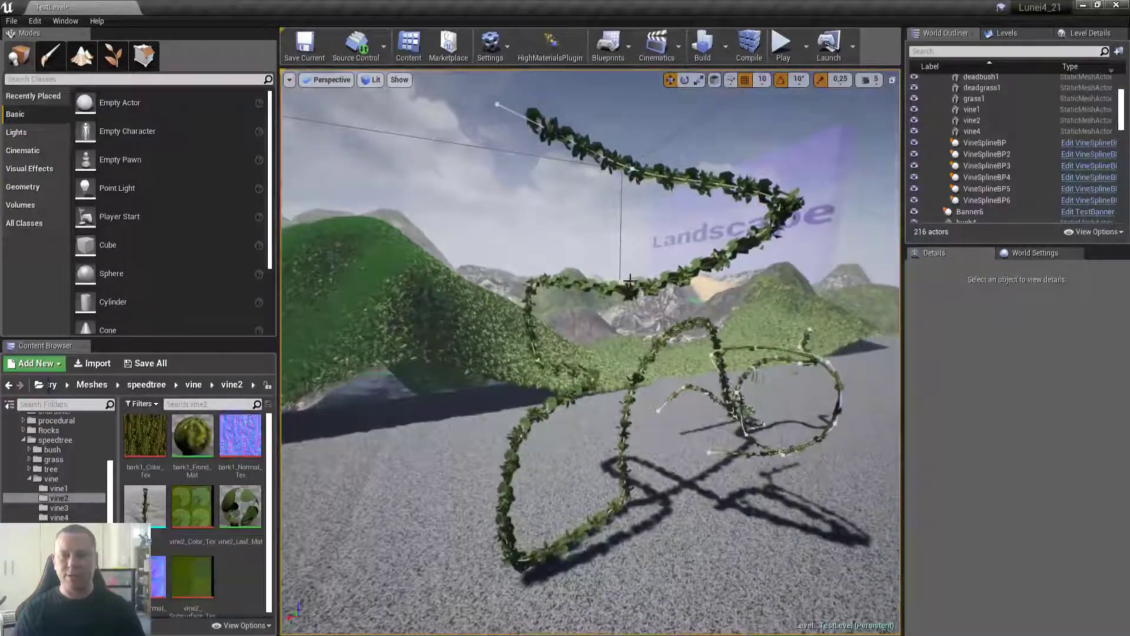
# - Extend the free upper end of the large VineSplineBP2 vine with three more spline points, curving it up, across and back down
pyautogui.press('d')
pyautogui.moveTo(552, 387); pyautogui.dragTo(502, 311, button='right')
pyautogui.press('w')
pyautogui.press('a')
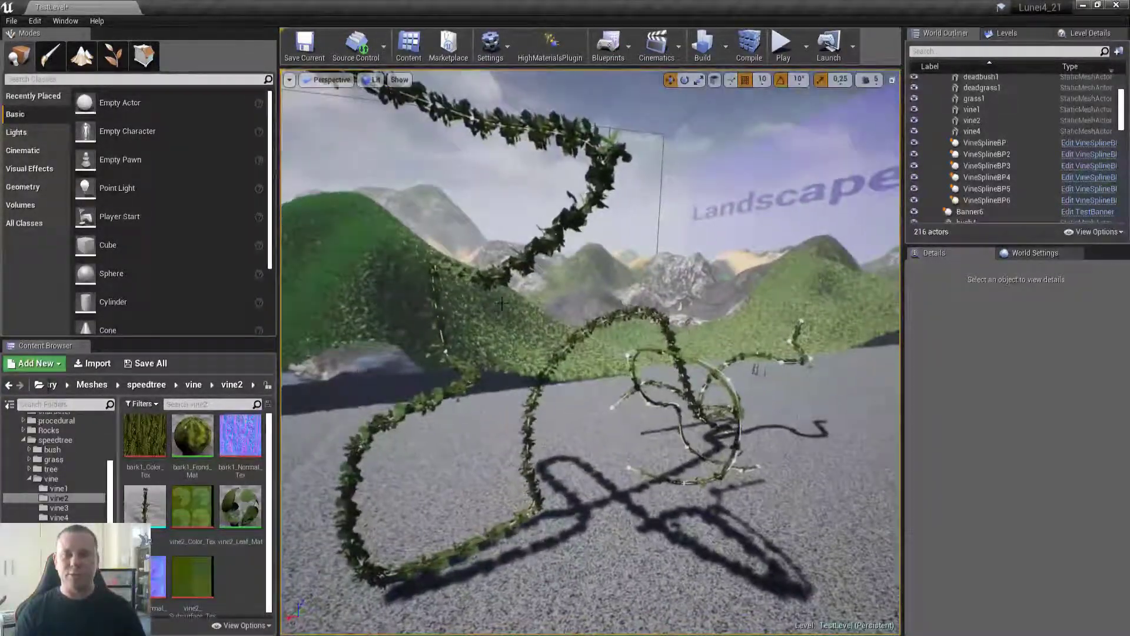
pyautogui.click(560, 232)
pyautogui.press('s')
pyautogui.moveTo(560, 231)
pyautogui.mouseDown(button='right')
pyautogui.moveTo(533, 248)
pyautogui.moveTo(554, 238)
pyautogui.mouseUp(button='right')
pyautogui.press('e')
pyautogui.click(508, 266)
pyautogui.press('e')
pyautogui.moveTo(508, 269); pyautogui.dragTo(462, 286, button='right')
pyautogui.press('w')
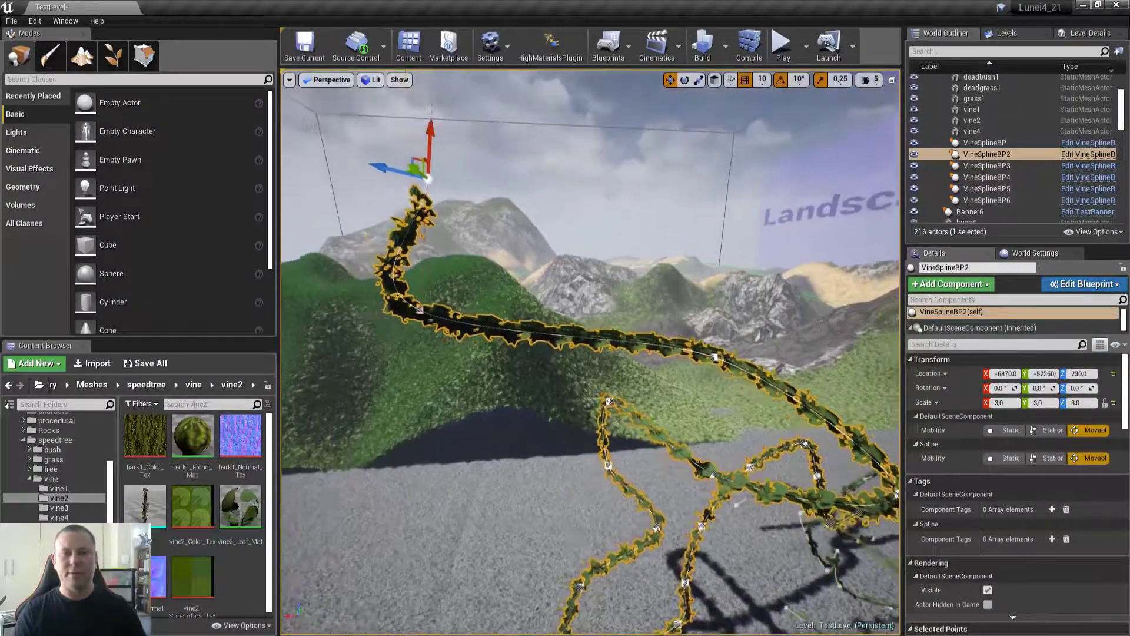
pyautogui.press('s')
pyautogui.moveTo(401, 297); pyautogui.dragTo(497, 409, button='right')
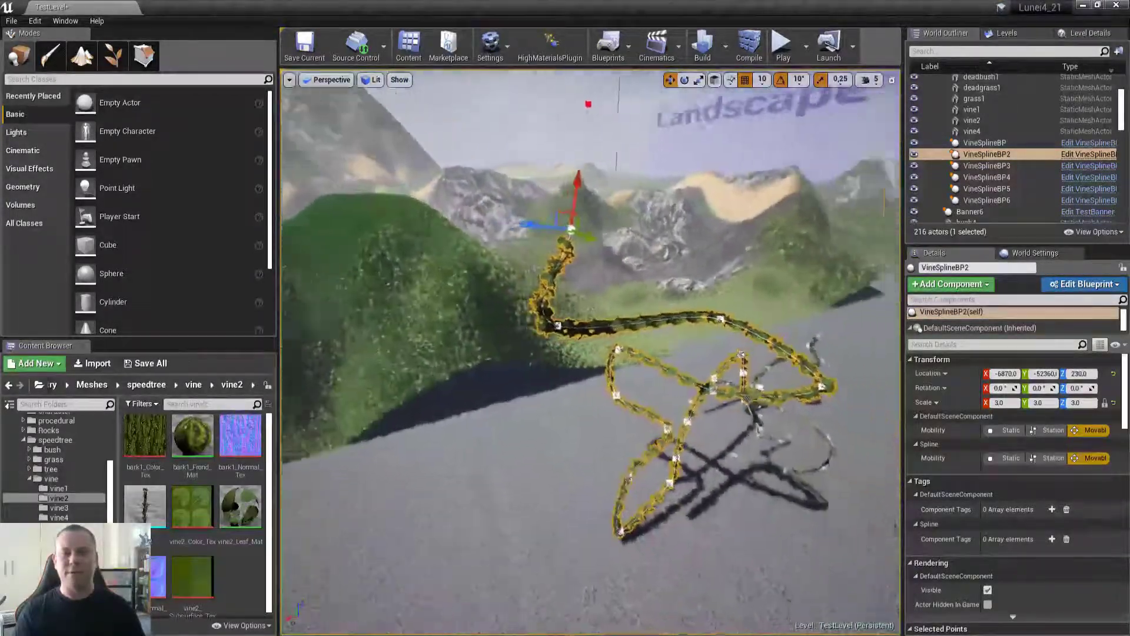
pyautogui.press('a')
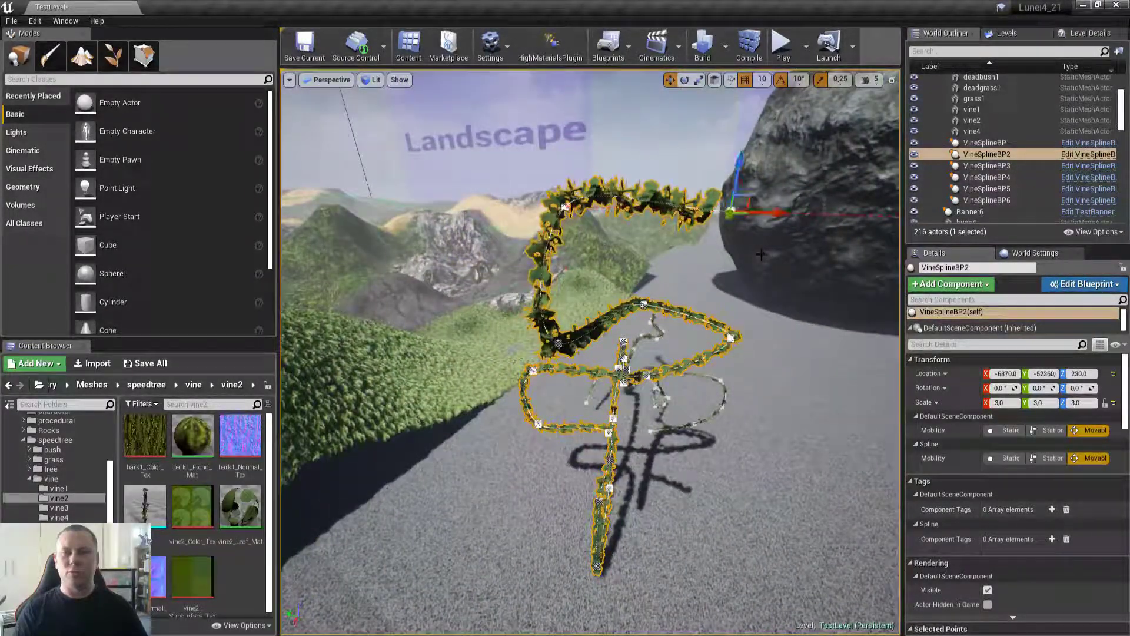
pyautogui.moveTo(748, 163); pyautogui.dragTo(738, 187)
pyautogui.moveTo(741, 316); pyautogui.dragTo(741, 317)
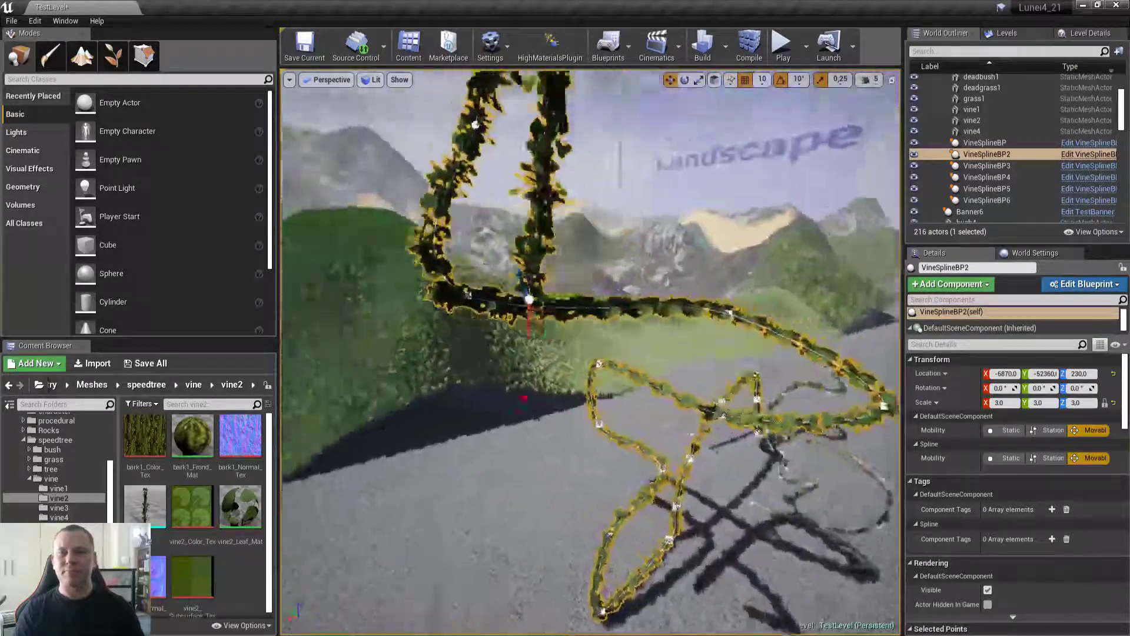
pyautogui.press('d')
# - Inspect the smaller vine splines and the three straight vine meshes standing on the platform, selecting VineSplineBP4 and vine4
pyautogui.moveTo(589, 352); pyautogui.dragTo(603, 315, button='right')
pyautogui.click(603, 315)
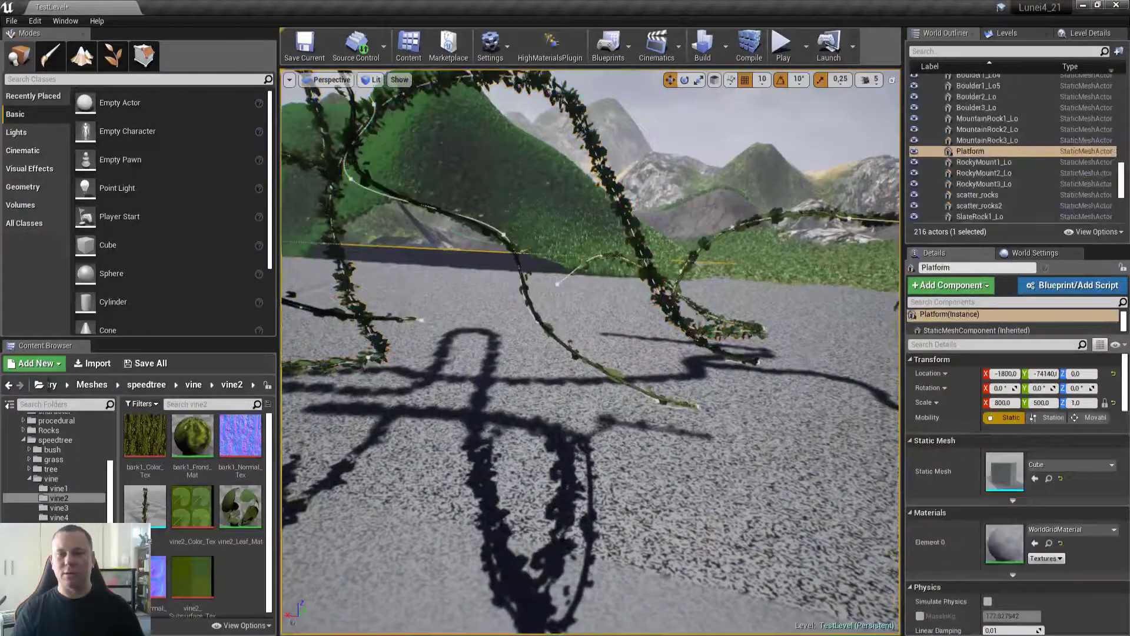
pyautogui.click(622, 337)
pyautogui.moveTo(623, 337); pyautogui.dragTo(729, 324, button='right')
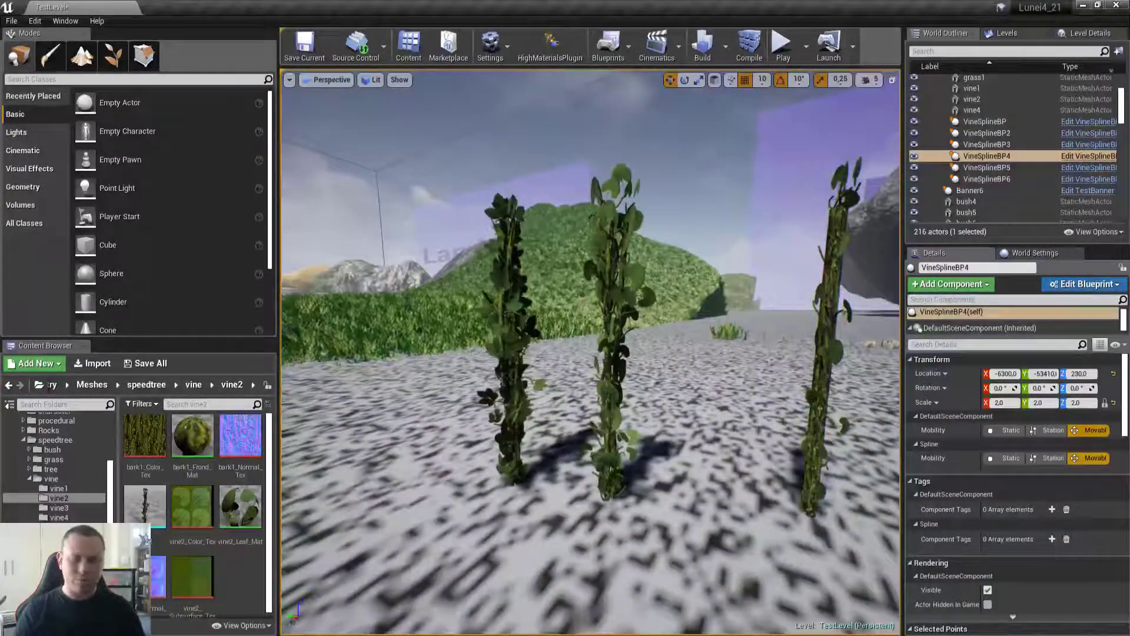
pyautogui.moveTo(591, 352); pyautogui.dragTo(618, 400, button='right')
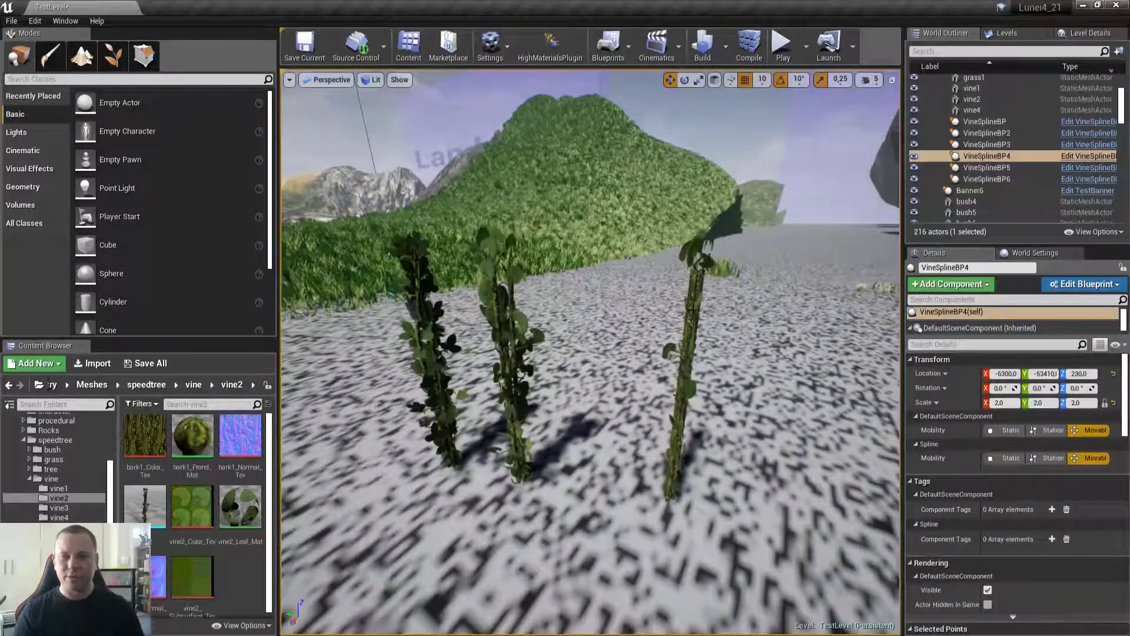
pyautogui.click(683, 300)
pyautogui.moveTo(691, 335); pyautogui.dragTo(730, 347, button='right')
pyautogui.press('w')
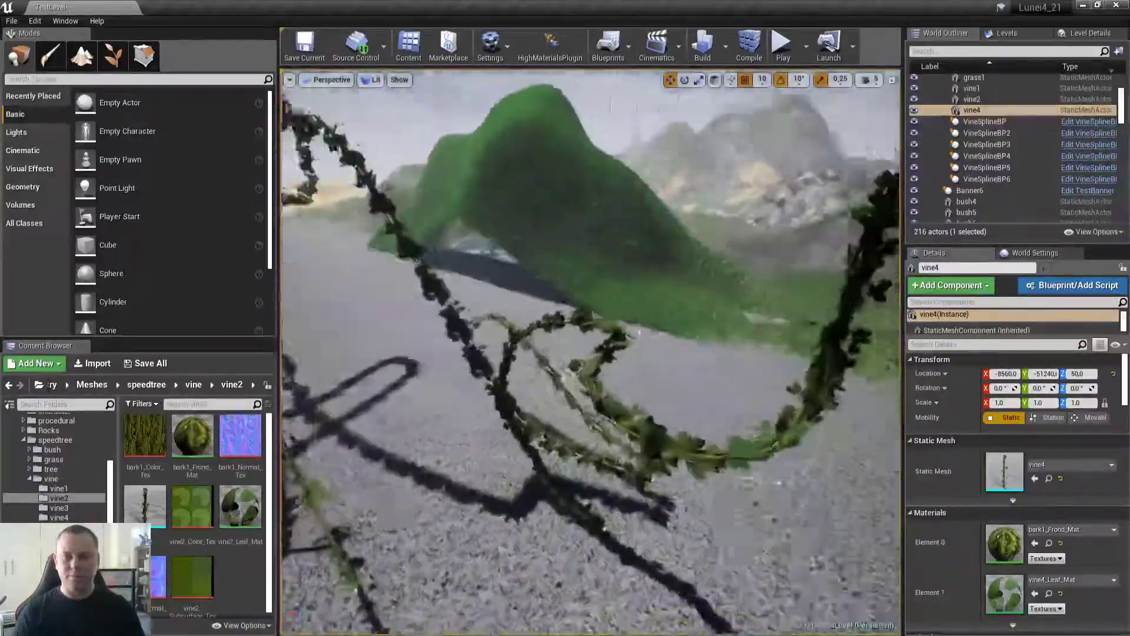
# - Select VineSplineBP2 and examine its leaves and curved path from close up and from several angles
pyautogui.click(452, 297)
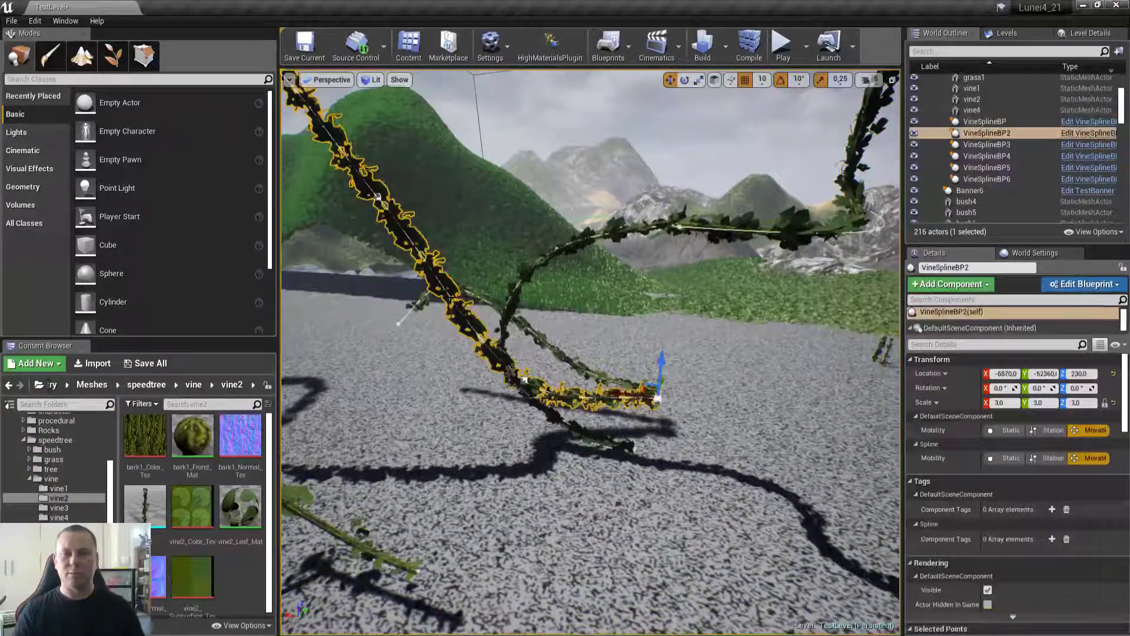
pyautogui.press('a')
pyautogui.moveTo(590, 351); pyautogui.dragTo(760, 345, button='right')
pyautogui.moveTo(590, 351); pyautogui.dragTo(545, 309, button='right')
pyautogui.press('s')
pyautogui.press('d')
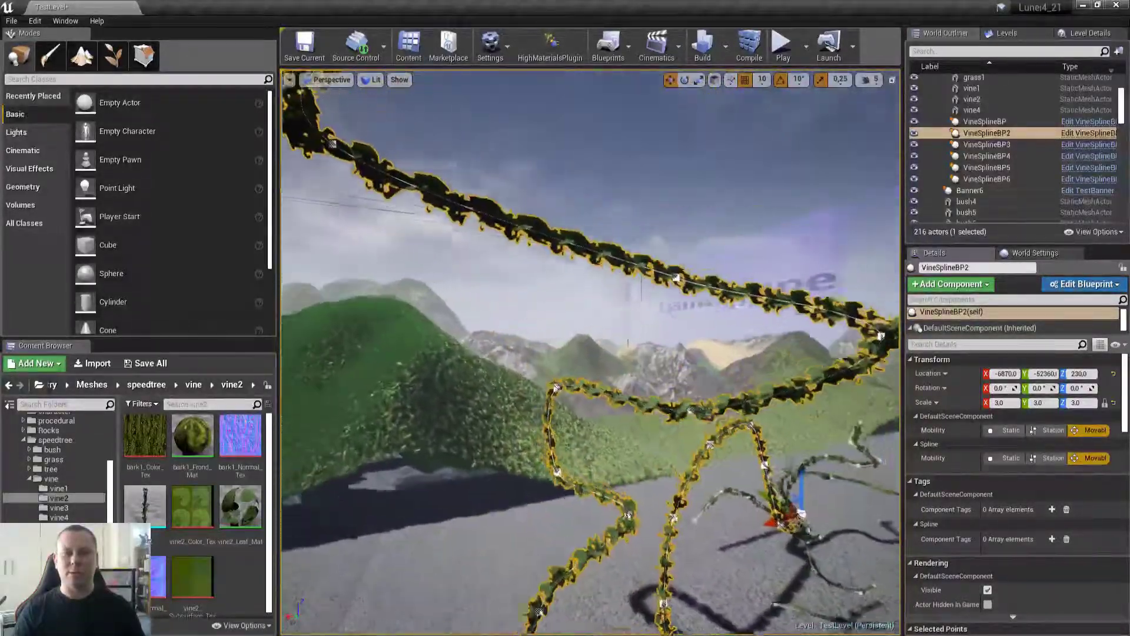
pyautogui.press('s')
pyautogui.moveTo(590, 351); pyautogui.dragTo(579, 412, button='right')
pyautogui.press('w')
pyautogui.moveTo(591, 351); pyautogui.dragTo(538, 332, button='right')
pyautogui.press('s')
pyautogui.press('d')
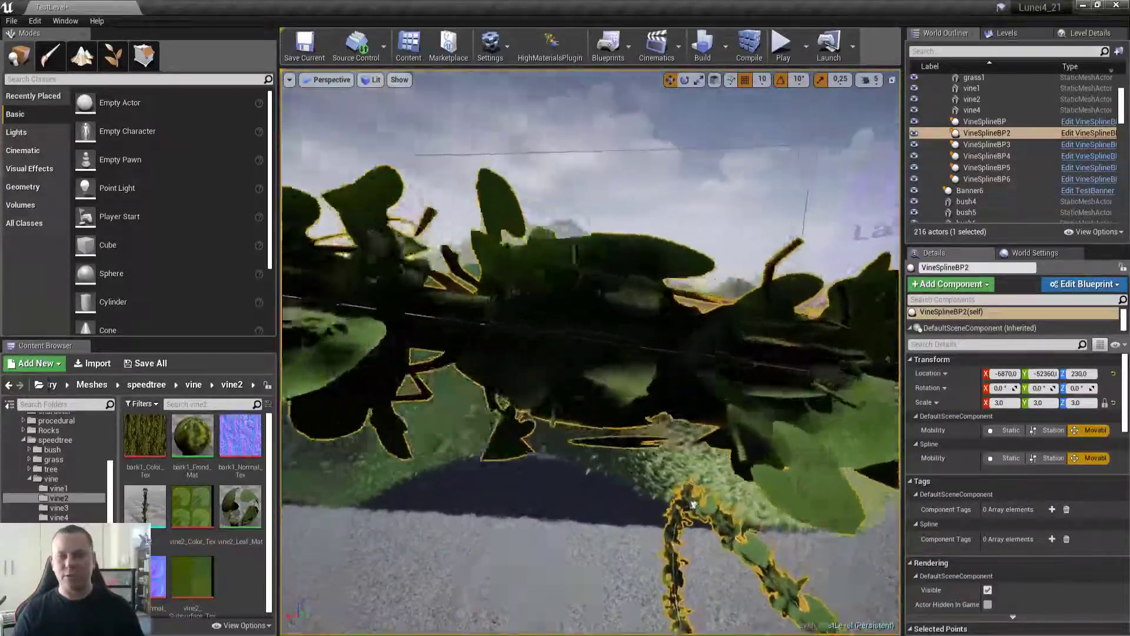
pyautogui.press('s')
pyautogui.press('s')
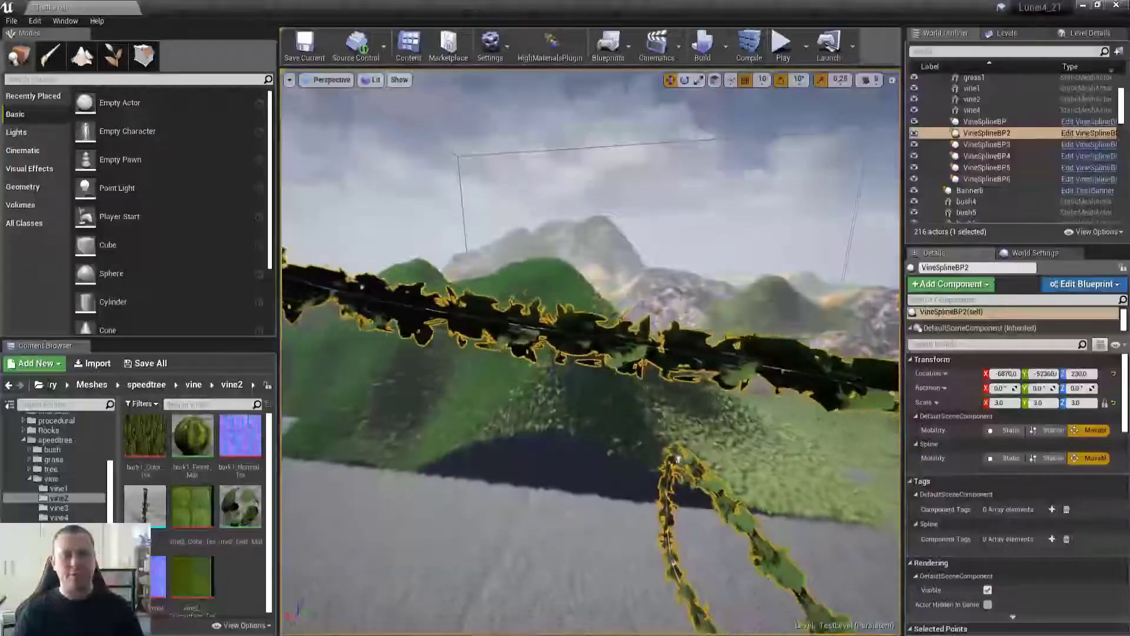
pyautogui.moveTo(409, 156); pyautogui.dragTo(449, 303, button='right')
pyautogui.press('a')
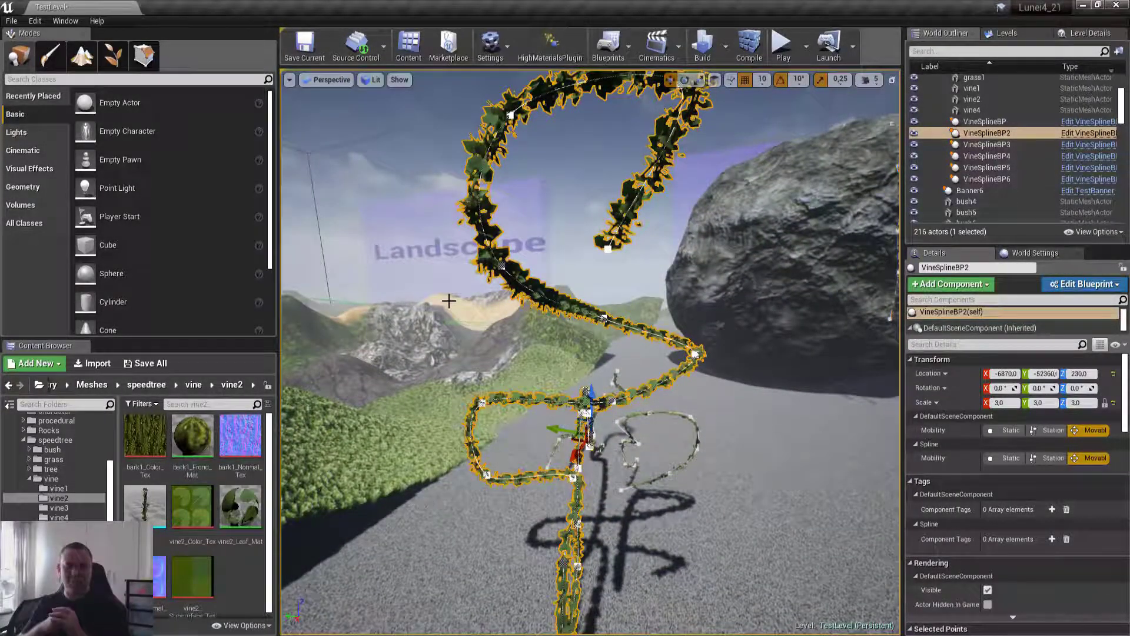
pyautogui.moveTo(448, 301); pyautogui.dragTo(530, 294, button='right')
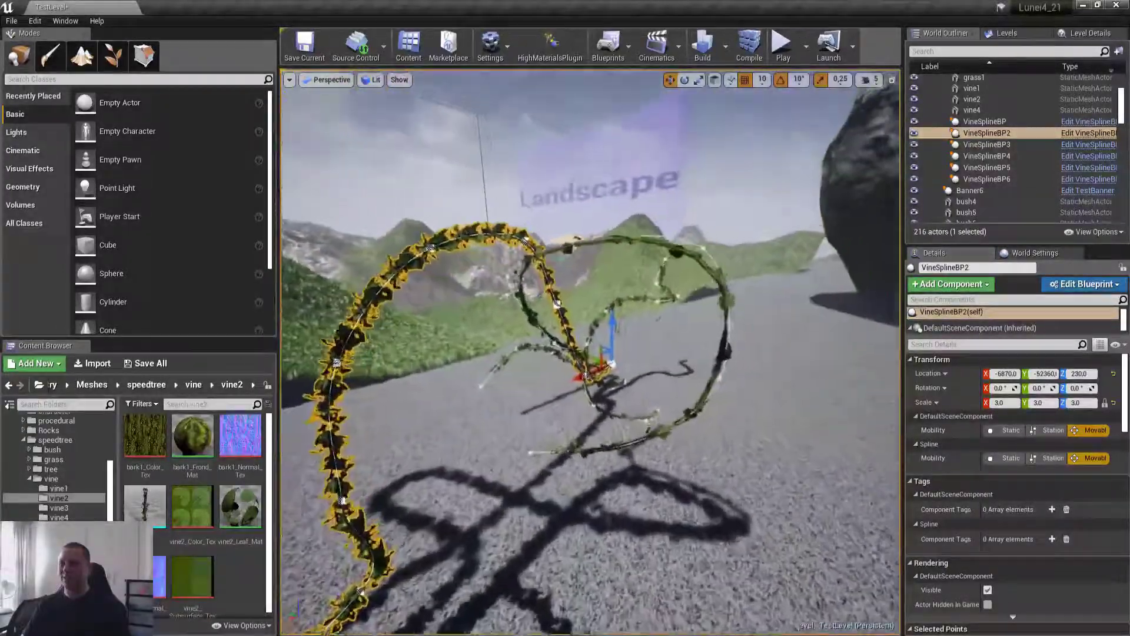
# - Examine the straight vine meshes and the vines draped over the large boulder, selecting VineSplineBP4 on the way
pyautogui.moveTo(417, 294); pyautogui.dragTo(433, 297, button='right')
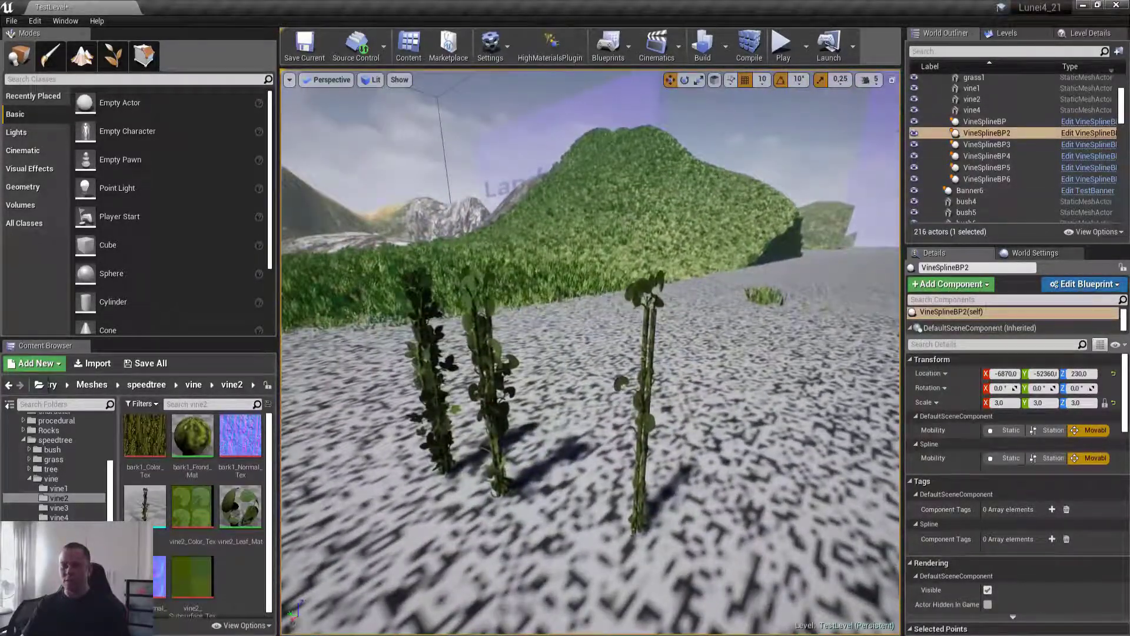
pyautogui.moveTo(432, 297); pyautogui.dragTo(344, 344, button='right')
pyautogui.click(575, 319)
pyautogui.click(579, 312)
pyautogui.moveTo(579, 312)
pyautogui.mouseDown(button='right')
pyautogui.moveTo(594, 310)
pyautogui.moveTo(583, 312)
pyautogui.mouseUp(button='right')
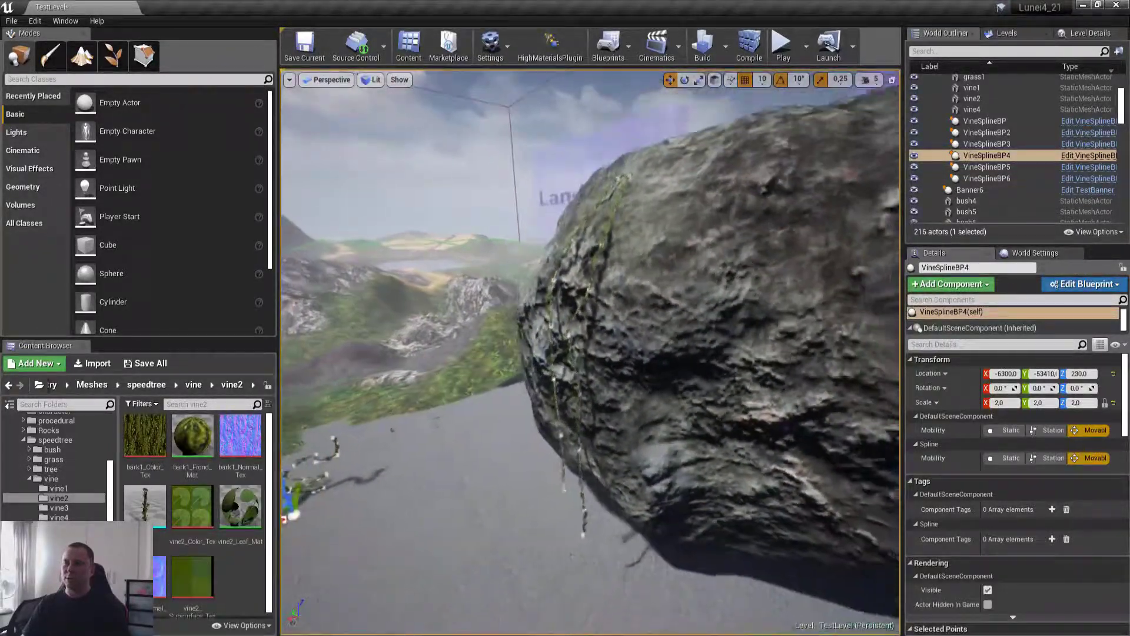
pyautogui.moveTo(621, 205); pyautogui.dragTo(621, 204, button='right')
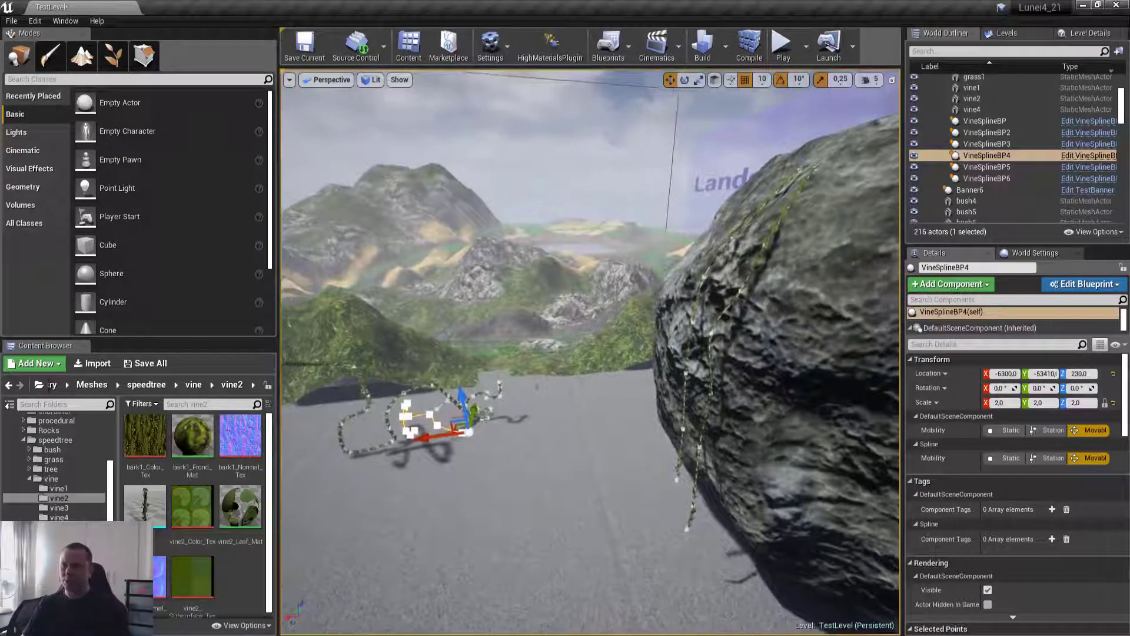
pyautogui.moveTo(447, 315); pyautogui.dragTo(447, 315, button='right')
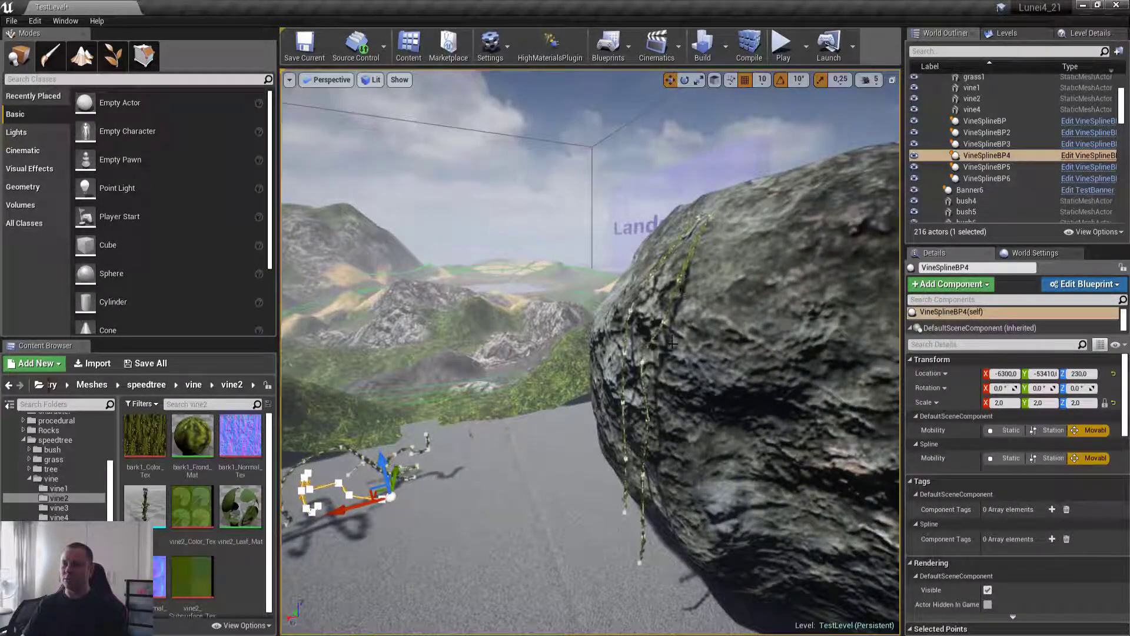
pyautogui.moveTo(672, 344)
pyautogui.mouseDown(button='right')
pyautogui.moveTo(530, 344)
pyautogui.moveTo(659, 344)
pyautogui.mouseUp(button='right')
pyautogui.moveTo(699, 254); pyautogui.dragTo(324, 318, button='right')
# - Review the group of looping vine splines on the platform and select the large VineSplineBP2
pyautogui.press('w')
pyautogui.moveTo(624, 319); pyautogui.dragTo(624, 320, button='right')
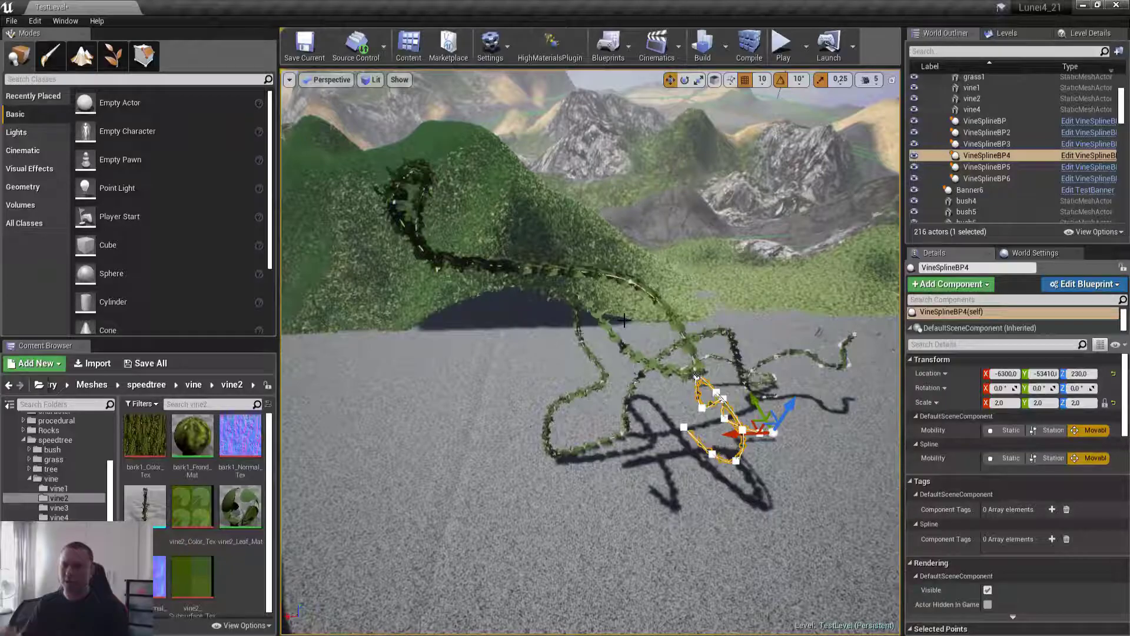
pyautogui.moveTo(628, 322); pyautogui.dragTo(641, 346, button='right')
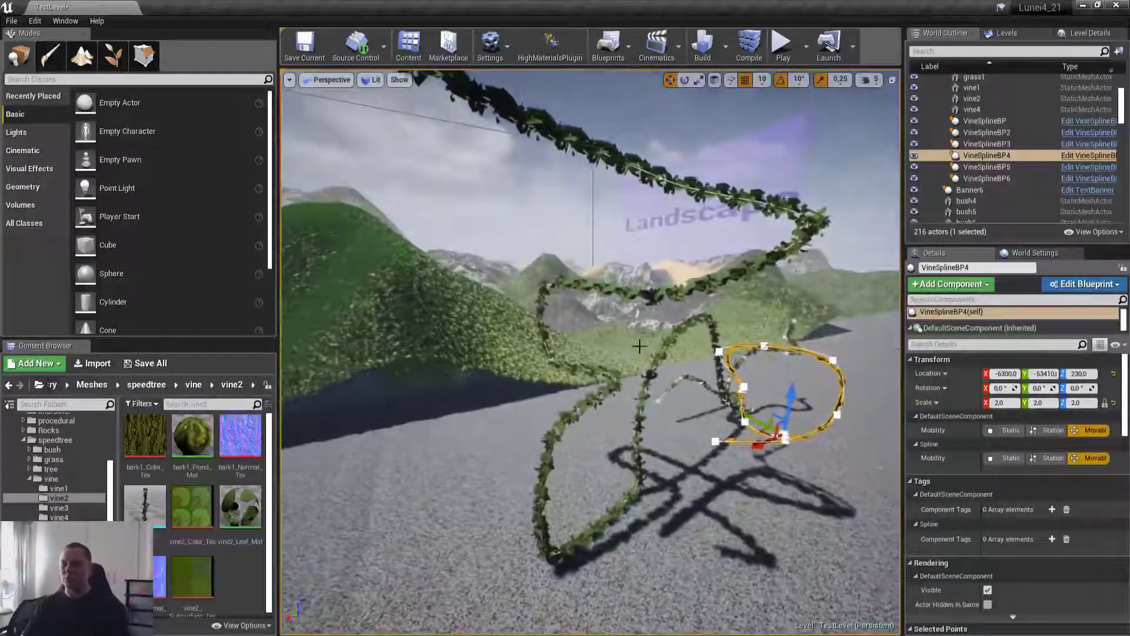
pyautogui.click(658, 289)
pyautogui.moveTo(658, 290); pyautogui.dragTo(593, 284, button='right')
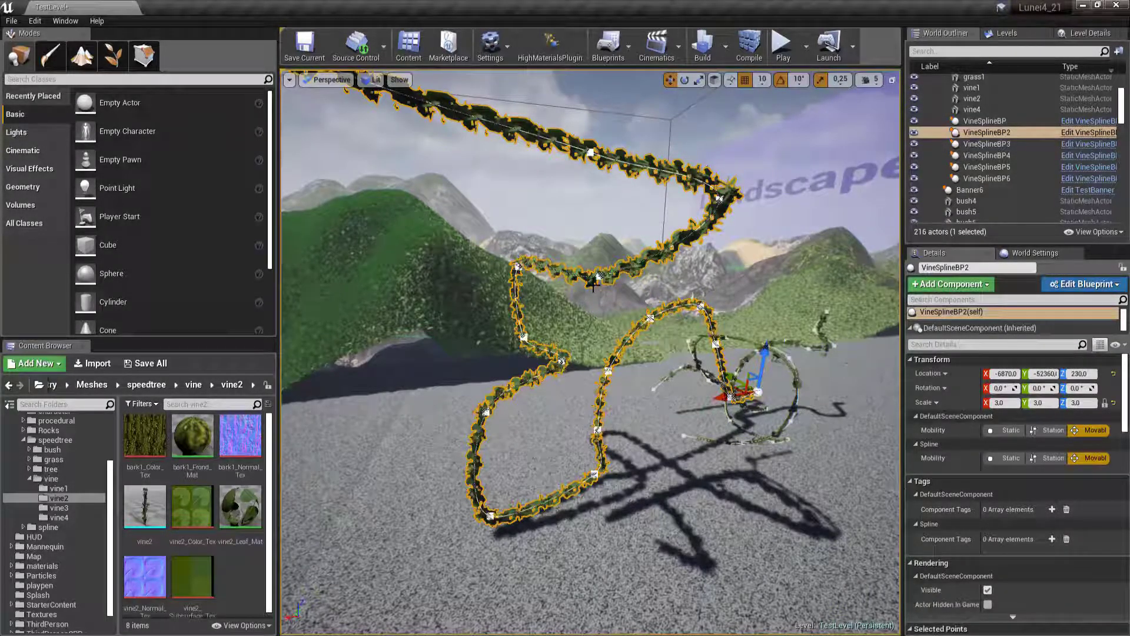
pyautogui.moveTo(593, 284); pyautogui.dragTo(581, 305, button='right')
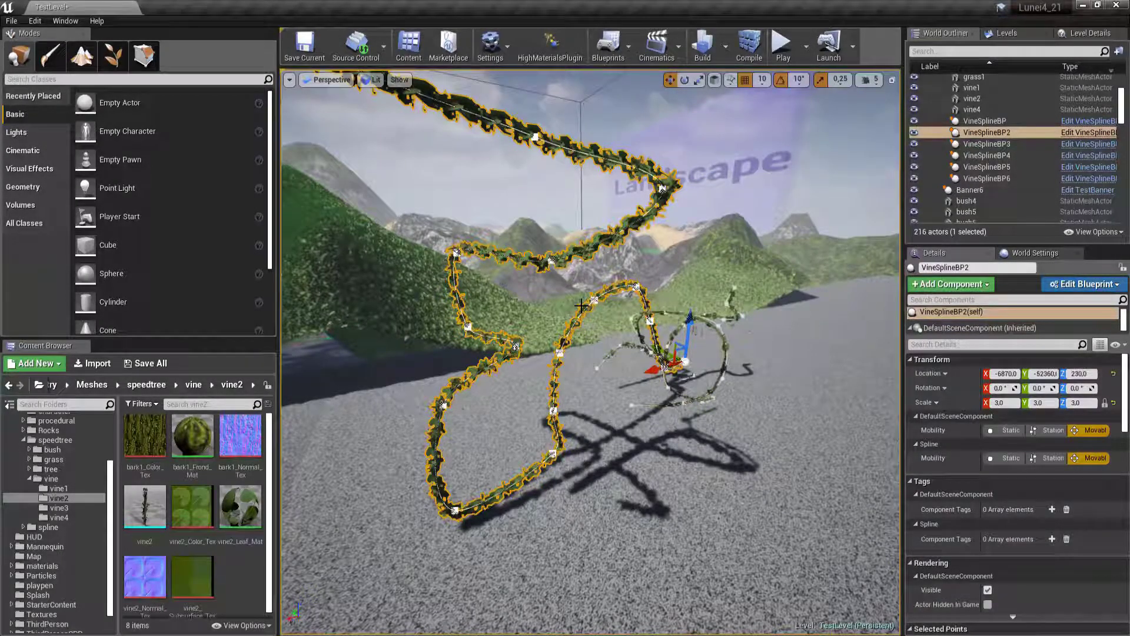
pyautogui.moveTo(590, 351); pyautogui.dragTo(448, 291, button='right')
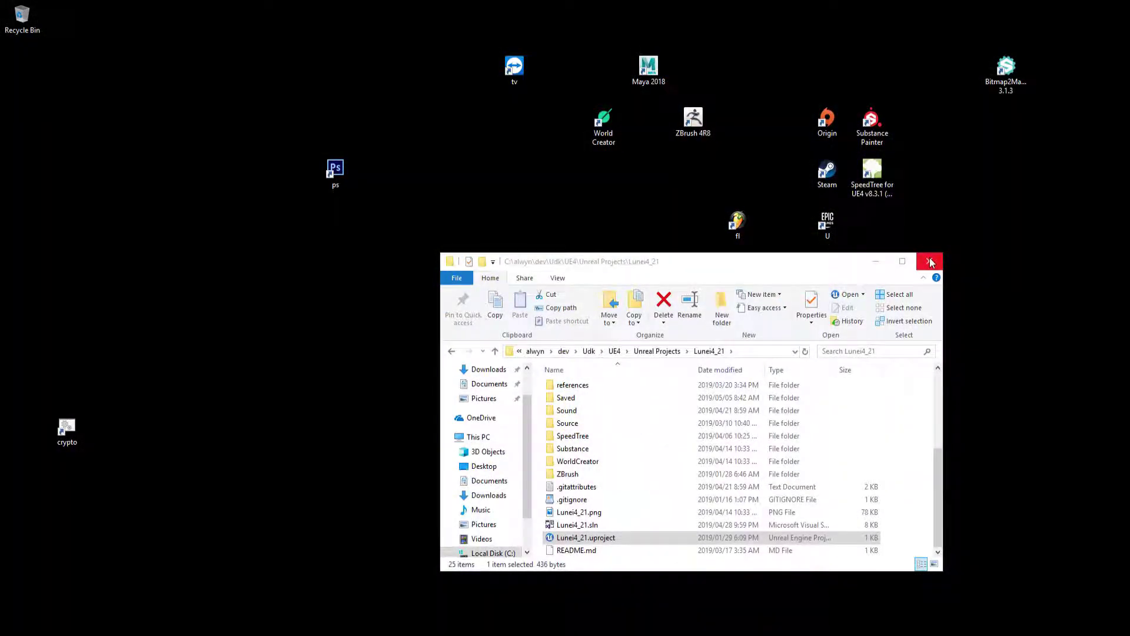
# - Close the project folder window, switch to SpeedTree Modeler and open the vine1_4 model from the vine1 folder
pyautogui.click(930, 261)
pyautogui.click(659, 381)
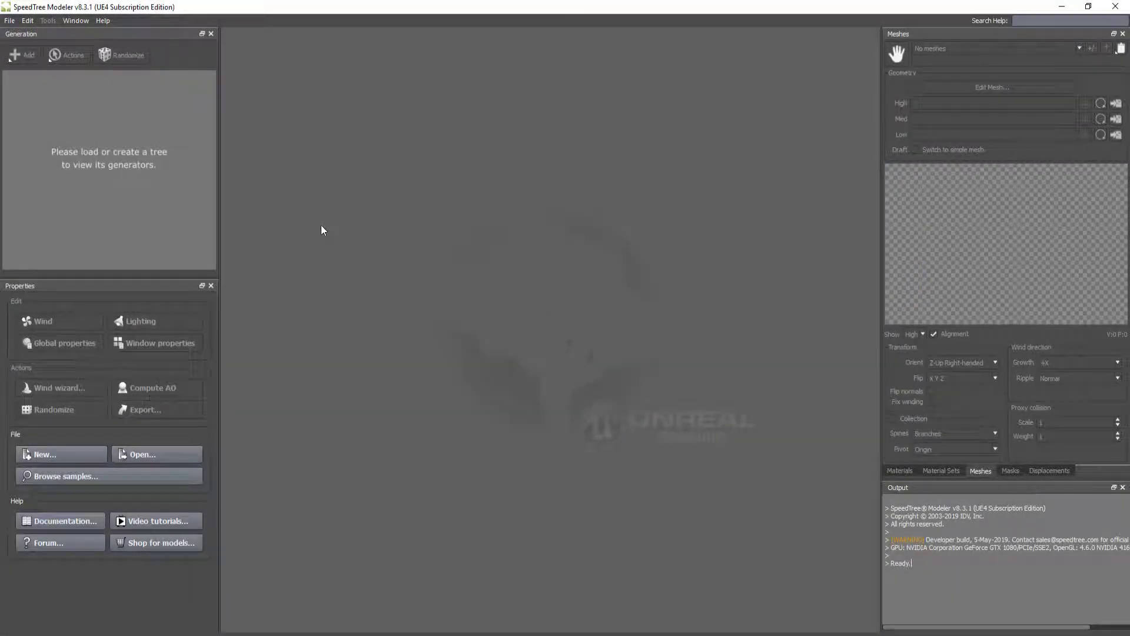
pyautogui.hotkey('ctrl', 'o')
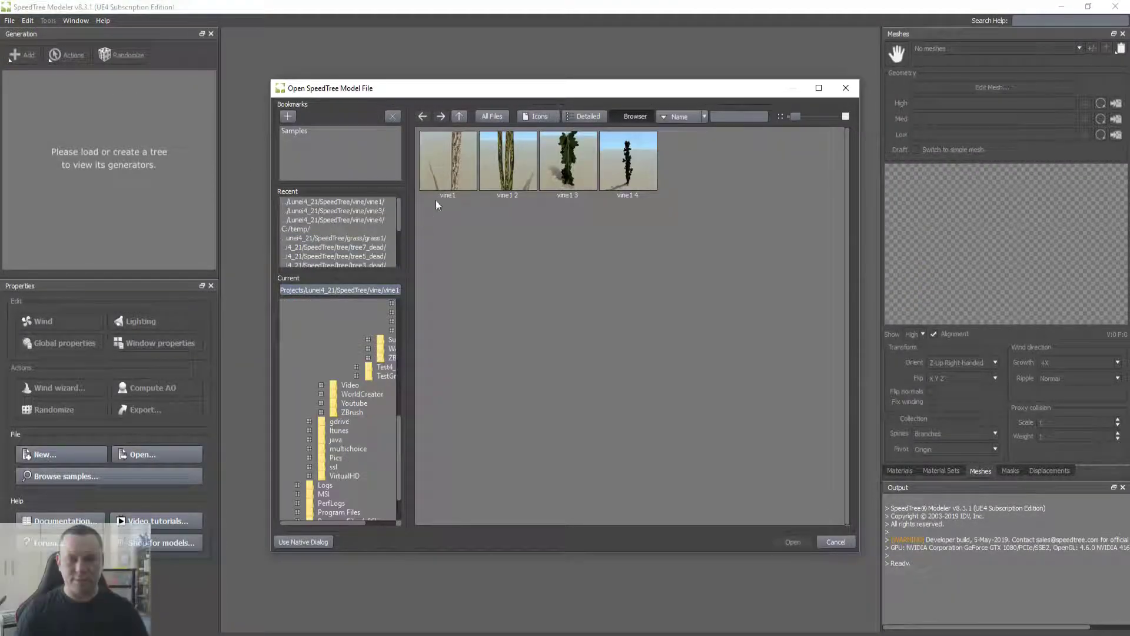
pyautogui.doubleClick(627, 160)
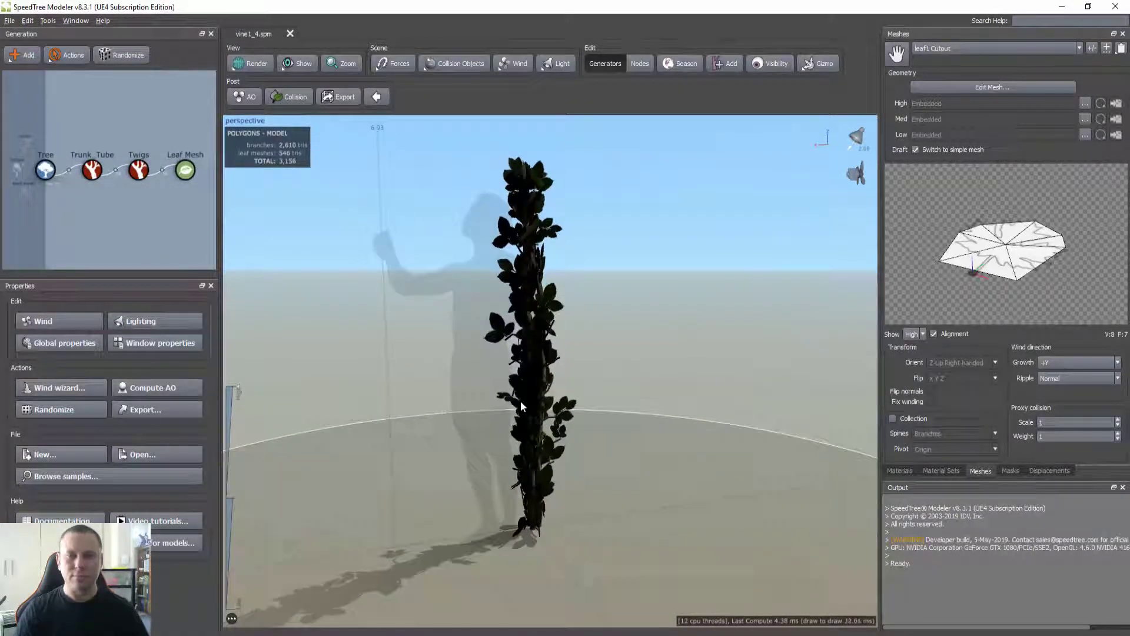
# - Examine the vine1_4 model's straight trunk, twigs and leaves from different angles
pyautogui.moveTo(502, 403); pyautogui.dragTo(698, 414)
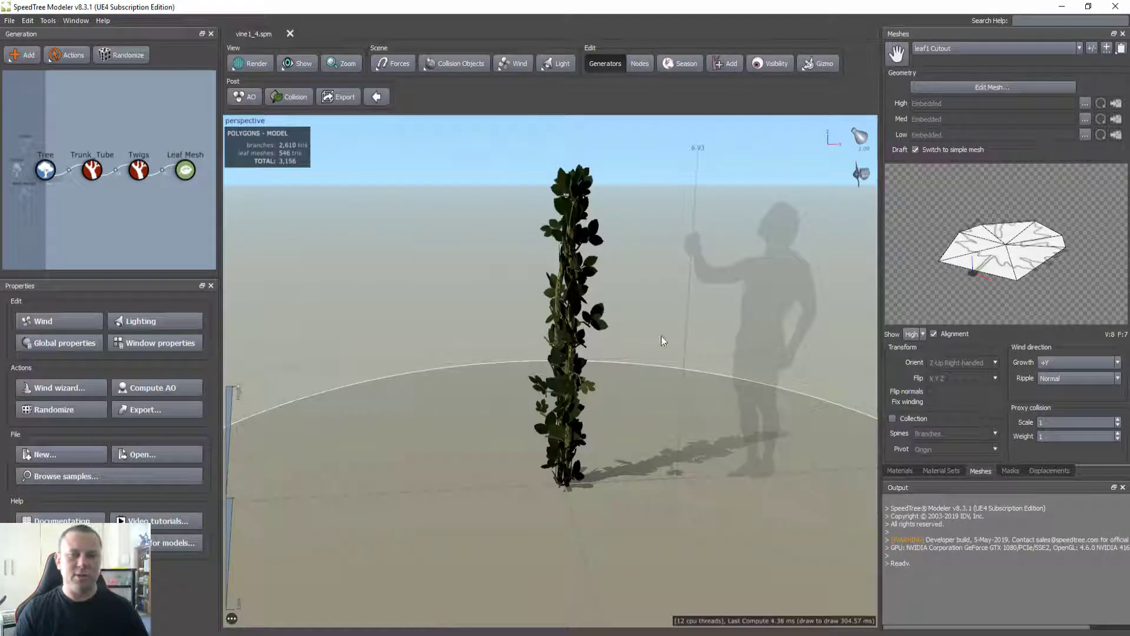
pyautogui.moveTo(608, 175); pyautogui.dragTo(546, 348)
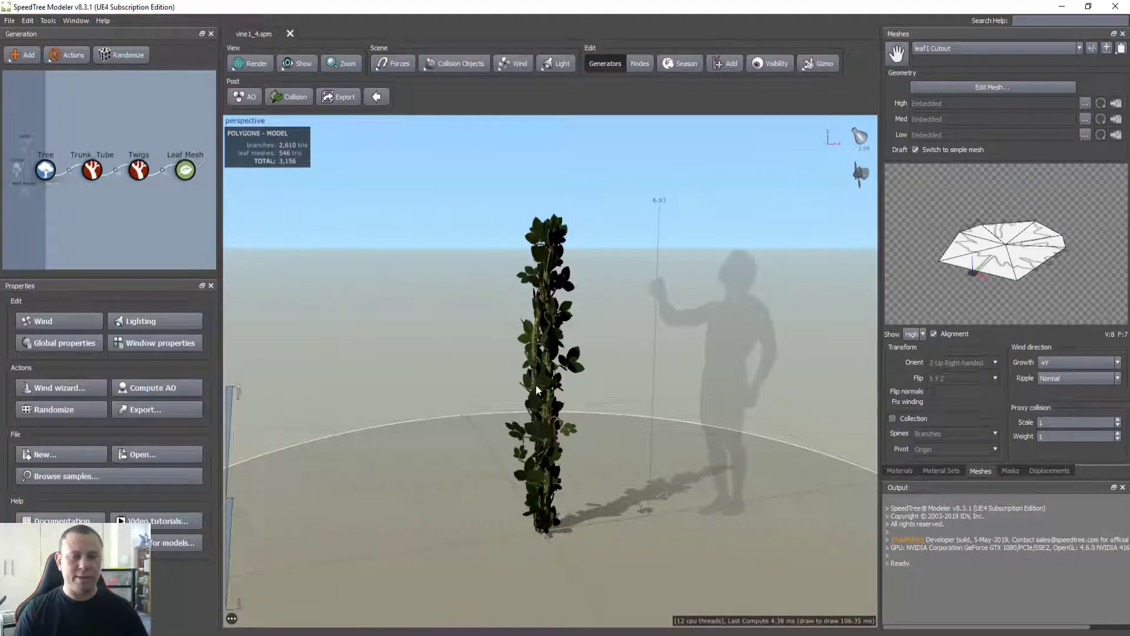
pyautogui.moveTo(555, 225); pyautogui.dragTo(550, 152)
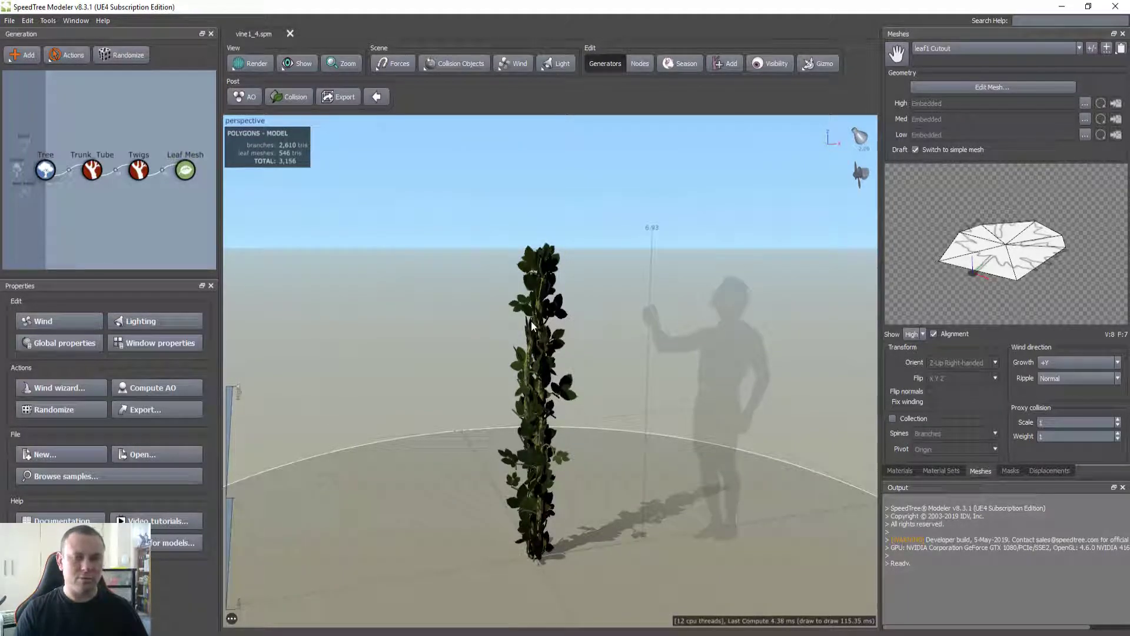
pyautogui.moveTo(516, 375); pyautogui.dragTo(493, 377)
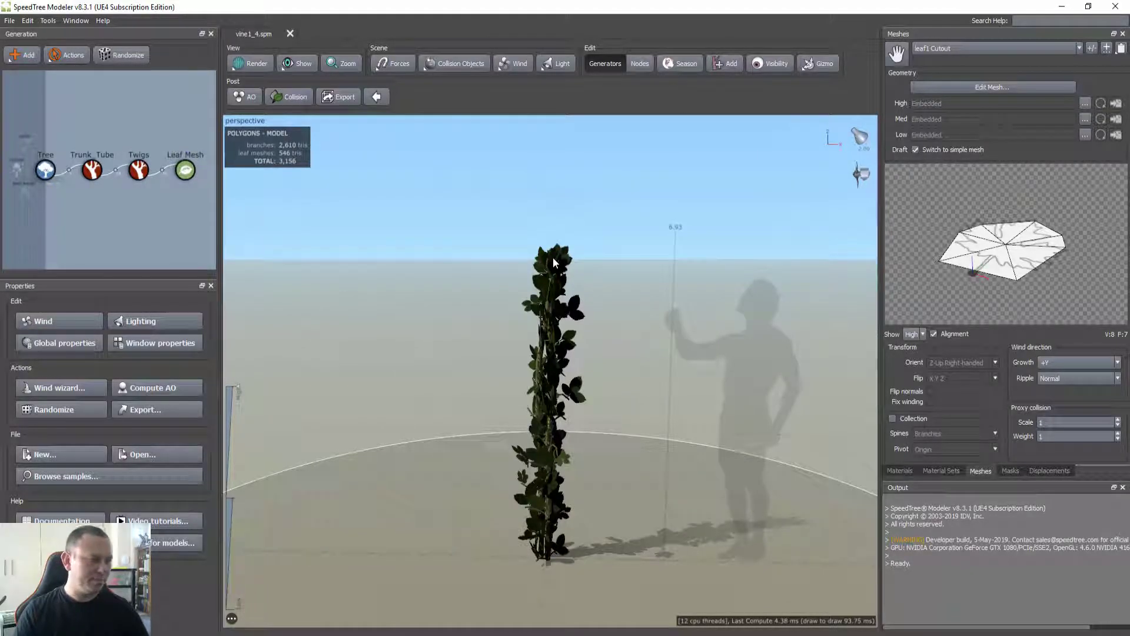
pyautogui.moveTo(546, 181); pyautogui.dragTo(546, 303)
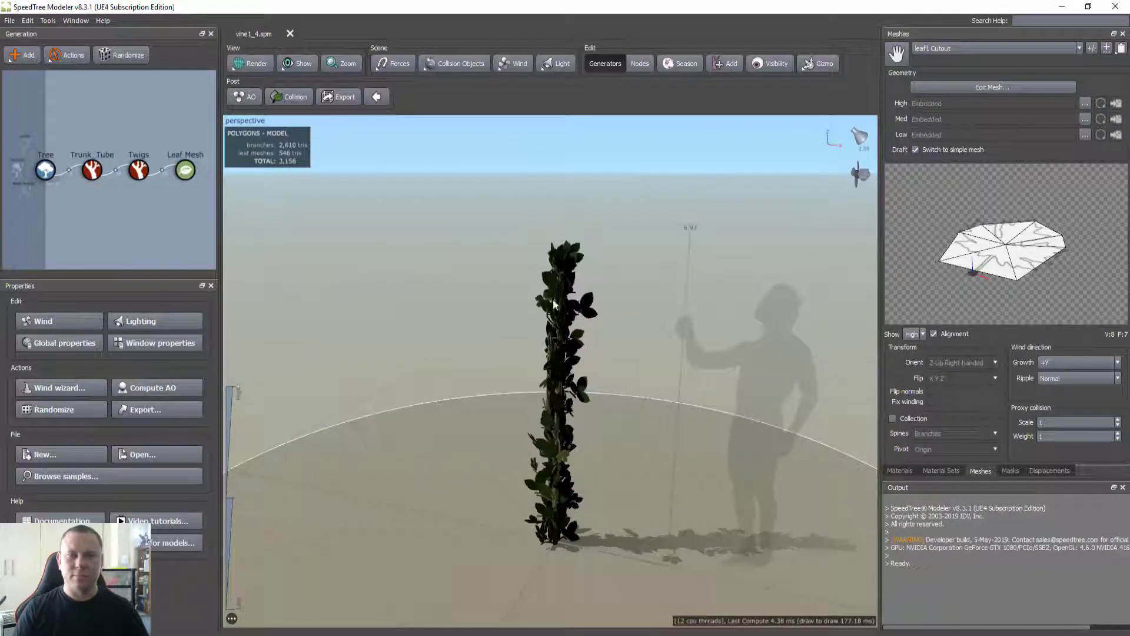
pyautogui.moveTo(577, 309); pyautogui.dragTo(604, 322)
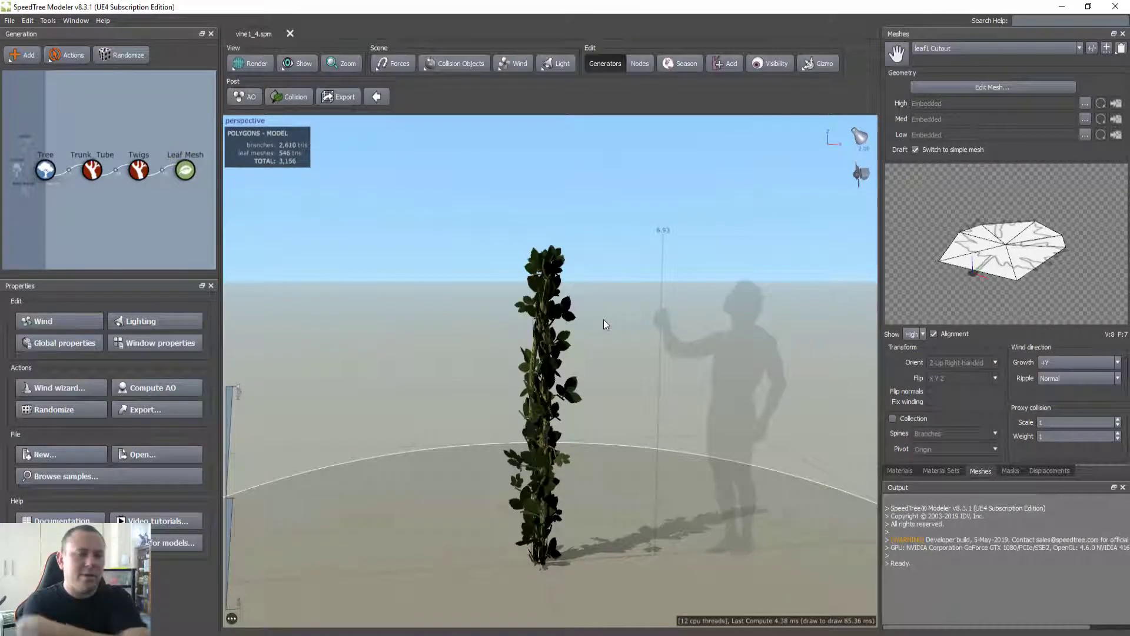
pyautogui.moveTo(653, 354); pyautogui.dragTo(518, 356)
pyautogui.moveTo(238, 391)
pyautogui.mouseDown()
pyautogui.moveTo(235, 609)
pyautogui.moveTo(238, 392)
pyautogui.mouseUp()
pyautogui.moveTo(495, 314)
pyautogui.mouseDown()
pyautogui.moveTo(630, 353)
pyautogui.moveTo(582, 312)
pyautogui.moveTo(476, 346)
pyautogui.moveTo(479, 451)
pyautogui.moveTo(468, 436)
pyautogui.moveTo(525, 436)
pyautogui.moveTo(496, 433)
pyautogui.mouseUp()
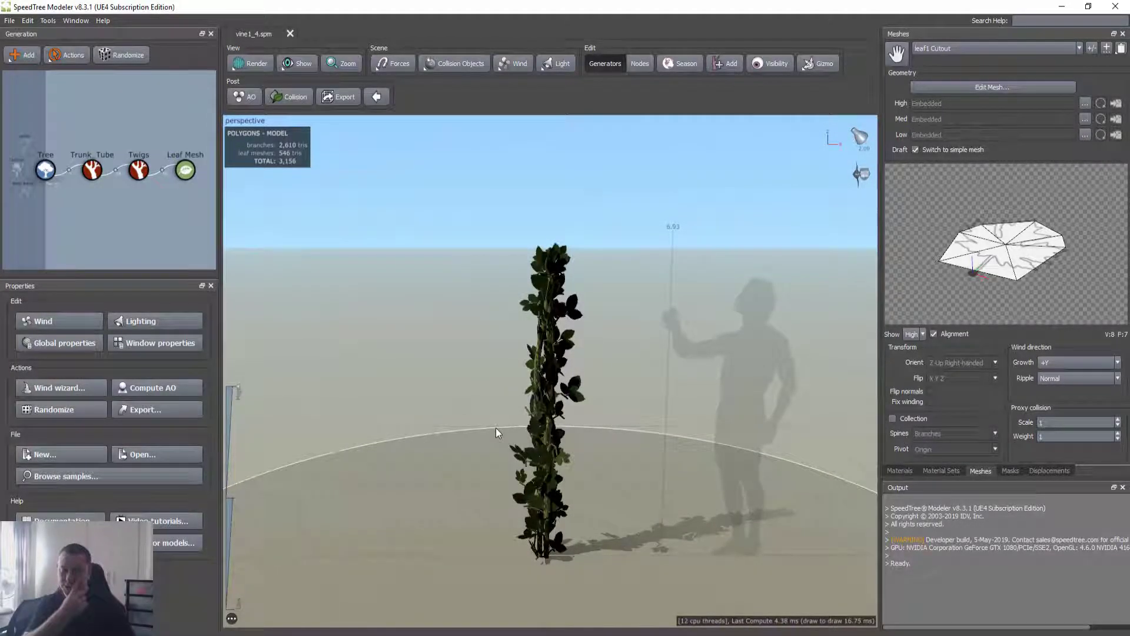
pyautogui.moveTo(489, 434); pyautogui.dragTo(467, 440)
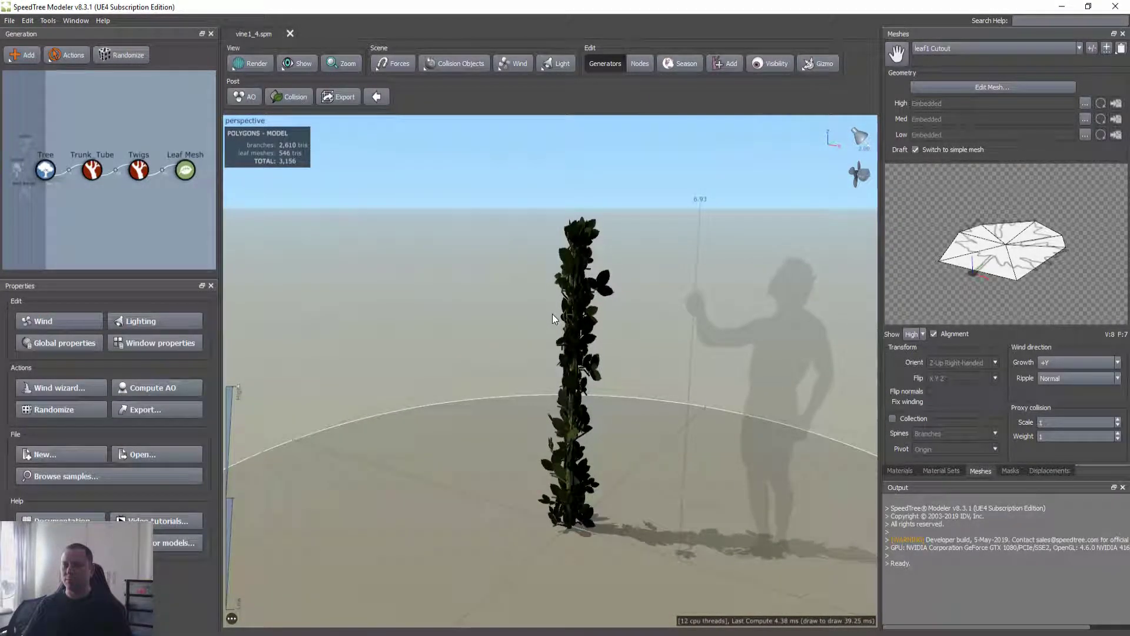
# - Inspect the Leaf Mesh generator's properties and its leaves on the vine, and hide the leaves in the viewport
pyautogui.moveTo(500, 403); pyautogui.dragTo(530, 404)
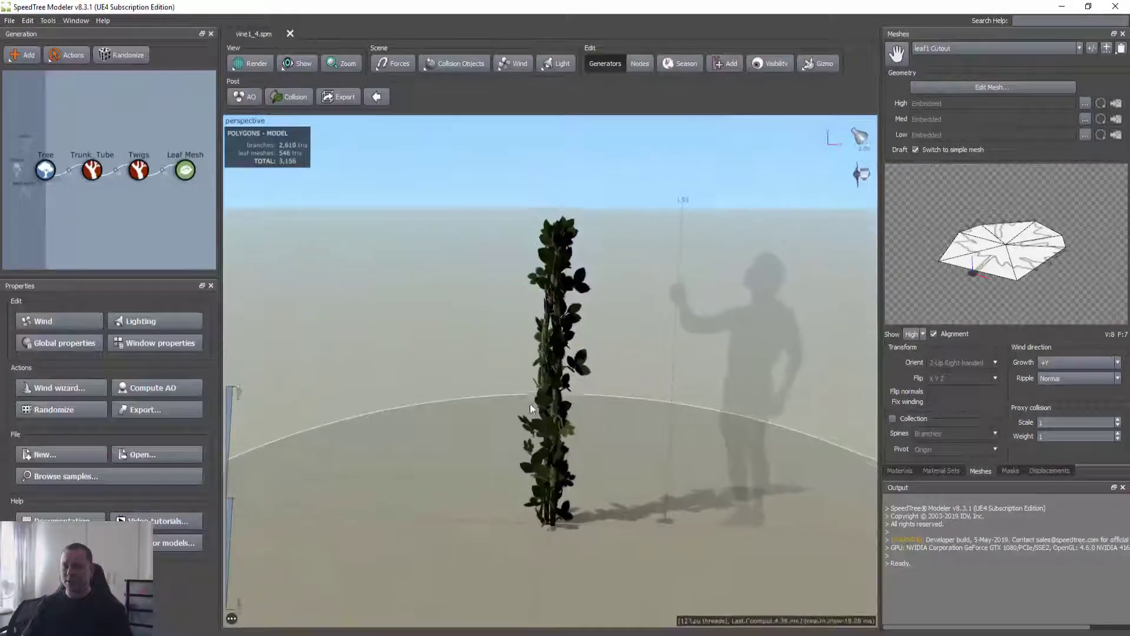
pyautogui.moveTo(432, 292); pyautogui.dragTo(464, 312)
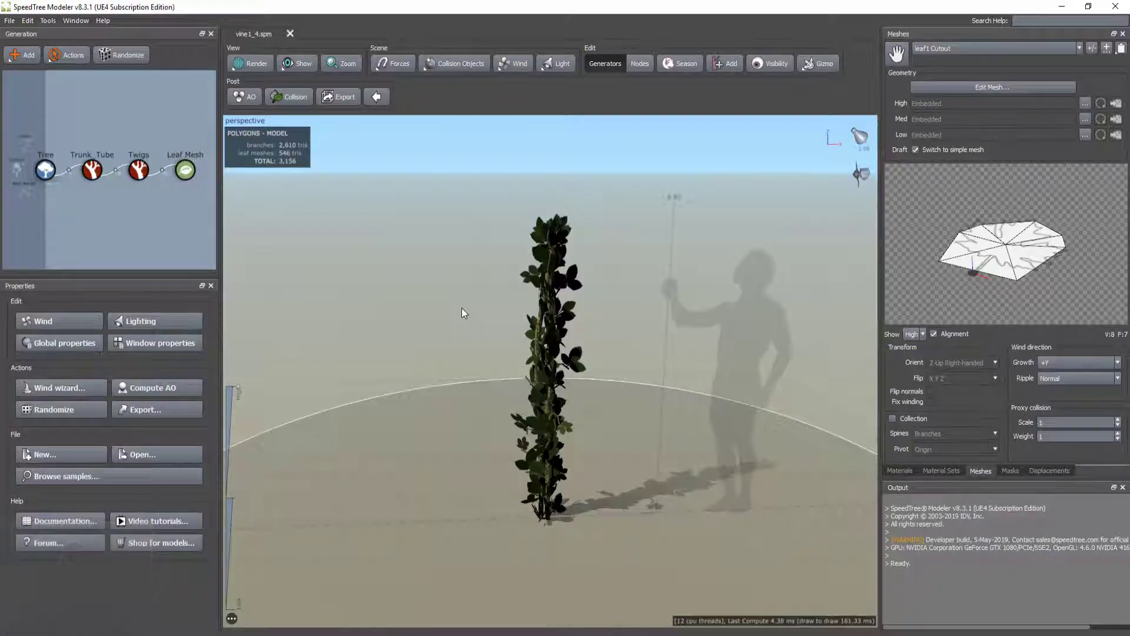
pyautogui.click(186, 172)
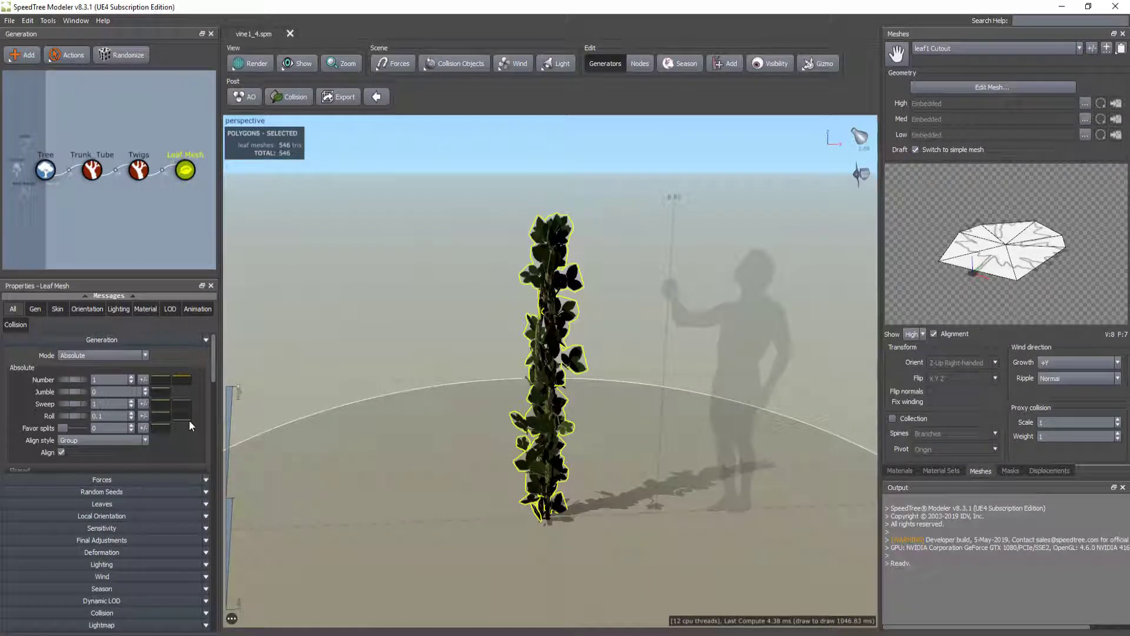
pyautogui.moveTo(578, 272); pyautogui.dragTo(350, 404)
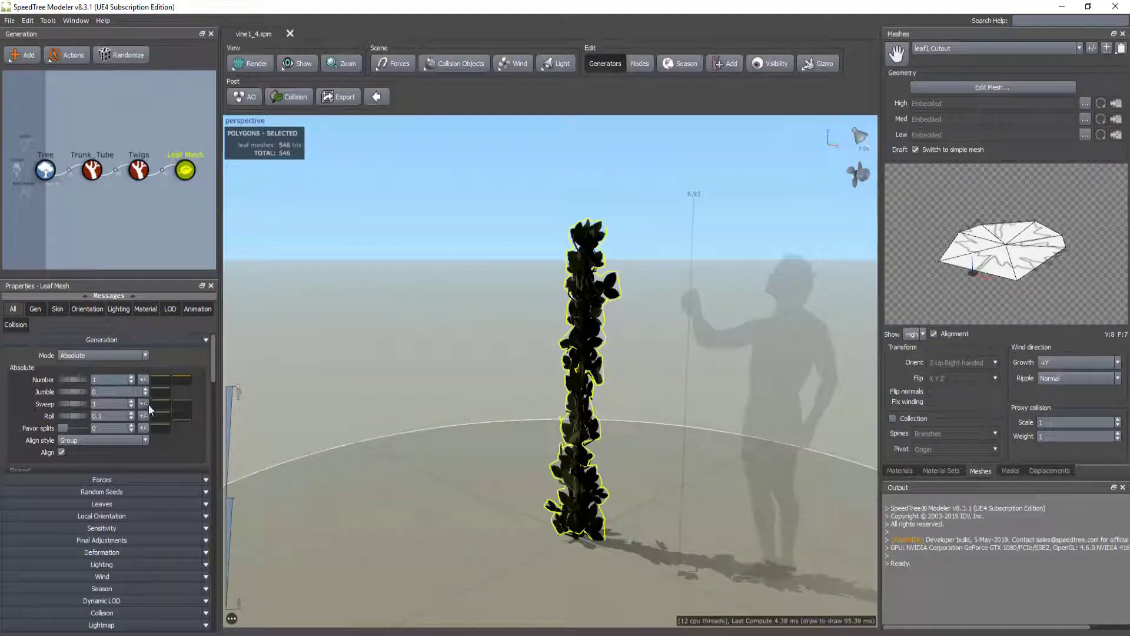
pyautogui.scroll(-5, 193, 407)
pyautogui.scroll(5, 192, 406)
pyautogui.moveTo(433, 360); pyautogui.dragTo(492, 298)
pyautogui.press('l')
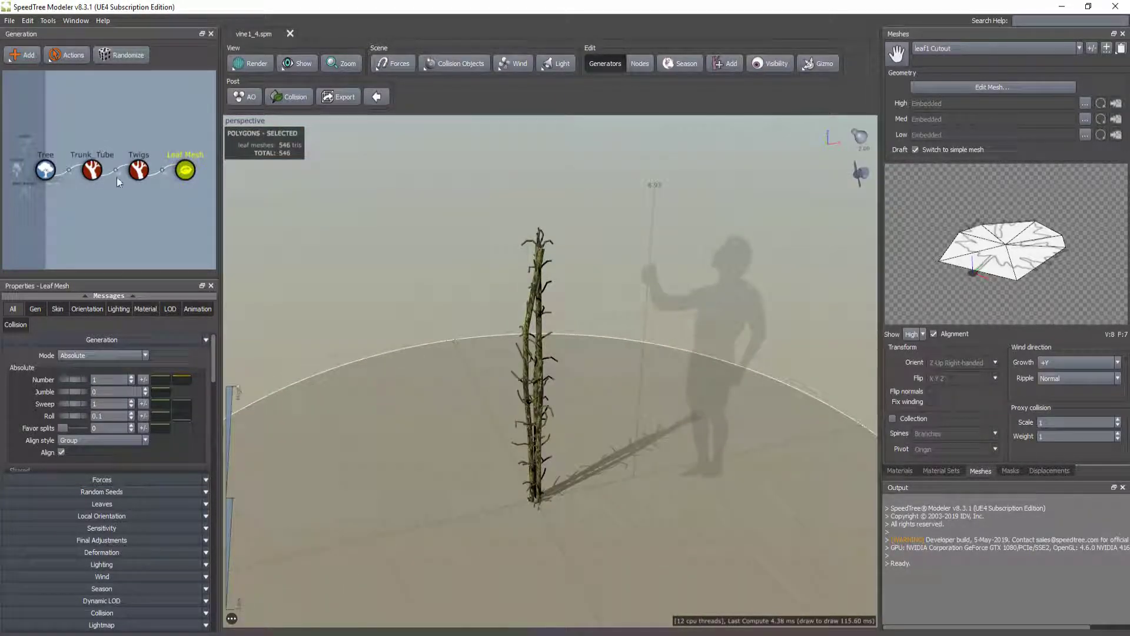
# - Examine the Twigs generator's generation, random seed, segment and spine length properties and its twigs along the trunk
pyautogui.click(139, 170)
pyautogui.scroll(-5, 184, 386)
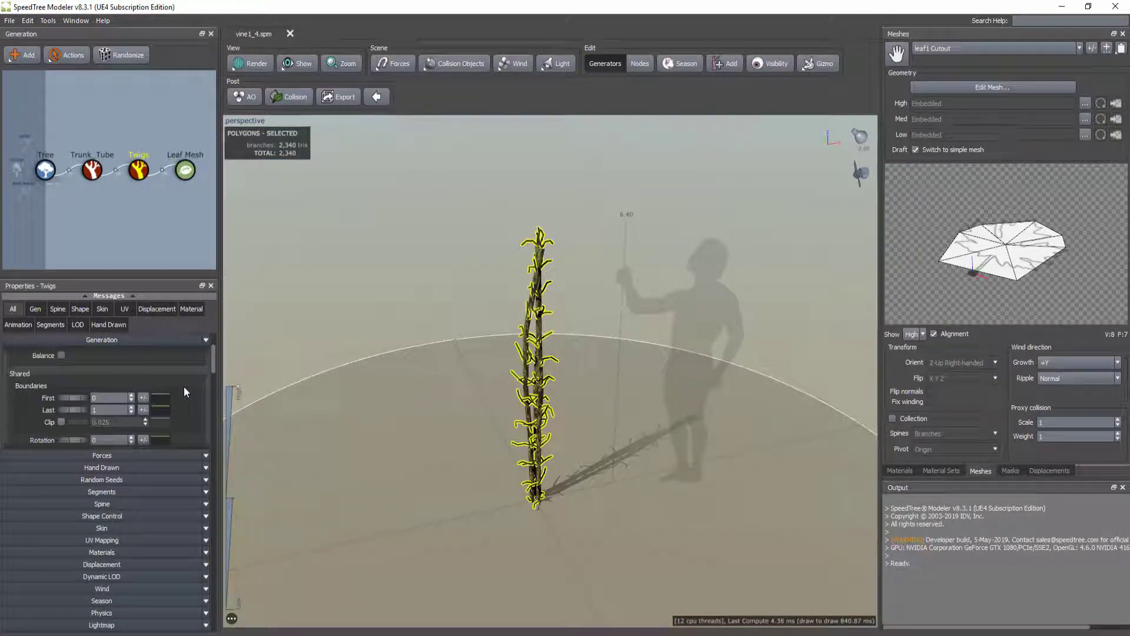
pyautogui.scroll(-10, 183, 387)
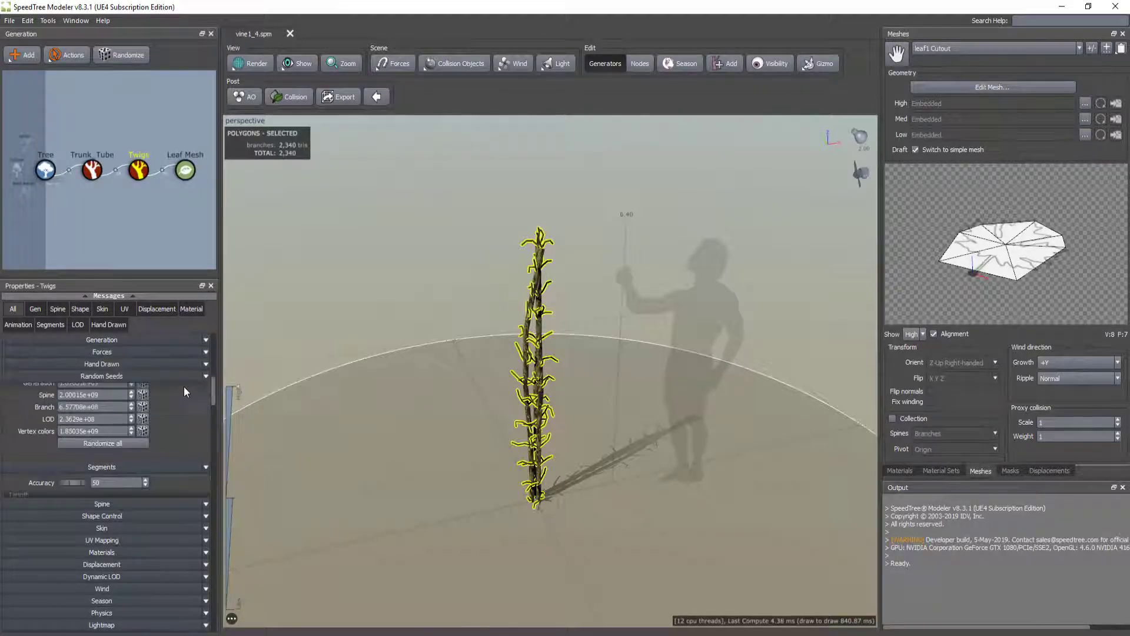
pyautogui.scroll(2, 184, 394)
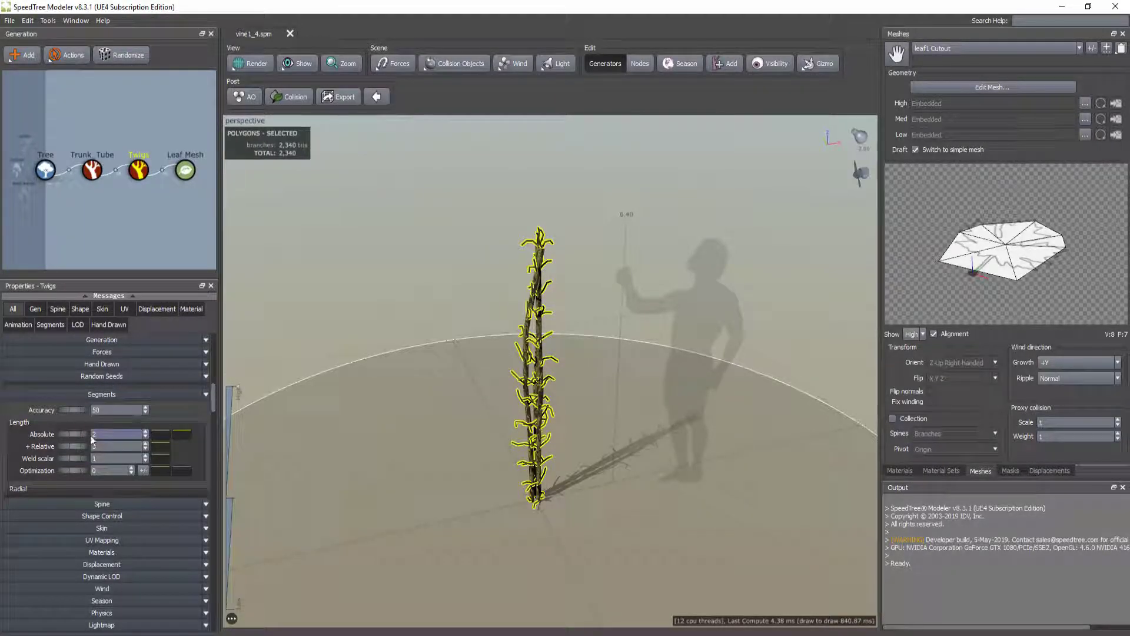
pyautogui.moveTo(412, 397); pyautogui.dragTo(436, 377)
pyautogui.scroll(-2, 184, 420)
pyautogui.scroll(-5, 185, 420)
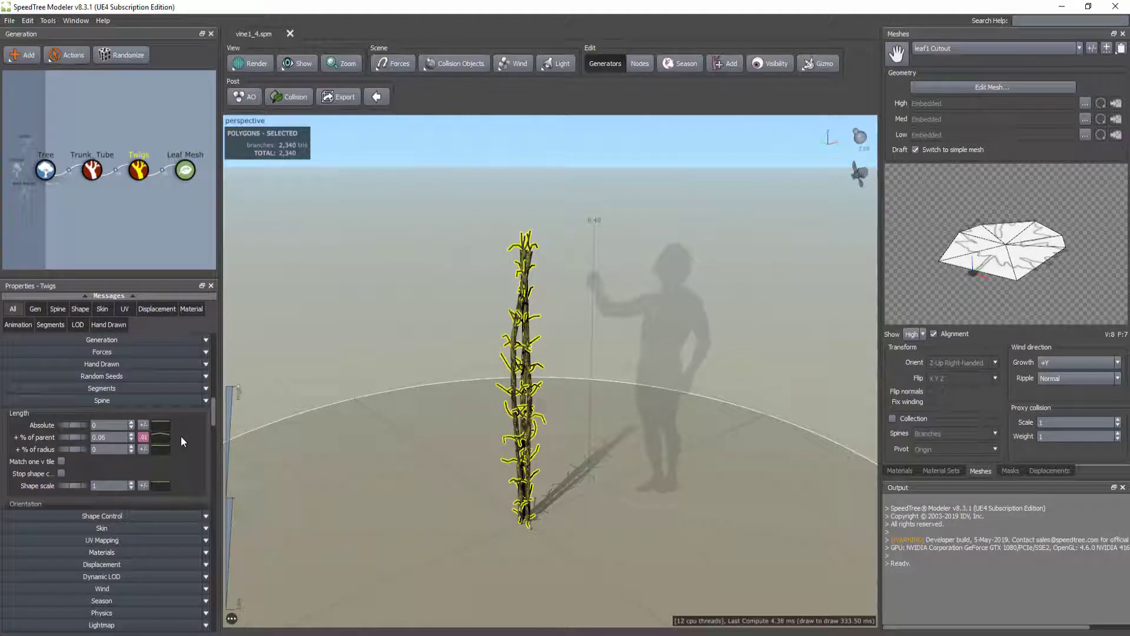
pyautogui.moveTo(464, 402); pyautogui.dragTo(504, 421)
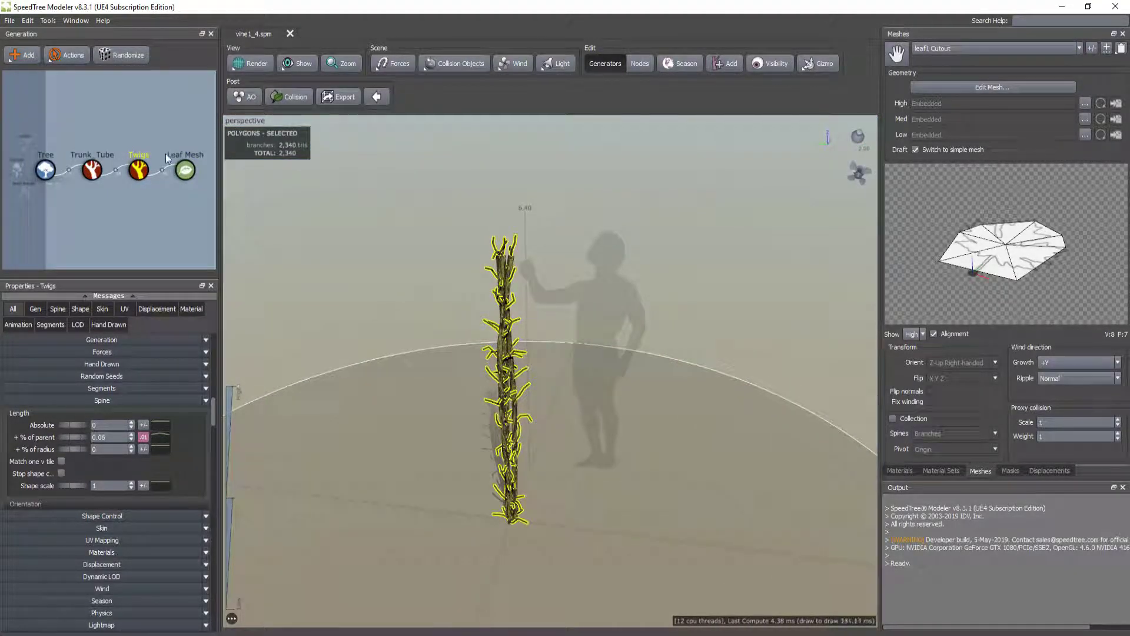
# - Examine the Trunk_Tube generator's generation, random seed and segment properties and its trunk strands from several sides
pyautogui.click(92, 170)
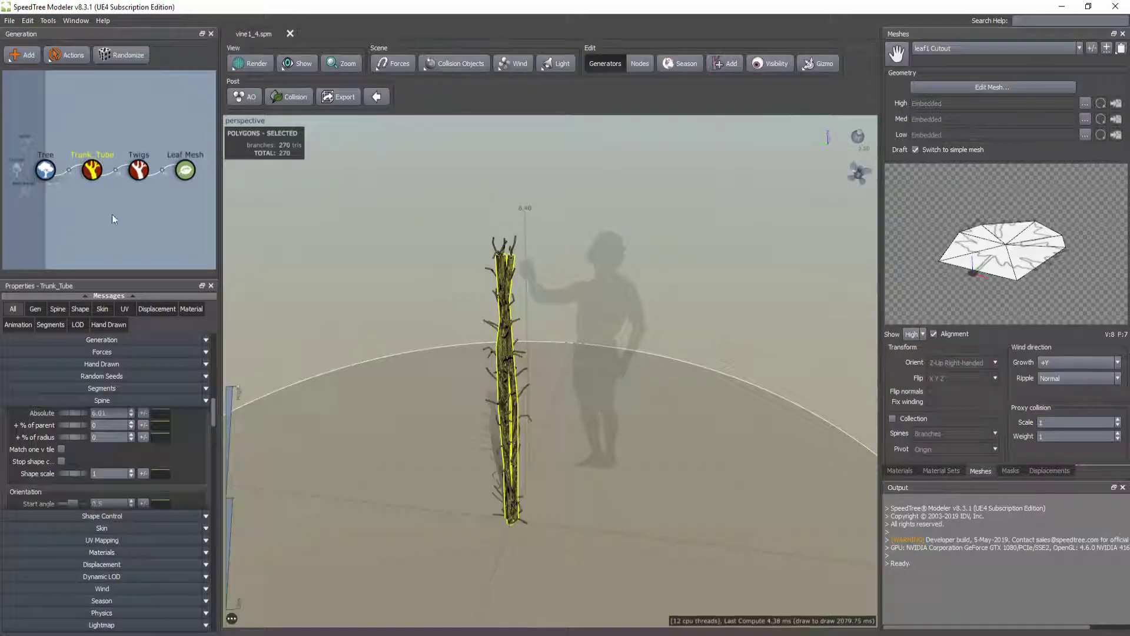
pyautogui.scroll(-2, 189, 397)
pyautogui.scroll(2, 189, 393)
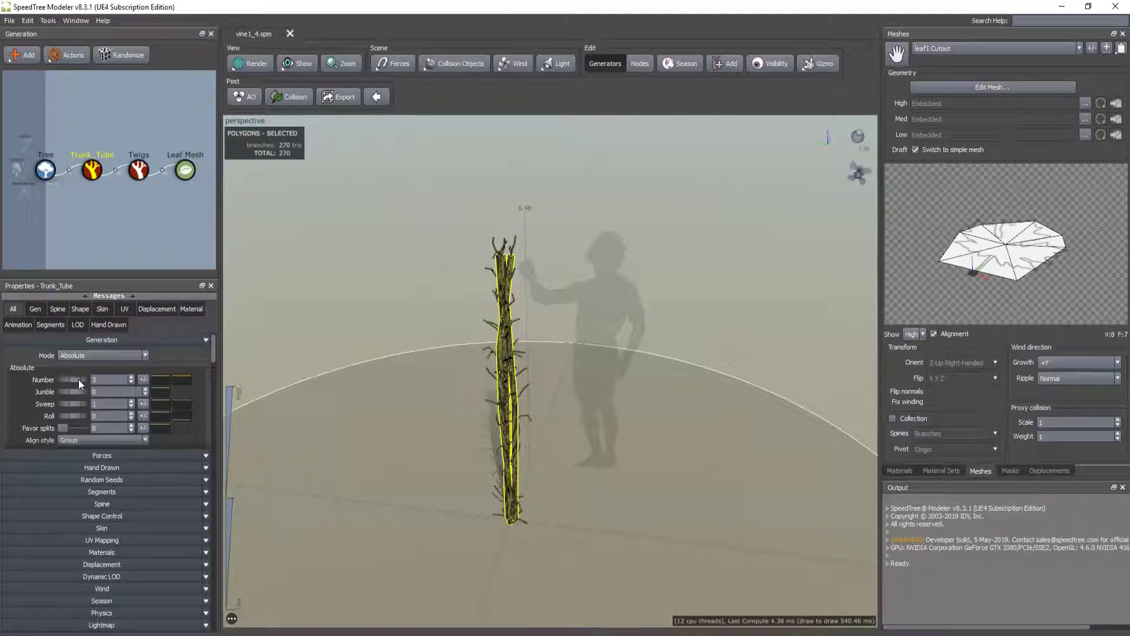
pyautogui.moveTo(365, 400); pyautogui.dragTo(268, 394)
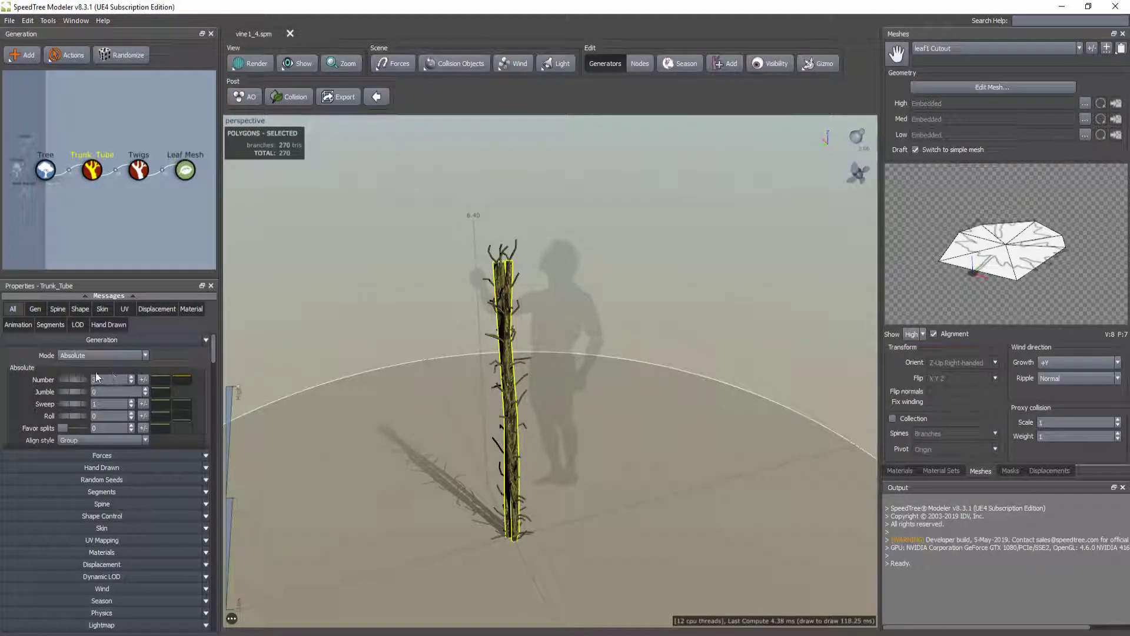
pyautogui.scroll(-5, 199, 390)
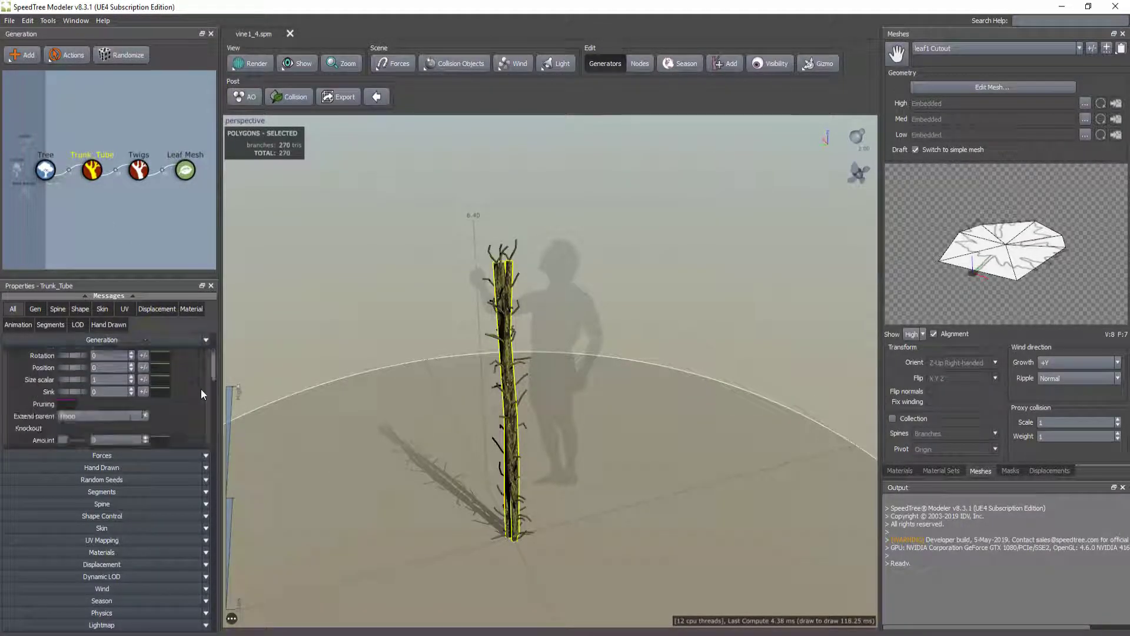
pyautogui.scroll(-3, 200, 389)
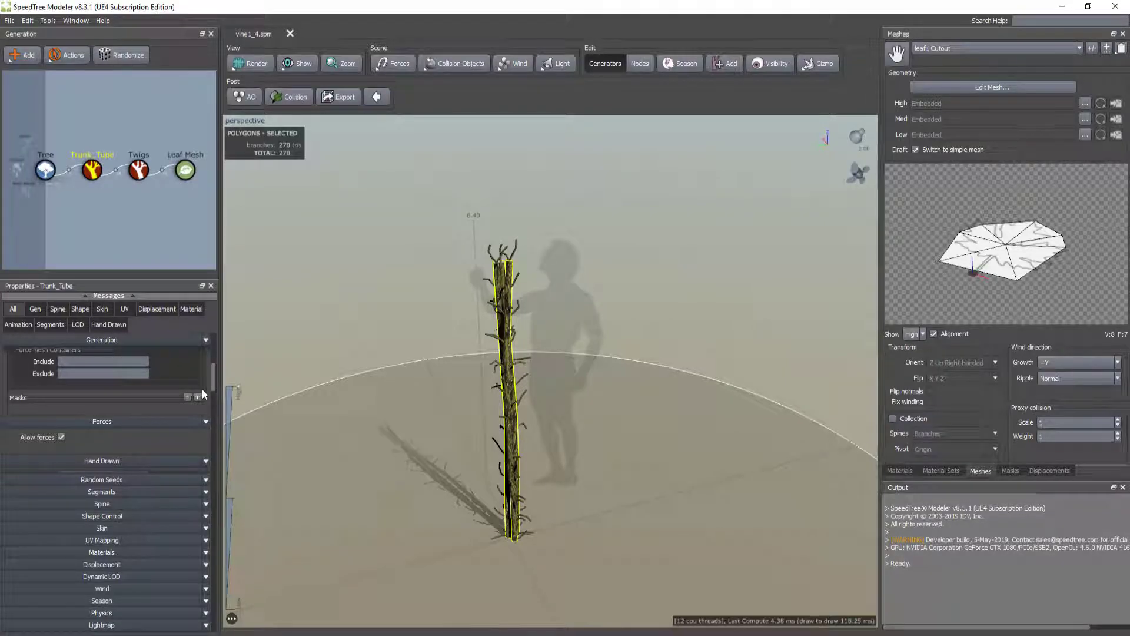
pyautogui.scroll(-3, 202, 389)
pyautogui.moveTo(411, 415); pyautogui.dragTo(488, 393)
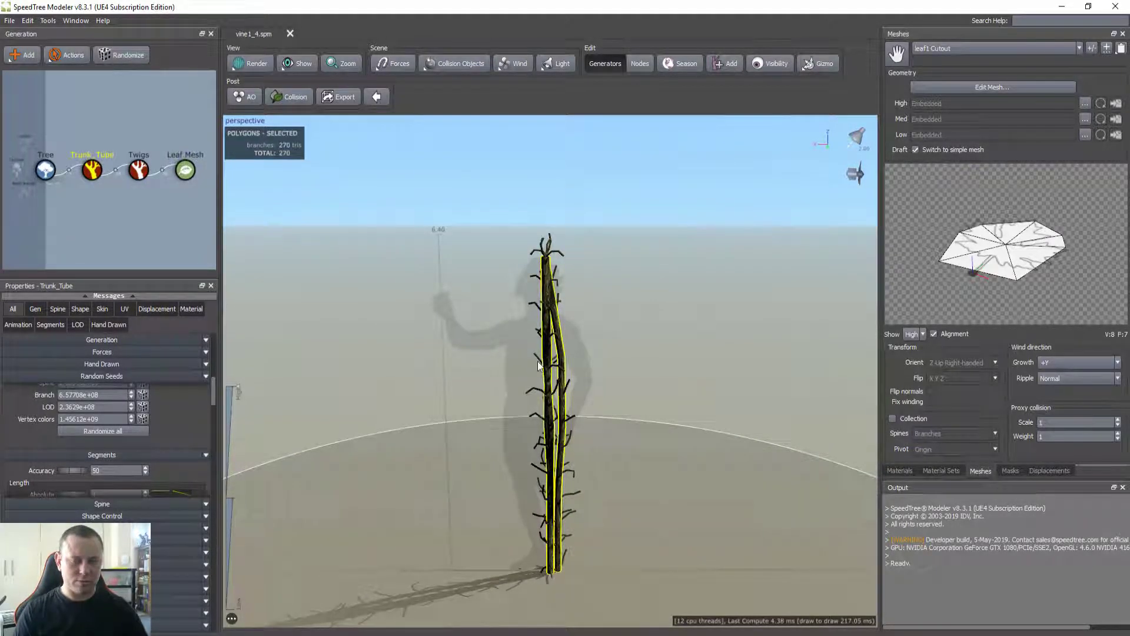
pyautogui.moveTo(469, 374)
pyautogui.mouseDown()
pyautogui.moveTo(446, 361)
pyautogui.moveTo(475, 372)
pyautogui.mouseUp()
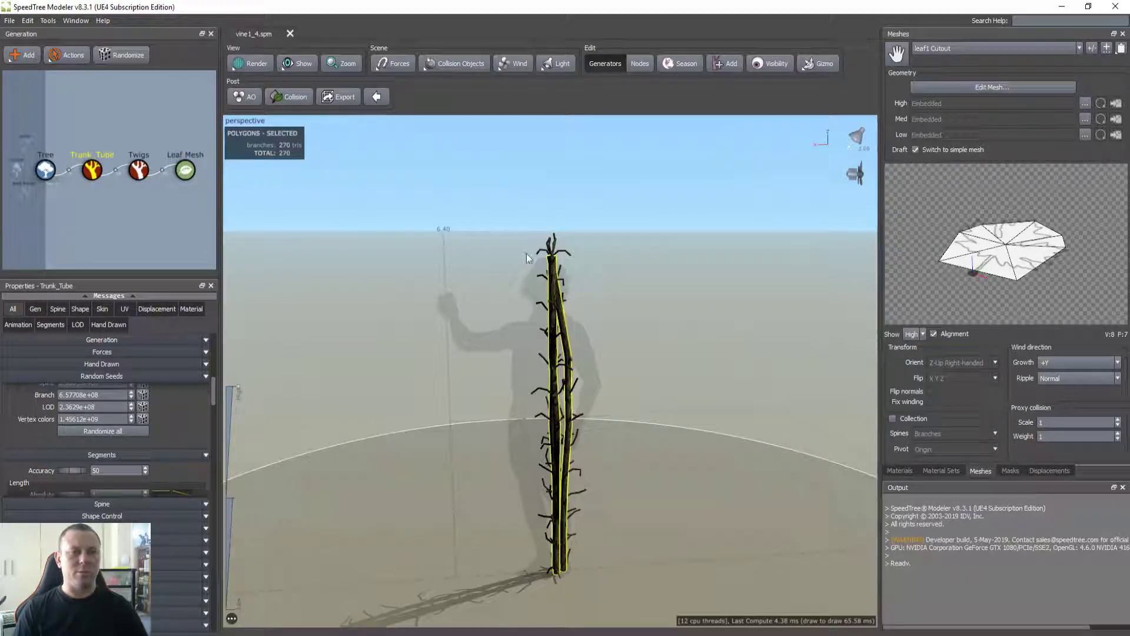
pyautogui.moveTo(566, 293); pyautogui.dragTo(485, 323, button='middle')
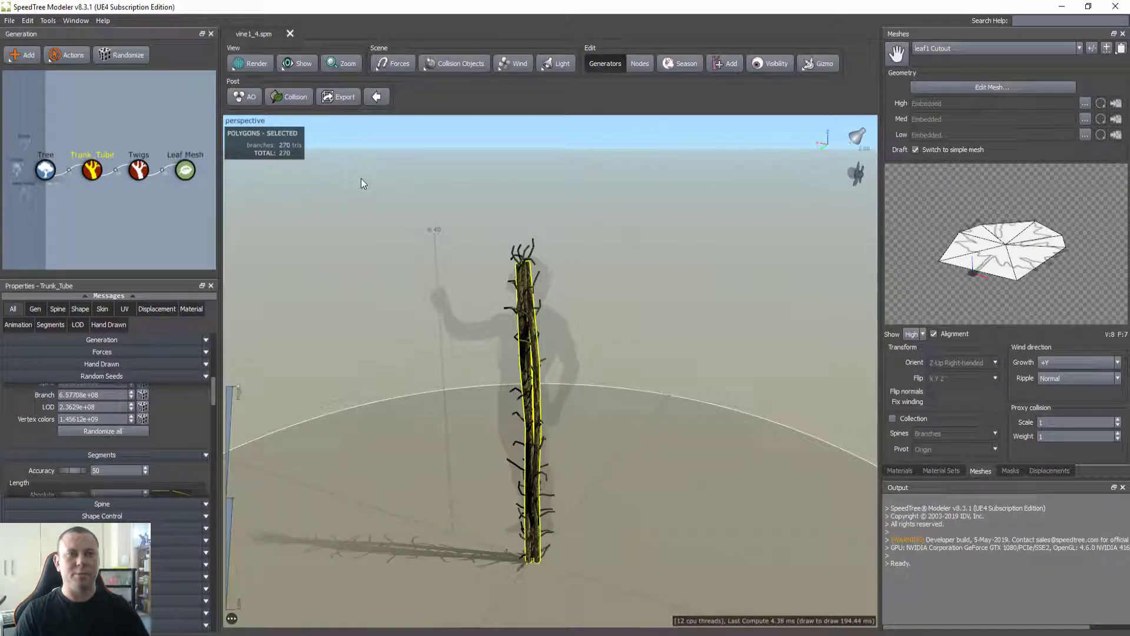
pyautogui.moveTo(362, 201); pyautogui.dragTo(409, 204, button='middle')
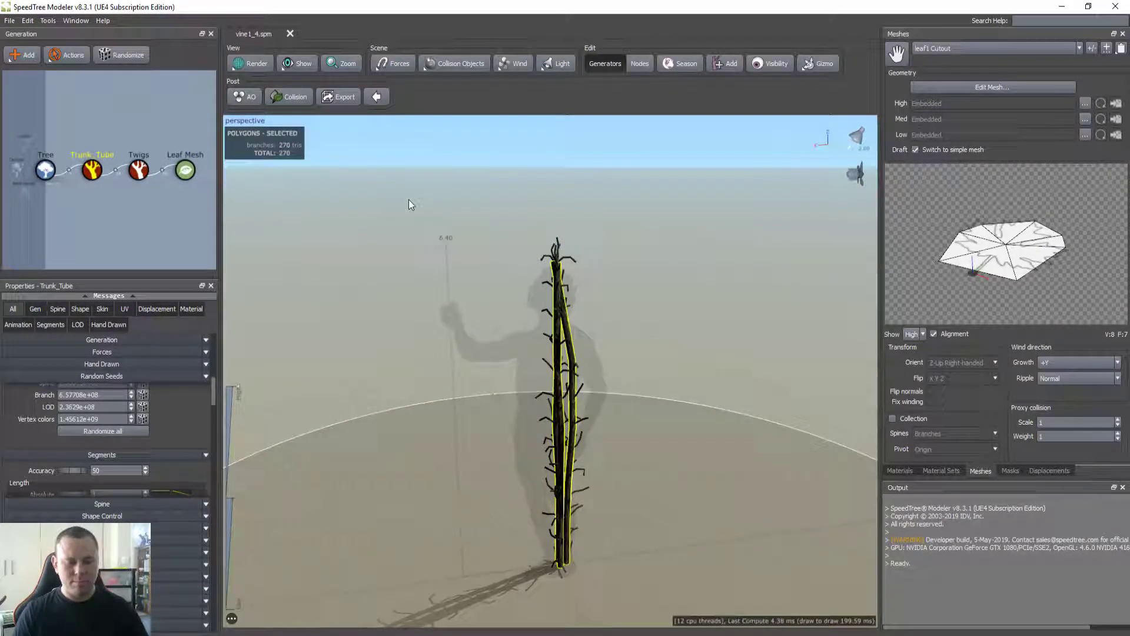
# - Open and dismiss the new tree template choices, and show the current model's bark1 material
pyautogui.hotkey('ctrl', 'n')
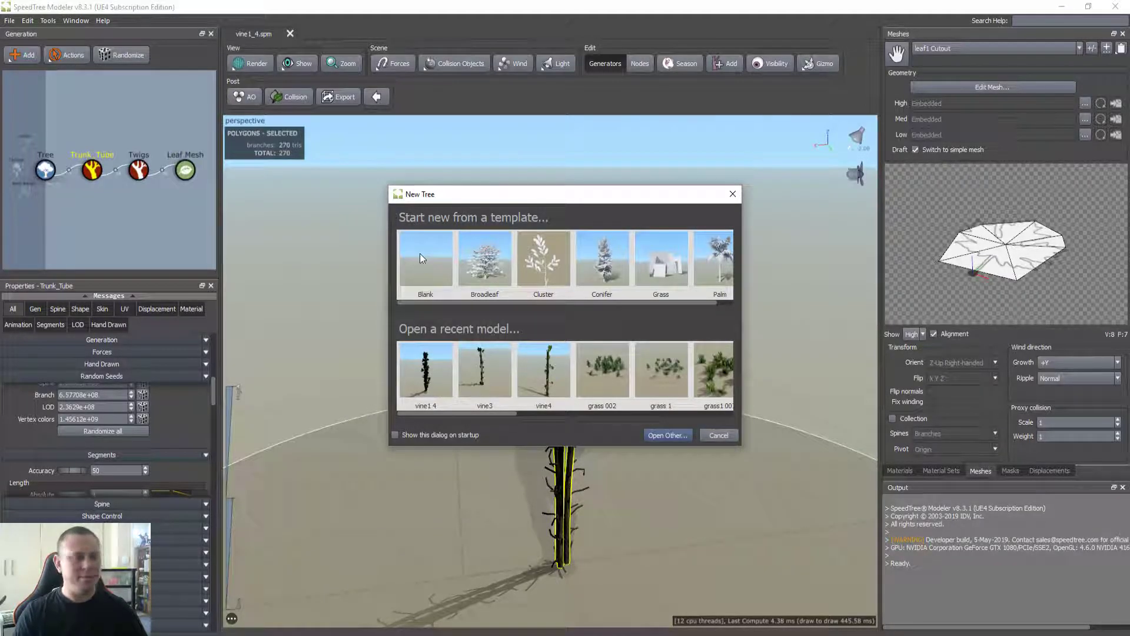
pyautogui.click(720, 435)
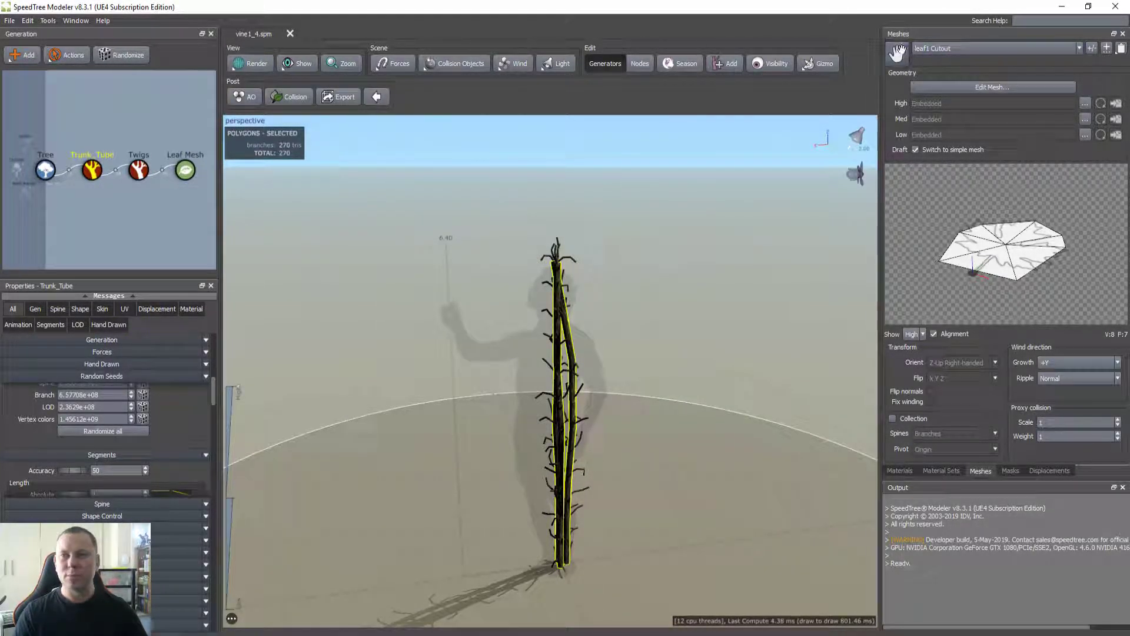
pyautogui.click(900, 470)
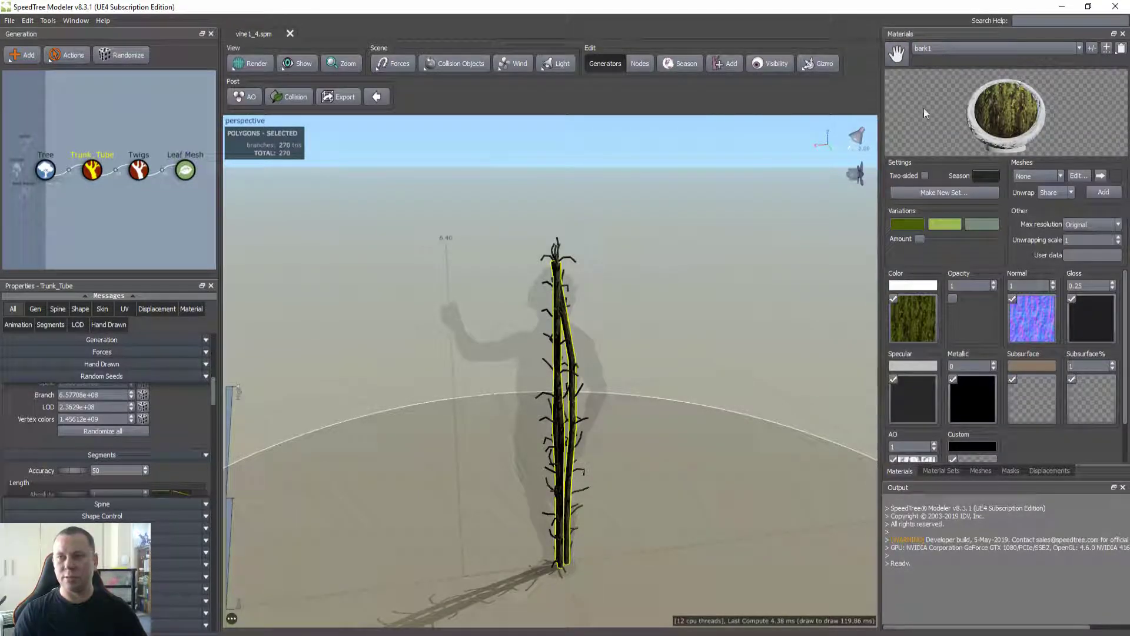
# - Start saving the model under a new name and go to the c:\temp folder
pyautogui.click(10, 21)
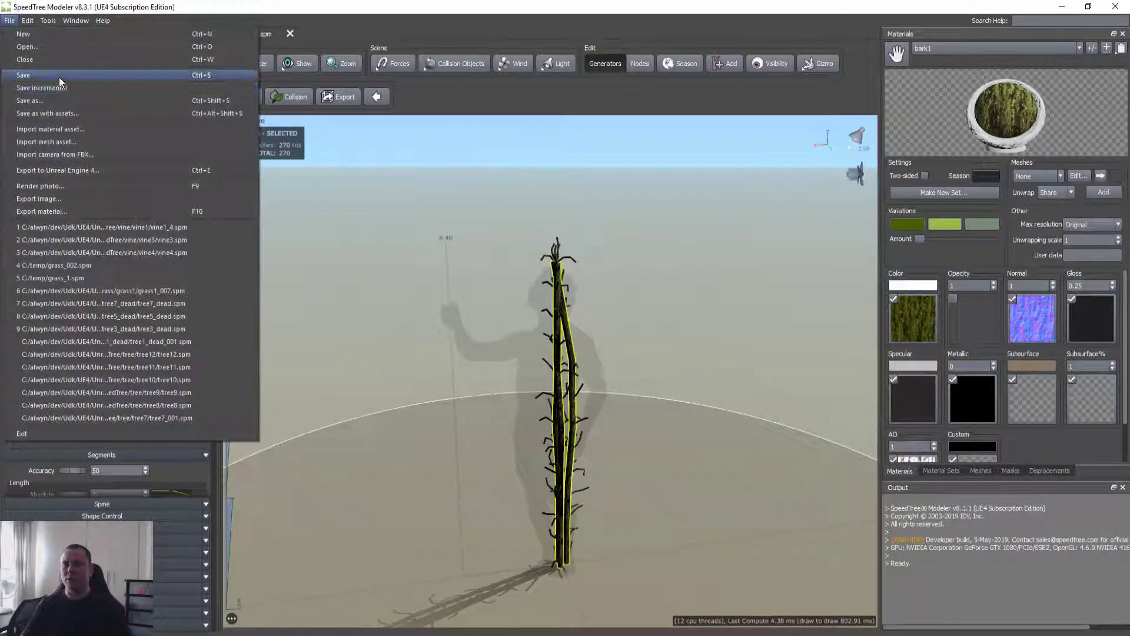
pyautogui.click(91, 101)
pyautogui.write('C:\\TEMP')
pyautogui.hotkey('ctrl', 'a')
pyautogui.write('c:\\temp')
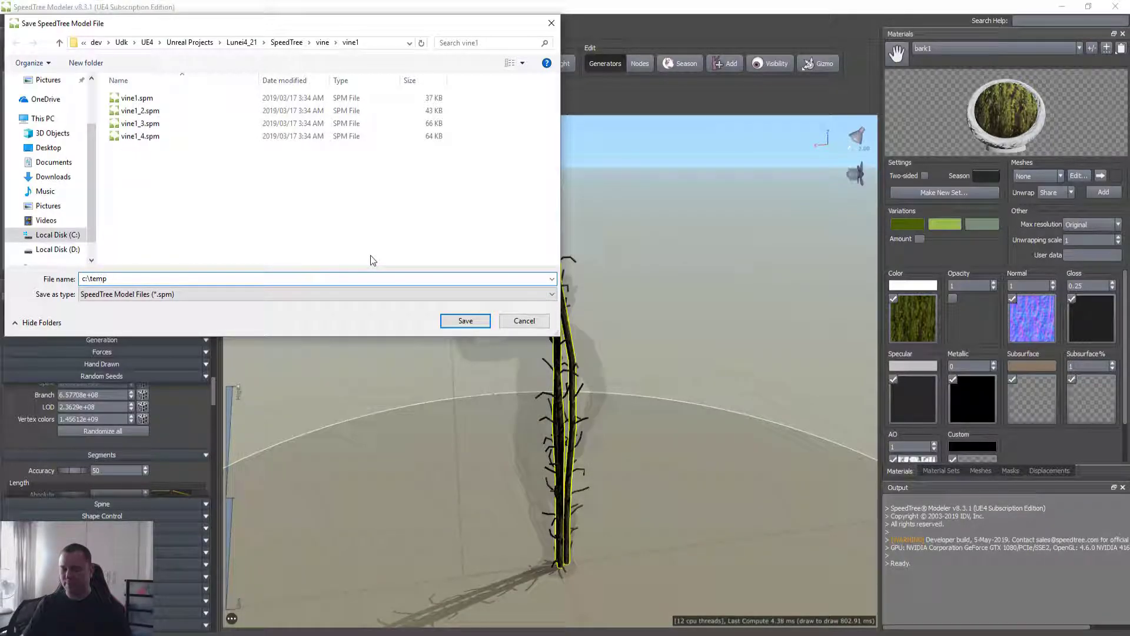
pyautogui.press('Return')
# - Create a folder named temp2 inside c:\temp and open it as the save location
pyautogui.rightClick(249, 178)
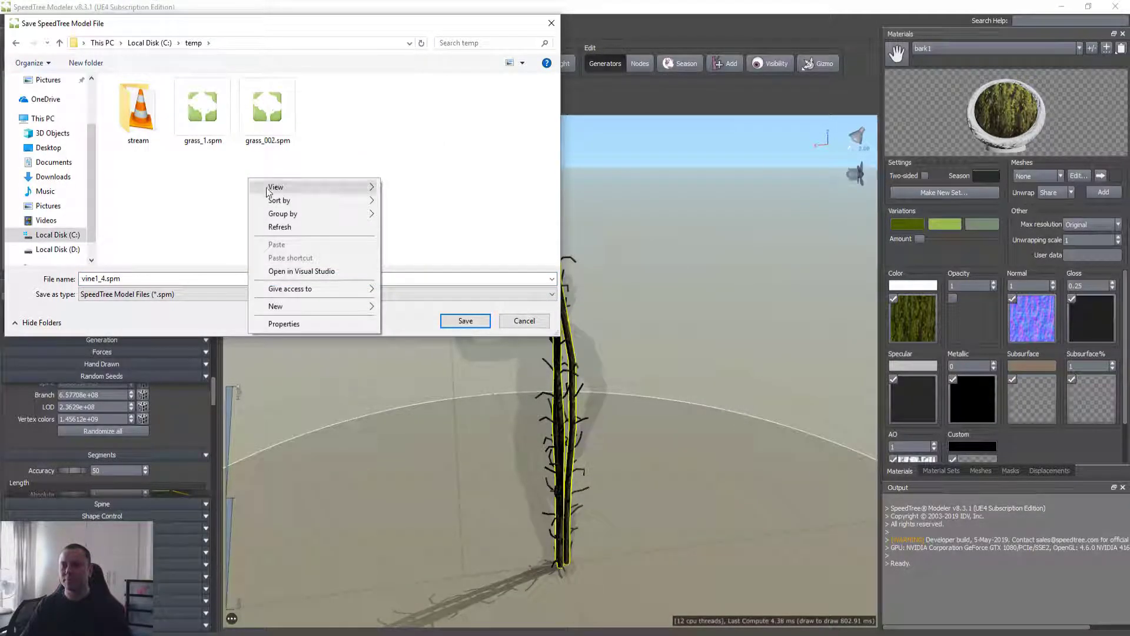
pyautogui.moveTo(277, 373)
pyautogui.click(432, 307)
pyautogui.write('tempo')
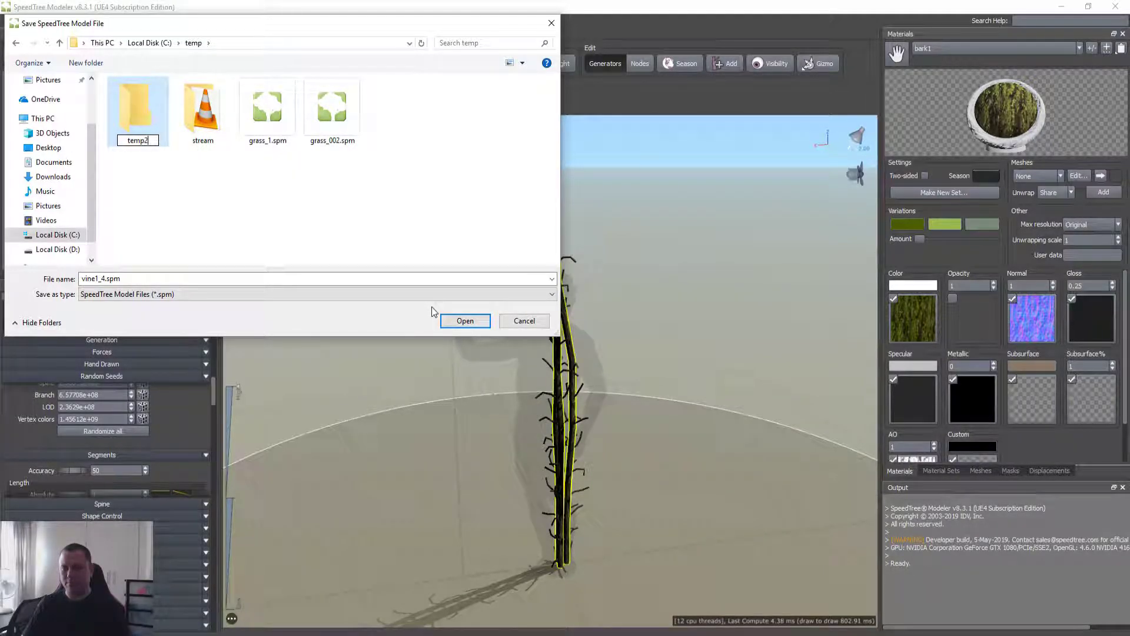
pyautogui.press('Return')
pyautogui.press('Return')
# - Save the model copy as vine_test in the temp2 folder
pyautogui.click(292, 277)
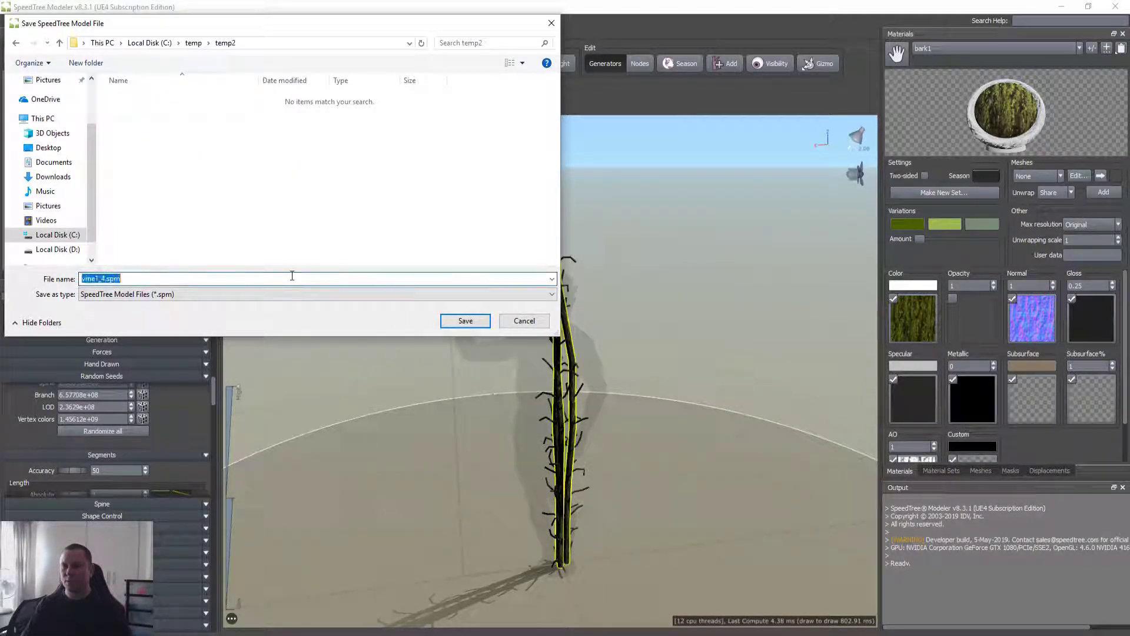
pyautogui.write('vione')
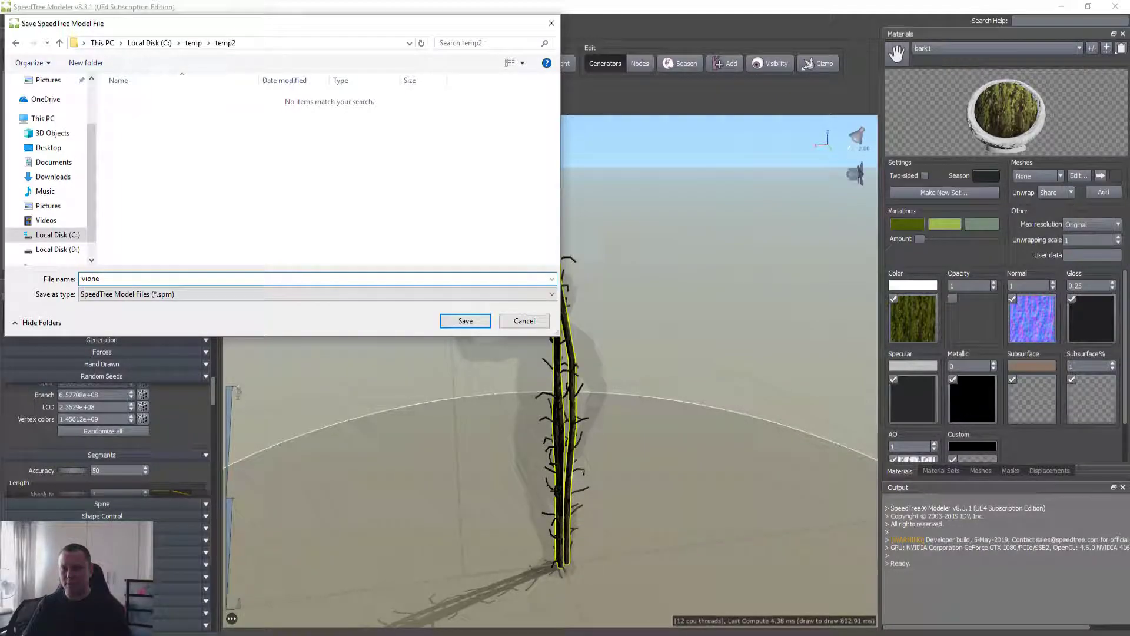
pyautogui.write('_test')
pyautogui.press('Return')
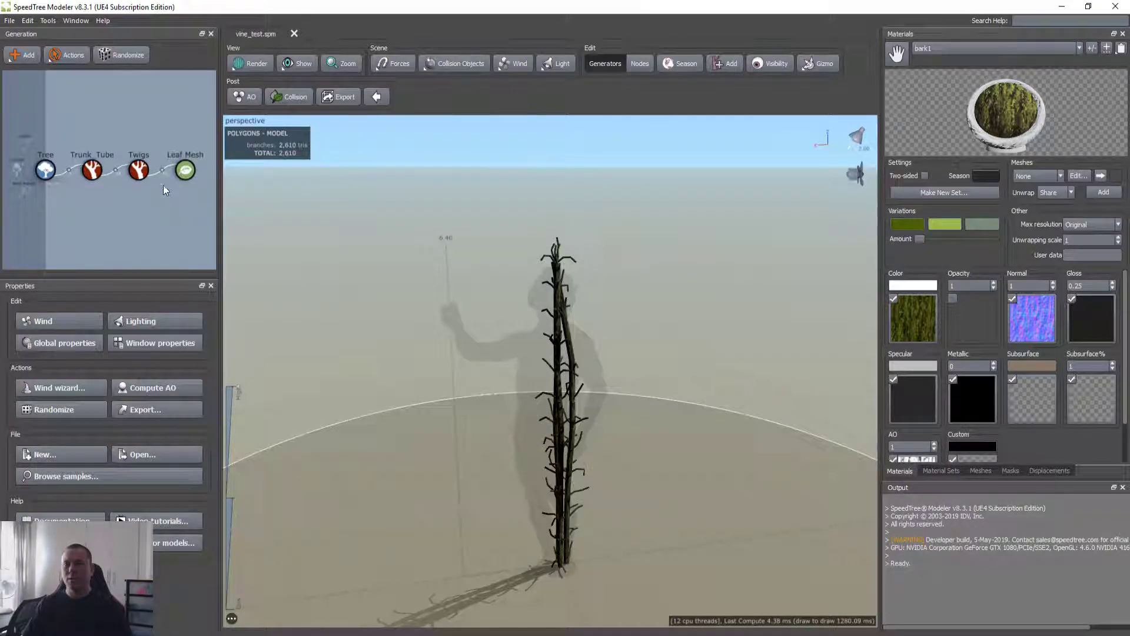
# - Delete the Leaf Mesh, Twigs and Trunk_Tube generators from the vine_test model
pyautogui.click(185, 170)
pyautogui.press('Delete')
pyautogui.click(139, 170)
pyautogui.press('Delete')
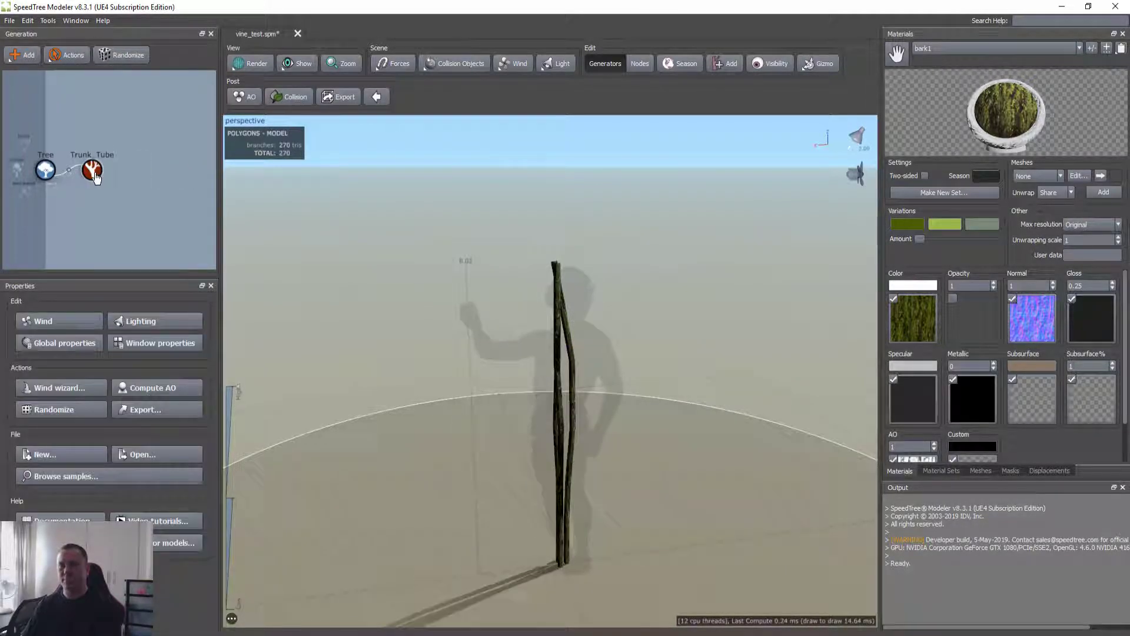
pyautogui.click(92, 170)
pyautogui.press('Delete')
# - Set the Tree generator's shape radius to 4
pyautogui.click(106, 173)
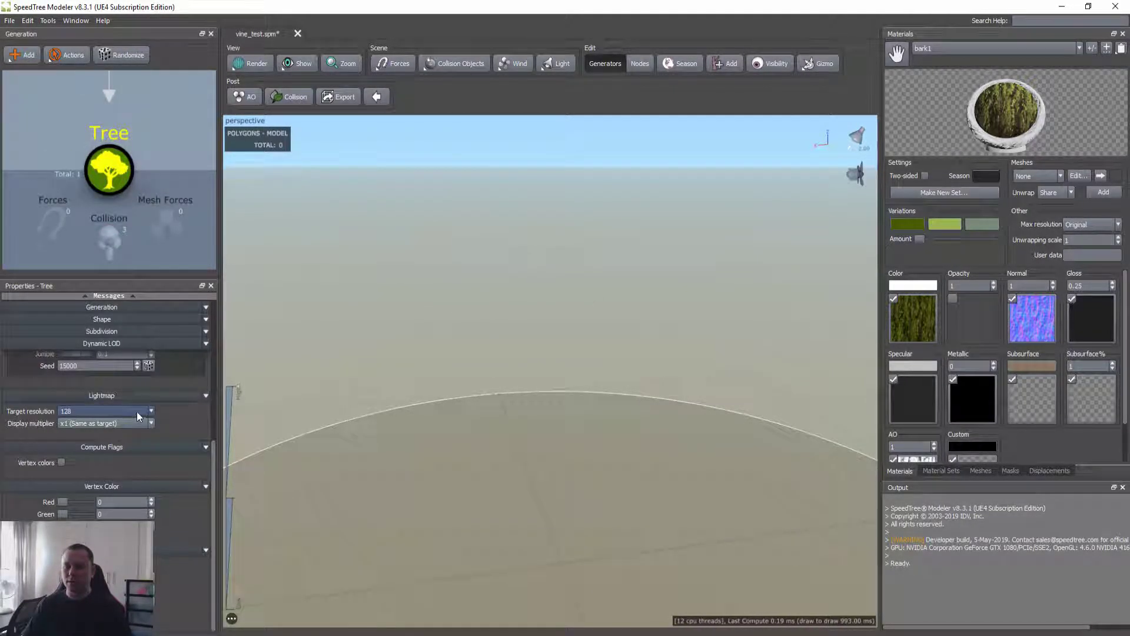
pyautogui.scroll(5, 186, 424)
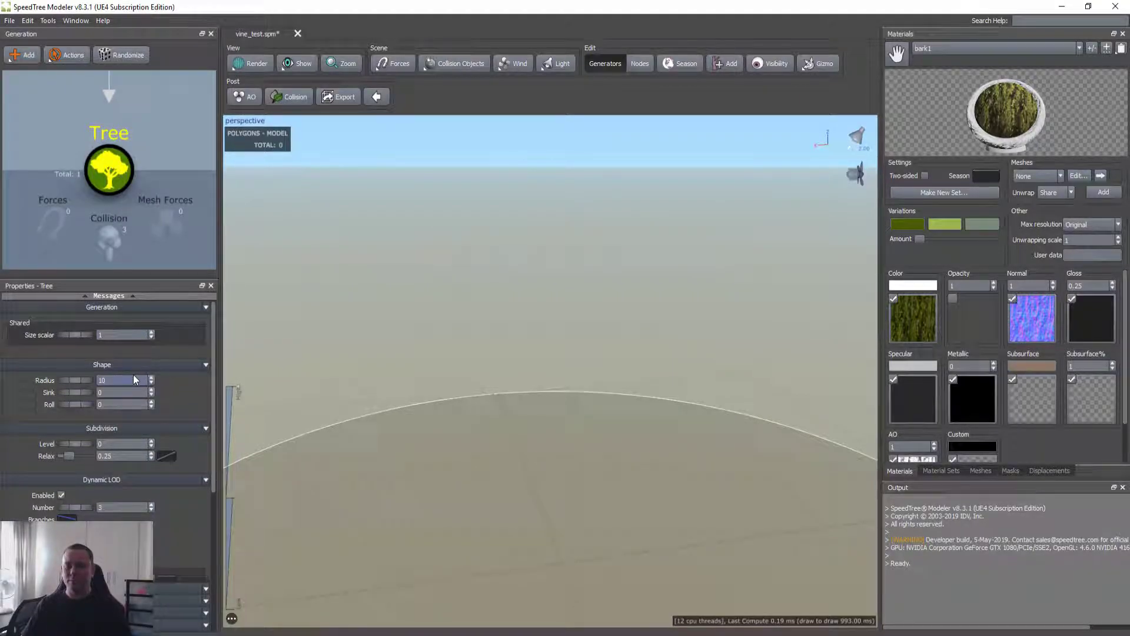
pyautogui.scroll(1, 489, 428)
pyautogui.scroll(-2, 505, 446)
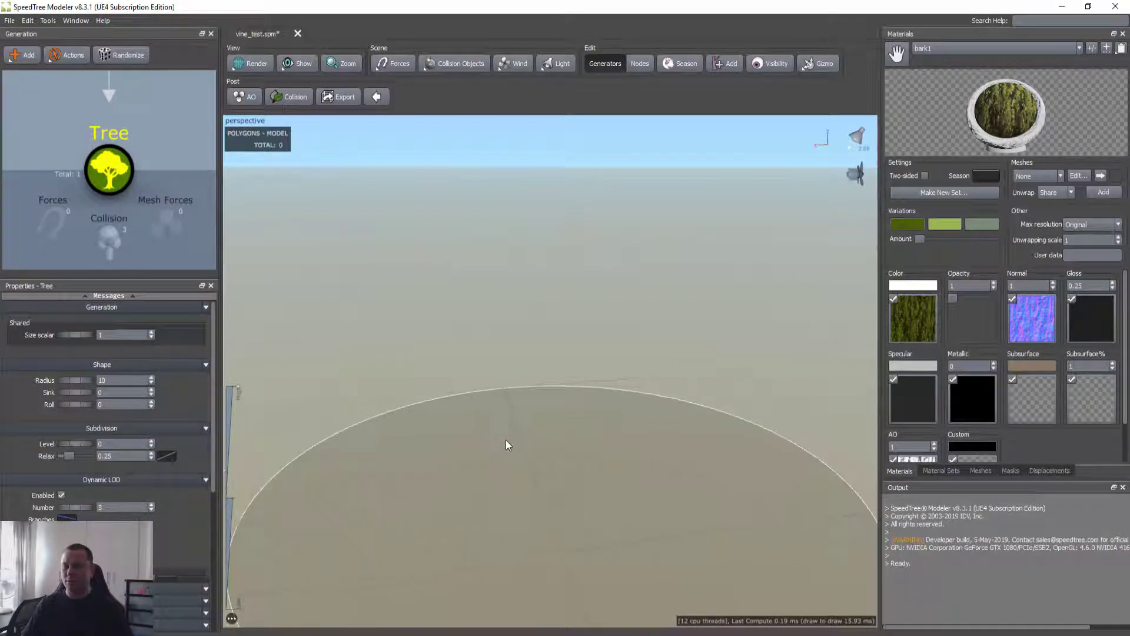
pyautogui.scroll(-2, 511, 439)
pyautogui.doubleClick(106, 379)
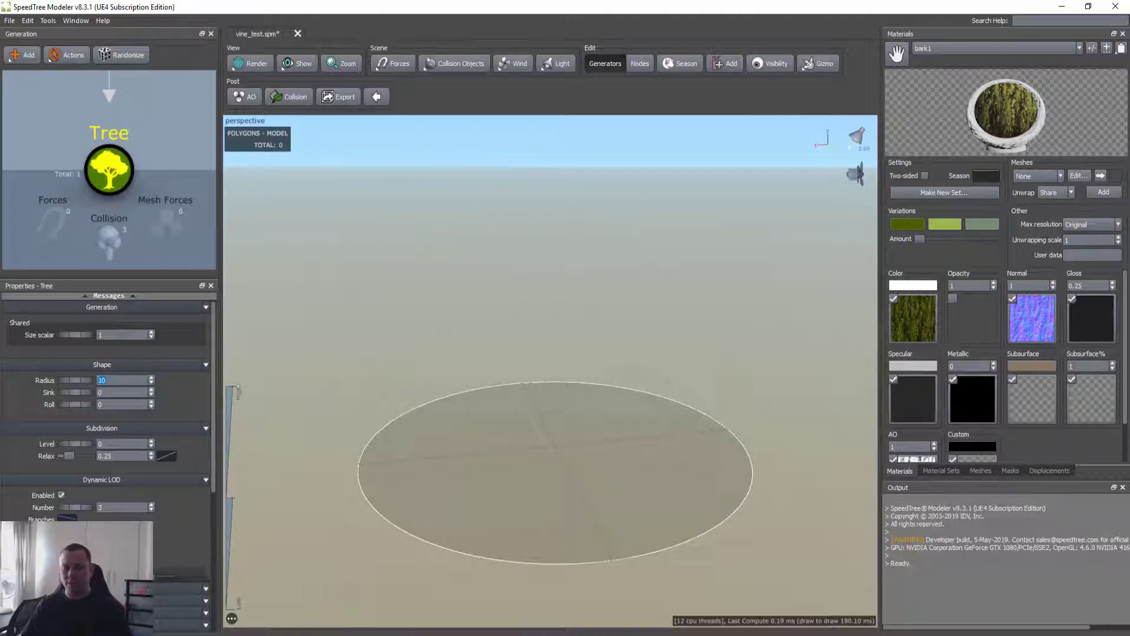
pyautogui.write('4')
pyautogui.press('Return')
pyautogui.moveTo(352, 429); pyautogui.dragTo(445, 432)
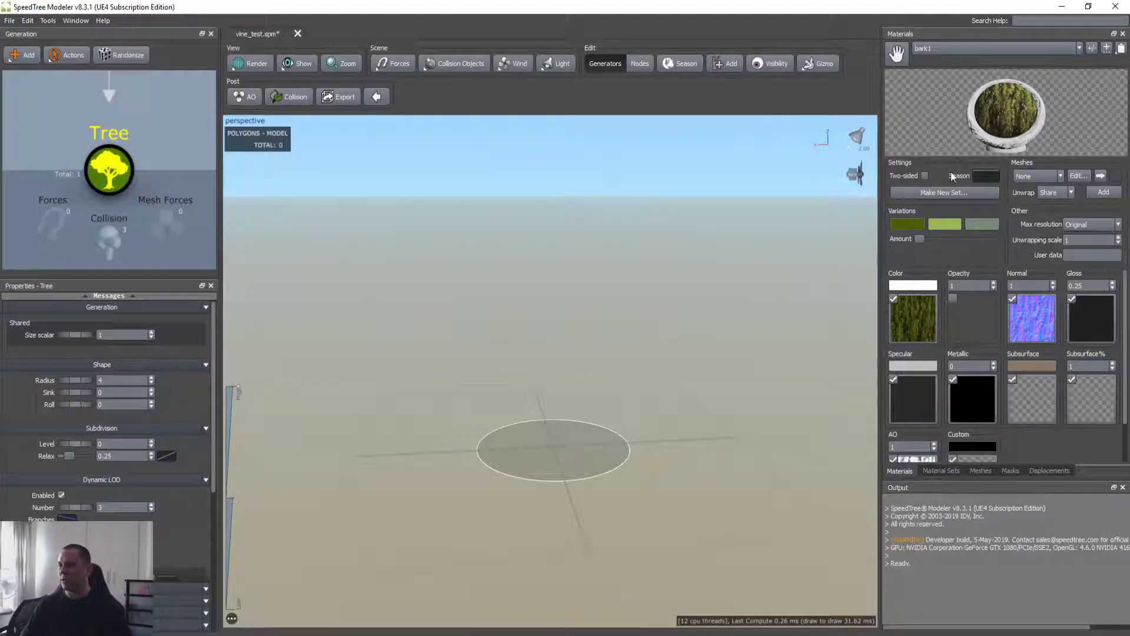
# - Check the model's material list and copy the file path of the bark1 material's color map
pyautogui.click(1092, 48)
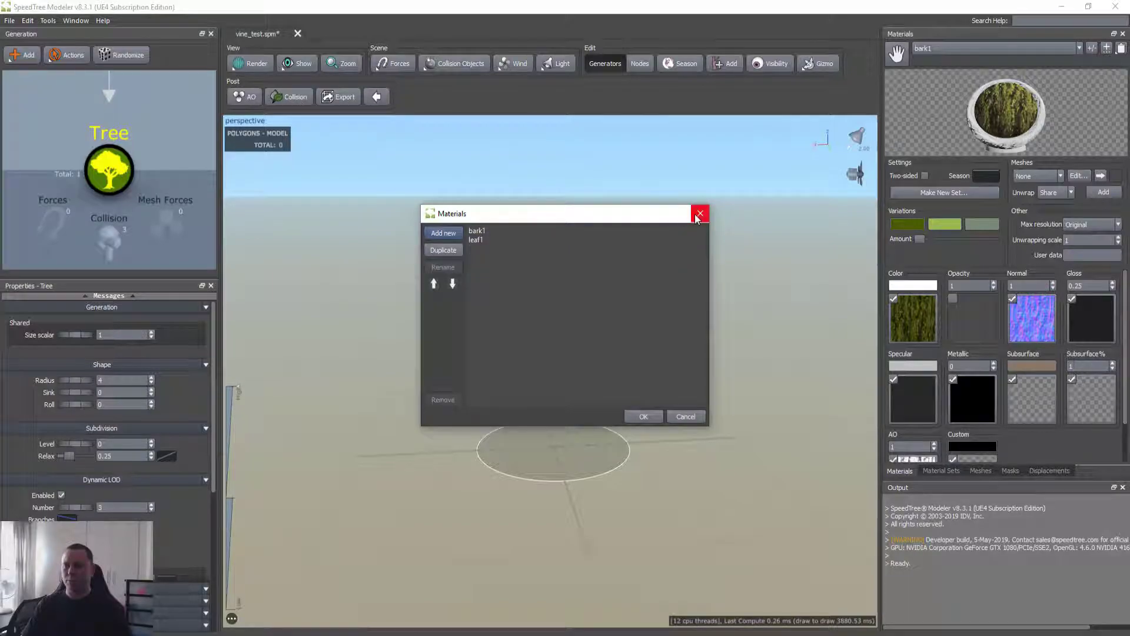
pyautogui.click(697, 215)
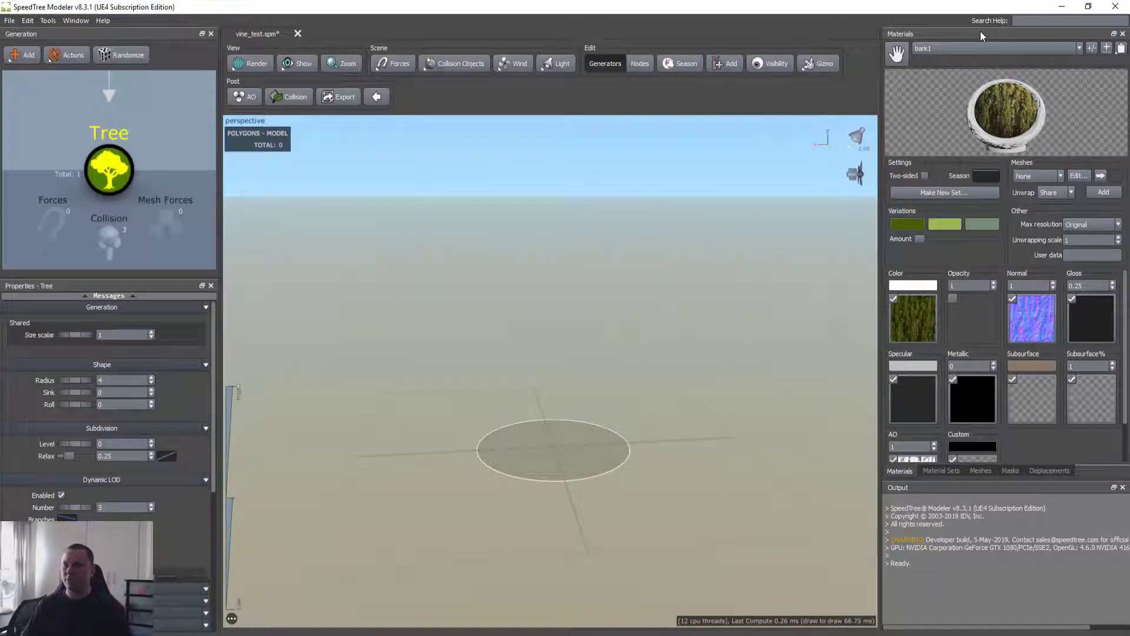
pyautogui.click(914, 319)
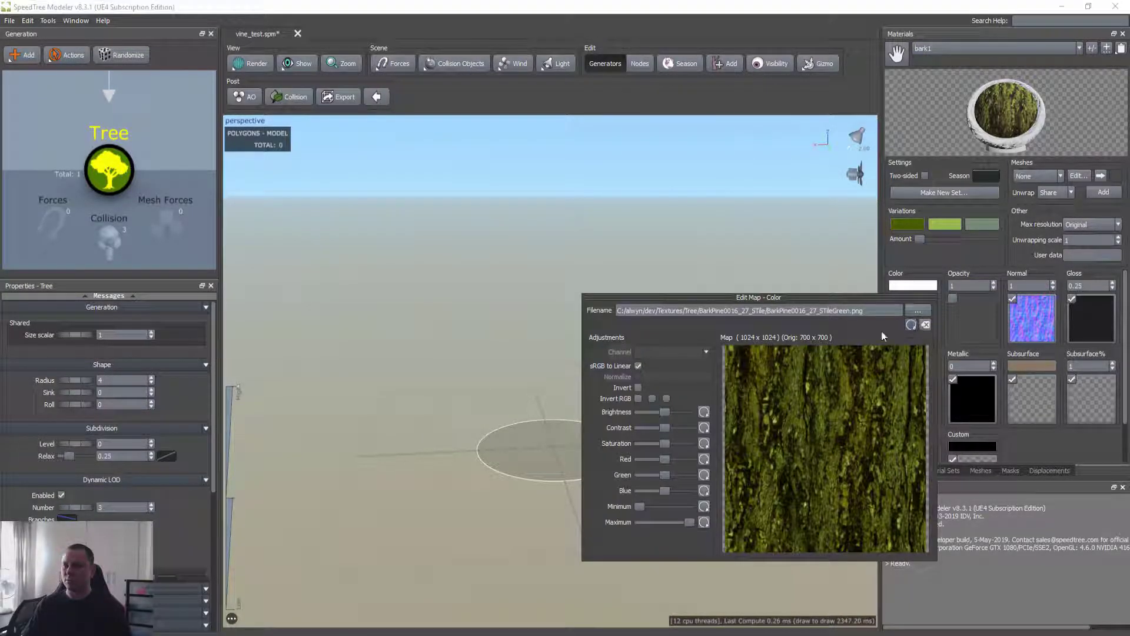
pyautogui.tripleClick(815, 310)
pyautogui.click(761, 15)
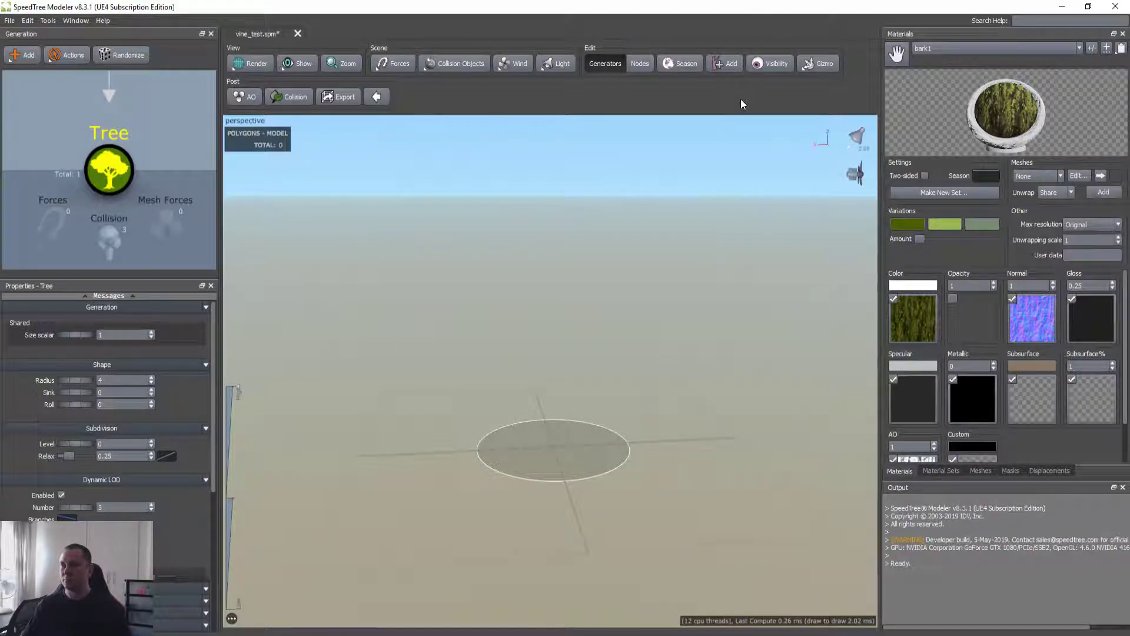
# - Open the bark texture folder BarkPine0016_27_STile from the copied path and view BarkPine0016_27_STileGreen.png
pyautogui.press('super+r')
pyautogui.hotkey('ctrl', 'shift', 'Left')
pyautogui.hotkey('ctrl', 'shift', 'Left')
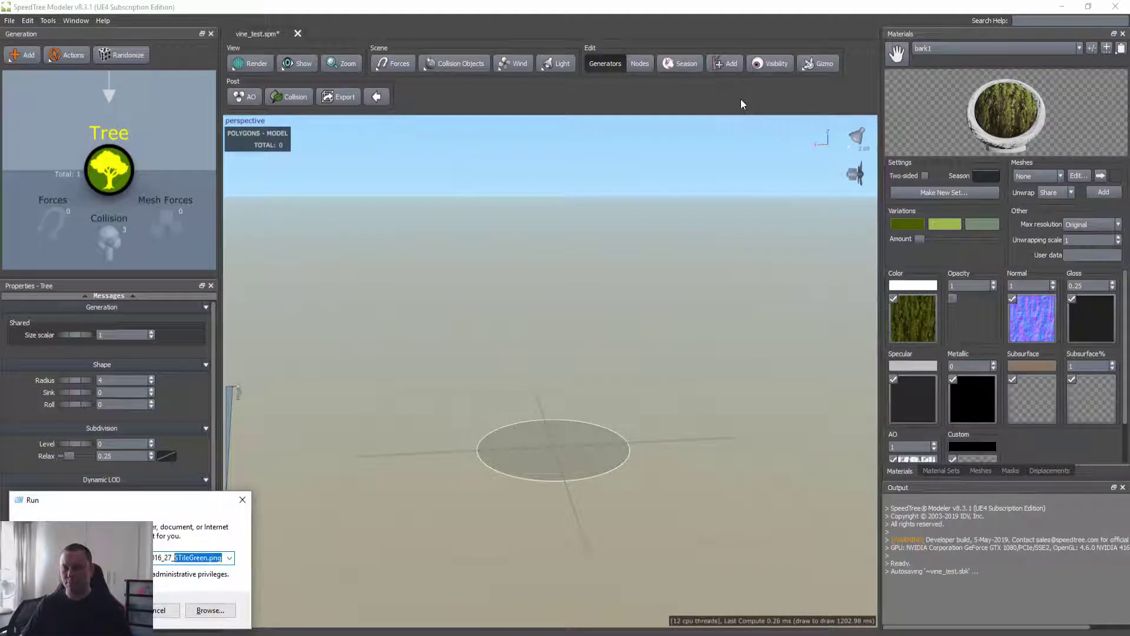
pyautogui.press('Return')
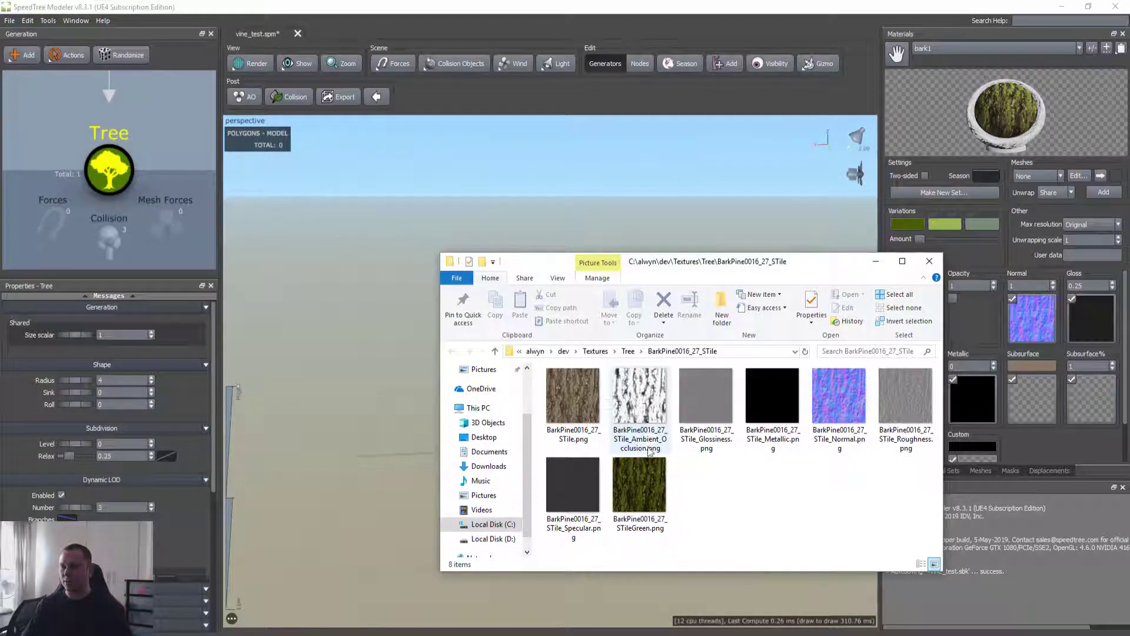
pyautogui.doubleClick(644, 487)
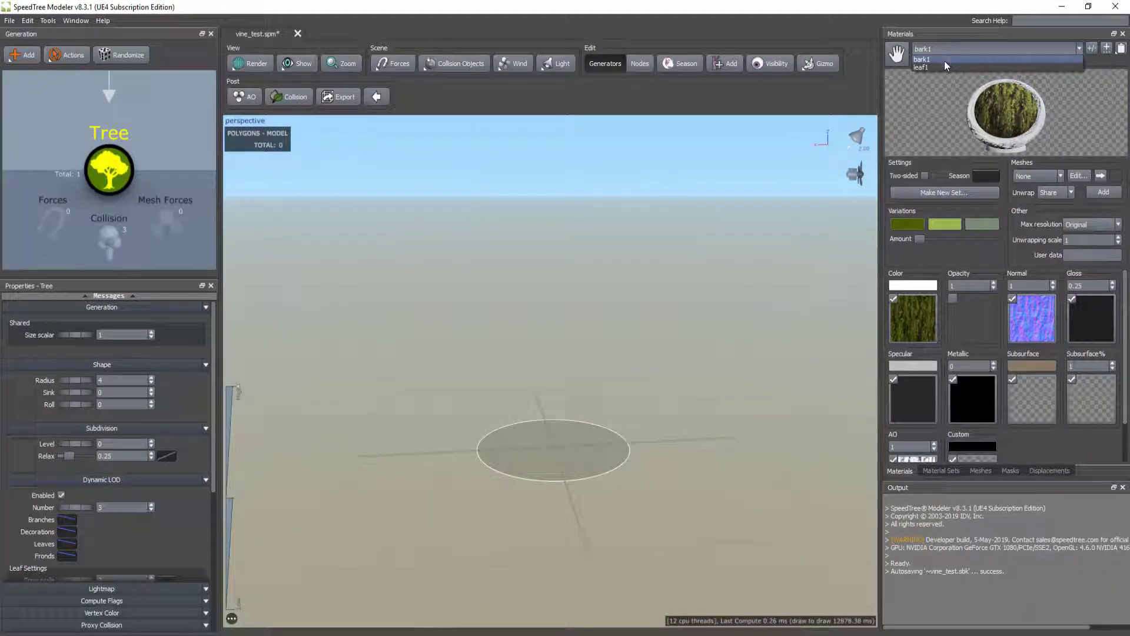
# - Select the leaf1 material and copy the file path of its color map
pyautogui.click(906, 67)
pyautogui.click(923, 333)
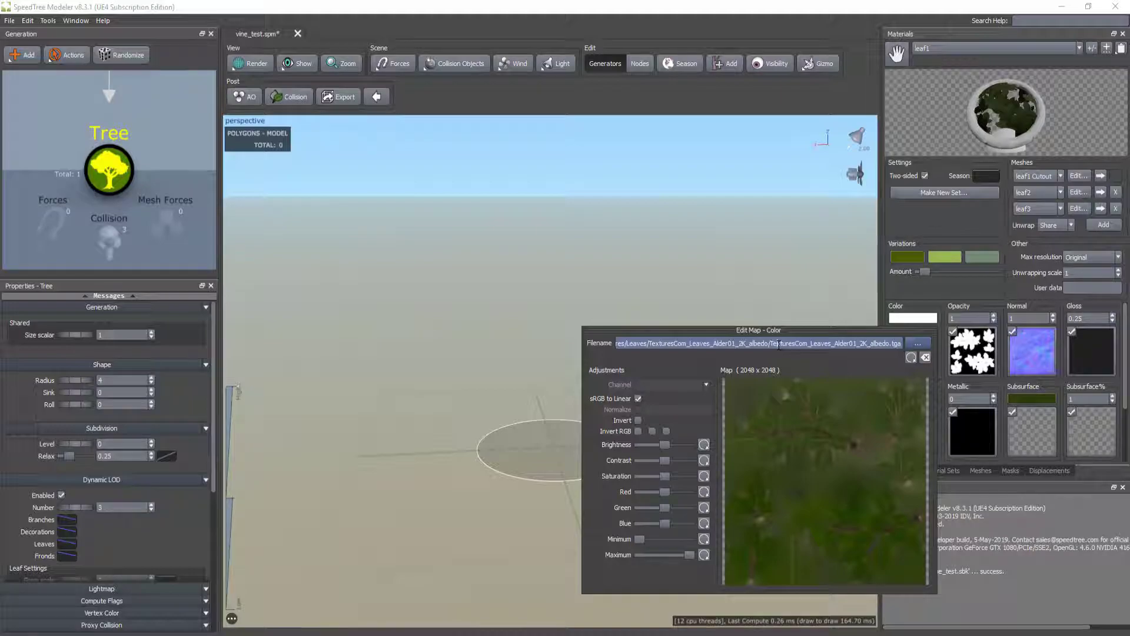
pyautogui.tripleClick(779, 344)
pyautogui.hotkey('ctrl', 'c')
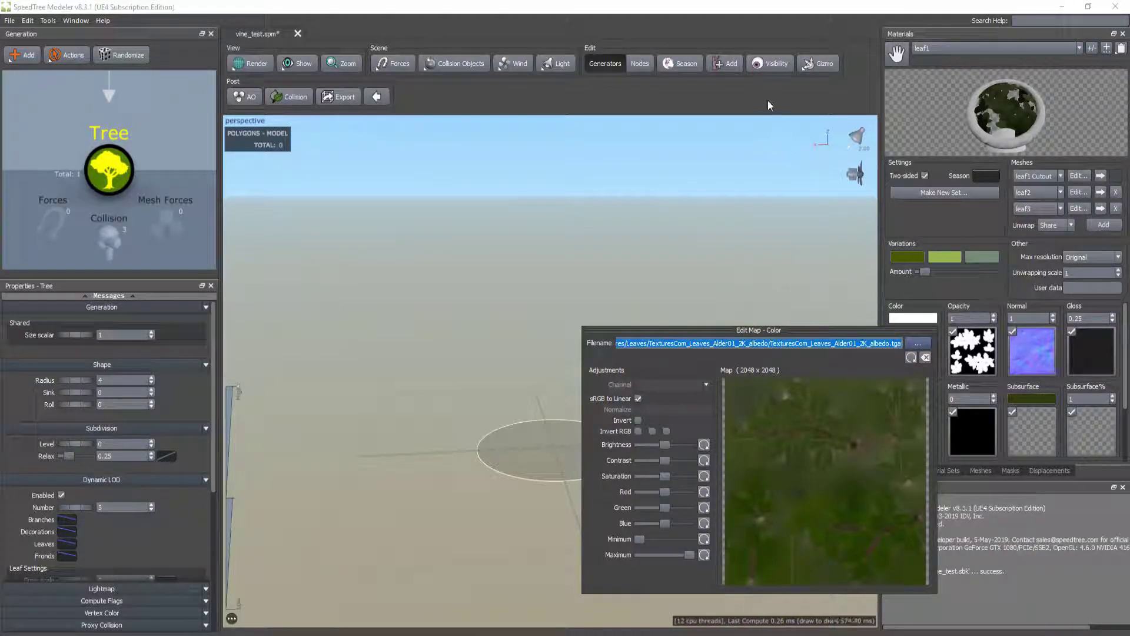
# - Open the leaf texture's folder from the copied path and view TexturesCom_Leaves_Alder01_2K_albedo.tga in Photoshop
pyautogui.press('super+r')
pyautogui.hotkey('ctrl', 'v')
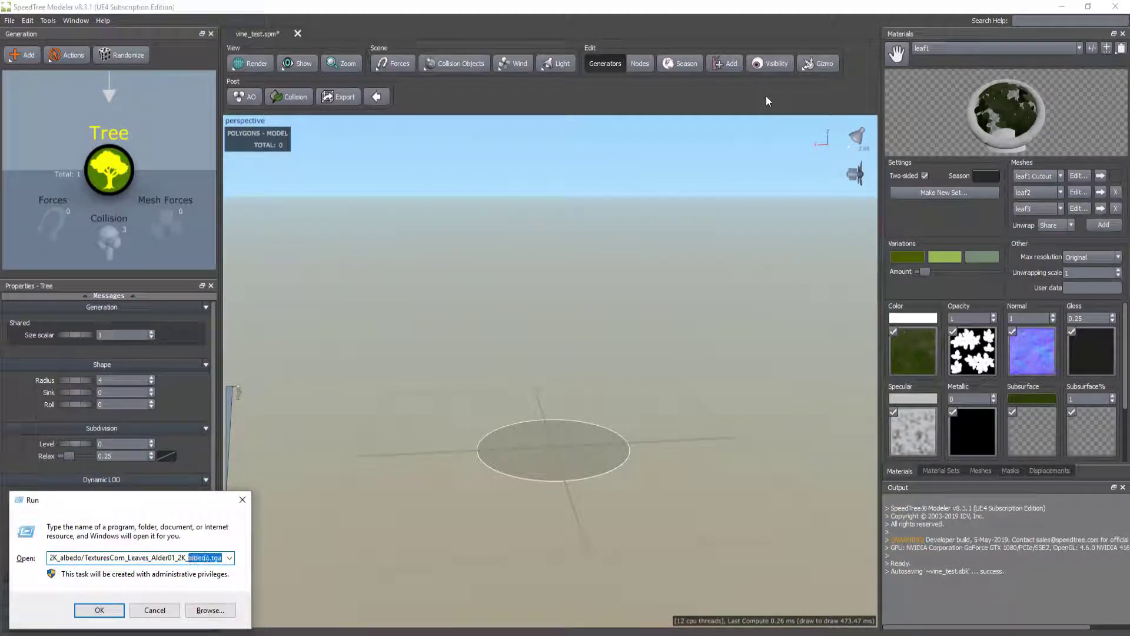
pyautogui.press('BackSpace')
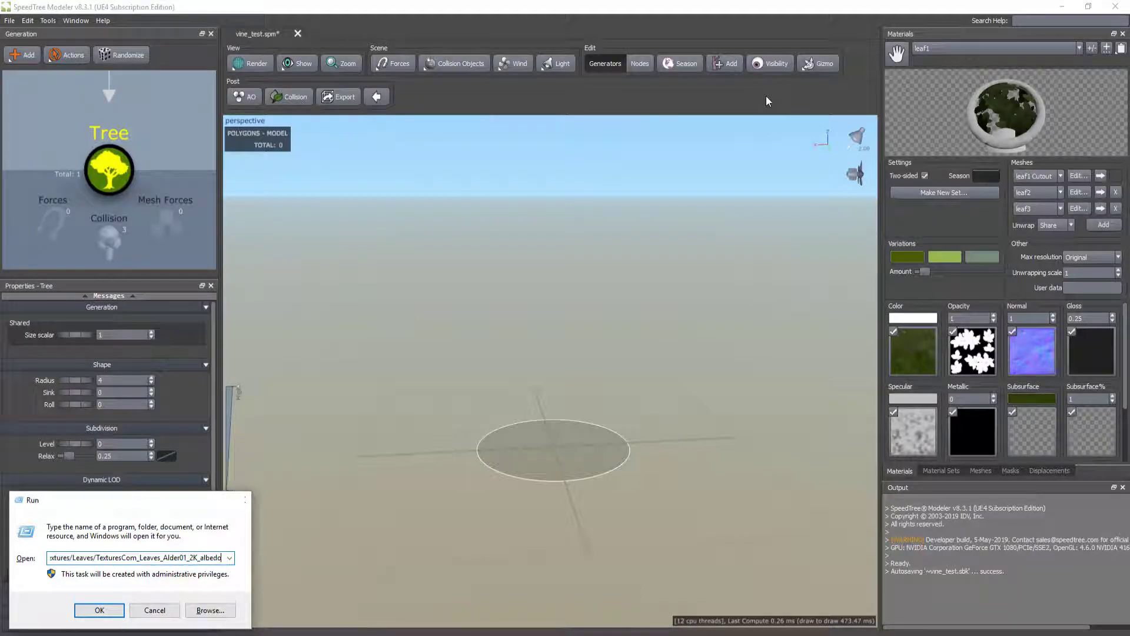
pyautogui.press('Return')
pyautogui.doubleClick(589, 421)
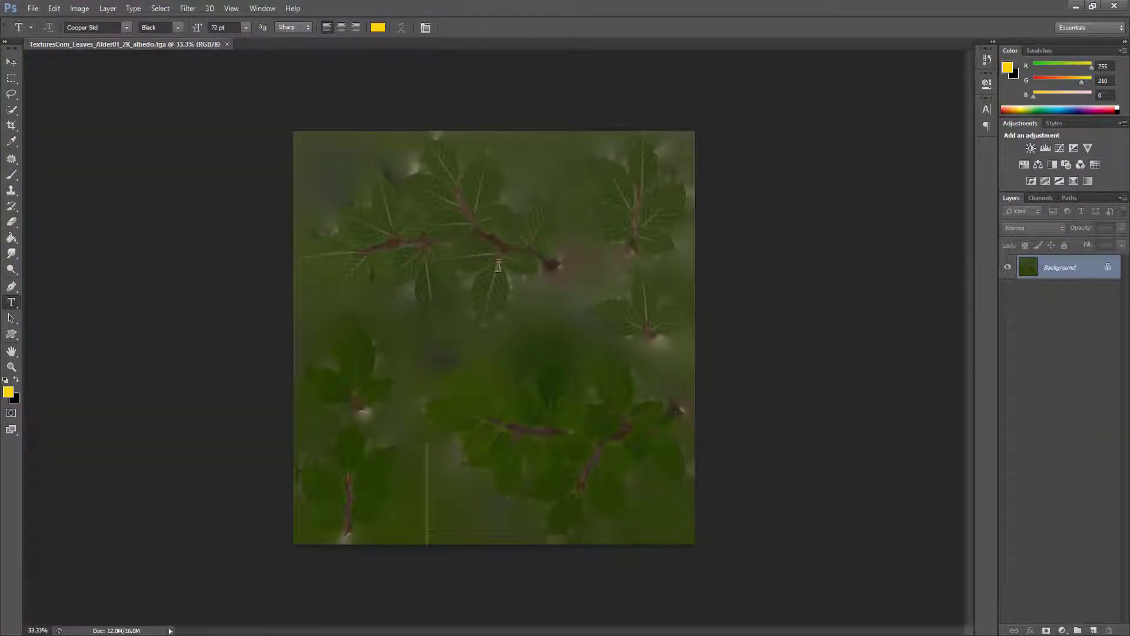
# - Open TexturesCom_Leaves_Alder01_2K_albedo.png from the Leaves folder in Bridge and compare it with the TGA version in Photoshop
pyautogui.hotkey('alt', 'Tab')
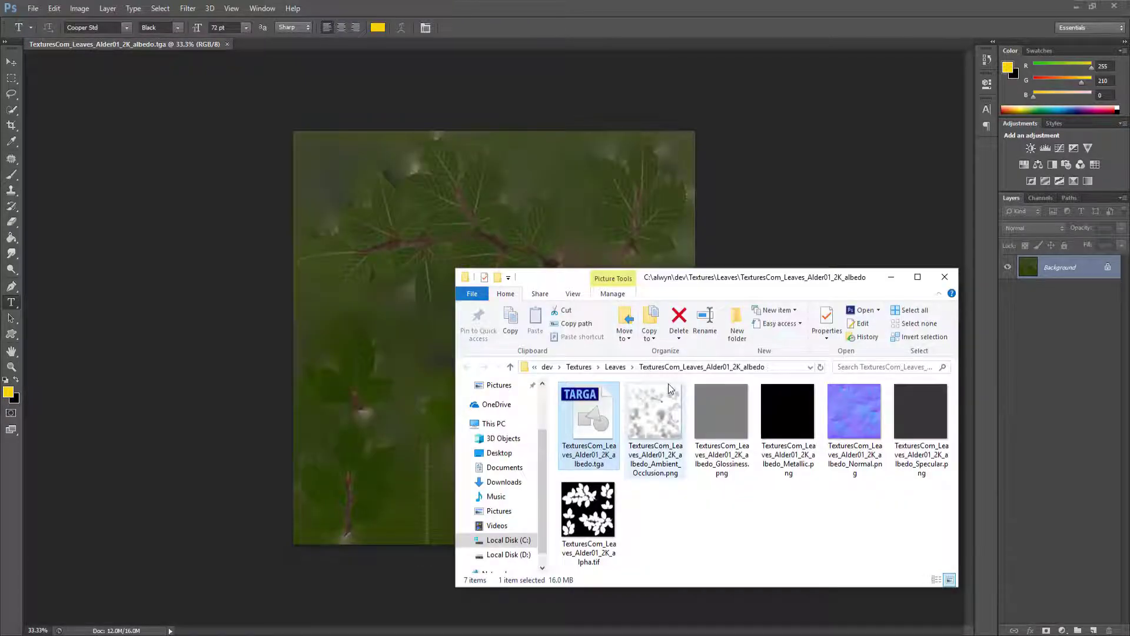
pyautogui.hotkey('alt', 'Tab')
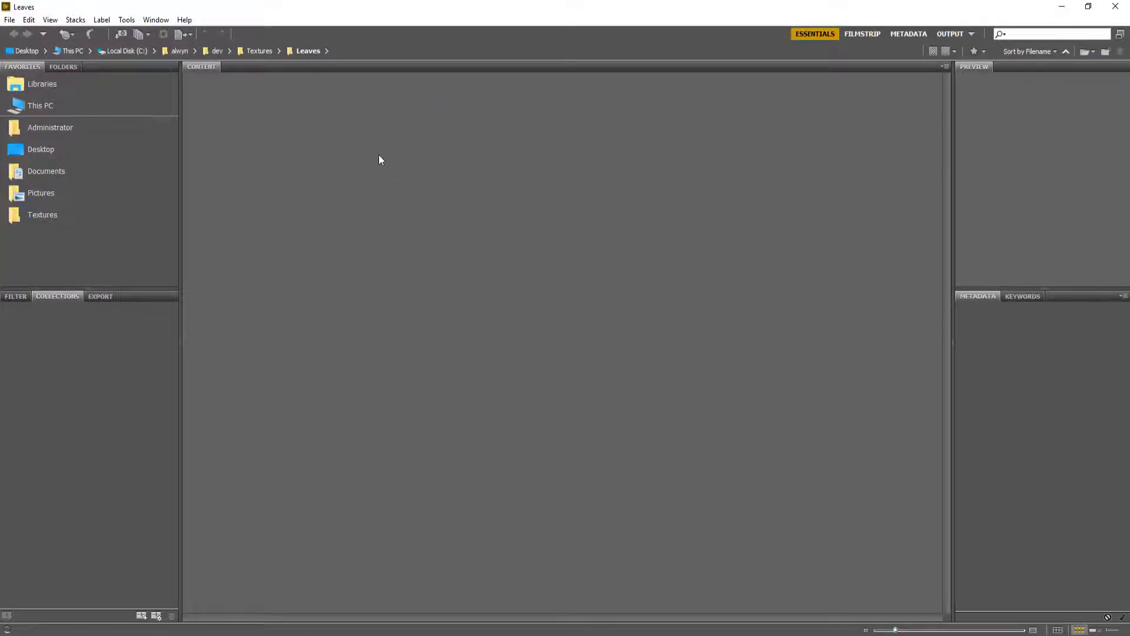
pyautogui.scroll(-10, 377, 265)
pyautogui.click(365, 346)
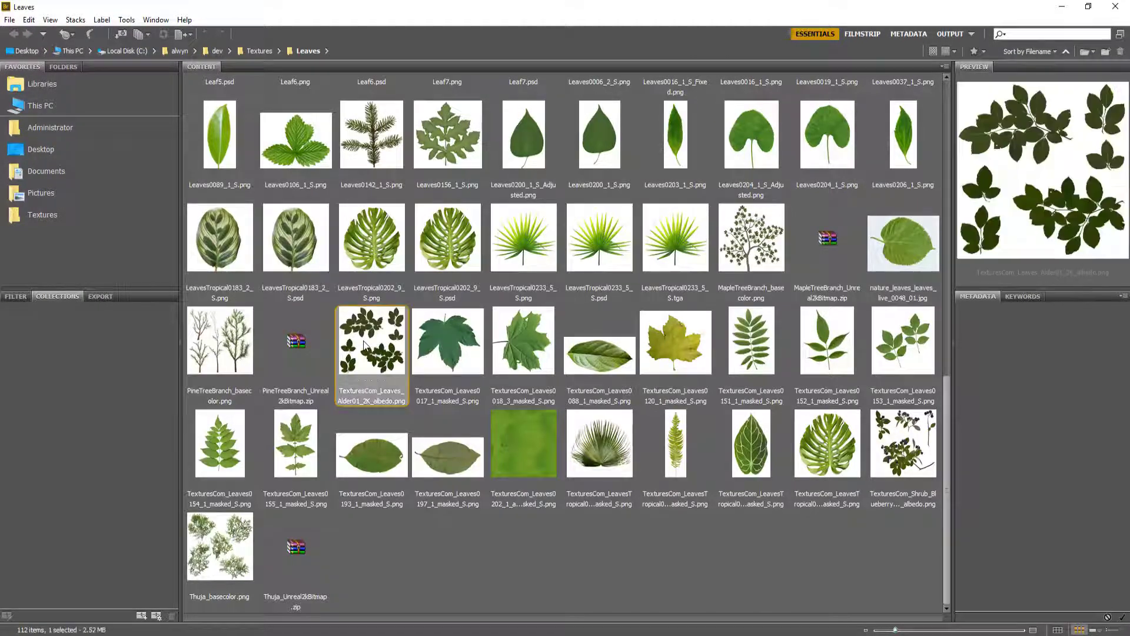
pyautogui.doubleClick(365, 346)
pyautogui.click(193, 43)
pyautogui.click(313, 44)
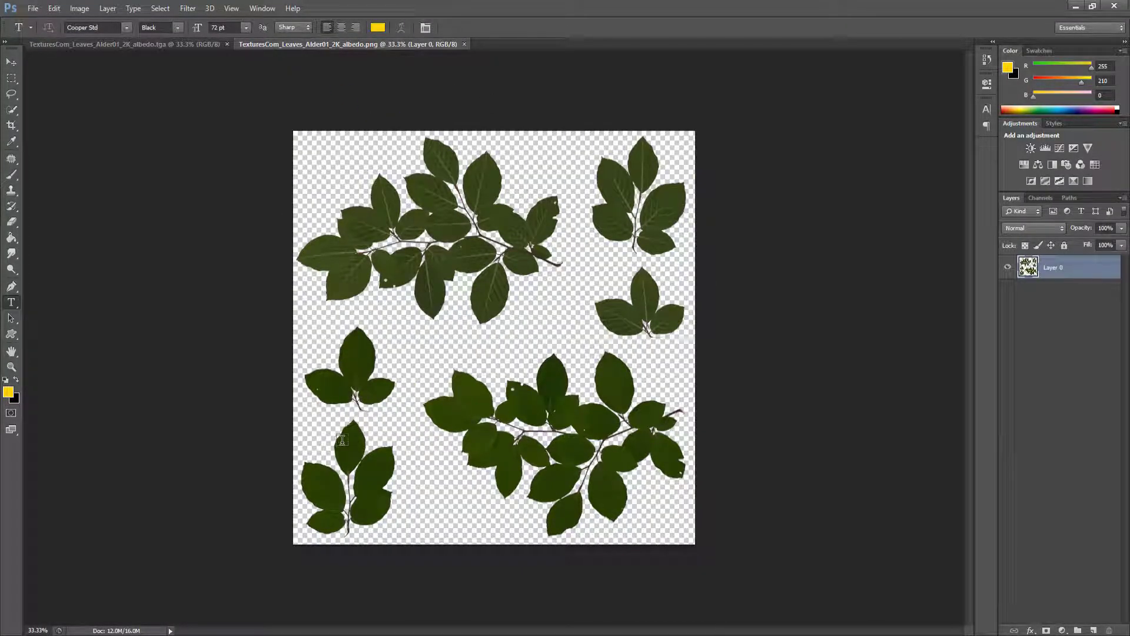
# - Switch back to SpeedTree Modeler
pyautogui.hotkey('alt', 'Tab')
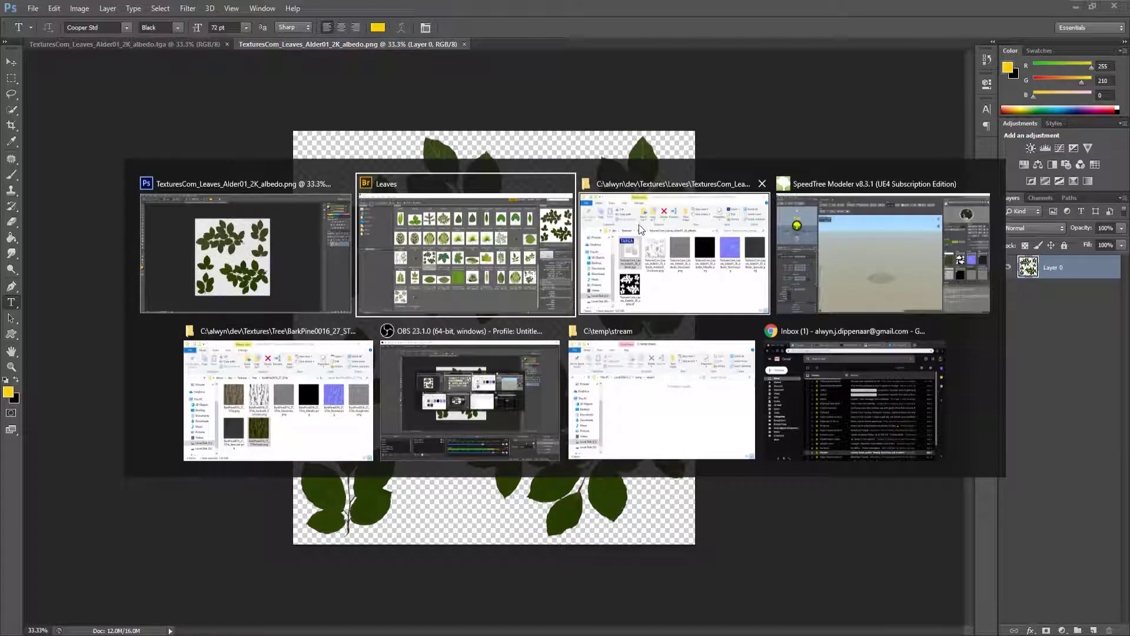
pyautogui.hotkey('alt', 'Tab')
pyautogui.press('Tab')
pyautogui.hotkey('alt', 'Tab')
pyautogui.press('Tab')
pyautogui.press('Tab')
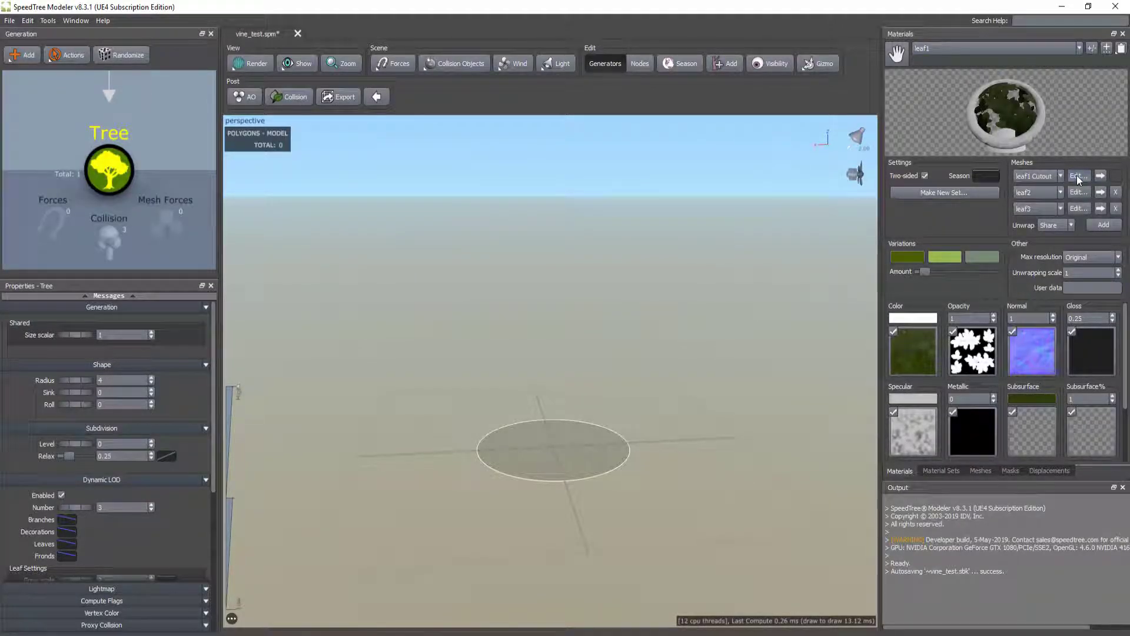
# - Inspect the leaf1 Cutout mesh's low-detail outline over the leaf opacity map, and show the leaf3 mesh
pyautogui.click(1075, 176)
pyautogui.click(441, 129)
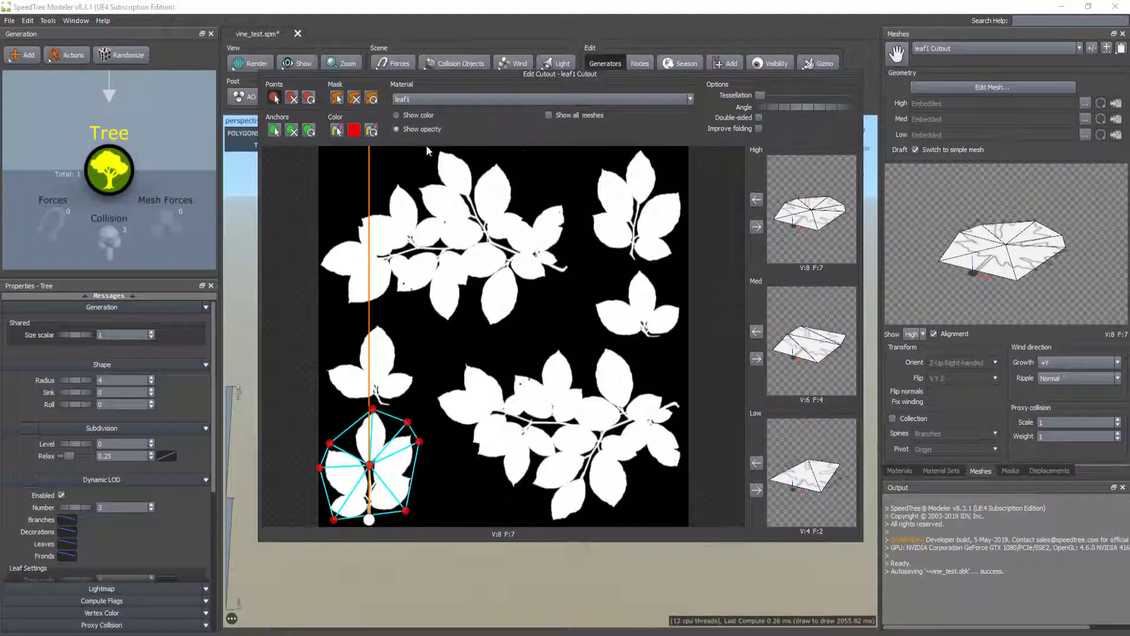
pyautogui.click(755, 462)
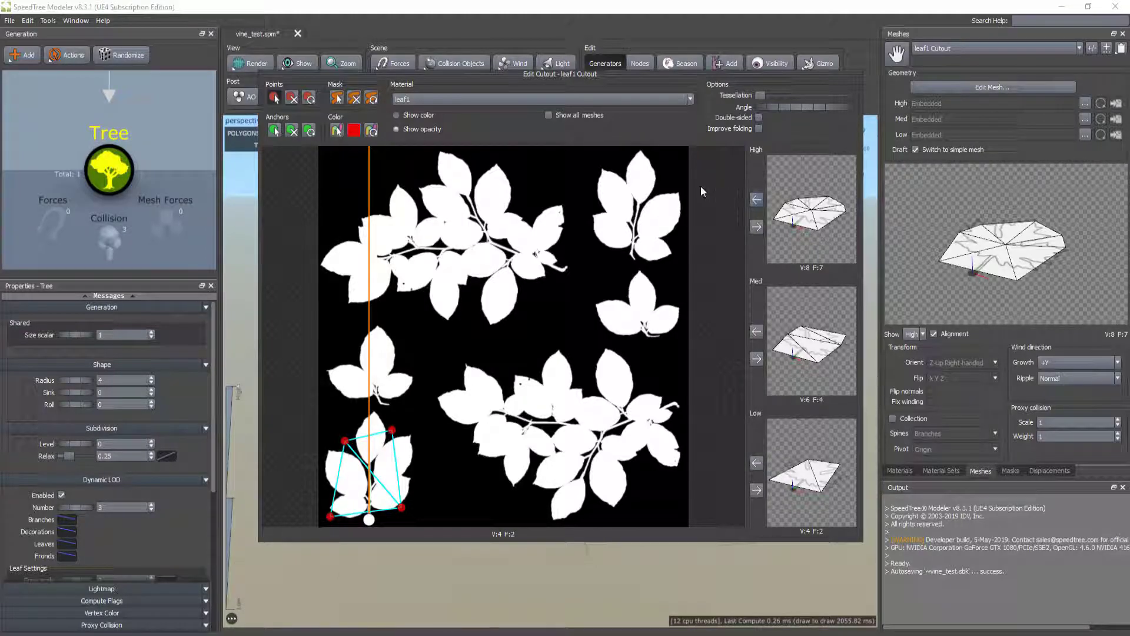
pyautogui.click(984, 86)
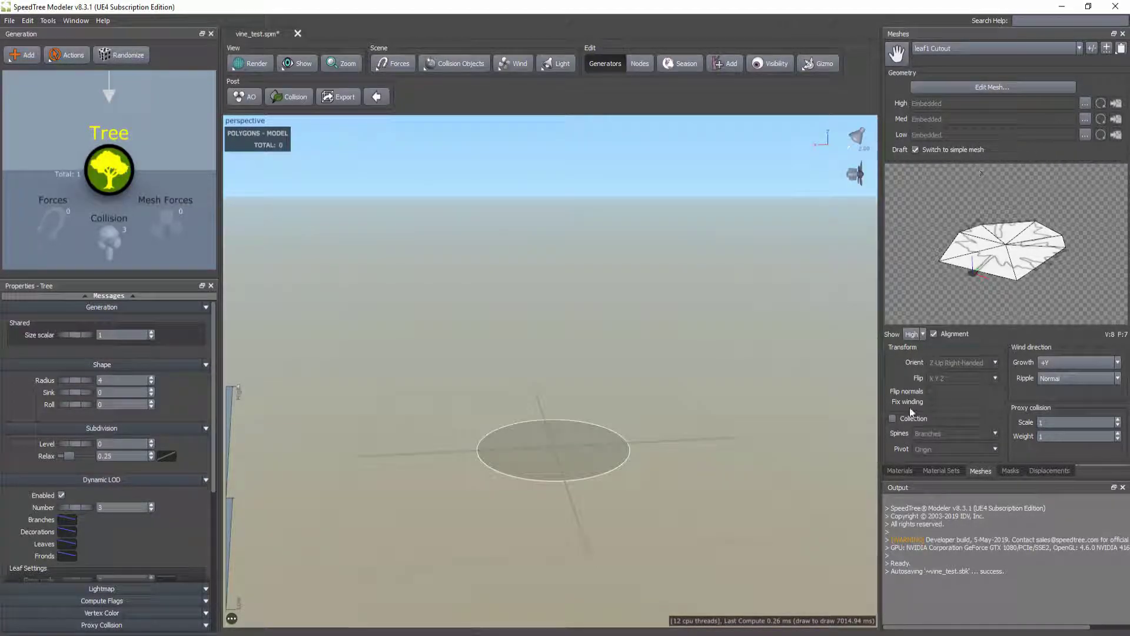
pyautogui.click(895, 471)
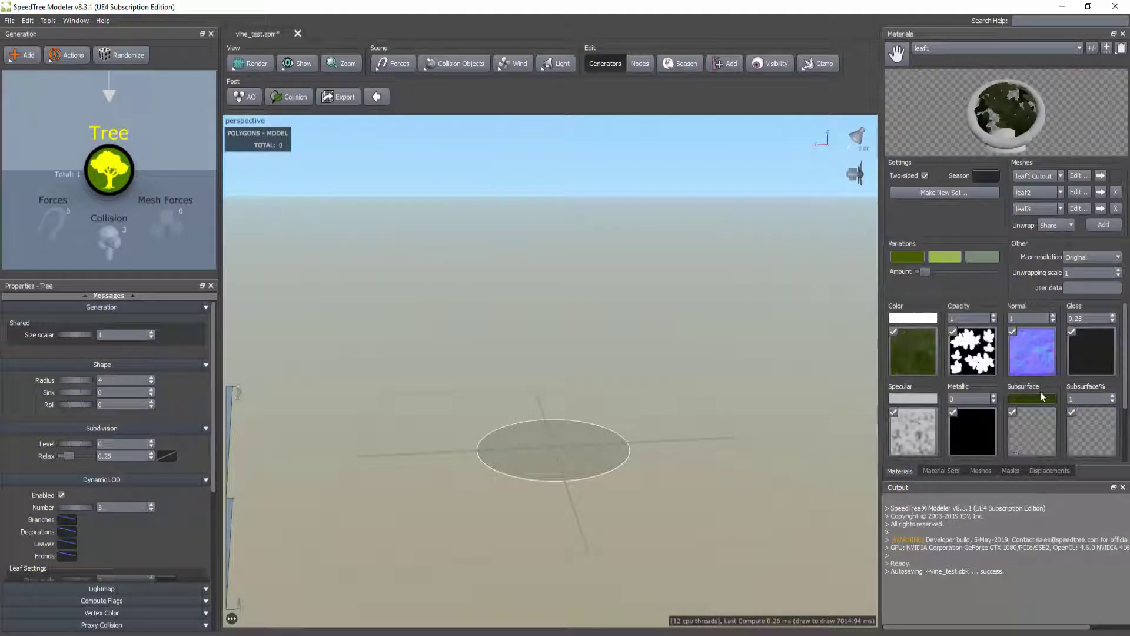
pyautogui.click(1076, 208)
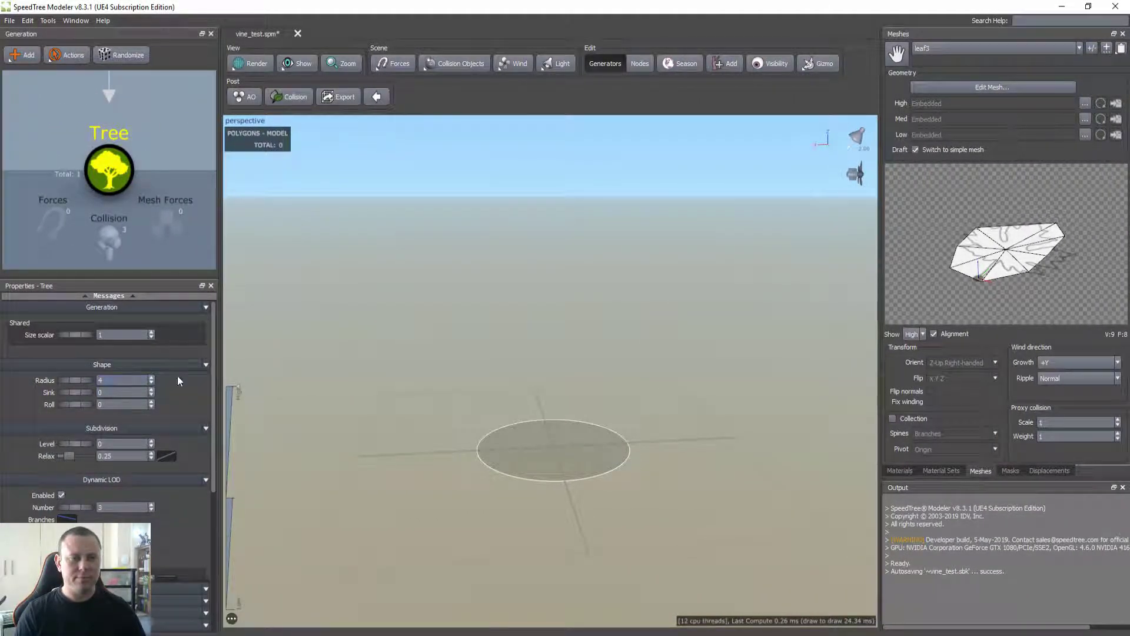
# - Add a Trunk Tube generator to the Tree generator
pyautogui.rightClick(107, 169)
pyautogui.moveTo(177, 174)
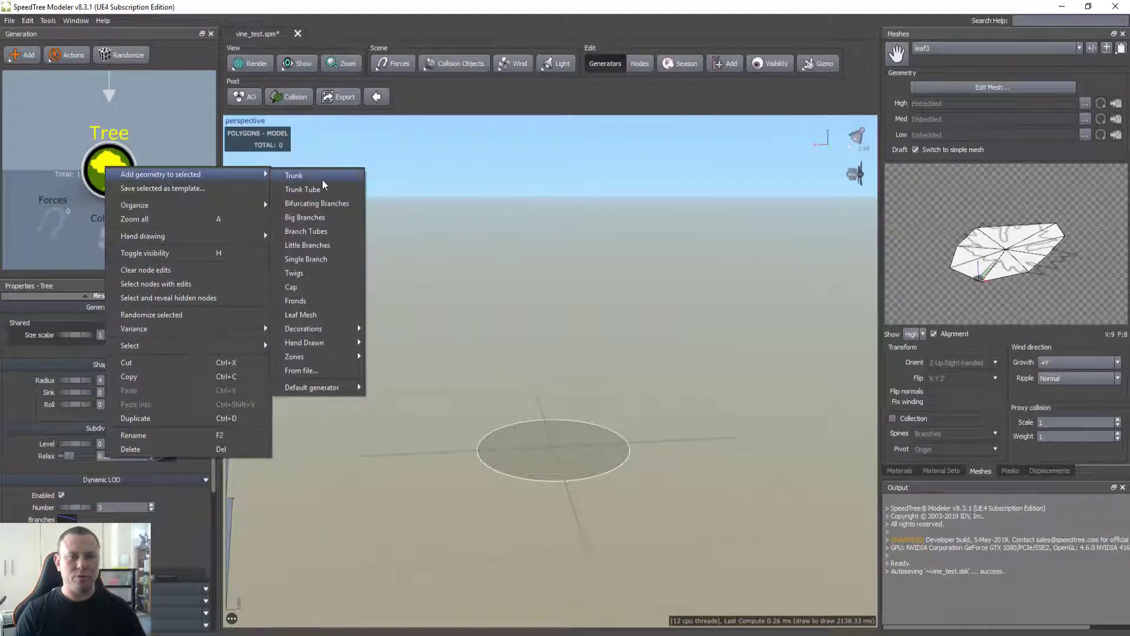
pyautogui.click(322, 189)
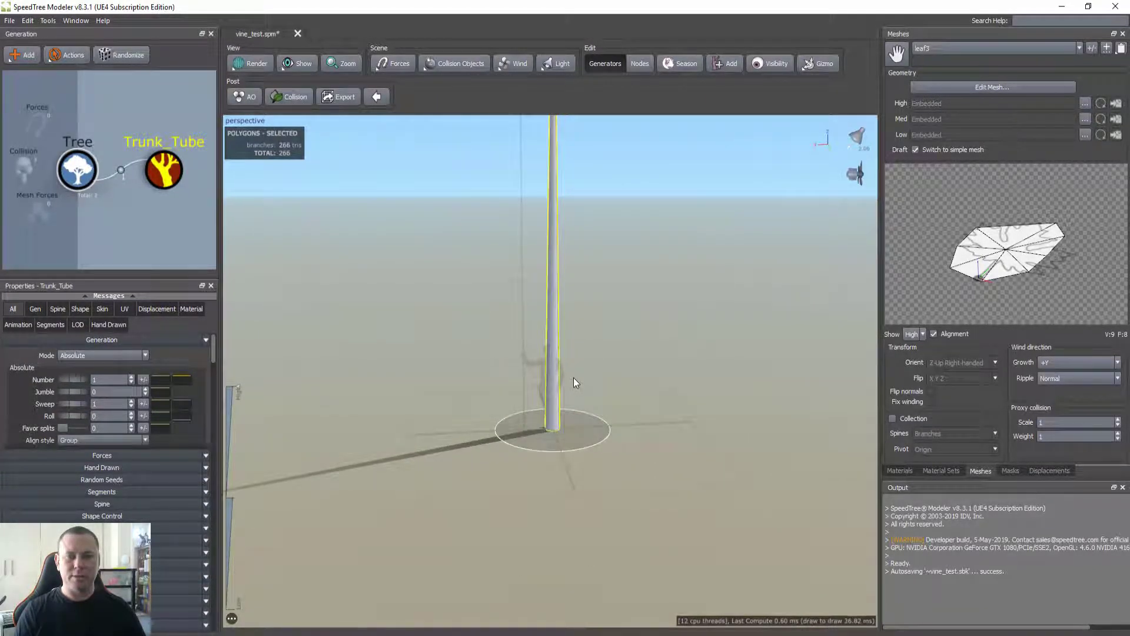
pyautogui.scroll(-4, 565, 359)
pyautogui.scroll(6, 565, 359)
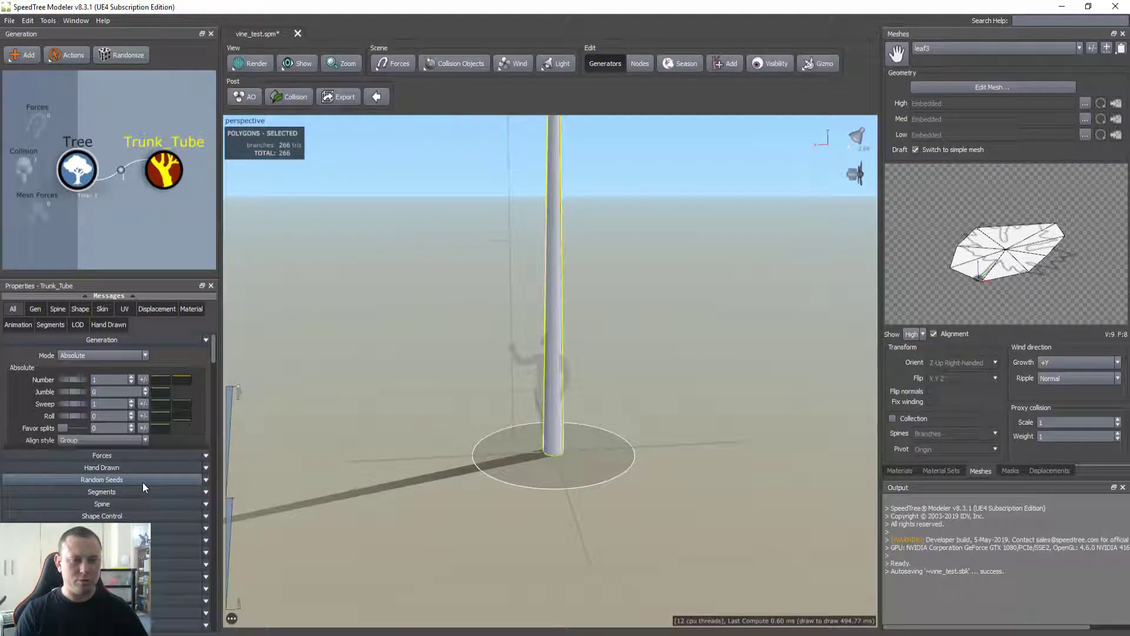
# - Set the Trunk_Tube generator's absolute spine length to 6
pyautogui.scroll(-5, 192, 420)
pyautogui.scroll(-4, 192, 421)
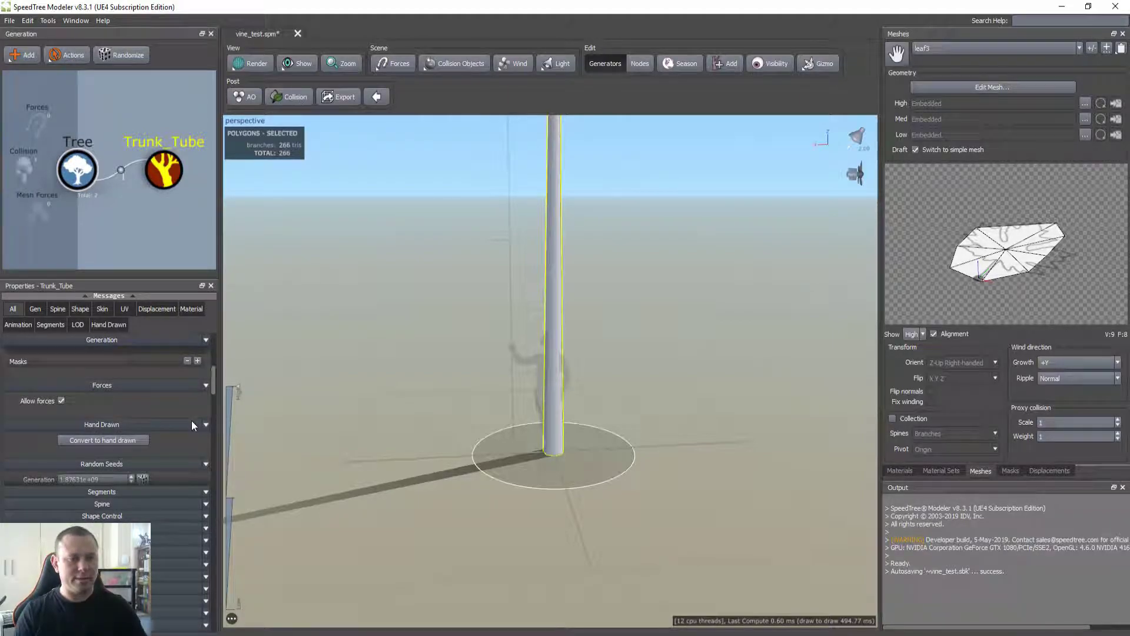
pyautogui.scroll(-3, 191, 420)
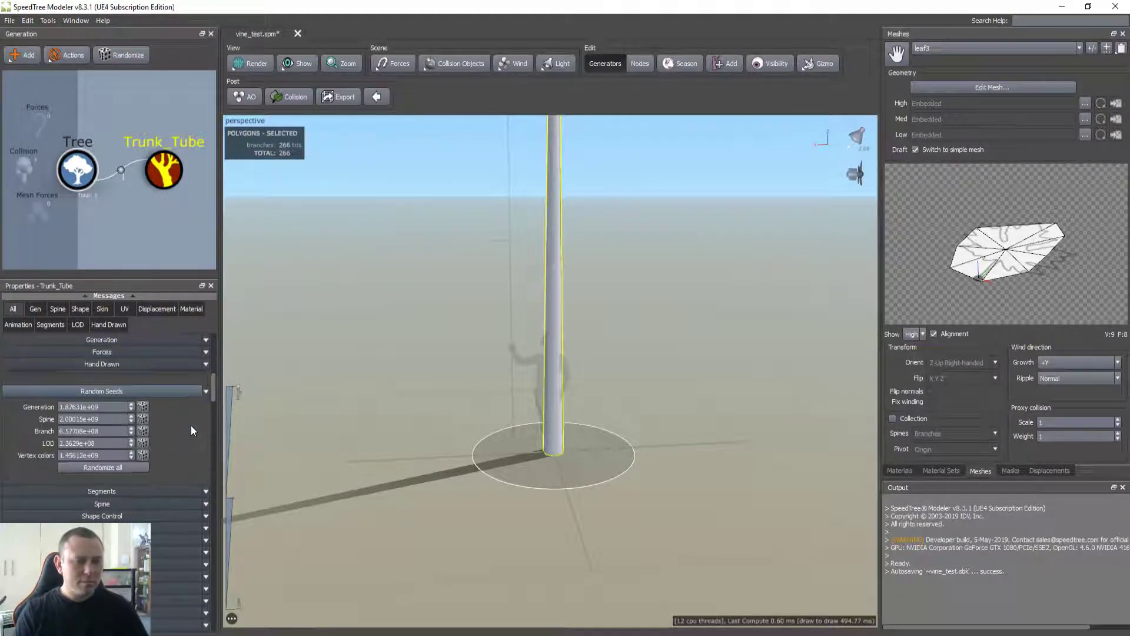
pyautogui.scroll(-6, 190, 427)
pyautogui.scroll(1, 168, 432)
pyautogui.click(97, 448)
pyautogui.write('7.85')
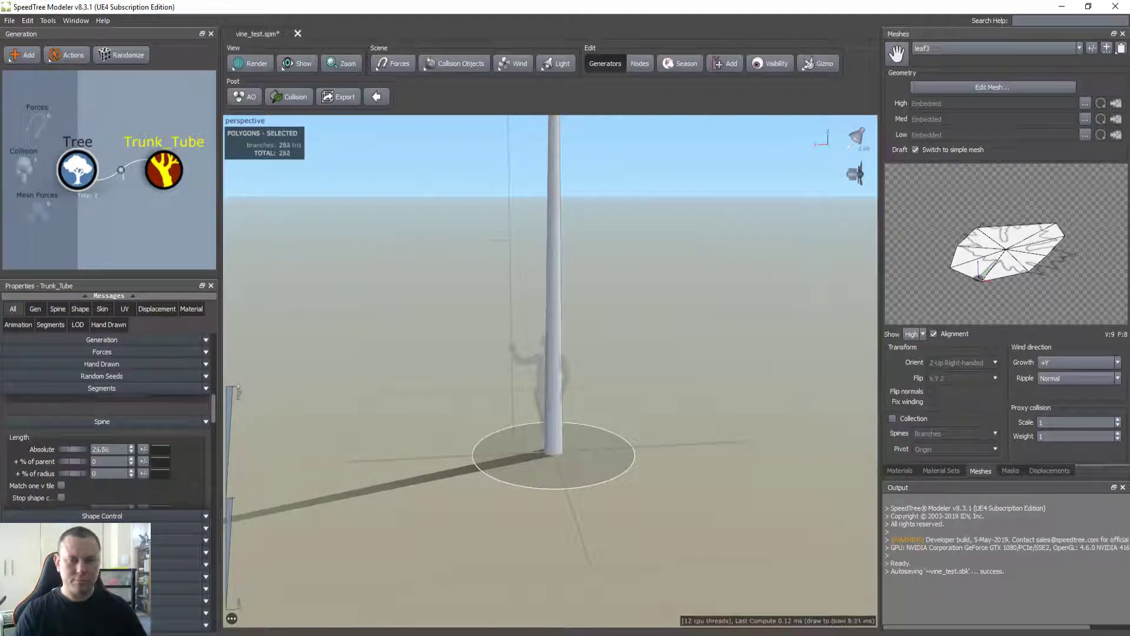
pyautogui.press('Return')
pyautogui.moveTo(73, 449); pyautogui.dragTo(59, 449)
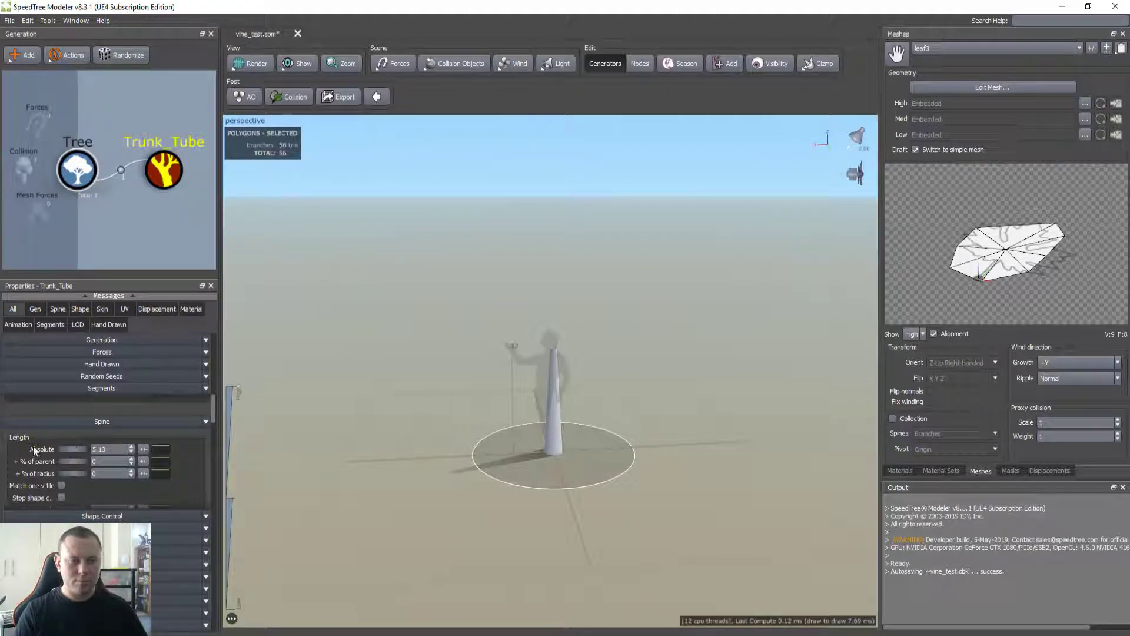
pyautogui.write('6')
pyautogui.press('Return')
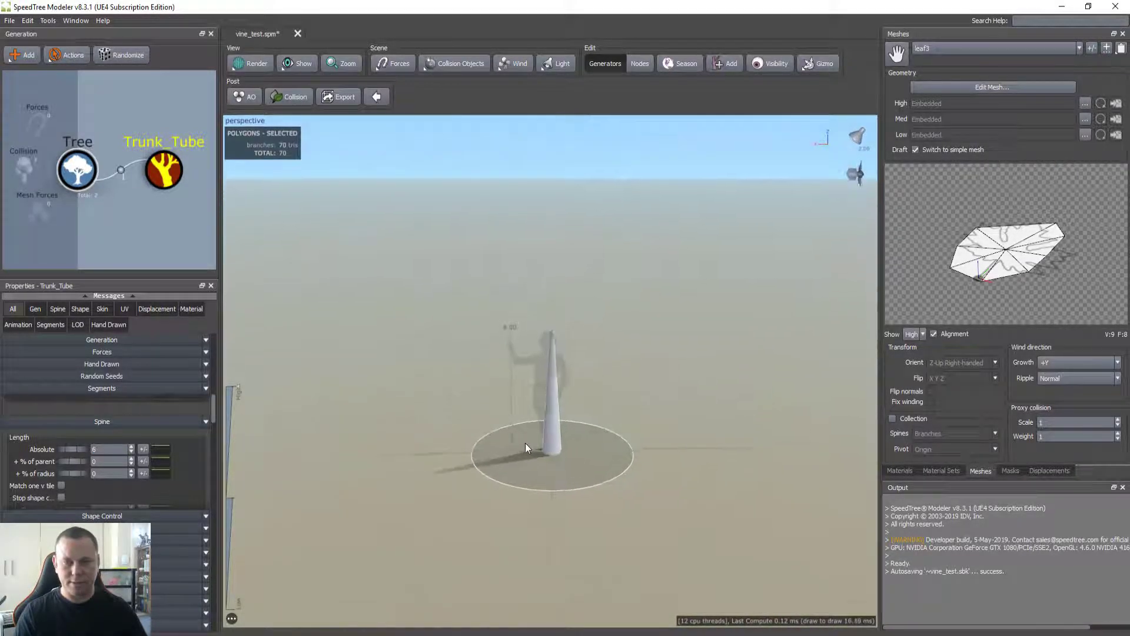
# - Look through the Trunk_Tube generator's spine, shape control and skin properties as far as the radius settings
pyautogui.click(98, 462)
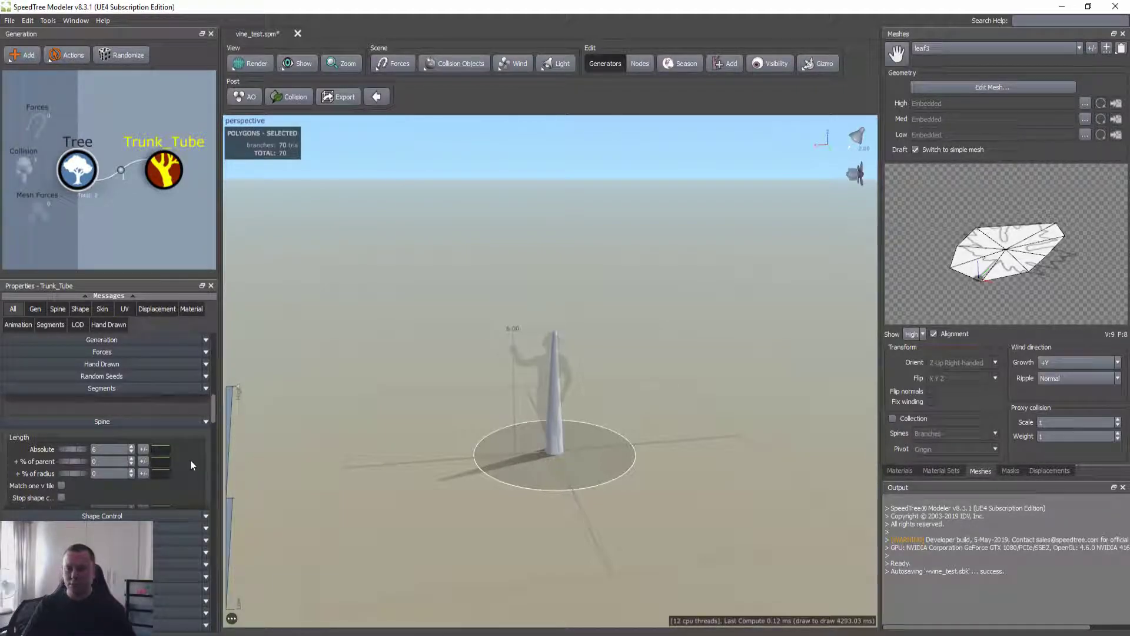
pyautogui.scroll(-5, 189, 460)
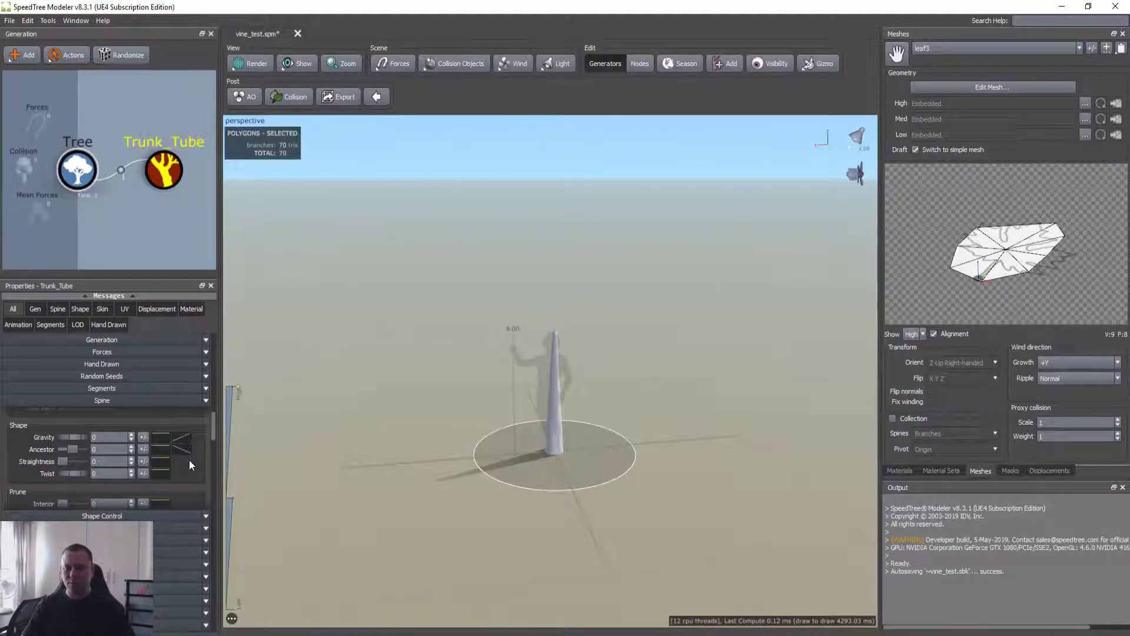
pyautogui.scroll(-3, 185, 461)
pyautogui.scroll(-5, 186, 460)
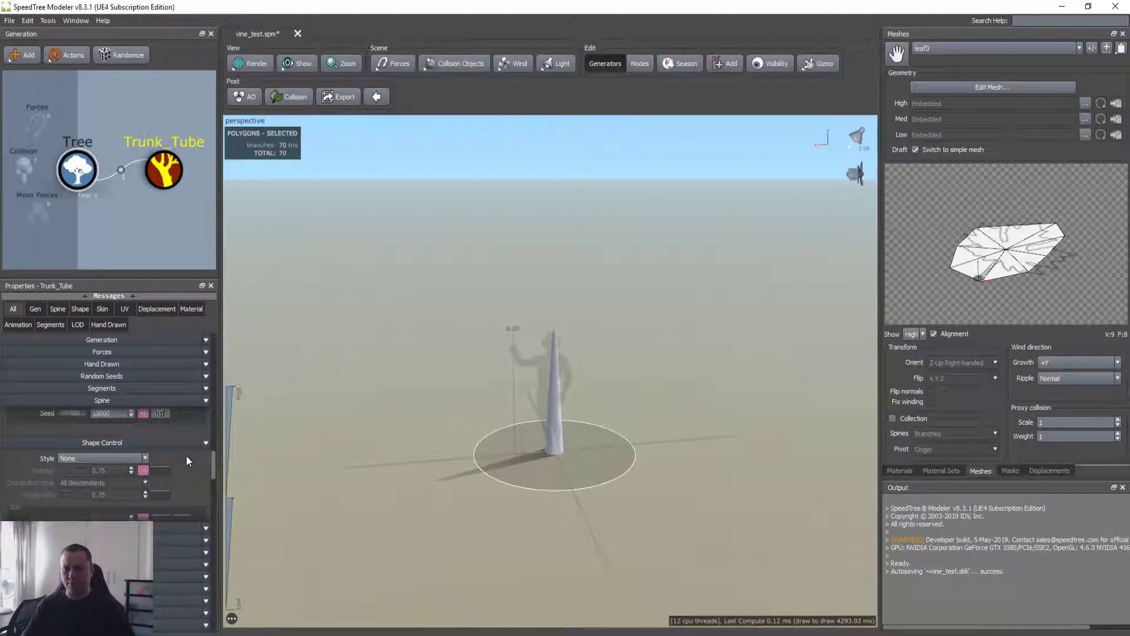
pyautogui.scroll(-2, 186, 460)
pyautogui.scroll(-2, 186, 460)
pyautogui.scroll(-2, 187, 461)
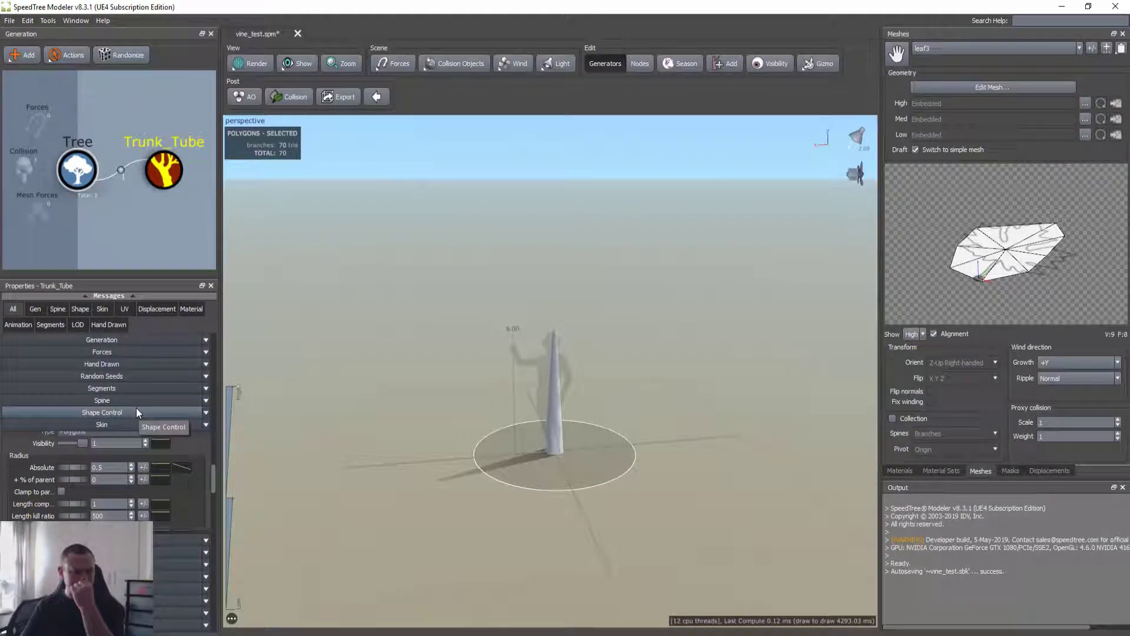
# - Flatten the Trunk_Tube's absolute radius profile curve by raising its end point nearly level with the start, so the tube barely tapers
pyautogui.click(86, 467)
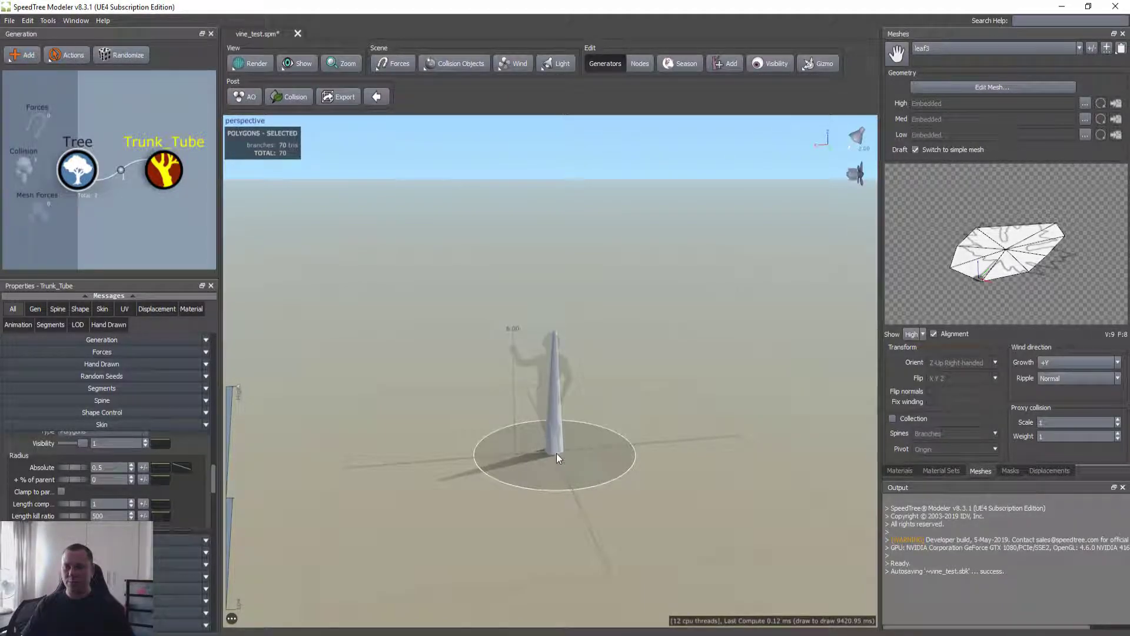
pyautogui.click(181, 467)
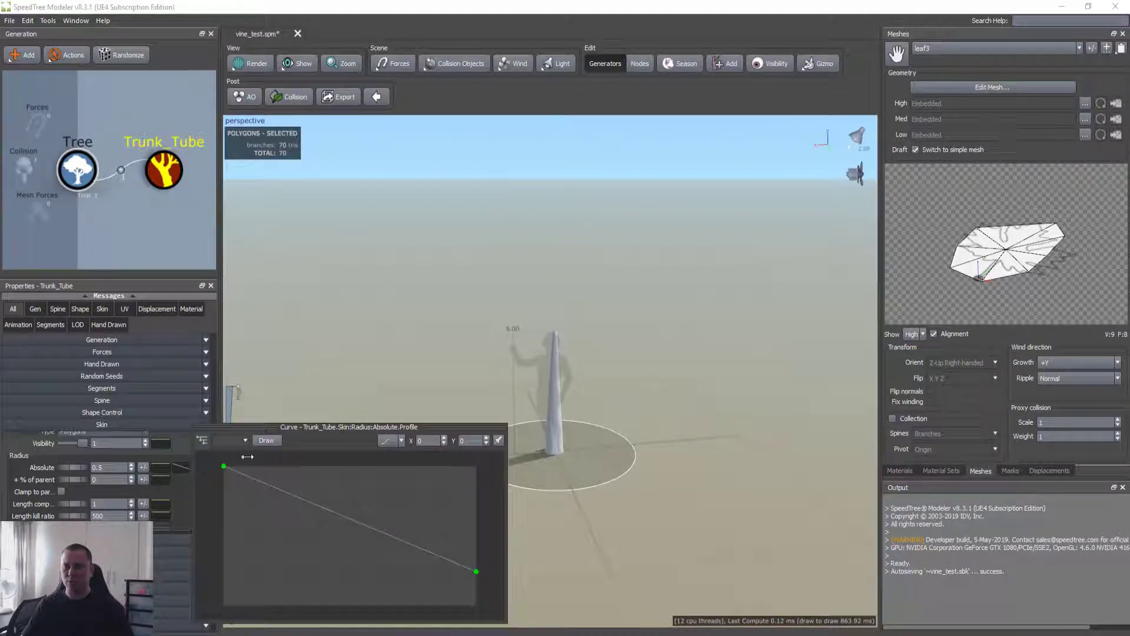
pyautogui.moveTo(476, 571); pyautogui.dragTo(475, 467)
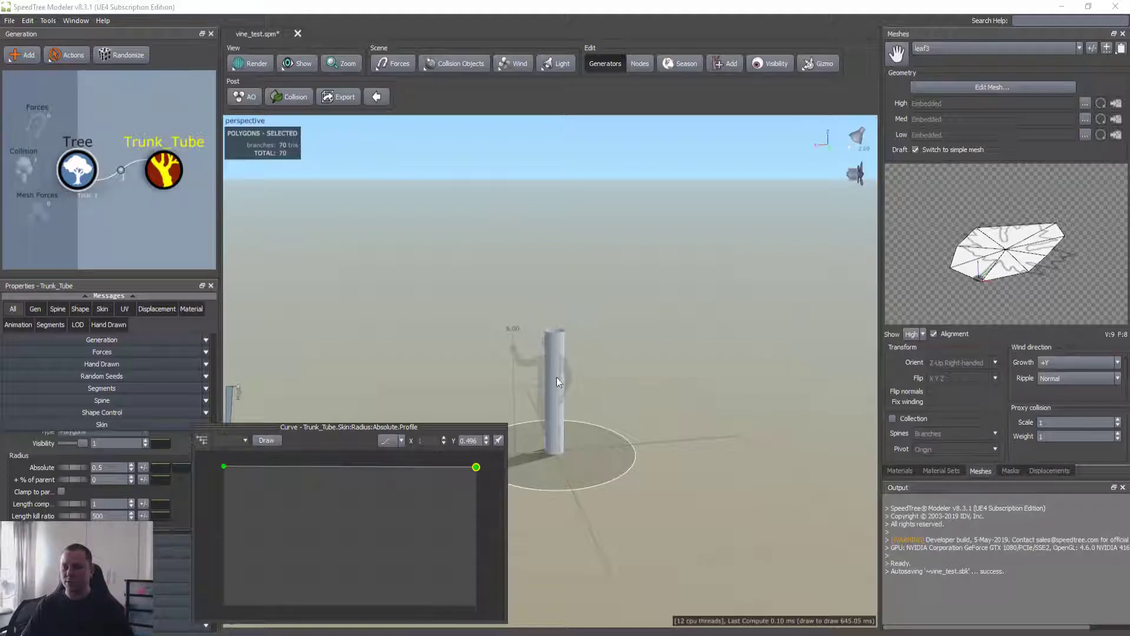
pyautogui.moveTo(476, 467); pyautogui.dragTo(476, 473)
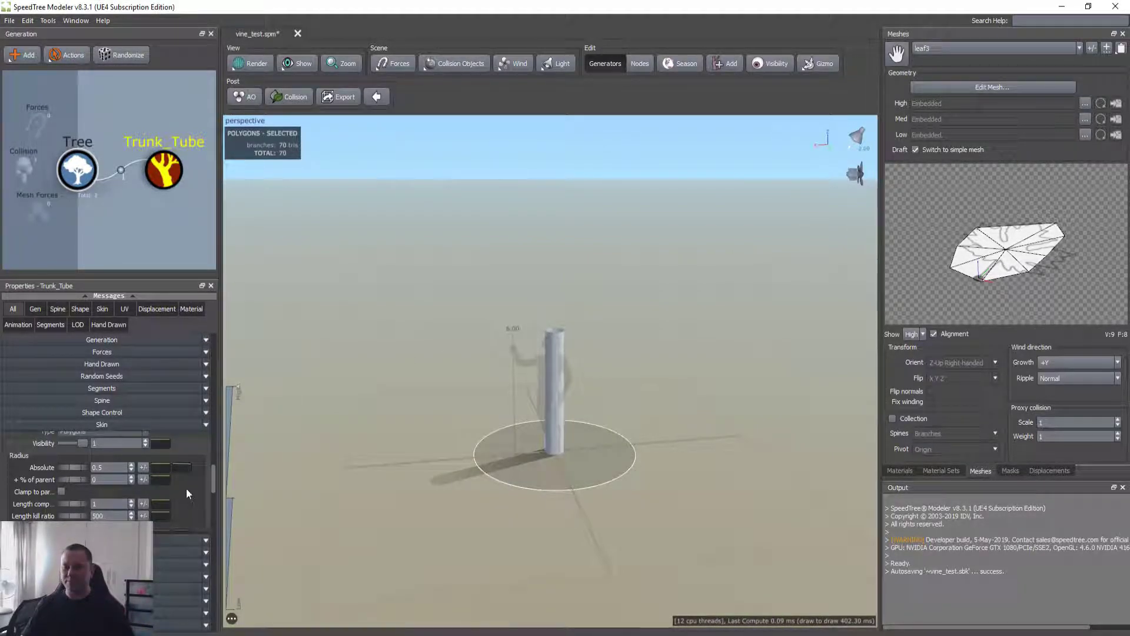
# - Try absolute skin radii of 0.2 and 0.13 on the Trunk_Tube, and settle on 0.1
pyautogui.click(107, 467)
pyautogui.click(165, 475)
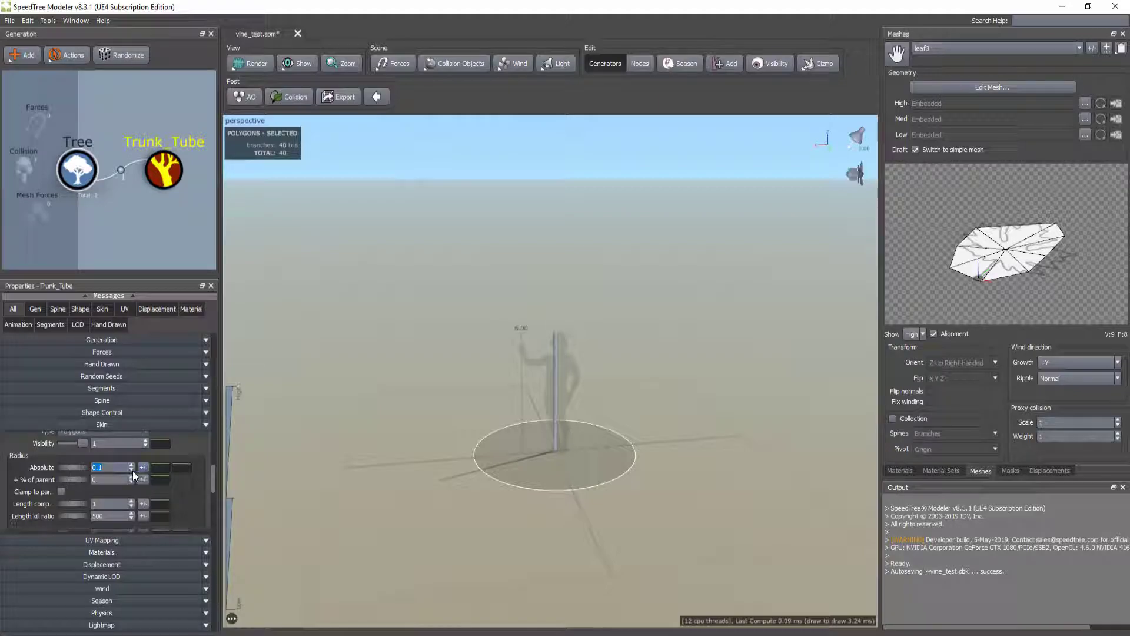
pyautogui.click(106, 468)
pyautogui.scroll(1, 106, 468)
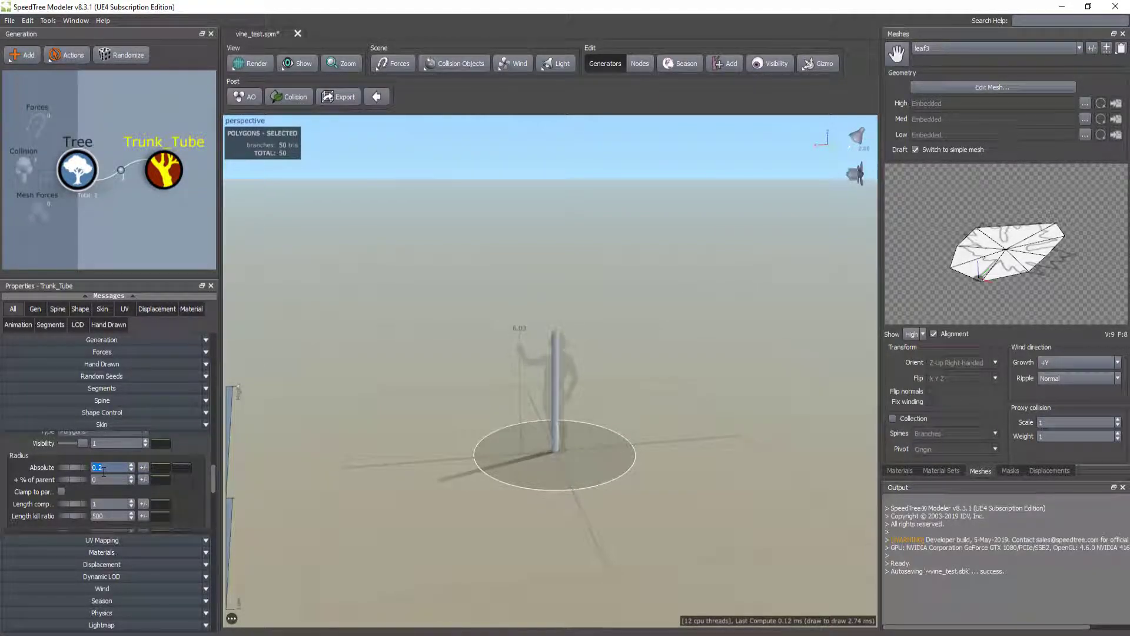
pyautogui.write('0.13')
pyautogui.press('Return')
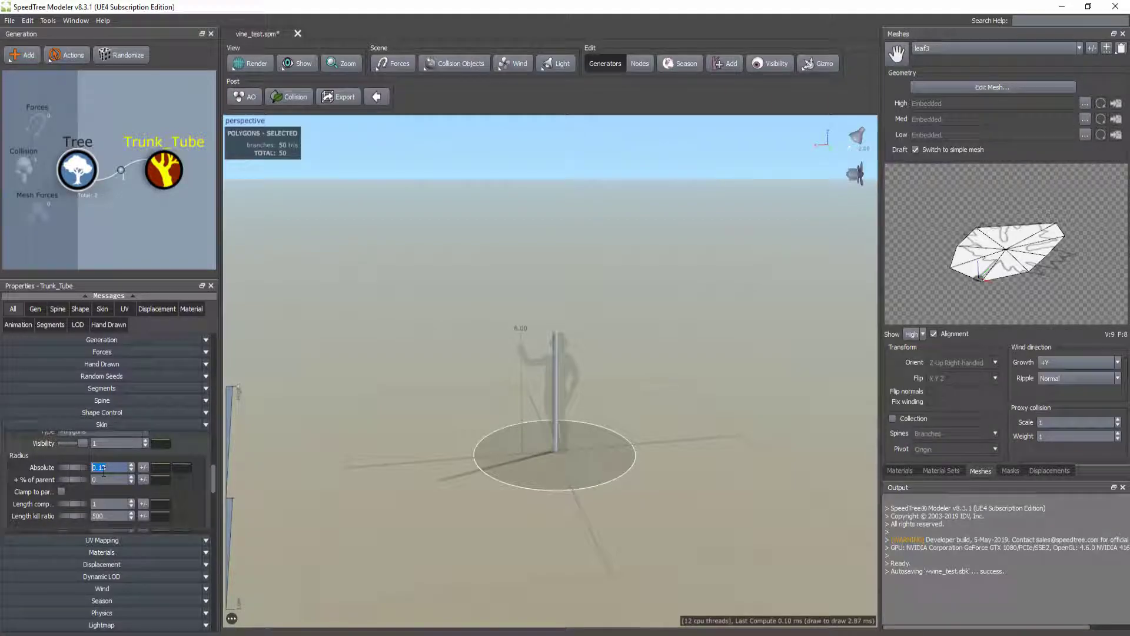
pyautogui.moveTo(553, 443); pyautogui.dragTo(434, 439)
pyautogui.scroll(-3, 522, 425)
pyautogui.scroll(6, 522, 425)
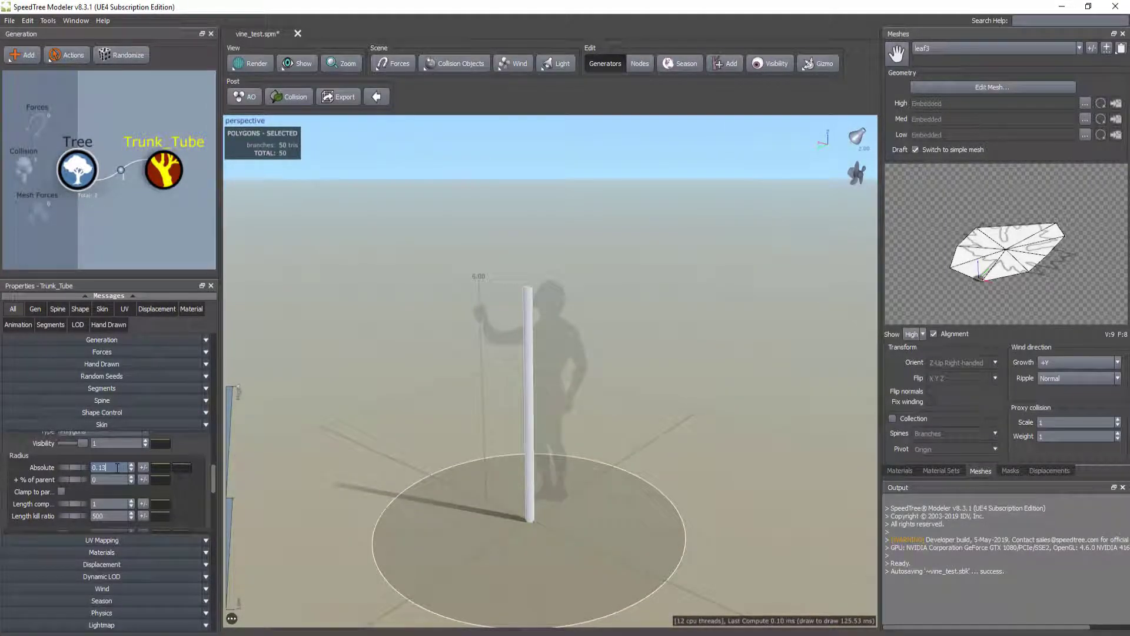
pyautogui.press('Return')
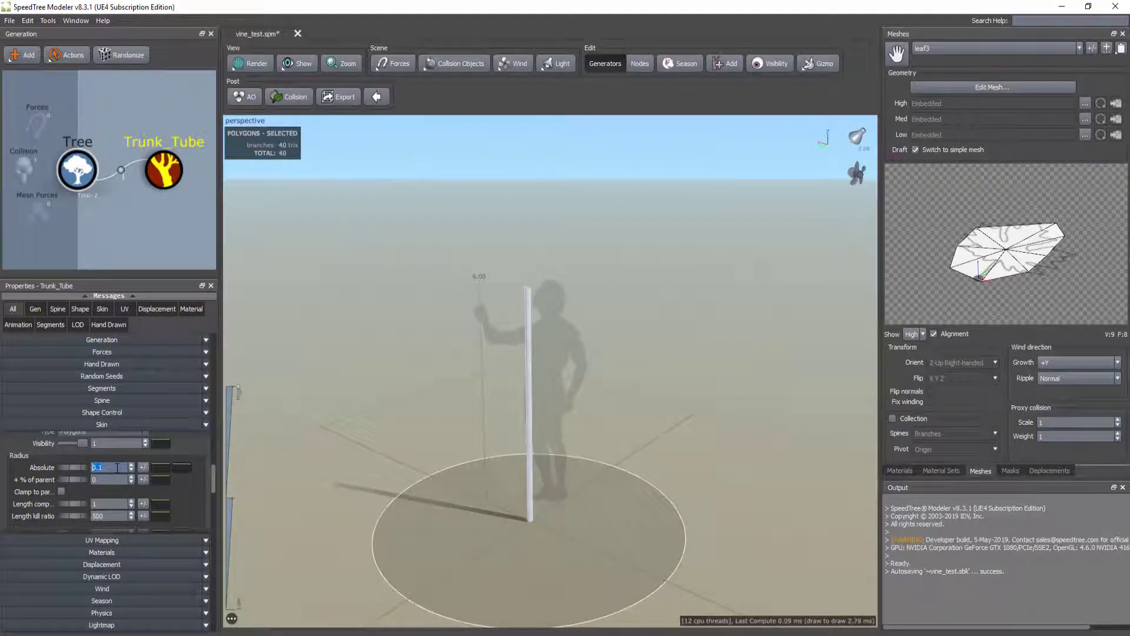
# - Set the Trunk_Tube's absolute radial segments to 5 to round out its cross-section
pyautogui.moveTo(229, 460); pyautogui.dragTo(482, 462)
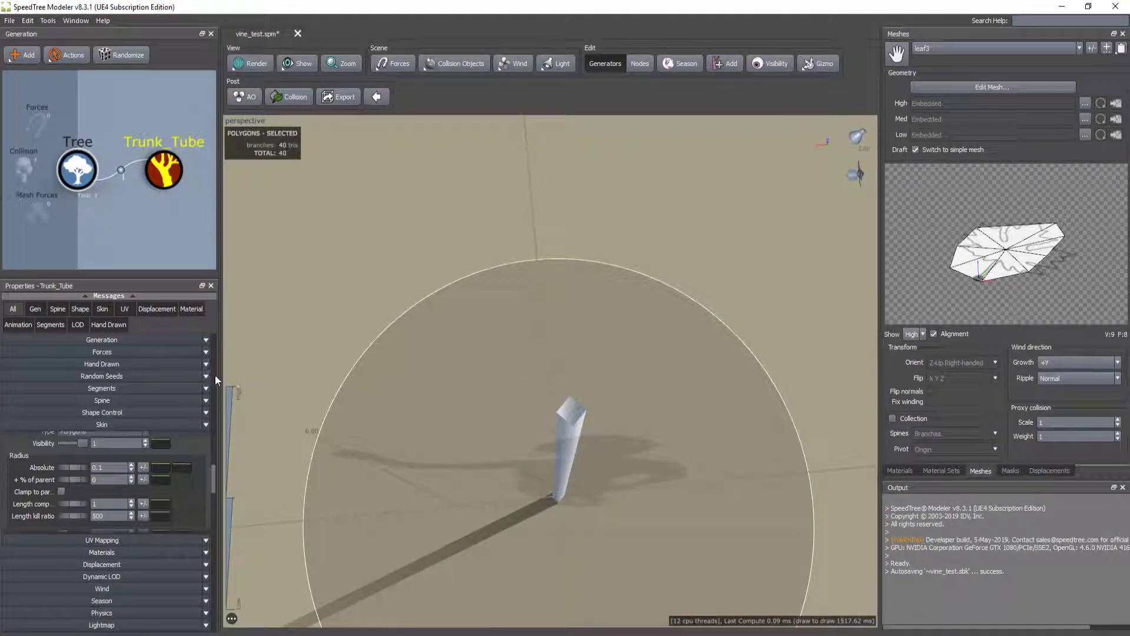
pyautogui.moveTo(454, 512); pyautogui.dragTo(513, 492)
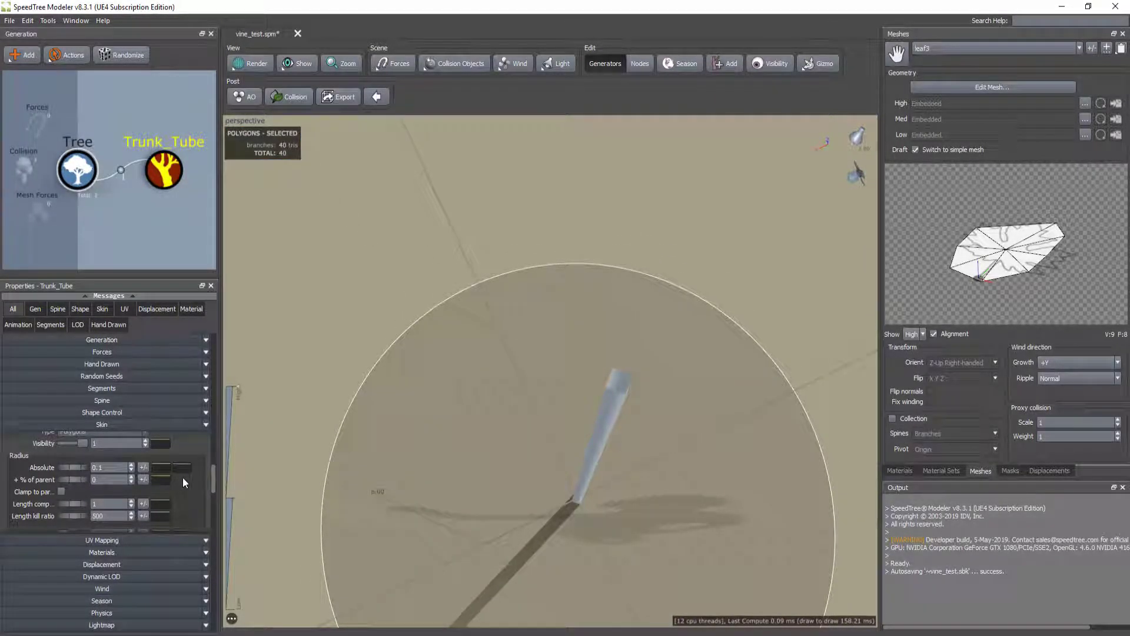
pyautogui.moveTo(521, 442); pyautogui.dragTo(488, 446)
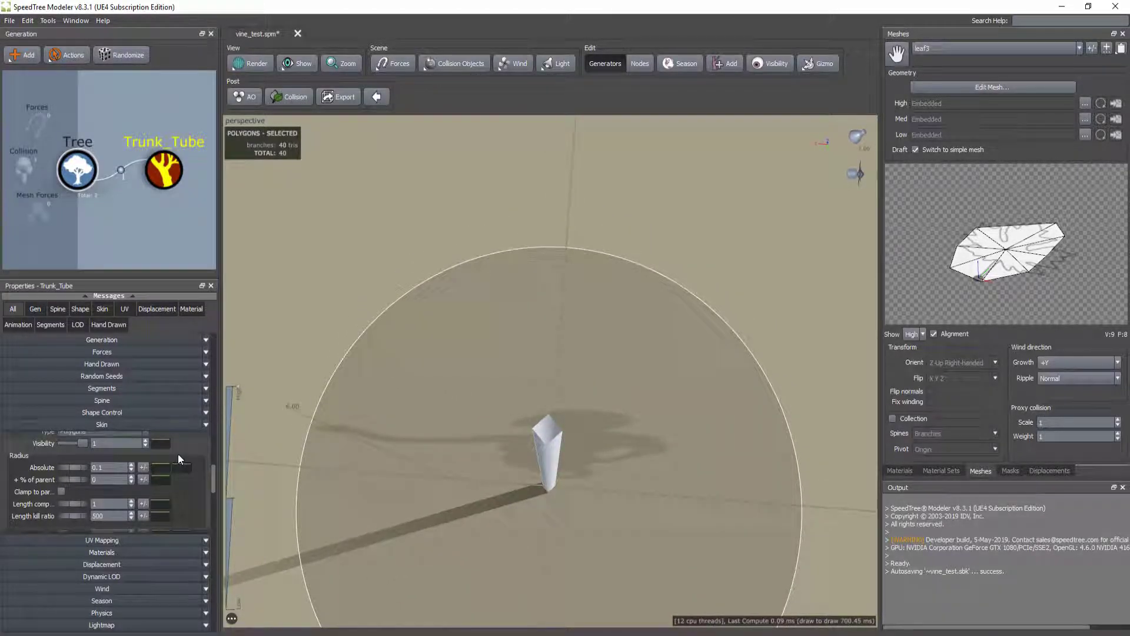
pyautogui.scroll(3, 178, 453)
pyautogui.scroll(5, 182, 447)
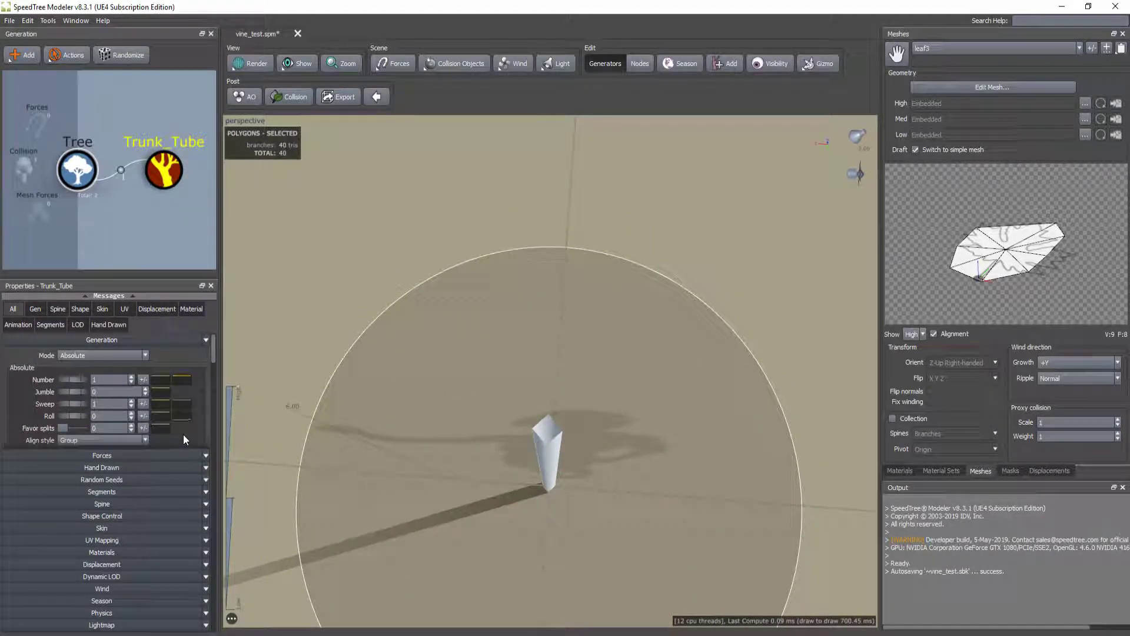
pyautogui.scroll(-4, 178, 426)
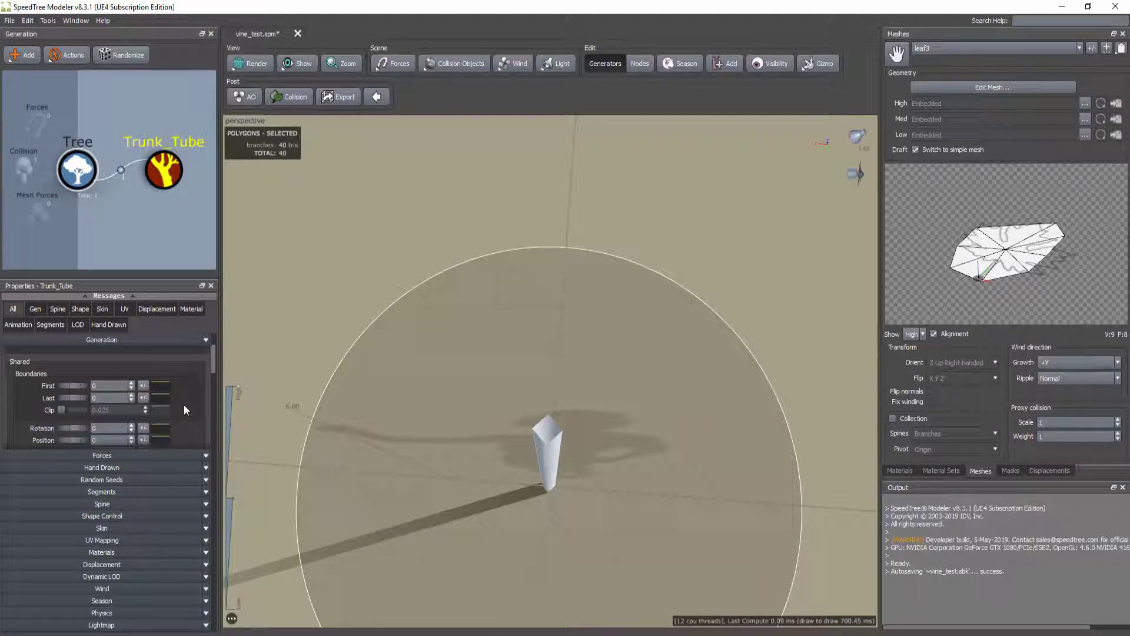
pyautogui.scroll(-2, 180, 413)
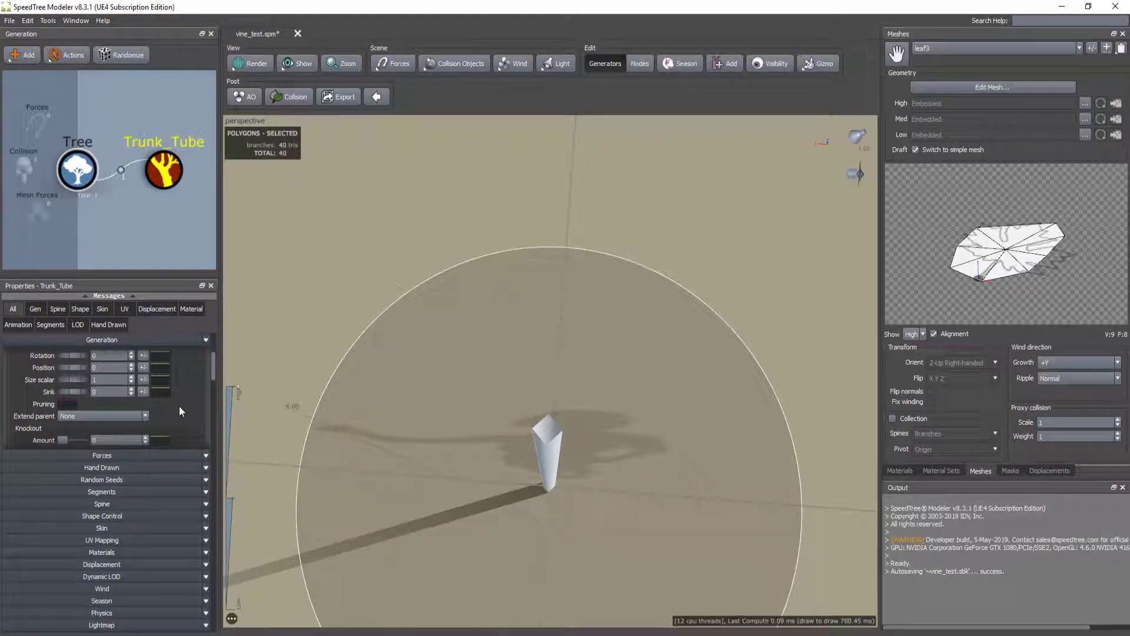
pyautogui.scroll(-5, 180, 405)
pyautogui.scroll(-5, 180, 404)
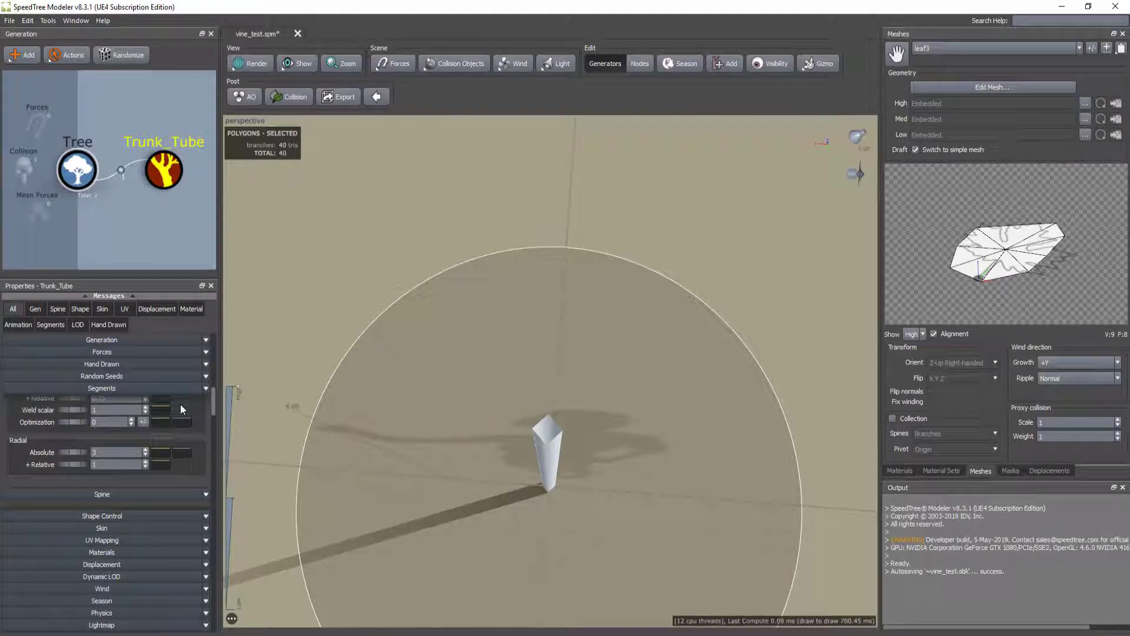
pyautogui.scroll(1, 180, 404)
pyautogui.scroll(-1, 180, 404)
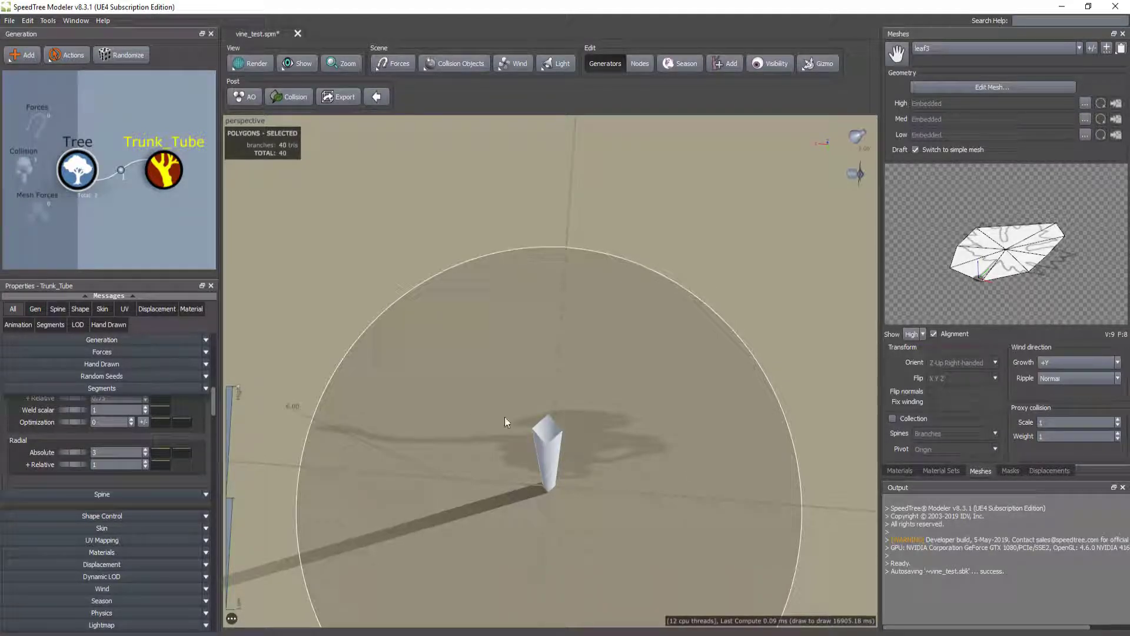
pyautogui.moveTo(63, 453)
pyautogui.mouseDown()
pyautogui.moveTo(215, 470)
pyautogui.moveTo(44, 465)
pyautogui.moveTo(78, 470)
pyautogui.moveTo(62, 450)
pyautogui.mouseUp()
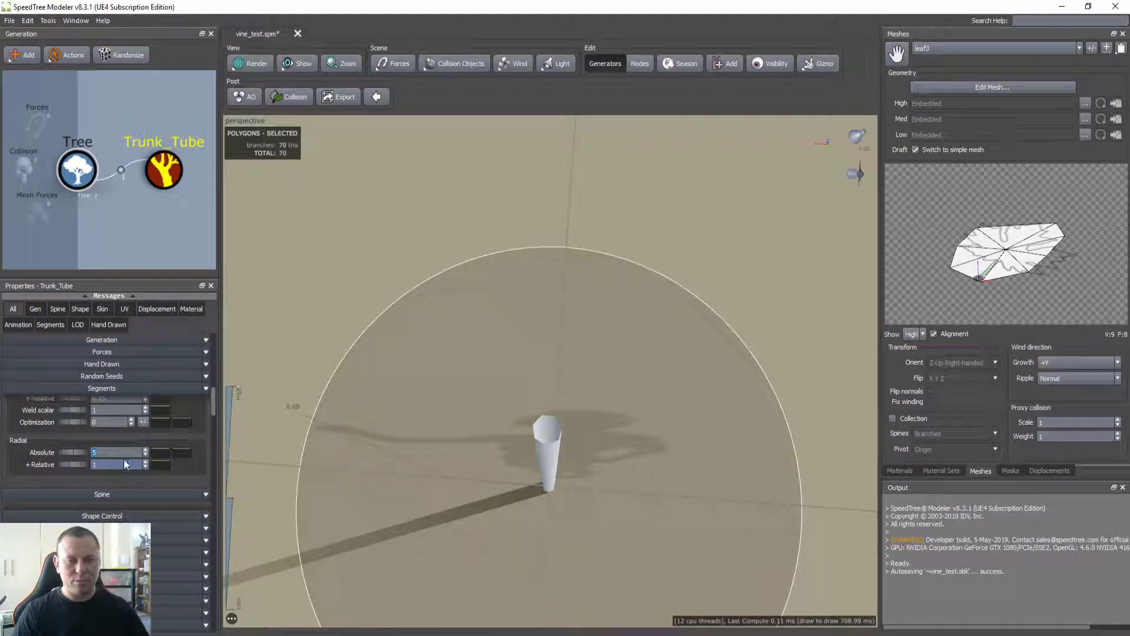
pyautogui.moveTo(468, 488); pyautogui.dragTo(469, 430)
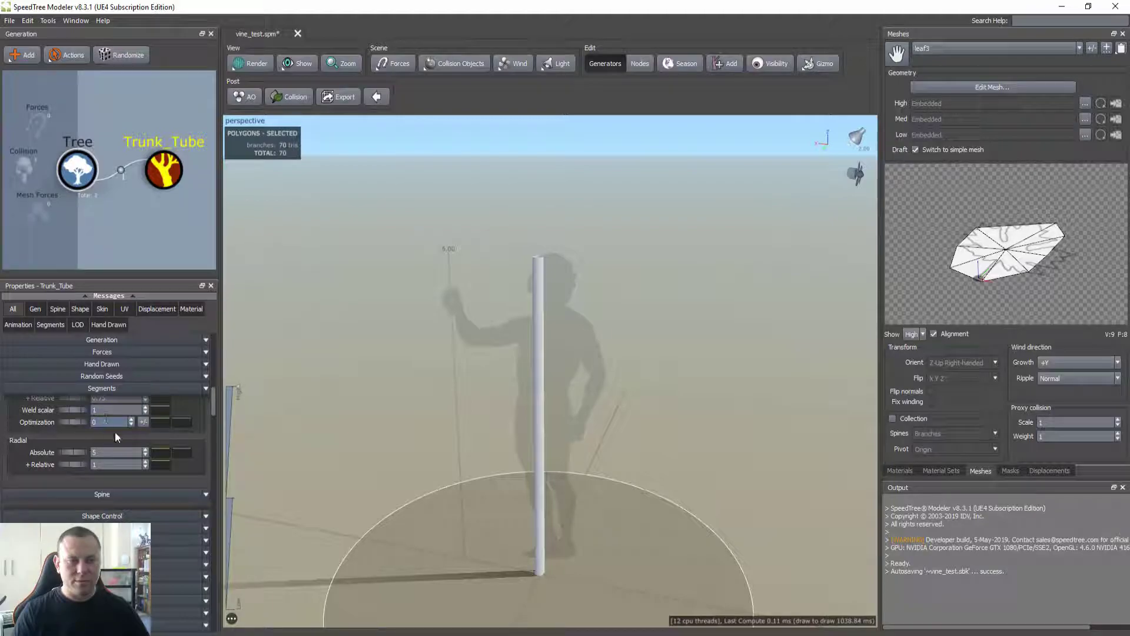
# - Set the Trunk_Tube's absolute skin radius to 0.075
pyautogui.scroll(-5, 178, 440)
pyautogui.scroll(-4, 184, 459)
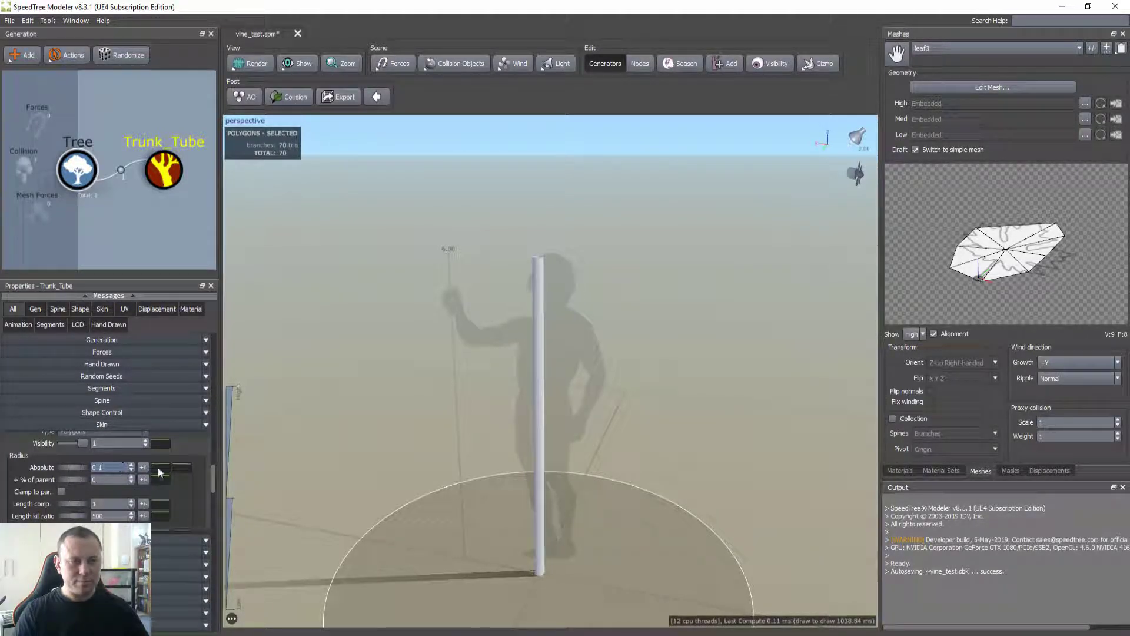
pyautogui.press('BackSpace')
pyautogui.write('075')
pyautogui.press('Return')
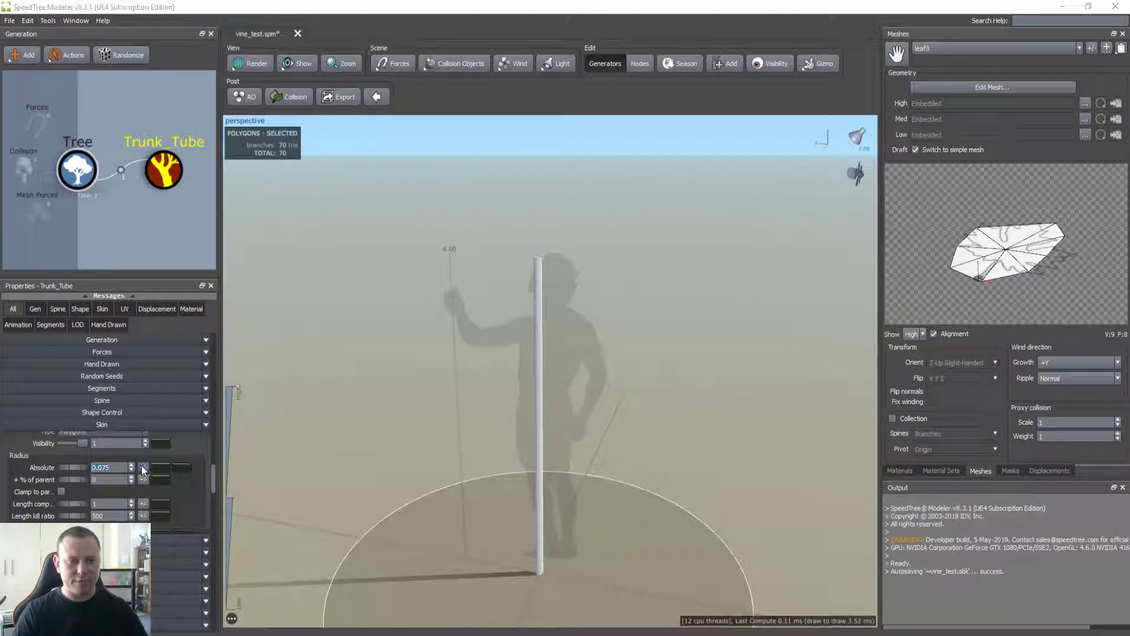
# - Give the Trunk_Tube's absolute radius a variance of 0.3, and reduce that variance to 0.1
pyautogui.click(171, 471)
pyautogui.write('.3')
pyautogui.press('Return')
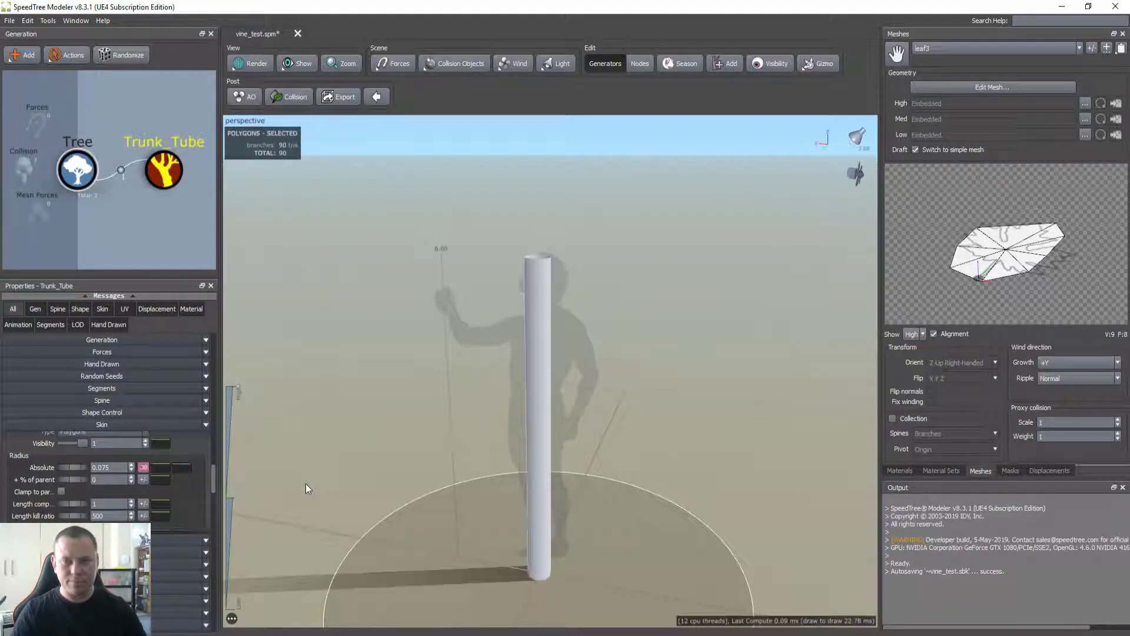
pyautogui.click(146, 468)
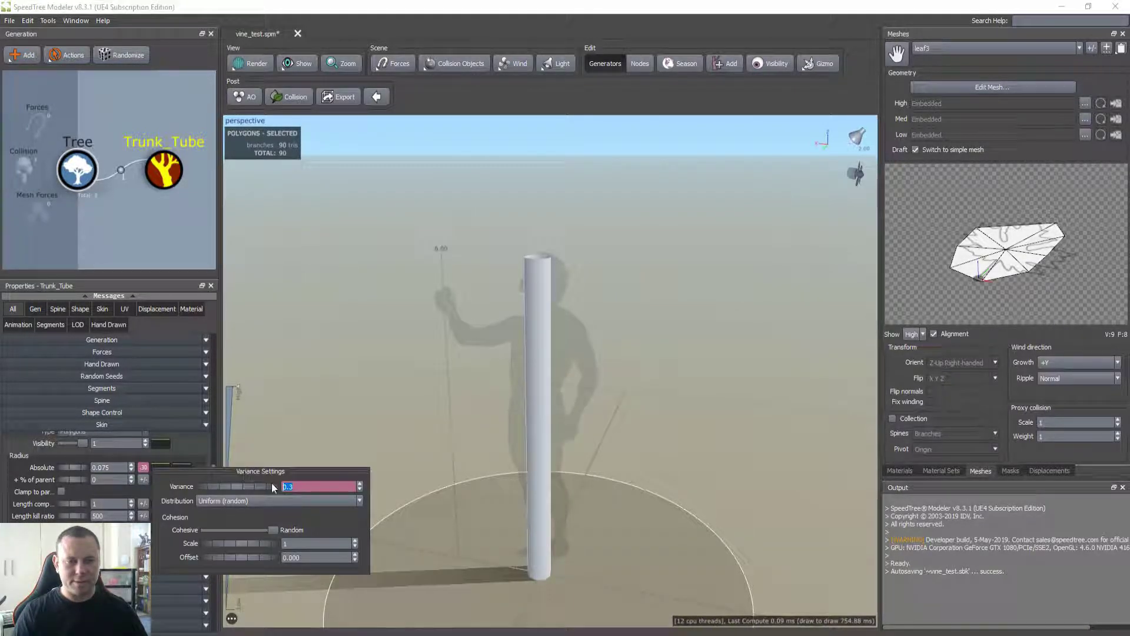
pyautogui.press('Return')
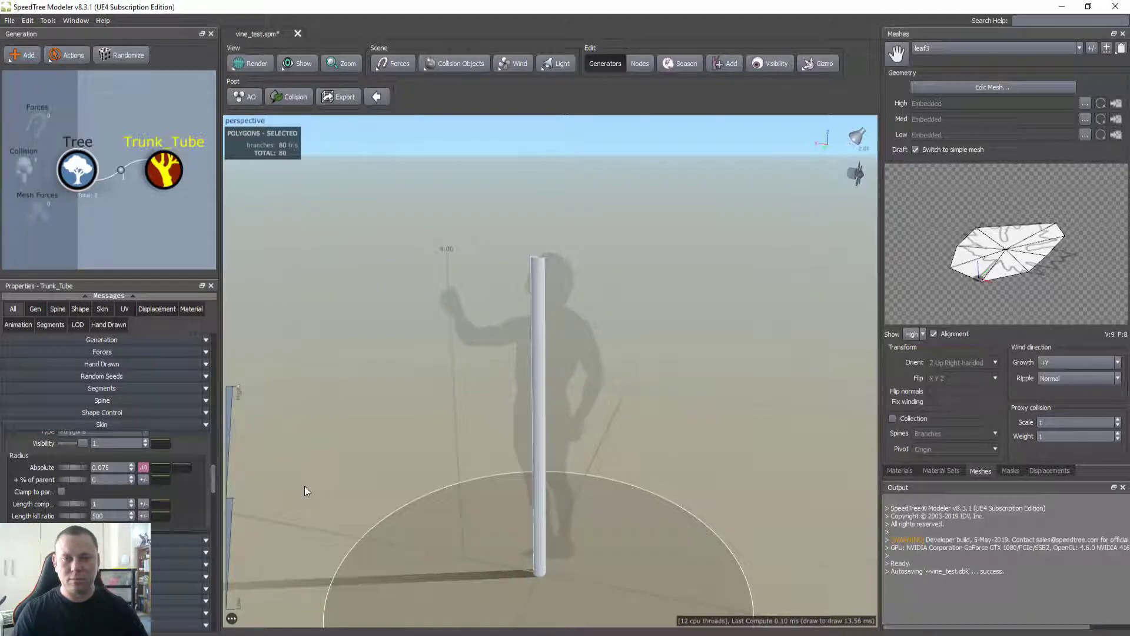
pyautogui.moveTo(454, 403)
pyautogui.mouseDown()
pyautogui.moveTo(462, 458)
pyautogui.moveTo(486, 462)
pyautogui.moveTo(464, 408)
pyautogui.mouseUp()
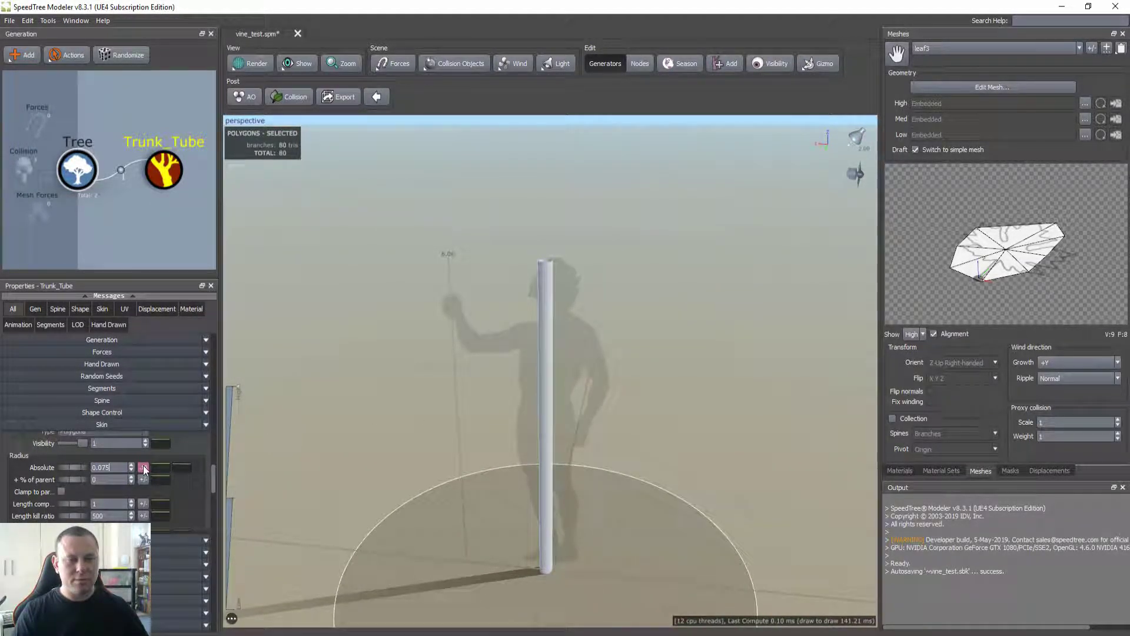
# - Try an absolute radius of 0.75 on the Trunk_Tube, and set it back to 0.075
pyautogui.press('BackSpace')
pyautogui.press('Tab')
pyautogui.click(120, 469)
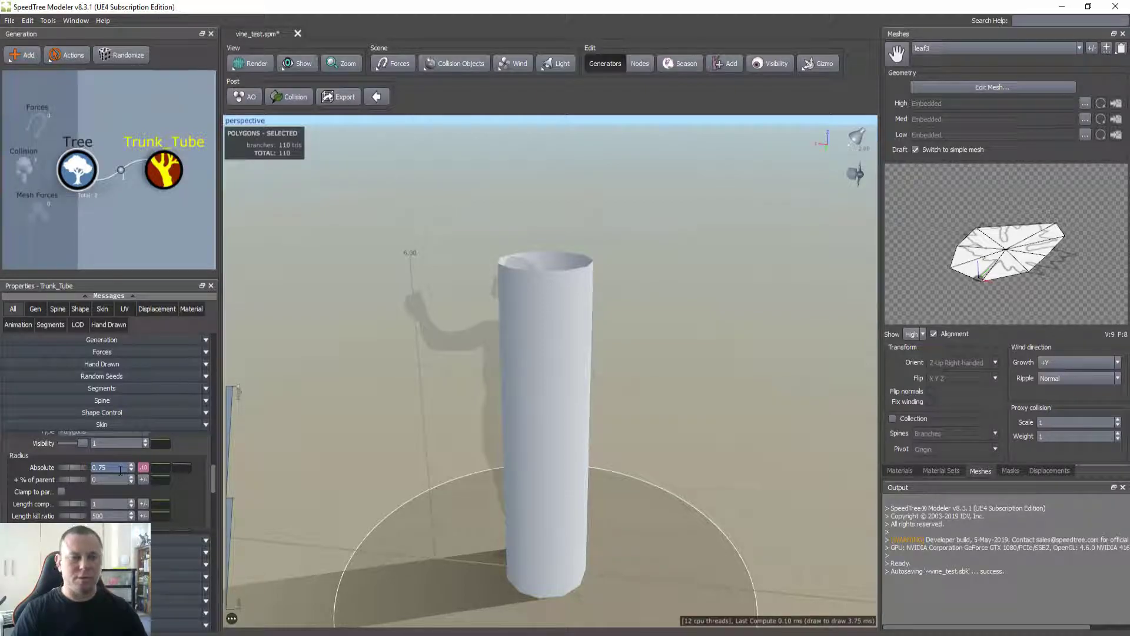
pyautogui.write('0')
pyautogui.press('Return')
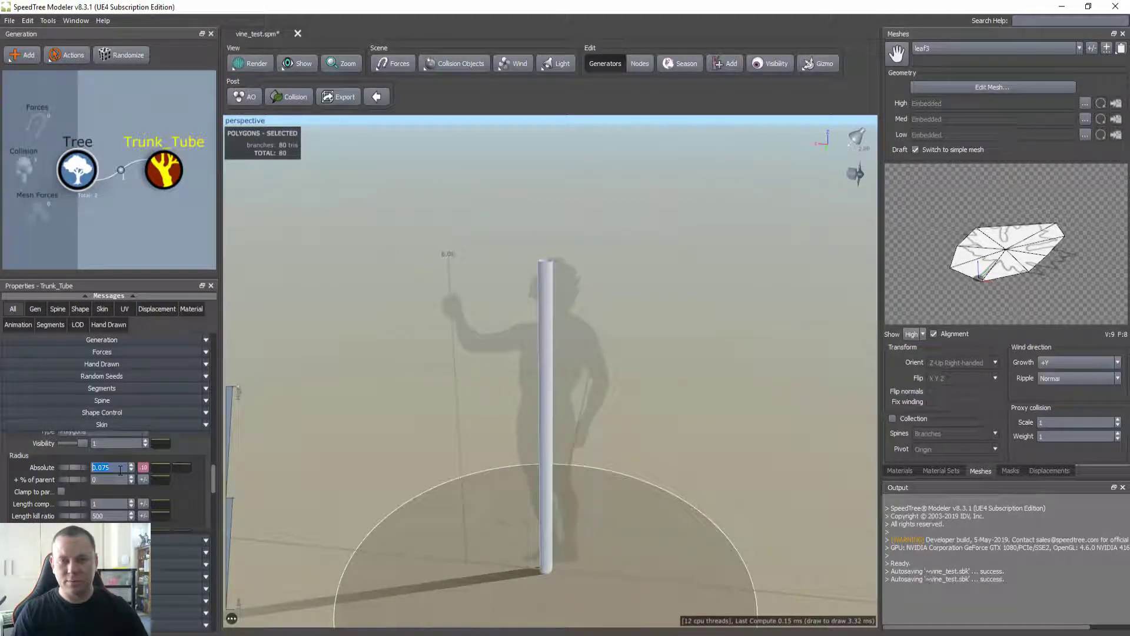
# - Set the Trunk_Tube's absolute skin radius to 0.05 and check its thickness against the human scale figure
pyautogui.click(142, 468)
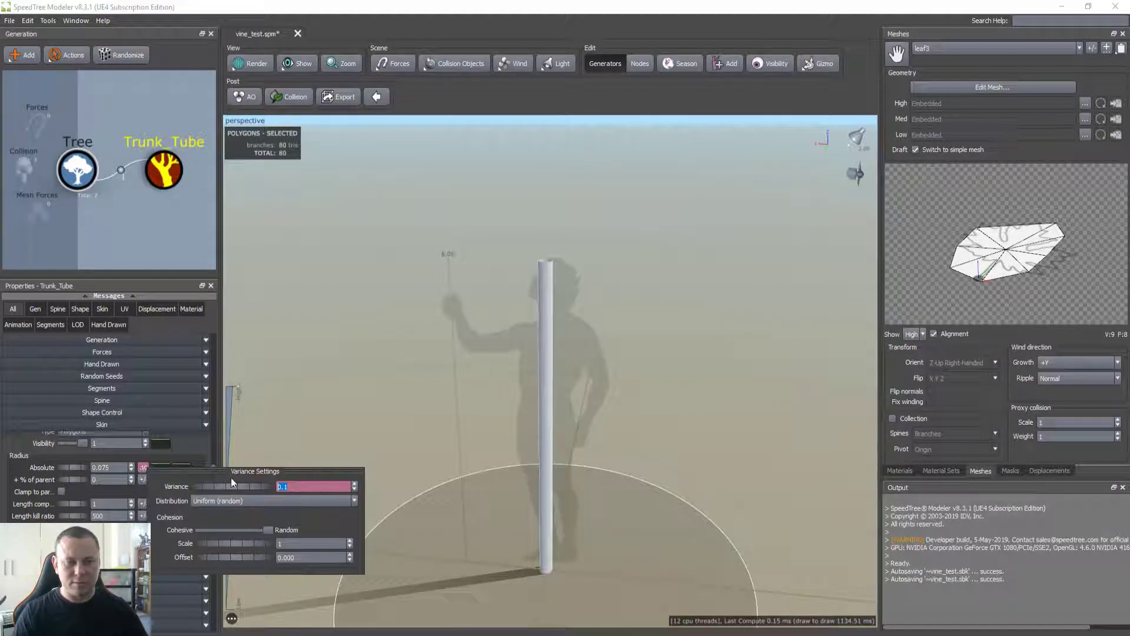
pyautogui.doubleClick(109, 467)
pyautogui.write('0.00.05')
pyautogui.press('Return')
pyautogui.moveTo(439, 416)
pyautogui.mouseDown()
pyautogui.moveTo(458, 461)
pyautogui.moveTo(390, 400)
pyautogui.moveTo(443, 435)
pyautogui.mouseUp()
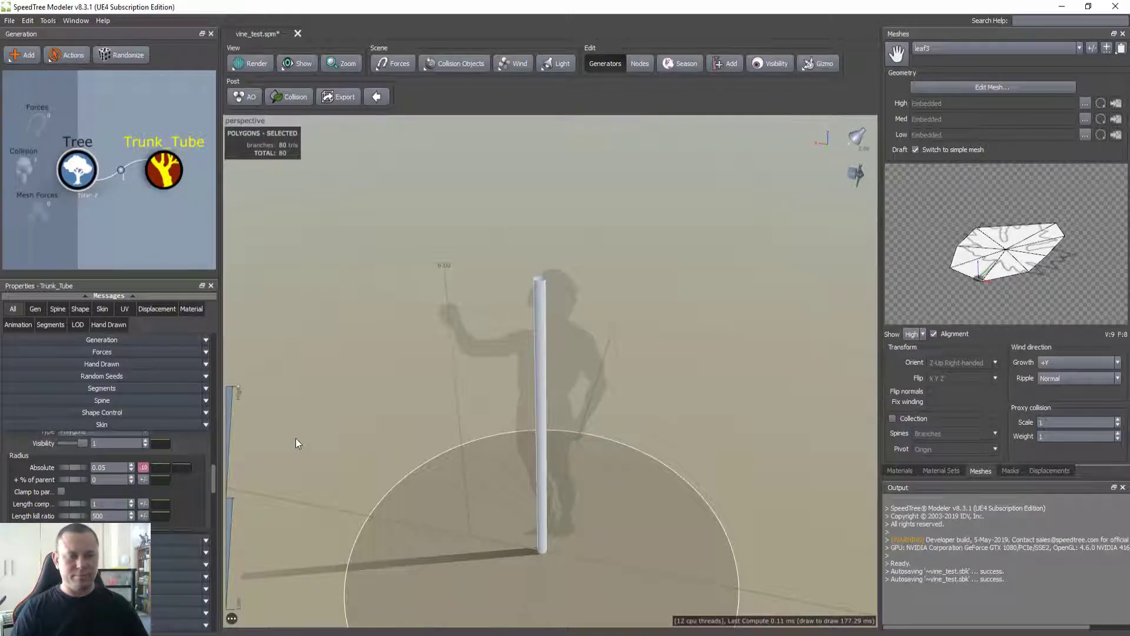
pyautogui.moveTo(293, 424); pyautogui.dragTo(371, 399)
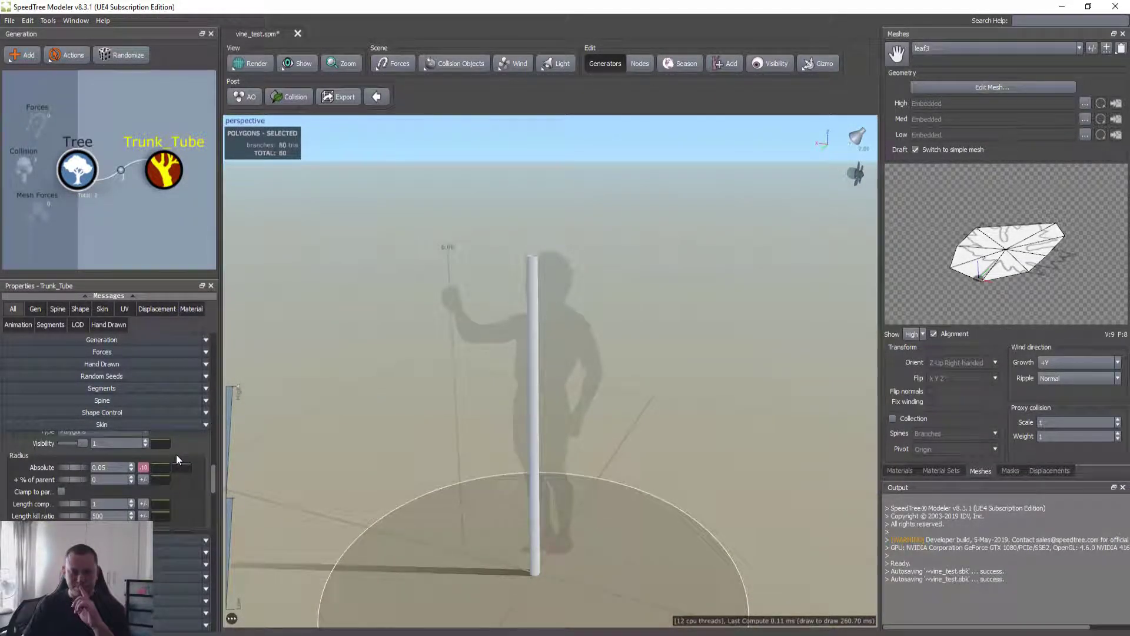
pyautogui.moveTo(509, 425)
pyautogui.mouseDown()
pyautogui.moveTo(549, 437)
pyautogui.moveTo(528, 427)
pyautogui.moveTo(528, 437)
pyautogui.mouseUp()
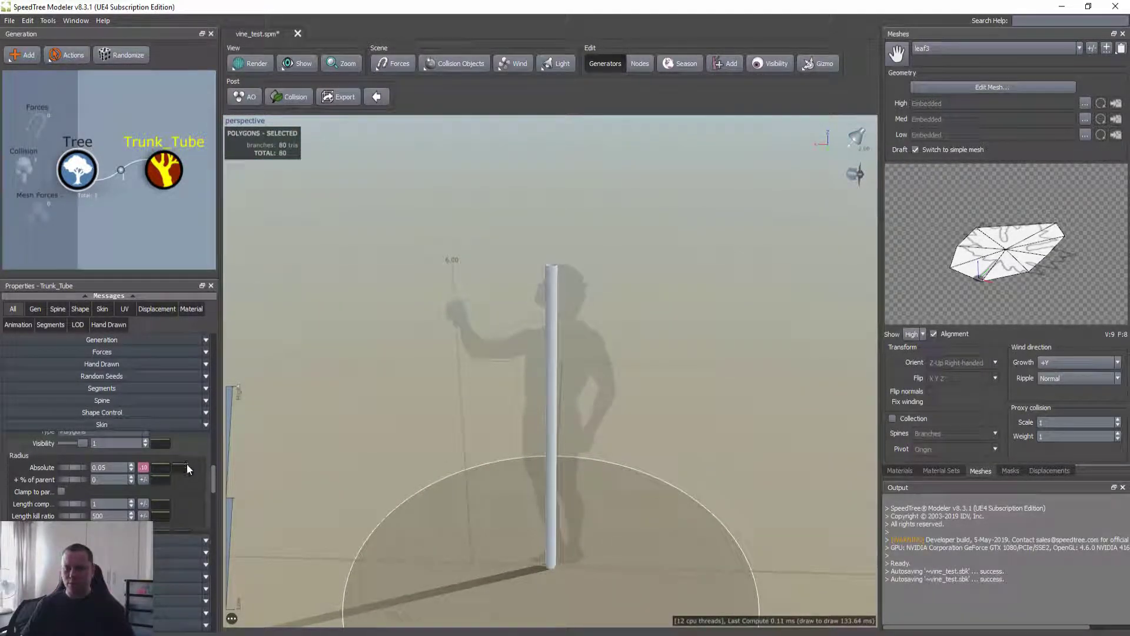
pyautogui.moveTo(425, 441); pyautogui.dragTo(430, 449)
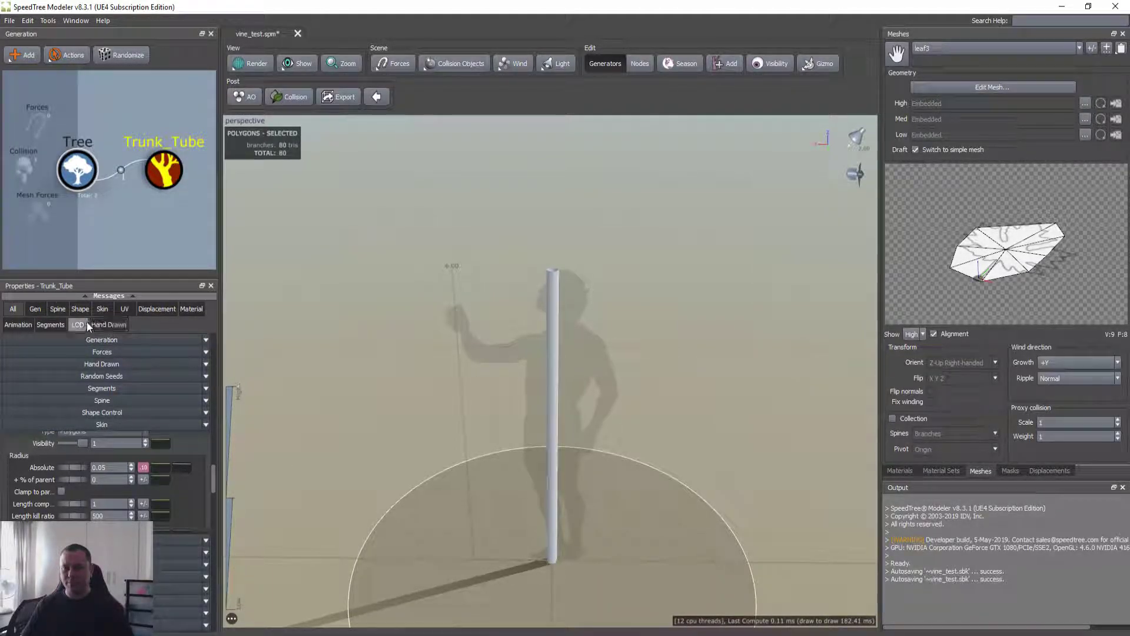
# - Assign the bark1 material to the Trunk_Tube's branch geometry and check the bark texture up close
pyautogui.click(163, 311)
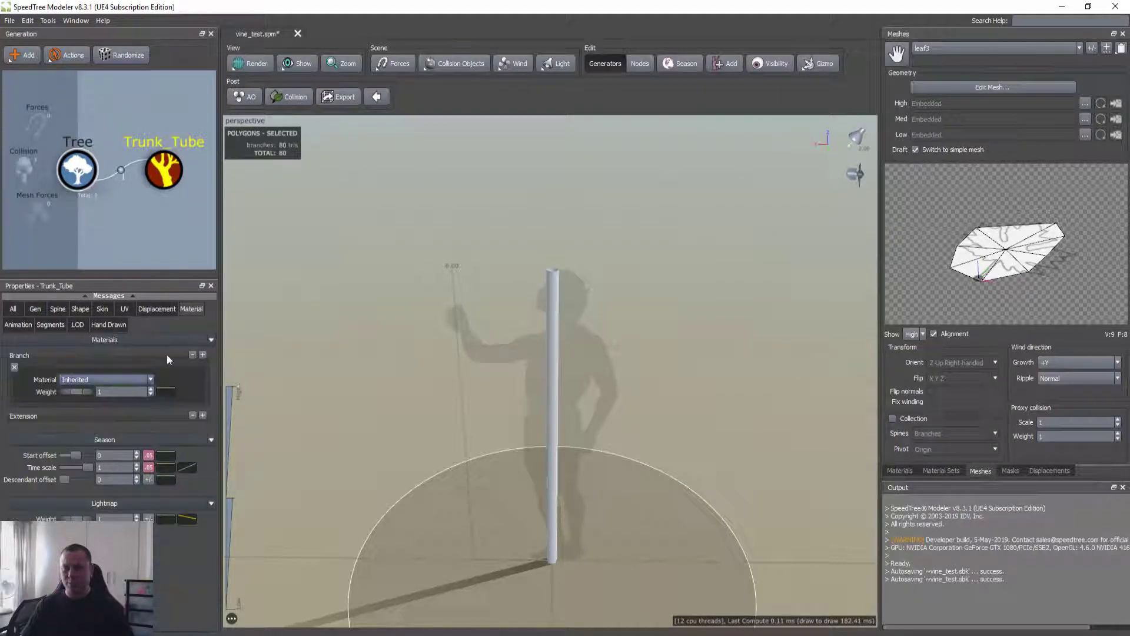
pyautogui.click(114, 381)
pyautogui.click(86, 404)
pyautogui.moveTo(447, 381); pyautogui.dragTo(437, 412)
pyautogui.scroll(-4, 539, 380)
pyautogui.scroll(5, 535, 382)
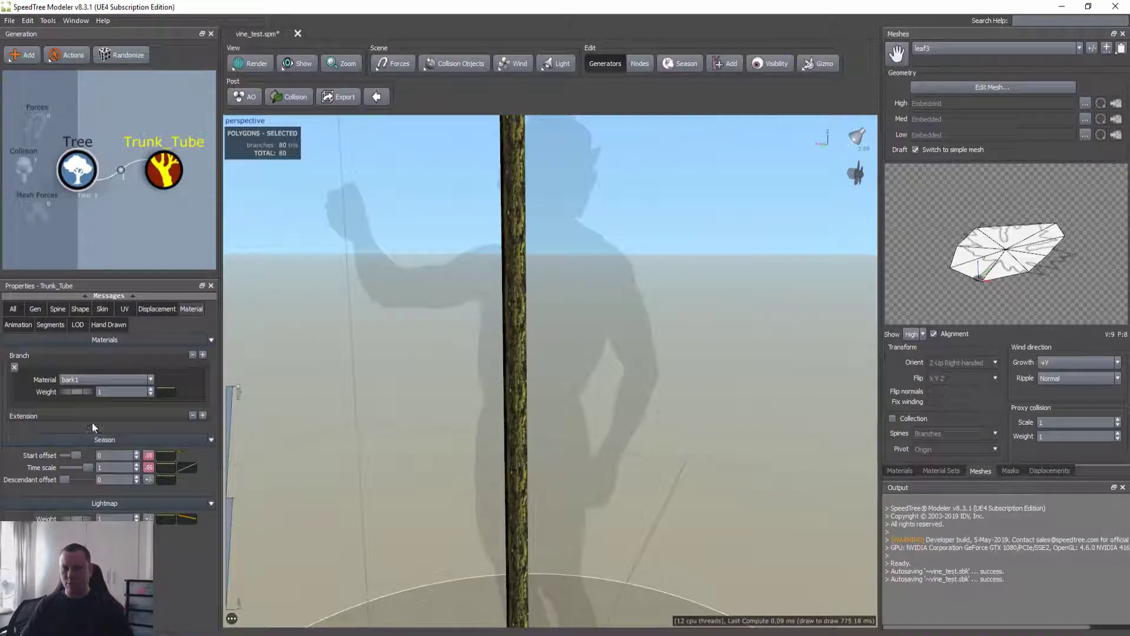
# - Try a relative U scale of 0.86 in the Trunk_Tube's UV mapping, and undo it
pyautogui.click(129, 308)
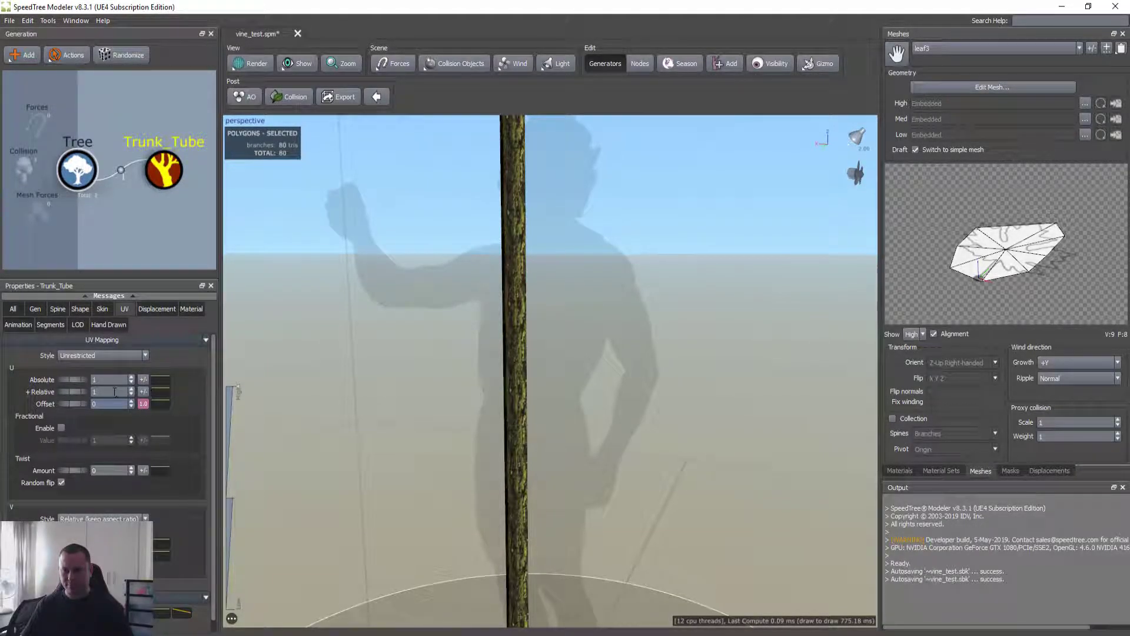
pyautogui.moveTo(66, 379)
pyautogui.mouseDown()
pyautogui.moveTo(97, 376)
pyautogui.moveTo(59, 373)
pyautogui.moveTo(64, 384)
pyautogui.moveTo(291, 381)
pyautogui.moveTo(27, 398)
pyautogui.moveTo(58, 391)
pyautogui.mouseUp()
pyautogui.hotkey('ctrl', 'z')
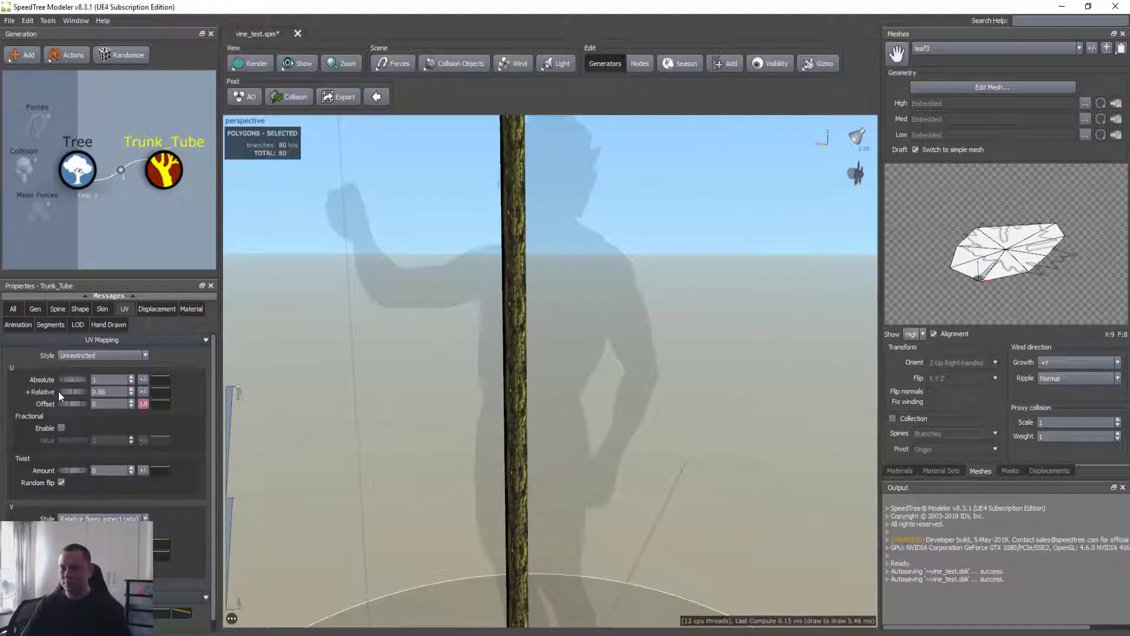
# - Enable fractional U mapping for the Trunk_Tube and set its value to 0.1
pyautogui.click(61, 428)
pyautogui.moveTo(65, 439); pyautogui.dragTo(36, 441)
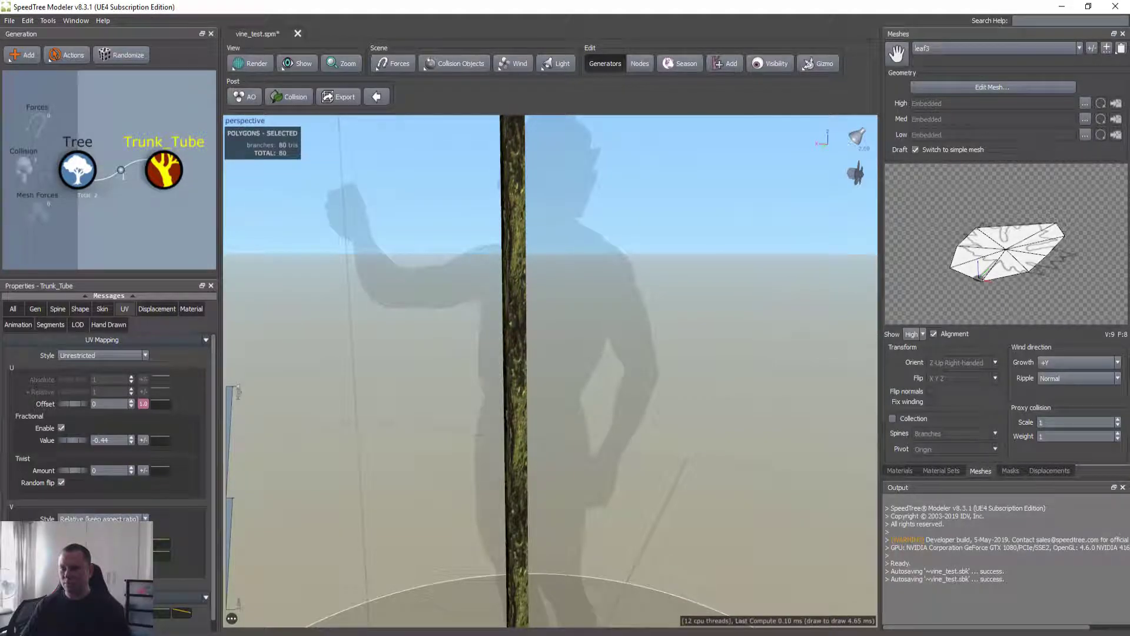
pyautogui.moveTo(118, 440); pyautogui.dragTo(23, 436)
pyautogui.write('0')
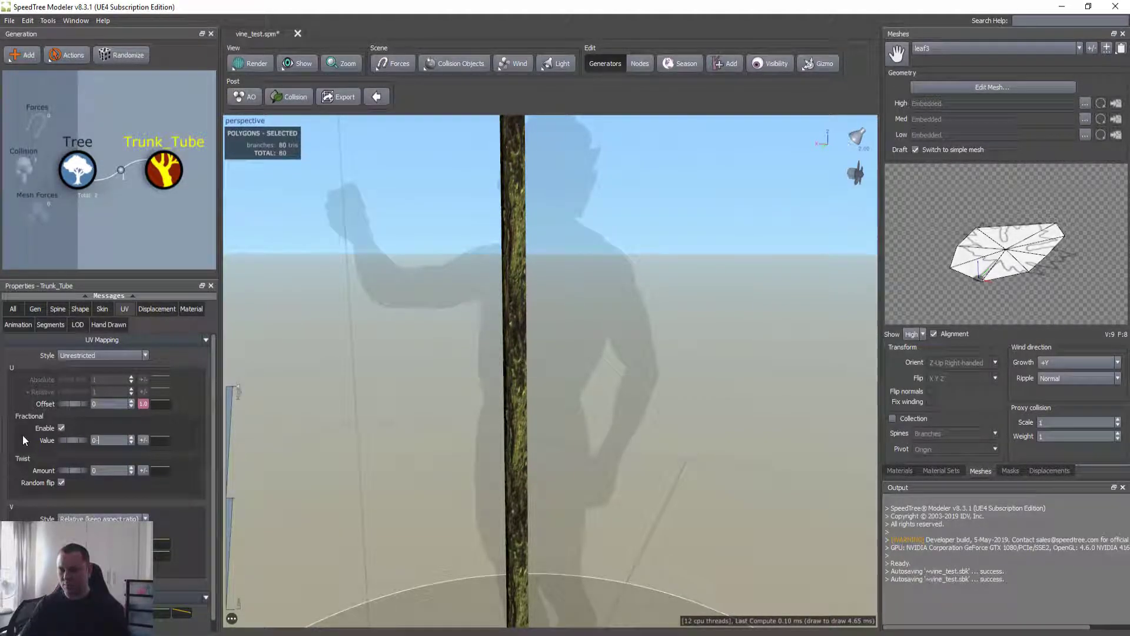
pyautogui.write('.1')
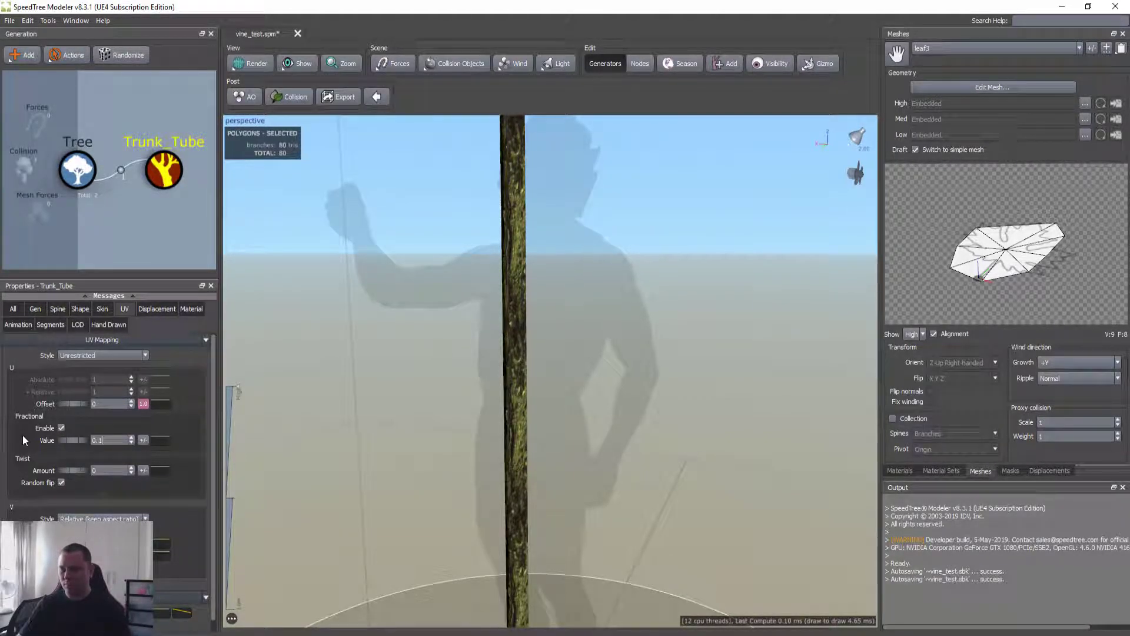
pyautogui.press('Tab')
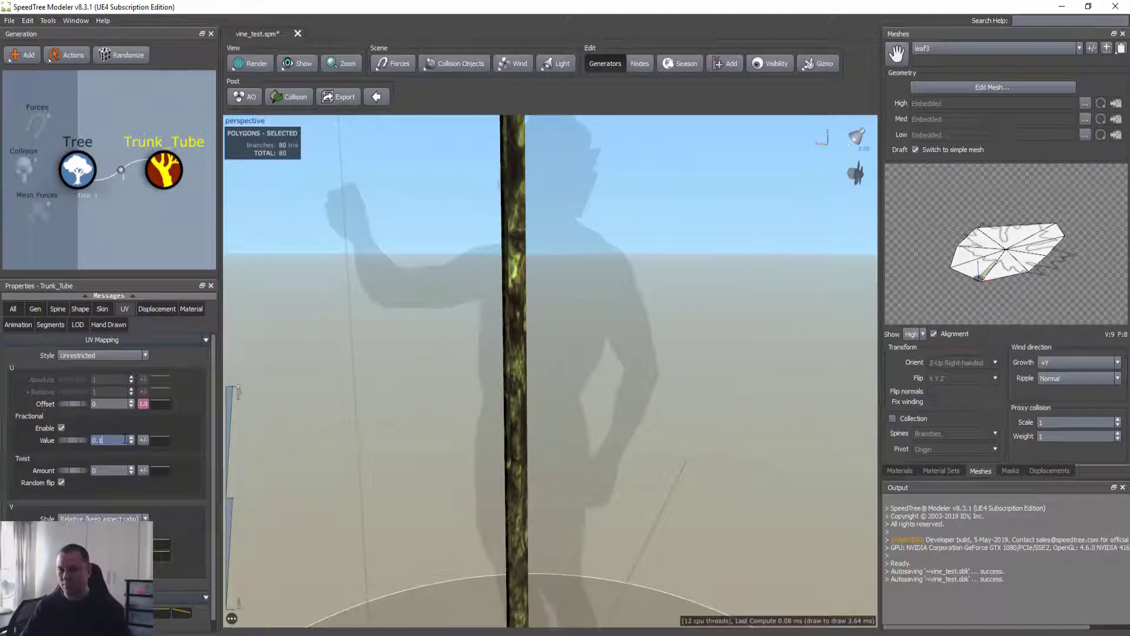
# - Raise the Trunk_Tube's fractional U value to 0.66 and set the V scale to 1.04
pyautogui.scroll(5, 124, 439)
pyautogui.moveTo(412, 415); pyautogui.dragTo(291, 440)
pyautogui.scroll(-1, 132, 511)
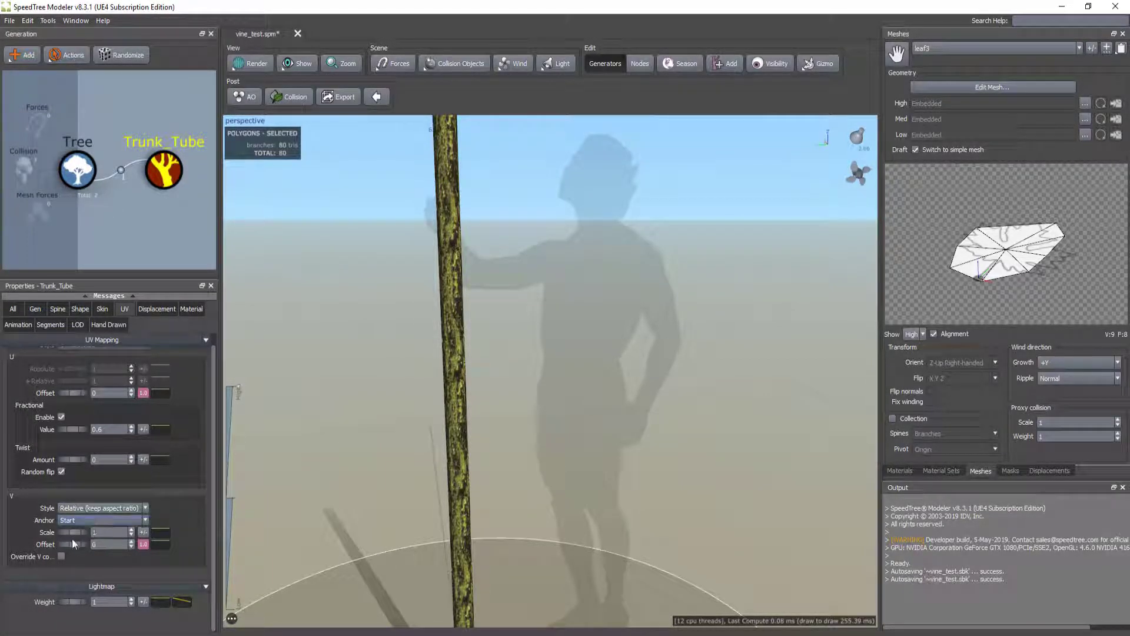
pyautogui.moveTo(70, 531); pyautogui.dragTo(83, 531)
pyautogui.moveTo(69, 428); pyautogui.dragTo(72, 429)
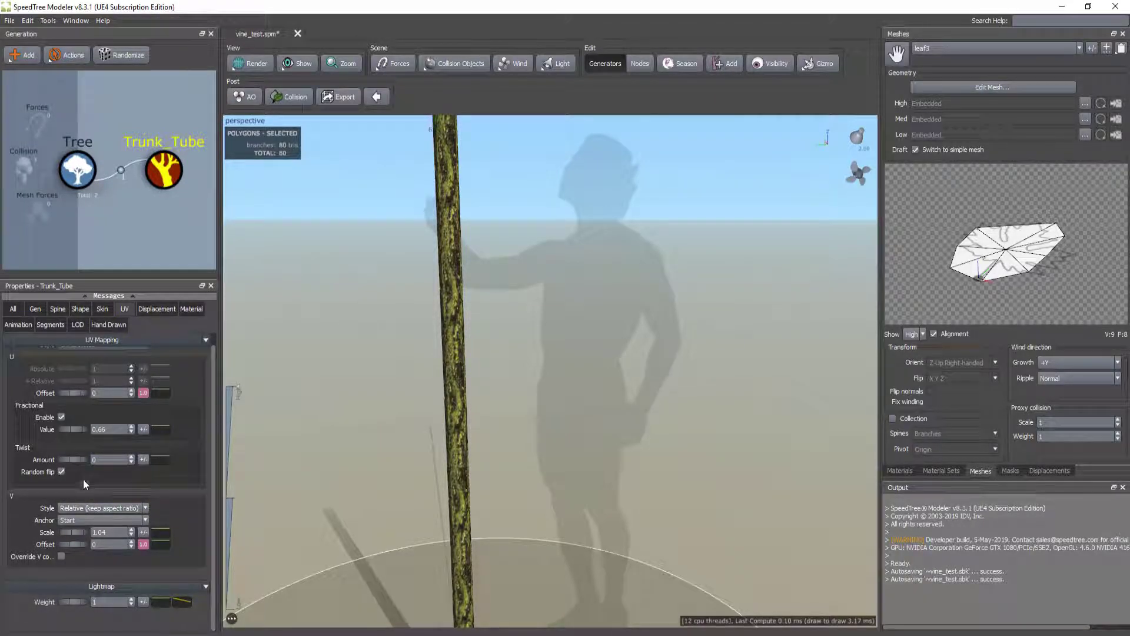
# - Try a U offset of 0.11 and a shifted V offset on the bark mapping, and undo both offsets
pyautogui.moveTo(72, 393)
pyautogui.mouseDown()
pyautogui.moveTo(90, 402)
pyautogui.moveTo(51, 398)
pyautogui.moveTo(90, 400)
pyautogui.moveTo(66, 397)
pyautogui.mouseUp()
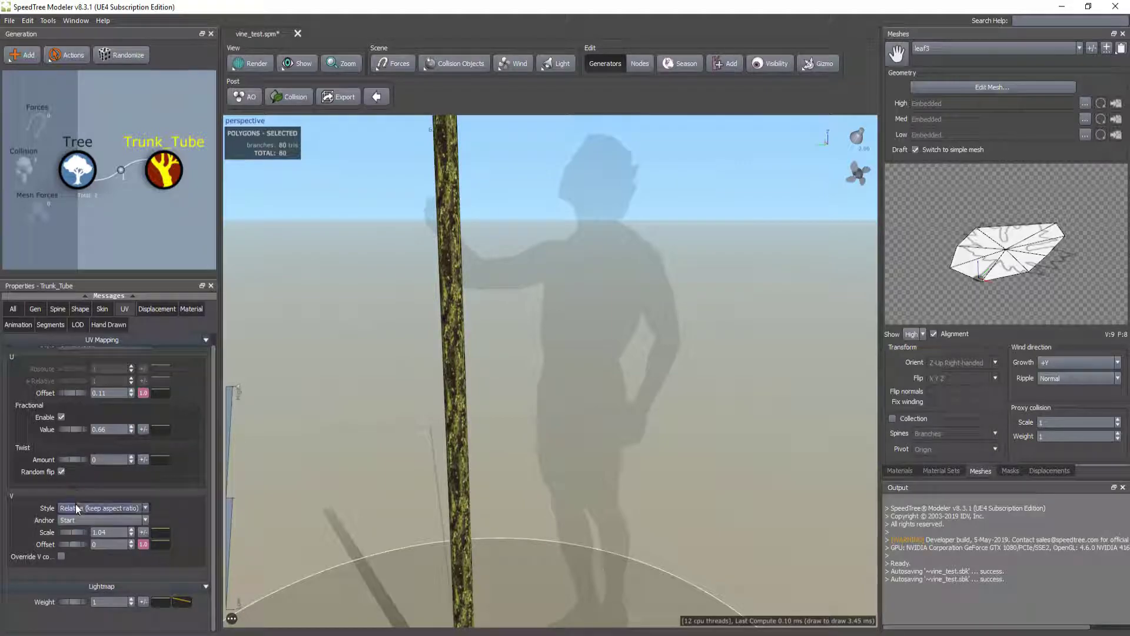
pyautogui.moveTo(70, 541); pyautogui.dragTo(60, 546)
pyautogui.hotkey('ctrl', 'z')
pyautogui.hotkey('ctrl', 'z')
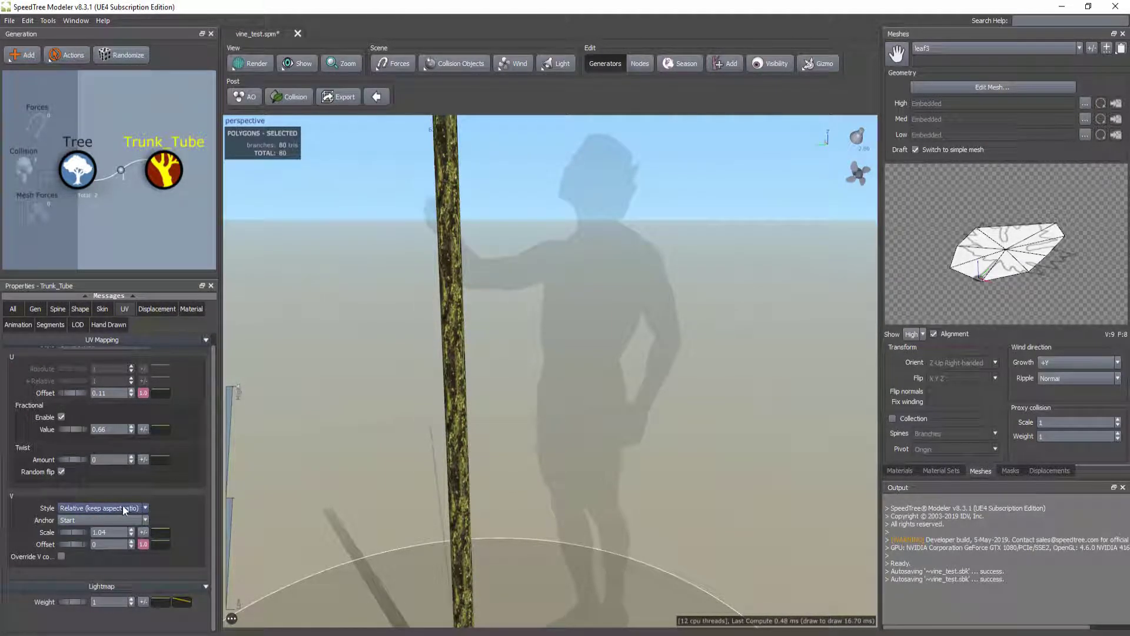
pyautogui.hotkey('ctrl', 'z')
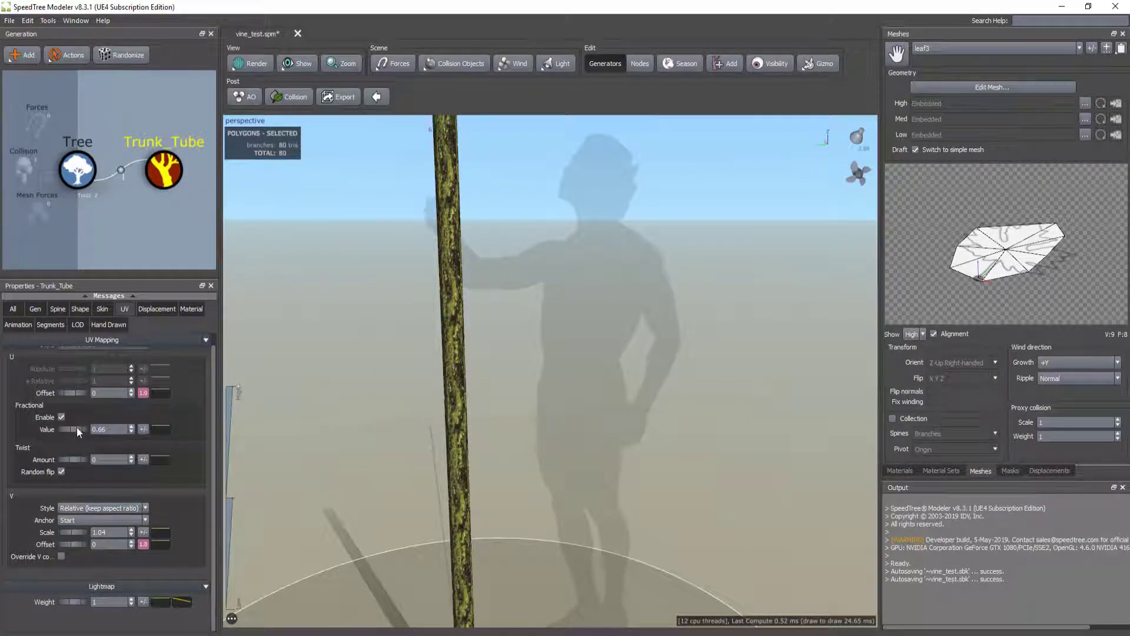
# - Try a fractional U value of 0.32 and check the bark on the tube from far and near
pyautogui.moveTo(73, 428)
pyautogui.mouseDown()
pyautogui.moveTo(52, 424)
pyautogui.moveTo(75, 427)
pyautogui.mouseUp()
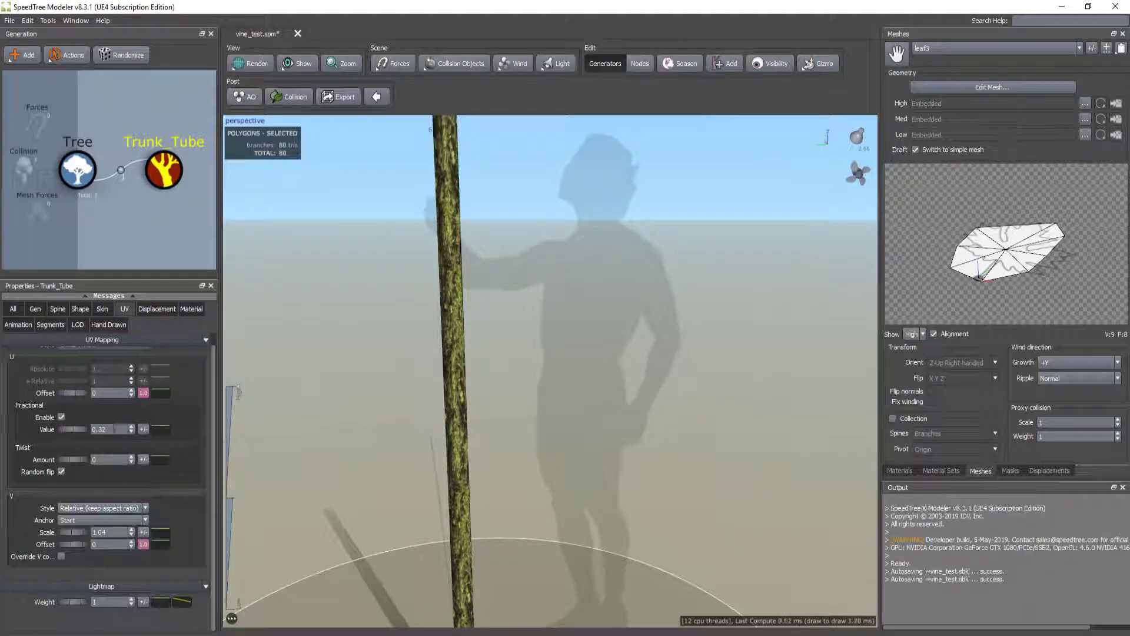
pyautogui.scroll(3, 401, 347)
pyautogui.scroll(-5, 406, 350)
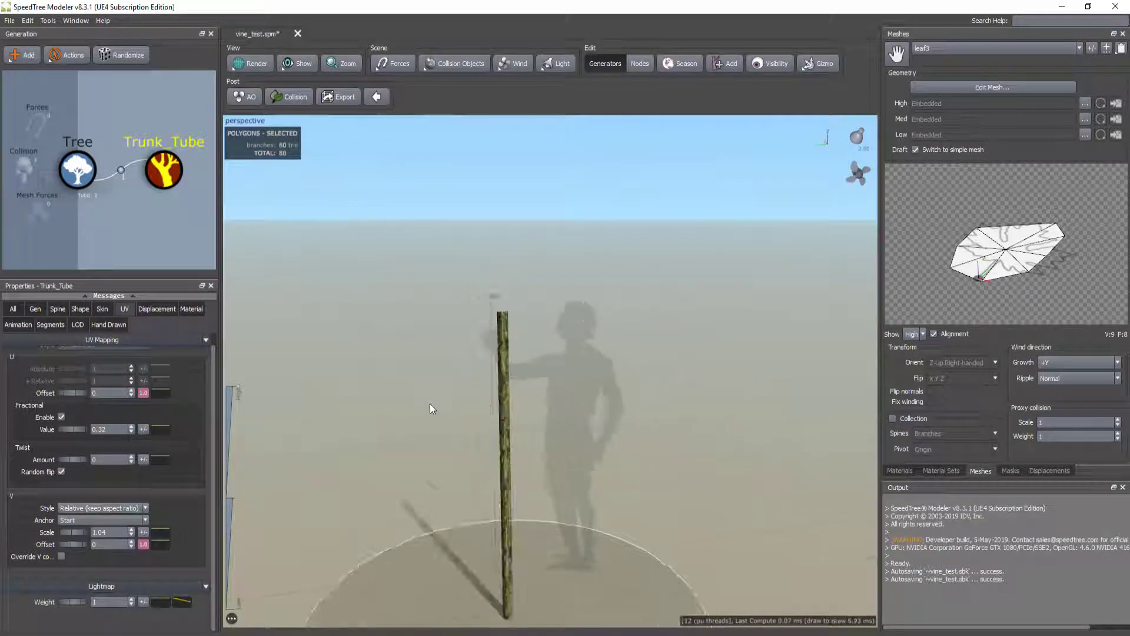
pyautogui.scroll(6, 418, 402)
pyautogui.moveTo(404, 399); pyautogui.dragTo(336, 422)
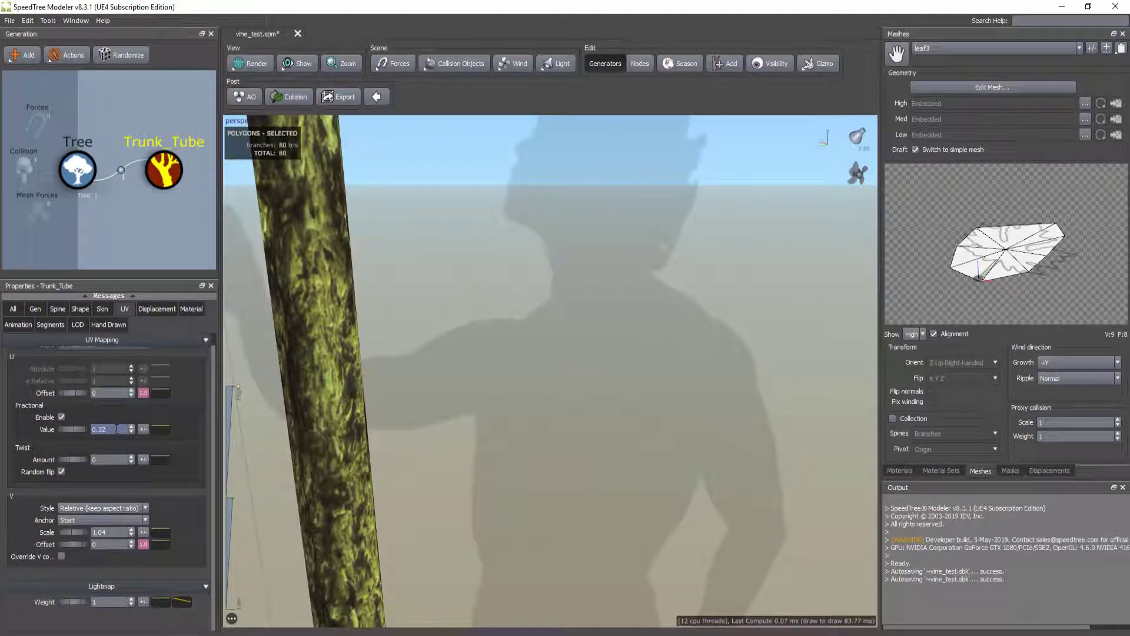
# - Try a fractional U value of 0.8 and check the bark mapping along the whole tube
pyautogui.write('8')
pyautogui.press('Return')
pyautogui.scroll(3, 539, 392)
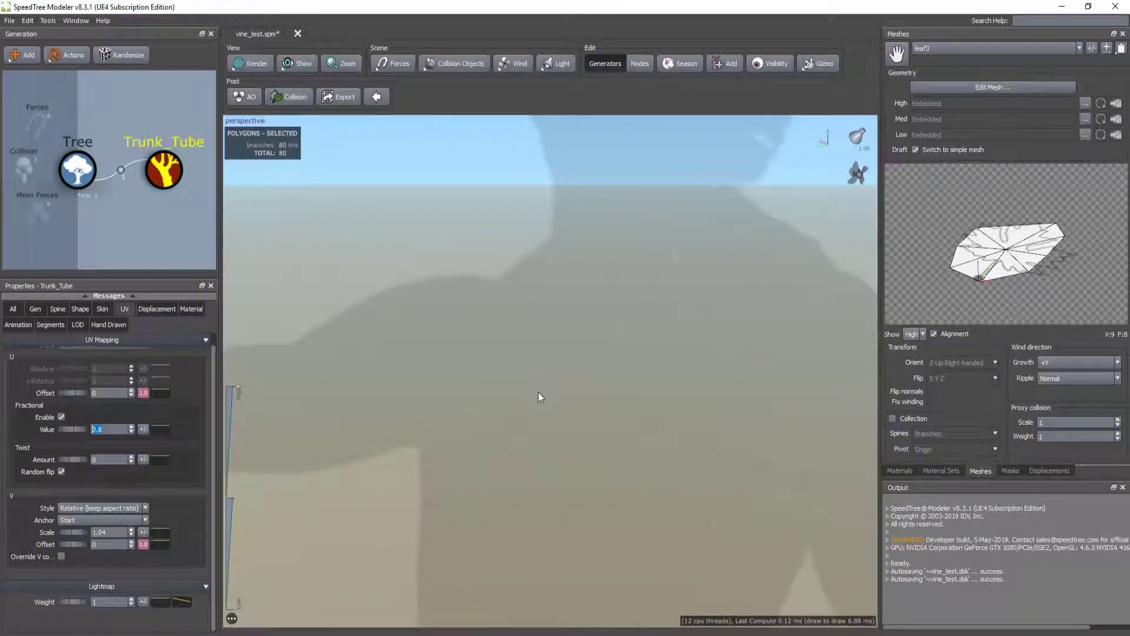
pyautogui.scroll(-7, 532, 392)
pyautogui.moveTo(532, 392); pyautogui.dragTo(502, 359)
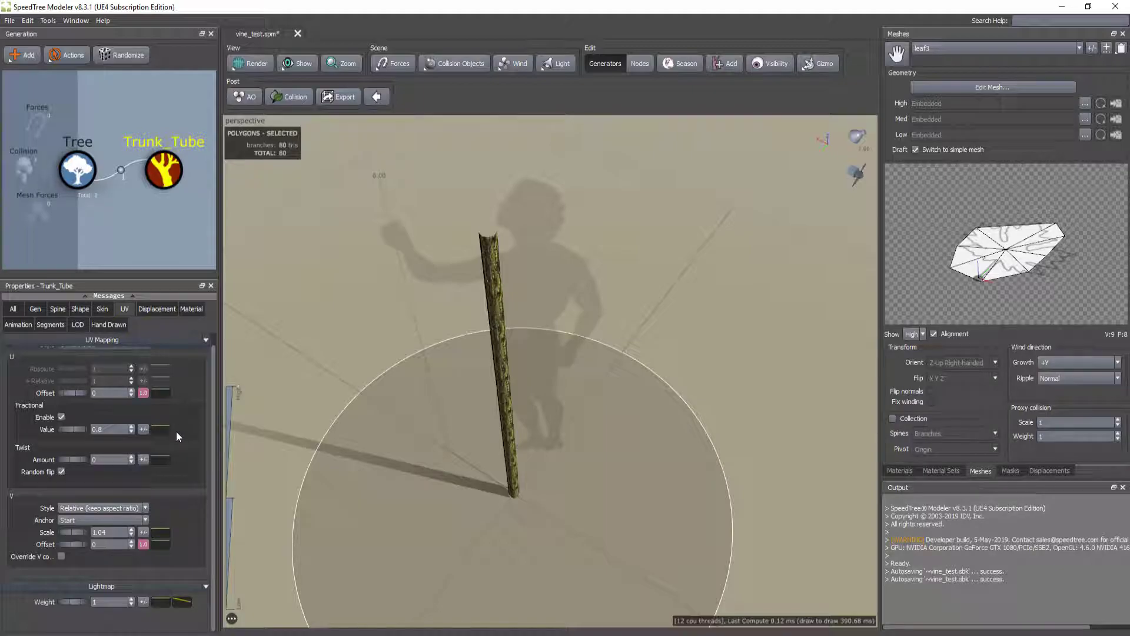
pyautogui.scroll(1, 179, 436)
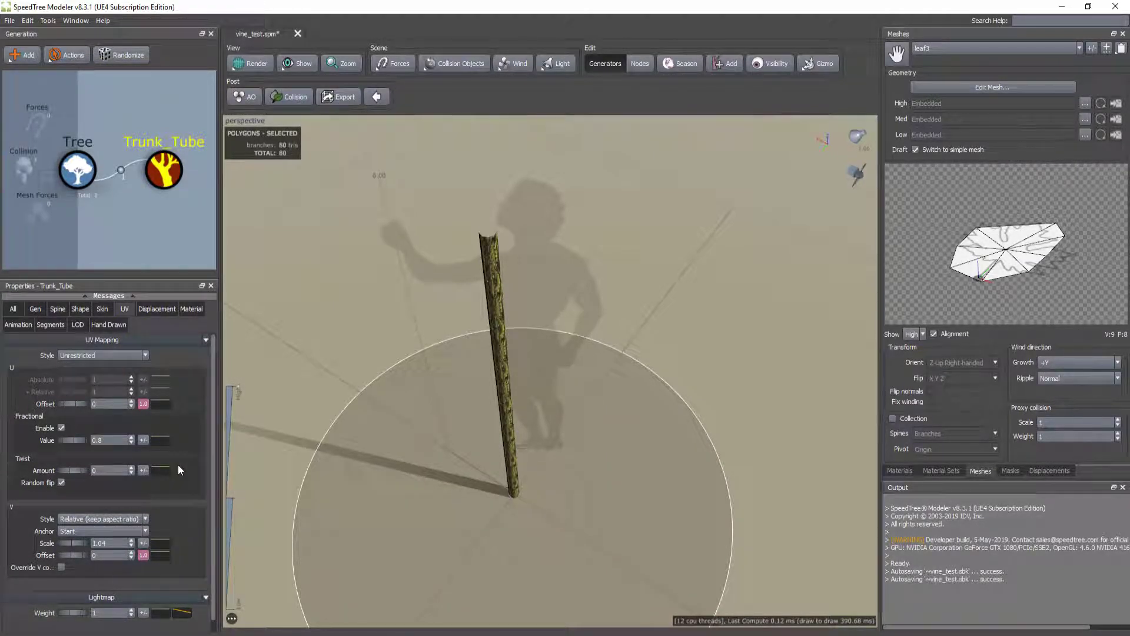
pyautogui.moveTo(406, 464); pyautogui.dragTo(425, 364)
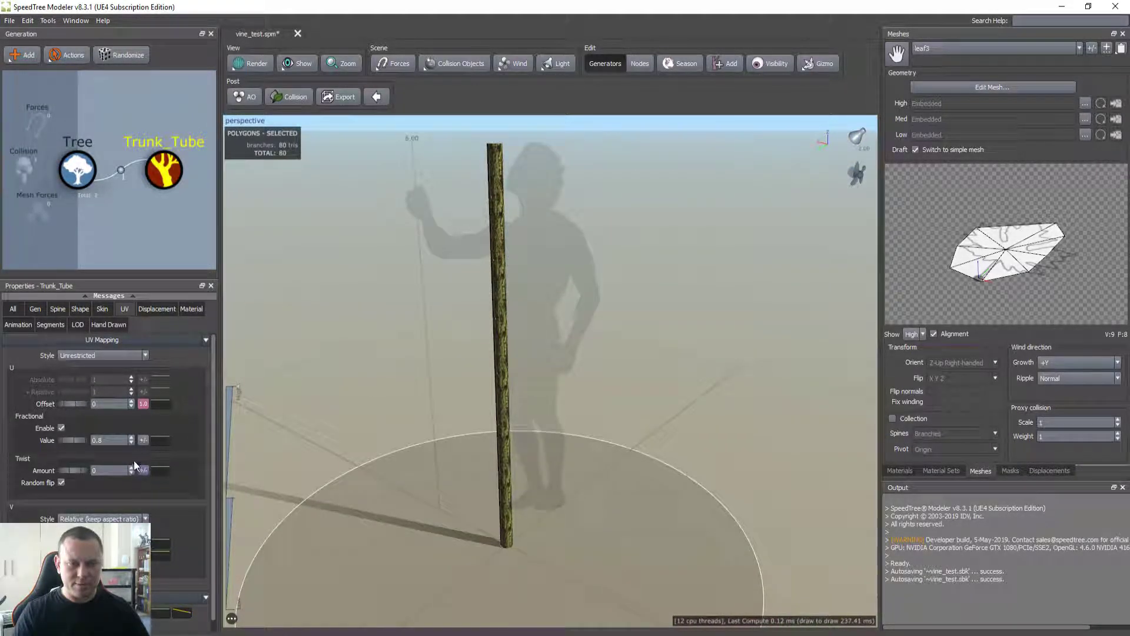
# - Try a fractional U value of 0.9, set it to 0.3 instead, and check the bark up close
pyautogui.doubleClick(121, 440)
pyautogui.write('9')
pyautogui.press('Return')
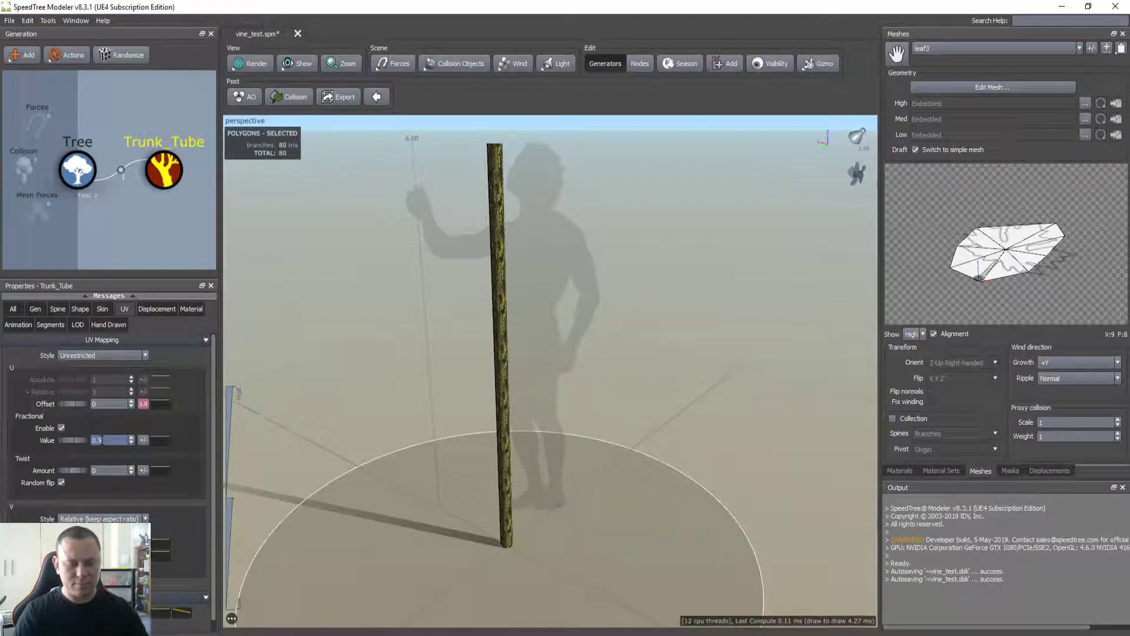
pyautogui.write('0.3')
pyautogui.press('Return')
pyautogui.moveTo(336, 388); pyautogui.dragTo(418, 386)
pyautogui.scroll(5, 406, 406)
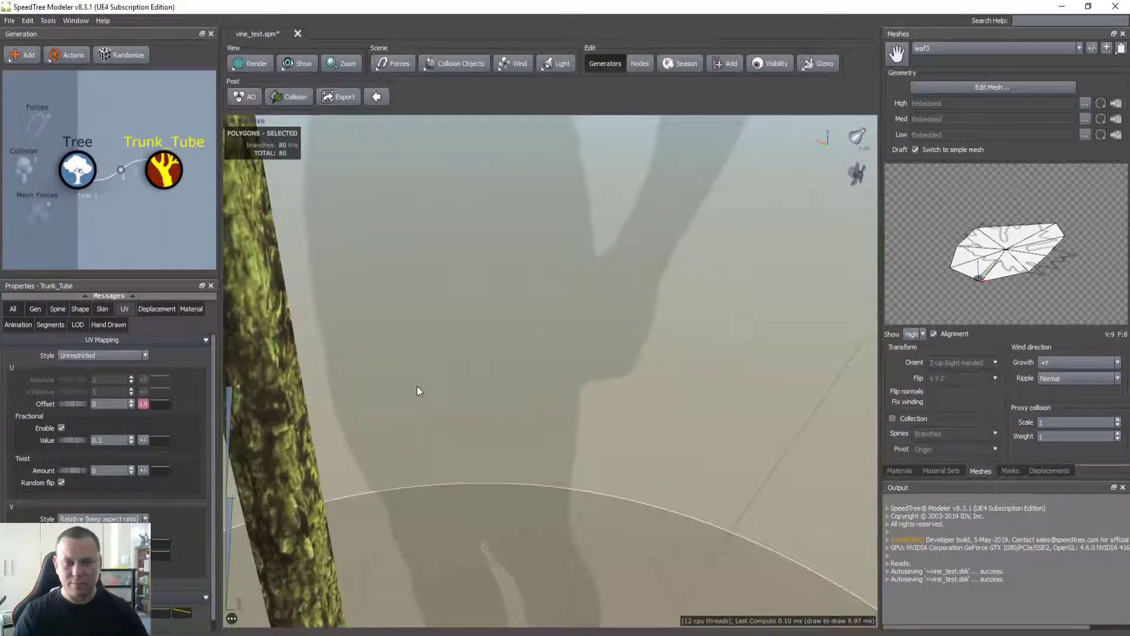
pyautogui.scroll(-5, 419, 386)
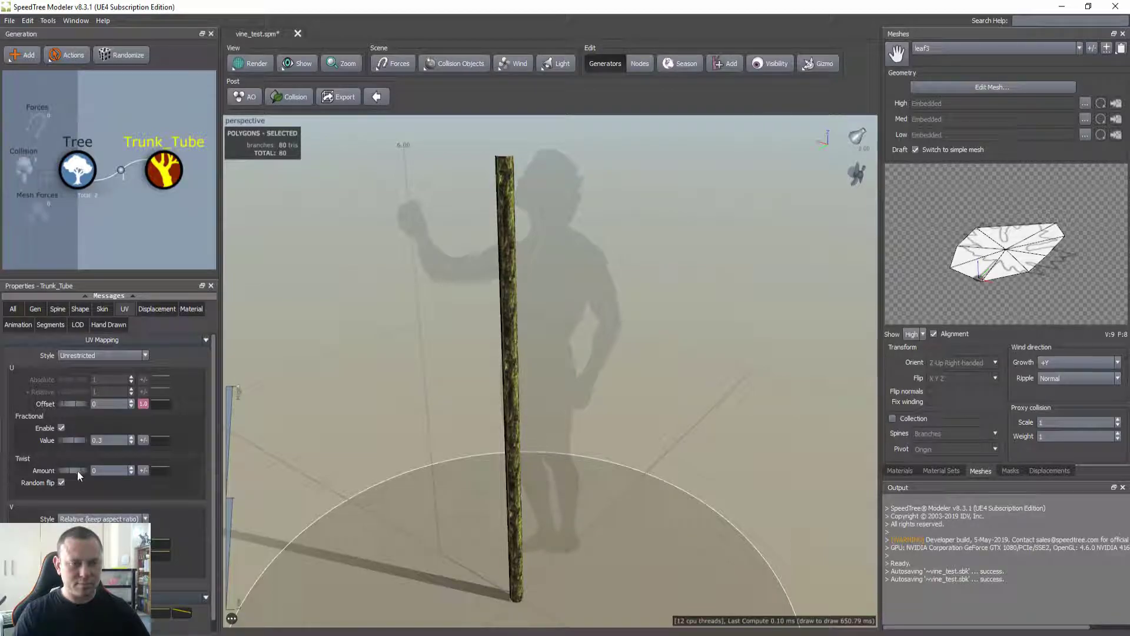
# - Set the twist amount of the Trunk_Tube's UV mapping to 0.11
pyautogui.moveTo(69, 469); pyautogui.dragTo(76, 467)
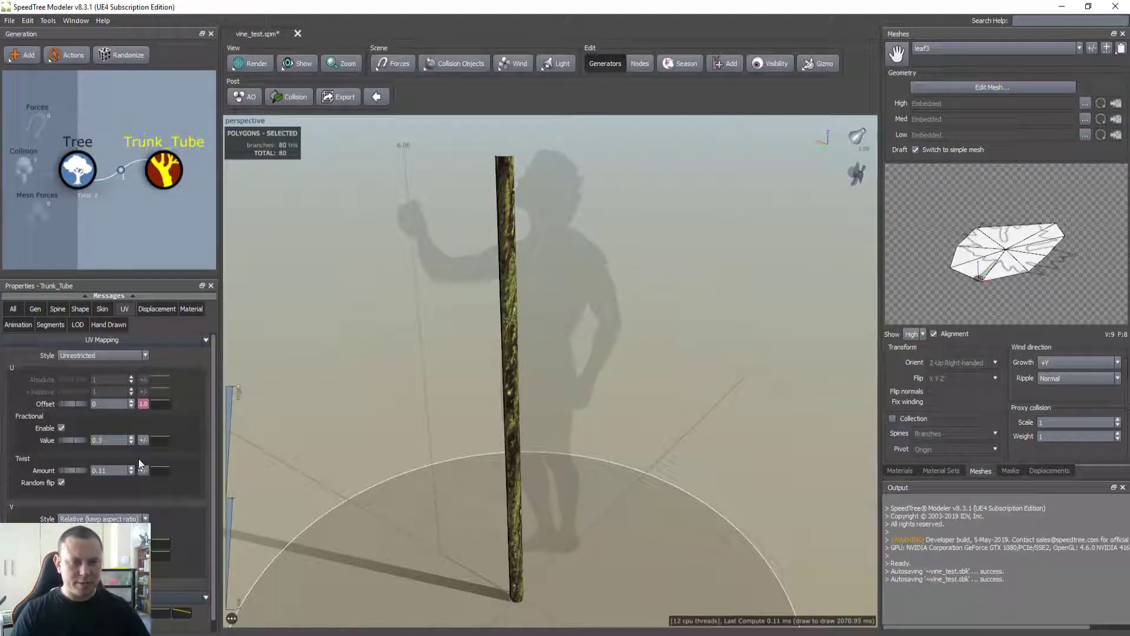
pyautogui.moveTo(490, 211); pyautogui.dragTo(474, 511)
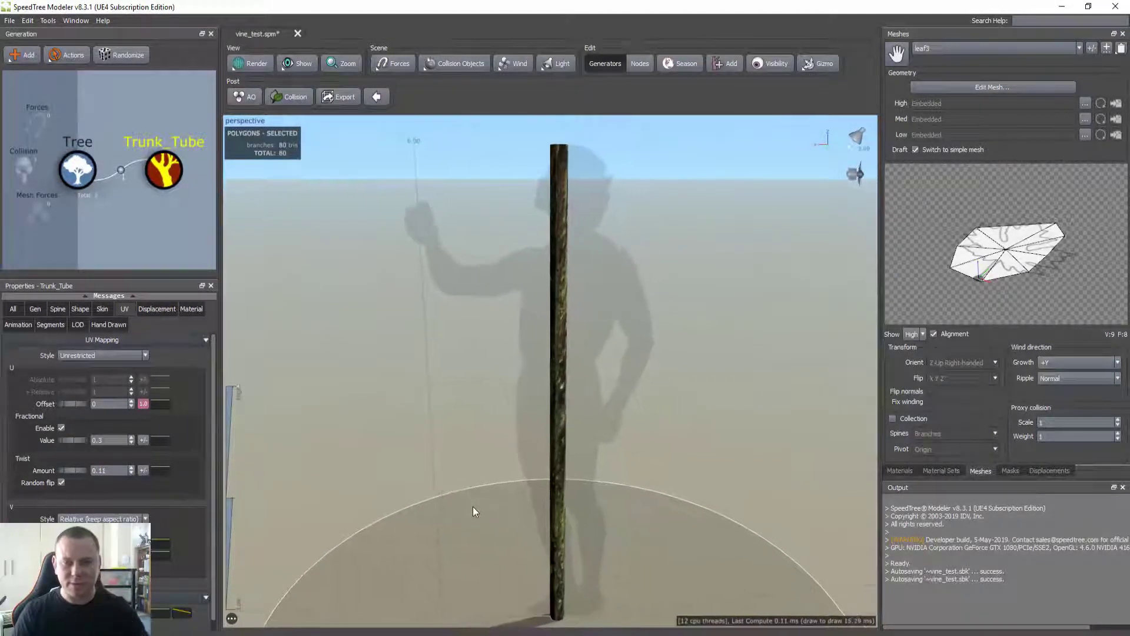
# - Examine the twisted bark texture on the tube up close and from several angles
pyautogui.scroll(3, 488, 508)
pyautogui.scroll(5, 499, 501)
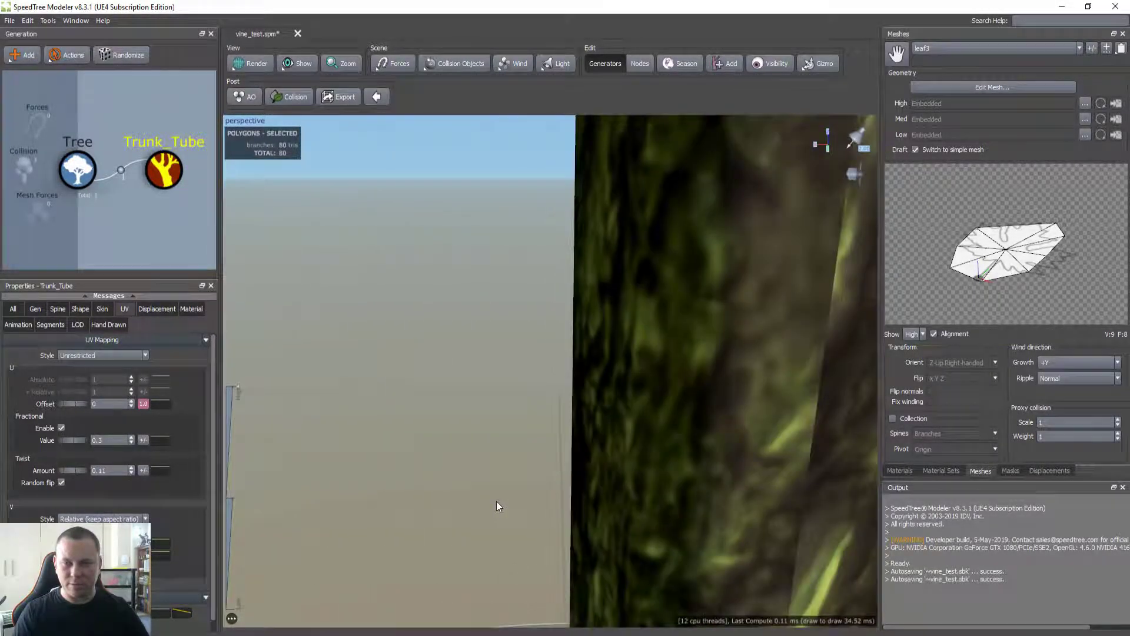
pyautogui.scroll(-3, 499, 500)
pyautogui.scroll(-5, 456, 468)
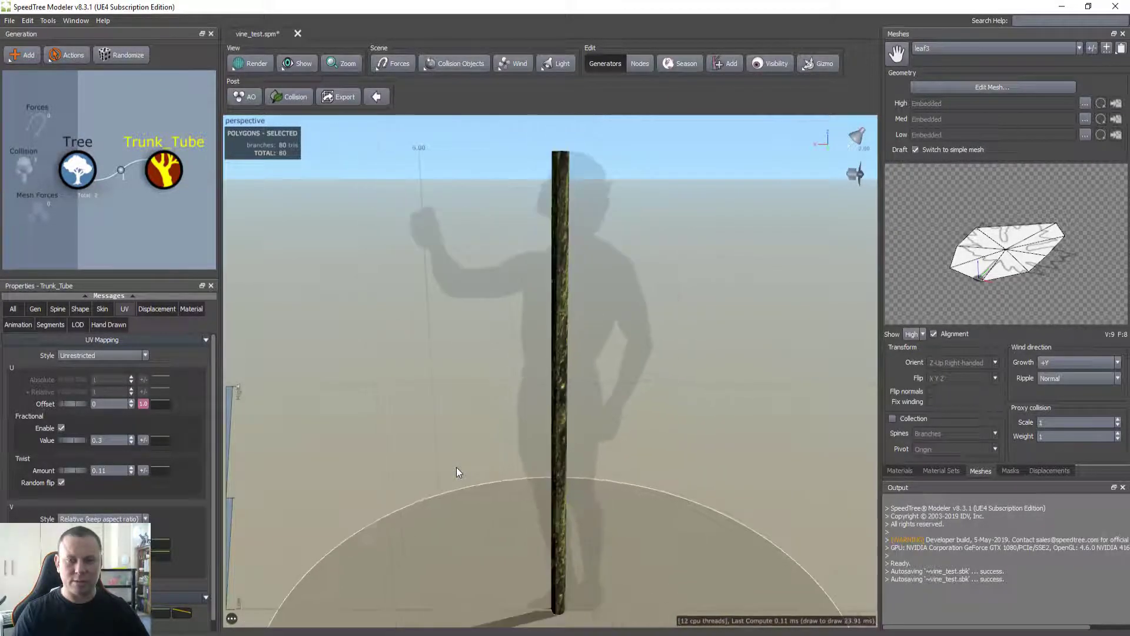
pyautogui.scroll(5, 456, 467)
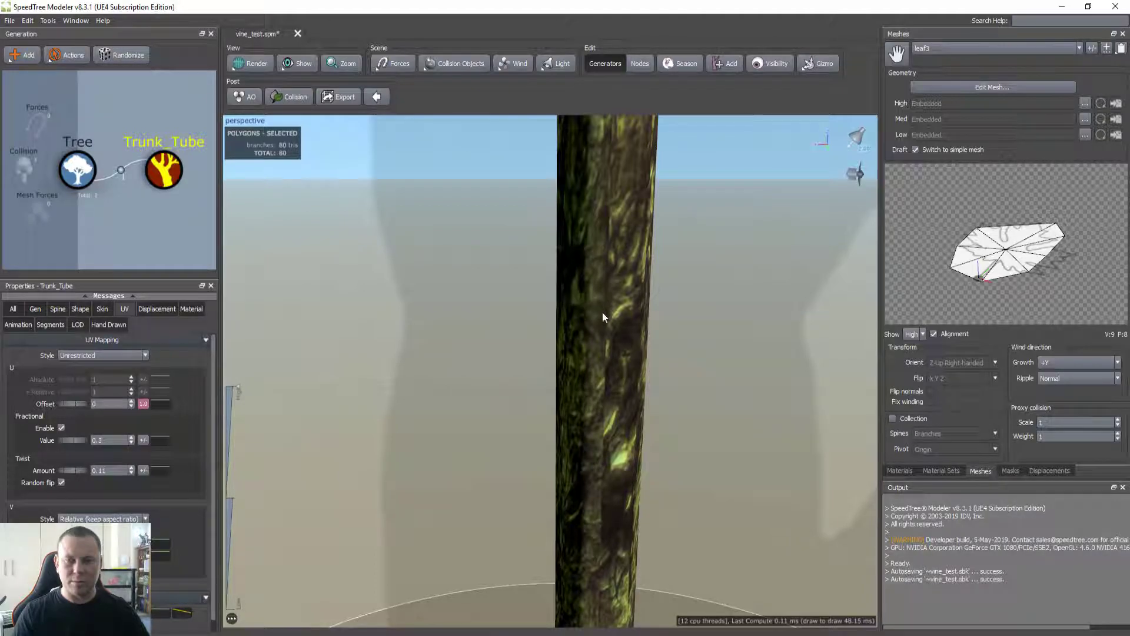
pyautogui.scroll(-5, 500, 485)
pyautogui.moveTo(454, 465); pyautogui.dragTo(432, 479)
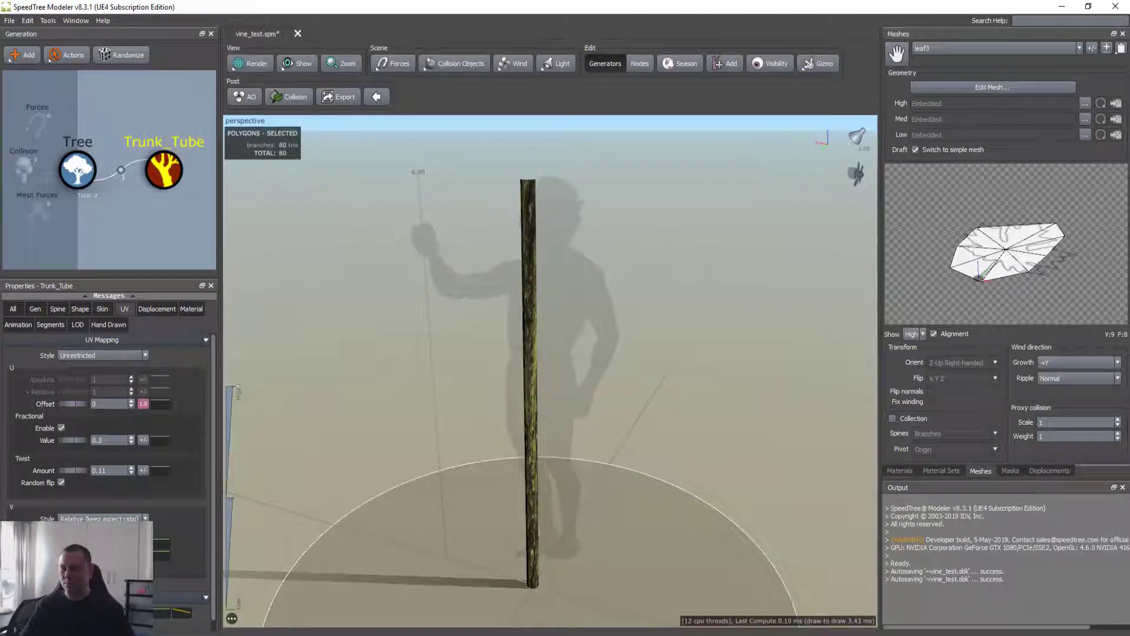
pyautogui.moveTo(471, 415)
pyautogui.mouseDown()
pyautogui.moveTo(387, 436)
pyautogui.moveTo(418, 447)
pyautogui.moveTo(491, 418)
pyautogui.mouseUp()
pyautogui.scroll(4, 419, 442)
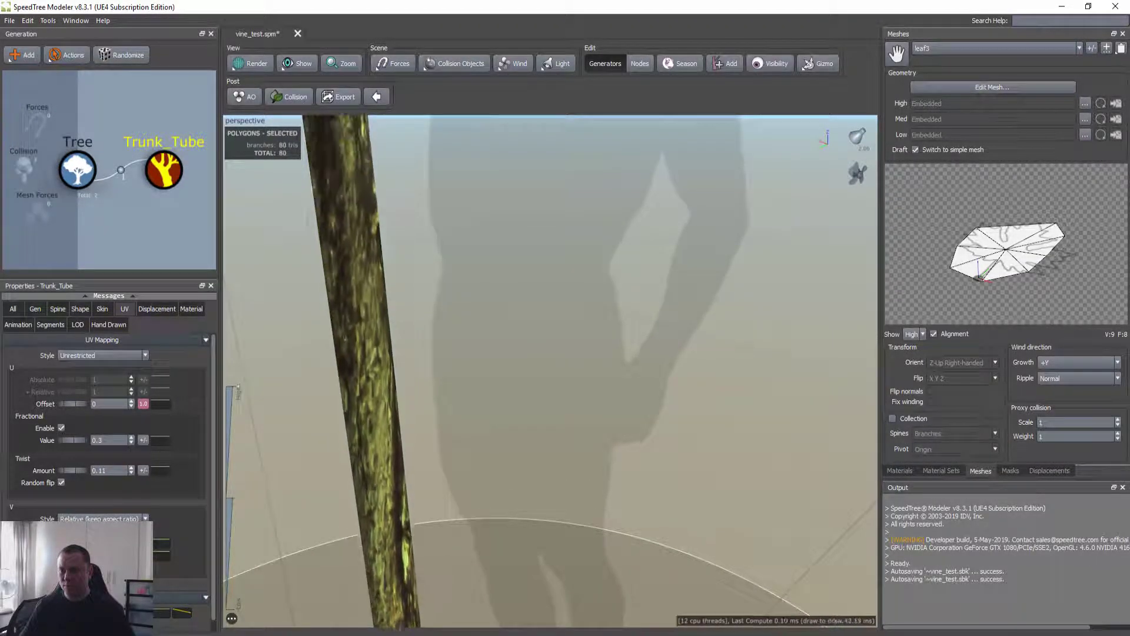
pyautogui.scroll(-5, 571, 471)
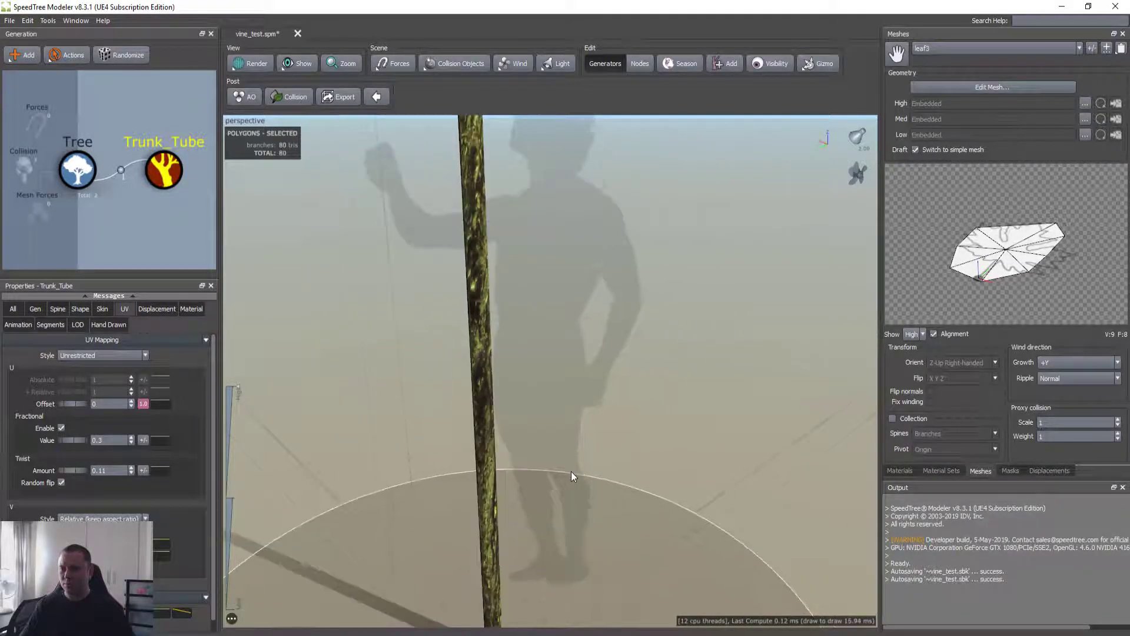
pyautogui.moveTo(545, 463); pyautogui.dragTo(291, 436)
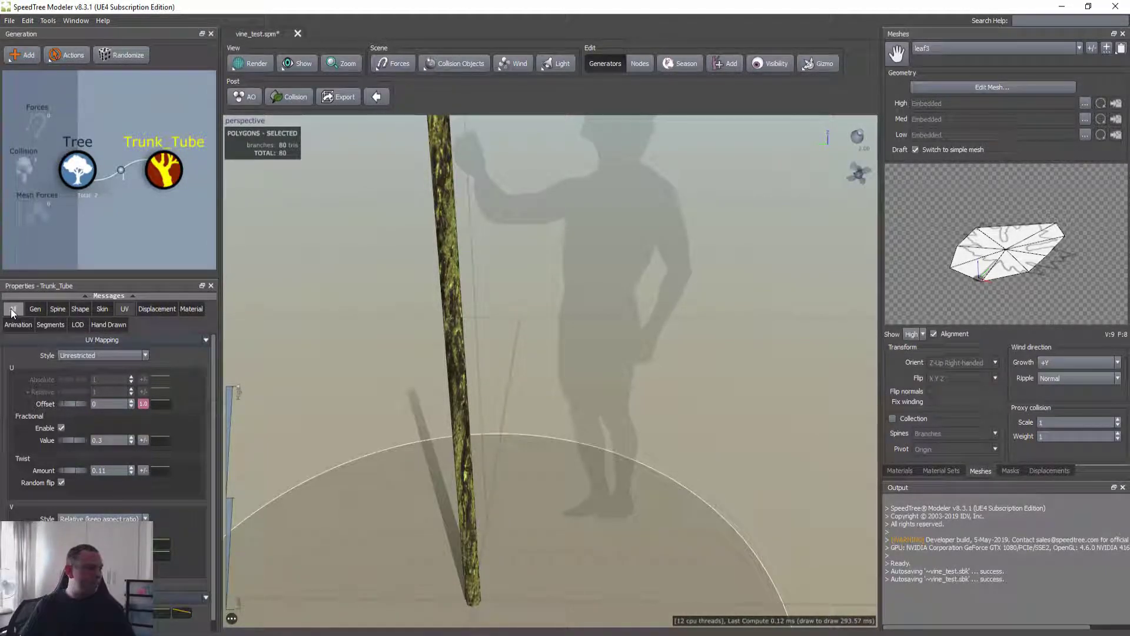
pyautogui.moveTo(608, 299); pyautogui.dragTo(615, 362)
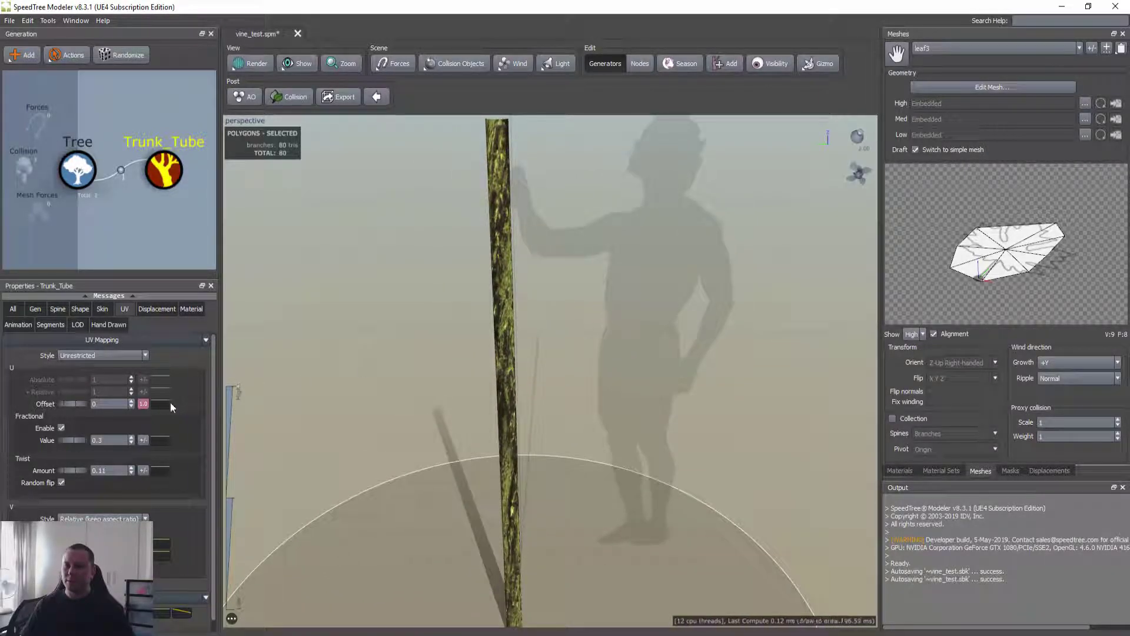
# - Look through the Trunk_Tube's segments, shape, random seed and spine properties to locate the spine noise settings
pyautogui.click(79, 308)
pyautogui.click(47, 325)
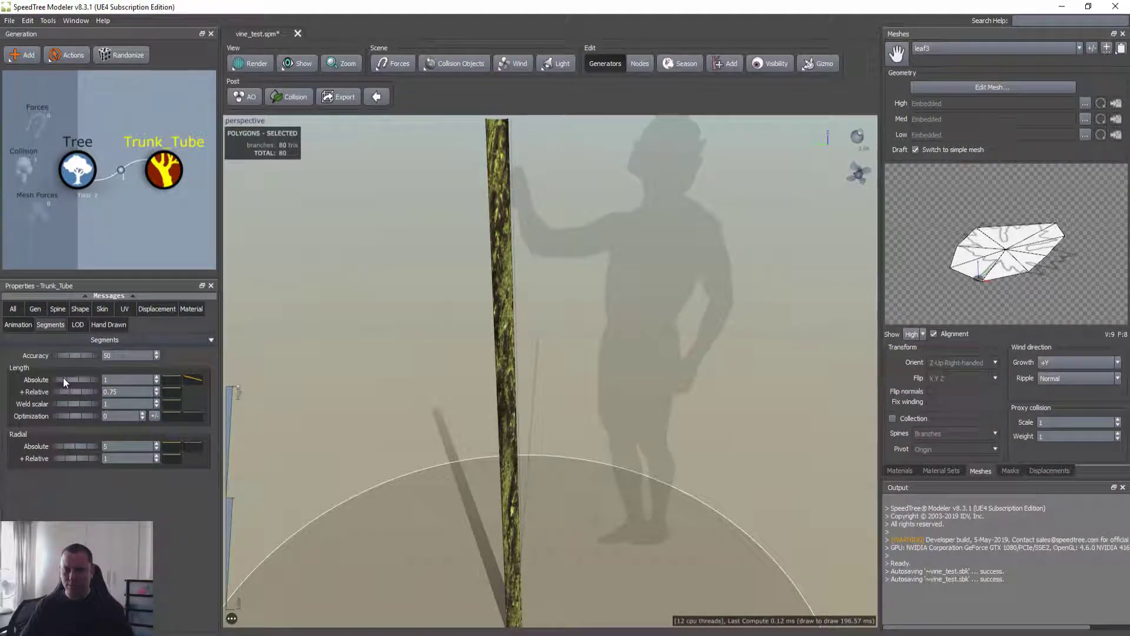
pyautogui.click(80, 309)
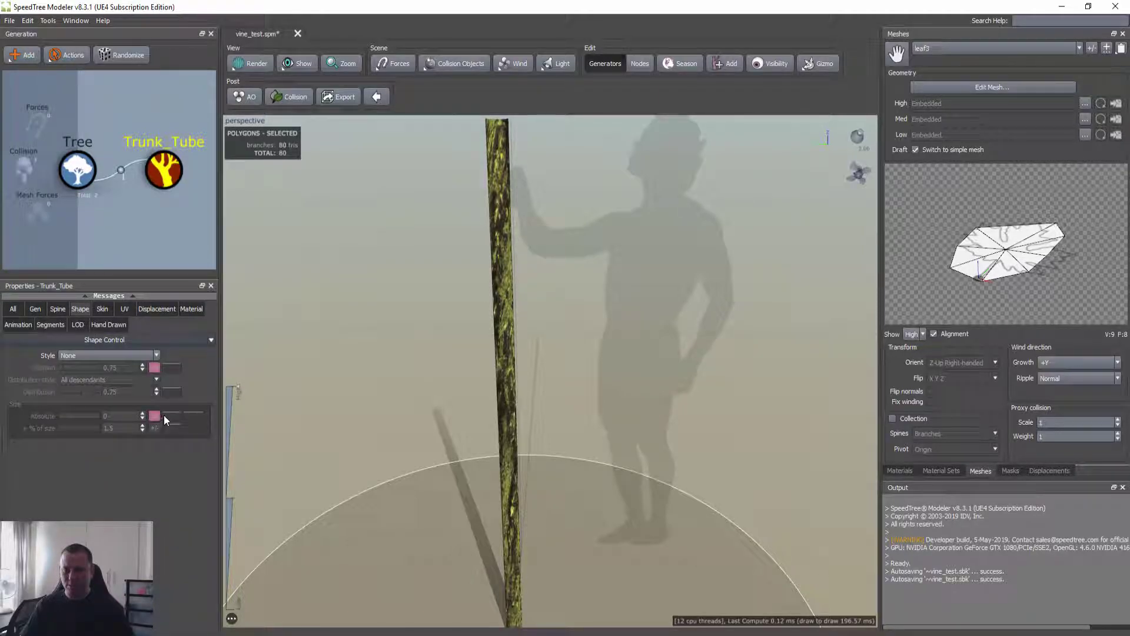
pyautogui.click(14, 312)
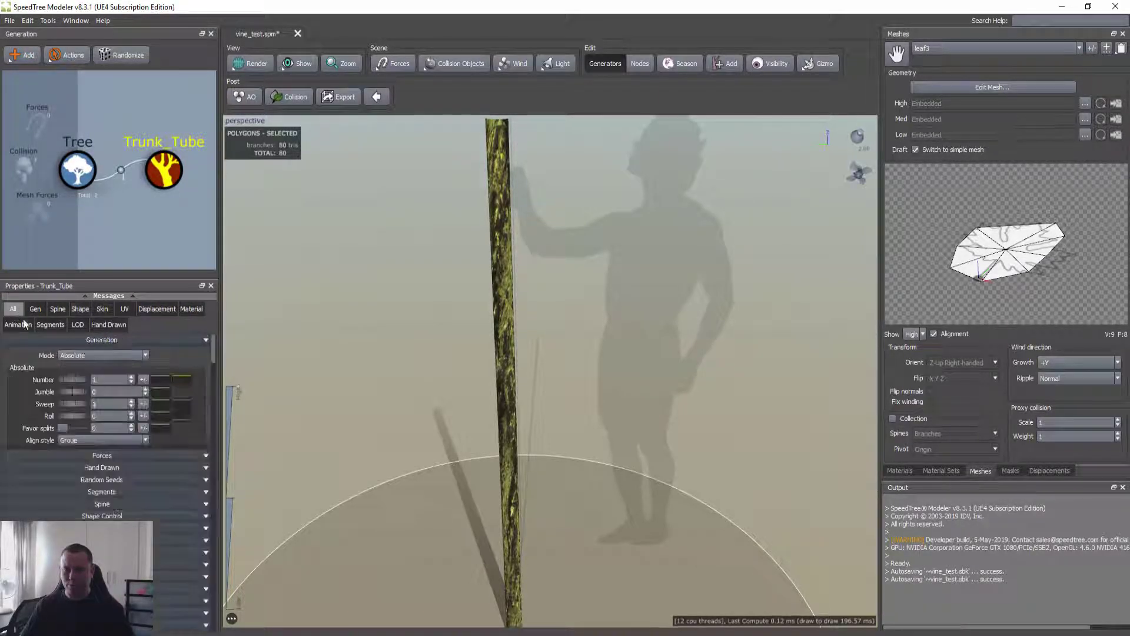
pyautogui.scroll(2, 190, 404)
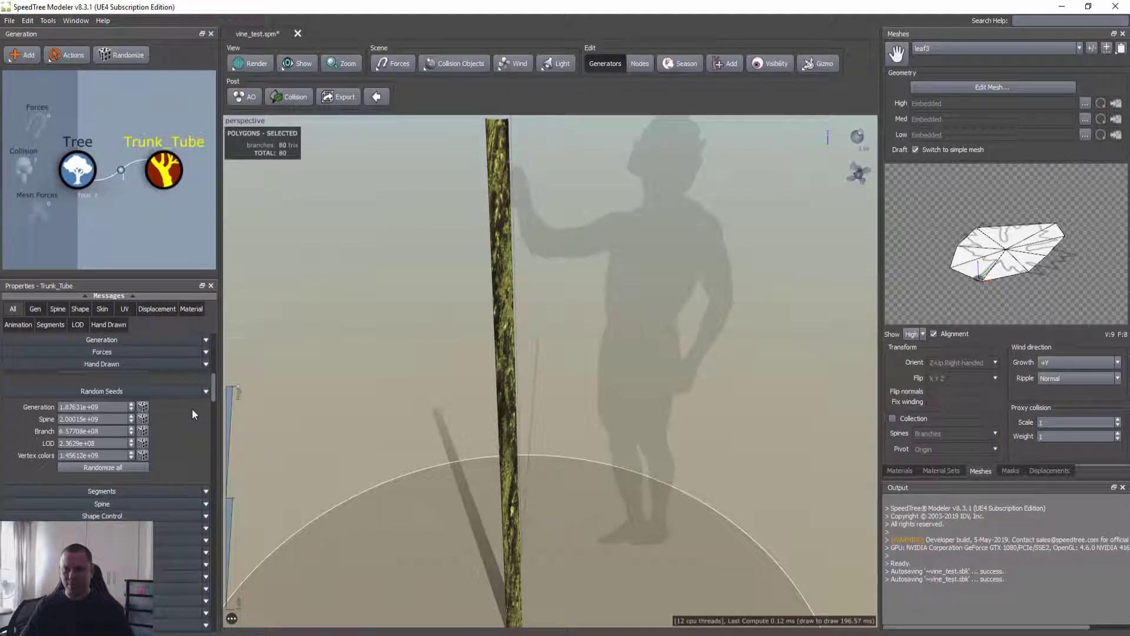
pyautogui.scroll(-4, 192, 415)
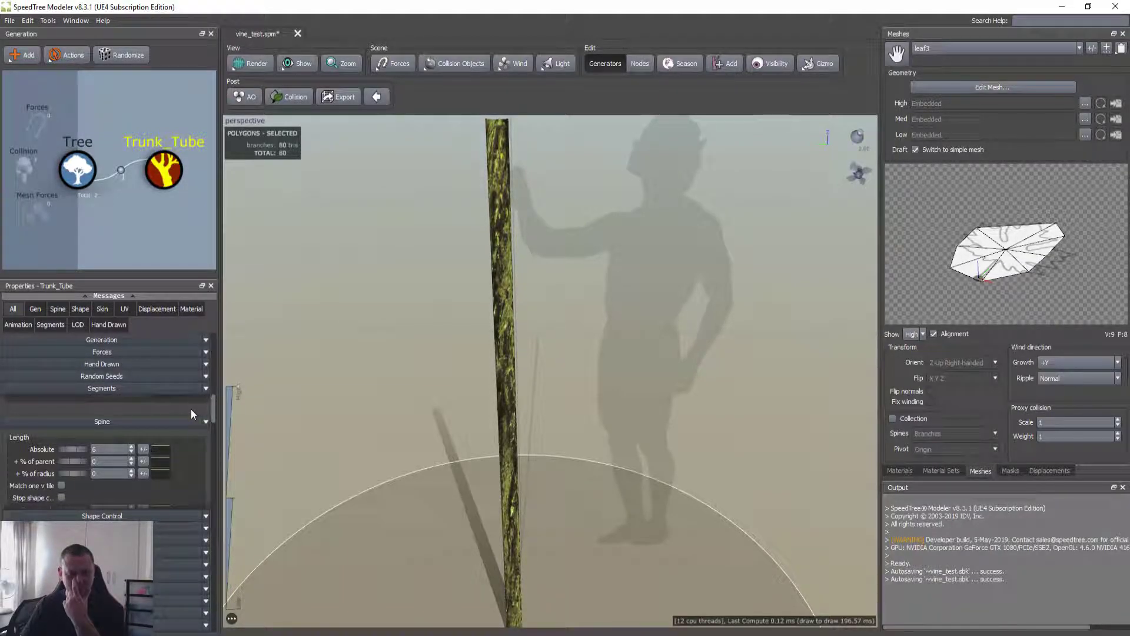
pyautogui.scroll(-5, 188, 412)
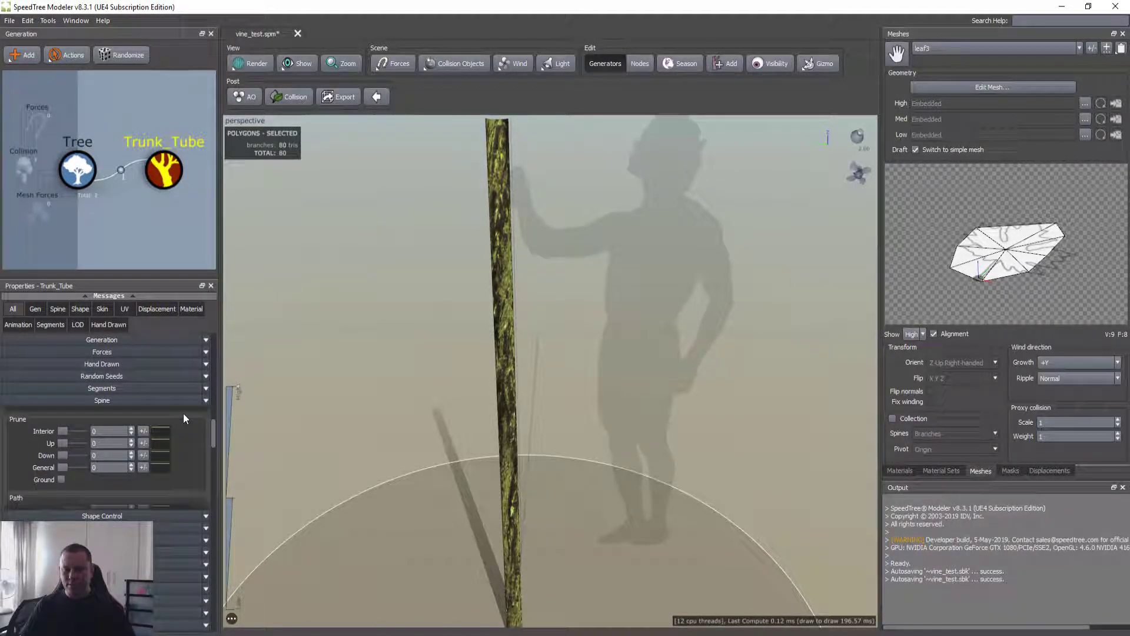
pyautogui.scroll(-3, 182, 415)
pyautogui.scroll(-2, 175, 430)
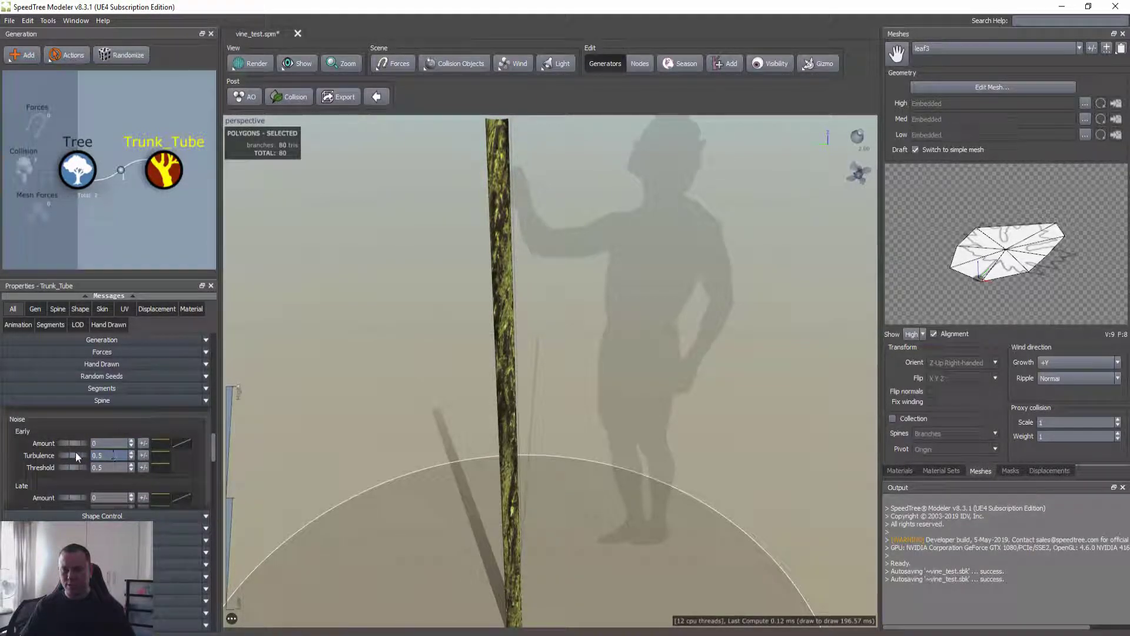
pyautogui.scroll(-1, 112, 458)
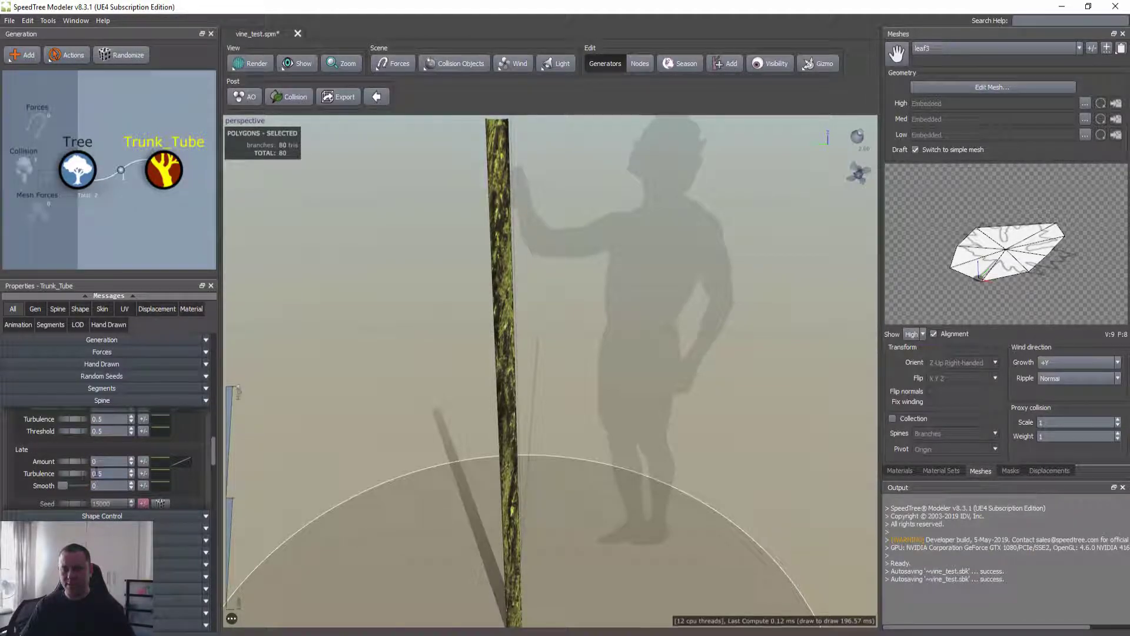
pyautogui.scroll(1, 106, 470)
# - Try out the early spine noise amount on the Trunk_Tube, and a late noise amount of 2.38
pyautogui.moveTo(67, 441)
pyautogui.mouseDown()
pyautogui.moveTo(98, 441)
pyautogui.moveTo(52, 439)
pyautogui.moveTo(96, 445)
pyautogui.moveTo(58, 447)
pyautogui.mouseUp()
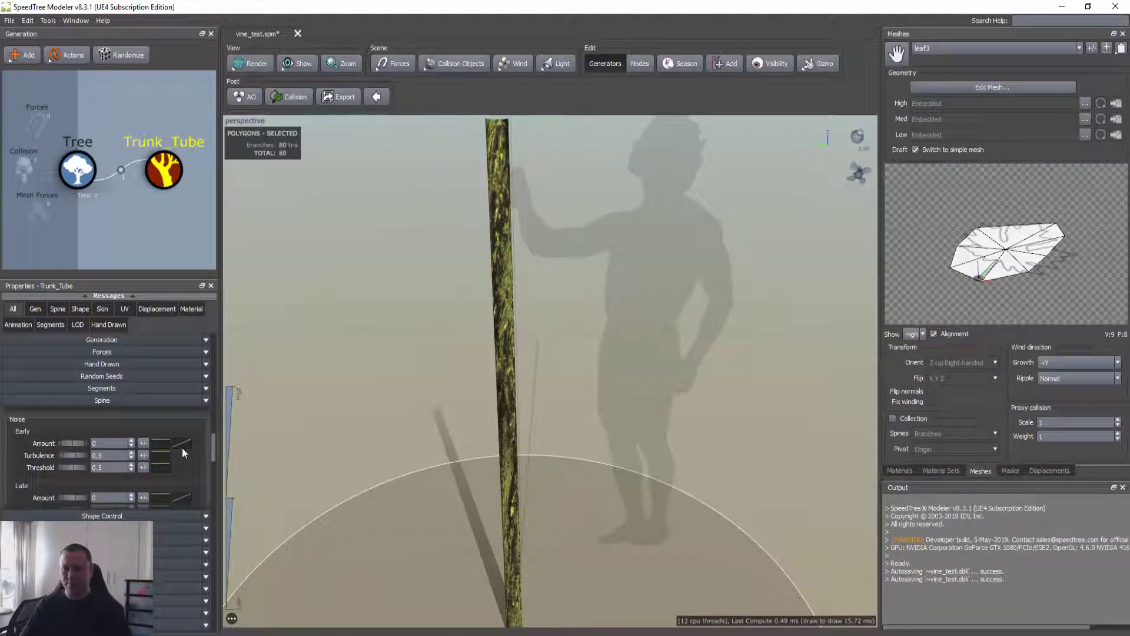
pyautogui.scroll(-1, 173, 449)
pyautogui.moveTo(65, 461); pyautogui.dragTo(443, 430)
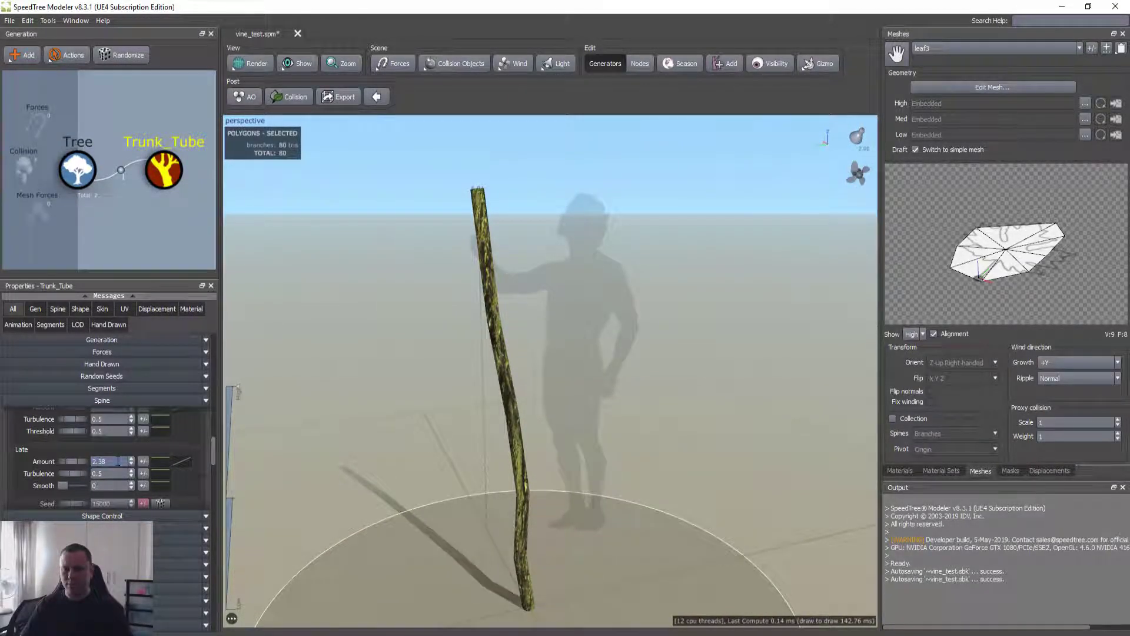
# - Reset the late spine noise amount to 0 and set its turbulence to 2
pyautogui.write('0')
pyautogui.press('Tab')
pyautogui.write('2')
pyautogui.press('Tab')
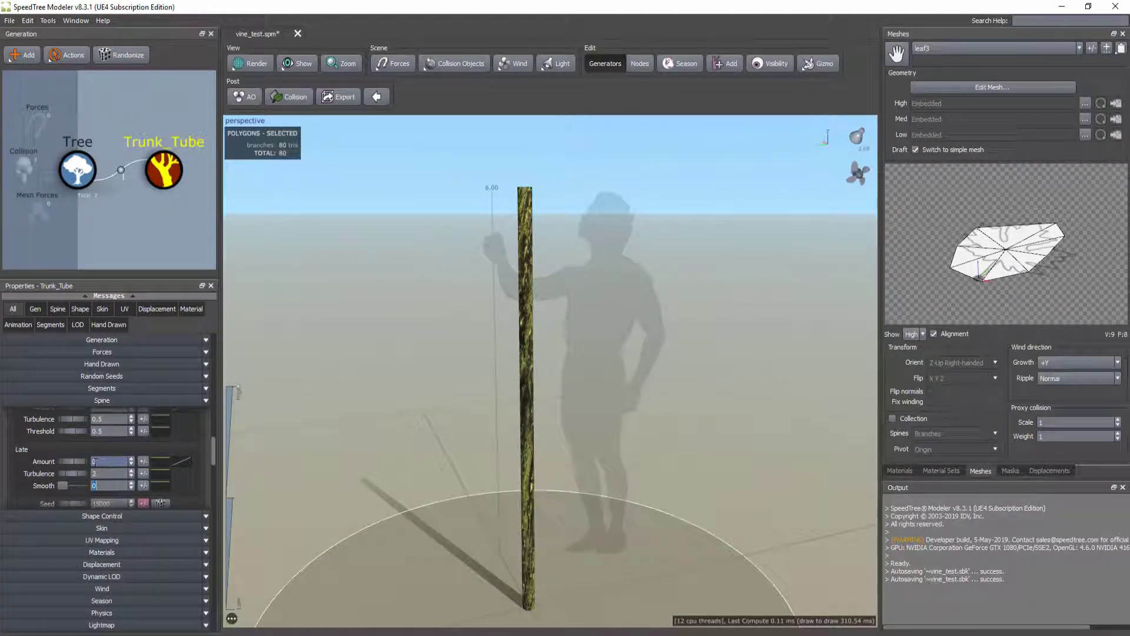
# - Try a late noise amount of 1.06, set it to 0.52 instead, and check the bent tube from different angles
pyautogui.moveTo(69, 461); pyautogui.dragTo(124, 462)
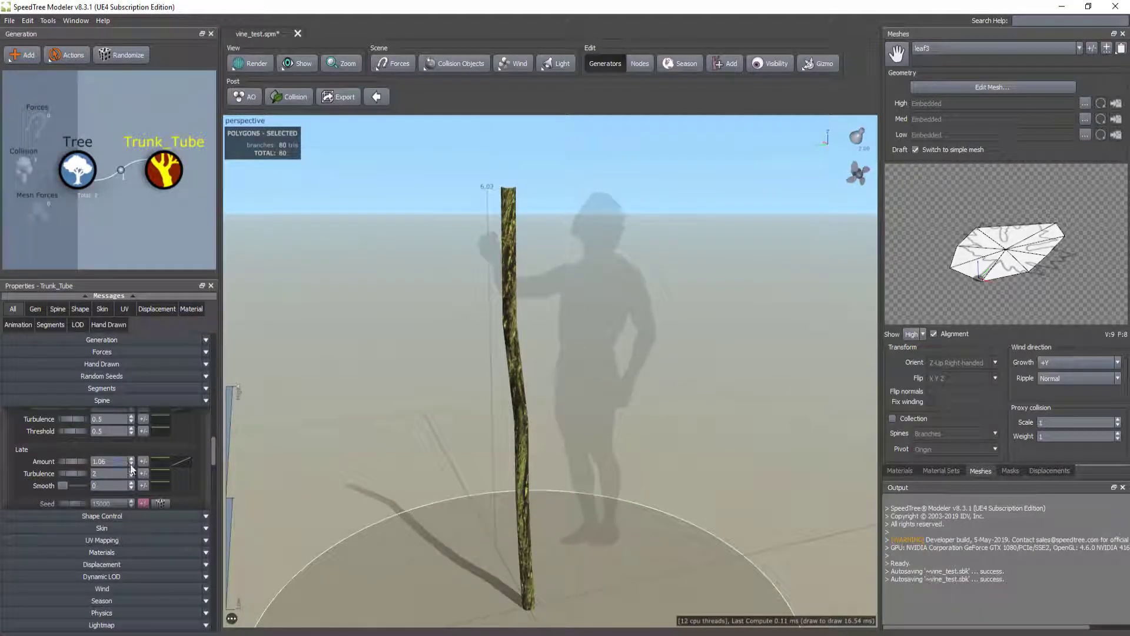
pyautogui.moveTo(429, 425); pyautogui.dragTo(464, 426)
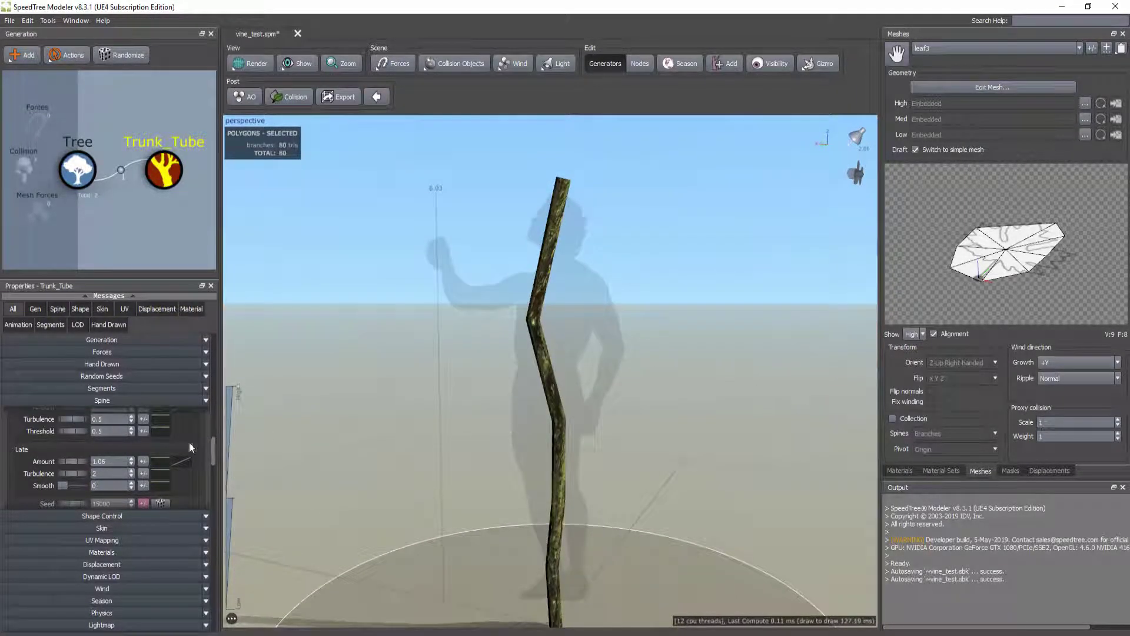
pyautogui.moveTo(73, 460); pyautogui.dragTo(40, 459)
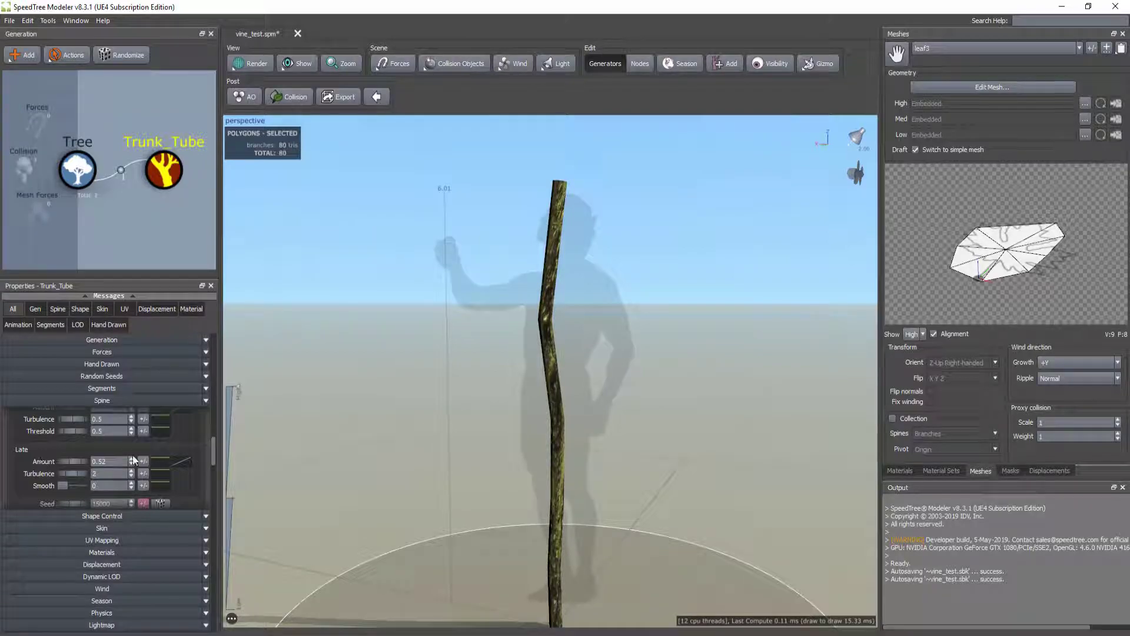
pyautogui.moveTo(542, 419); pyautogui.dragTo(425, 415)
# - Review the spine's break, path and orientation settings and return to the Trunk_Tube's generation settings
pyautogui.scroll(-3, 106, 465)
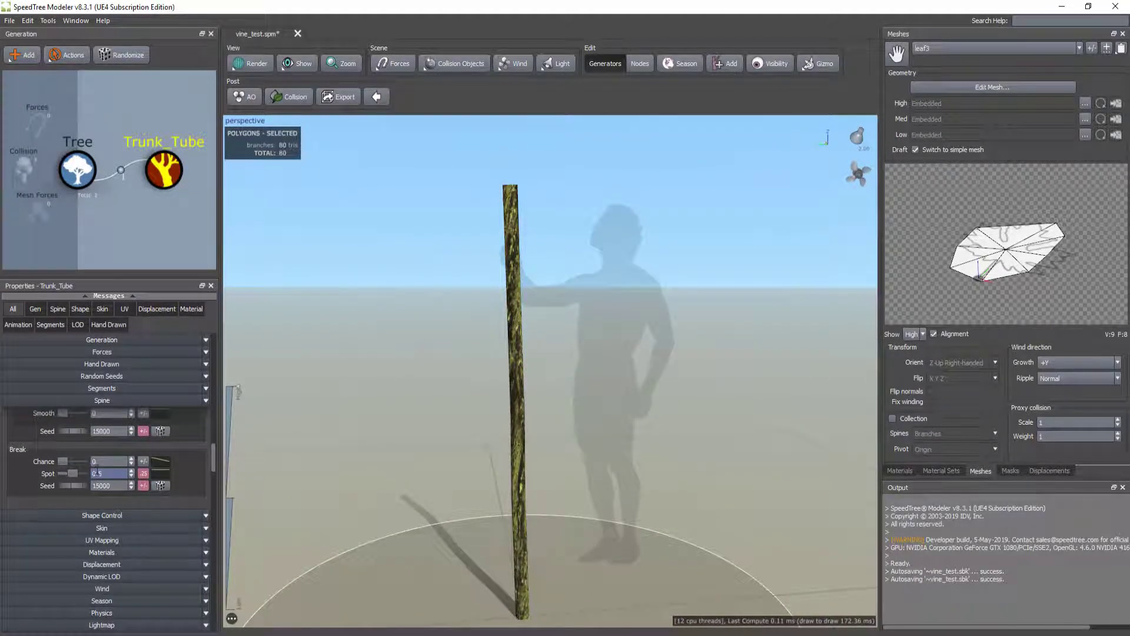
pyautogui.scroll(-3, 97, 473)
pyautogui.scroll(6, 97, 472)
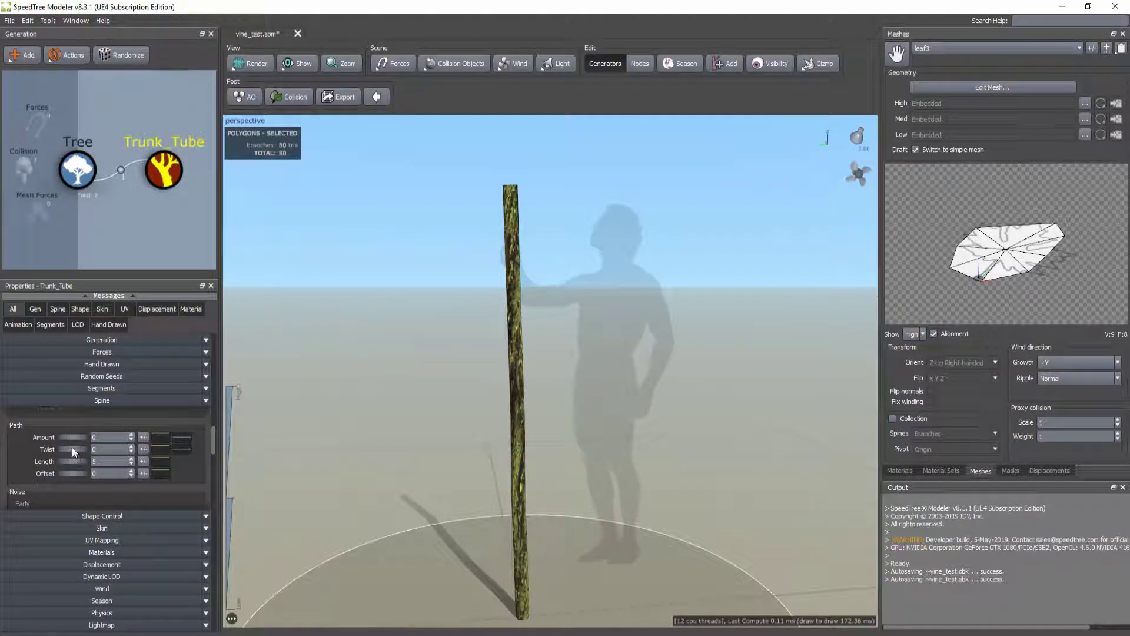
pyautogui.scroll(-3, 132, 478)
pyautogui.scroll(-2, 147, 462)
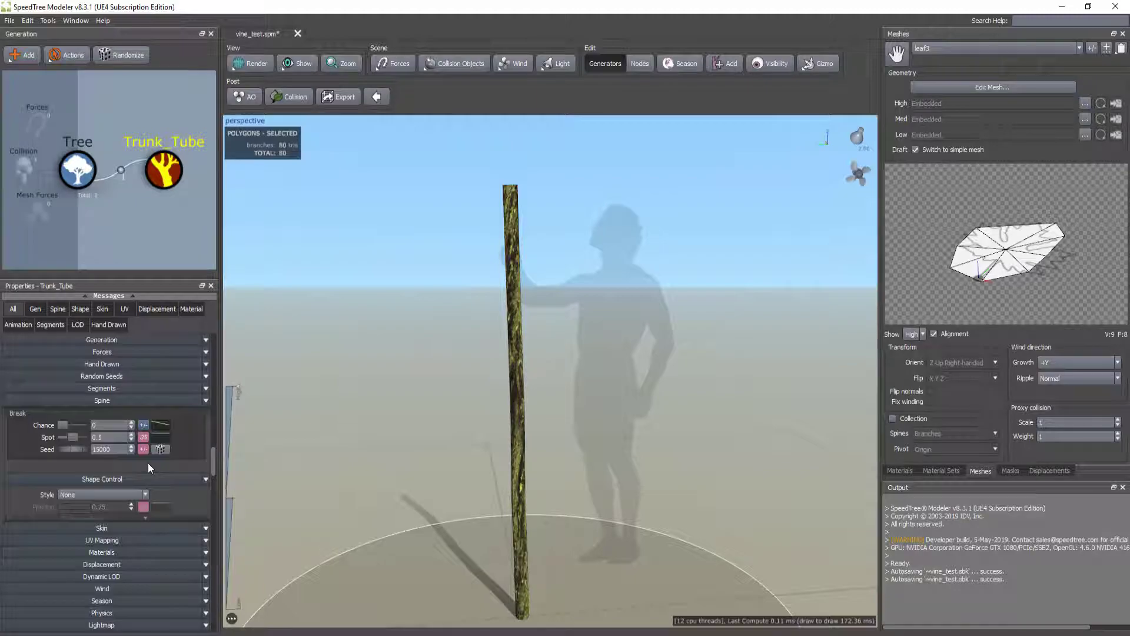
pyautogui.scroll(3, 147, 462)
pyautogui.scroll(4, 149, 462)
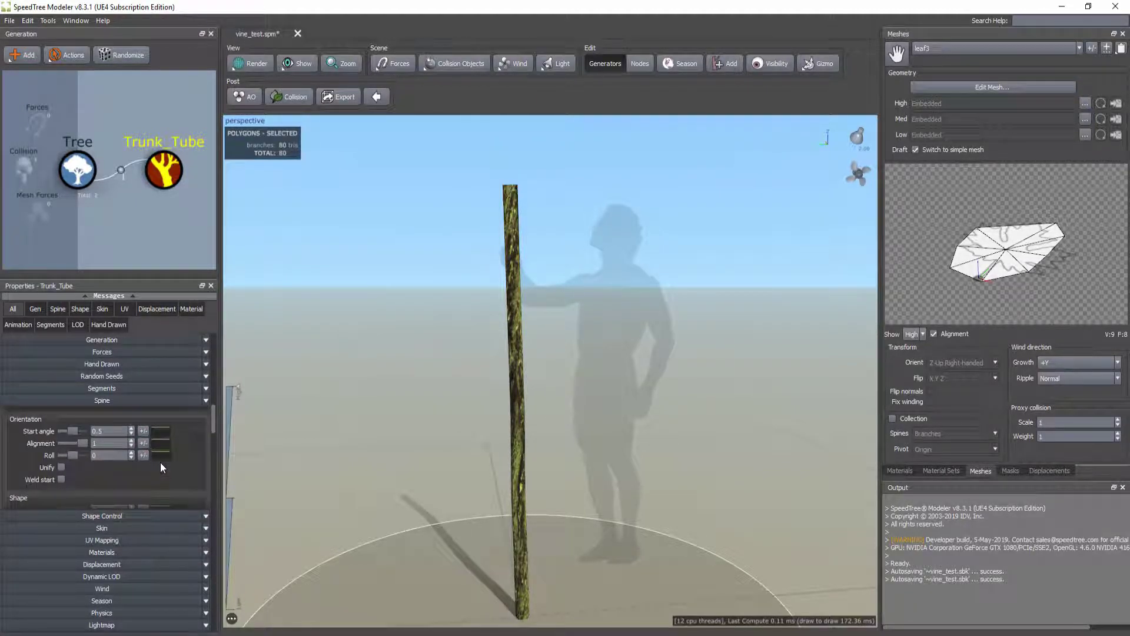
pyautogui.scroll(5, 161, 459)
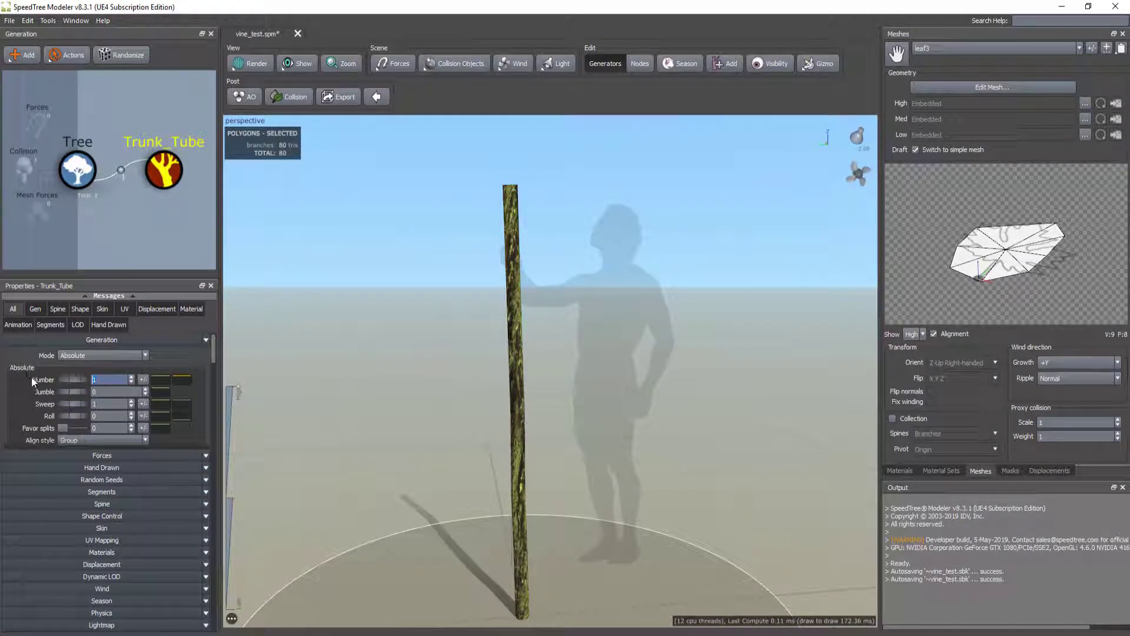
# - Set the Trunk_Tube's absolute generation number to 4 and check the cluster of trunks
pyautogui.write('4')
pyautogui.press('Return')
pyautogui.moveTo(321, 407)
pyautogui.mouseDown()
pyautogui.moveTo(505, 442)
pyautogui.moveTo(529, 433)
pyautogui.moveTo(538, 373)
pyautogui.moveTo(447, 391)
pyautogui.moveTo(330, 389)
pyautogui.mouseUp()
pyautogui.moveTo(72, 379)
pyautogui.mouseDown()
pyautogui.moveTo(41, 376)
pyautogui.moveTo(58, 378)
pyautogui.mouseUp()
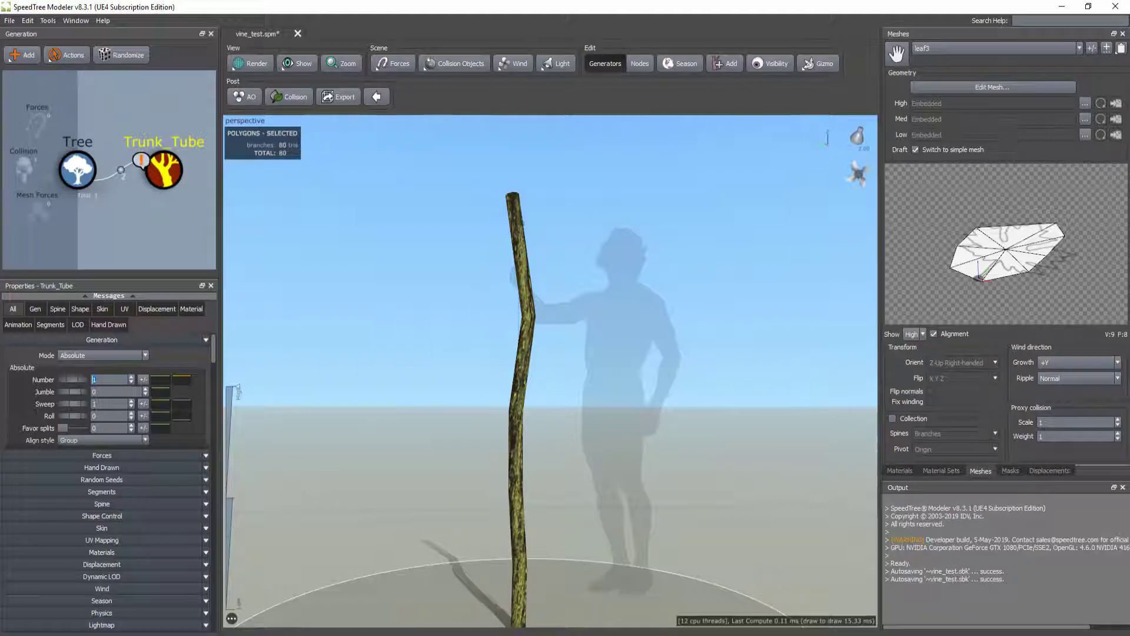
pyautogui.write('4')
pyautogui.press('Return')
pyautogui.moveTo(412, 389); pyautogui.dragTo(400, 488)
# - Try spreading the trunks apart with shared generation boundaries of 0.17 for first and 0.03 for last
pyautogui.scroll(-2, 69, 372)
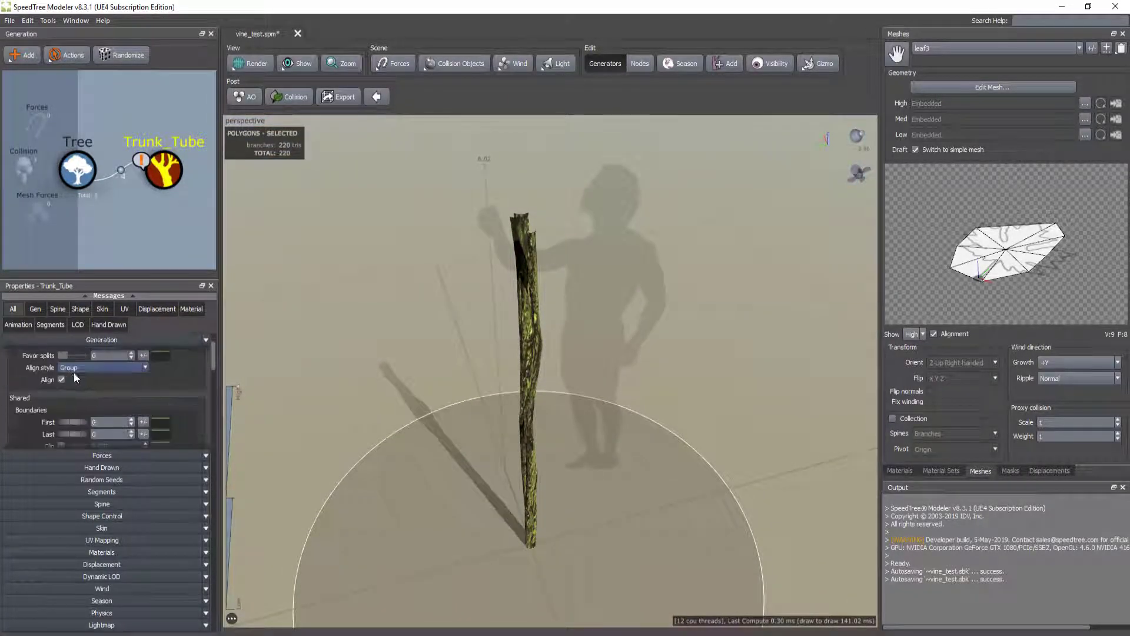
pyautogui.scroll(-1, 121, 433)
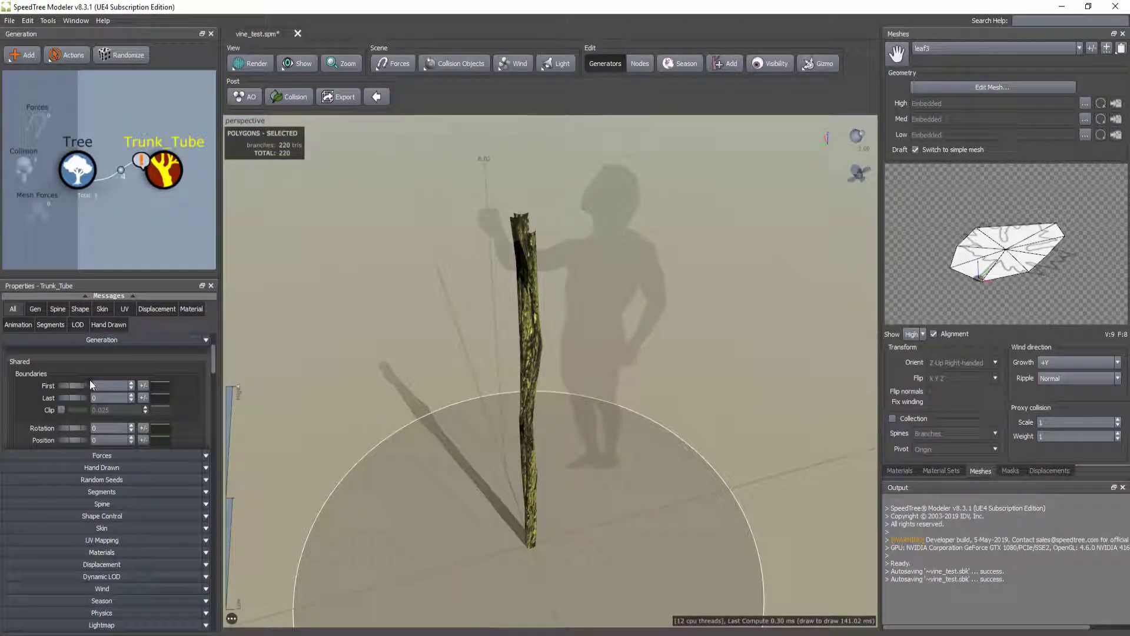
pyautogui.moveTo(72, 386); pyautogui.dragTo(85, 395)
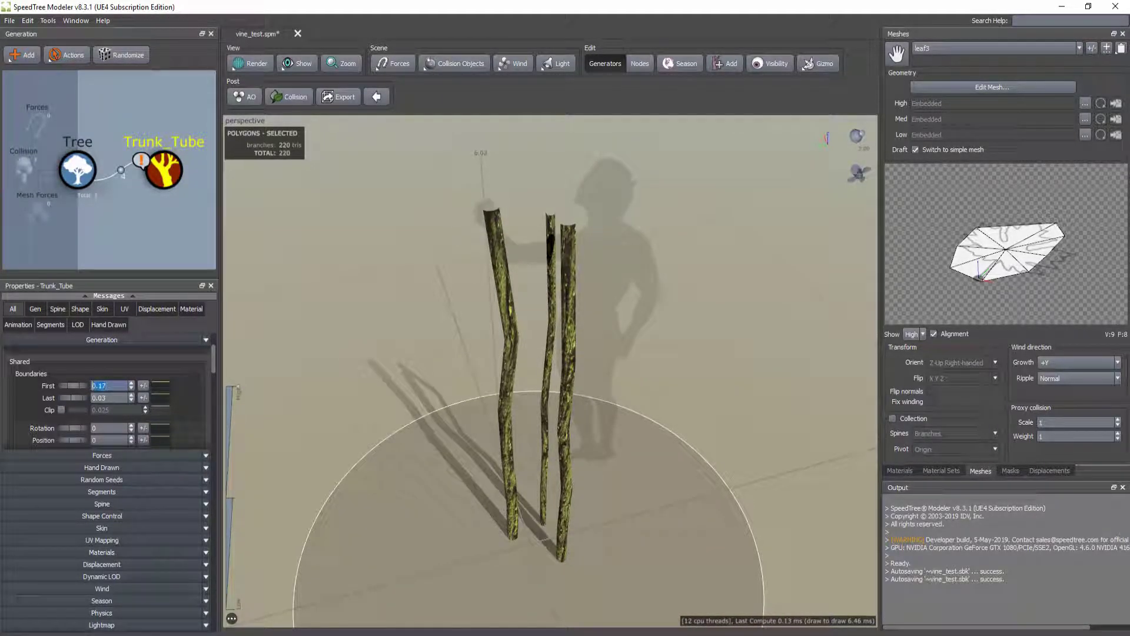
# - Set both the first and last generation boundaries to 0.01 and check the tightly grouped trunks from several angles
pyautogui.write('0.01')
pyautogui.press('Tab')
pyautogui.write('0.01')
pyautogui.press('Return')
pyautogui.moveTo(224, 369); pyautogui.dragTo(251, 356)
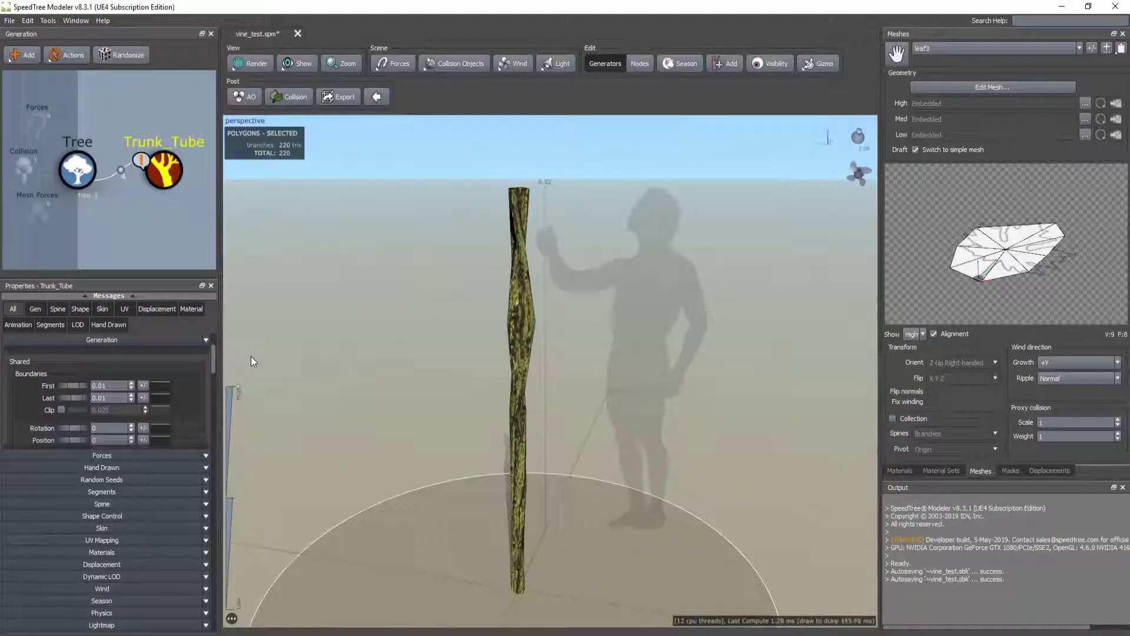
pyautogui.moveTo(410, 360); pyautogui.dragTo(127, 347)
# - Set the twist in the Trunk_Tube's spine shape to 2
pyautogui.scroll(-10, 170, 397)
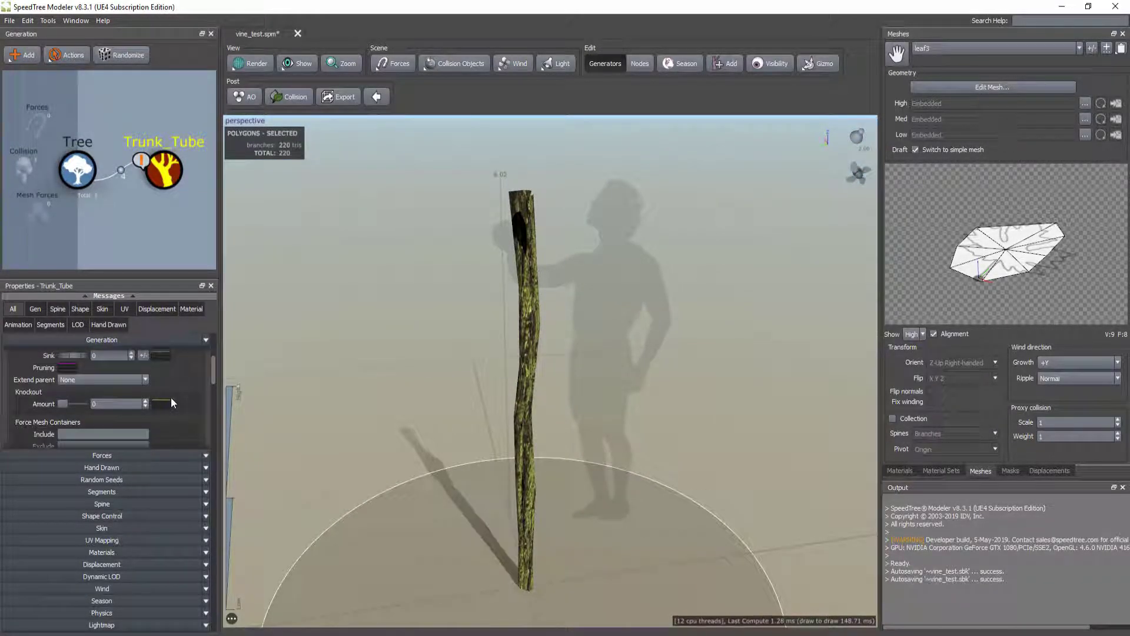
pyautogui.scroll(-5, 183, 399)
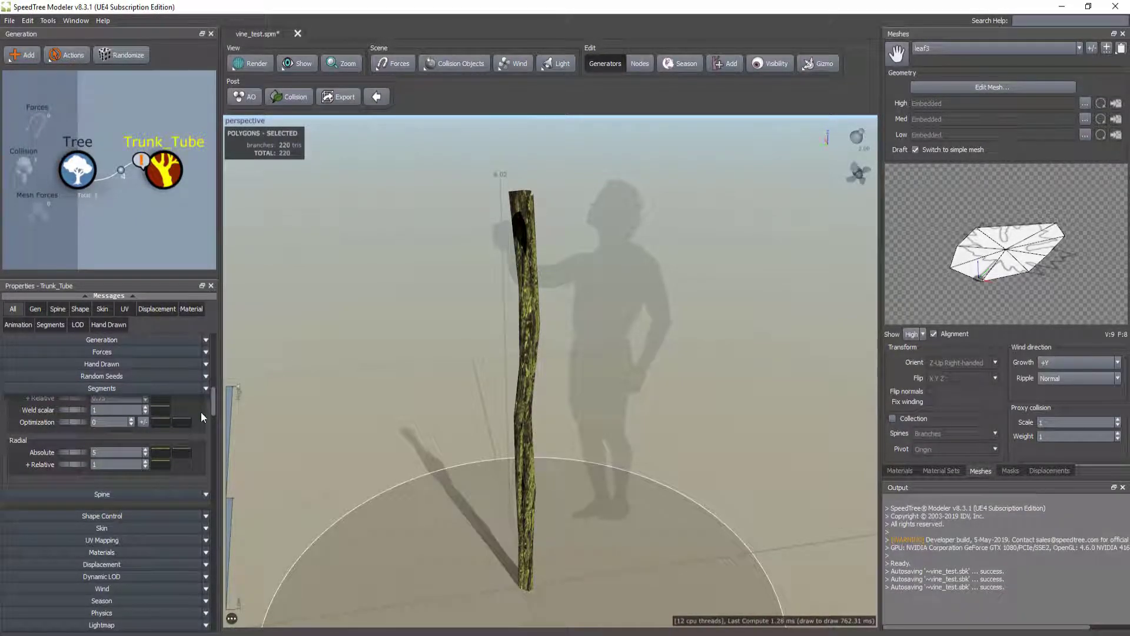
pyautogui.scroll(-1, 191, 407)
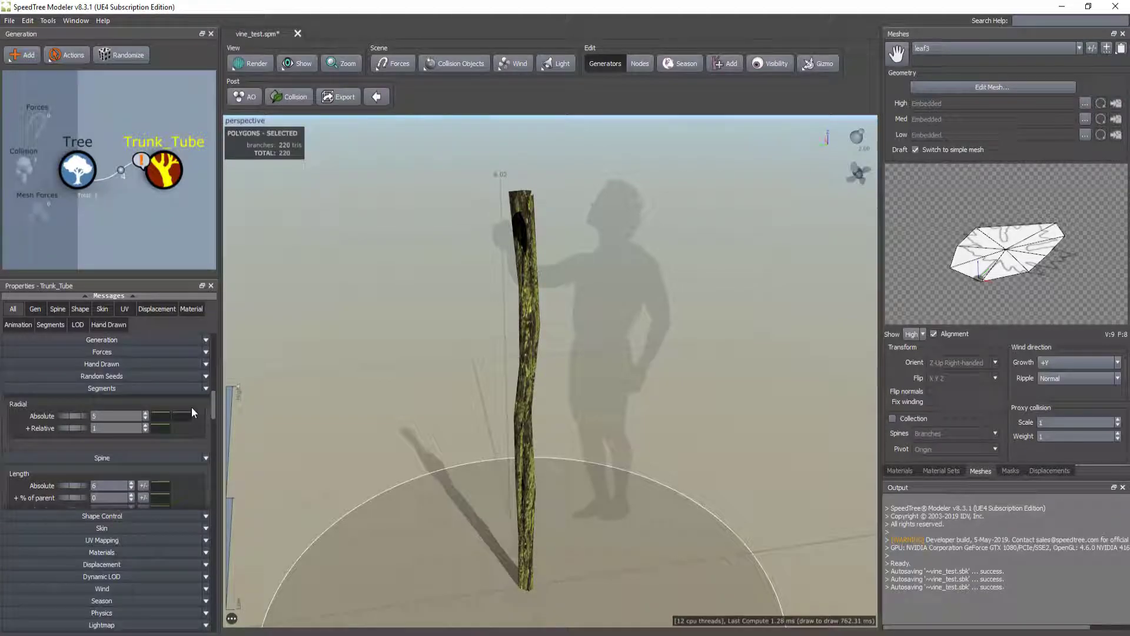
pyautogui.scroll(-2, 193, 418)
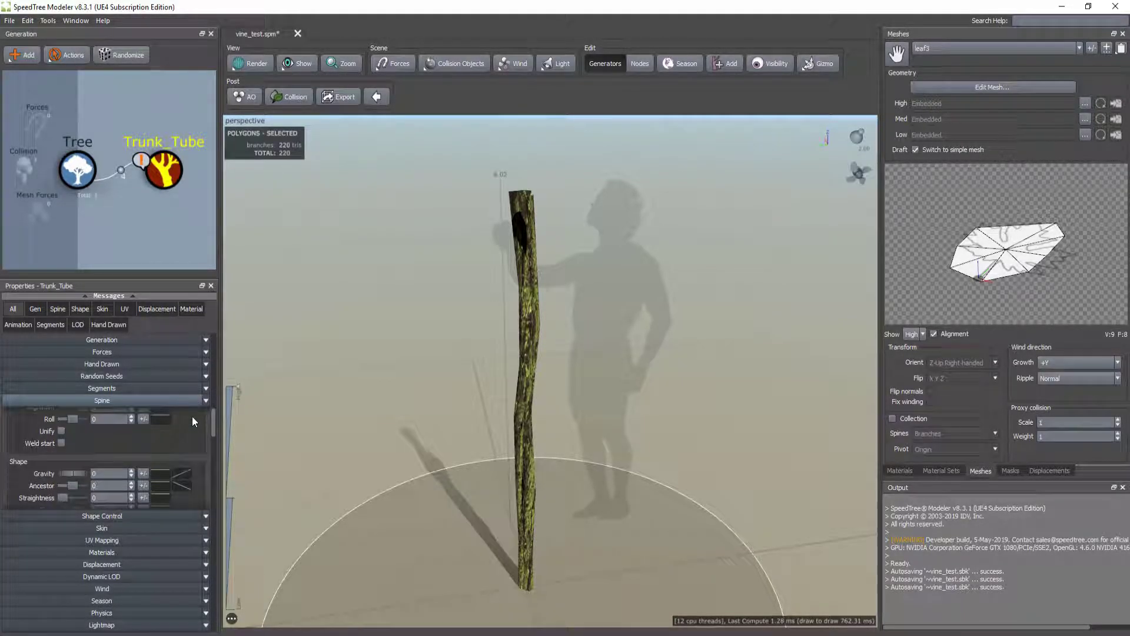
pyautogui.scroll(-2, 191, 416)
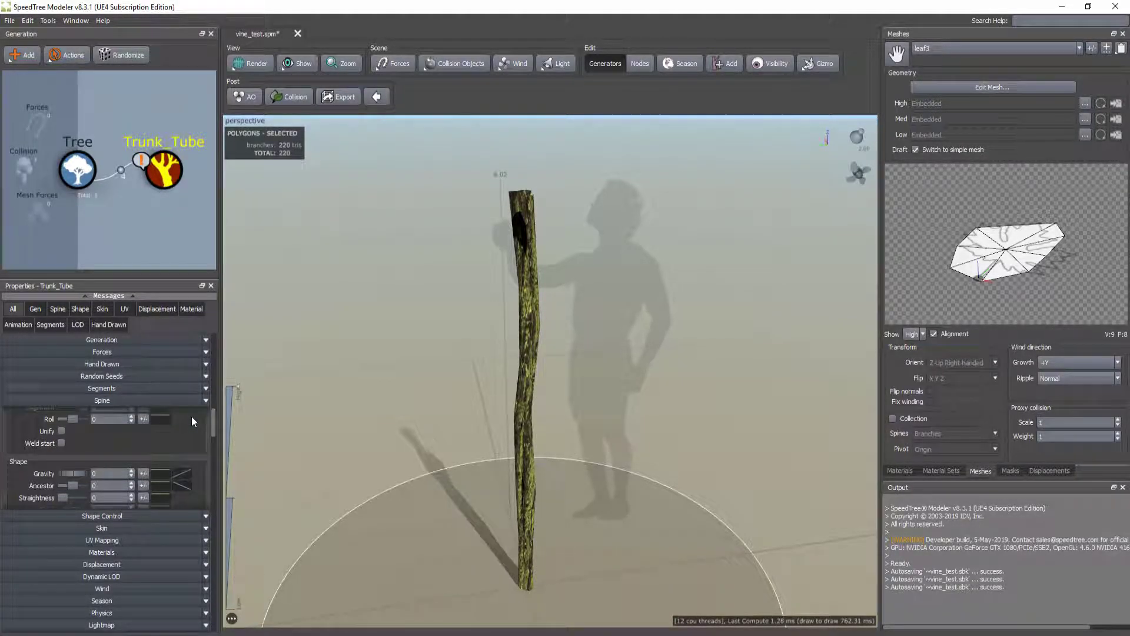
pyautogui.moveTo(63, 474); pyautogui.dragTo(120, 475)
pyautogui.write('1')
pyautogui.press('Return')
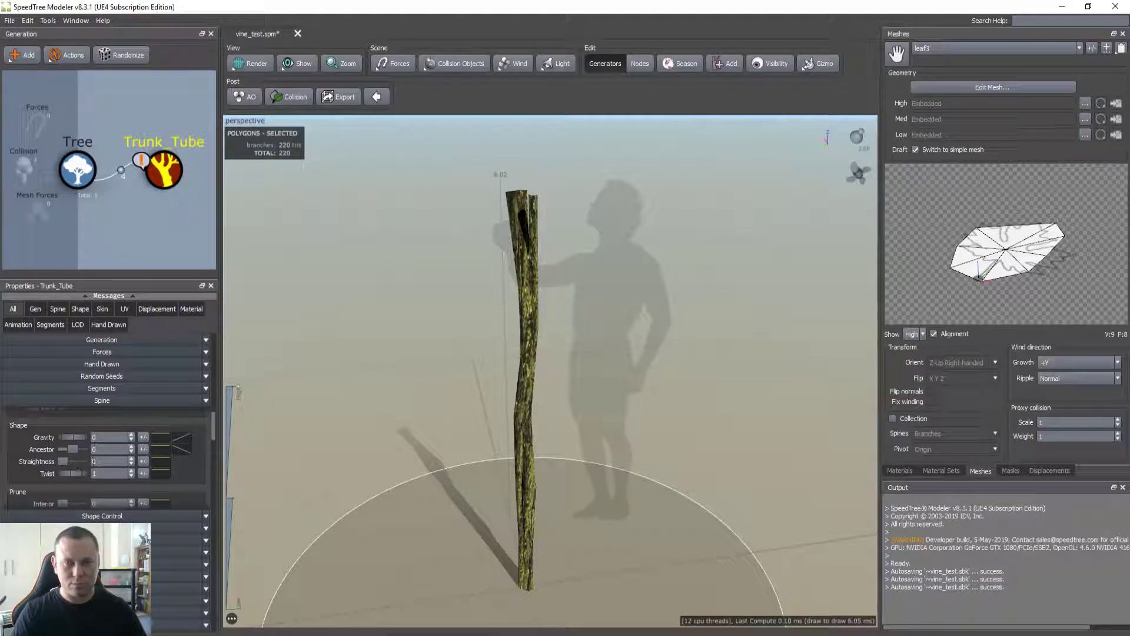
pyautogui.moveTo(68, 471); pyautogui.dragTo(69, 467)
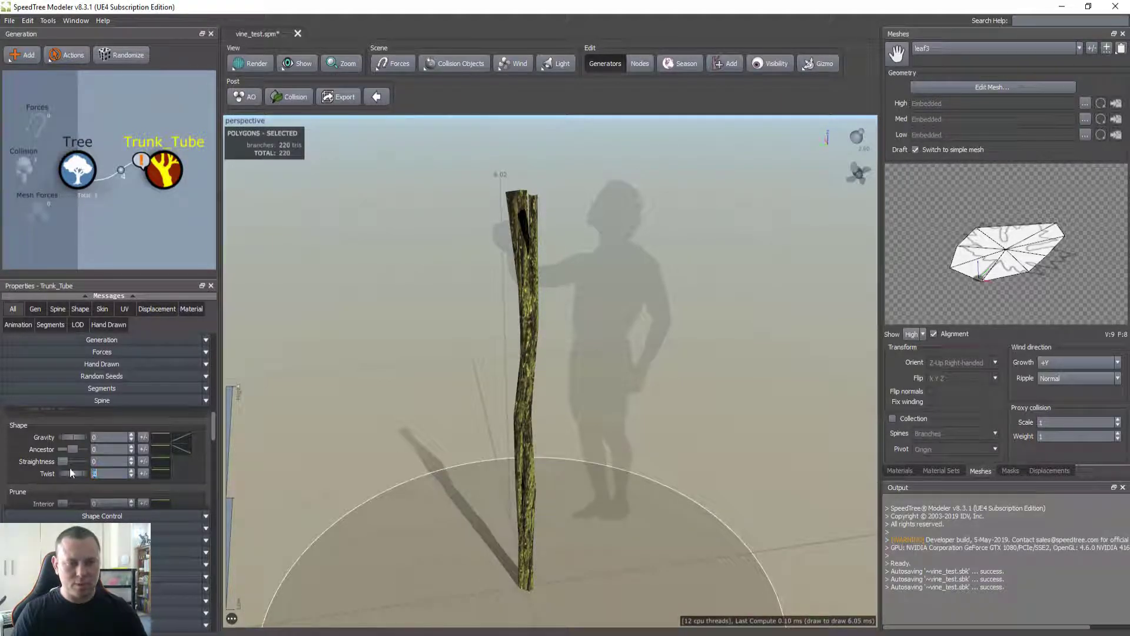
# - Give the spine twist a variance of 0.3, check the trunks, and deselect the Trunk_Tube
pyautogui.click(143, 473)
pyautogui.write('.3')
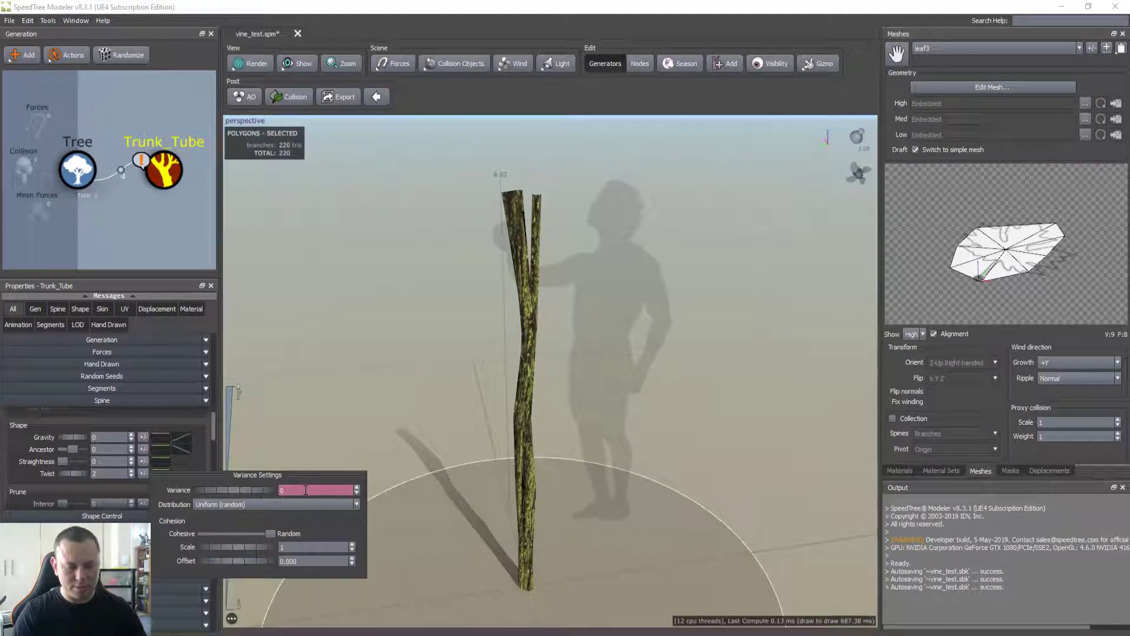
pyautogui.press('Return')
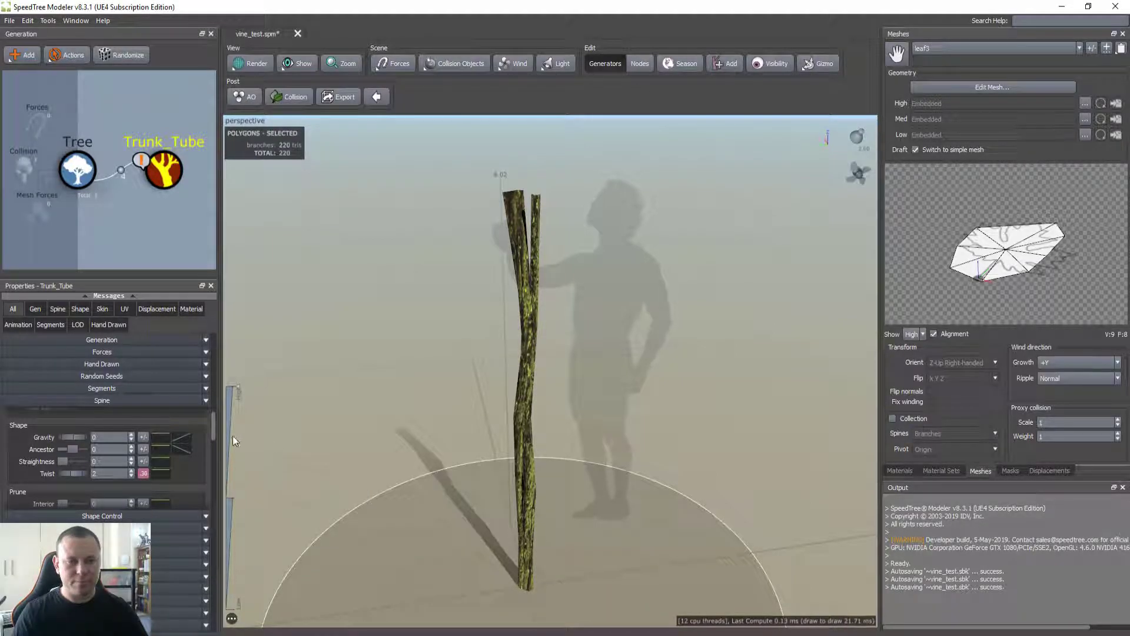
pyautogui.moveTo(418, 417); pyautogui.dragTo(445, 403)
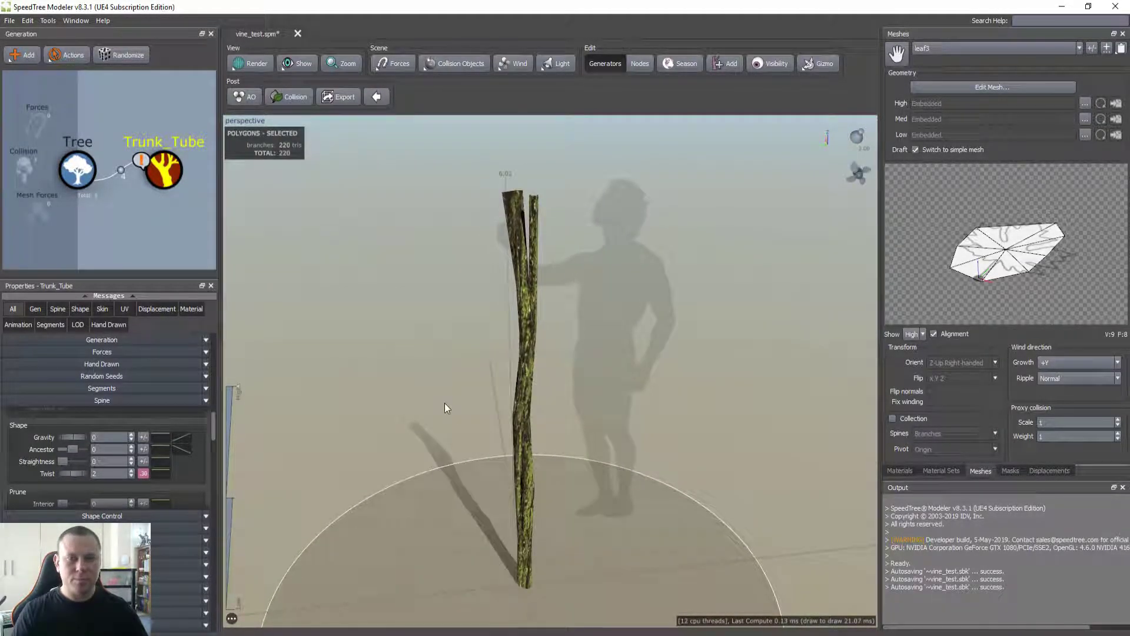
pyautogui.click(443, 403)
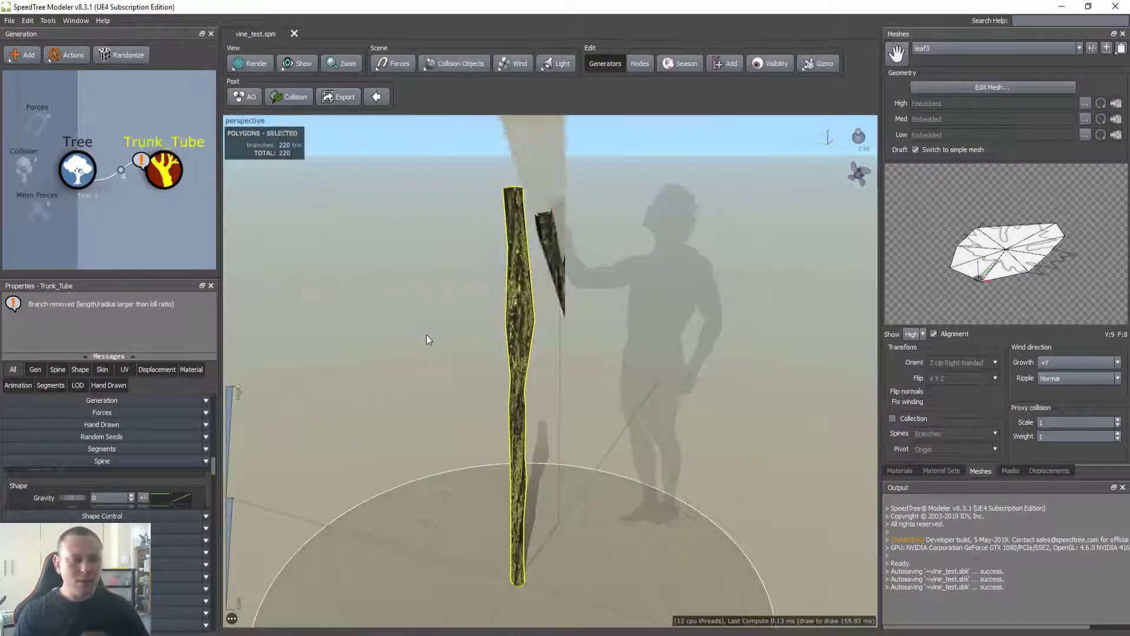
# - Select the Trunk_Tube, examine its trunks from several angles, and look through its properties with the messages area shrunk
pyautogui.moveTo(425, 334); pyautogui.dragTo(376, 336)
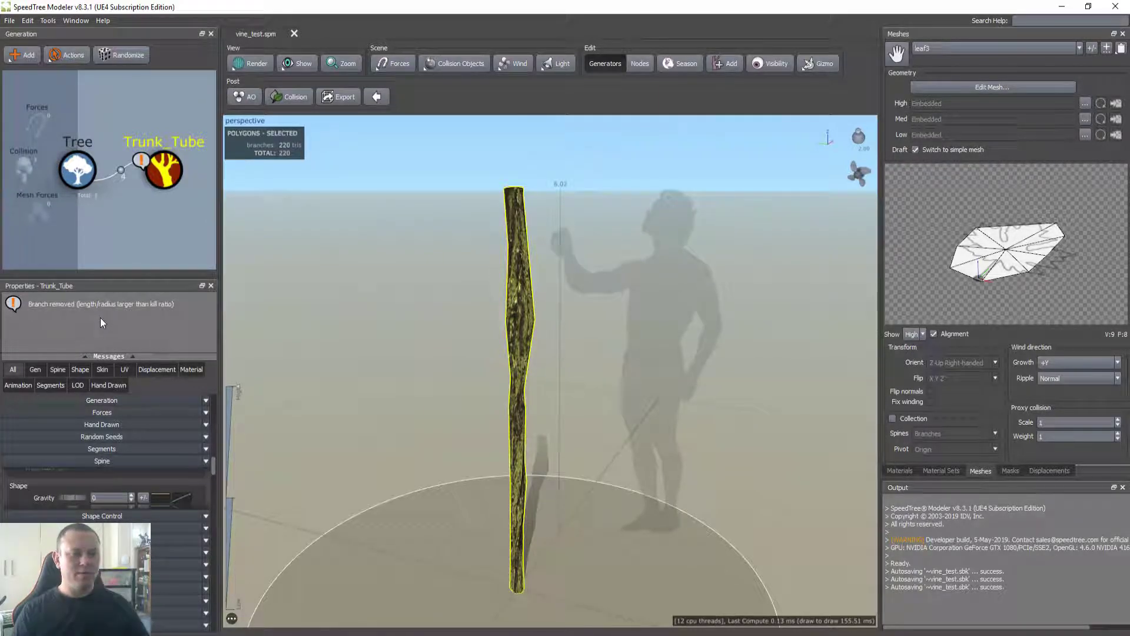
pyautogui.moveTo(303, 337); pyautogui.dragTo(444, 359)
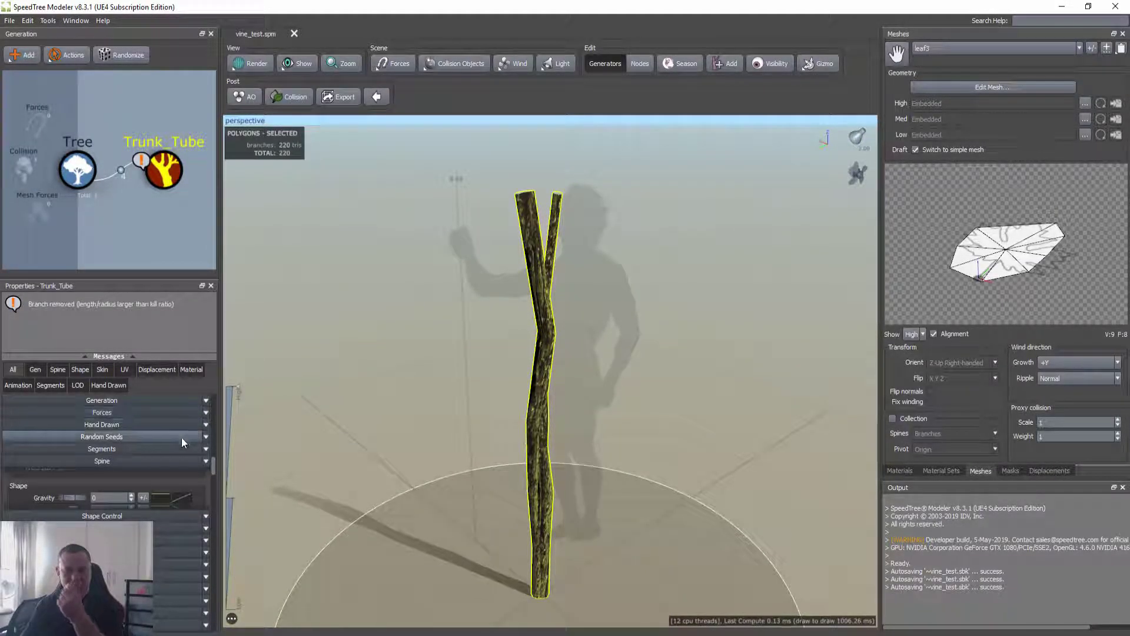
pyautogui.moveTo(451, 351); pyautogui.dragTo(461, 314)
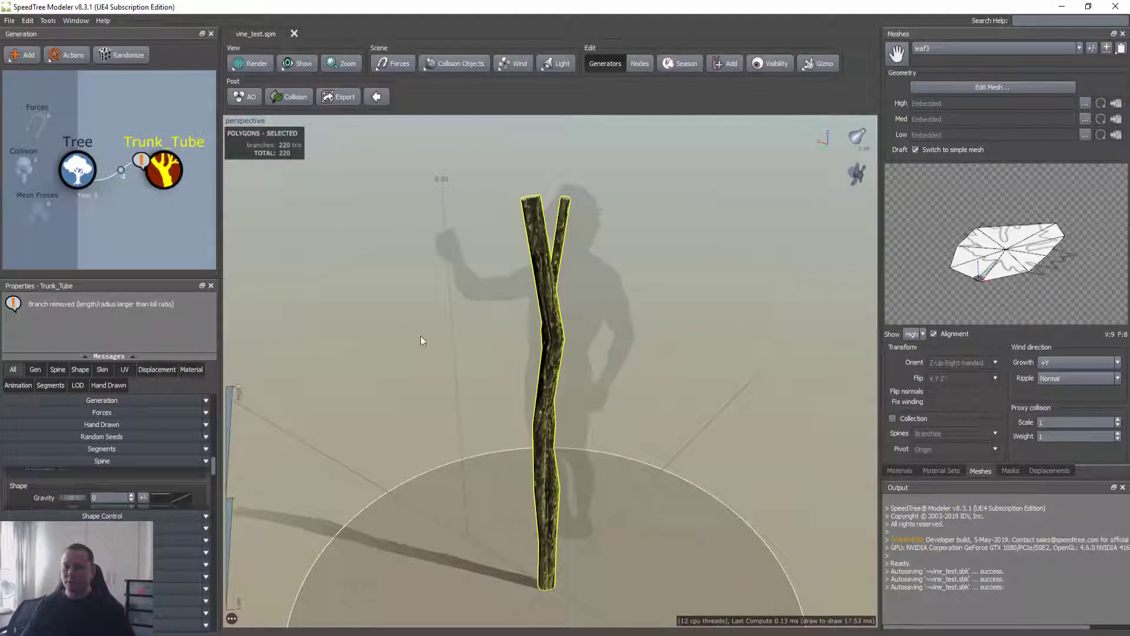
pyautogui.scroll(-4, 179, 472)
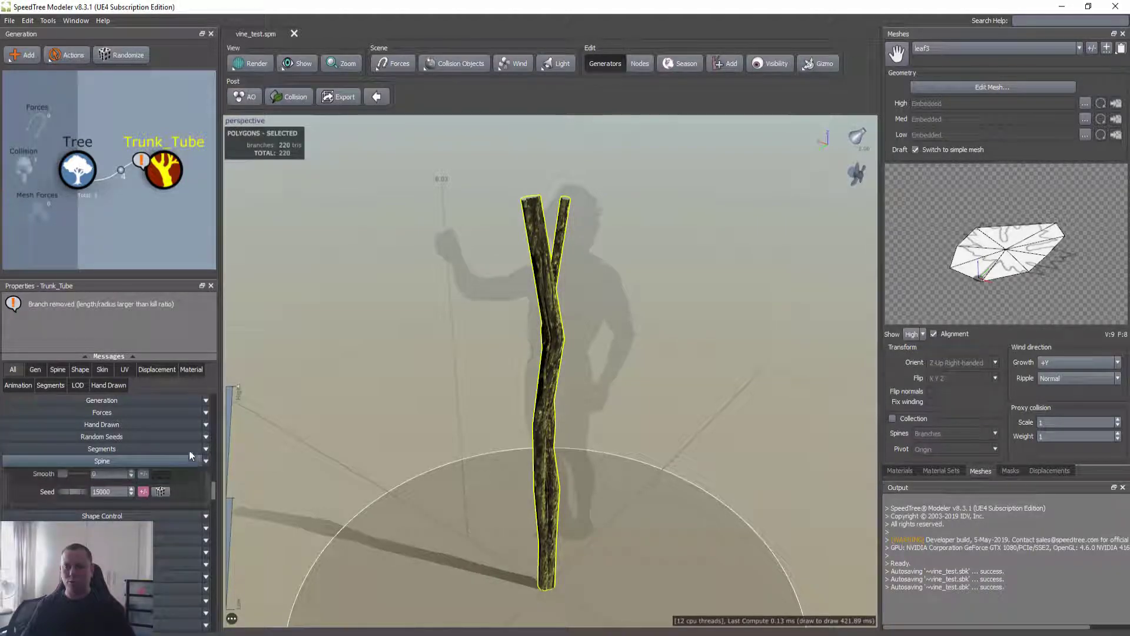
pyautogui.click(198, 459)
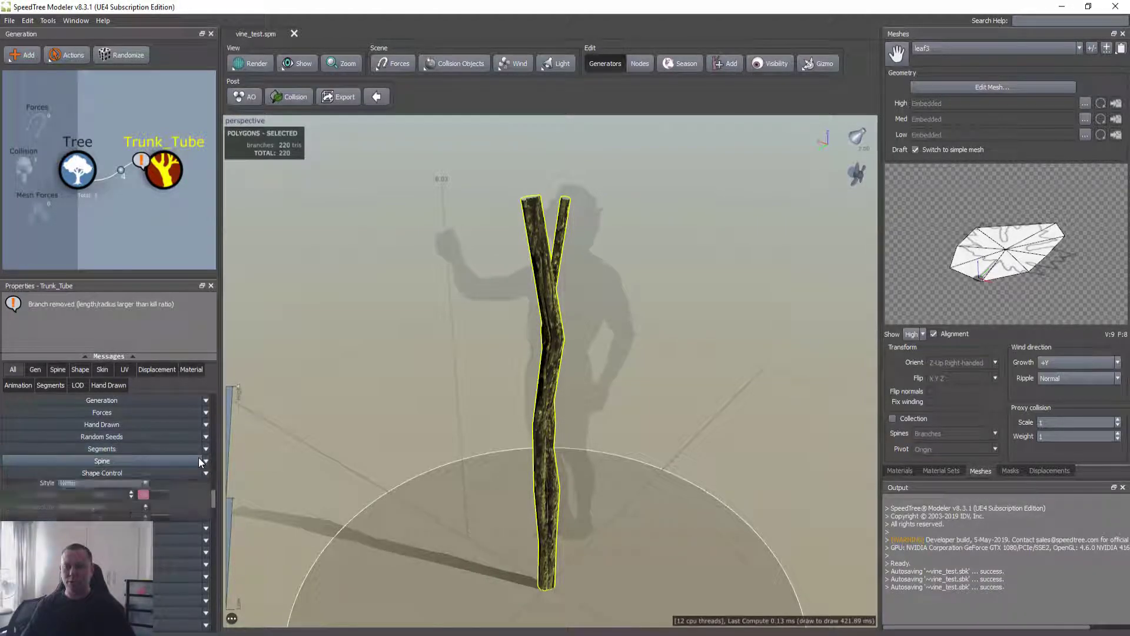
pyautogui.click(14, 369)
pyautogui.scroll(-10, 190, 439)
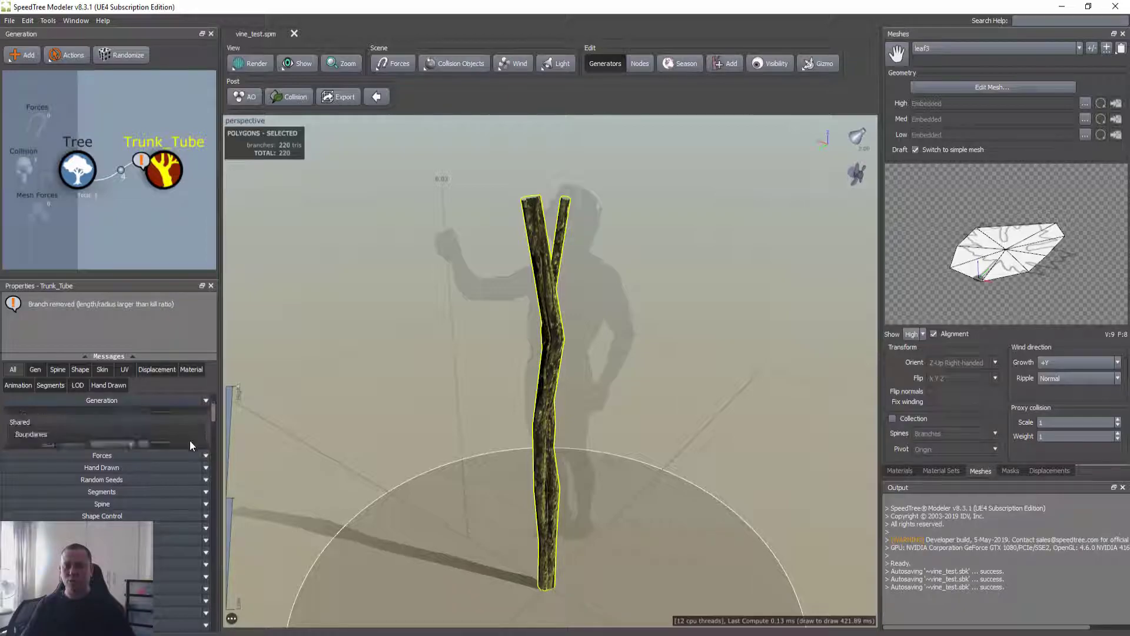
pyautogui.scroll(-3, 189, 478)
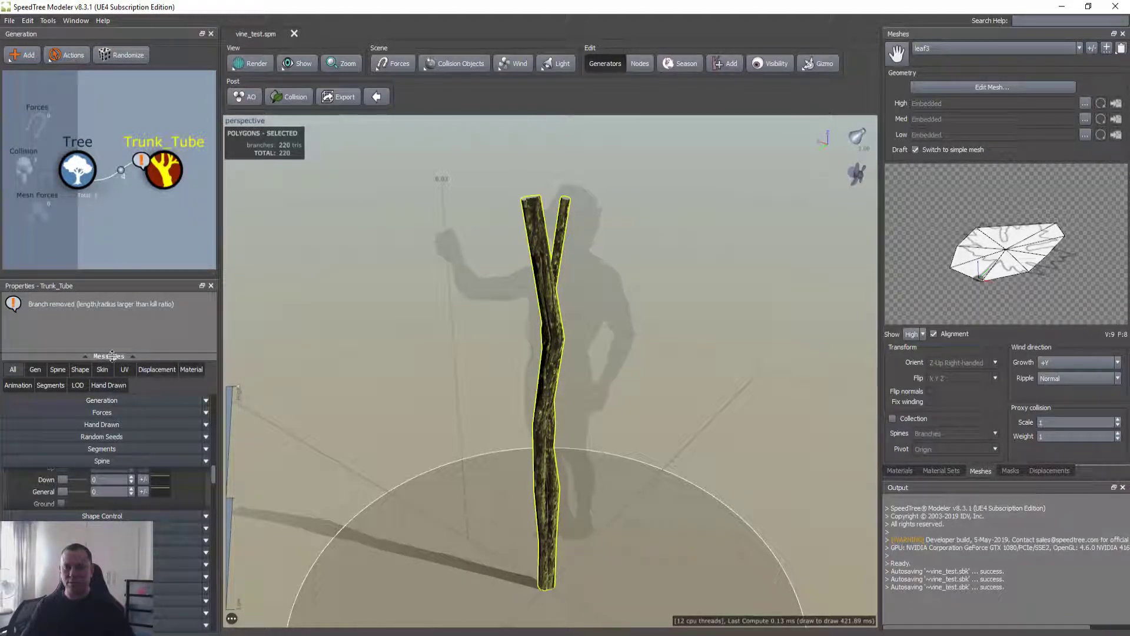
pyautogui.moveTo(112, 344); pyautogui.dragTo(111, 283)
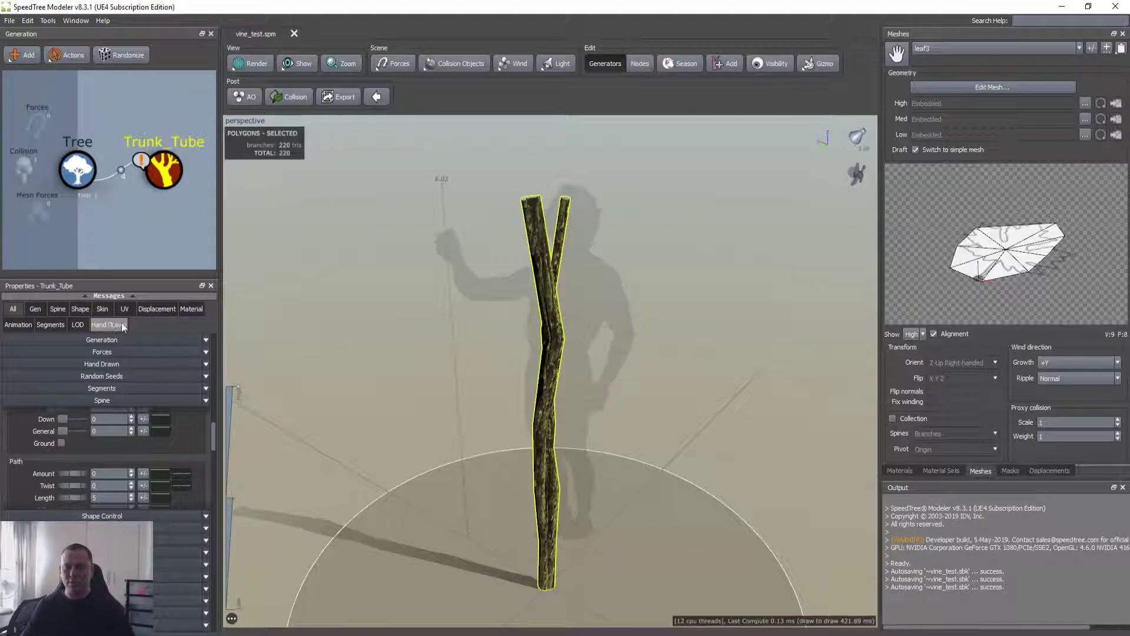
# - Set the variance of the Trunk_Tube's absolute skin radius to 0
pyautogui.scroll(3, 182, 435)
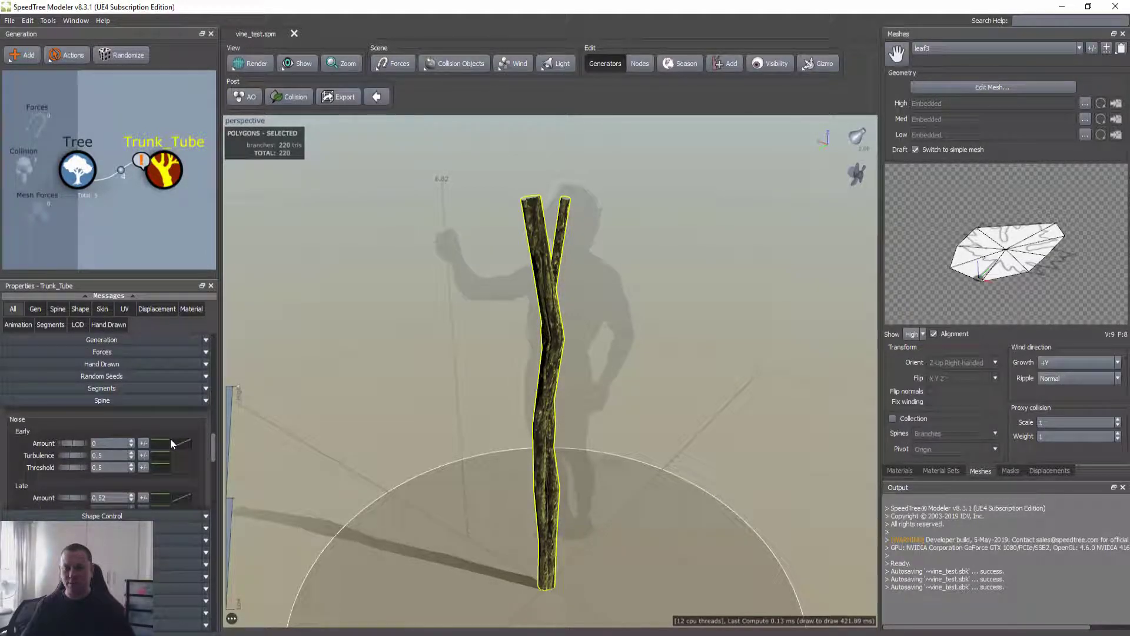
pyautogui.scroll(-3, 171, 437)
pyautogui.scroll(-5, 170, 439)
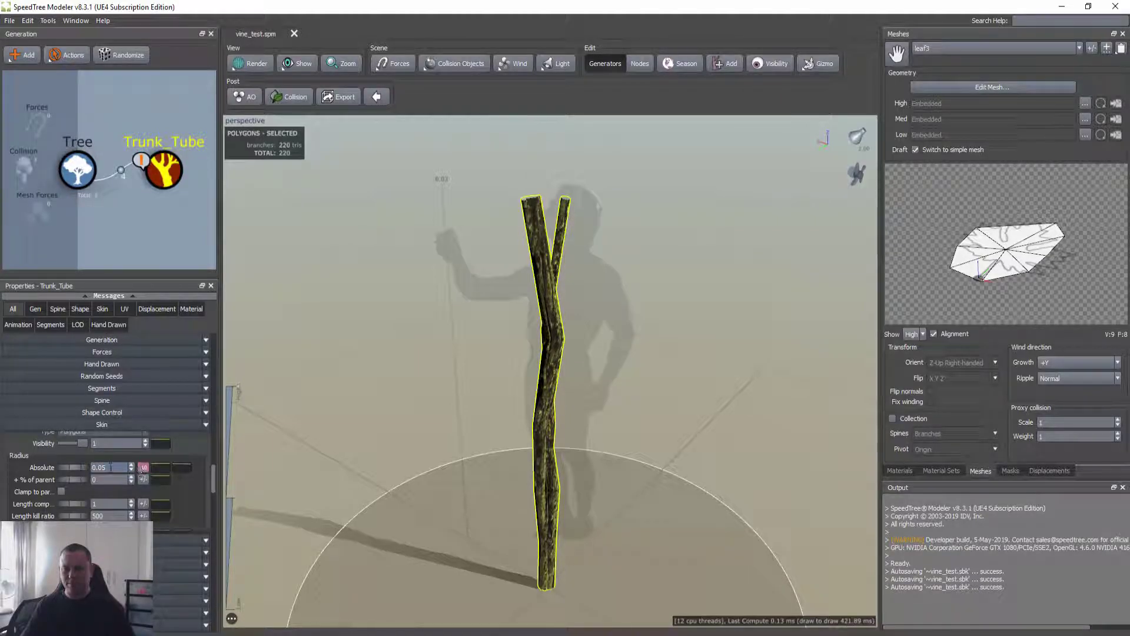
pyautogui.click(147, 467)
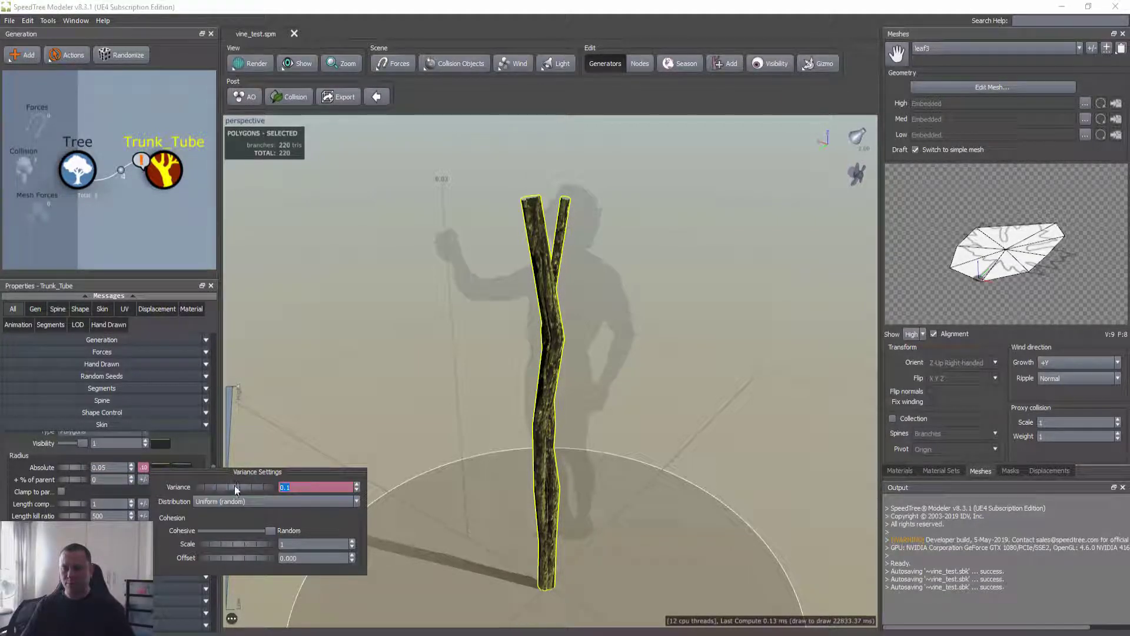
pyautogui.write('0')
pyautogui.press('Return')
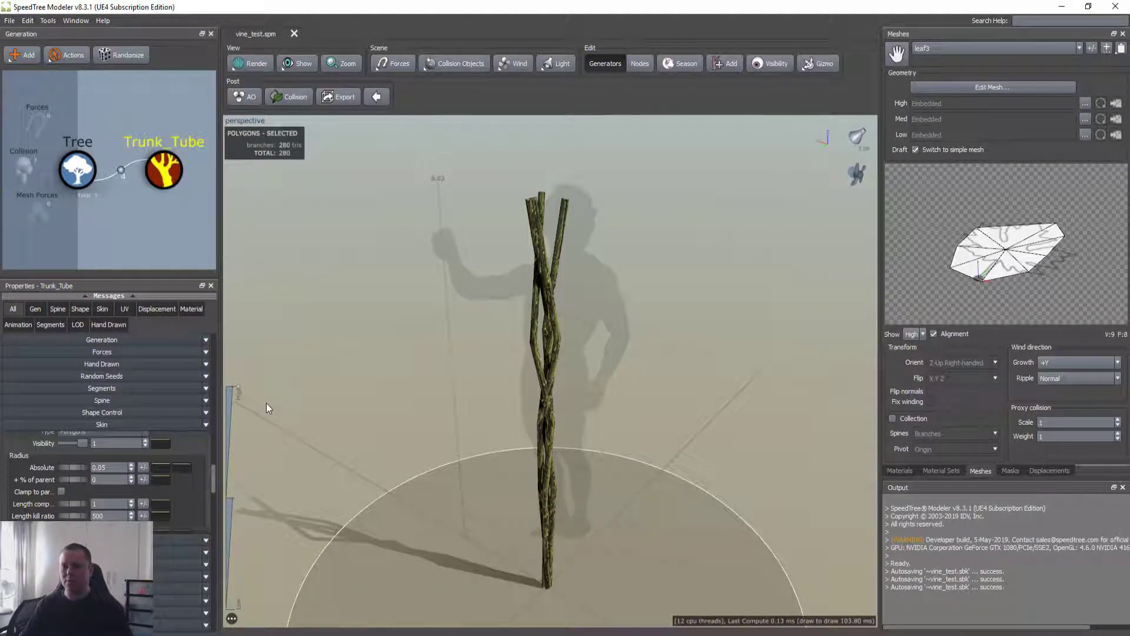
pyautogui.click(145, 469)
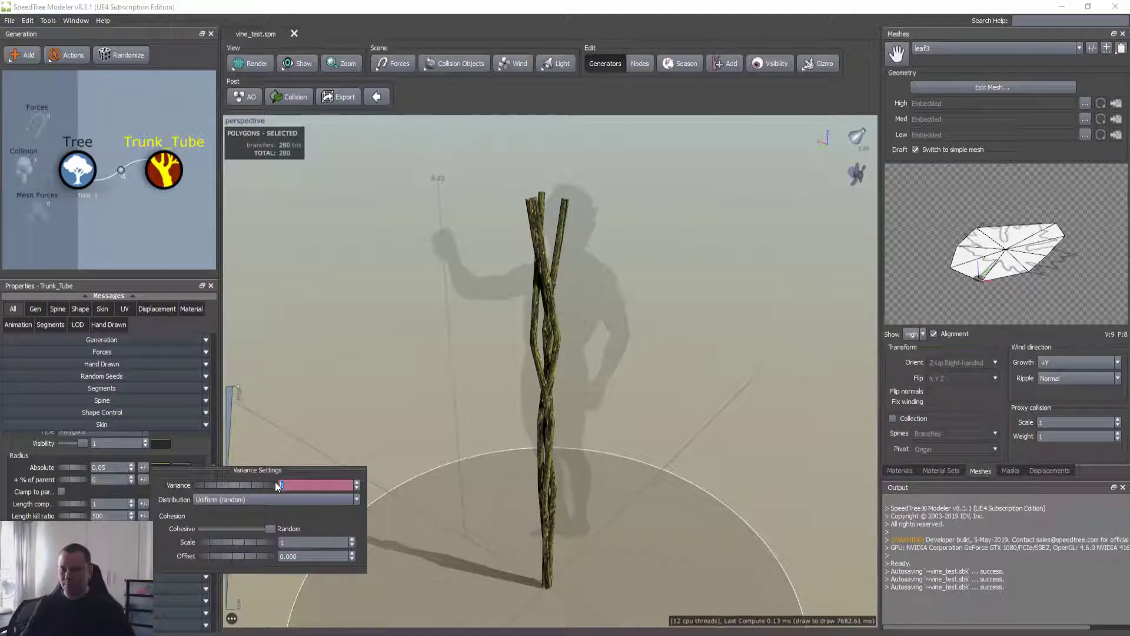
pyautogui.click(184, 439)
# - Set the Trunk_Tube's absolute skin radius to 0.07 and check the thicker trunks from above
pyautogui.doubleClick(114, 466)
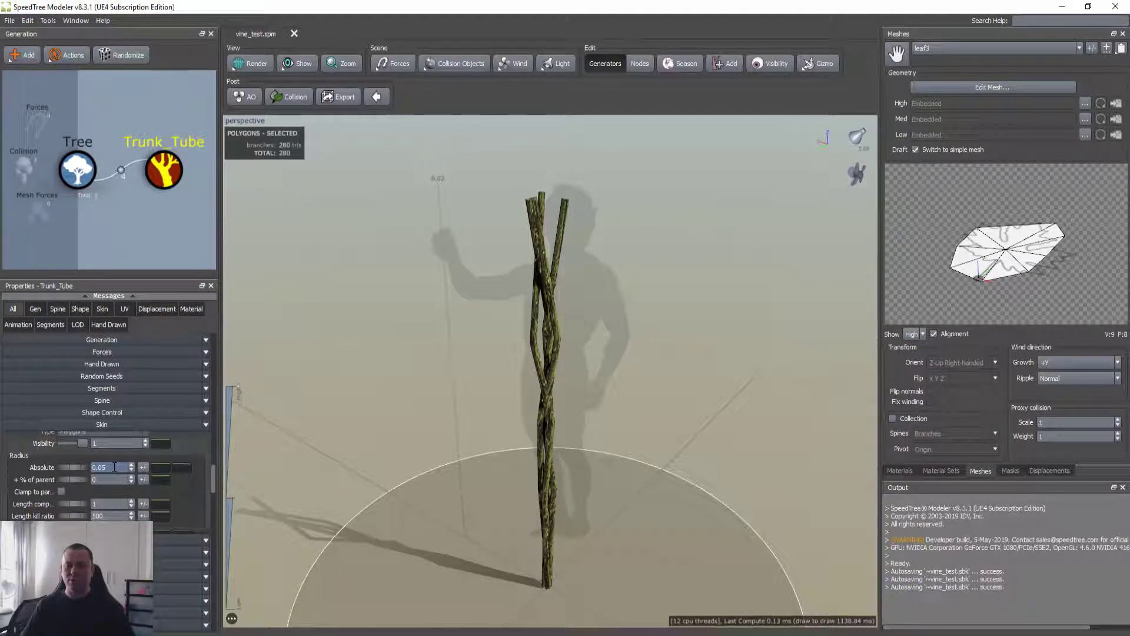
pyautogui.moveTo(469, 391); pyautogui.dragTo(490, 401)
pyautogui.write('0.07')
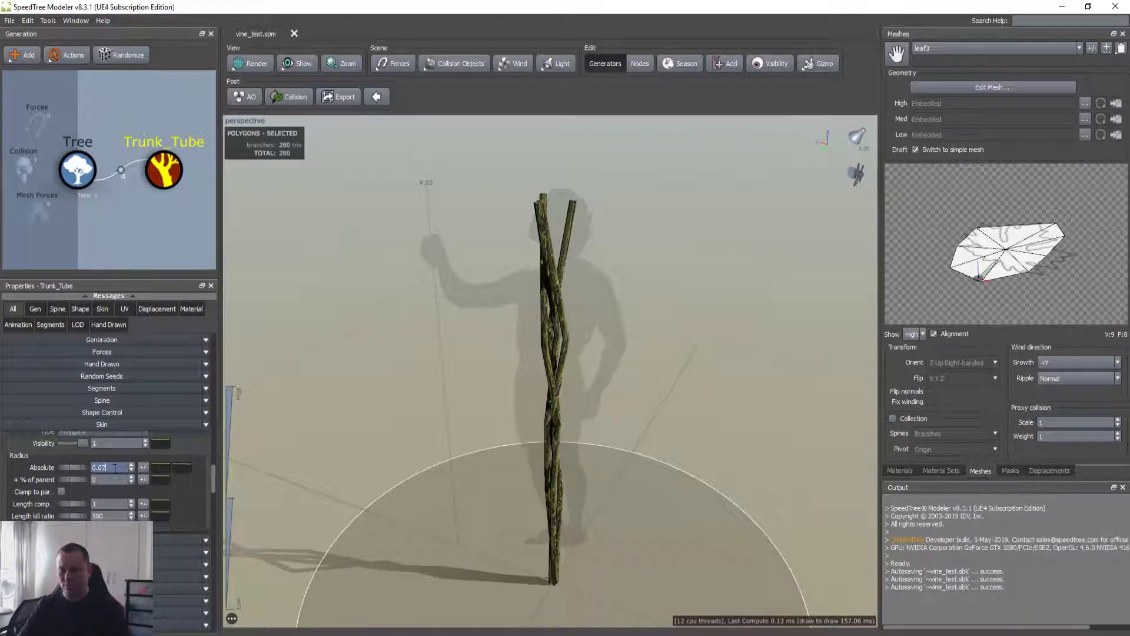
pyautogui.press('Return')
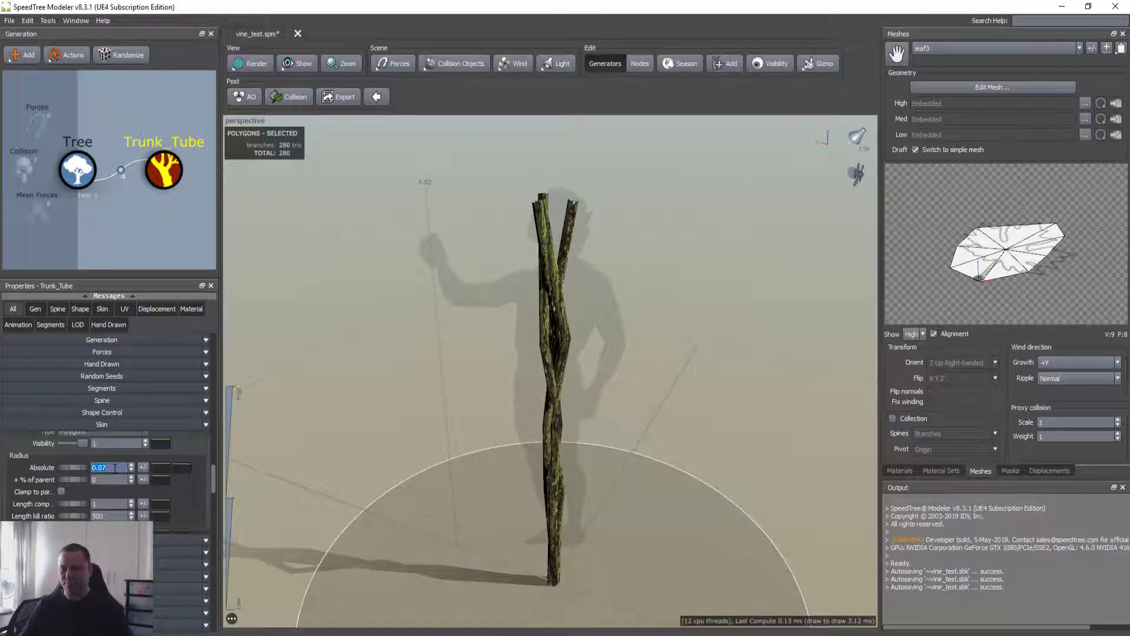
pyautogui.moveTo(464, 443); pyautogui.dragTo(490, 458)
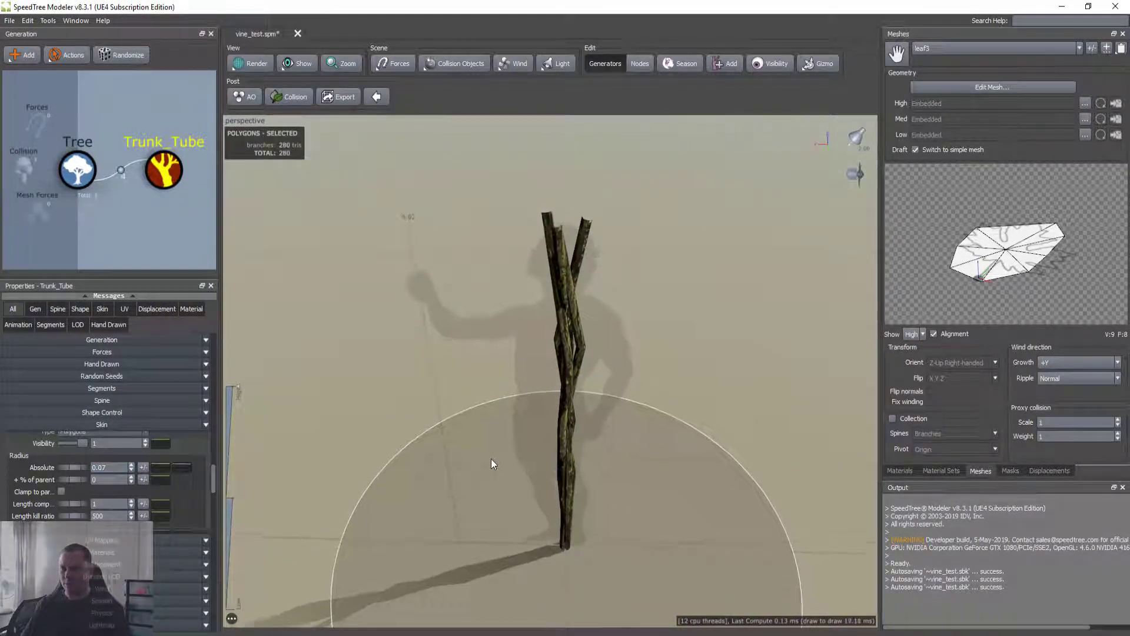
# - Try a variance of 0.1 on the absolute skin radius and check the trunk thicknesses
pyautogui.click(143, 467)
pyautogui.write('.1')
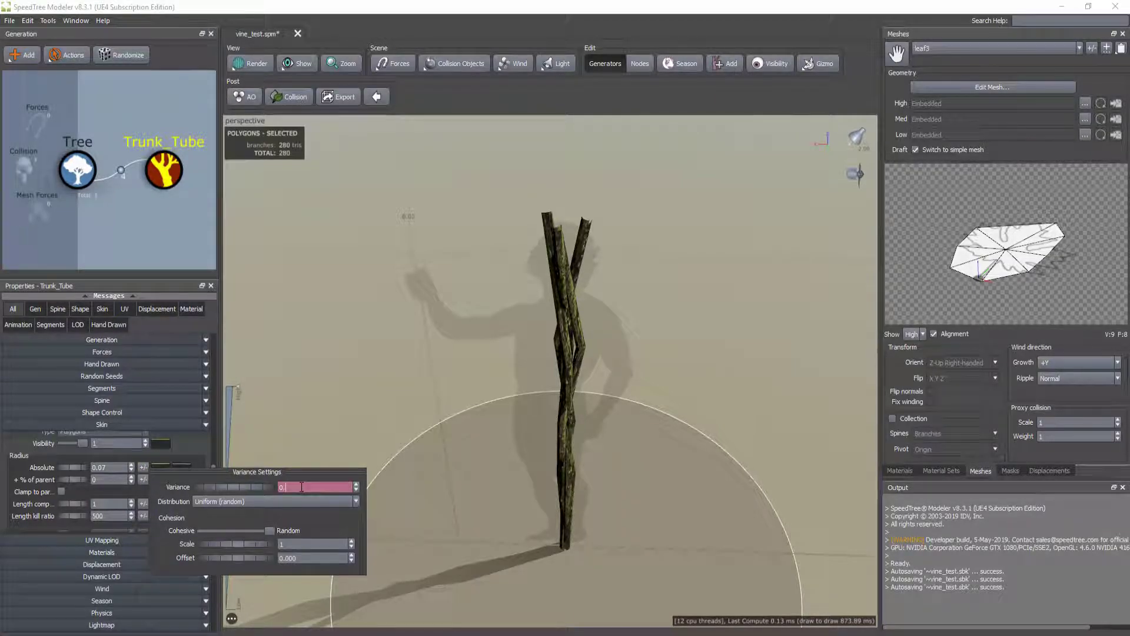
pyautogui.press('Return')
pyautogui.moveTo(398, 393); pyautogui.dragTo(365, 406)
# - Reduce the absolute skin radius variance to 0.01 and check the trunks from all sides
pyautogui.click(144, 467)
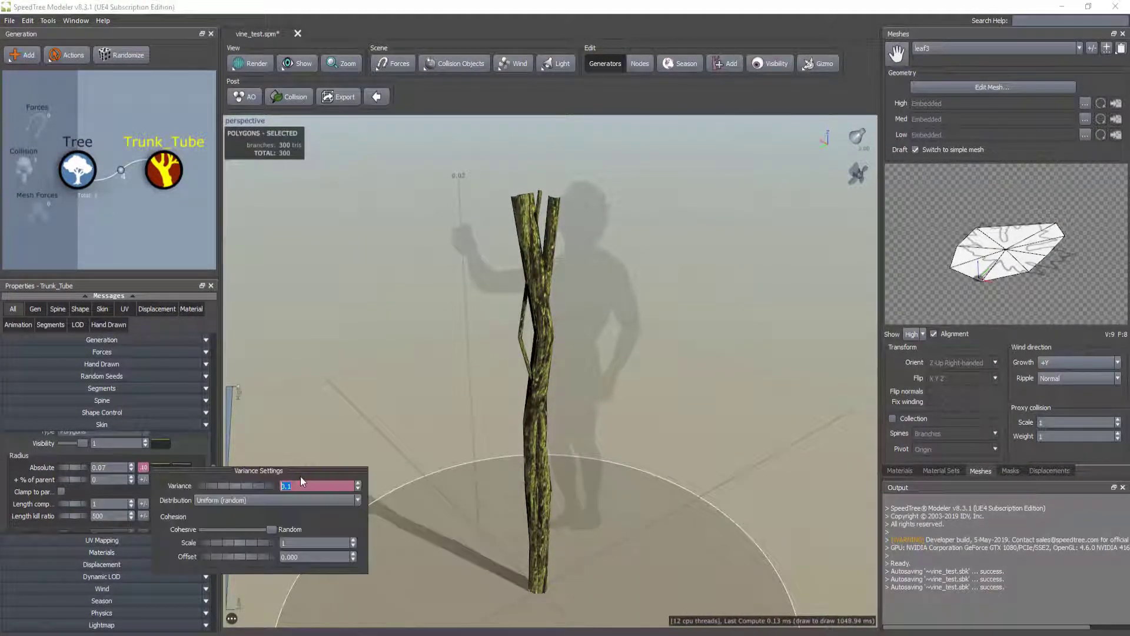
pyautogui.press('BackSpace')
pyautogui.write('01')
pyautogui.press('Return')
pyautogui.moveTo(488, 372)
pyautogui.mouseDown()
pyautogui.moveTo(597, 419)
pyautogui.moveTo(630, 386)
pyautogui.moveTo(476, 366)
pyautogui.mouseUp()
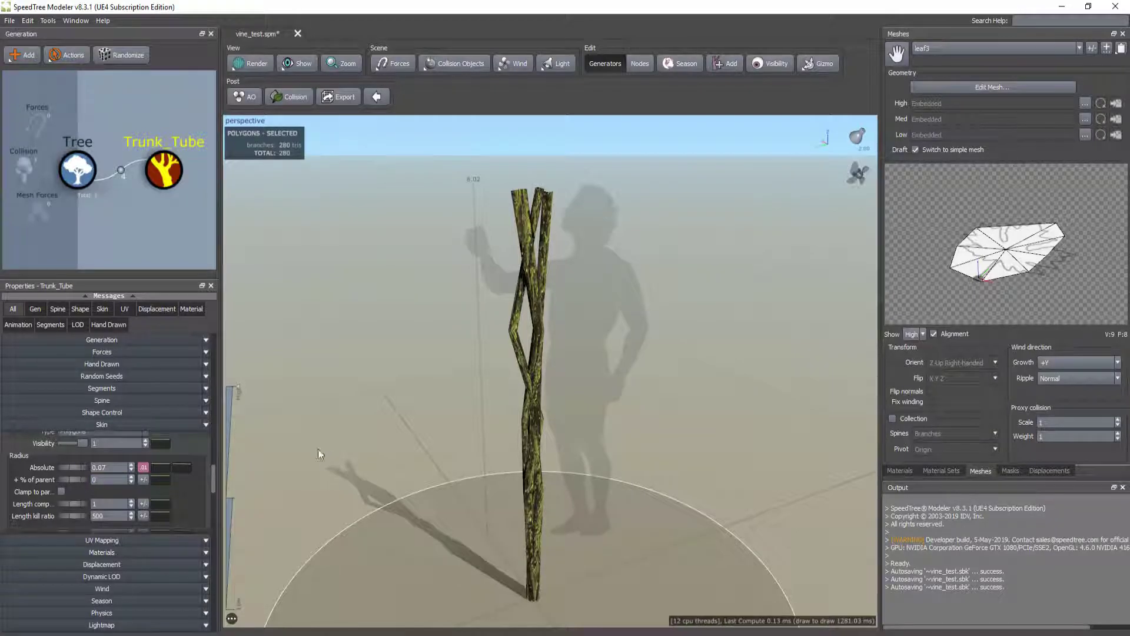
pyautogui.moveTo(443, 416); pyautogui.dragTo(592, 410)
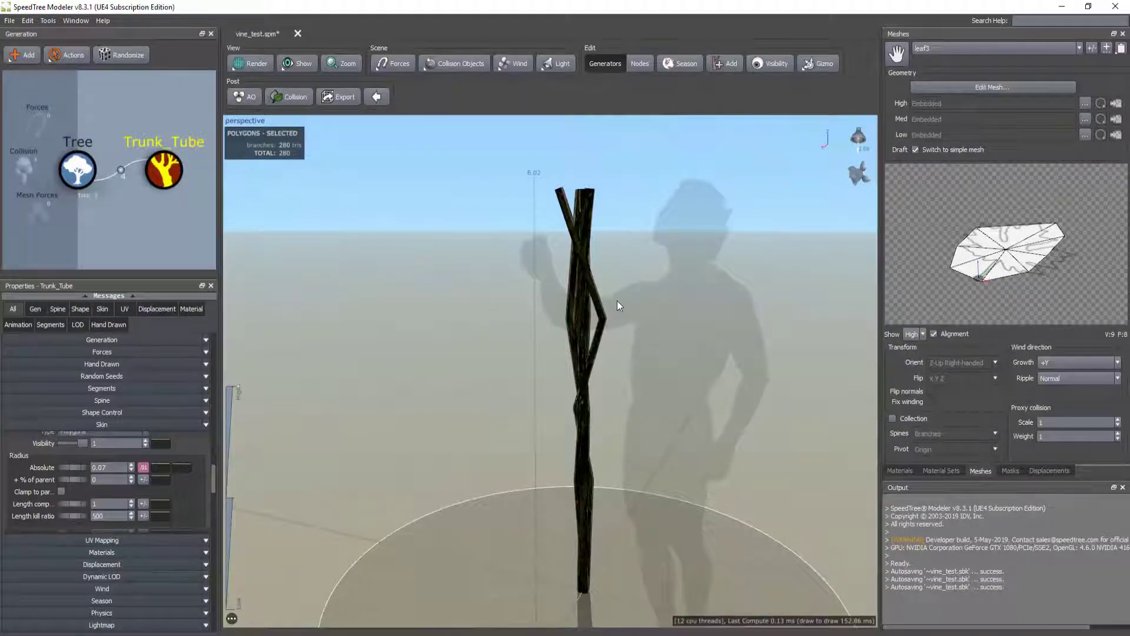
pyautogui.moveTo(602, 318); pyautogui.dragTo(330, 394)
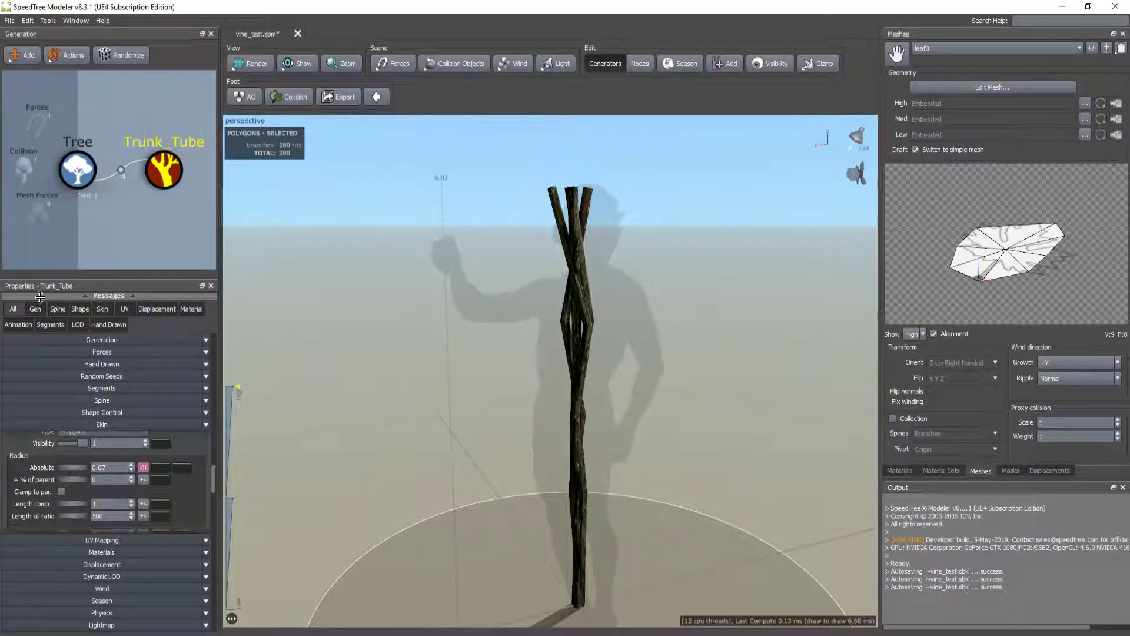
pyautogui.moveTo(447, 289); pyautogui.dragTo(433, 336)
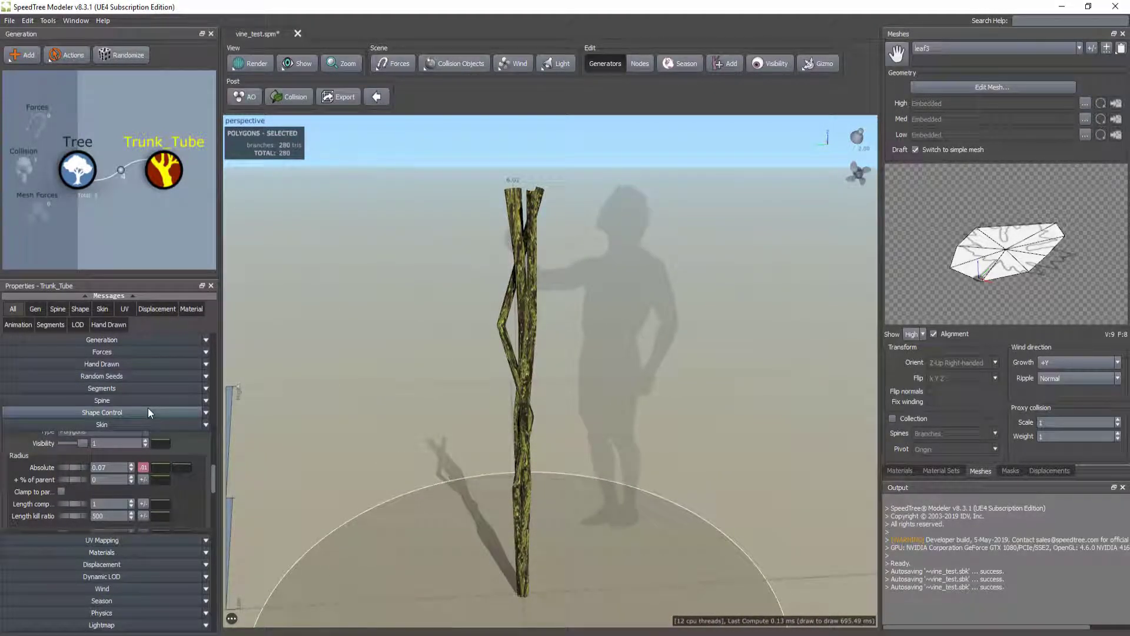
# - Try late spine noise amounts of 0.1 and 0.3 on the Trunk_Tube, and settle on 0.2
pyautogui.scroll(7, 192, 482)
pyautogui.scroll(-4, 191, 478)
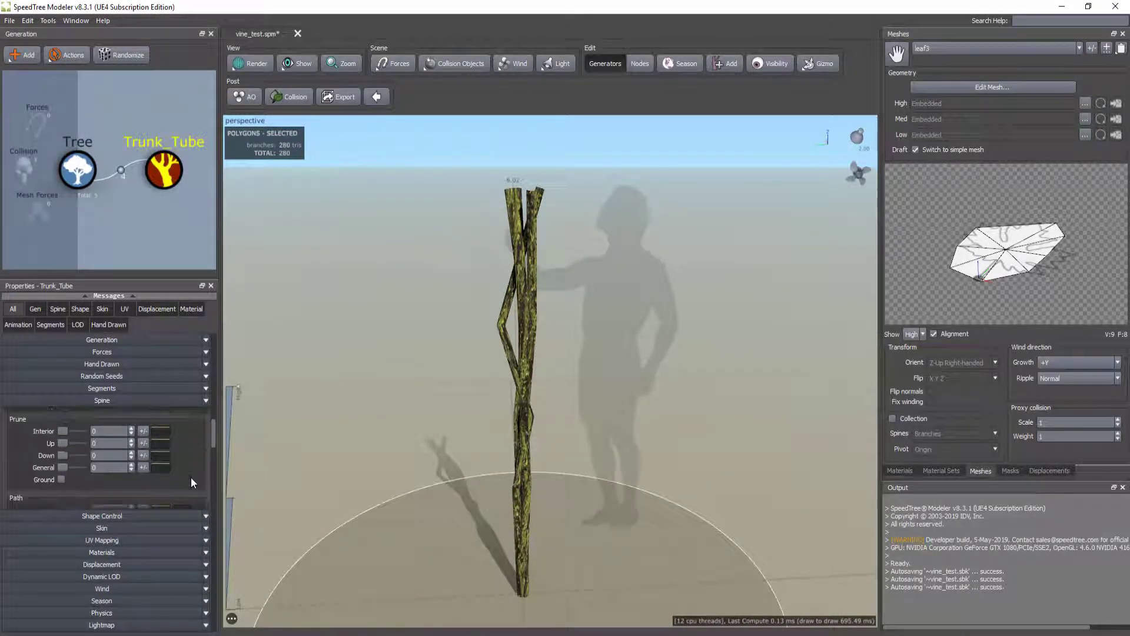
pyautogui.moveTo(111, 425); pyautogui.dragTo(27, 426)
pyautogui.write('0.1')
pyautogui.press('Return')
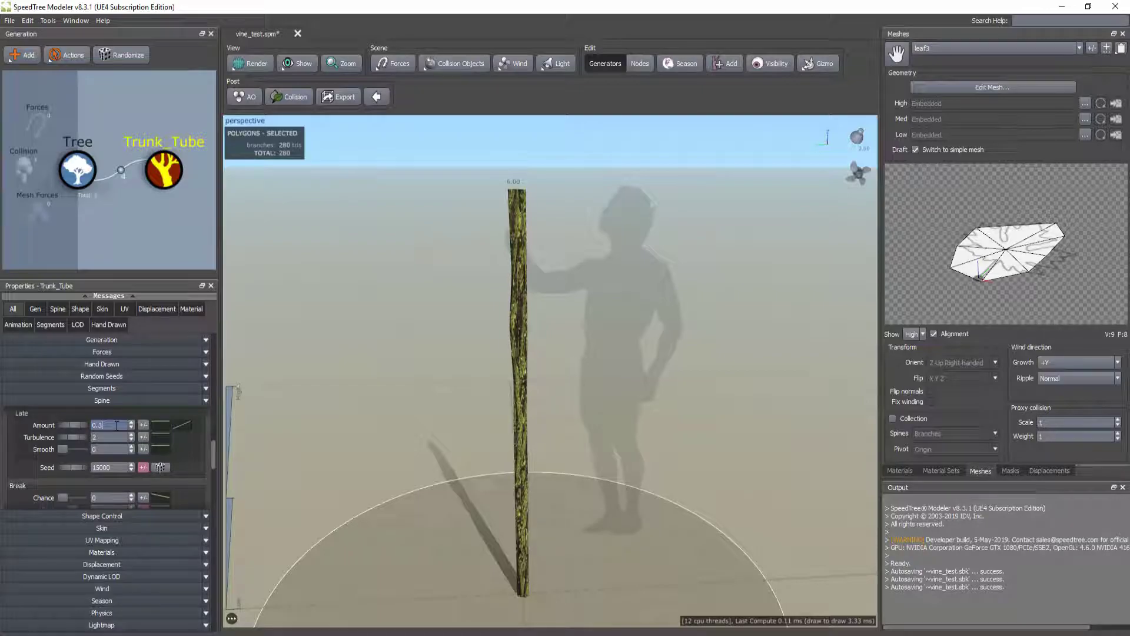
pyautogui.write('0.3')
pyautogui.press('Return')
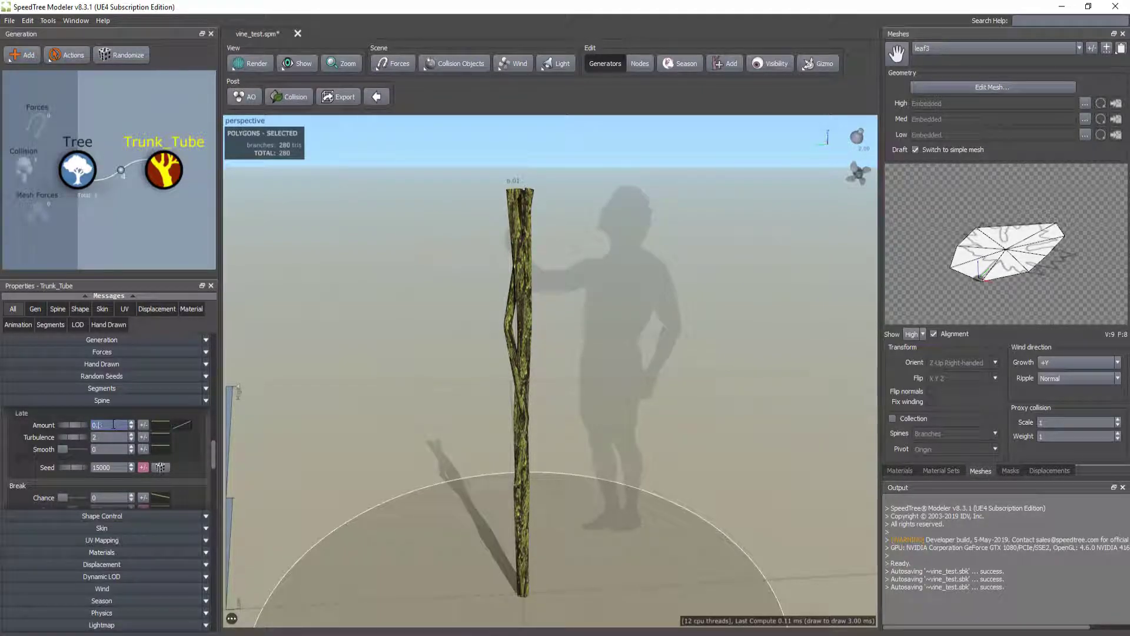
pyautogui.write('0.2')
pyautogui.press('Return')
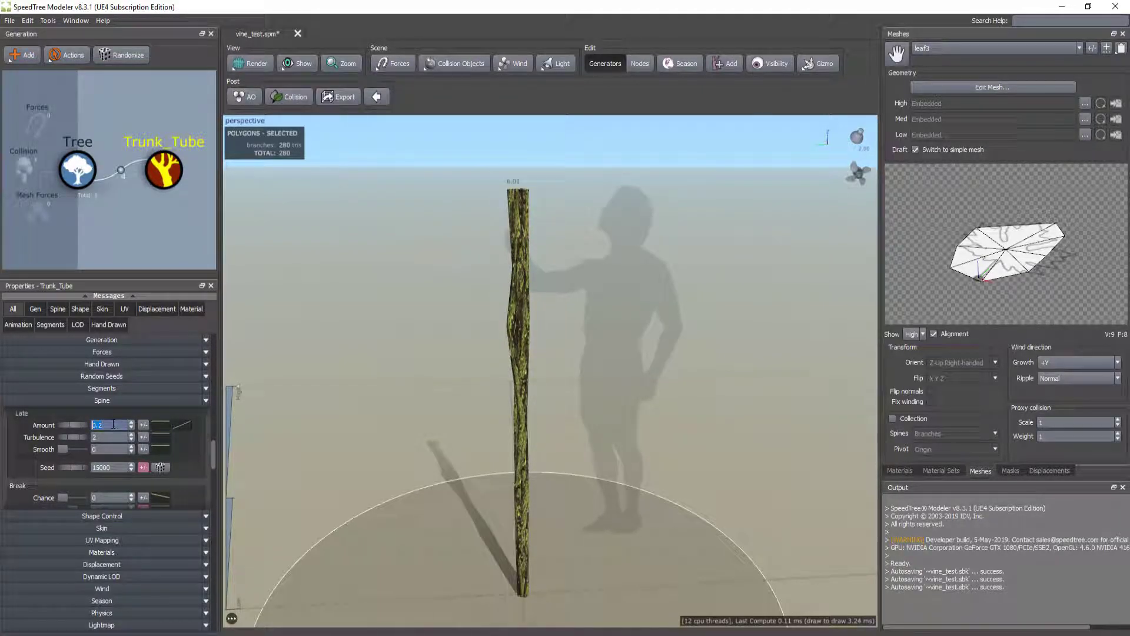
# - Give the late spine noise amount a variance of 0.03
pyautogui.click(143, 425)
pyautogui.write('.03')
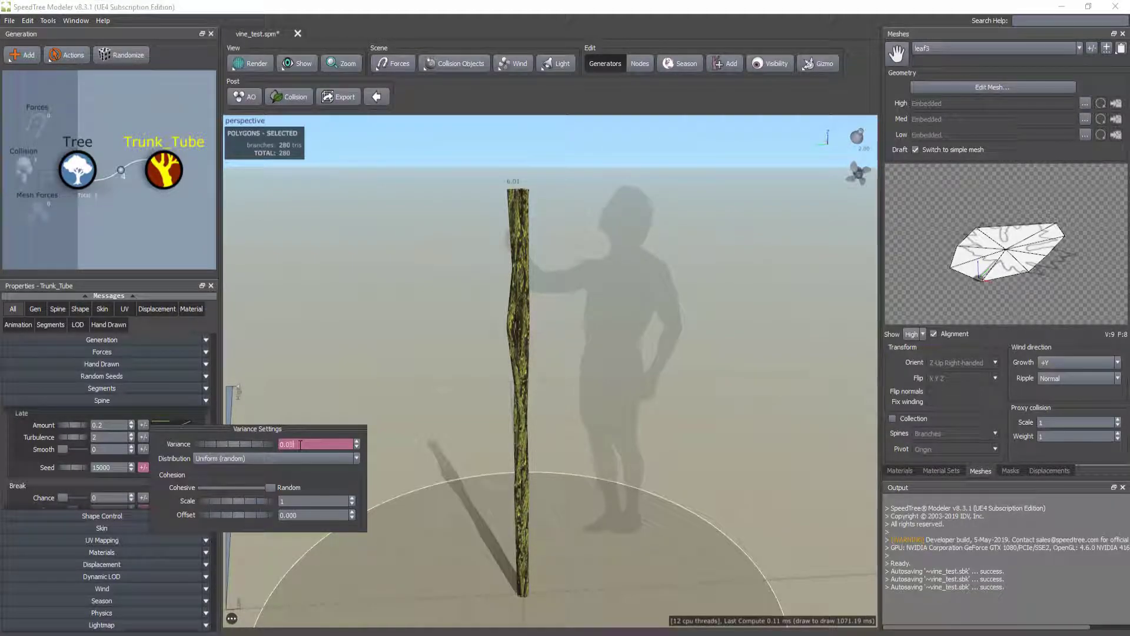
pyautogui.press('Return')
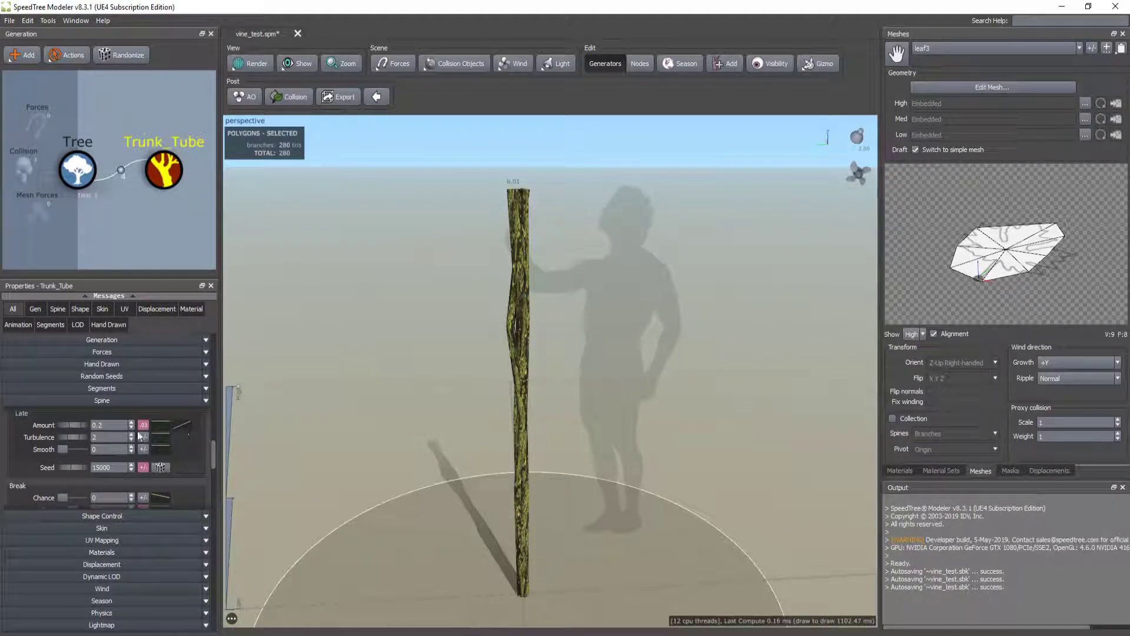
# - Set the early spine noise turbulence to 2 and its amount to 0.3
pyautogui.scroll(3, 133, 443)
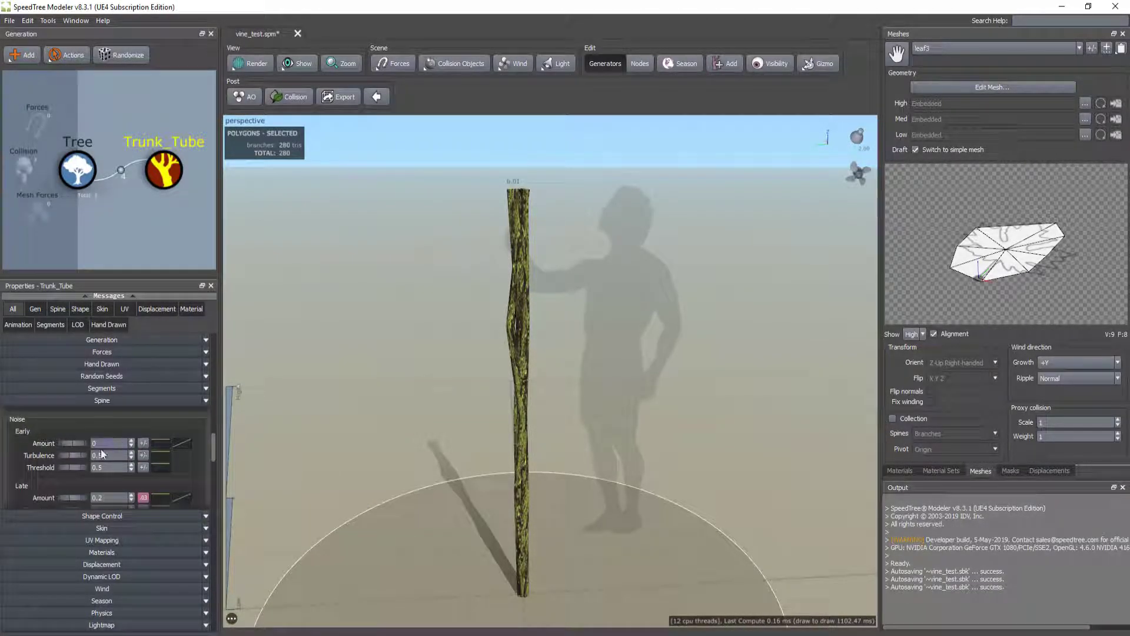
pyautogui.write('2')
pyautogui.press('Tab')
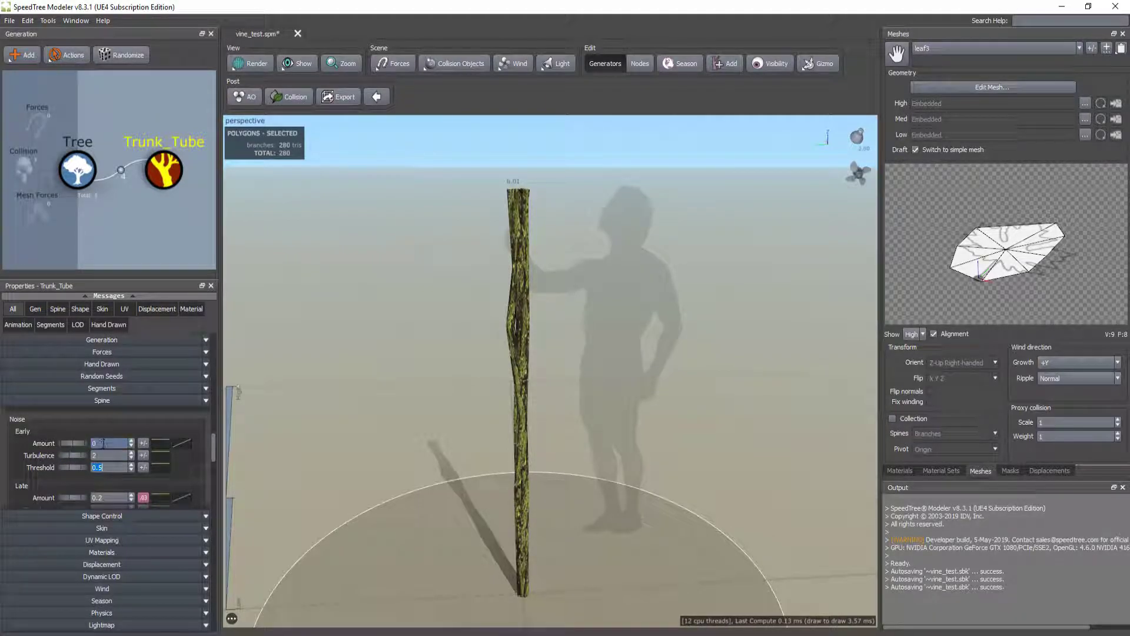
pyautogui.write('0.3')
pyautogui.press('Return')
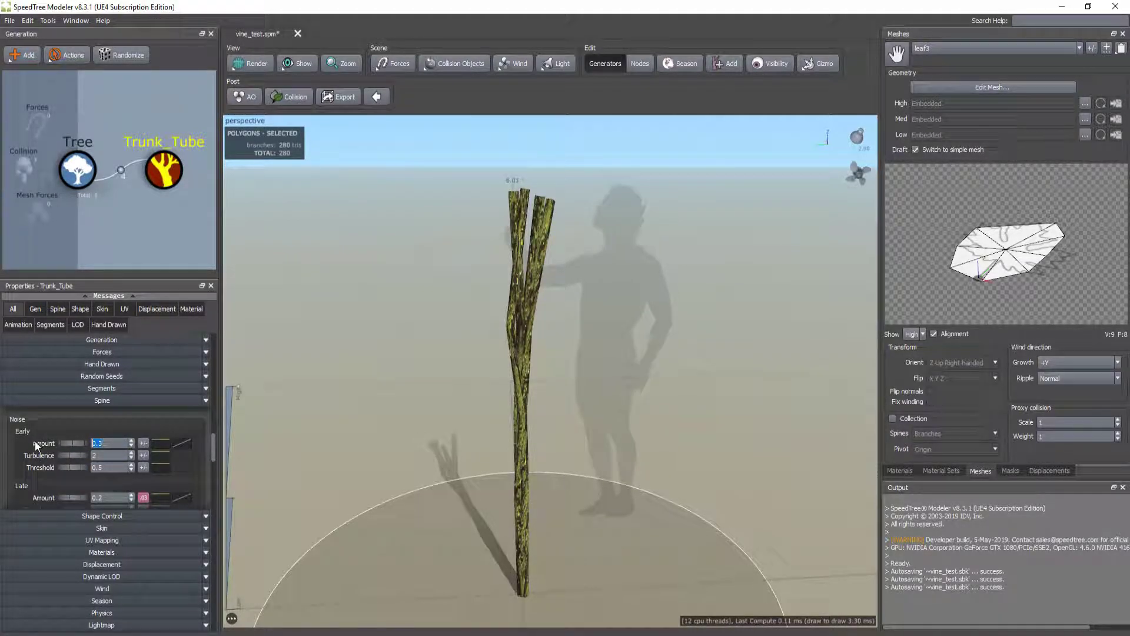
# - Give the early spine noise amount a variance of 0.03 and check the trunks from another angle
pyautogui.click(143, 442)
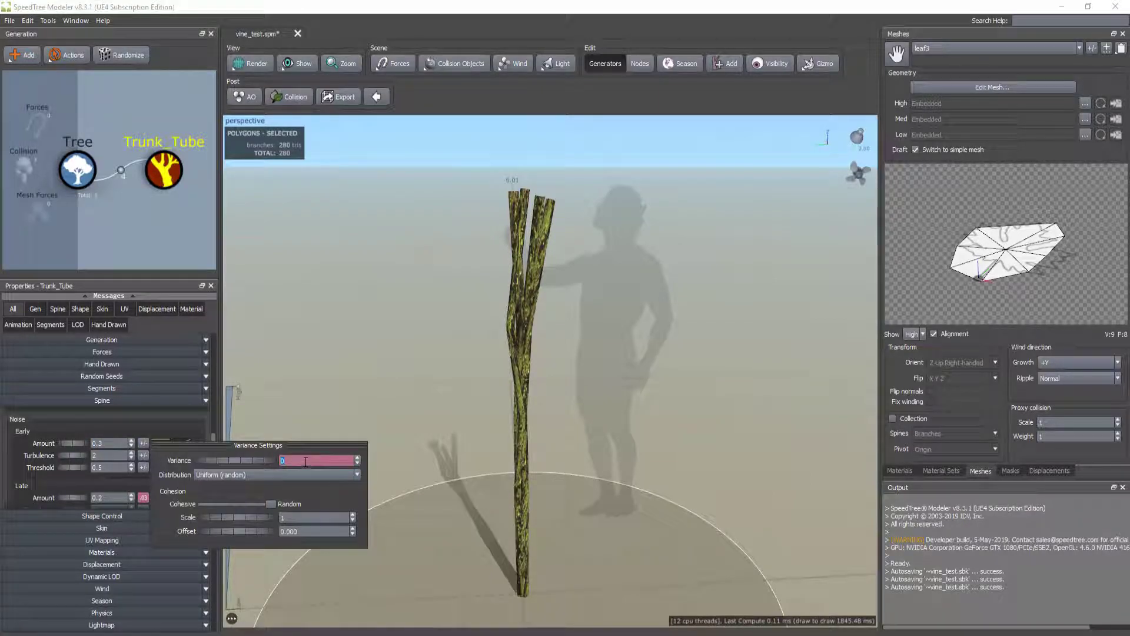
pyautogui.write('0.03')
pyautogui.press('Return')
pyautogui.moveTo(303, 461); pyautogui.dragTo(532, 259)
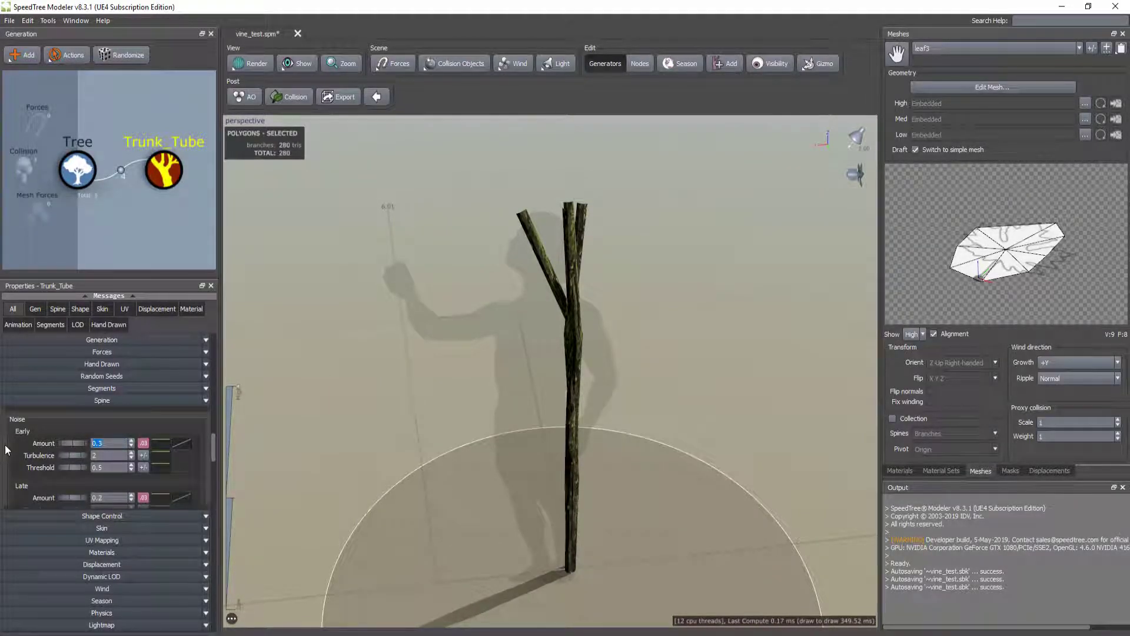
# - Reset the early spine noise amount to 0 and check the trunks from above
pyautogui.write('0')
pyautogui.press('Return')
pyautogui.moveTo(362, 400); pyautogui.dragTo(401, 422)
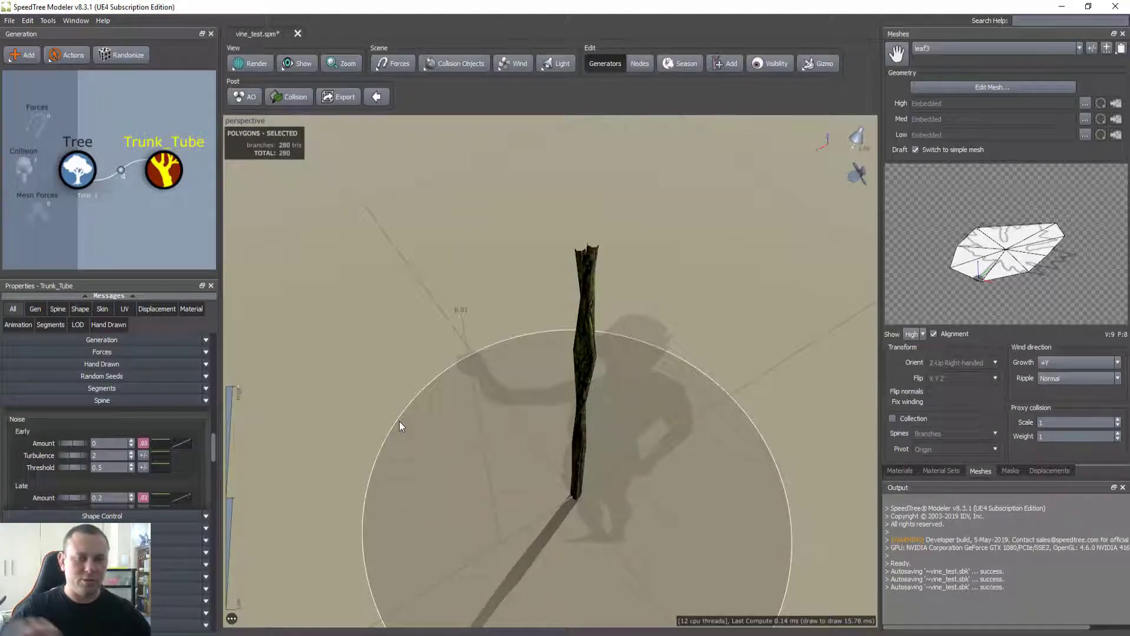
# - Set the variance of the early spine noise amount to 0 and check the trunks from several angles
pyautogui.moveTo(532, 380); pyautogui.dragTo(588, 263)
pyautogui.click(143, 442)
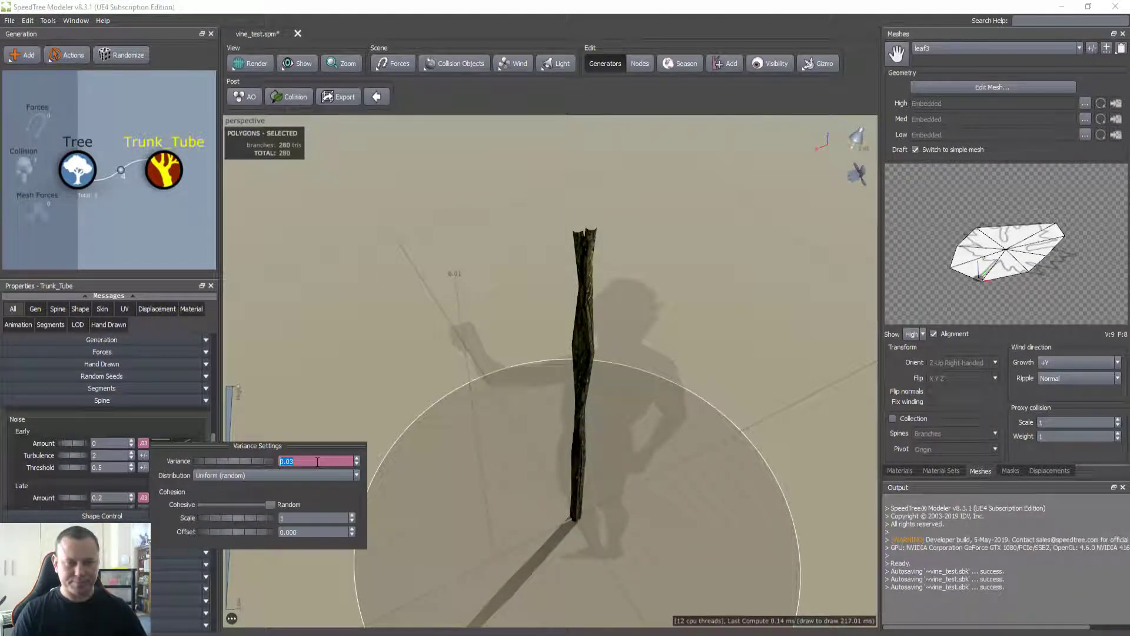
pyautogui.write('0')
pyautogui.press('Return')
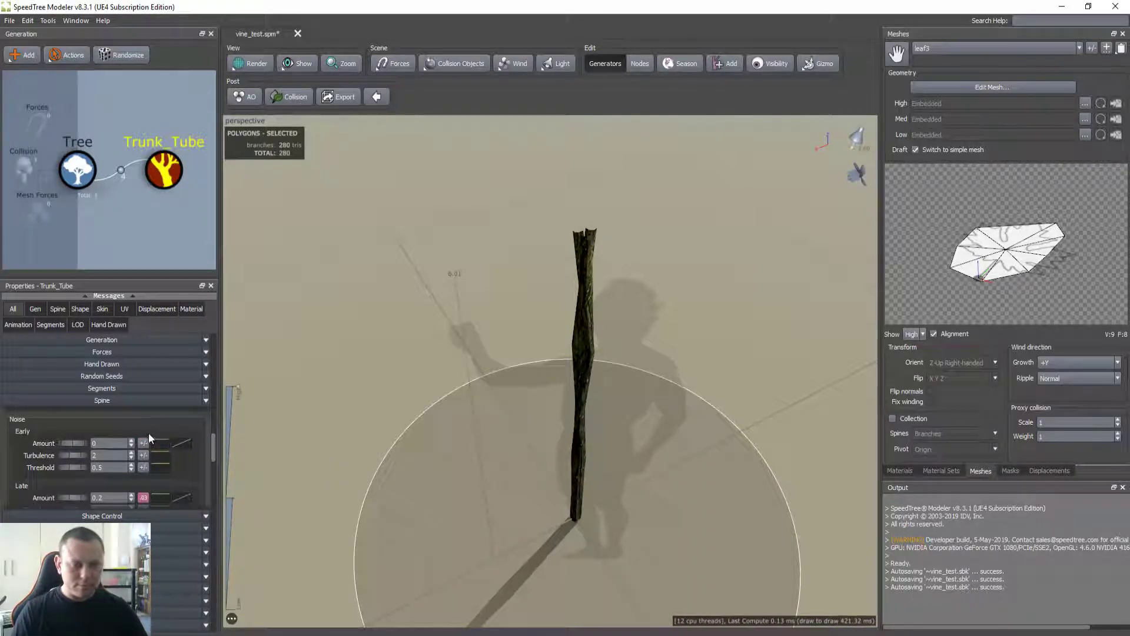
pyautogui.moveTo(359, 436); pyautogui.dragTo(295, 426)
pyautogui.scroll(3, 153, 433)
pyautogui.scroll(5, 155, 434)
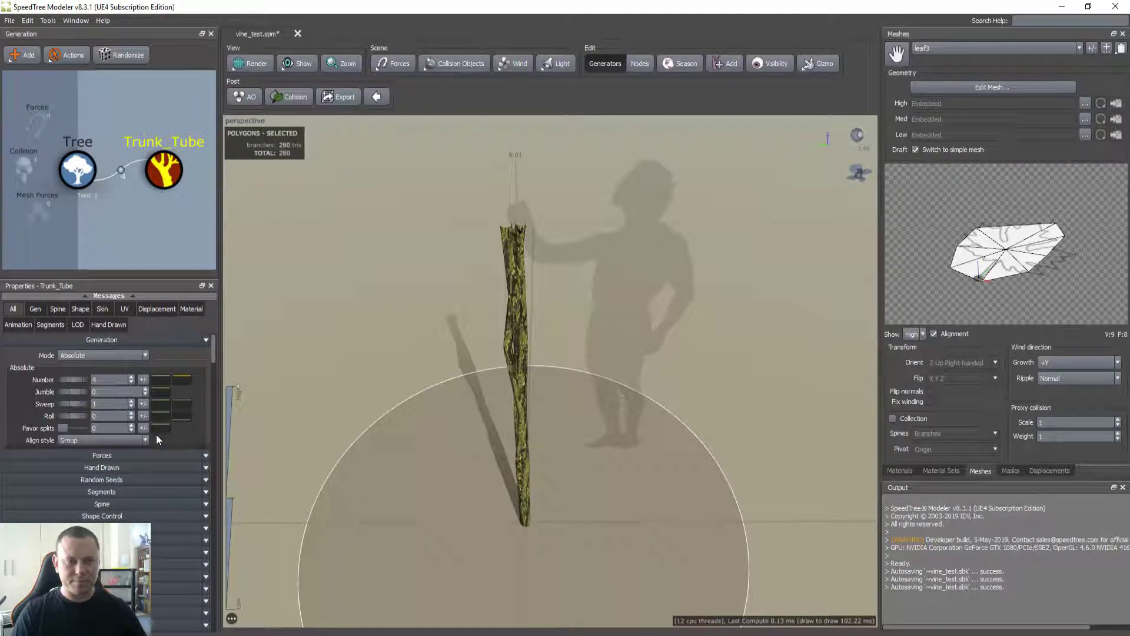
pyautogui.moveTo(492, 418); pyautogui.dragTo(497, 449)
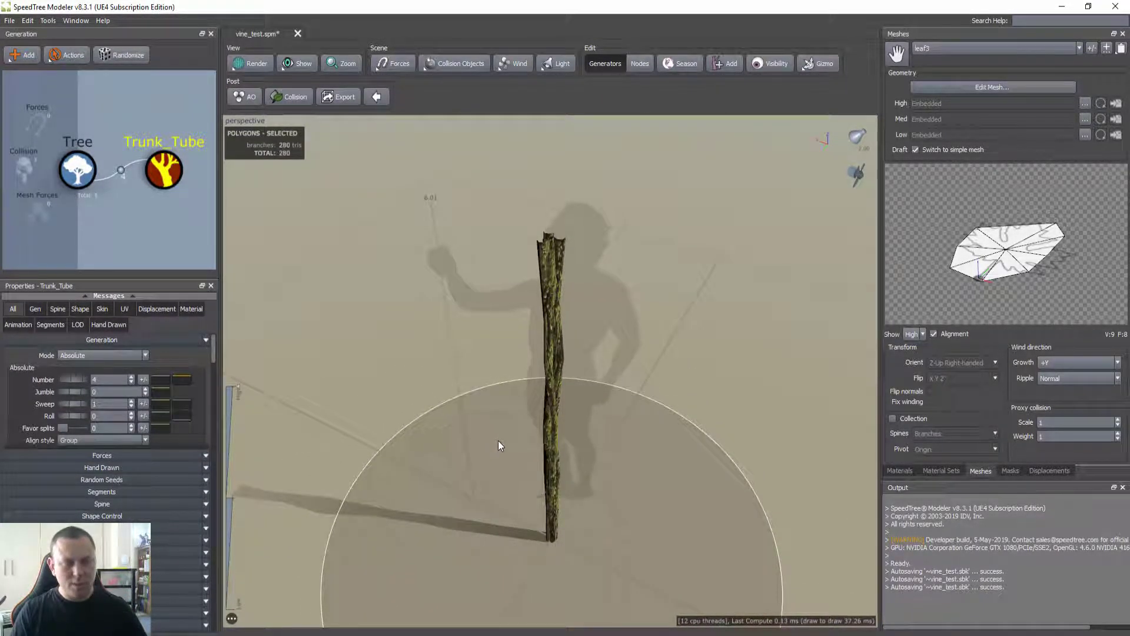
# - Add Twigs geometry to the Trunk_Tube generator and check the new growth on the trunks
pyautogui.click(90, 203)
pyautogui.rightClick(165, 170)
pyautogui.moveTo(265, 172)
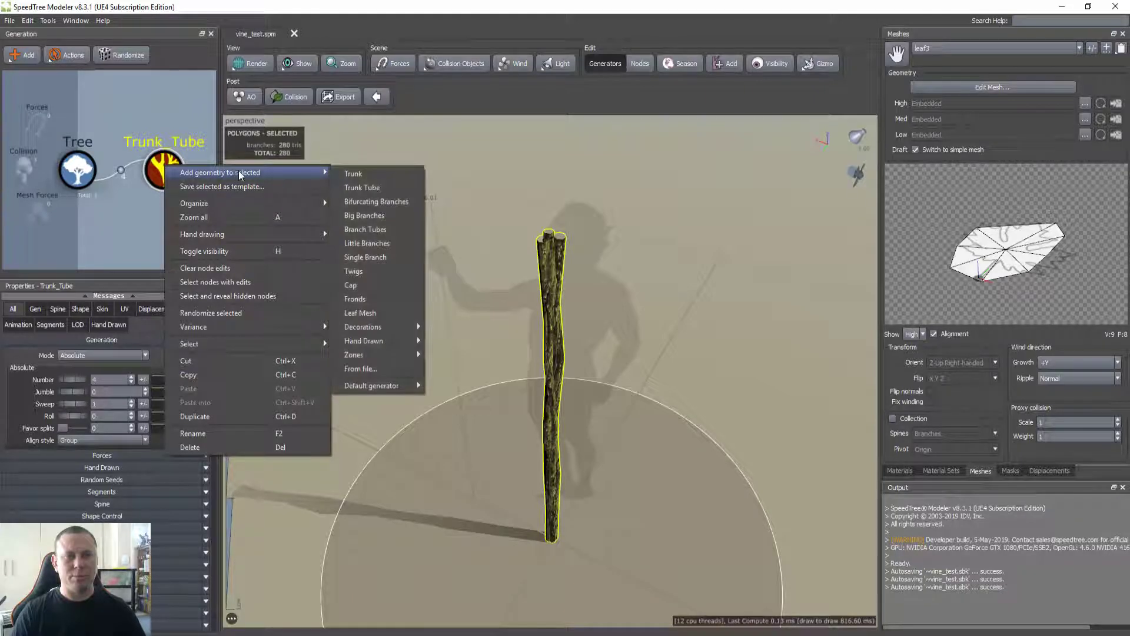
pyautogui.click(371, 272)
pyautogui.moveTo(402, 353); pyautogui.dragTo(439, 360)
pyautogui.scroll(2, 478, 330)
pyautogui.scroll(-3, 478, 329)
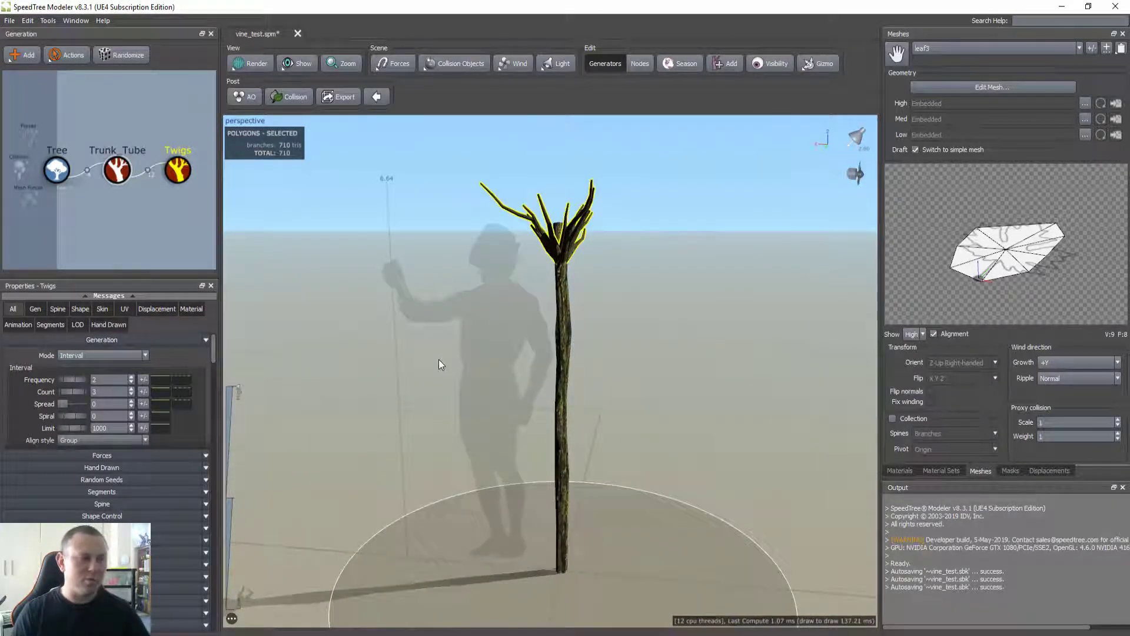
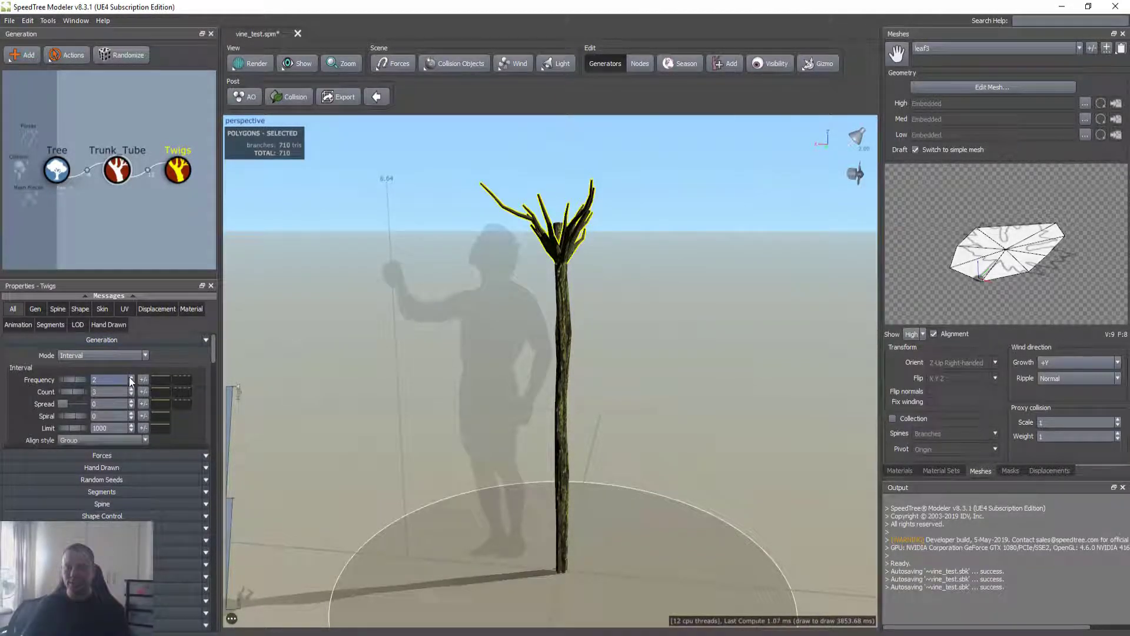
# - Set the Twigs interval frequency to 20 and the count to 2, and check the twigs along the trunks
pyautogui.write('20')
pyautogui.press('Tab')
pyautogui.moveTo(443, 337); pyautogui.dragTo(362, 356)
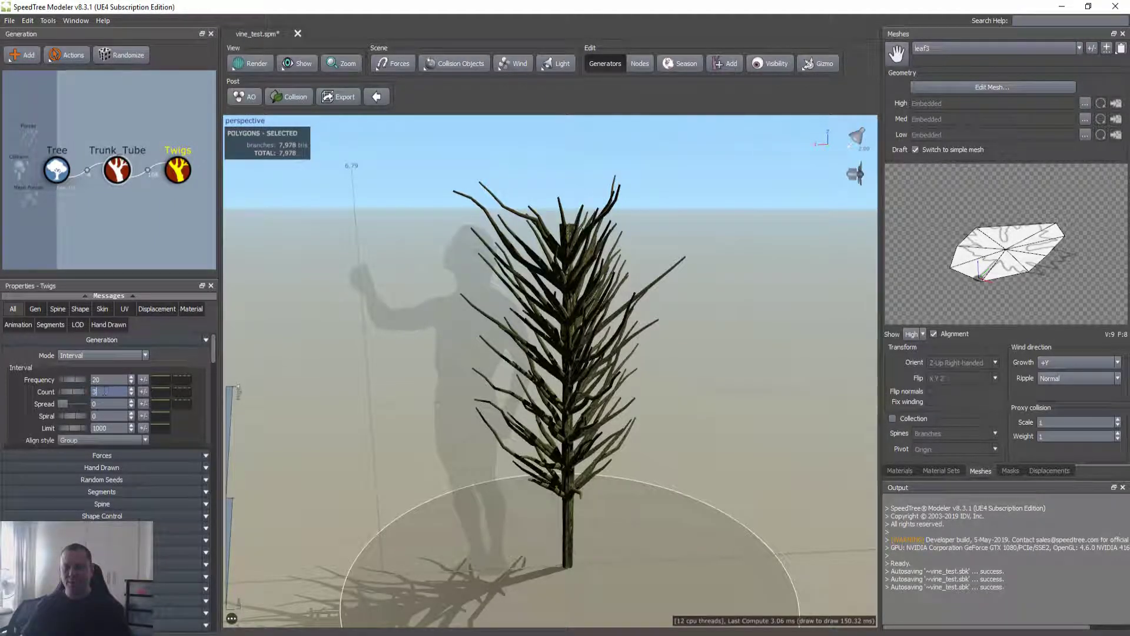
pyautogui.press('Return')
pyautogui.moveTo(412, 400); pyautogui.dragTo(486, 391)
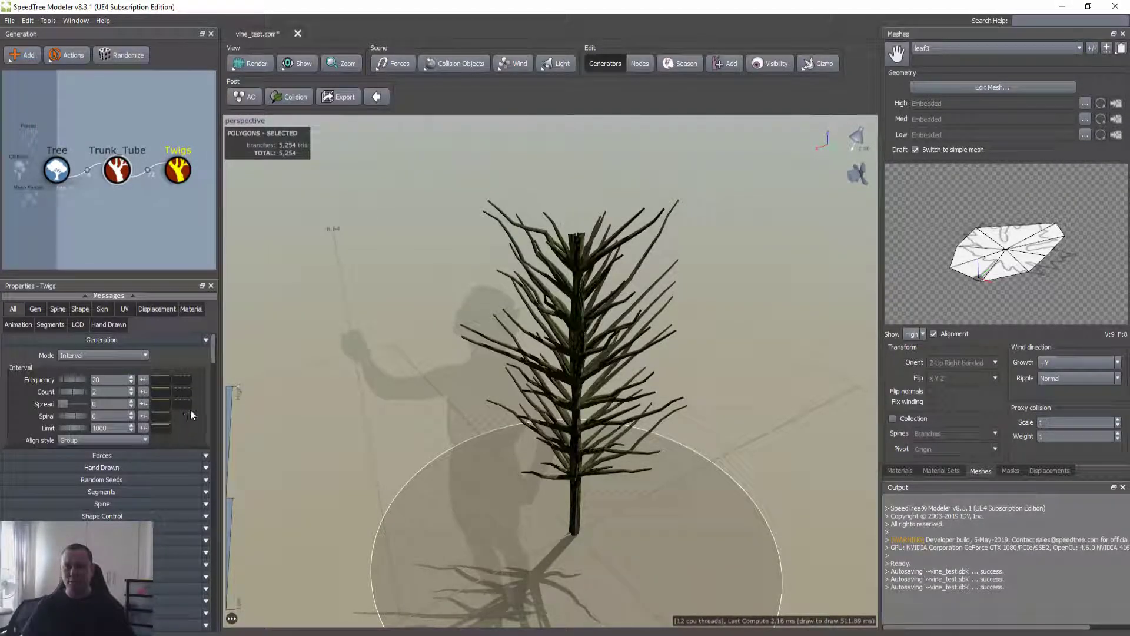
# - Set the Twigs generation boundaries to first 0 and last 1 so they span the whole trunk
pyautogui.scroll(-5, 192, 411)
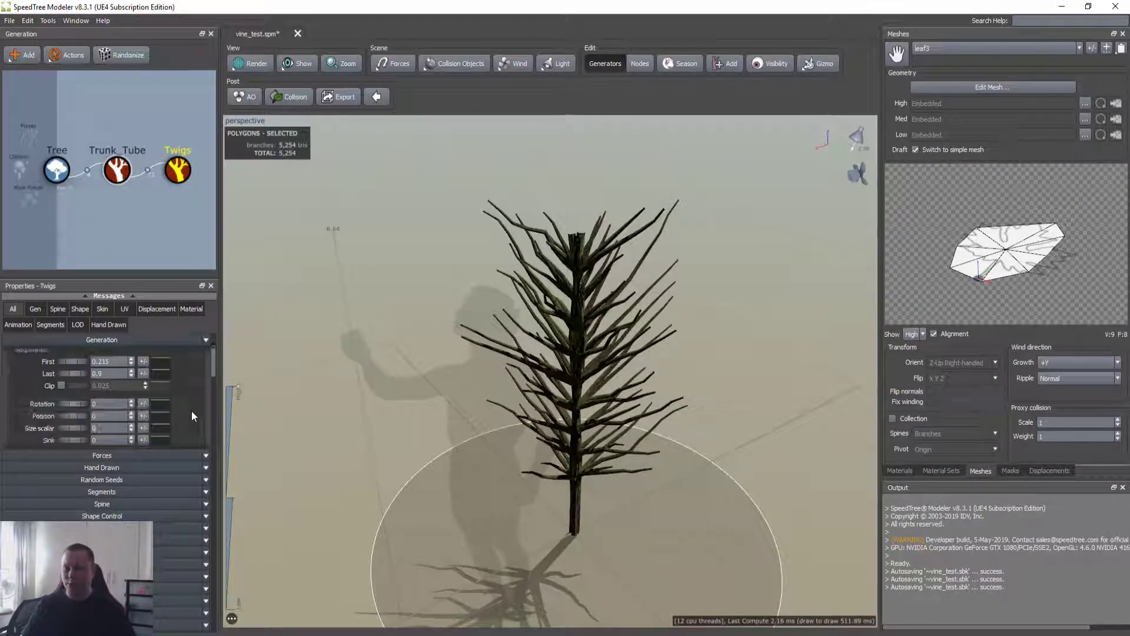
pyautogui.write('0')
pyautogui.press('Return')
pyautogui.doubleClick(101, 373)
pyautogui.write('1')
pyautogui.press('Return')
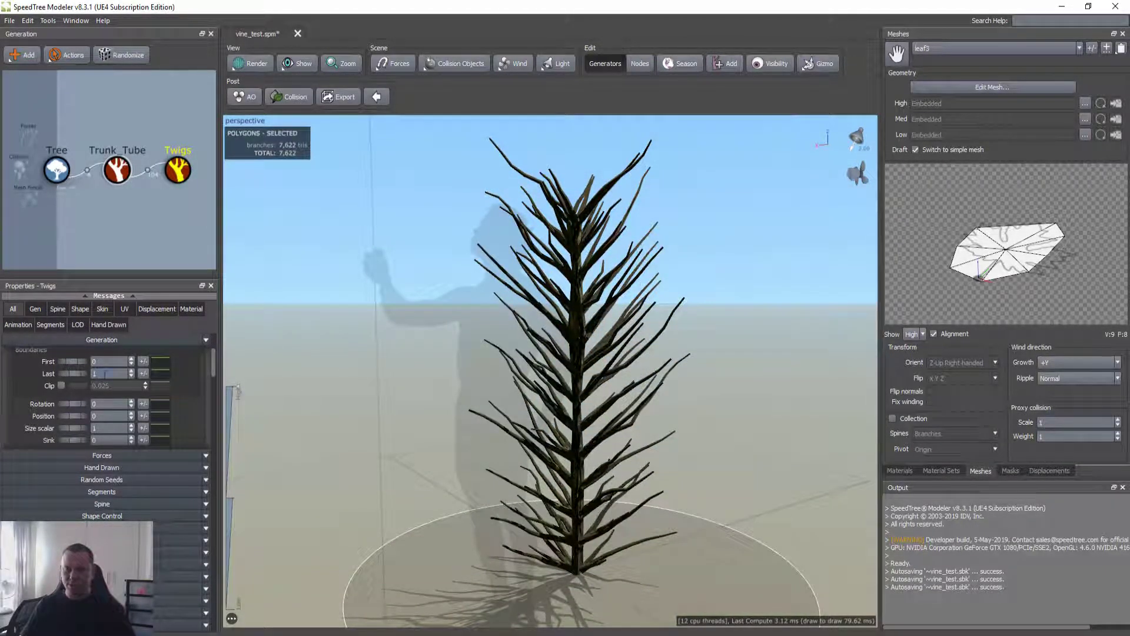
# - Shorten the twigs by reducing their spine length's % of parent to 0.01
pyautogui.scroll(-5, 187, 412)
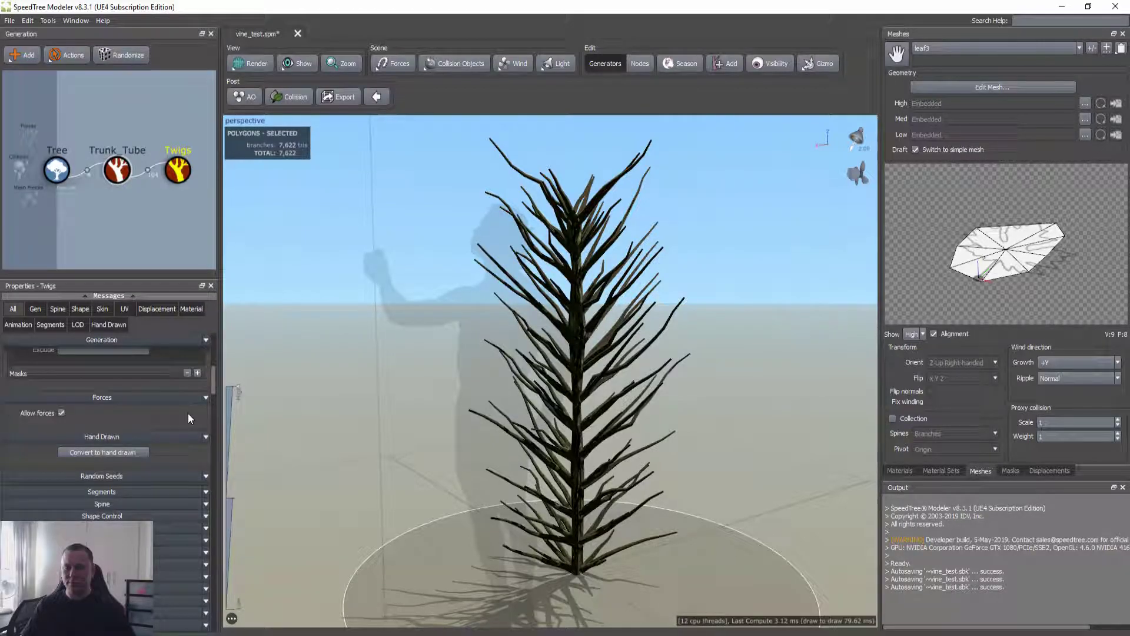
pyautogui.scroll(-6, 188, 414)
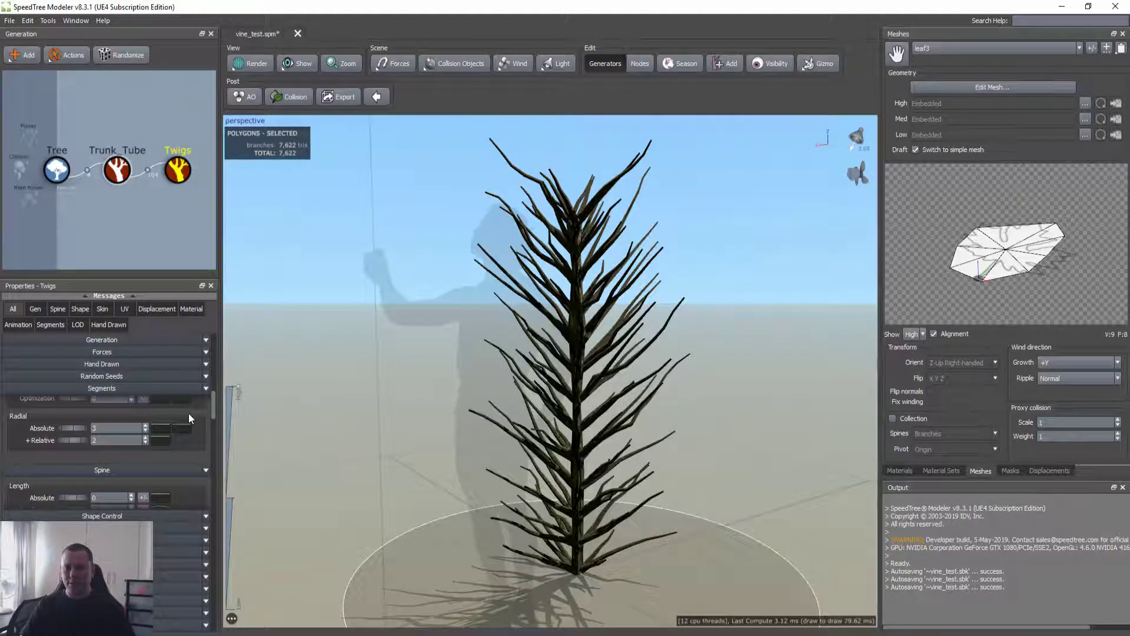
pyautogui.doubleClick(110, 428)
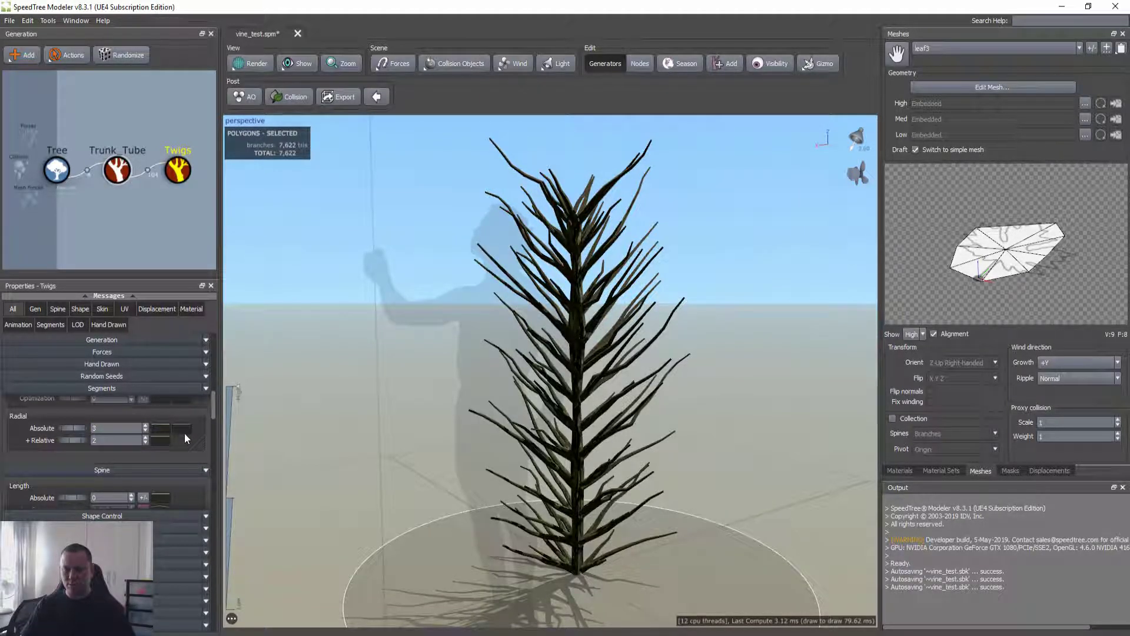
pyautogui.scroll(-1, 184, 432)
pyautogui.moveTo(67, 460)
pyautogui.mouseDown()
pyautogui.moveTo(83, 461)
pyautogui.moveTo(62, 462)
pyautogui.mouseUp()
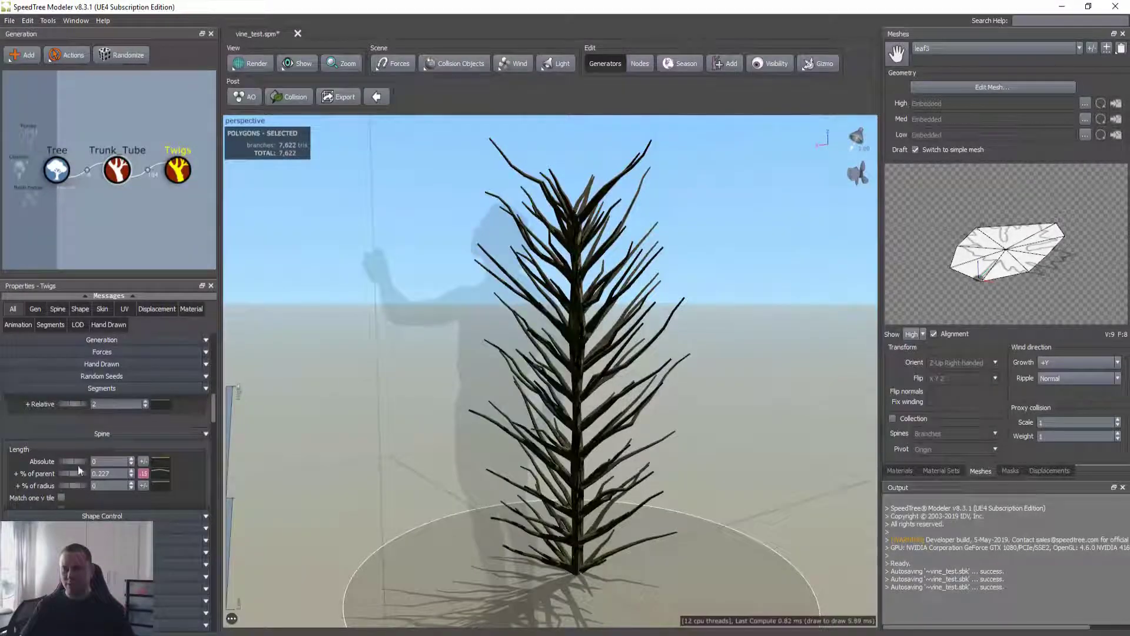
pyautogui.moveTo(77, 474); pyautogui.dragTo(65, 473)
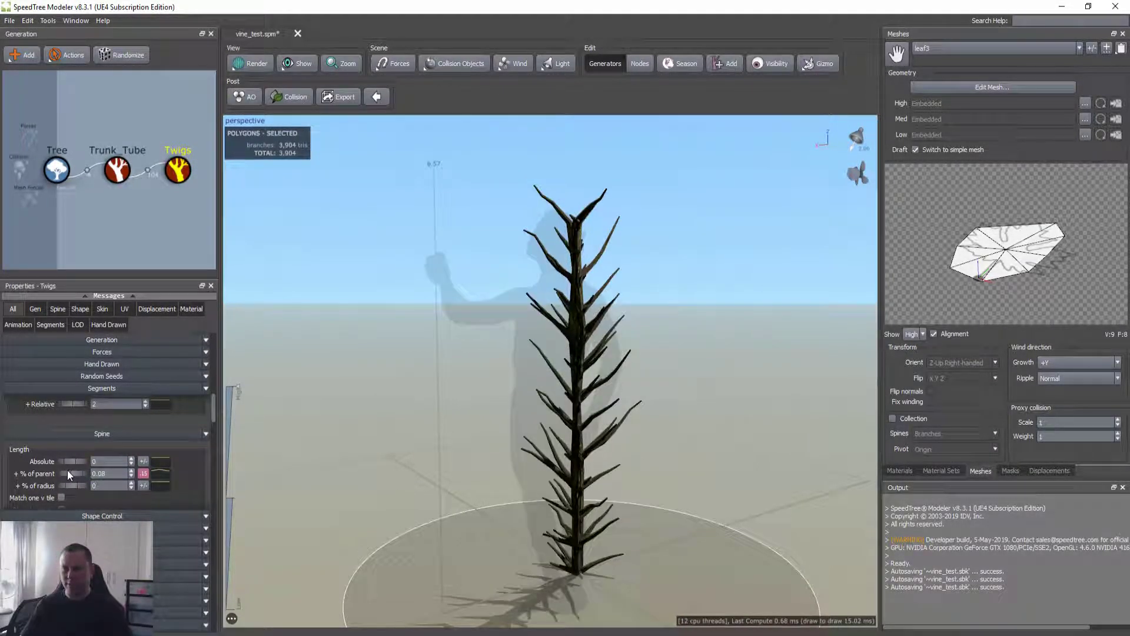
pyautogui.moveTo(68, 470); pyautogui.dragTo(89, 472)
pyautogui.press('BackSpace')
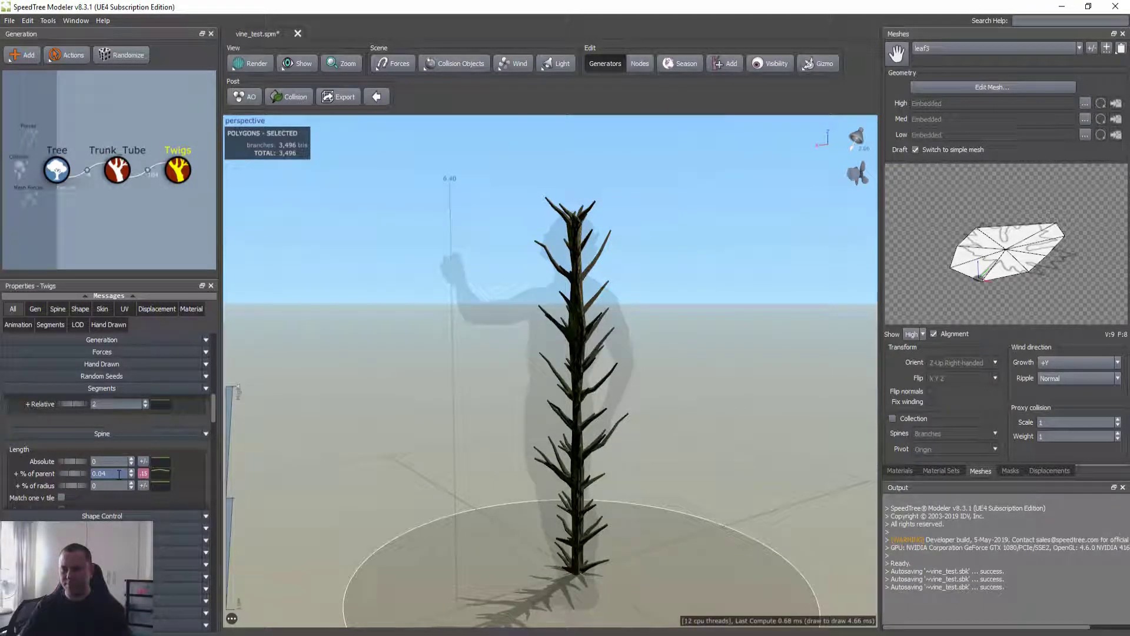
pyautogui.write('1')
pyautogui.press('Return')
pyautogui.moveTo(517, 417); pyautogui.dragTo(488, 428)
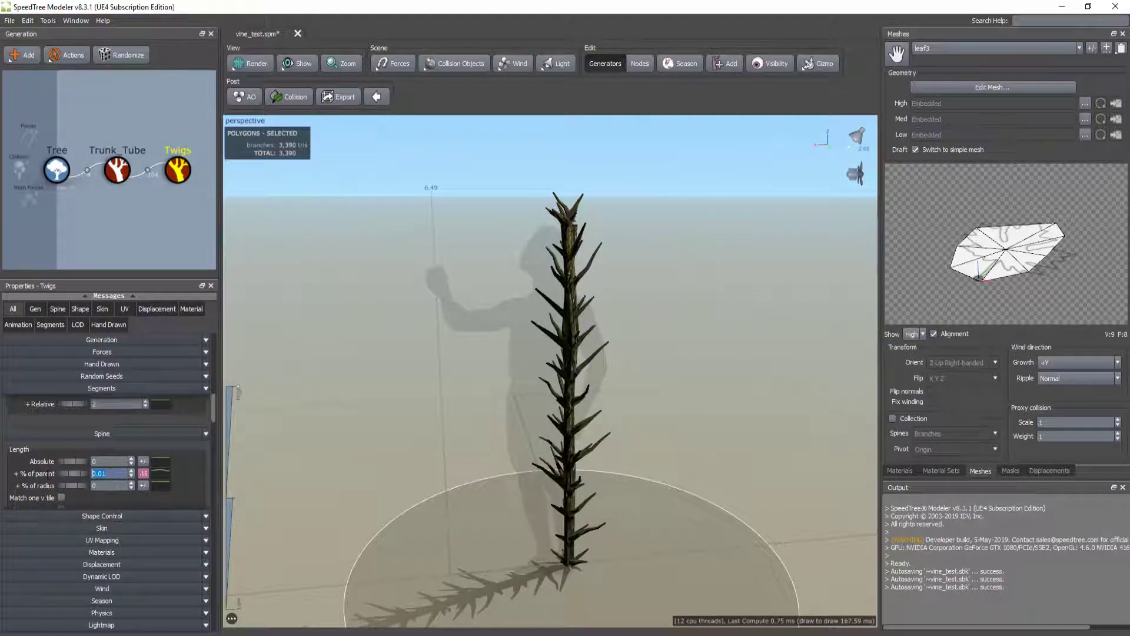
# - Set the variance of the twigs' % of parent length to 0
pyautogui.click(145, 472)
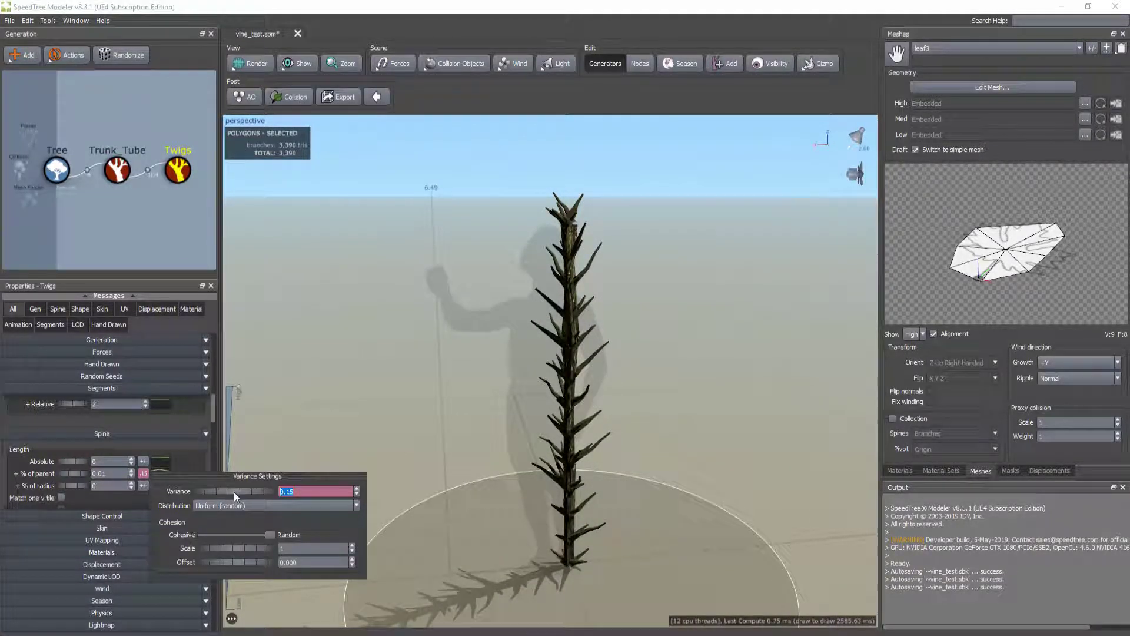
pyautogui.write('0')
pyautogui.press('Return')
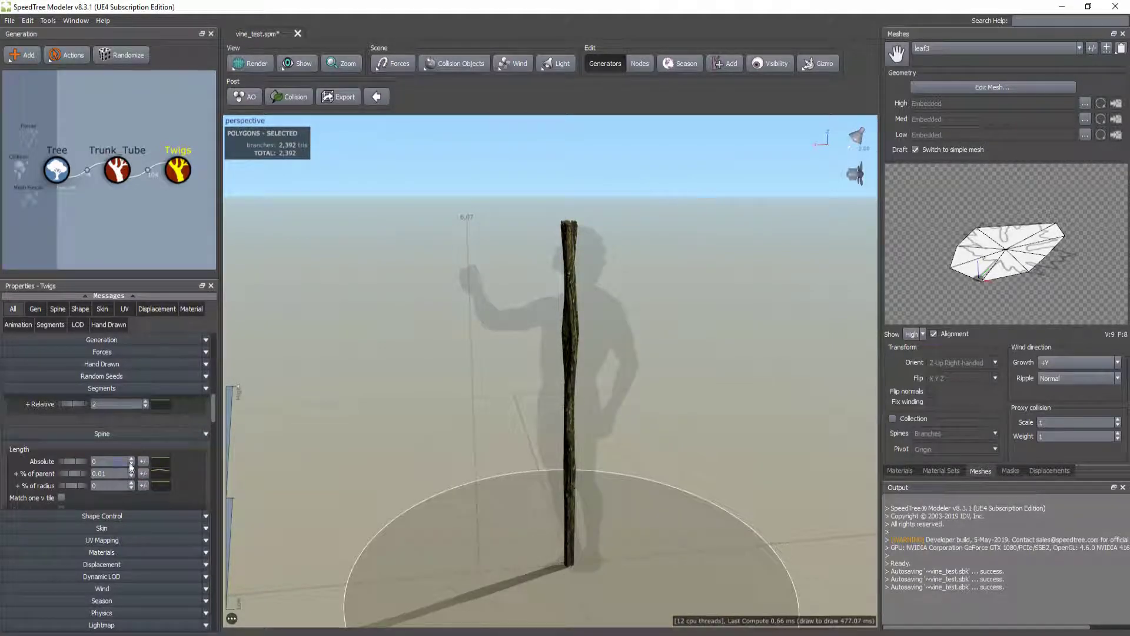
# - Set the twigs' % of parent length to 0 and their absolute length to 0.31
pyautogui.write('0')
pyautogui.press('Return')
pyautogui.moveTo(67, 459); pyautogui.dragTo(86, 461)
pyautogui.moveTo(595, 450); pyautogui.dragTo(635, 449)
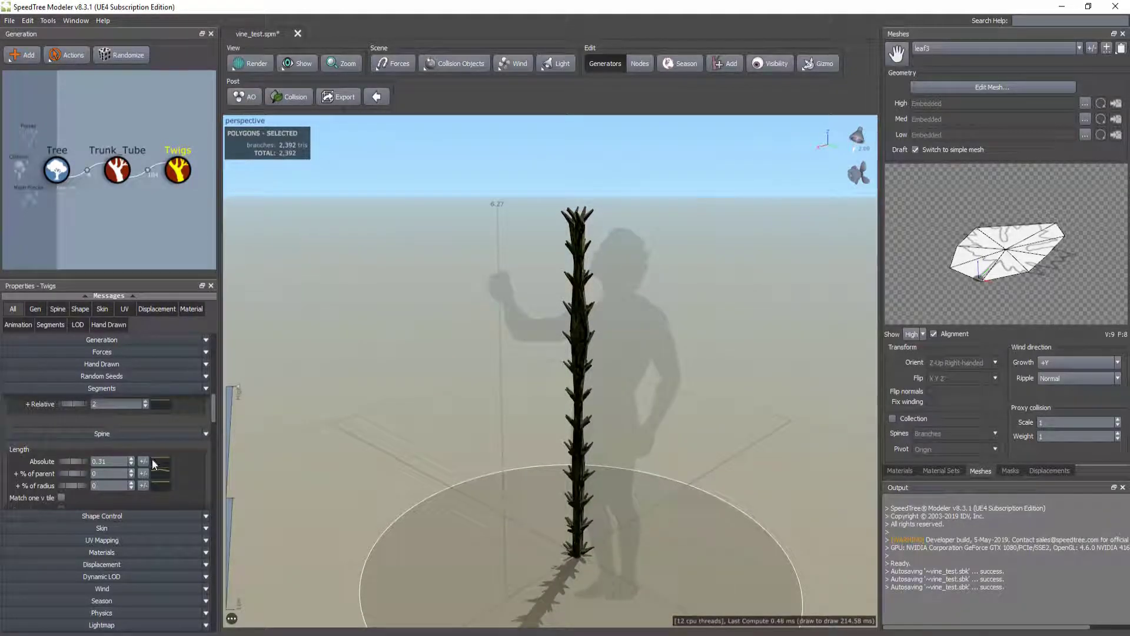
# - Thin the twigs by setting their skin radius % of parent to 0.18, and inspect them up close
pyautogui.scroll(-5, 180, 469)
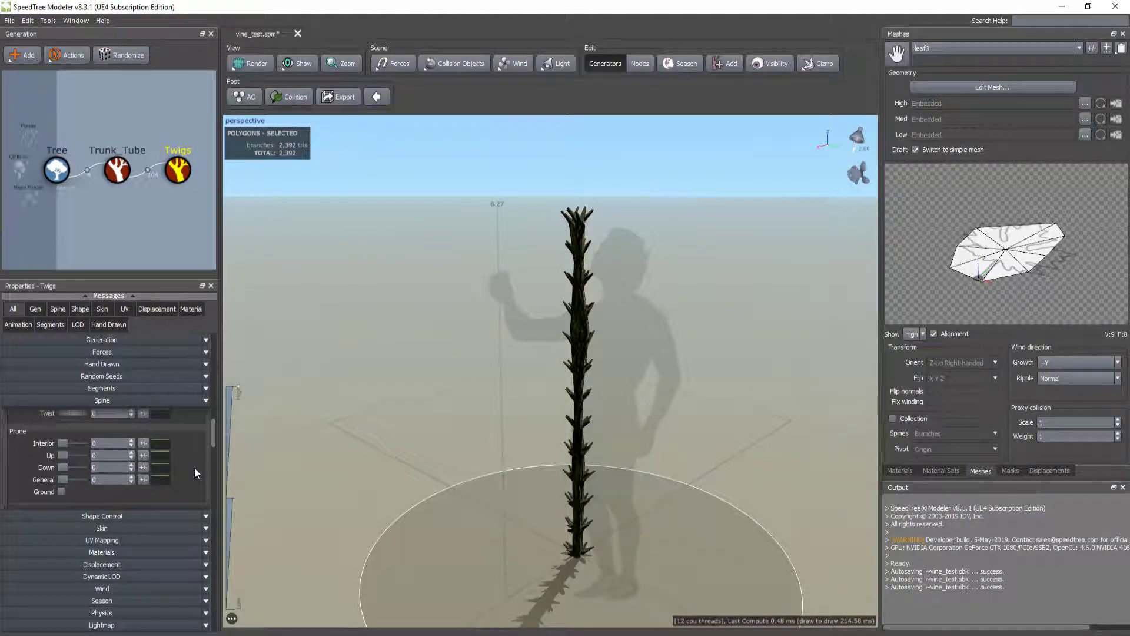
pyautogui.scroll(-3, 195, 469)
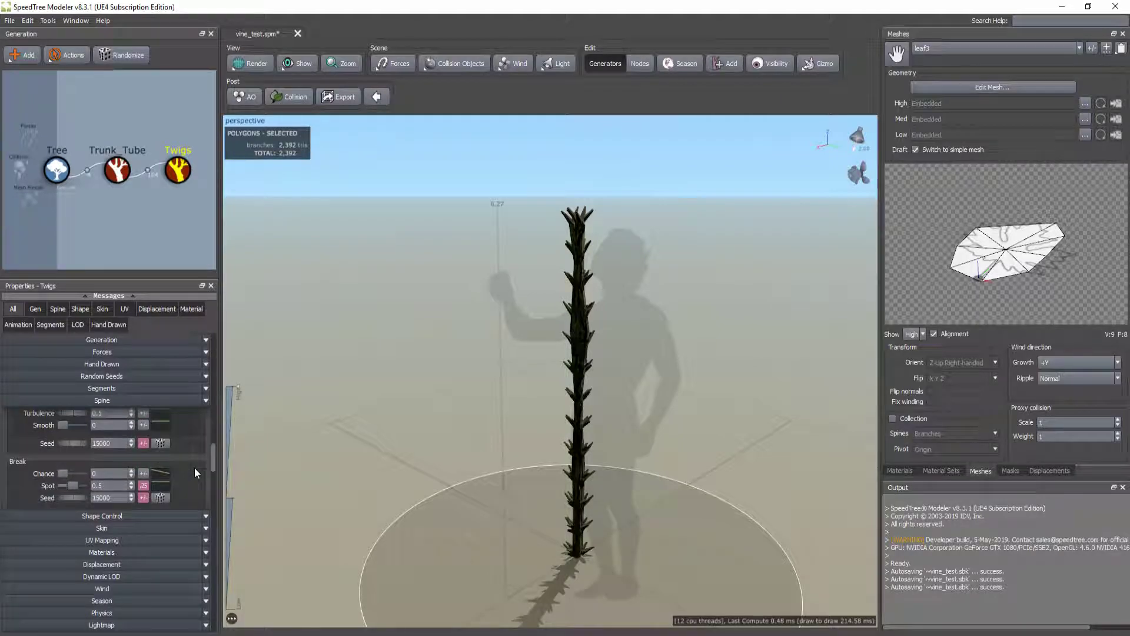
pyautogui.scroll(-5, 194, 467)
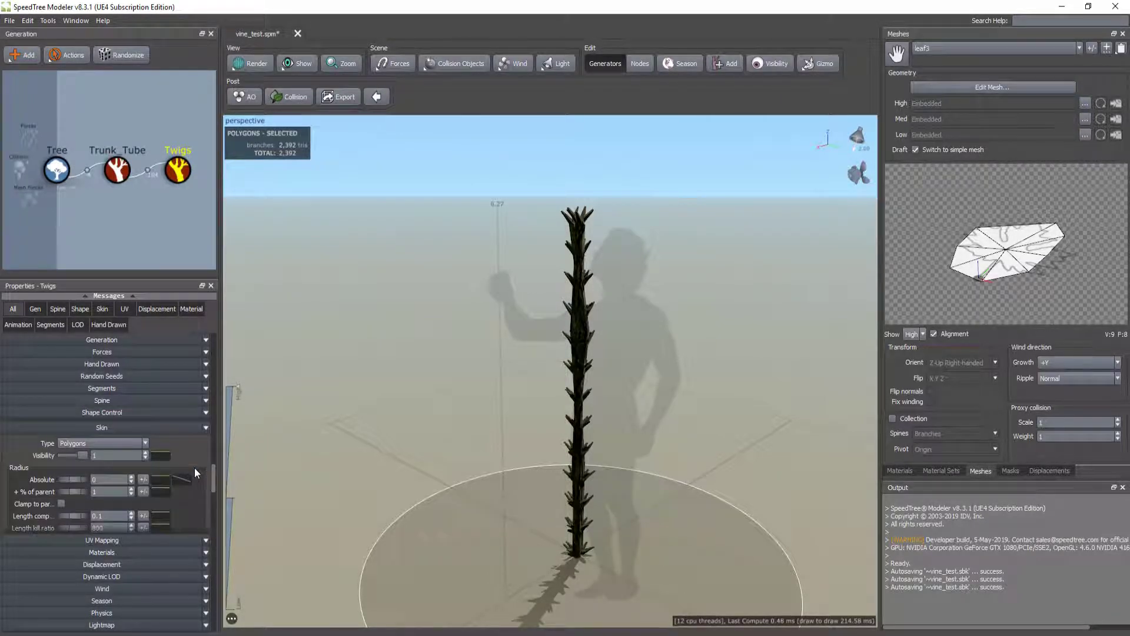
pyautogui.moveTo(74, 455); pyautogui.dragTo(27, 453)
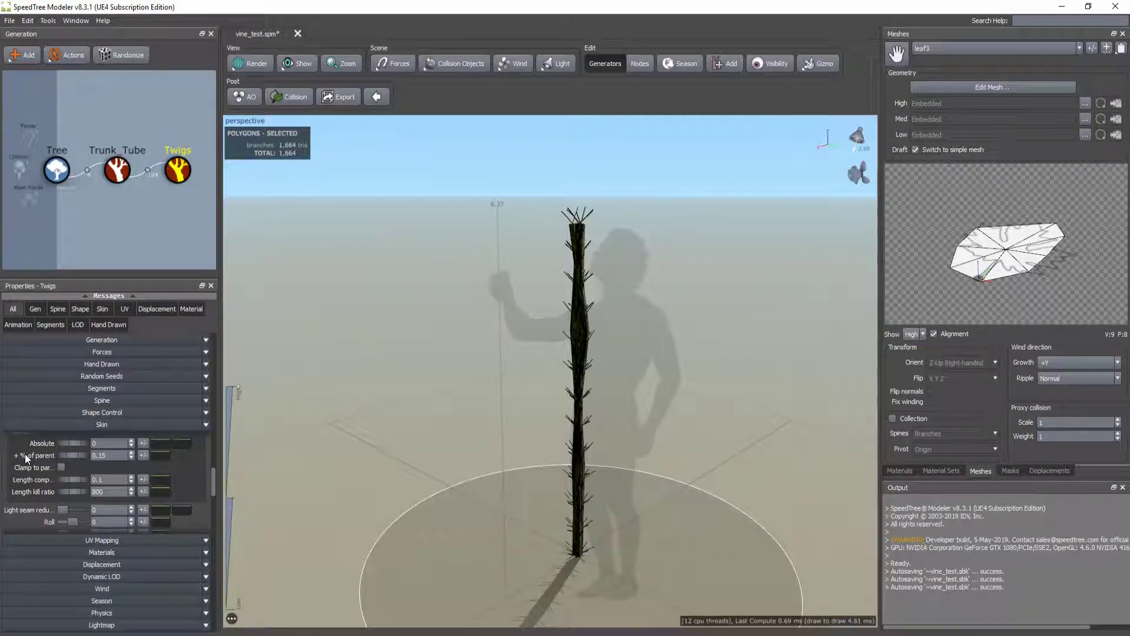
pyautogui.moveTo(425, 430); pyautogui.dragTo(501, 368)
pyautogui.scroll(3, 474, 387)
pyautogui.scroll(-1, 468, 426)
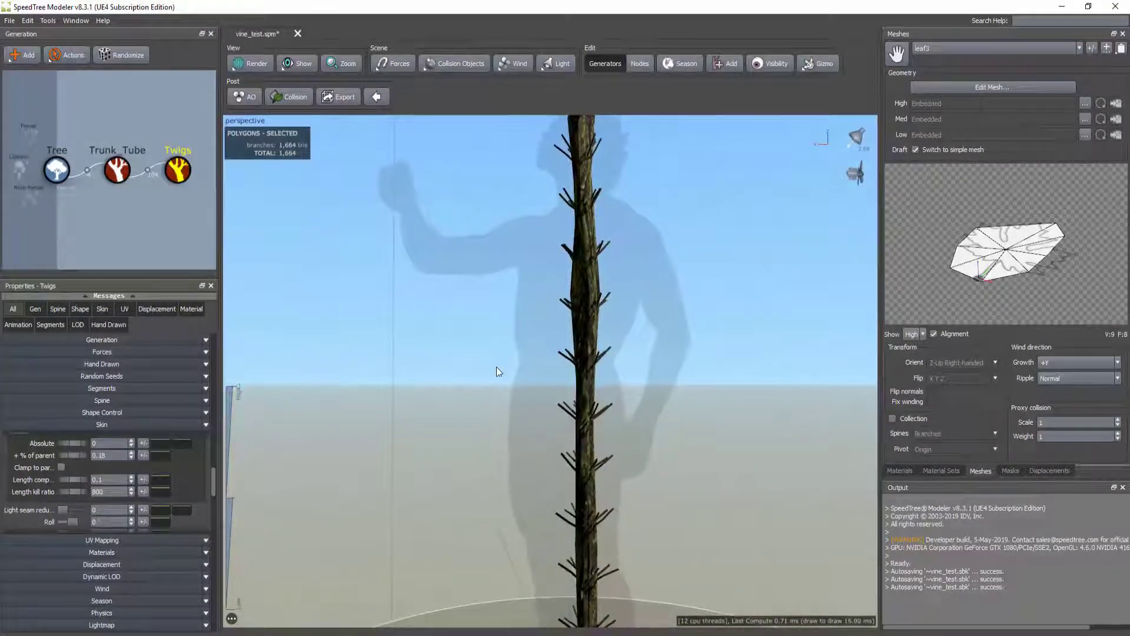
# - Raise the twigs' spine start angle to 0.471
pyautogui.scroll(3, 191, 483)
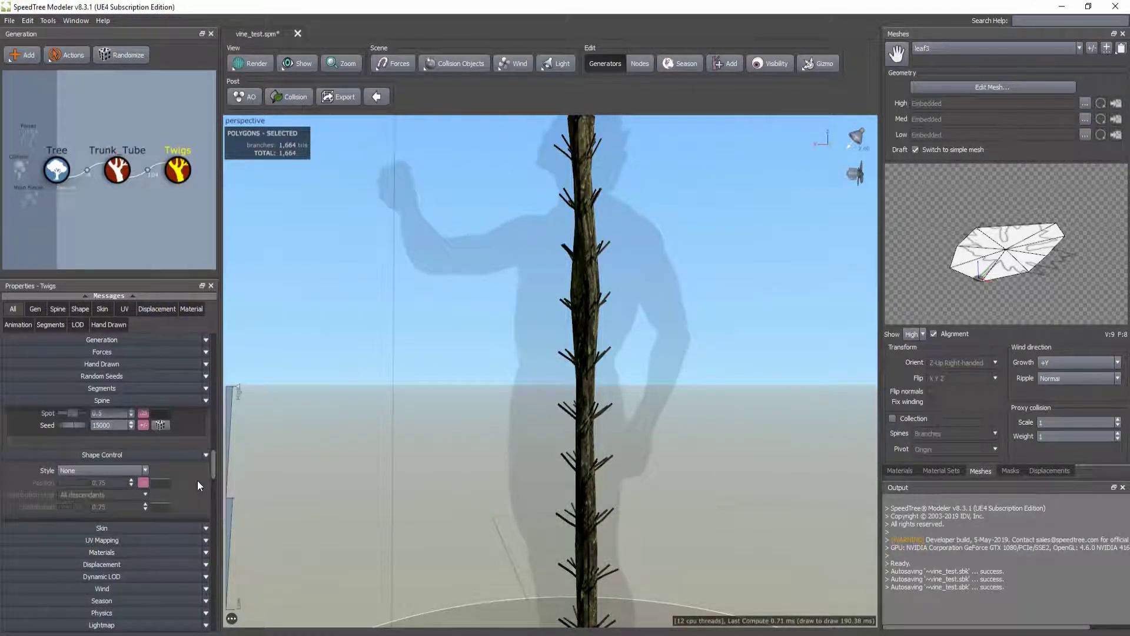
pyautogui.scroll(4, 197, 485)
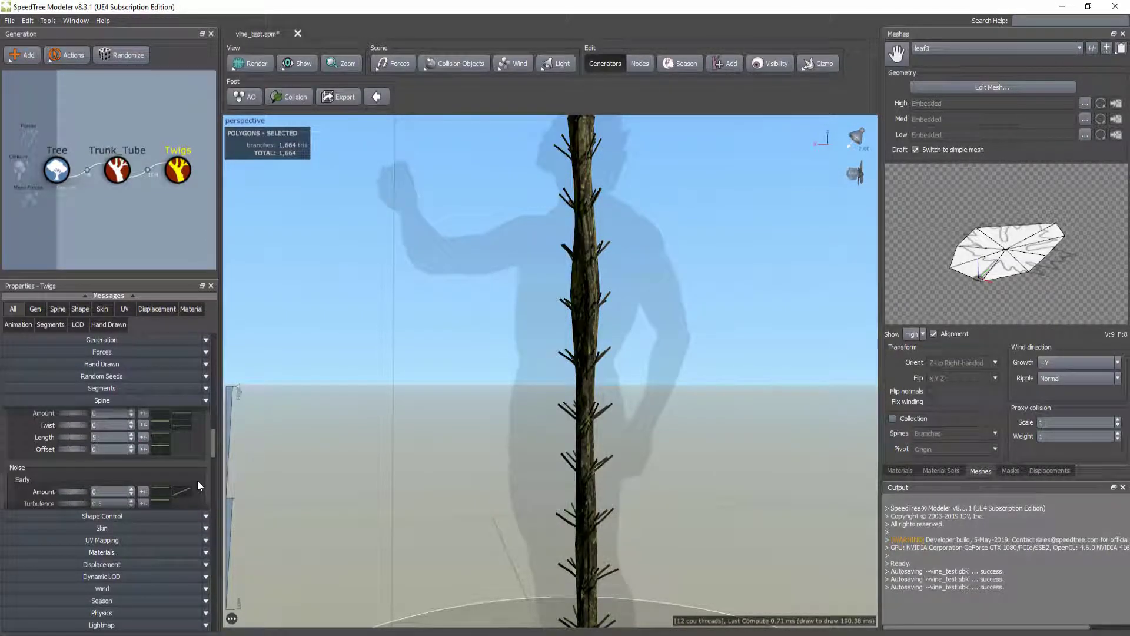
pyautogui.scroll(4, 198, 482)
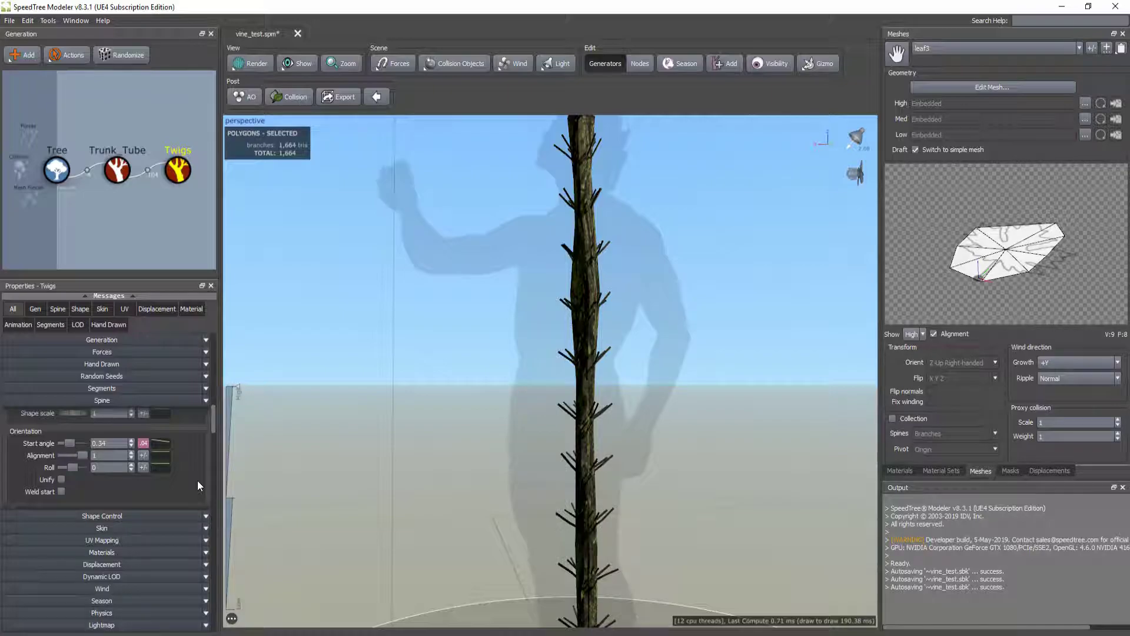
pyautogui.moveTo(73, 444); pyautogui.dragTo(69, 440)
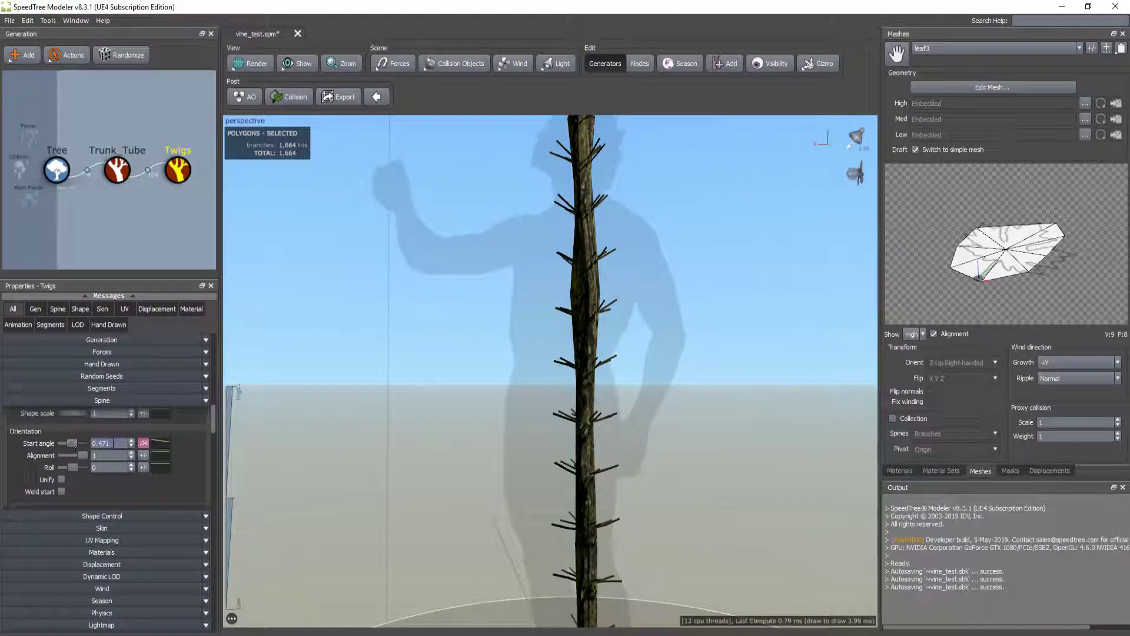
# - Give the twigs' start angle a variance of 0.5 and check them from another angle
pyautogui.click(143, 443)
pyautogui.write('0.5')
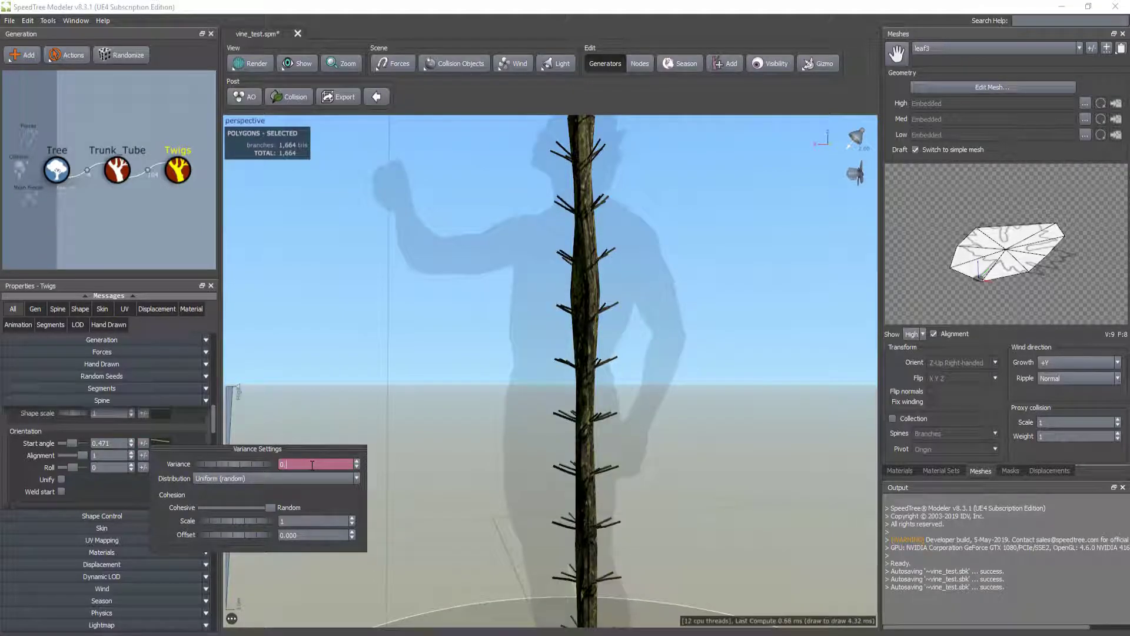
pyautogui.press('Return')
pyautogui.scroll(3, 563, 443)
pyautogui.scroll(-3, 564, 443)
pyautogui.moveTo(555, 443); pyautogui.dragTo(517, 448)
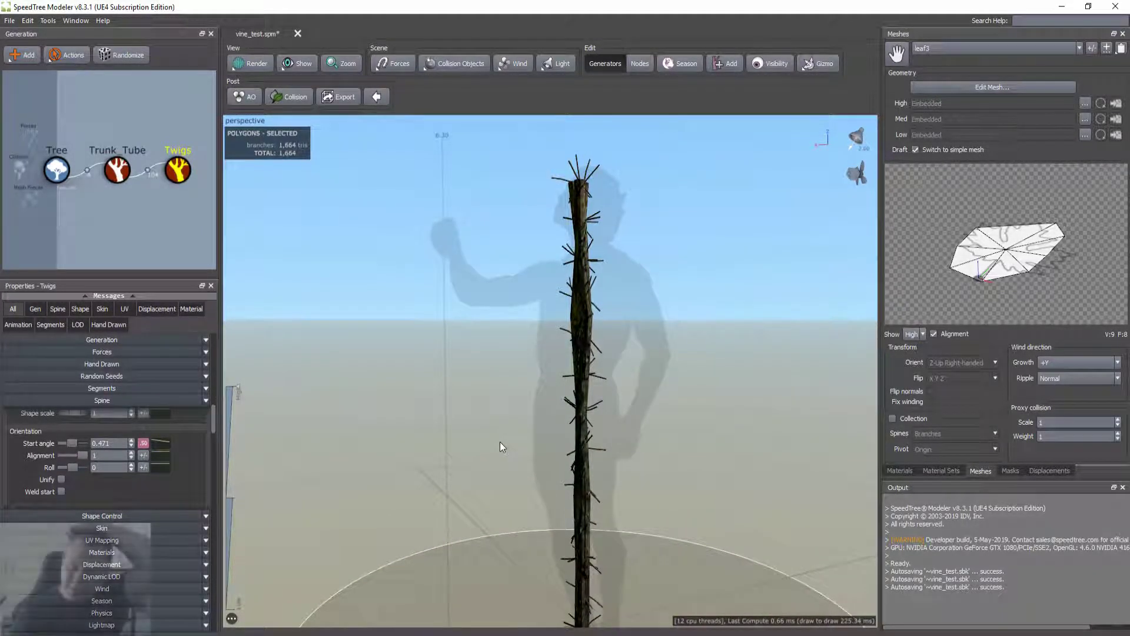
# - Set both the early and the late spine noise amounts of the twigs to 1
pyautogui.scroll(-3, 179, 454)
pyautogui.scroll(-1, 179, 453)
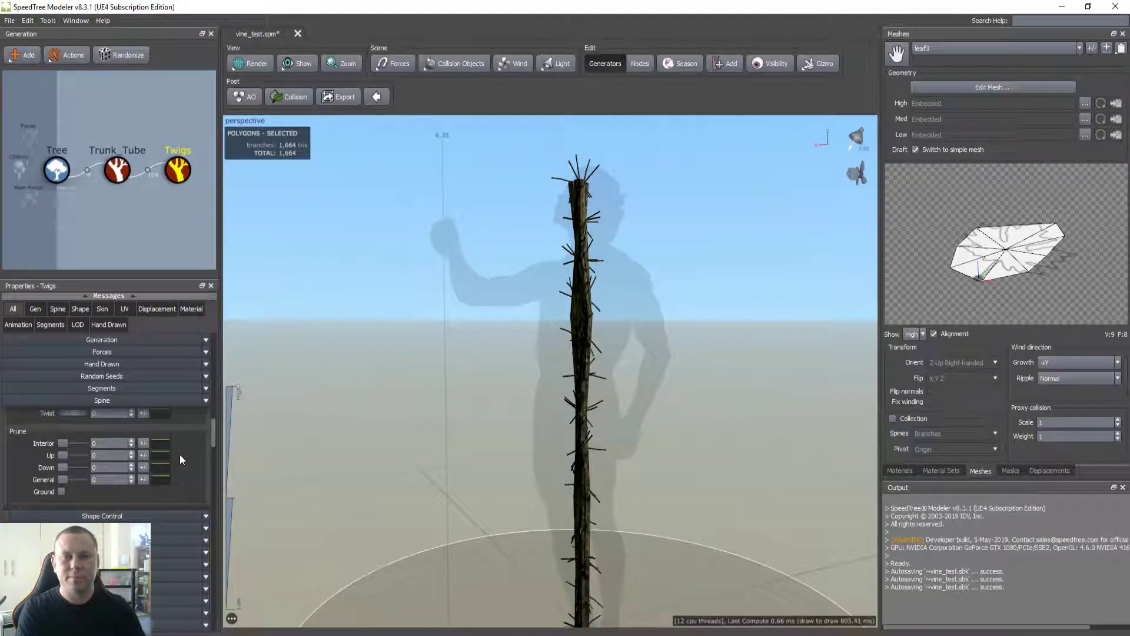
pyautogui.scroll(-4, 185, 454)
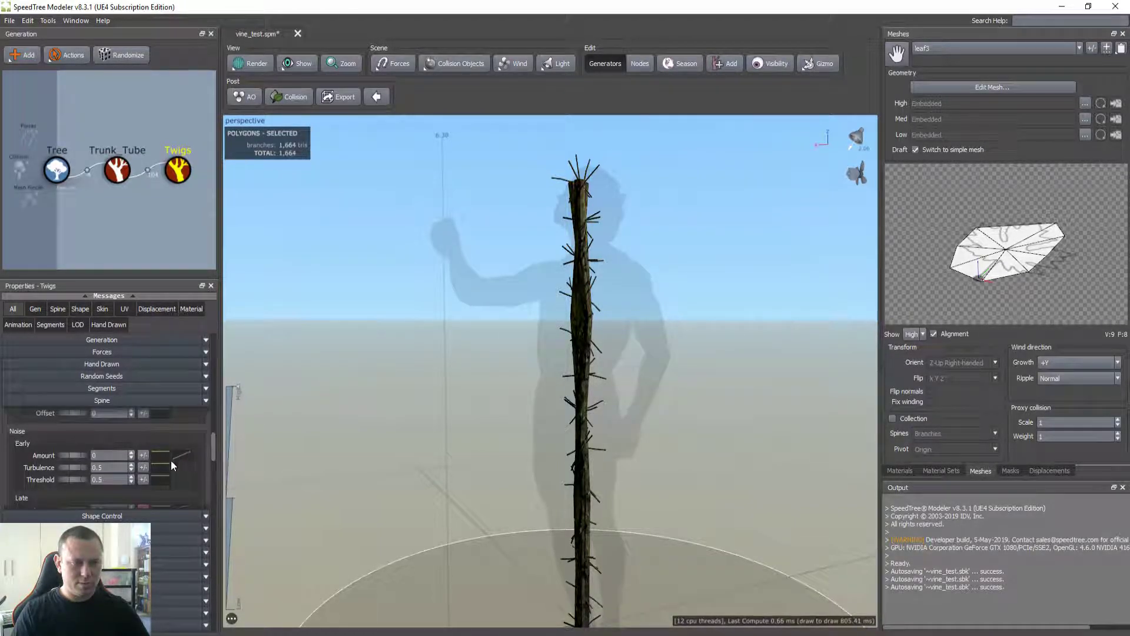
pyautogui.scroll(-1, 147, 459)
pyautogui.click(112, 430)
pyautogui.click(93, 420)
pyautogui.write('1')
pyautogui.press('Tab')
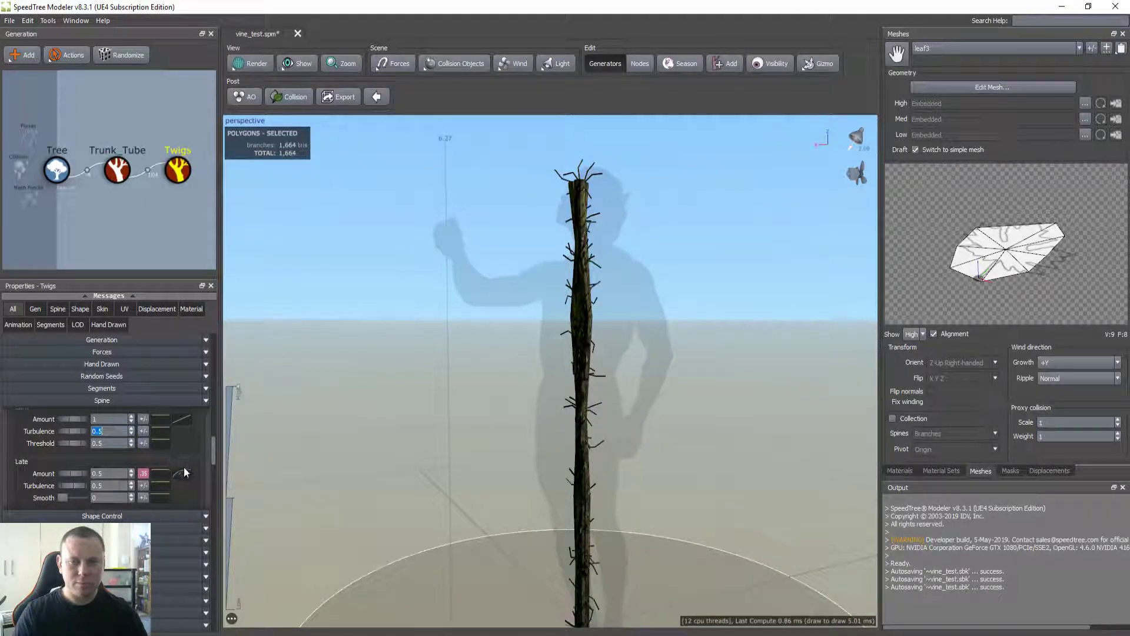
pyautogui.moveTo(450, 461); pyautogui.dragTo(492, 442)
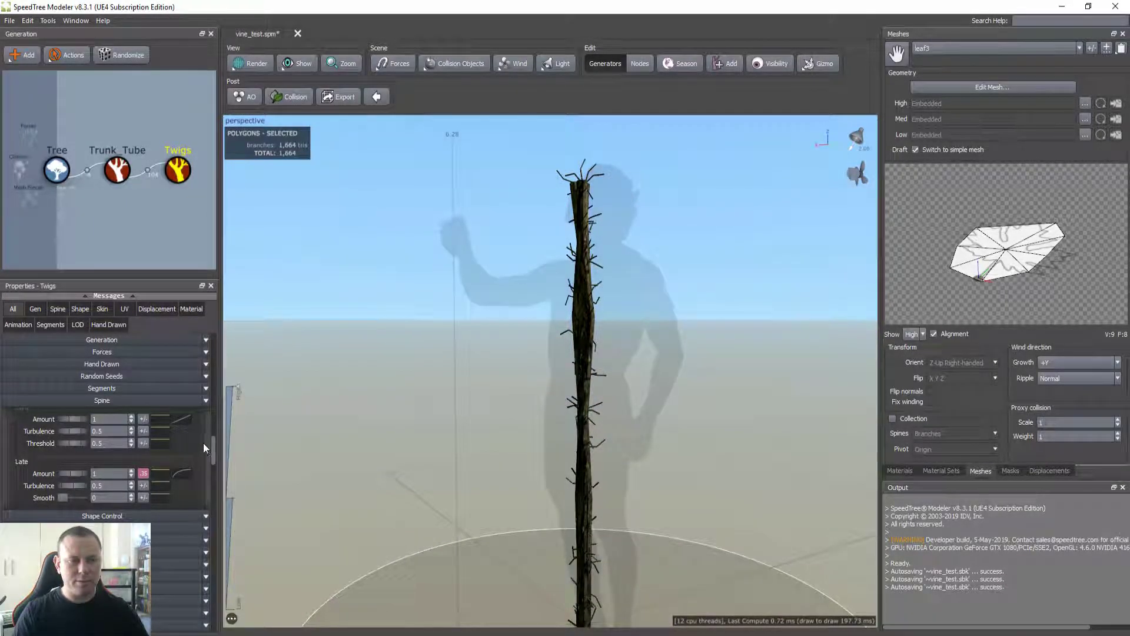
# - Look through the Twigs properties, including the spine noise, random seeds and segment settings
pyautogui.scroll(-8, 187, 446)
pyautogui.scroll(2, 171, 453)
pyautogui.scroll(-2, 158, 475)
pyautogui.scroll(-5, 164, 473)
pyautogui.scroll(3, 170, 471)
pyautogui.scroll(10, 172, 469)
pyautogui.scroll(5, 182, 431)
pyautogui.scroll(-5, 189, 394)
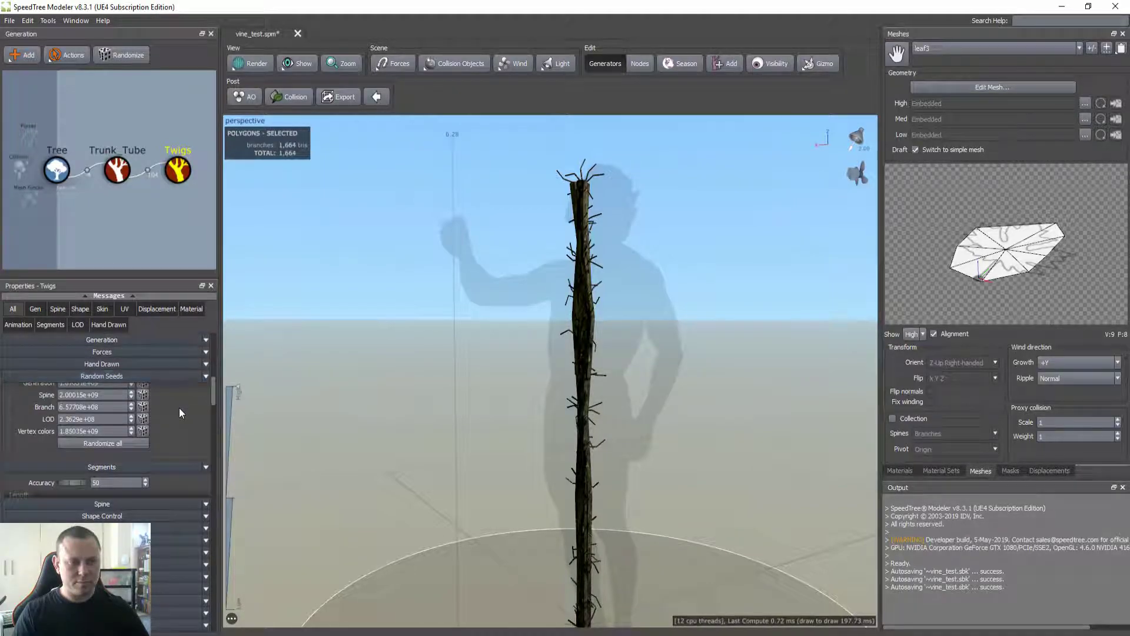
# - Try other absolute and relative length segment values on the twigs, including a relative value of 0
pyautogui.scroll(-4, 179, 407)
pyautogui.moveTo(73, 433)
pyautogui.mouseDown()
pyautogui.moveTo(47, 429)
pyautogui.moveTo(369, 394)
pyautogui.moveTo(63, 440)
pyautogui.mouseUp()
pyautogui.click(98, 446)
pyautogui.write('0')
pyautogui.click(70, 433)
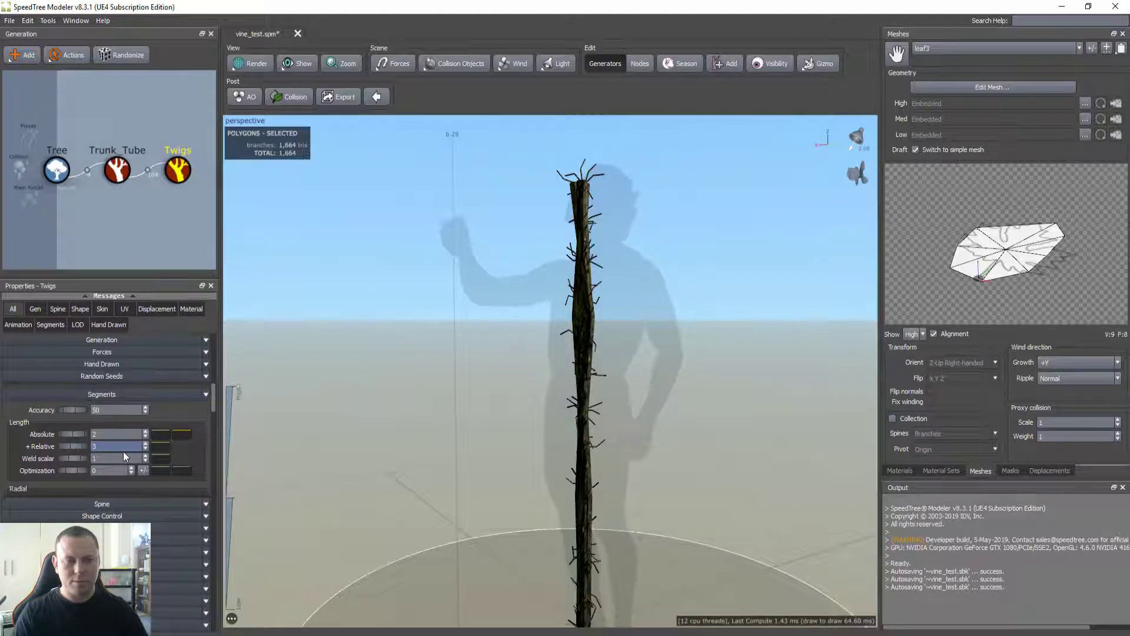
# - Shorten the twigs to an absolute length of 0.22 and check them on the trunks
pyautogui.scroll(-3, 178, 444)
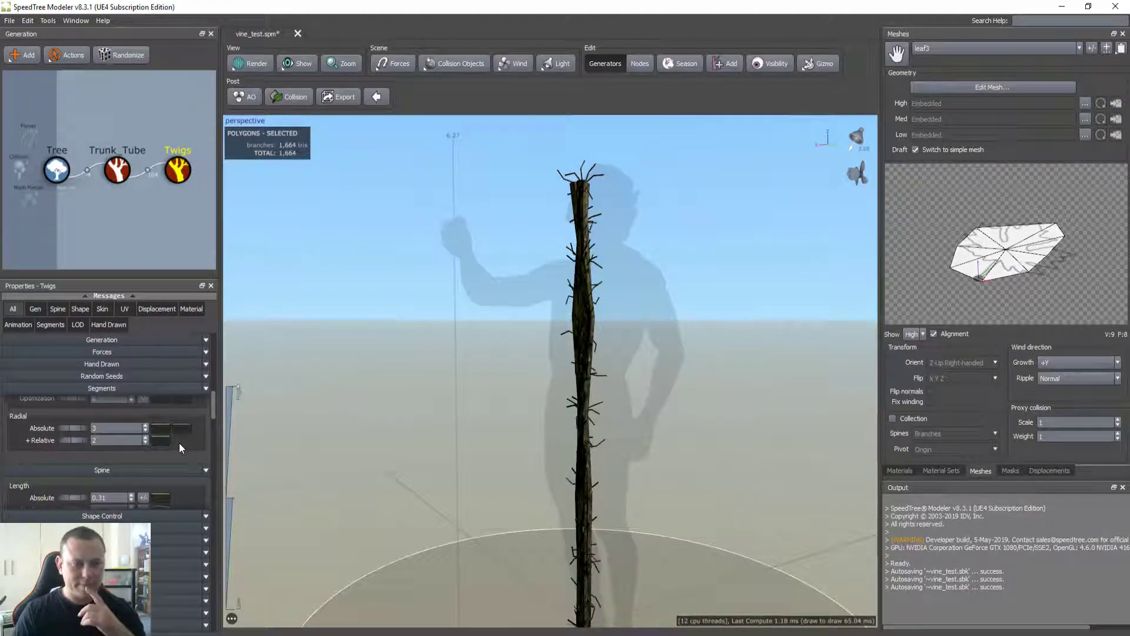
pyautogui.scroll(-1, 195, 440)
pyautogui.moveTo(73, 461)
pyautogui.mouseDown()
pyautogui.moveTo(52, 460)
pyautogui.moveTo(65, 458)
pyautogui.mouseUp()
pyautogui.moveTo(434, 422)
pyautogui.mouseDown()
pyautogui.moveTo(534, 438)
pyautogui.moveTo(453, 430)
pyautogui.mouseUp()
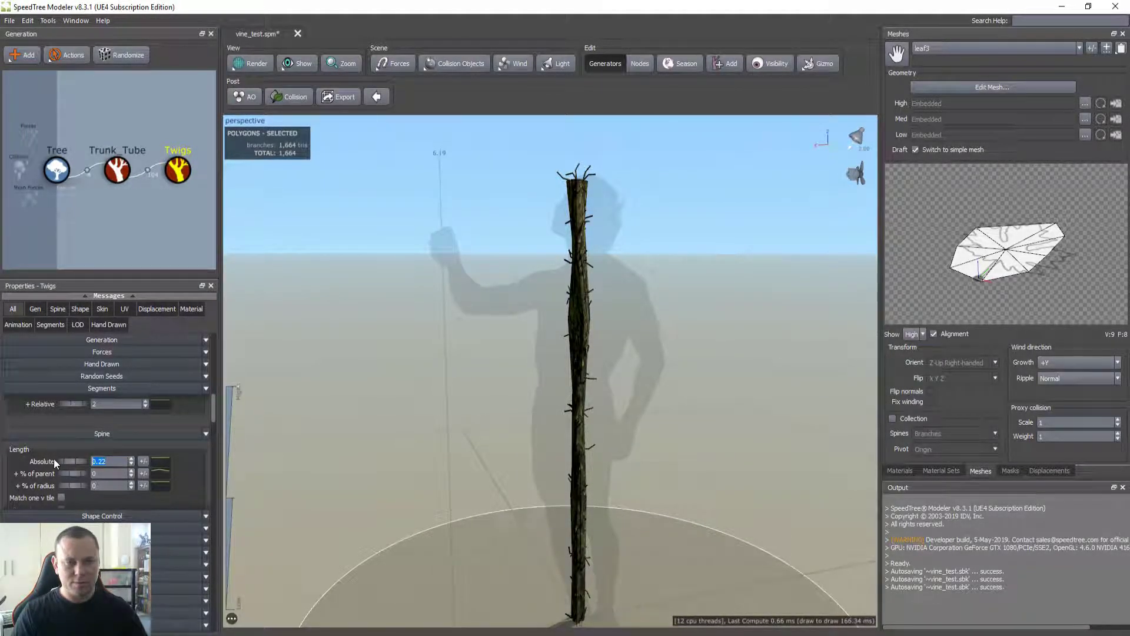
# - Try a variance of 0.3 on the twigs' absolute length
pyautogui.click(143, 461)
pyautogui.write('.3')
pyautogui.press('Return')
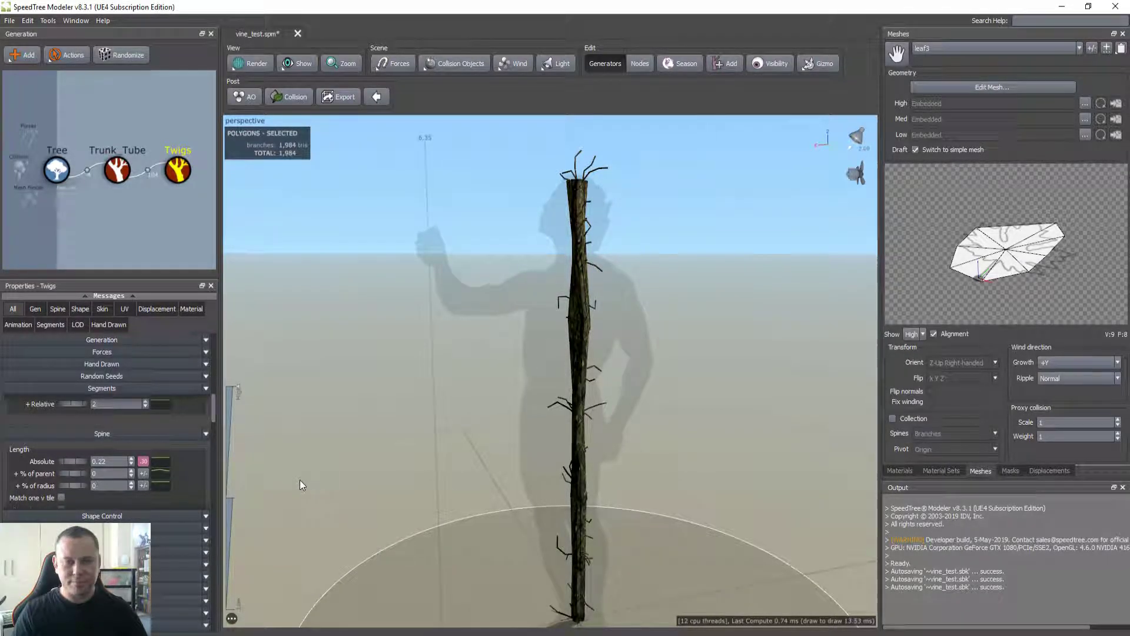
# - Set the variance of the twigs' absolute length to 0.1 and check the result on the trunks
pyautogui.click(143, 461)
pyautogui.write('.1')
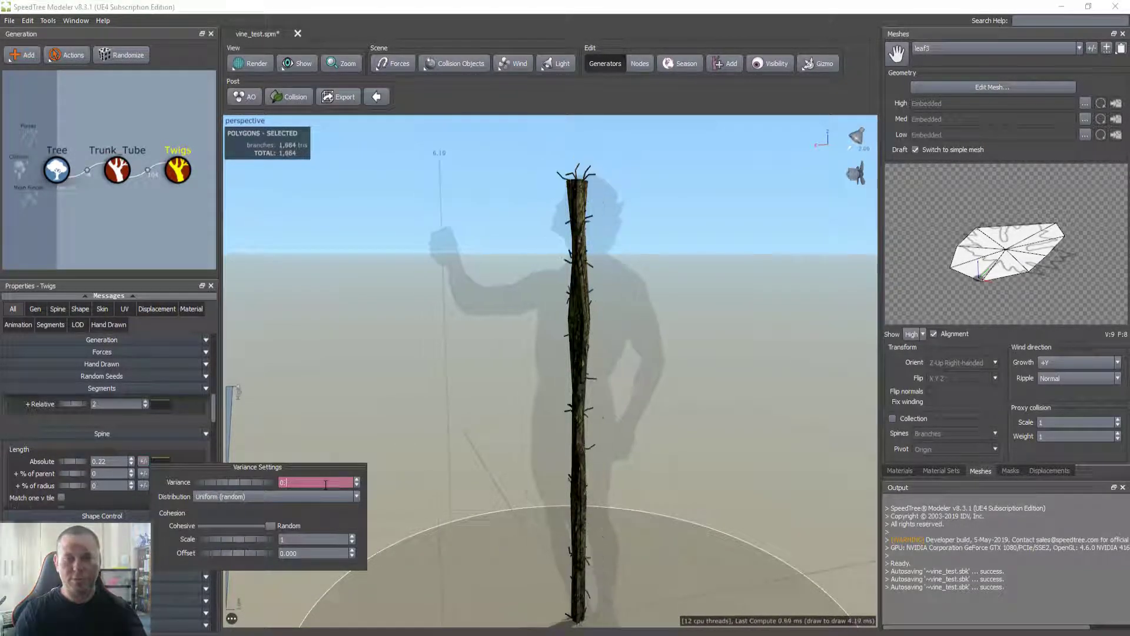
pyautogui.press('Return')
pyautogui.moveTo(503, 386); pyautogui.dragTo(458, 391)
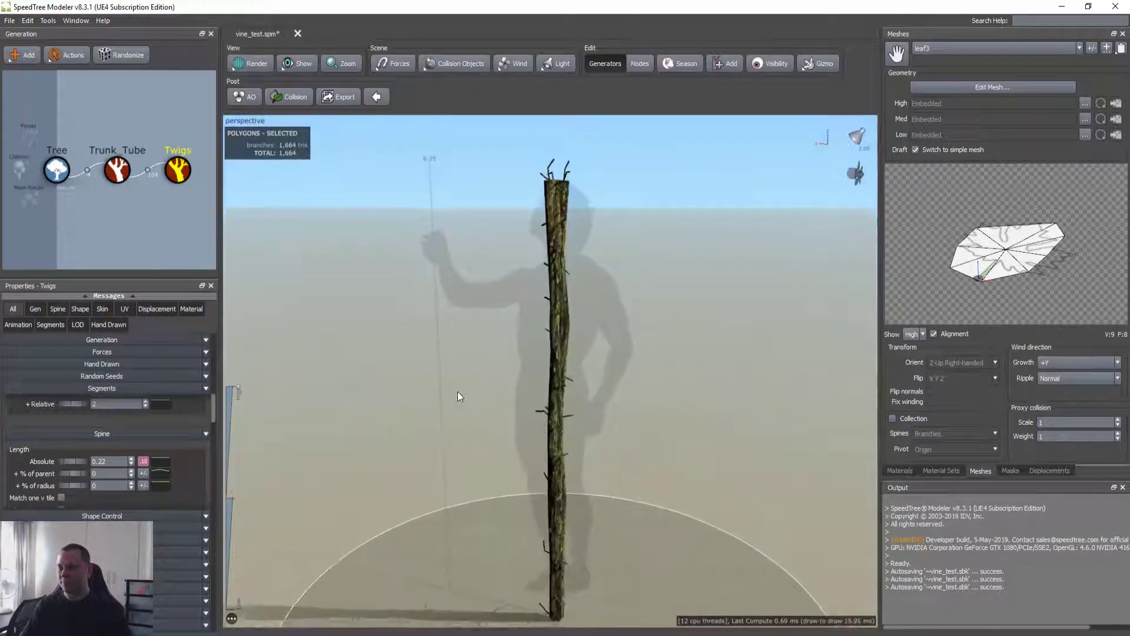
# - Set the twigs' skin radius to an absolute value of 0.02 and 0 for the percentage of parent
pyautogui.scroll(-3, 88, 486)
pyautogui.scroll(-5, 162, 463)
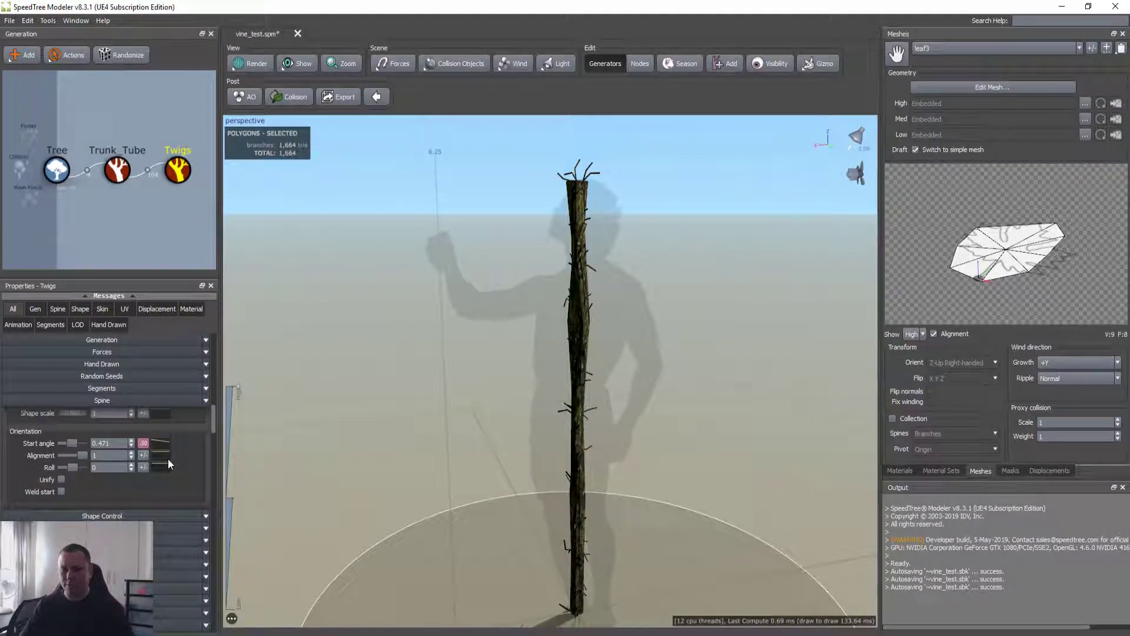
pyautogui.scroll(-5, 169, 460)
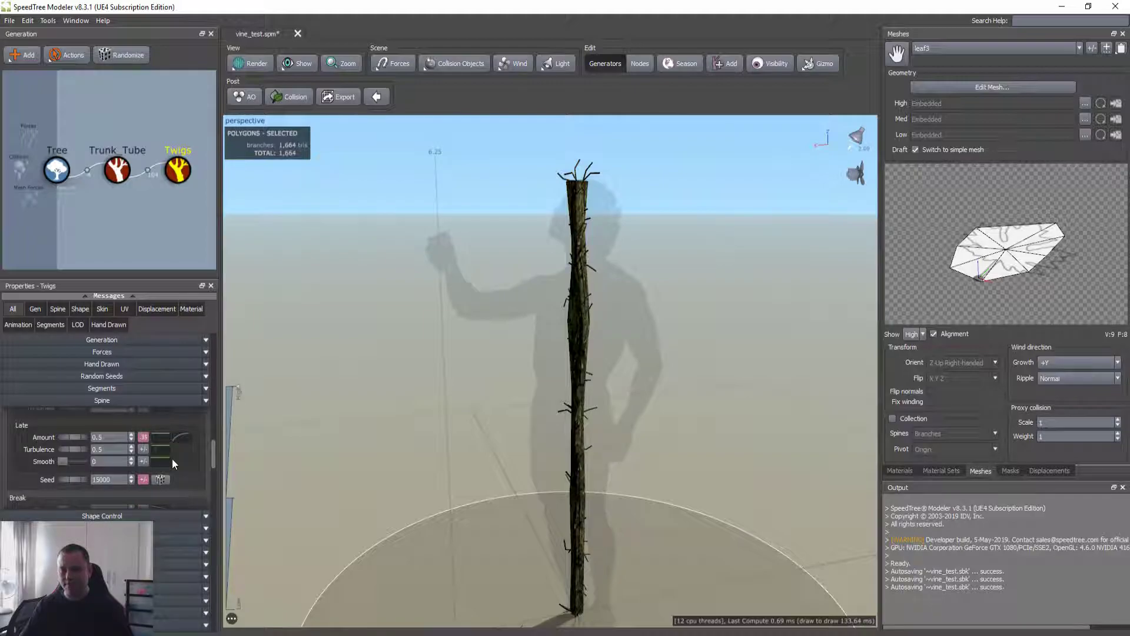
pyautogui.scroll(-3, 172, 458)
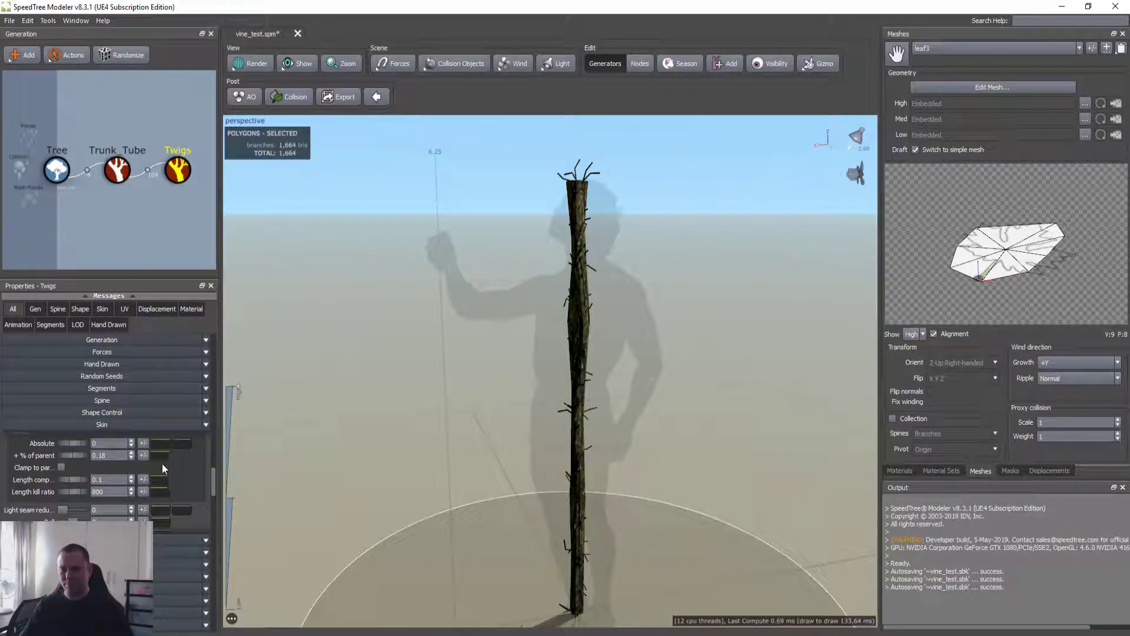
pyautogui.scroll(1, 145, 476)
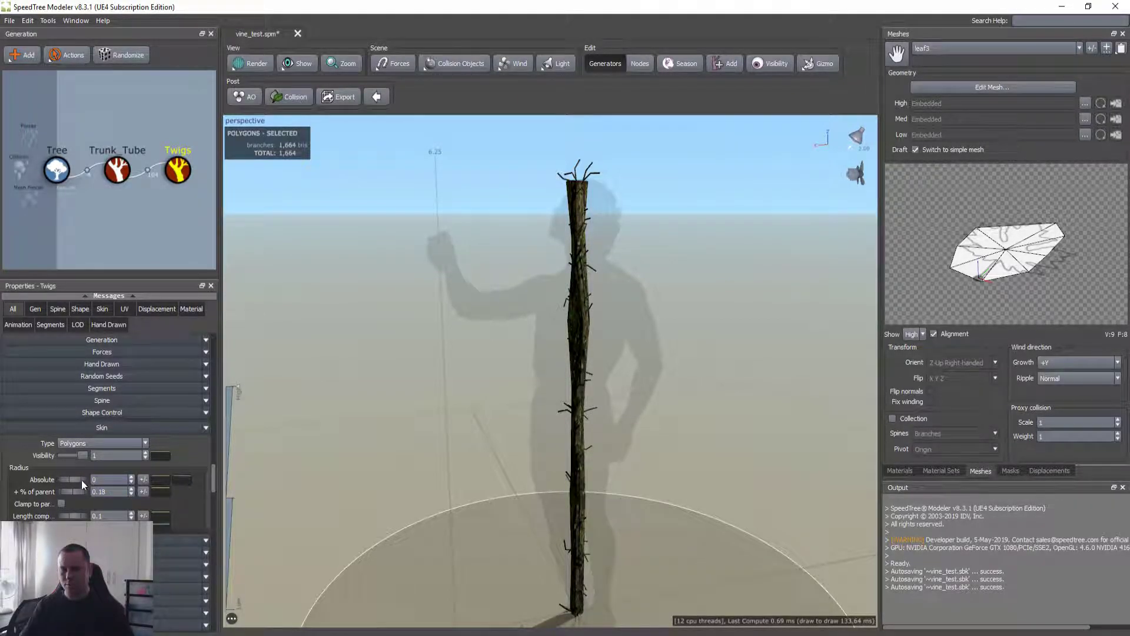
pyautogui.write('0')
pyautogui.press('Return')
pyautogui.moveTo(68, 479); pyautogui.dragTo(68, 479)
pyautogui.moveTo(353, 425)
pyautogui.mouseDown()
pyautogui.moveTo(474, 436)
pyautogui.moveTo(350, 426)
pyautogui.mouseUp()
pyautogui.scroll(-3, 517, 390)
pyautogui.scroll(5, 518, 390)
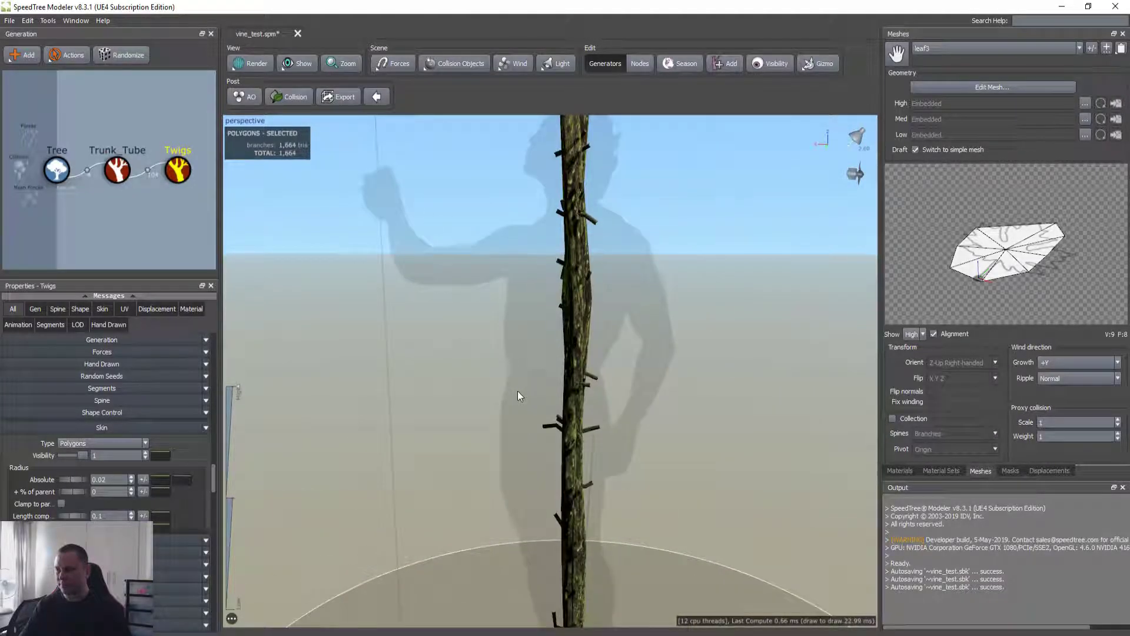
# - Try a variance of 0.1 on the twigs' absolute radius
pyautogui.click(141, 481)
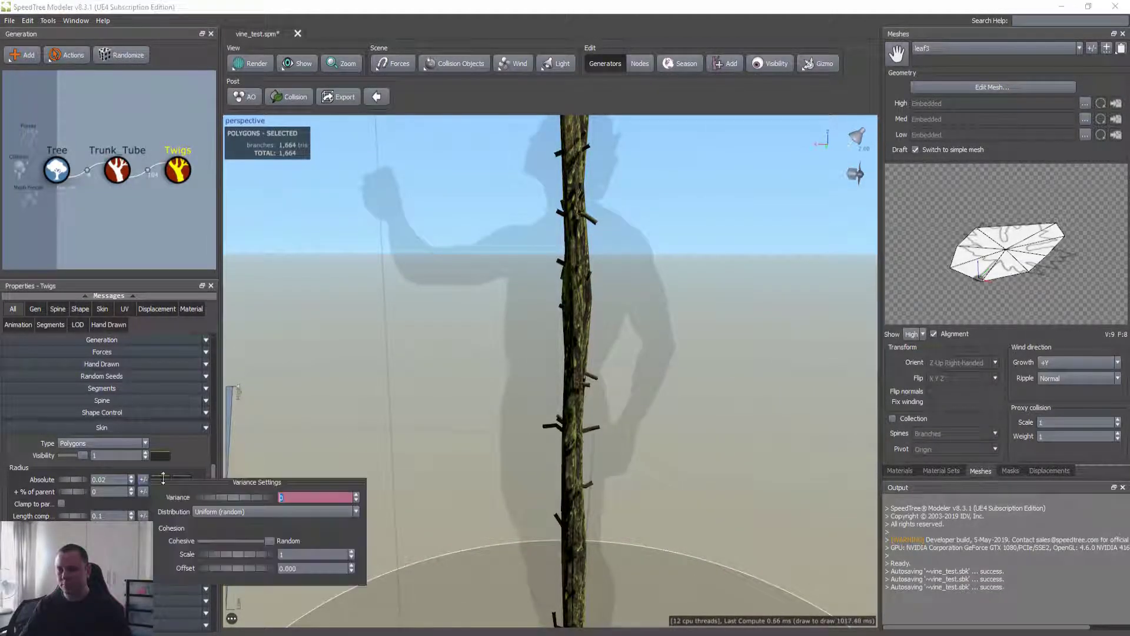
pyautogui.write('0.')
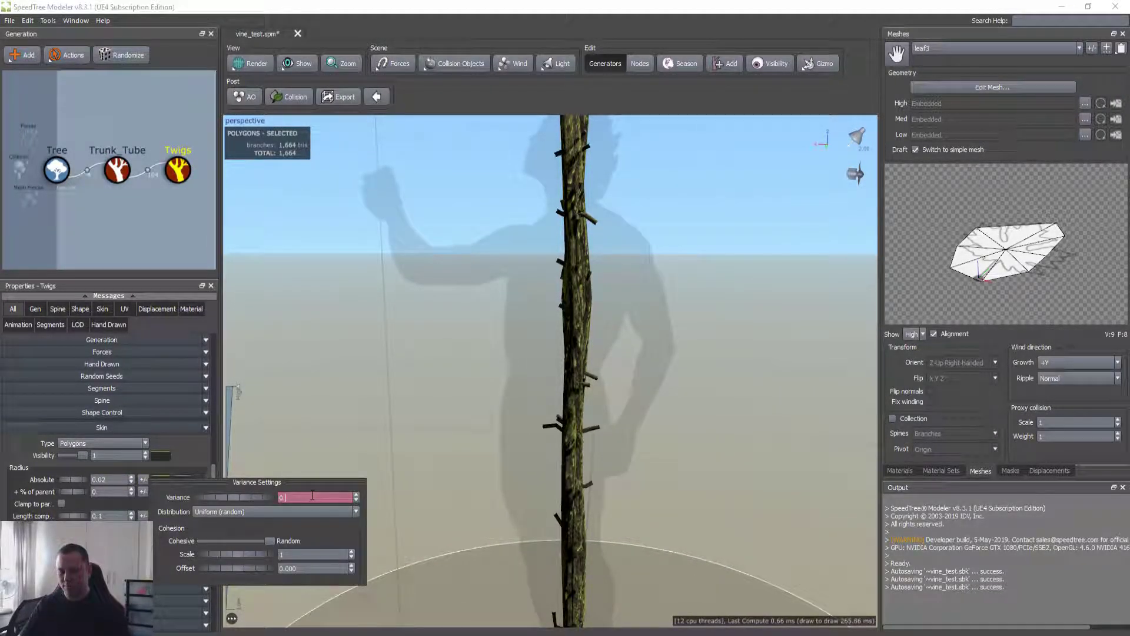
pyautogui.write('1')
pyautogui.press('Return')
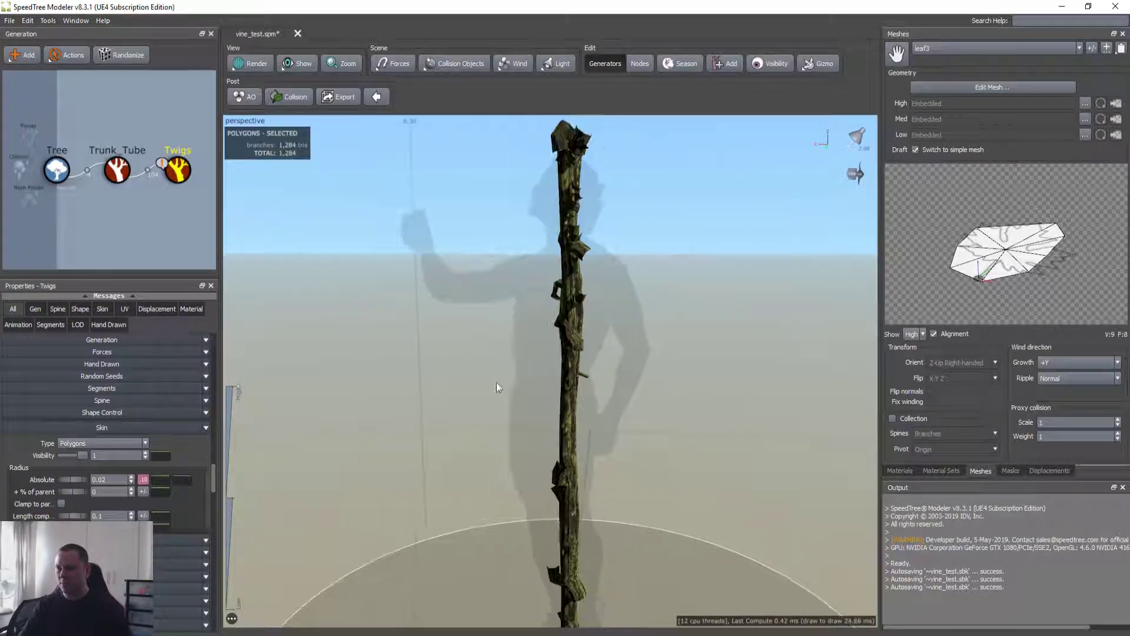
# - Reduce the variance of the twigs' absolute radius to 0.0 and inspect the twigs from other angles
pyautogui.click(145, 479)
pyautogui.write('0.0.')
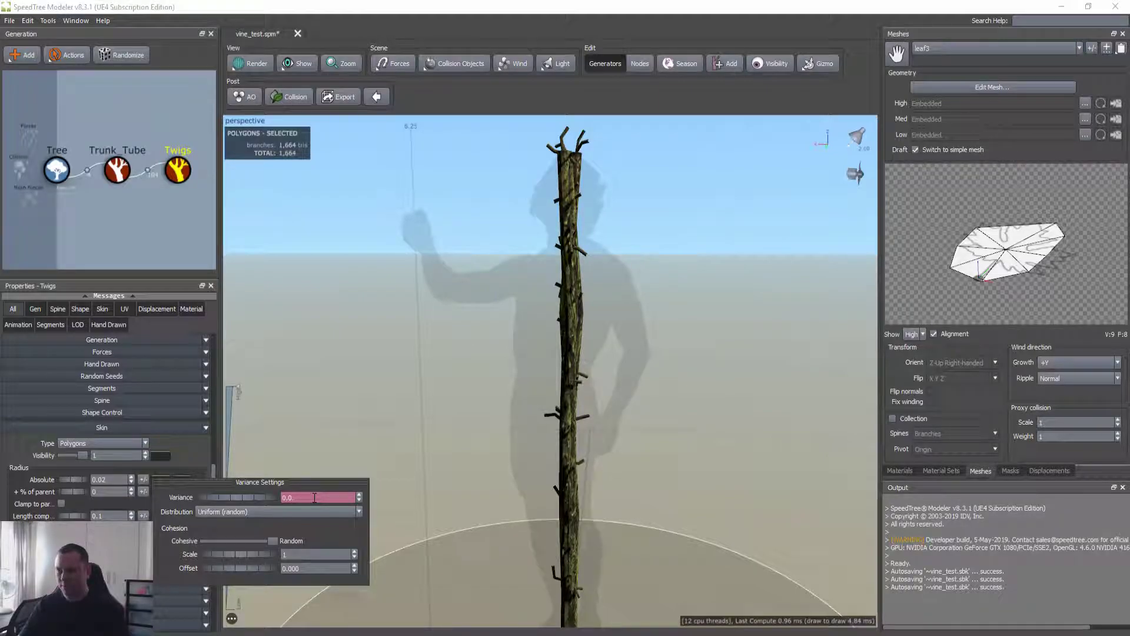
pyautogui.press('Return')
pyautogui.moveTo(428, 422); pyautogui.dragTo(496, 397)
pyautogui.scroll(-3, 417, 392)
pyautogui.moveTo(443, 428); pyautogui.dragTo(430, 409)
# - Try an interval frequency of 40 for the twigs' generation
pyautogui.scroll(5, 149, 482)
pyautogui.scroll(5, 153, 478)
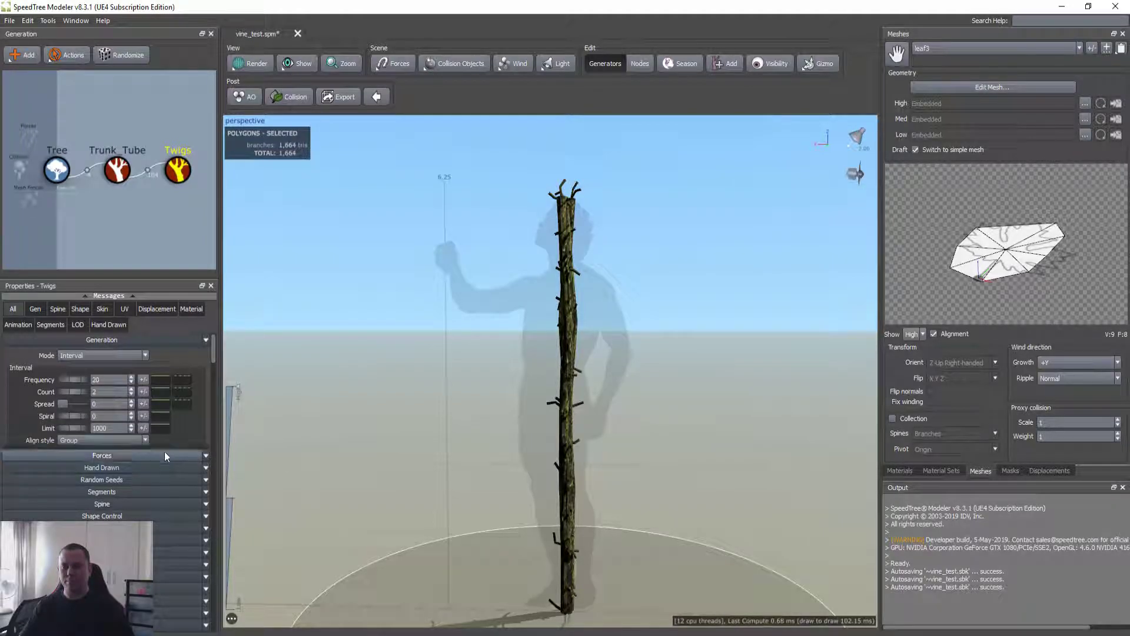
pyautogui.click(111, 392)
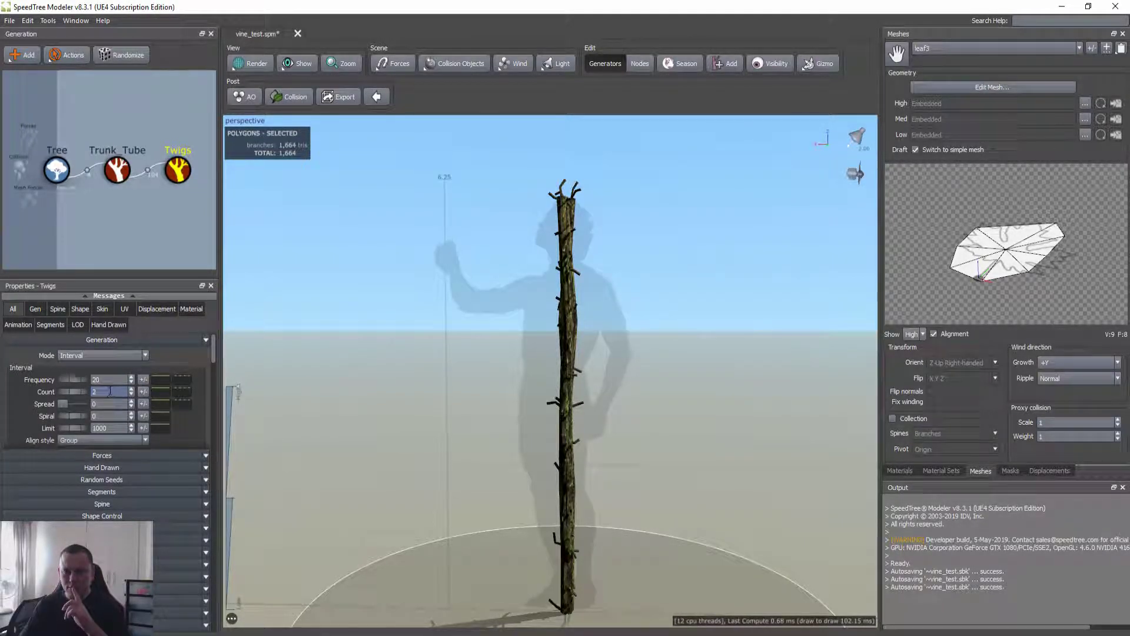
pyautogui.click(160, 221)
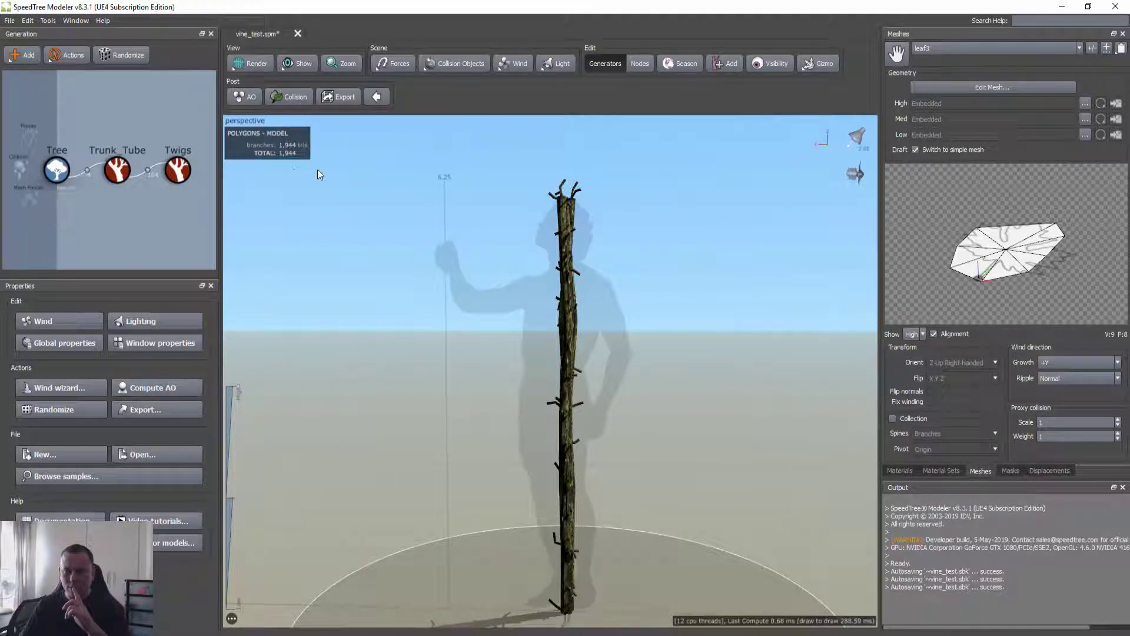
pyautogui.moveTo(298, 174); pyautogui.dragTo(515, 351)
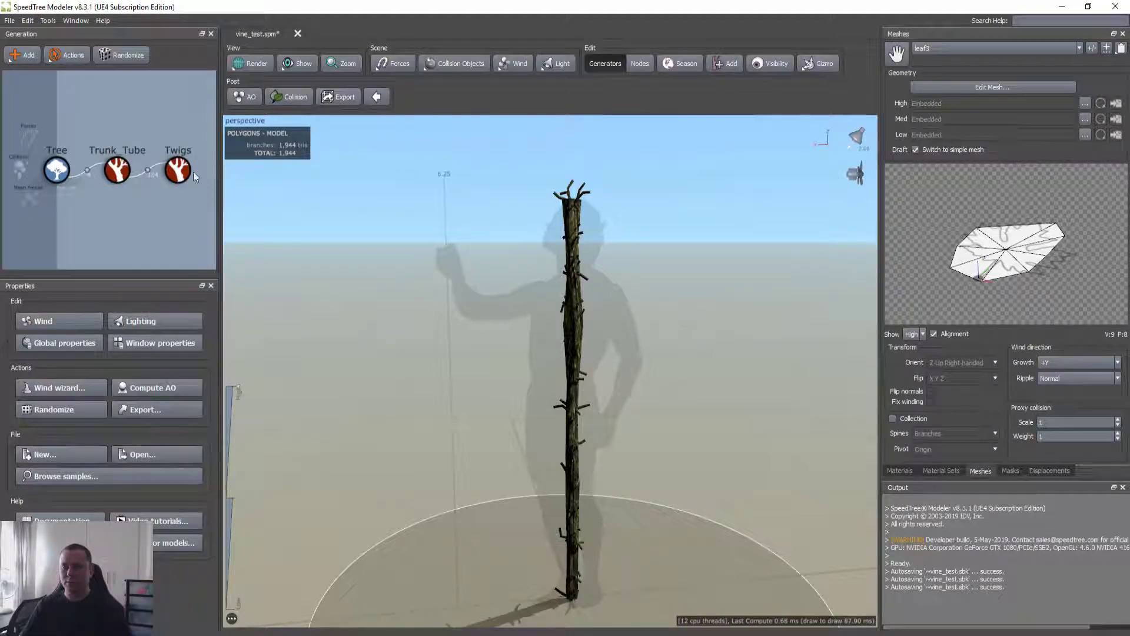
pyautogui.click(178, 171)
pyautogui.doubleClick(105, 379)
pyautogui.write('40')
pyautogui.press('Return')
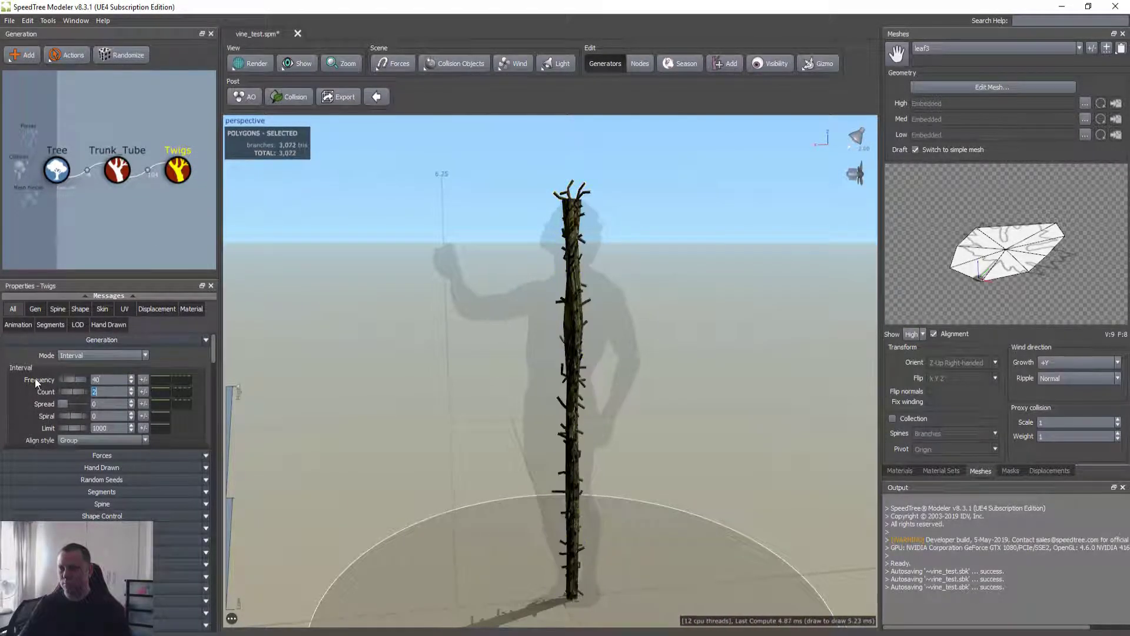
pyautogui.moveTo(356, 376); pyautogui.dragTo(363, 385)
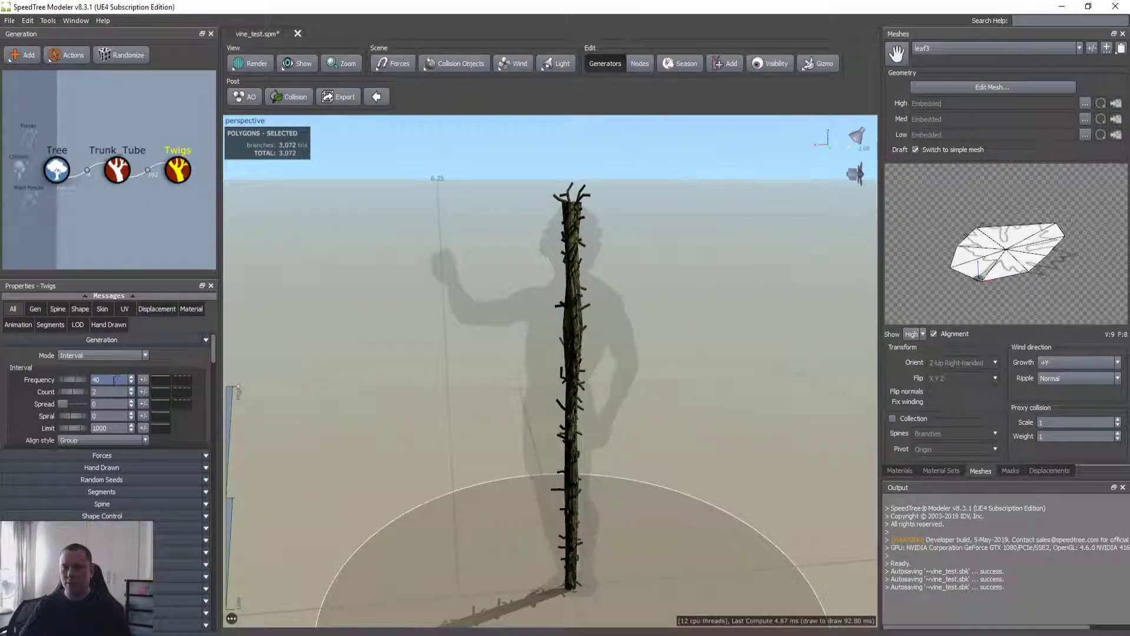
# - Restore the twigs' interval frequency to 20 and save the model
pyautogui.write('20')
pyautogui.press('Return')
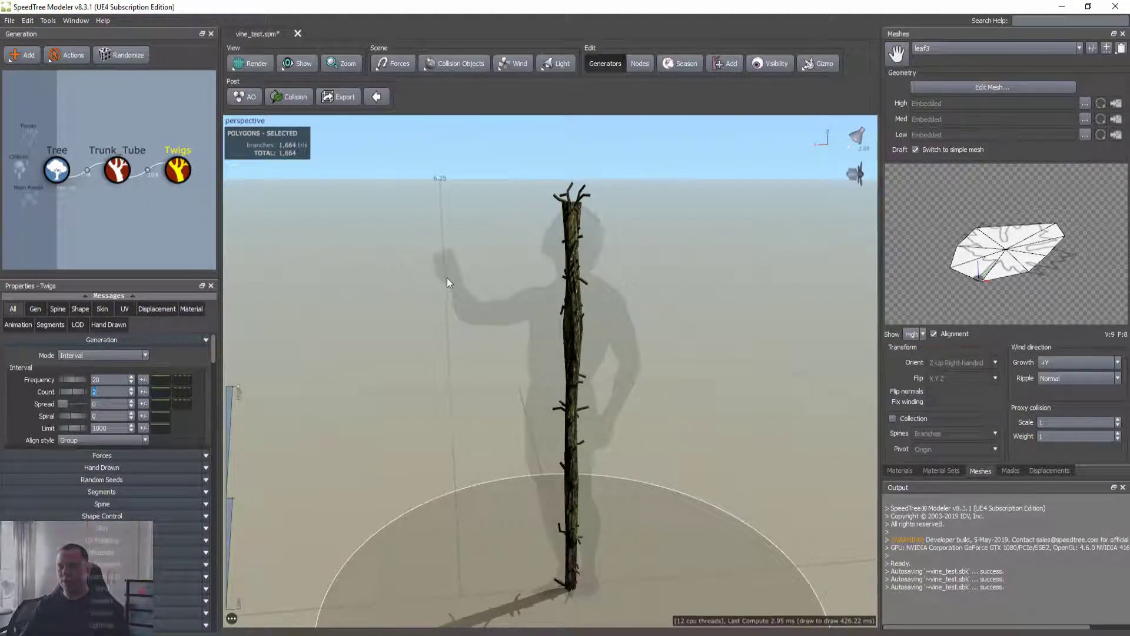
pyautogui.moveTo(445, 277); pyautogui.dragTo(464, 282)
pyautogui.click(366, 275)
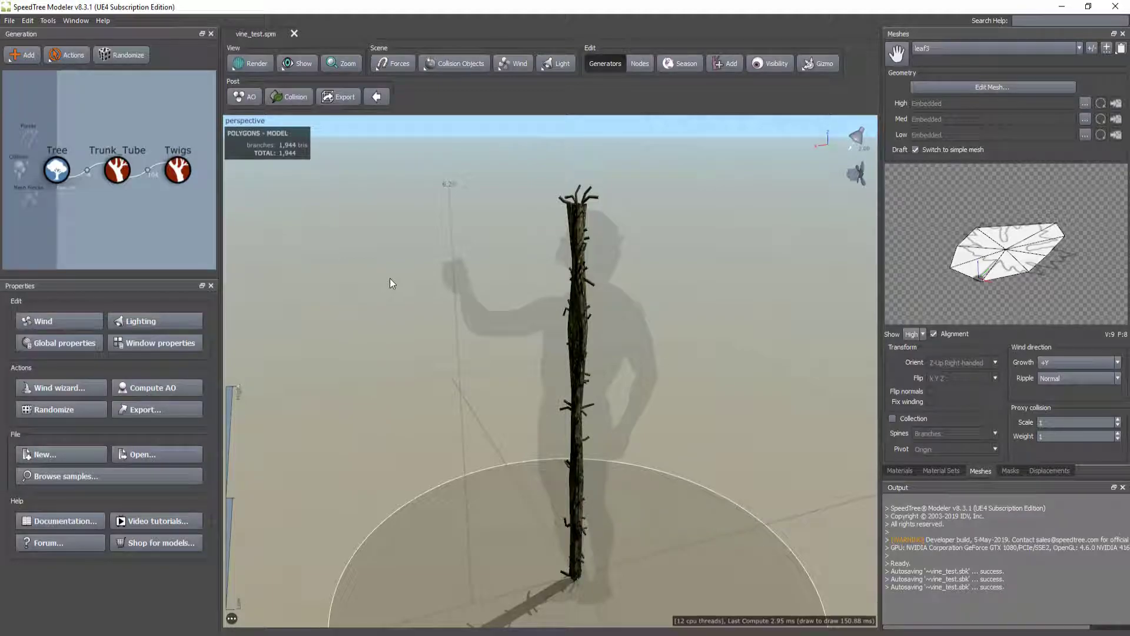
# - Add a Leaf Mesh generator as a child of the Twigs generator
pyautogui.rightClick(177, 177)
pyautogui.moveTo(259, 182)
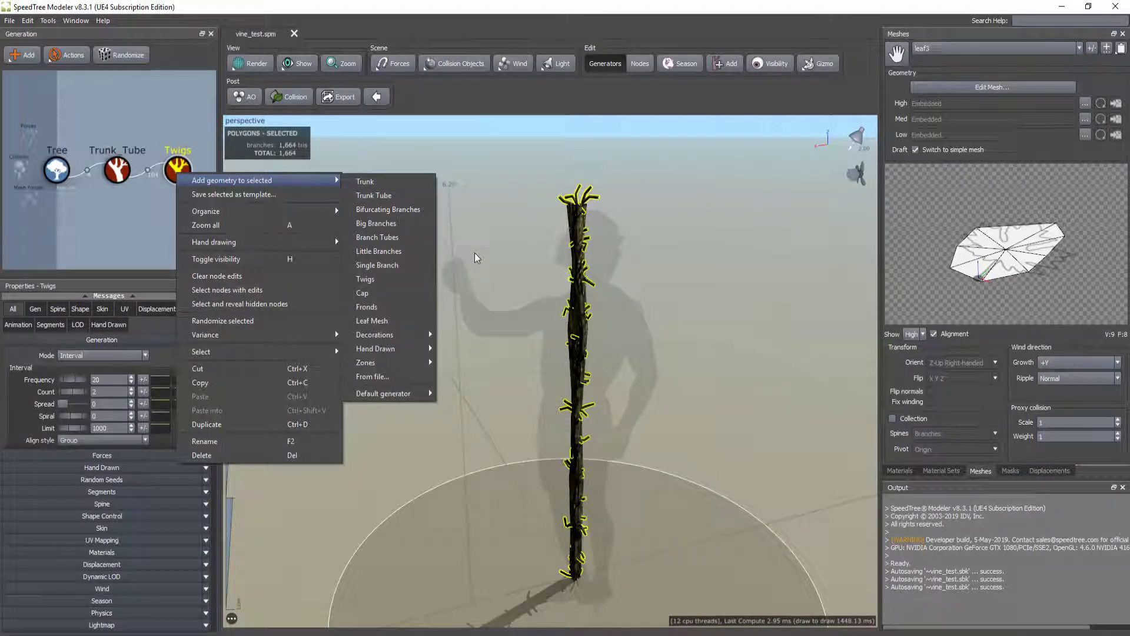
pyautogui.click(386, 321)
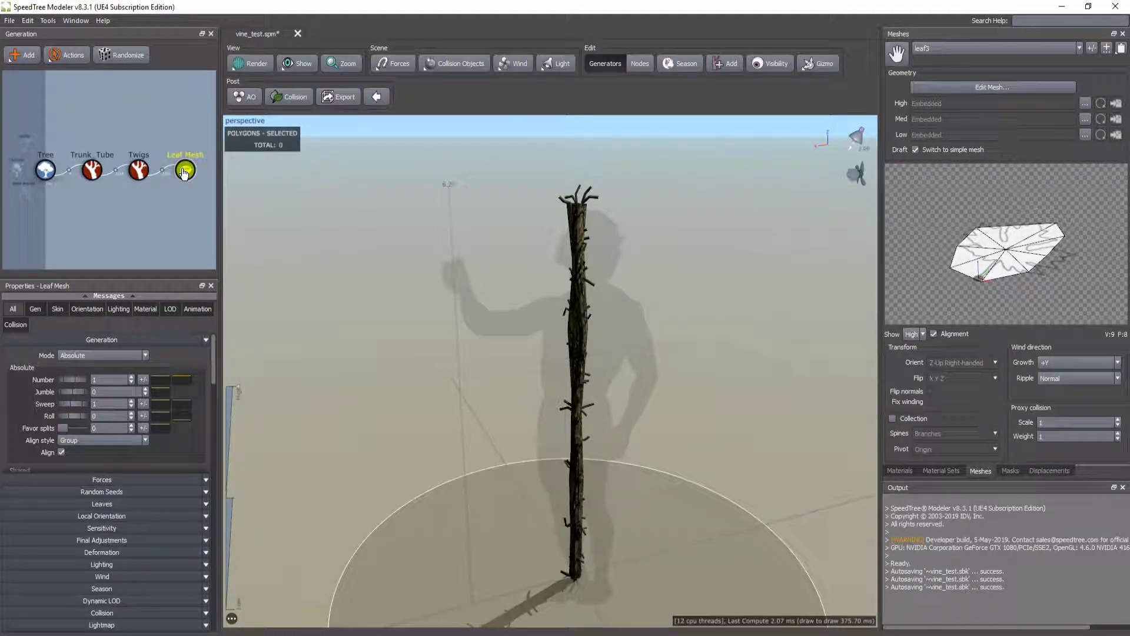
pyautogui.moveTo(399, 272)
pyautogui.mouseDown()
pyautogui.moveTo(444, 275)
pyautogui.moveTo(404, 277)
pyautogui.mouseUp()
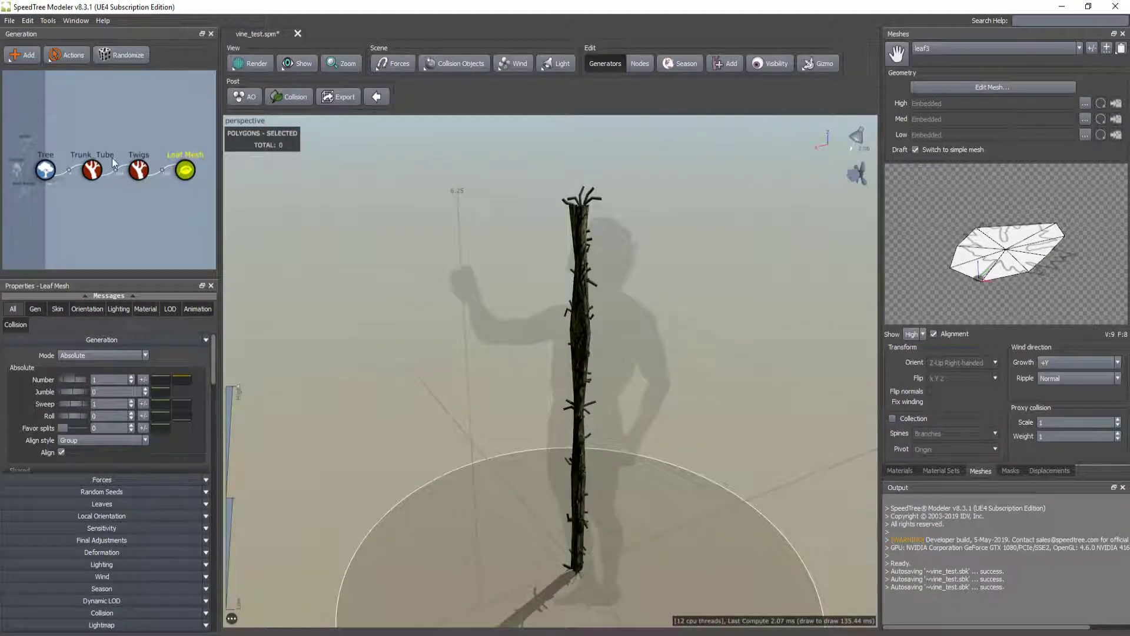
# - Assign the leaf1 material to the Leaf Mesh generator, keeping its mesh choice on Any
pyautogui.scroll(-5, 185, 425)
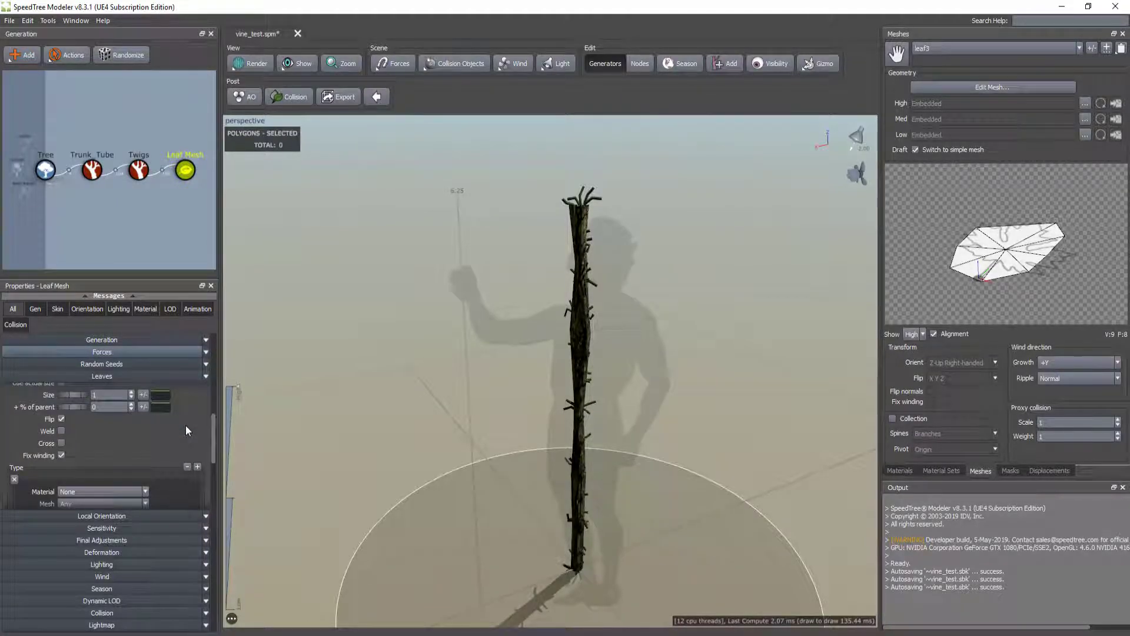
pyautogui.scroll(-6, 186, 425)
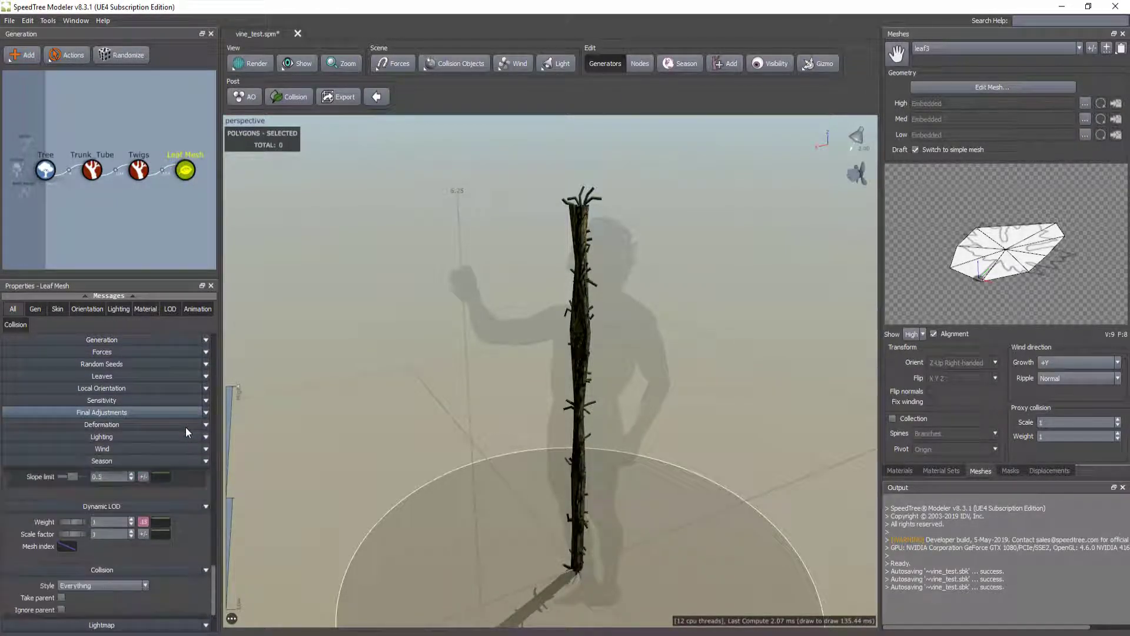
pyautogui.click(142, 309)
pyautogui.click(98, 380)
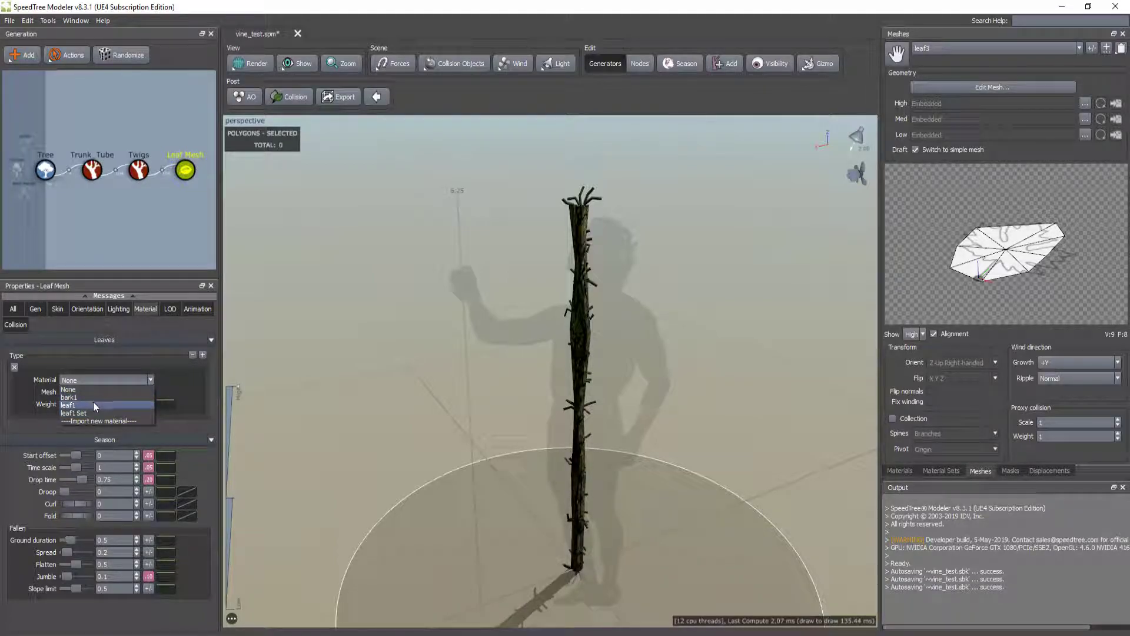
pyautogui.click(93, 403)
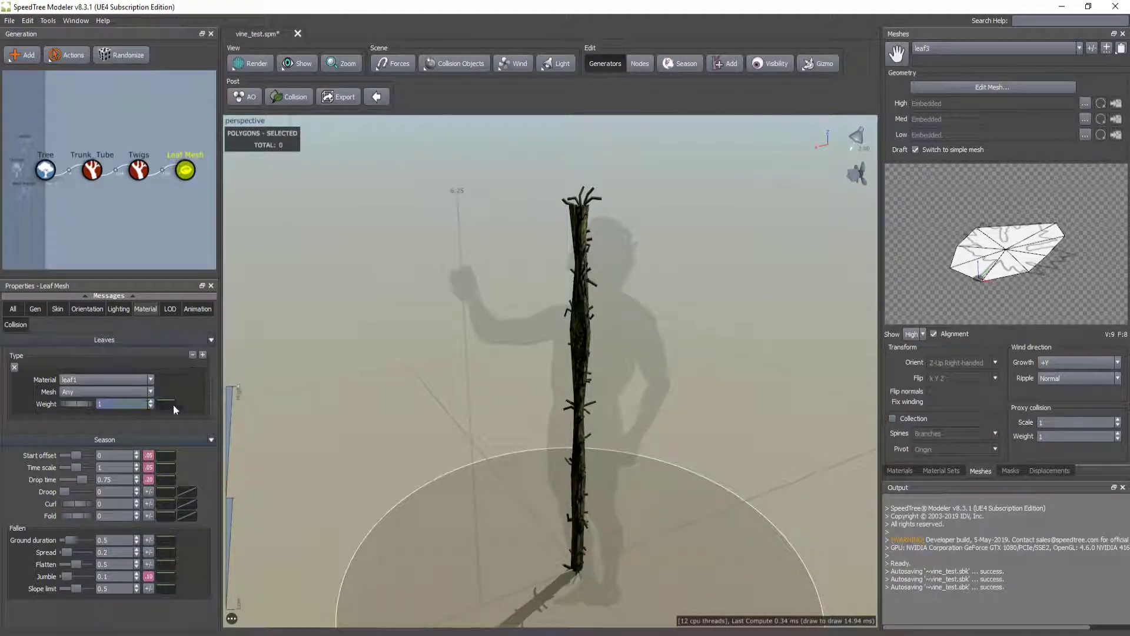
pyautogui.moveTo(344, 397)
pyautogui.mouseDown()
pyautogui.moveTo(401, 396)
pyautogui.moveTo(352, 390)
pyautogui.mouseUp()
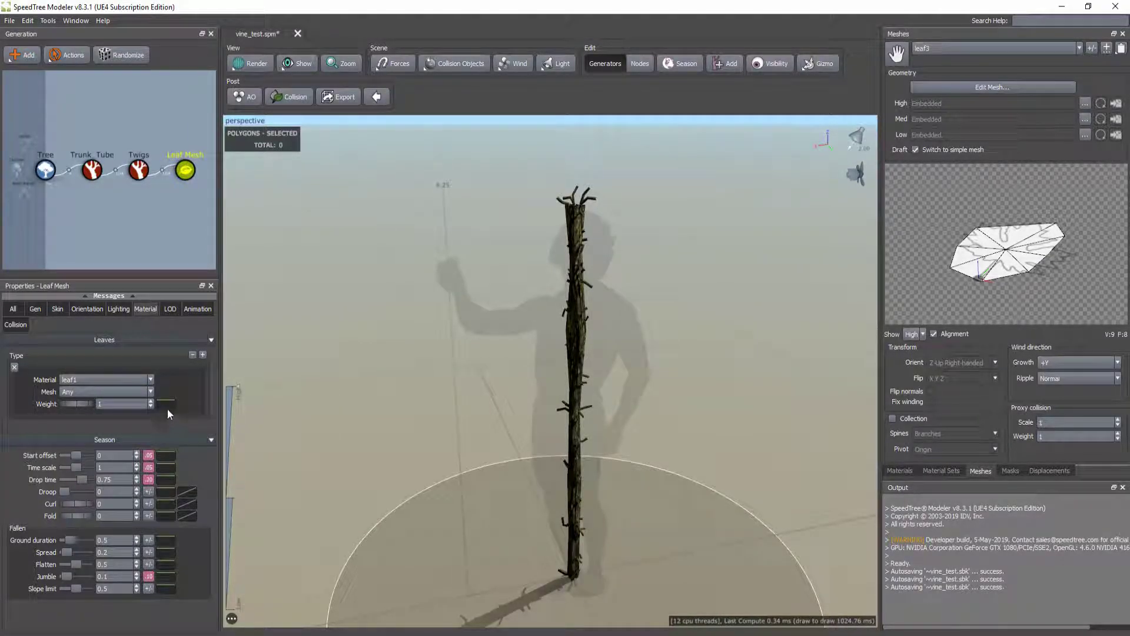
# - Show the leaves on the vine and select the Leaf Mesh generator to check its generation settings
pyautogui.click(13, 309)
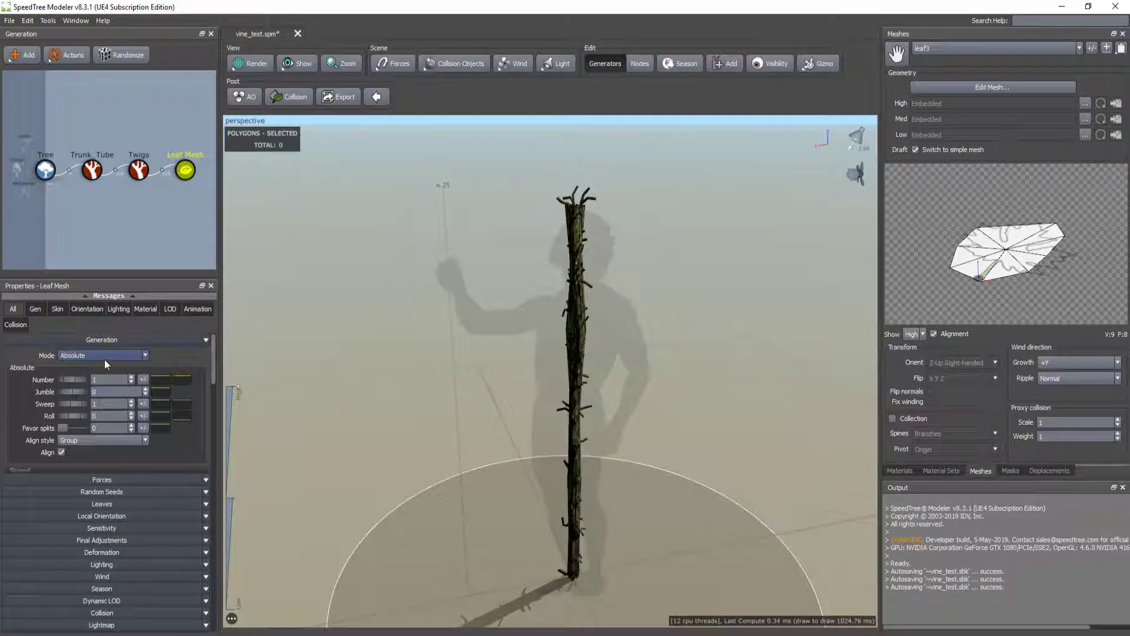
pyautogui.moveTo(387, 332); pyautogui.dragTo(376, 398)
pyautogui.press('l')
pyautogui.click(402, 344)
pyautogui.click(185, 171)
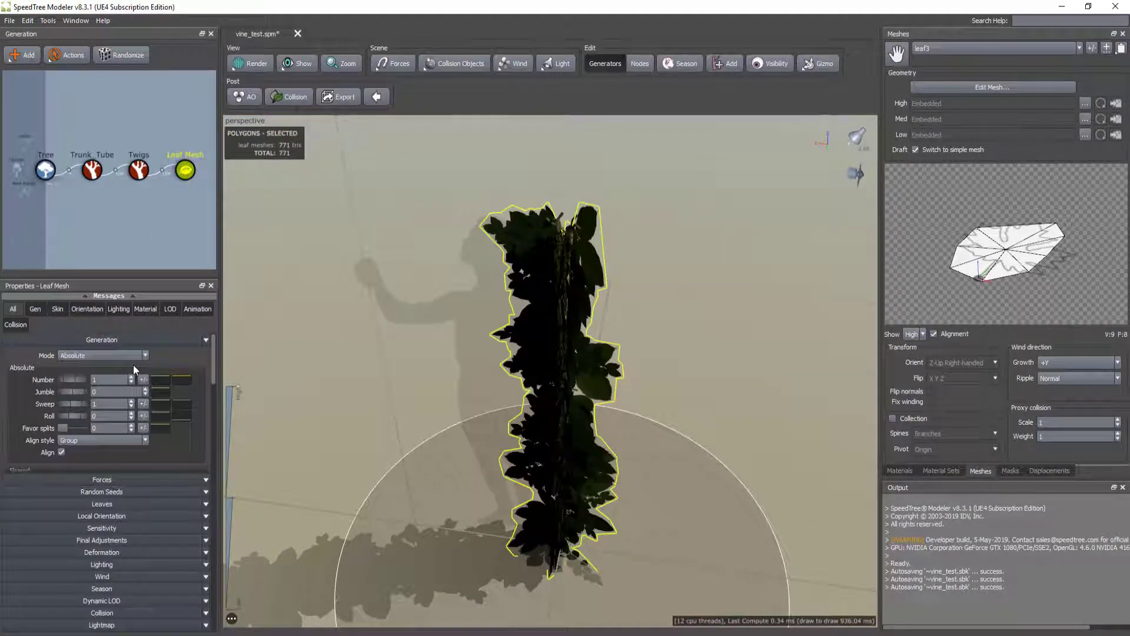
# - Try an interval frequency of 5 for the twigs to thin out the leaves along the vine
pyautogui.doubleClick(109, 381)
pyautogui.moveTo(375, 365); pyautogui.dragTo(384, 362)
pyautogui.click(139, 170)
pyautogui.moveTo(112, 379); pyautogui.dragTo(41, 388)
pyautogui.write('5')
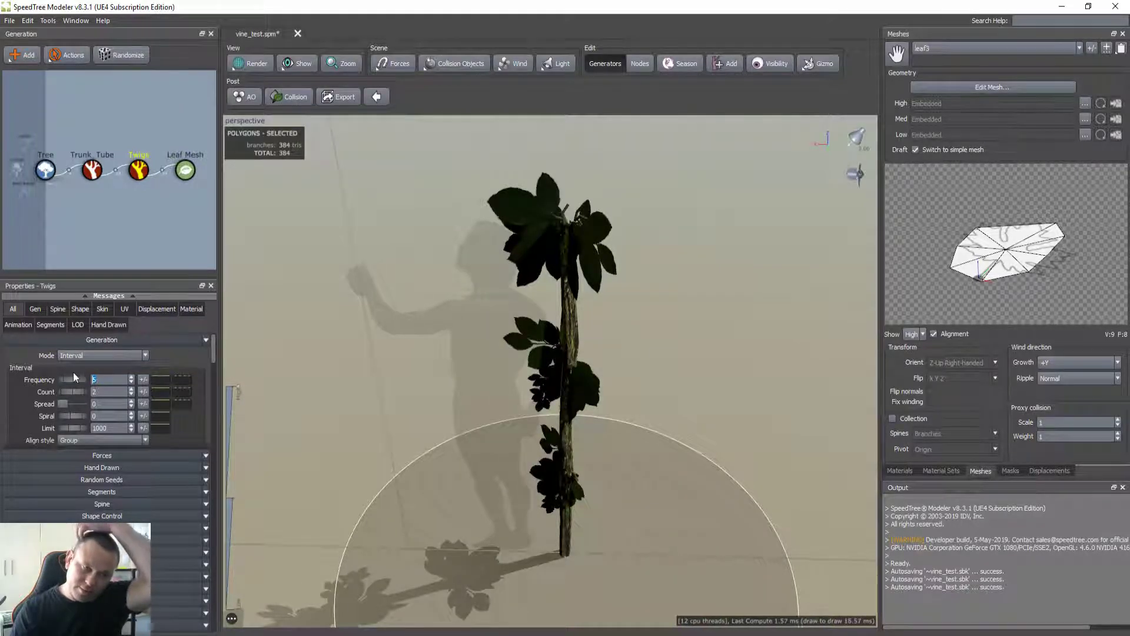
pyautogui.moveTo(264, 387); pyautogui.dragTo(361, 373)
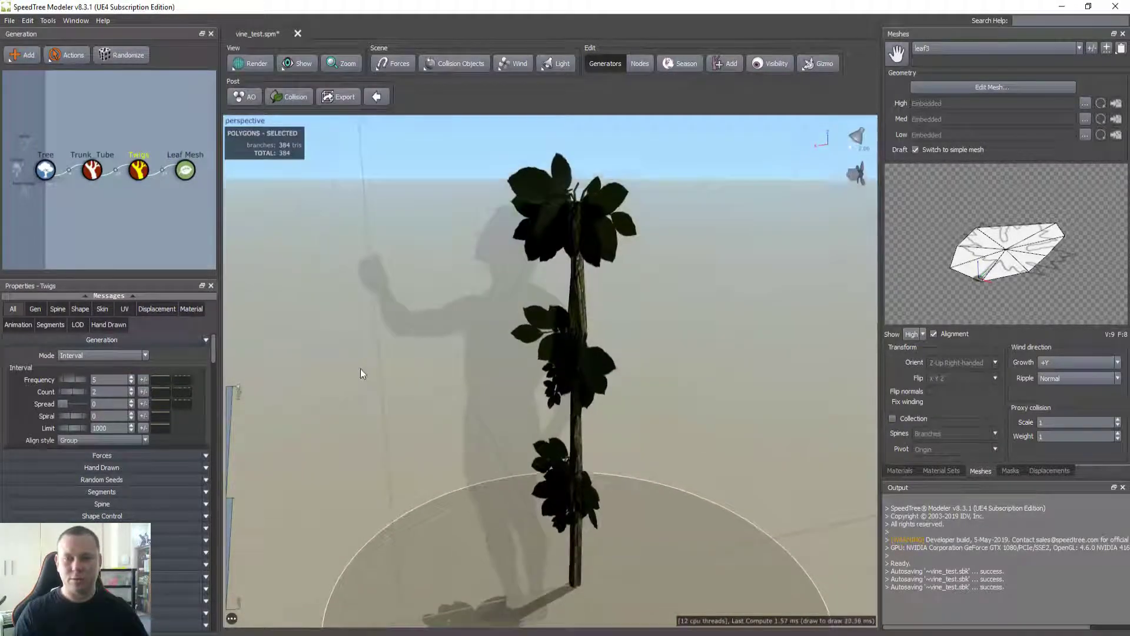
# - Try a count of 3 twigs per interval and view the vine from another side
pyautogui.doubleClick(115, 380)
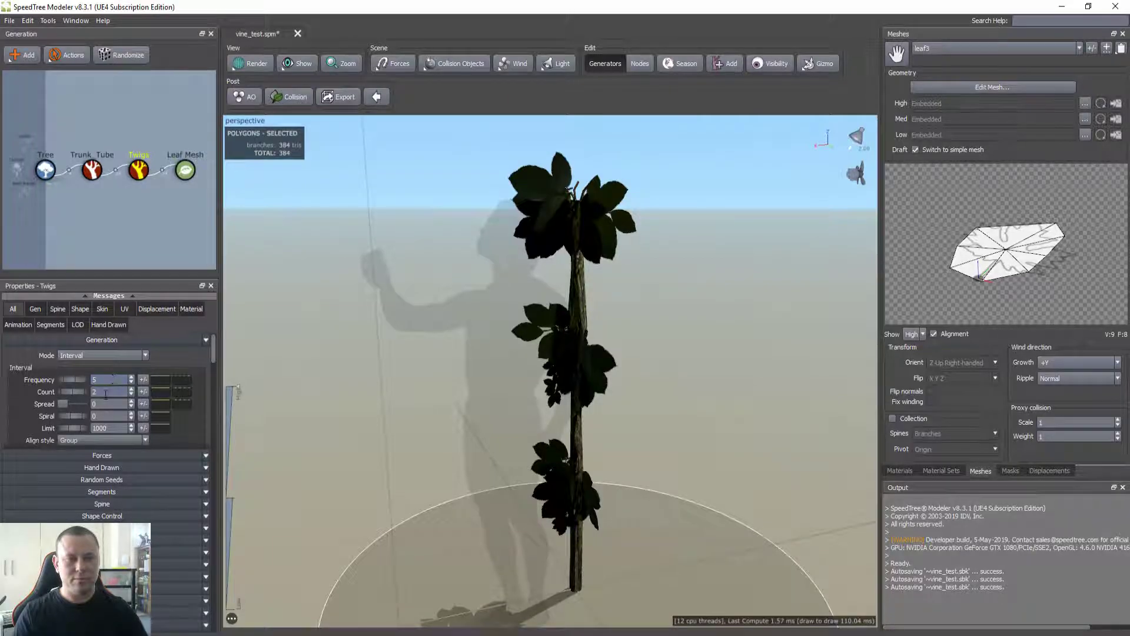
pyautogui.moveTo(116, 392); pyautogui.dragTo(29, 393)
pyautogui.write('3')
pyautogui.press('Return')
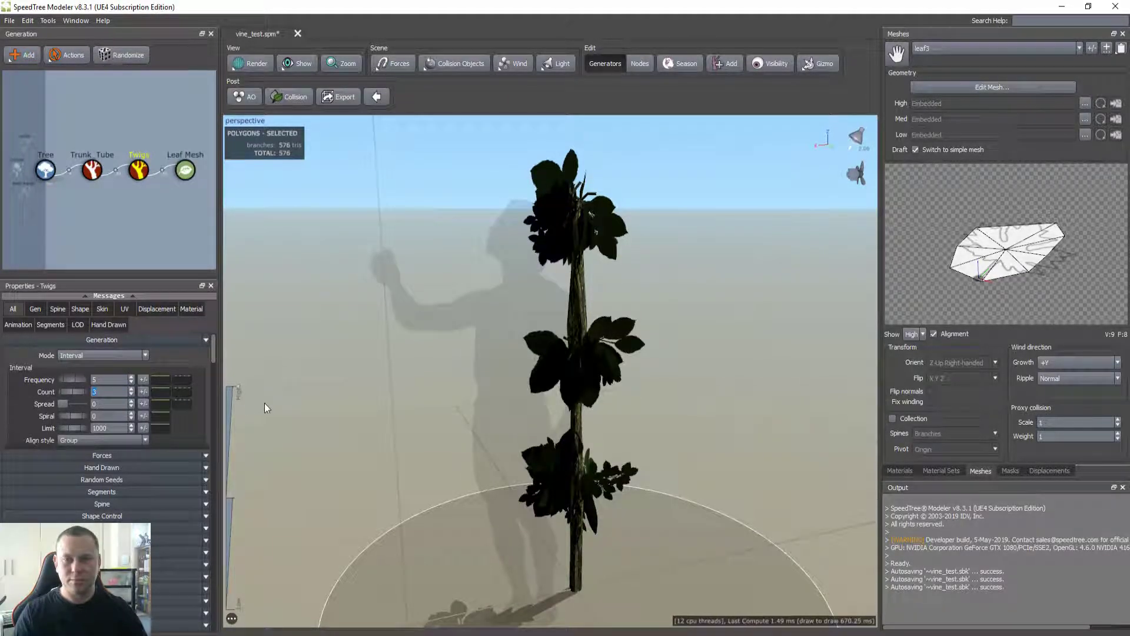
pyautogui.moveTo(264, 403); pyautogui.dragTo(228, 410)
# - Set the twigs' count to 2 and the interval frequency to 6.2, checking the leaf clusters around the vine
pyautogui.doubleClick(112, 379)
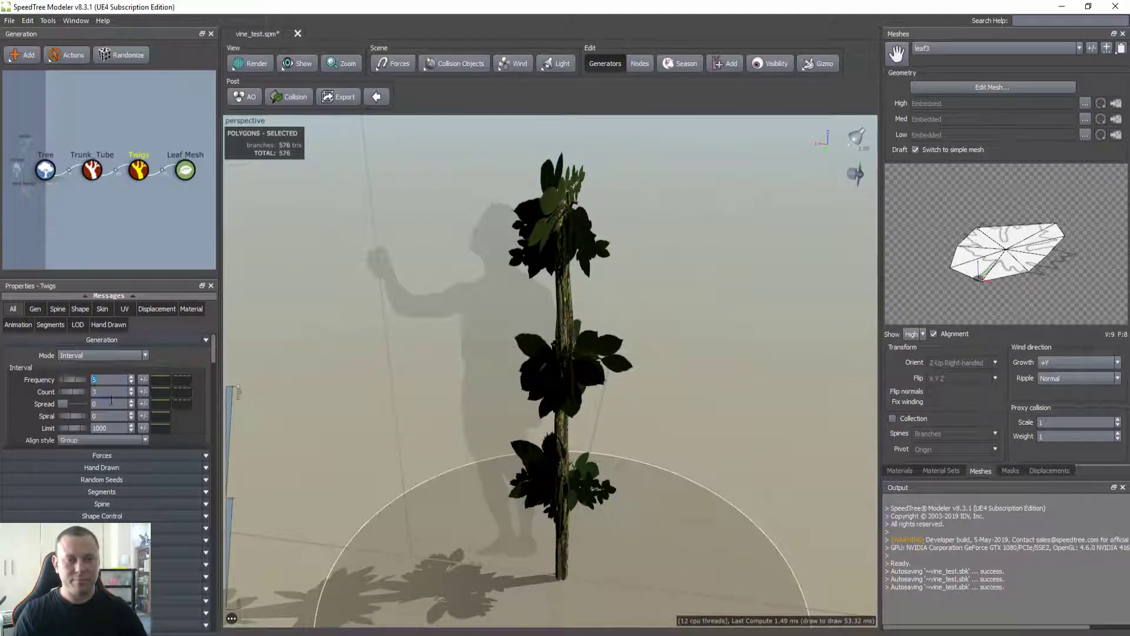
pyautogui.press('Tab')
pyautogui.press('Down')
pyautogui.moveTo(70, 379); pyautogui.dragTo(144, 391)
pyautogui.moveTo(453, 393); pyautogui.dragTo(403, 398)
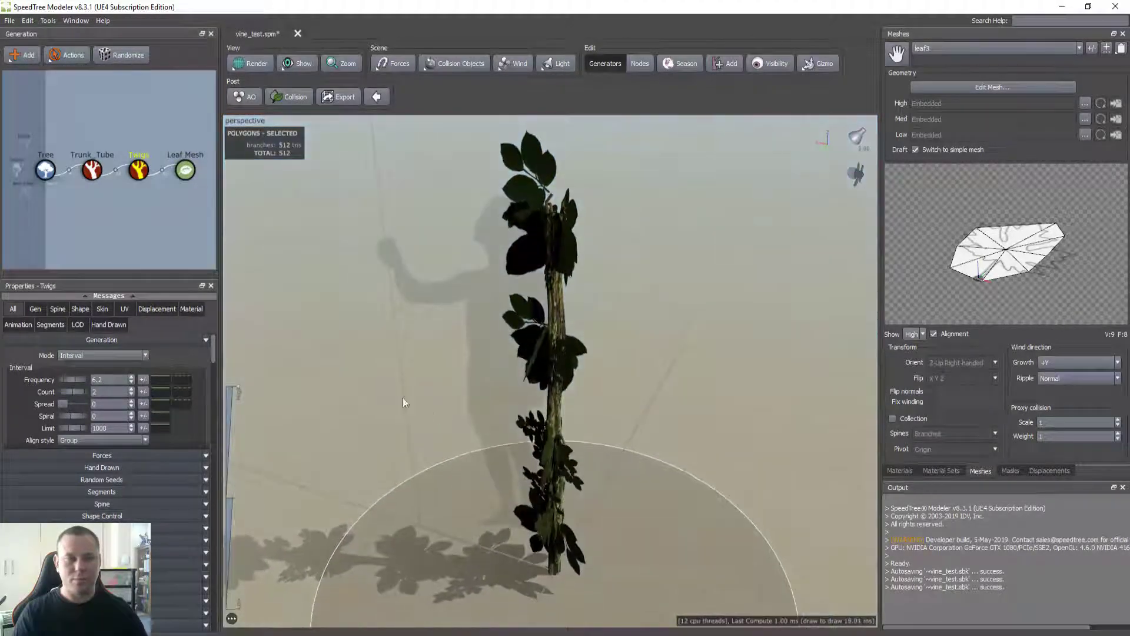
# - Set the size of the Leaf Mesh generator's leaves to 0.42 and view the vine from another side
pyautogui.click(185, 169)
pyautogui.scroll(-5, 182, 409)
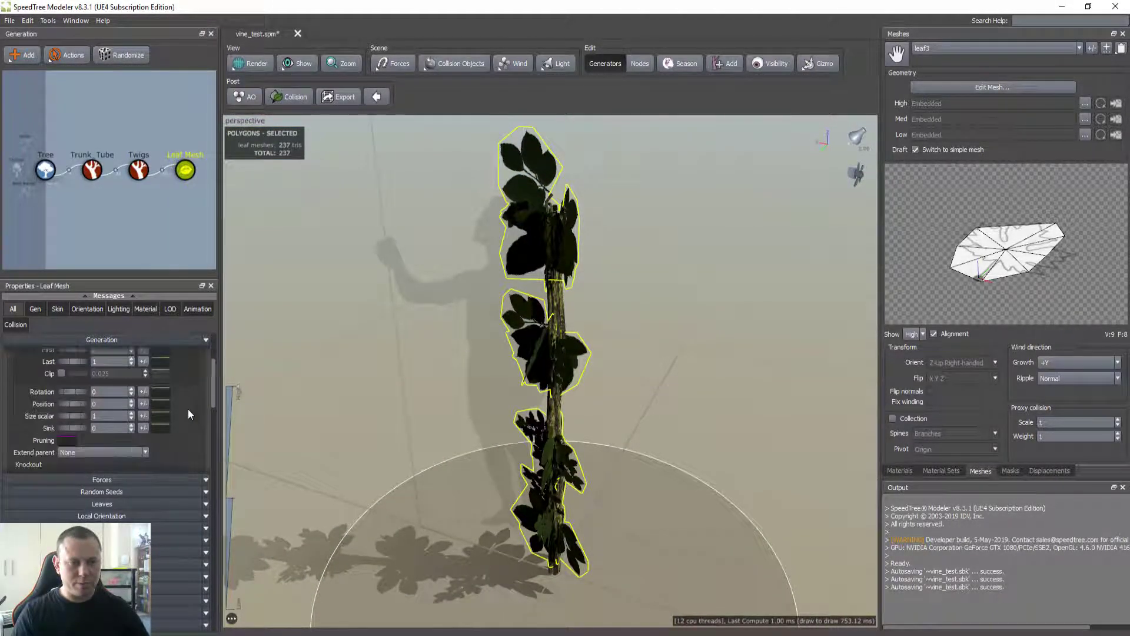
pyautogui.scroll(-6, 189, 410)
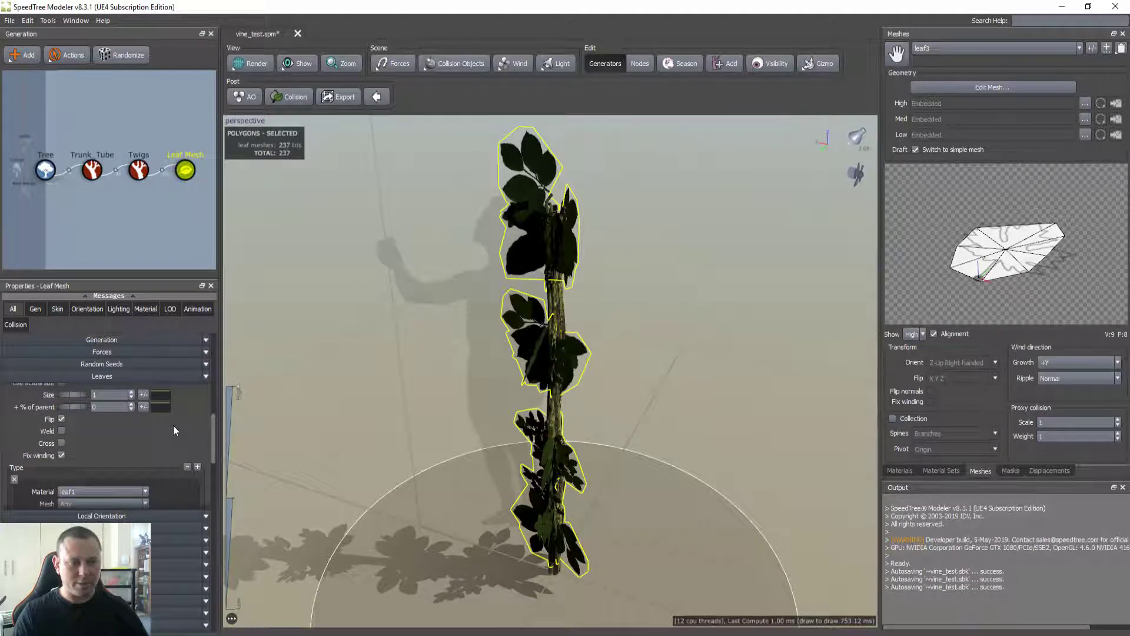
pyautogui.scroll(2, 175, 427)
pyautogui.scroll(-2, 174, 426)
pyautogui.scroll(3, 174, 426)
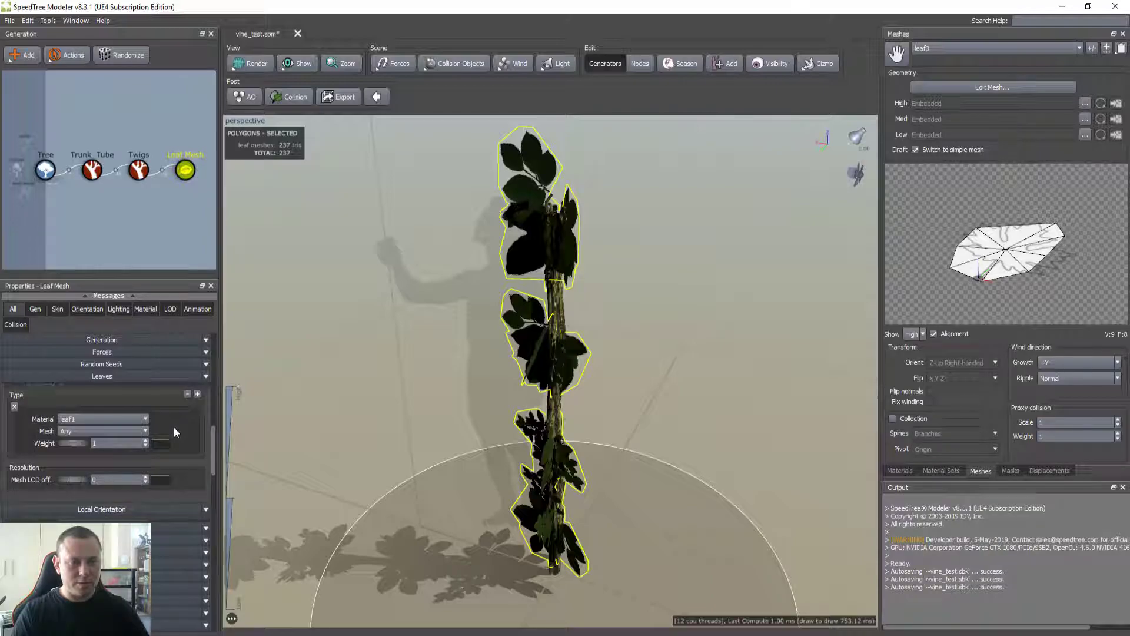
pyautogui.moveTo(73, 468); pyautogui.dragTo(39, 463)
pyautogui.moveTo(330, 442)
pyautogui.mouseDown()
pyautogui.moveTo(432, 423)
pyautogui.moveTo(330, 433)
pyautogui.mouseUp()
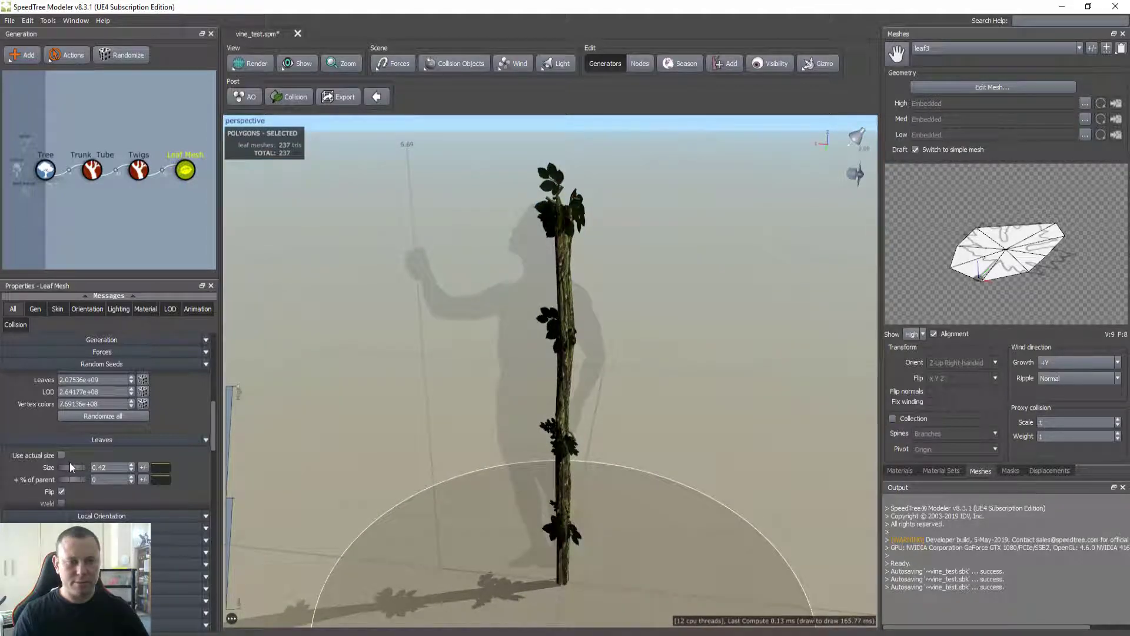
# - Give the leaves' Up value in the final adjustments a variance of 0.3
pyautogui.scroll(-1, 175, 450)
pyautogui.scroll(-2, 174, 450)
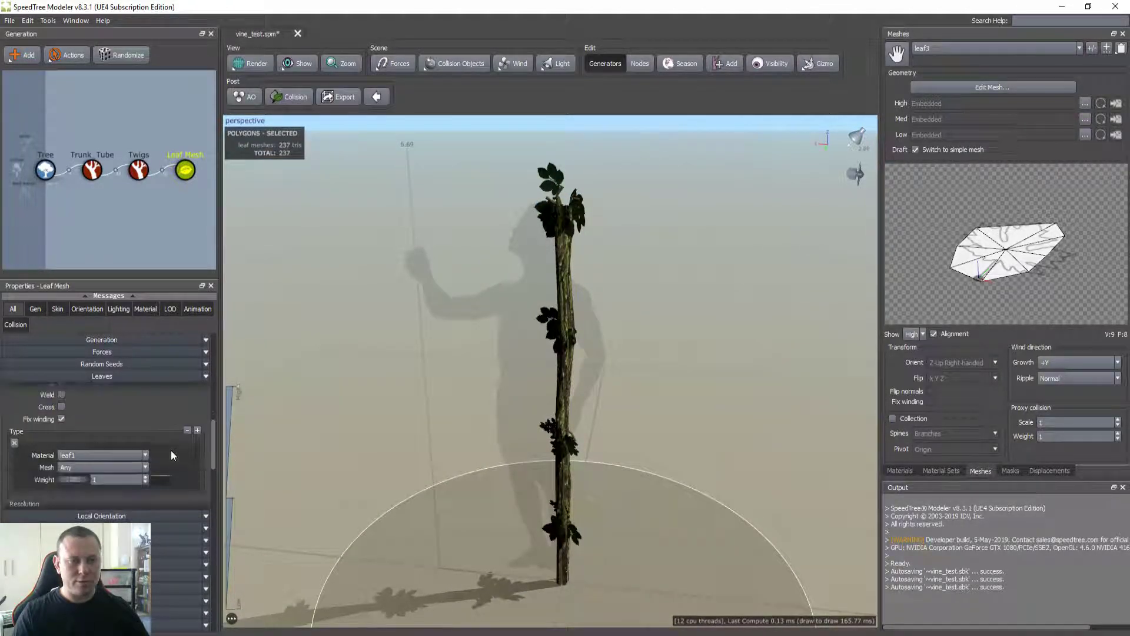
pyautogui.scroll(-2, 148, 454)
pyautogui.scroll(-1, 168, 445)
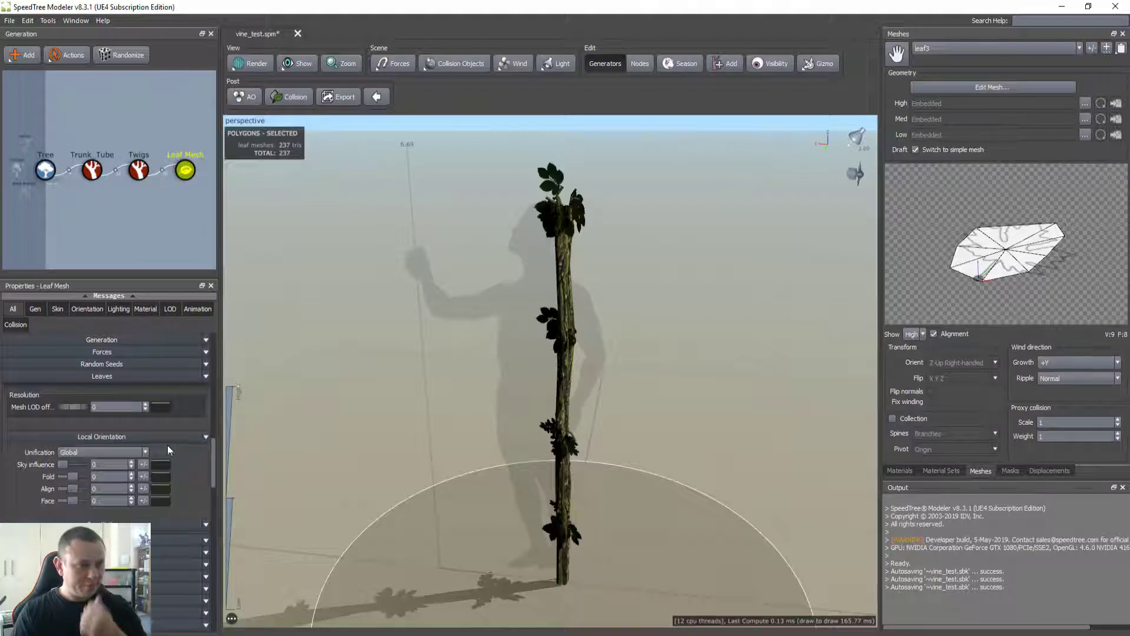
pyautogui.scroll(-1, 167, 443)
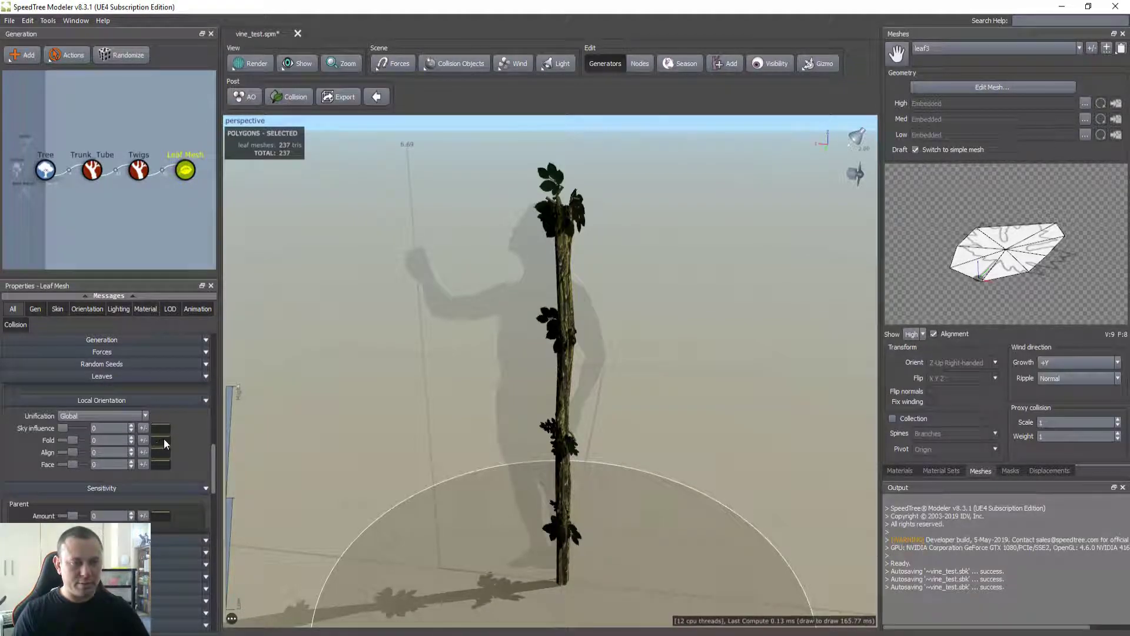
pyautogui.scroll(-3, 196, 445)
pyautogui.scroll(-2, 194, 446)
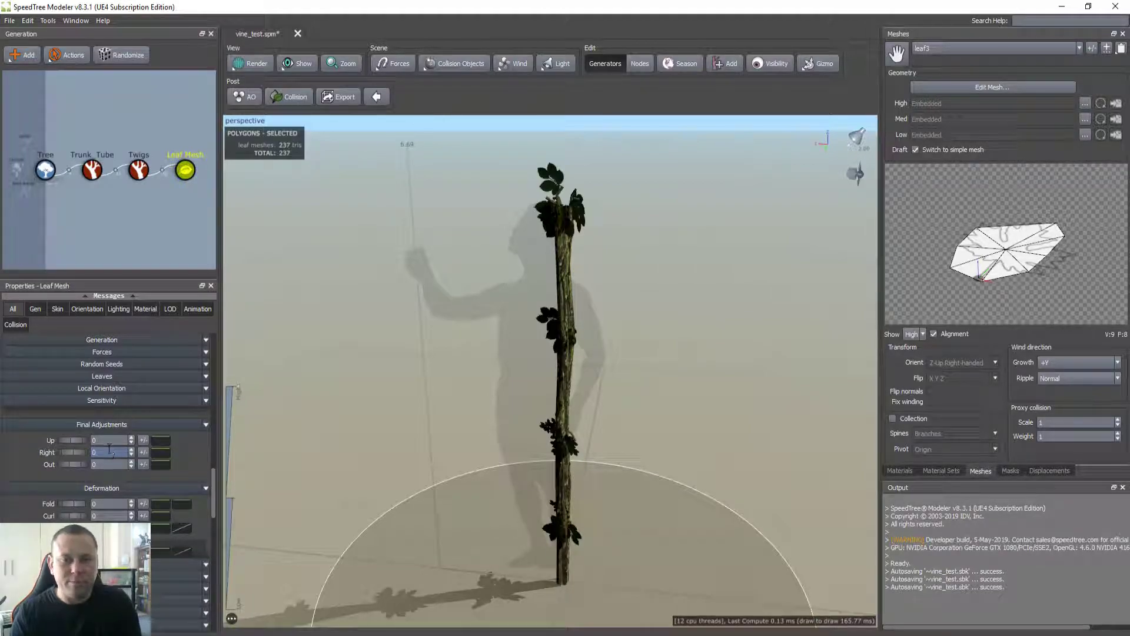
pyautogui.click(143, 442)
pyautogui.write('.3')
pyautogui.press('Return')
# - Give the leaves' Right and Out final adjustments a variance of 0.3 each
pyautogui.click(144, 452)
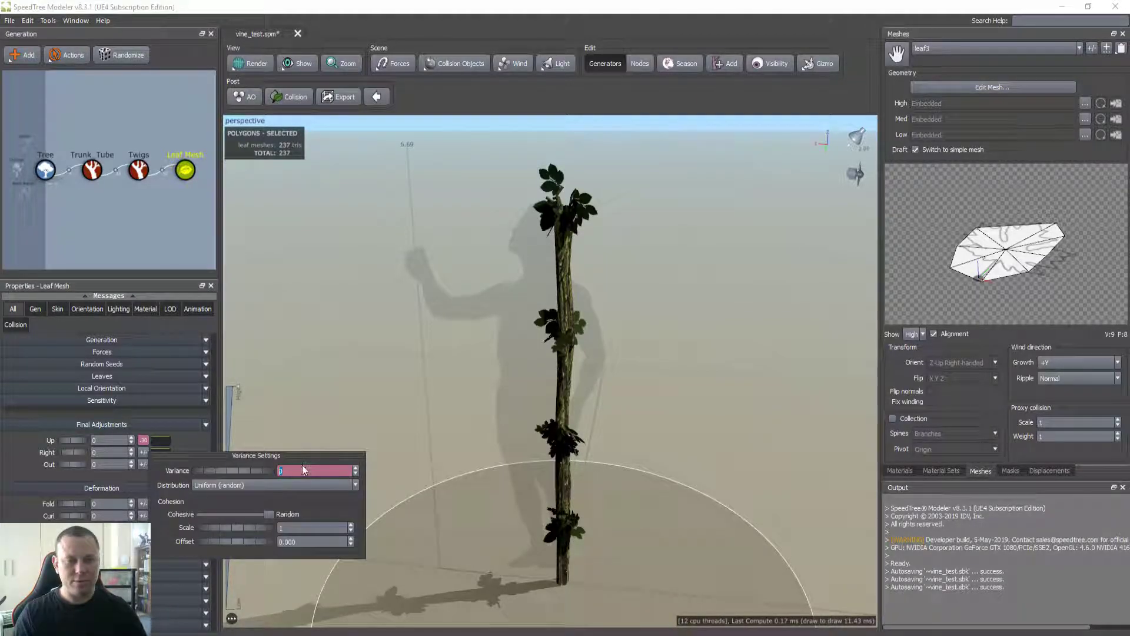
pyautogui.write('.3')
pyautogui.press('Return')
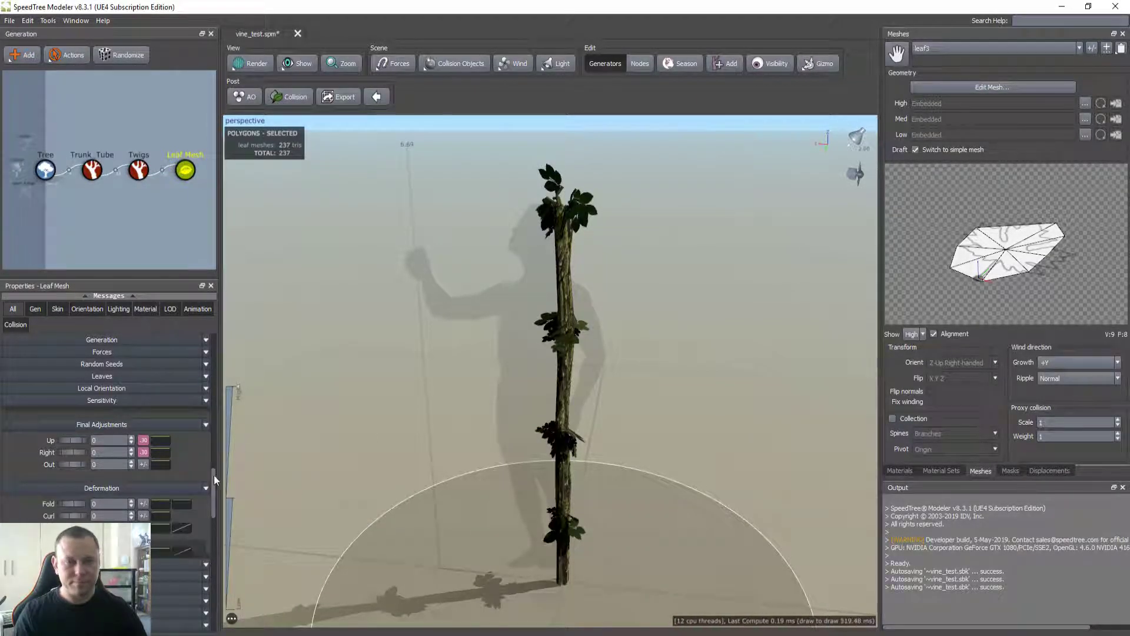
pyautogui.click(143, 465)
pyautogui.write('.3')
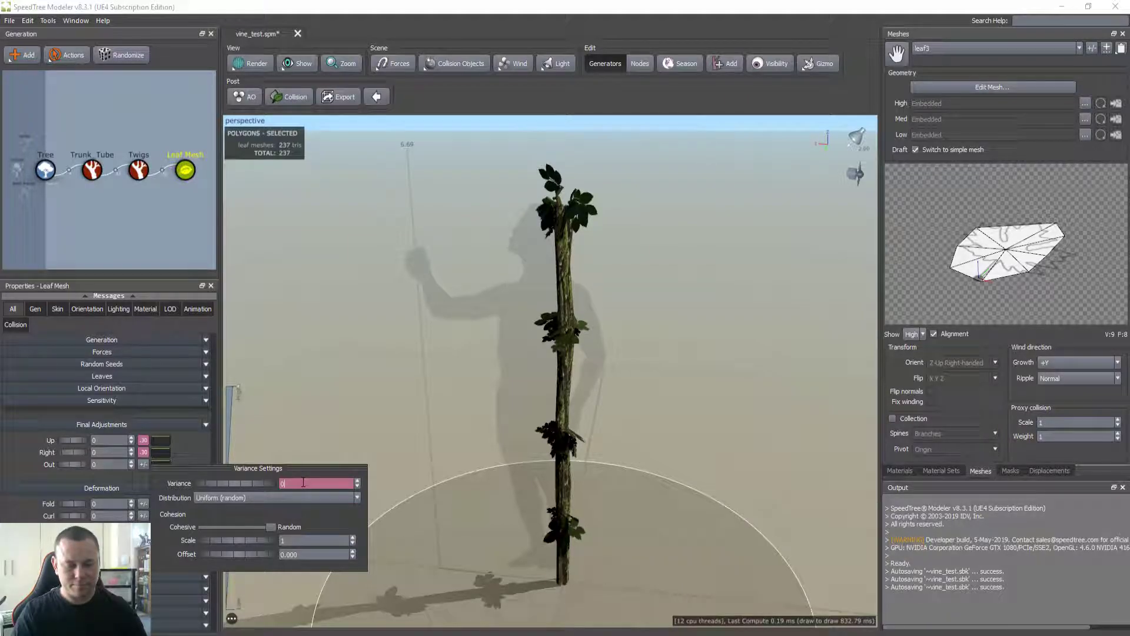
pyautogui.press('Return')
pyautogui.moveTo(349, 431); pyautogui.dragTo(423, 433)
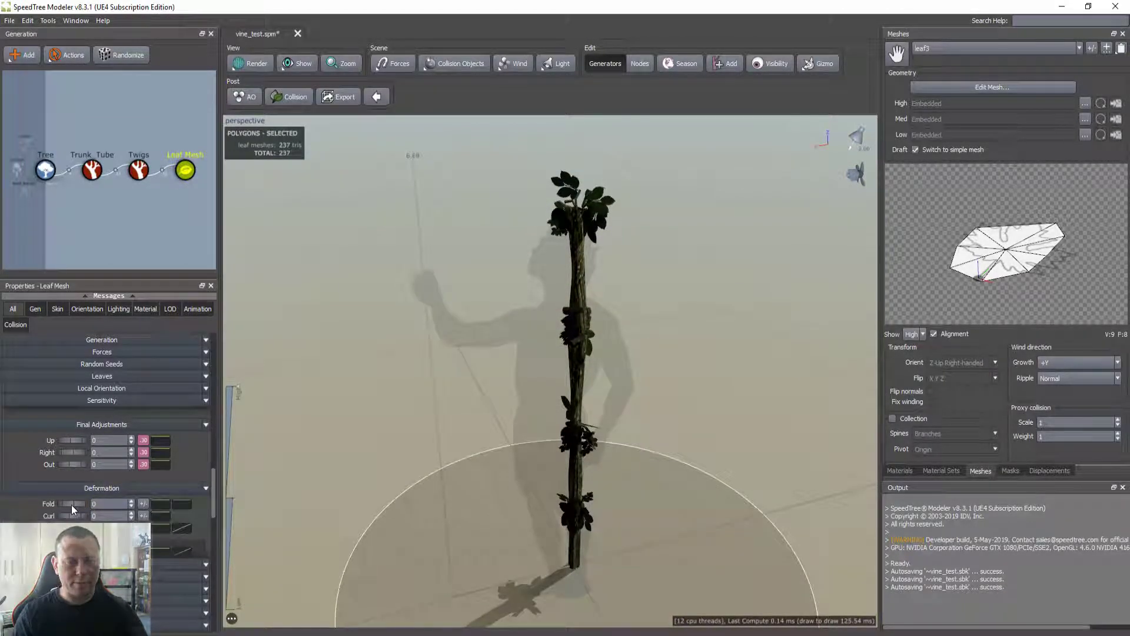
# - Set the leaves' Fold and Curl deformation to 0.3 each
pyautogui.moveTo(67, 503)
pyautogui.mouseDown()
pyautogui.moveTo(99, 503)
pyautogui.moveTo(82, 503)
pyautogui.mouseUp()
pyautogui.write('0.3')
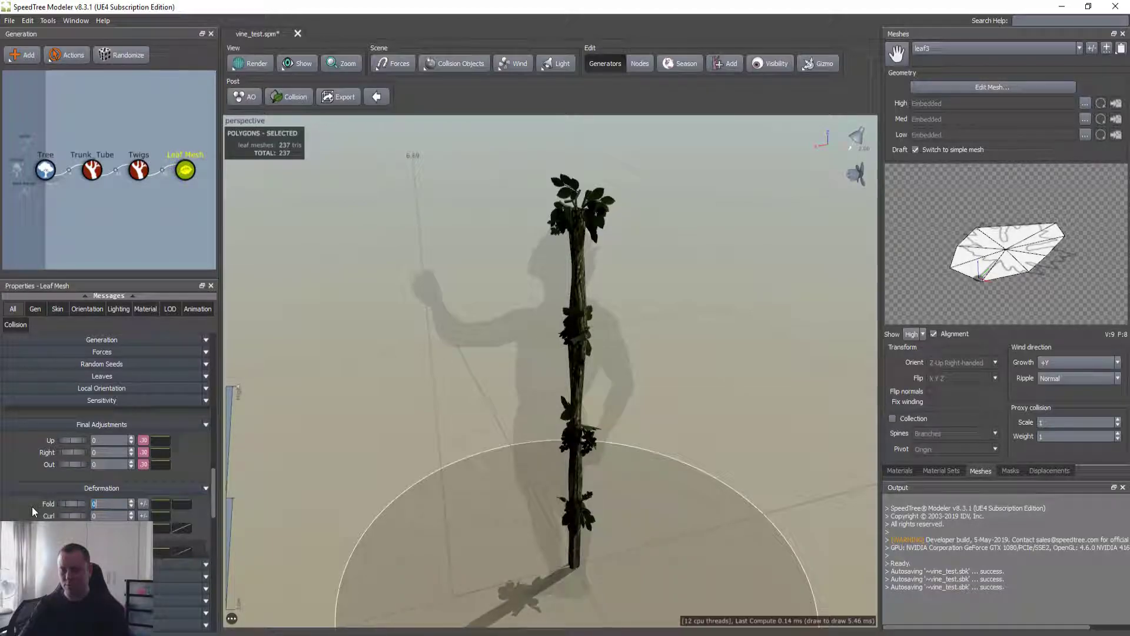
pyautogui.doubleClick(106, 514)
pyautogui.write('0.3')
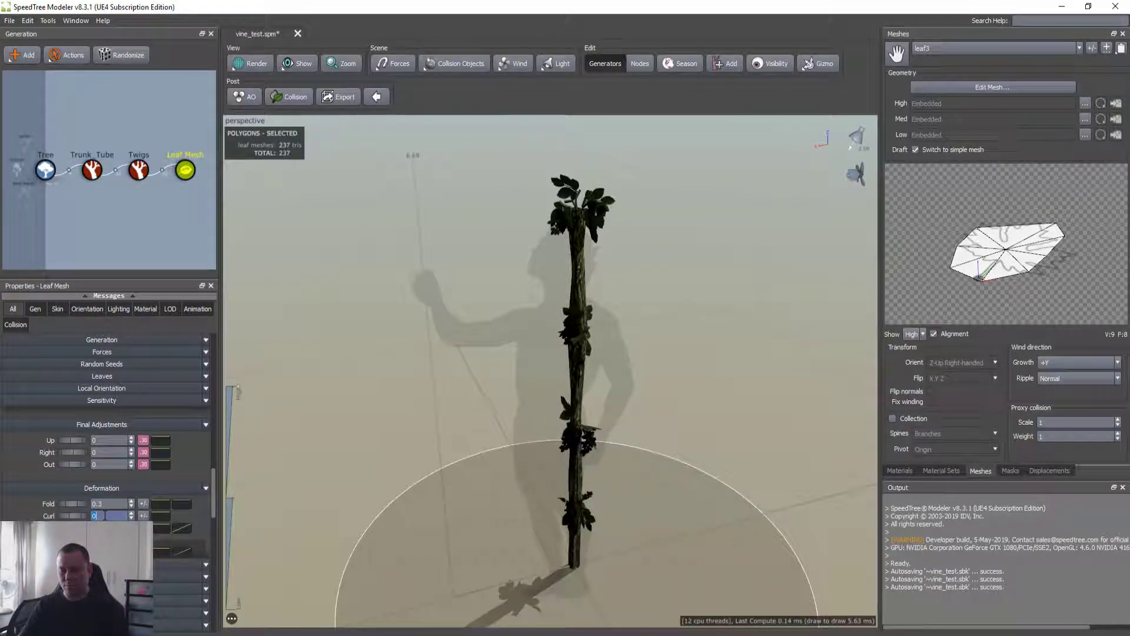
pyautogui.moveTo(461, 441); pyautogui.dragTo(425, 489)
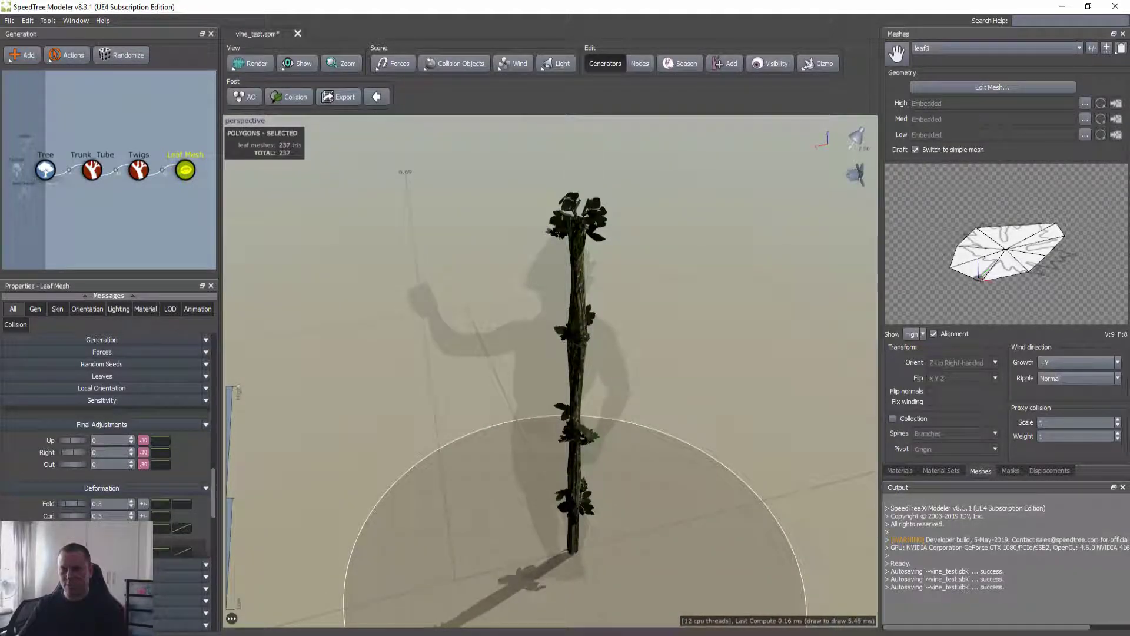
# - Give the leaves' Fold and Curl deformation a variance of 0.1 each and check the leaves around the vine
pyautogui.click(144, 503)
pyautogui.write('0.1')
pyautogui.press('Return')
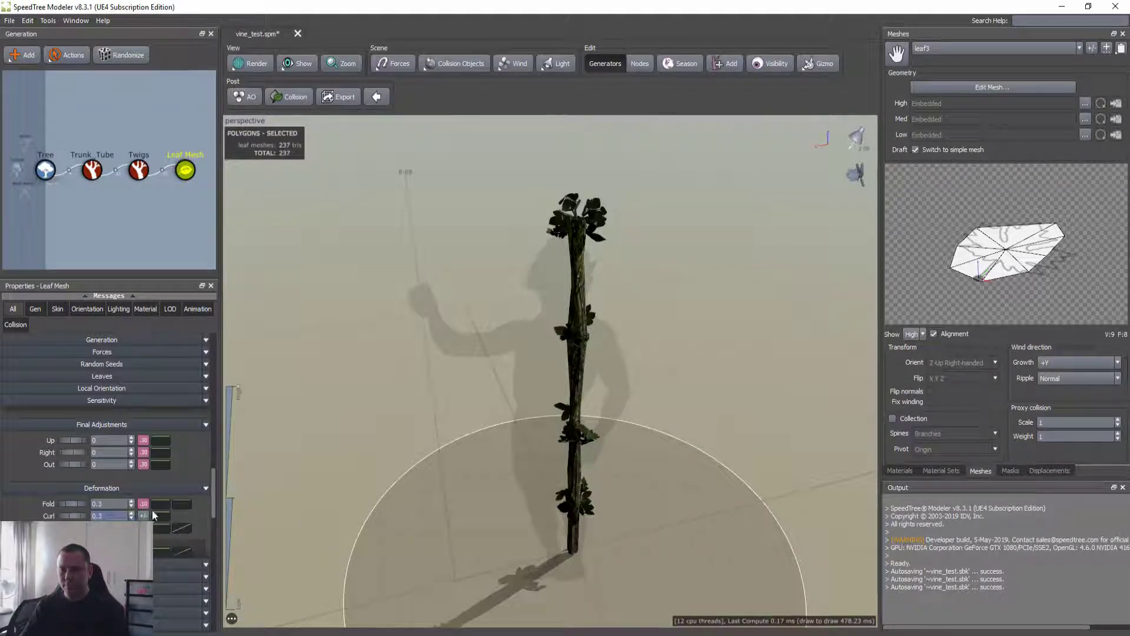
pyautogui.click(143, 516)
pyautogui.write('0.1')
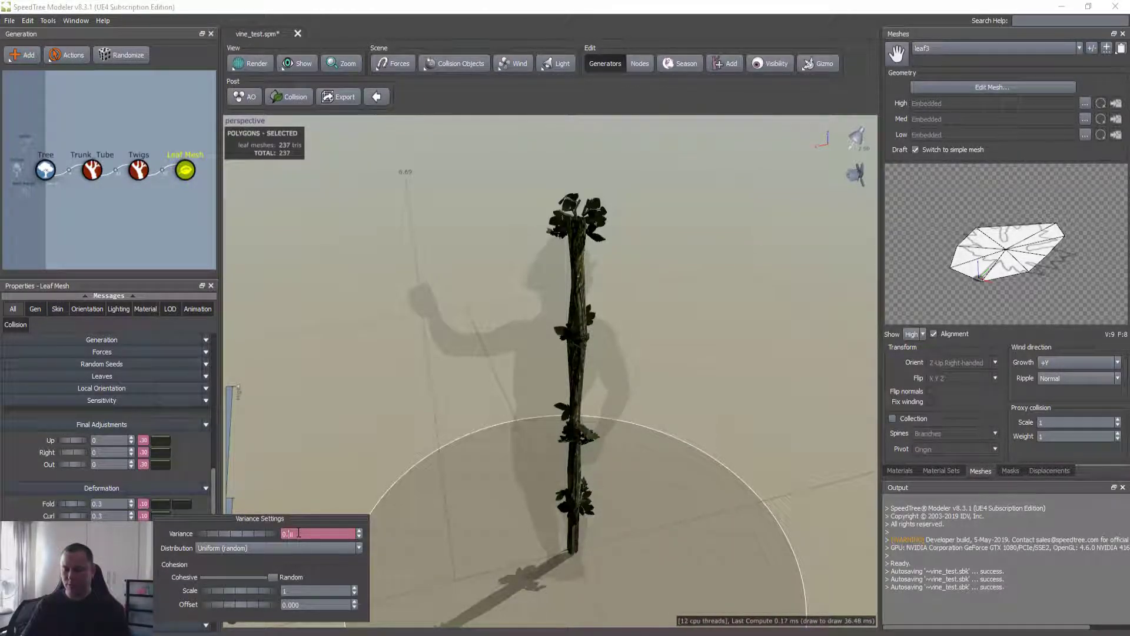
pyautogui.press('Return')
pyautogui.moveTo(336, 353); pyautogui.dragTo(382, 327)
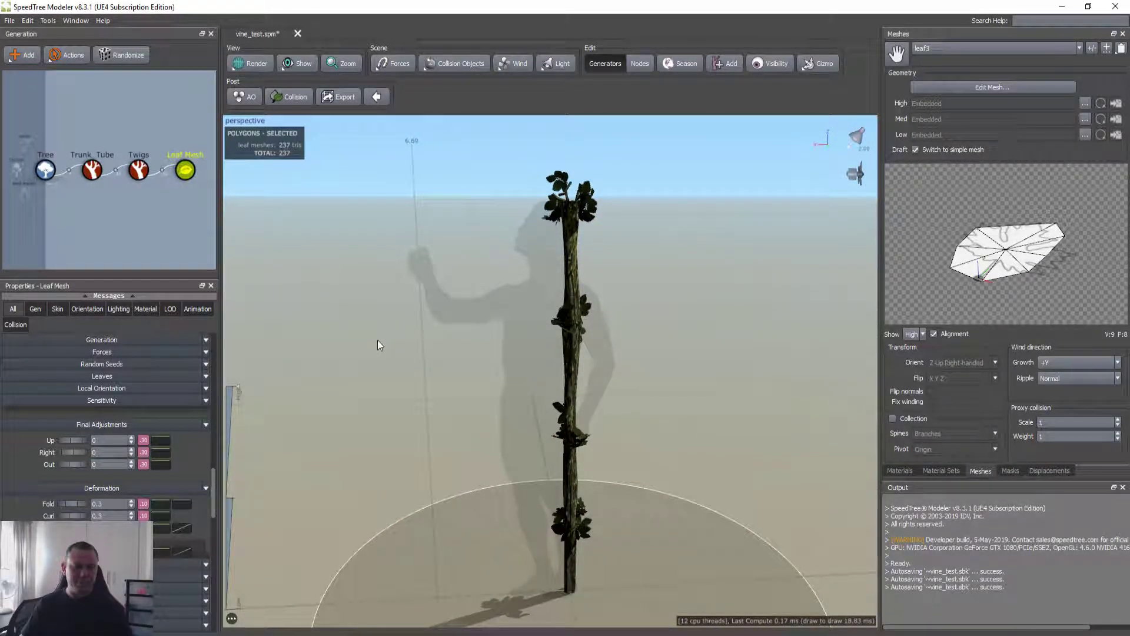
pyautogui.moveTo(377, 345)
pyautogui.mouseDown()
pyautogui.moveTo(532, 366)
pyautogui.moveTo(372, 352)
pyautogui.moveTo(406, 378)
pyautogui.moveTo(529, 374)
pyautogui.moveTo(400, 382)
pyautogui.moveTo(448, 359)
pyautogui.moveTo(402, 375)
pyautogui.mouseUp()
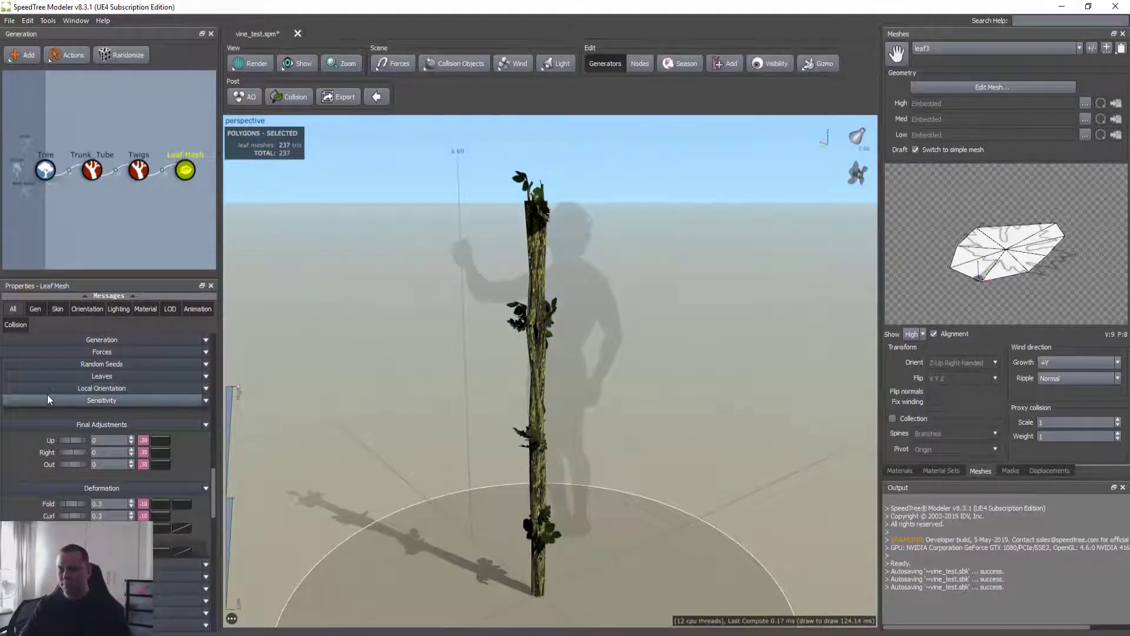
# - Select the Twigs generator, try a different First boundary for it and undo that change
pyautogui.scroll(8, 118, 412)
pyautogui.click(139, 170)
pyautogui.scroll(-5, 116, 378)
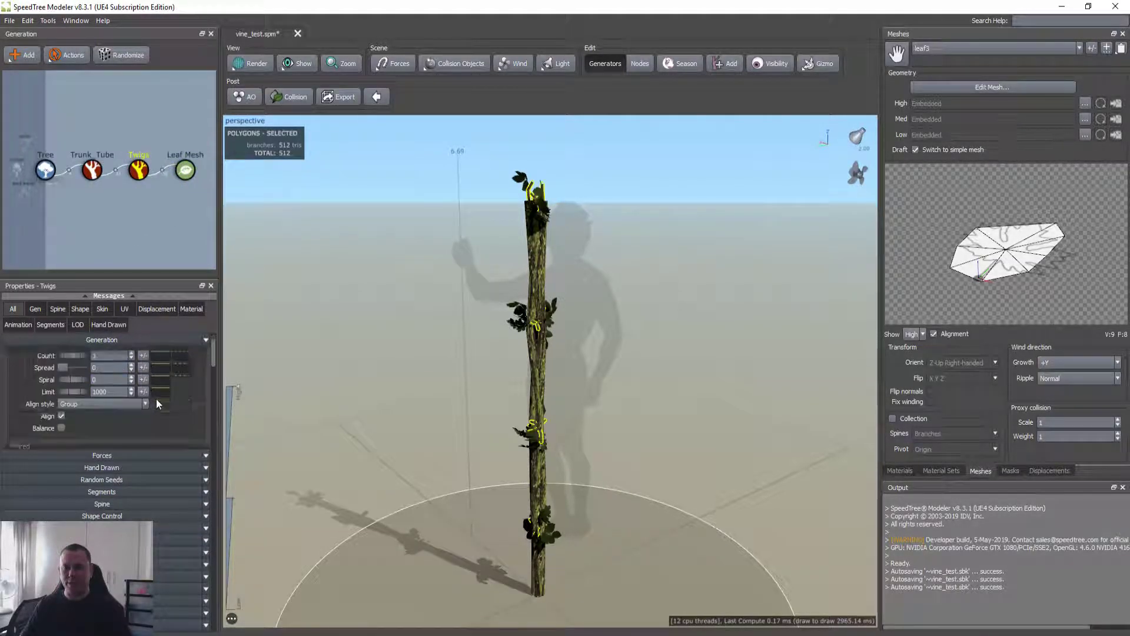
pyautogui.moveTo(72, 397)
pyautogui.mouseDown()
pyautogui.moveTo(41, 397)
pyautogui.moveTo(124, 401)
pyautogui.moveTo(62, 401)
pyautogui.moveTo(79, 401)
pyautogui.mouseUp()
pyautogui.hotkey('ctrl', 'z')
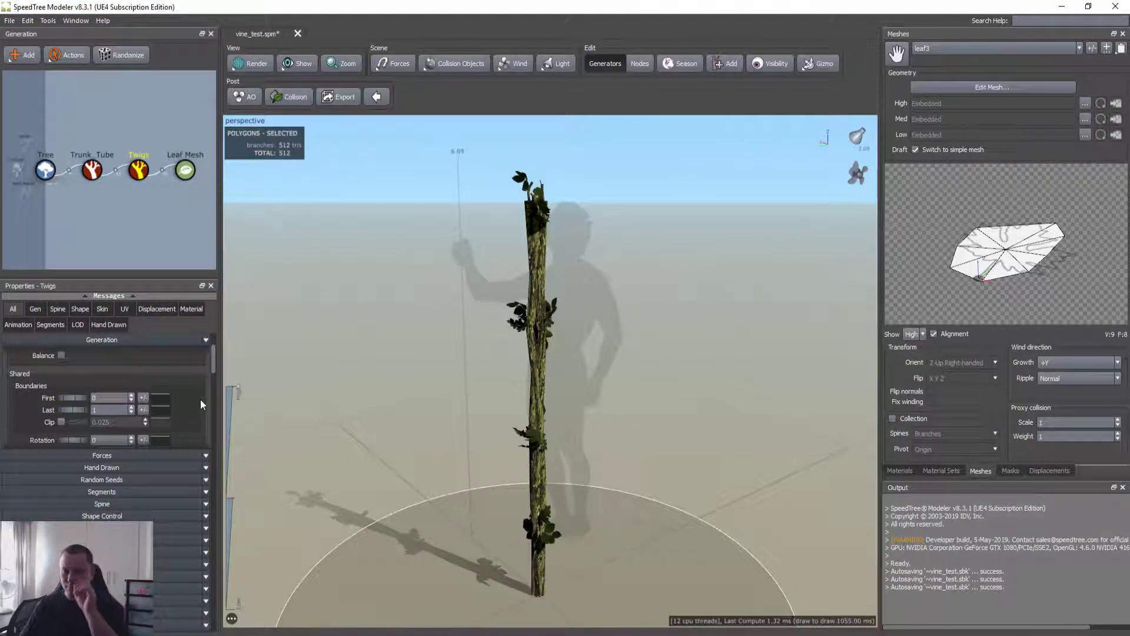
# - Try a count of 2 and an interval frequency of 9.35 for the twigs
pyautogui.scroll(5, 158, 391)
pyautogui.moveTo(77, 390)
pyautogui.mouseDown()
pyautogui.moveTo(91, 391)
pyautogui.moveTo(49, 390)
pyautogui.moveTo(63, 391)
pyautogui.mouseUp()
pyautogui.moveTo(393, 382); pyautogui.dragTo(366, 381)
pyautogui.write('2')
pyautogui.press('Tab')
pyautogui.moveTo(68, 378); pyautogui.dragTo(253, 393)
pyautogui.moveTo(479, 398); pyautogui.dragTo(478, 387)
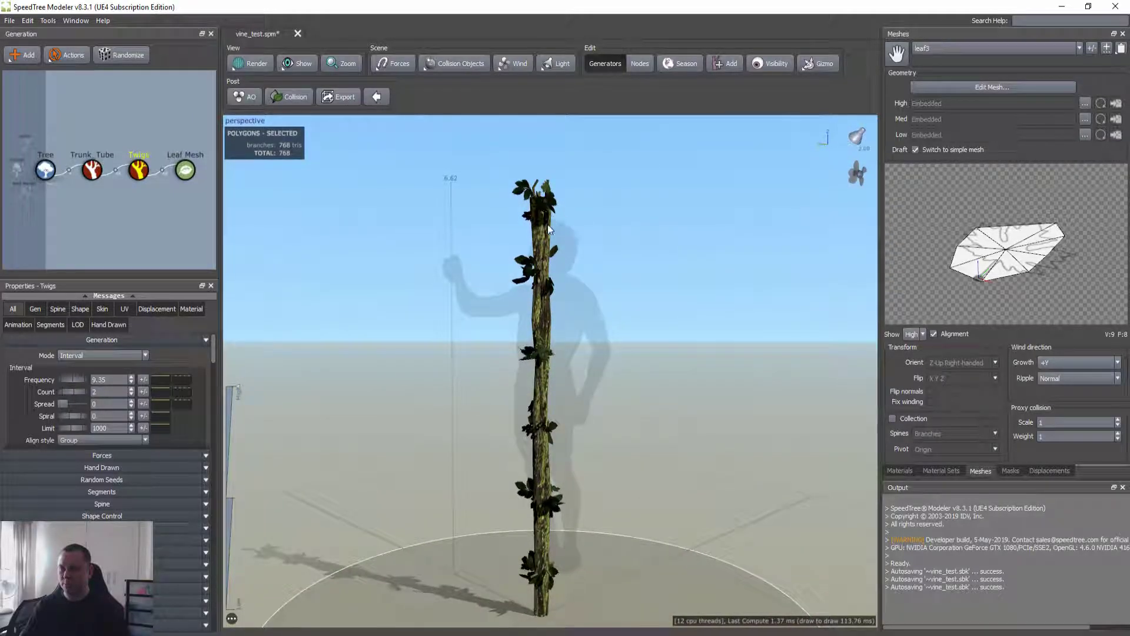
# - Change the twigs' generation mode to Absolute with a number of 6, checking their spread around the vine
pyautogui.click(143, 356)
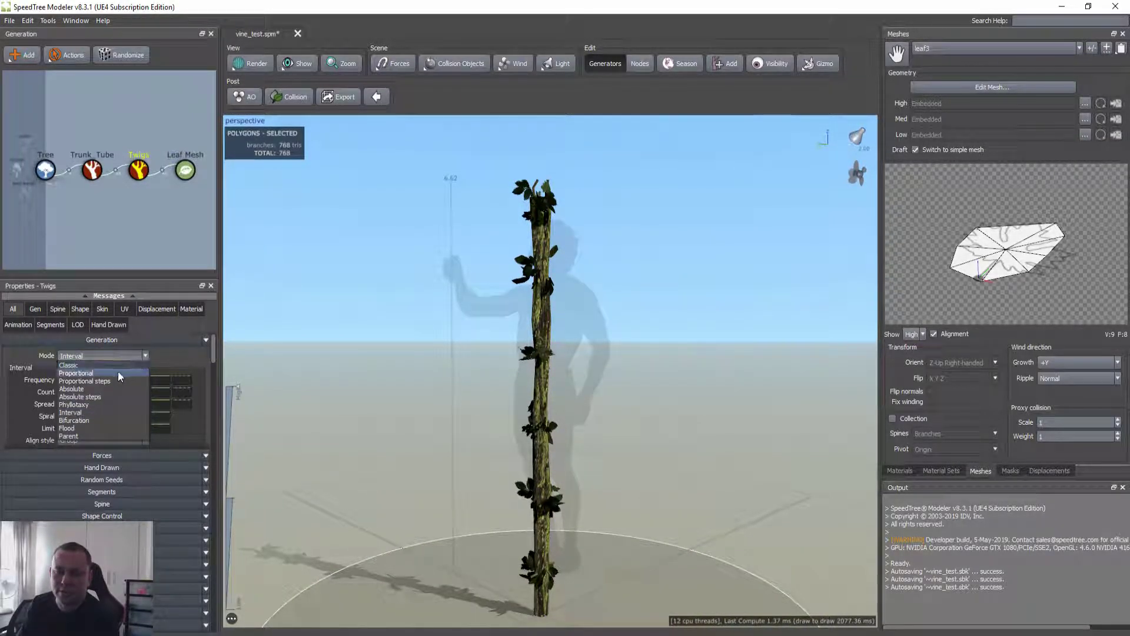
pyautogui.click(93, 389)
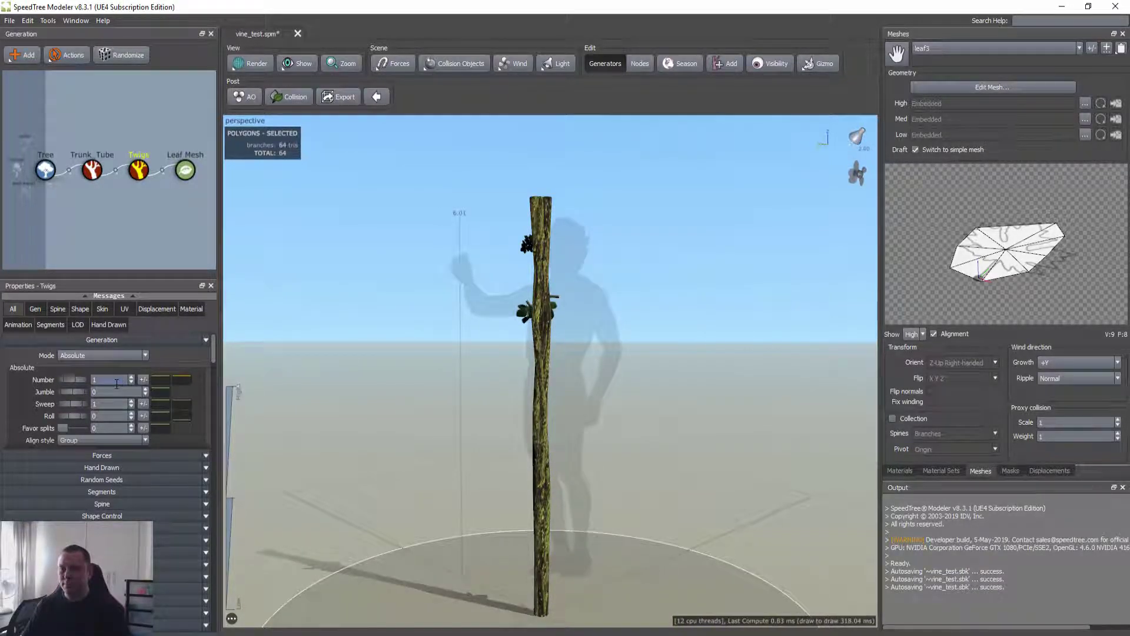
pyautogui.moveTo(60, 378); pyautogui.dragTo(118, 384)
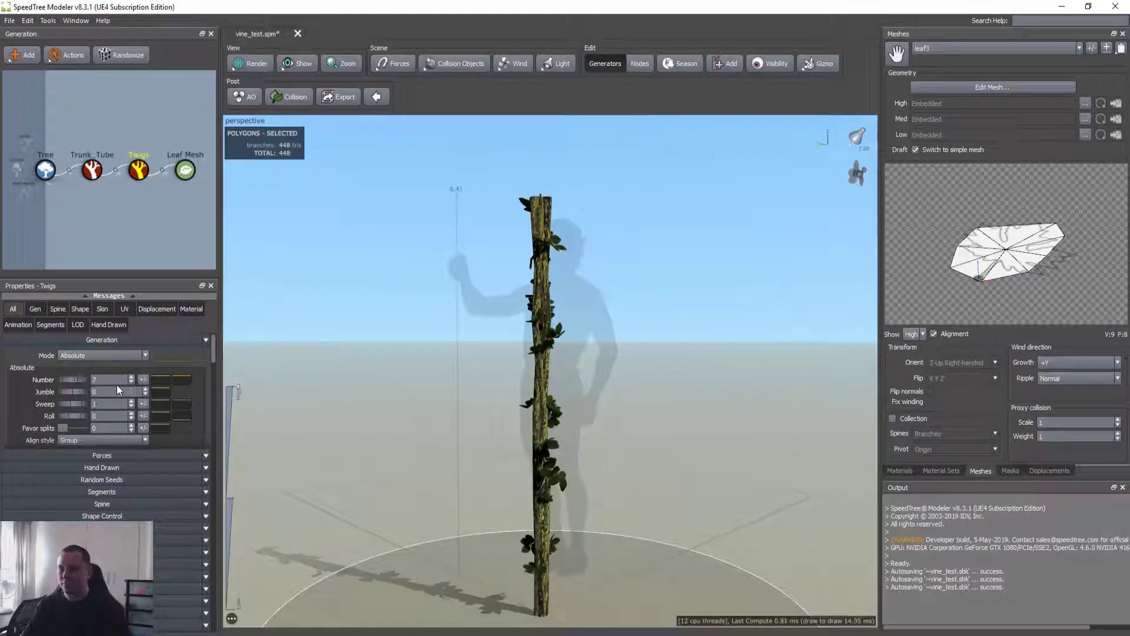
pyautogui.moveTo(253, 380); pyautogui.dragTo(270, 395)
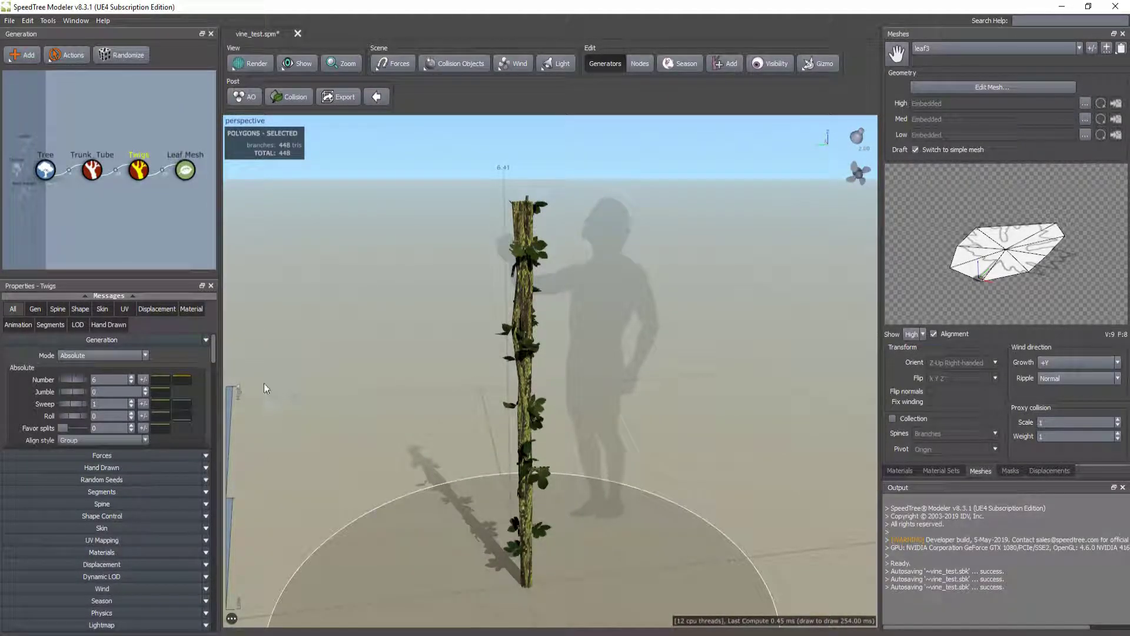
pyautogui.moveTo(330, 379); pyautogui.dragTo(382, 366)
# - Clear the generator selection and save the vine_test model
pyautogui.click(358, 355)
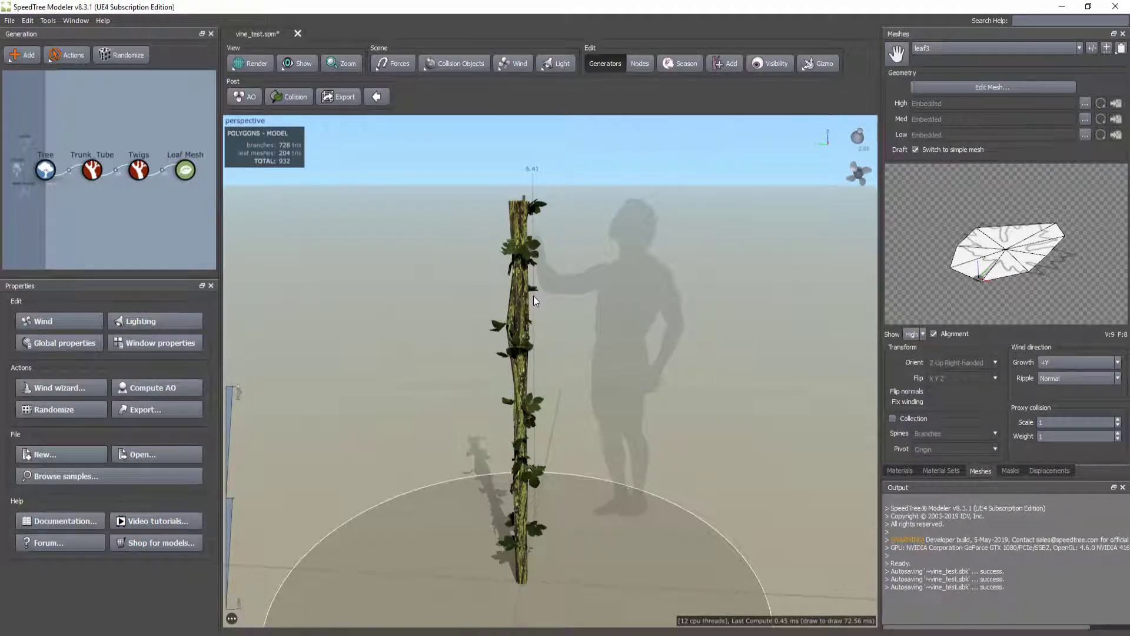
pyautogui.moveTo(458, 357)
pyautogui.mouseDown()
pyautogui.moveTo(460, 397)
pyautogui.moveTo(453, 323)
pyautogui.moveTo(456, 334)
pyautogui.mouseUp()
pyautogui.hotkey('ctrl', 's')
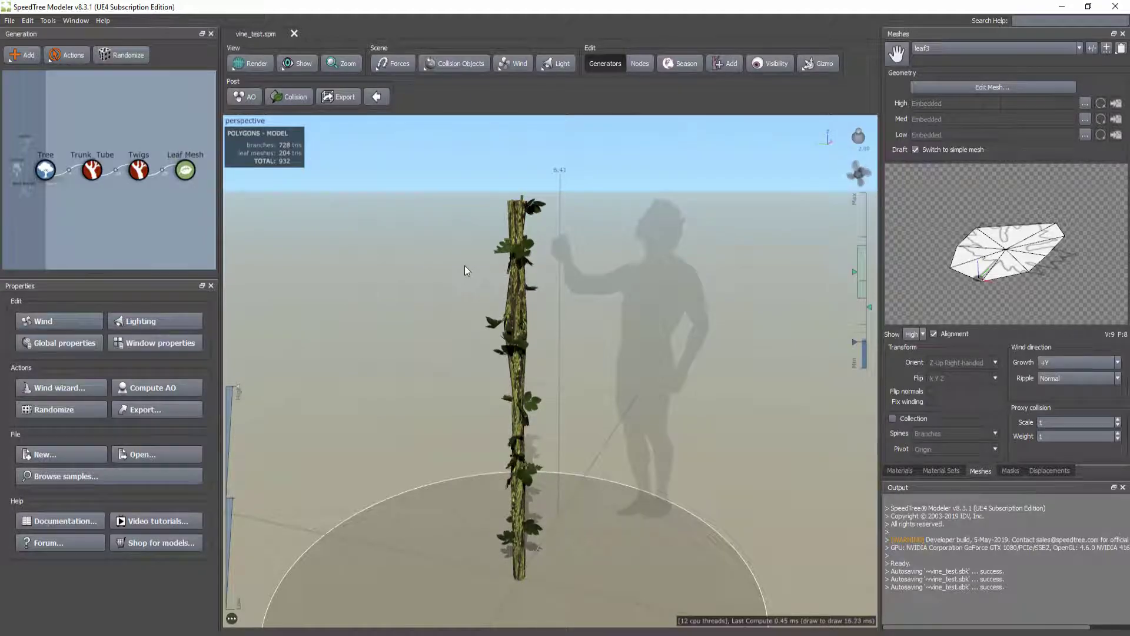
# - Set the Tree generator's dynamic LOD leaf grow scale to 3, previewing the vine at its lowest and highest levels of detail
pyautogui.click(89, 173)
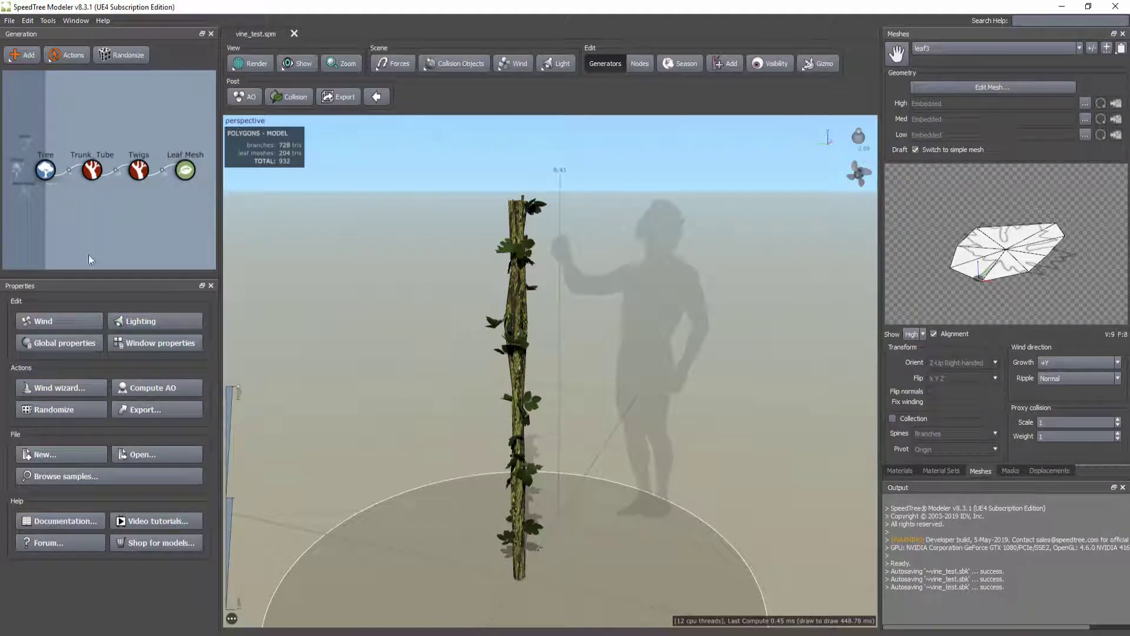
pyautogui.click(63, 347)
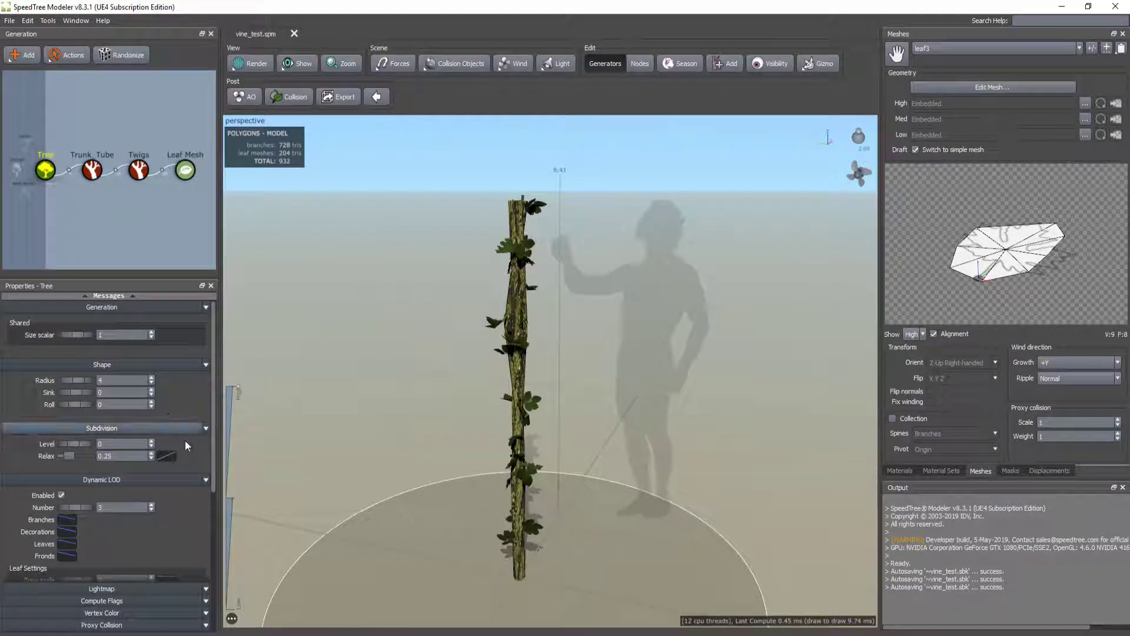
pyautogui.scroll(-1, 192, 448)
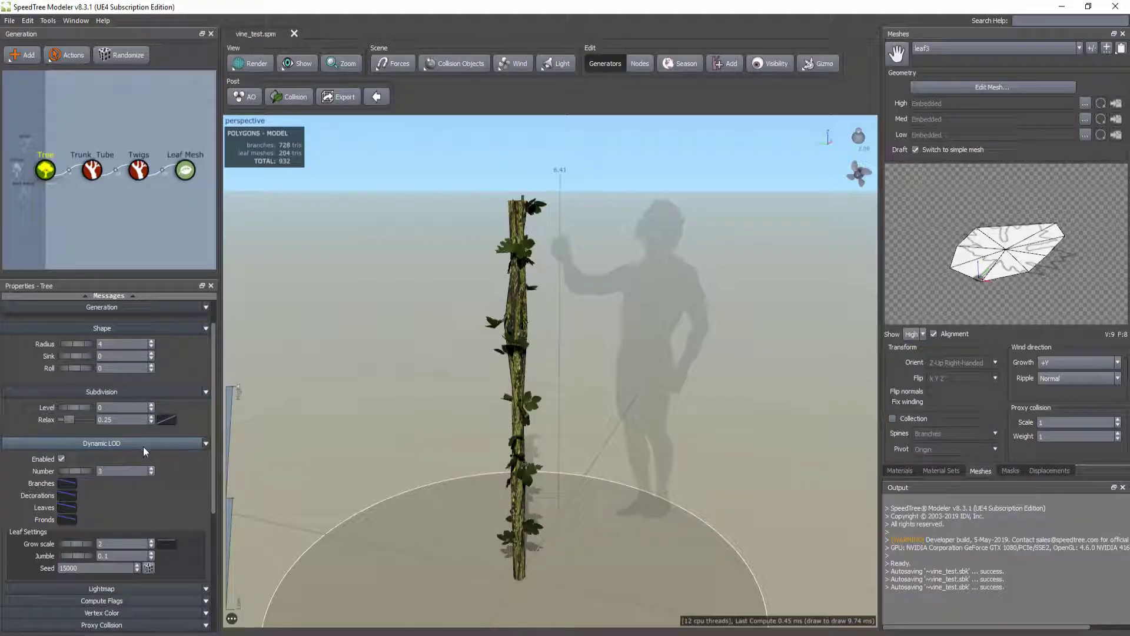
pyautogui.scroll(-1, 165, 479)
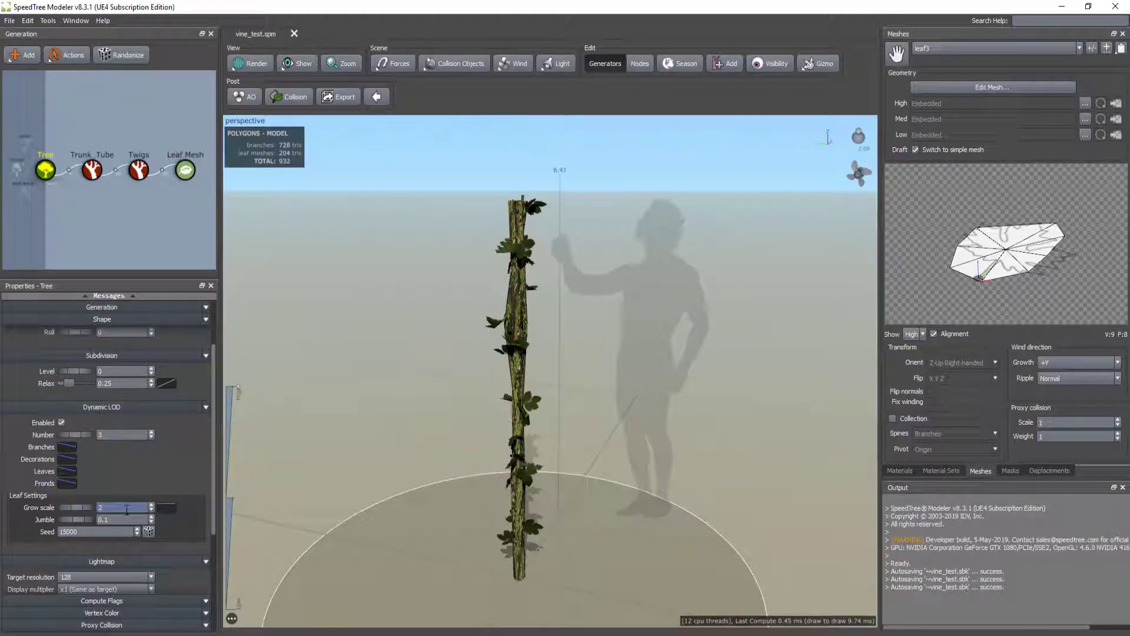
pyautogui.moveTo(240, 390); pyautogui.dragTo(238, 609)
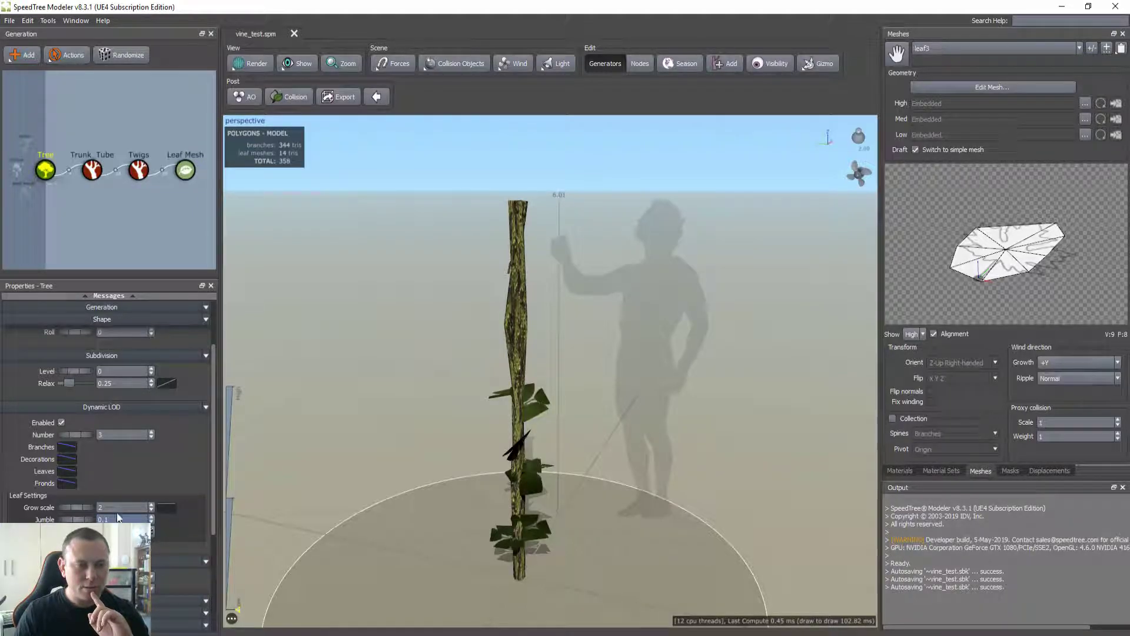
pyautogui.write('3')
pyautogui.press('Return')
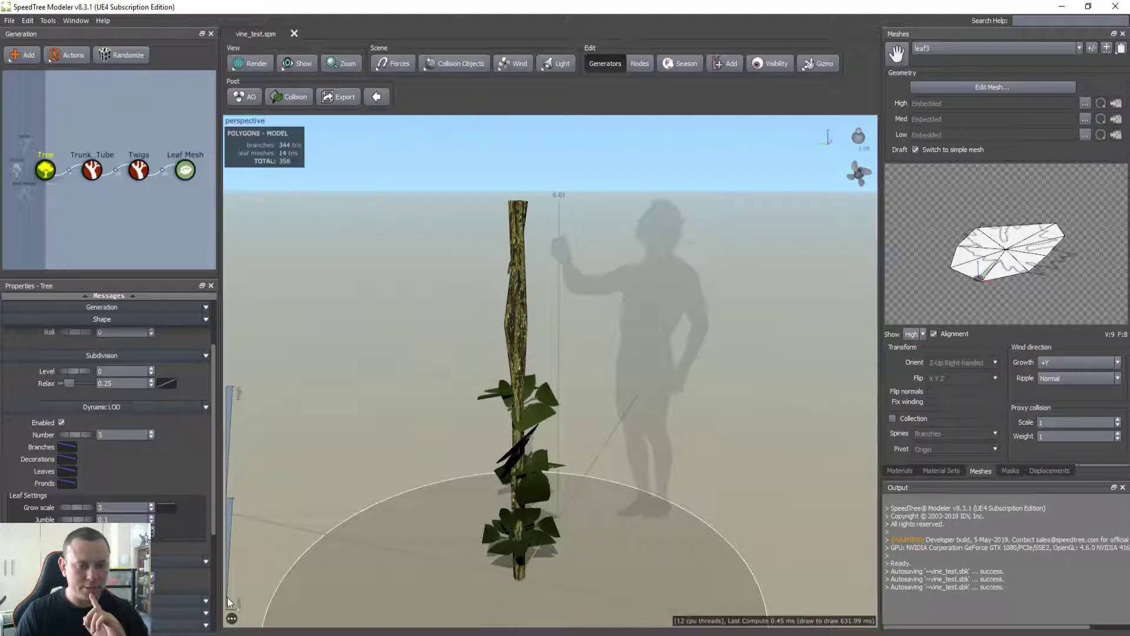
pyautogui.moveTo(238, 612); pyautogui.dragTo(247, 359)
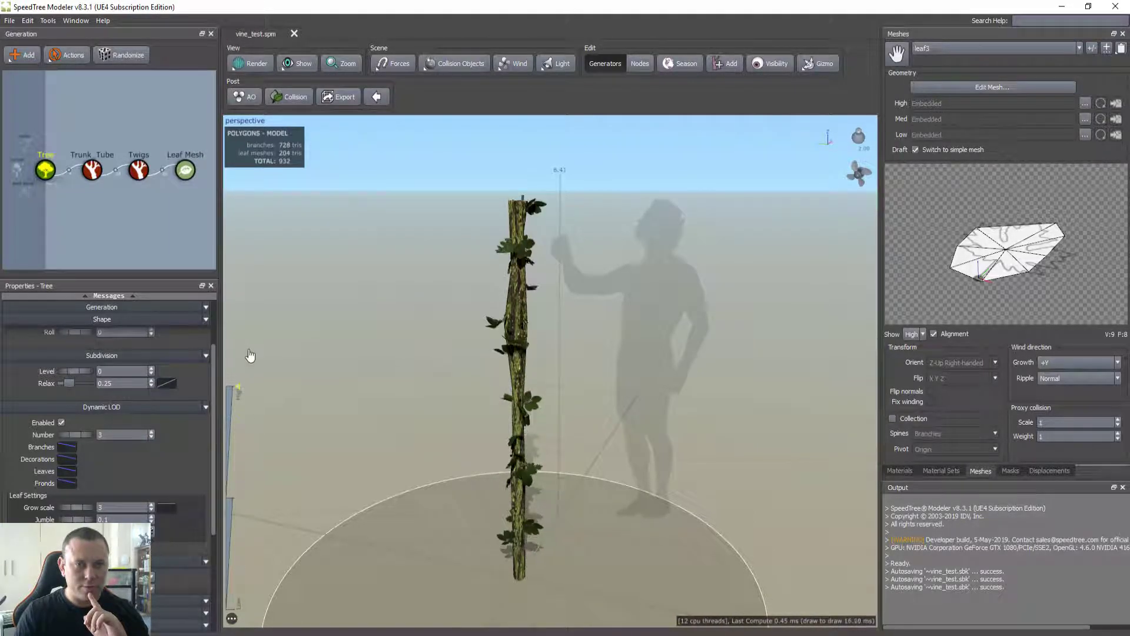
# - Preview the vine's levels of detail from above with no generator selected
pyautogui.click(300, 351)
pyautogui.moveTo(230, 471)
pyautogui.mouseDown()
pyautogui.moveTo(237, 609)
pyautogui.moveTo(241, 365)
pyautogui.mouseUp()
pyautogui.moveTo(322, 305); pyautogui.dragTo(342, 362)
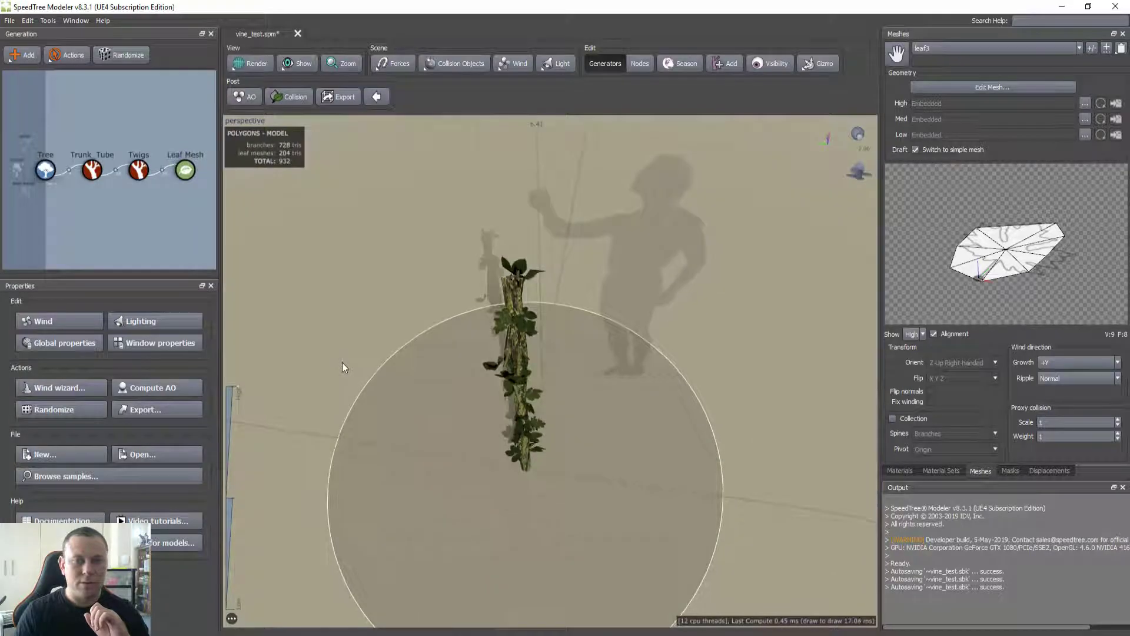
pyautogui.moveTo(238, 388)
pyautogui.mouseDown()
pyautogui.moveTo(237, 609)
pyautogui.moveTo(237, 392)
pyautogui.mouseUp()
pyautogui.moveTo(252, 314); pyautogui.dragTo(348, 351)
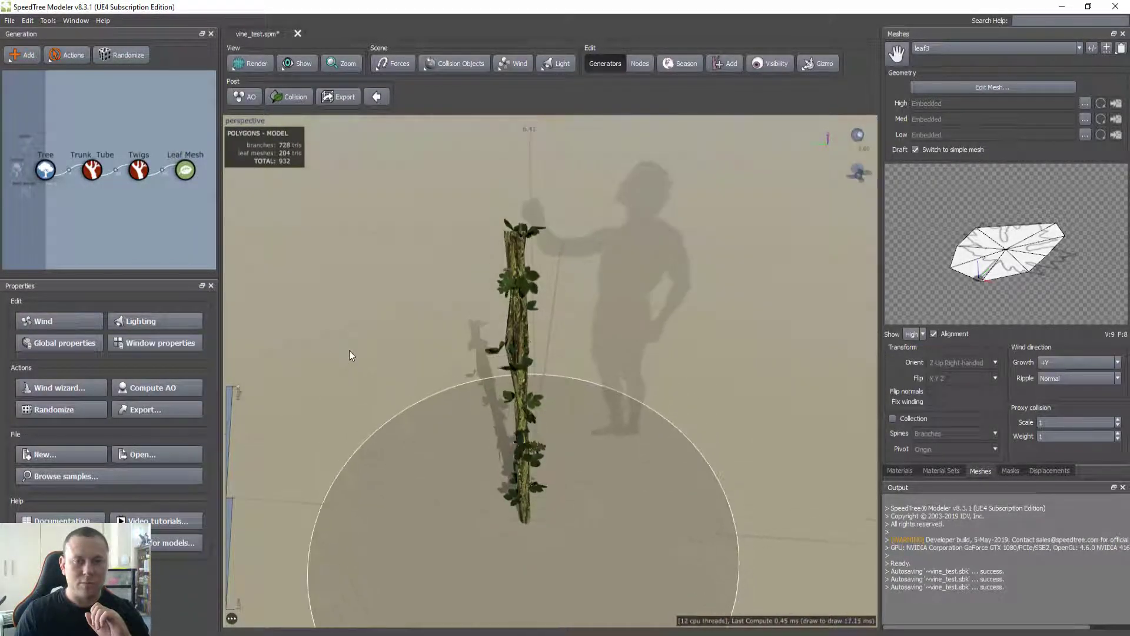
# - Inspect the Trunk_Tube generator's dynamic LOD settings and its optimization profile curve
pyautogui.click(92, 173)
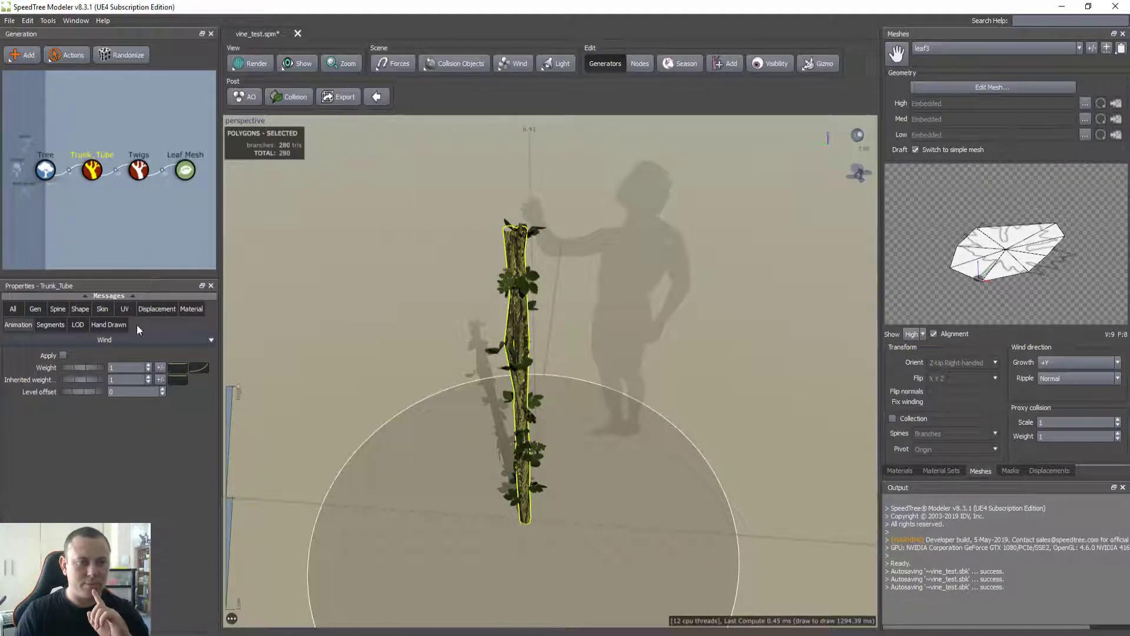
pyautogui.click(74, 324)
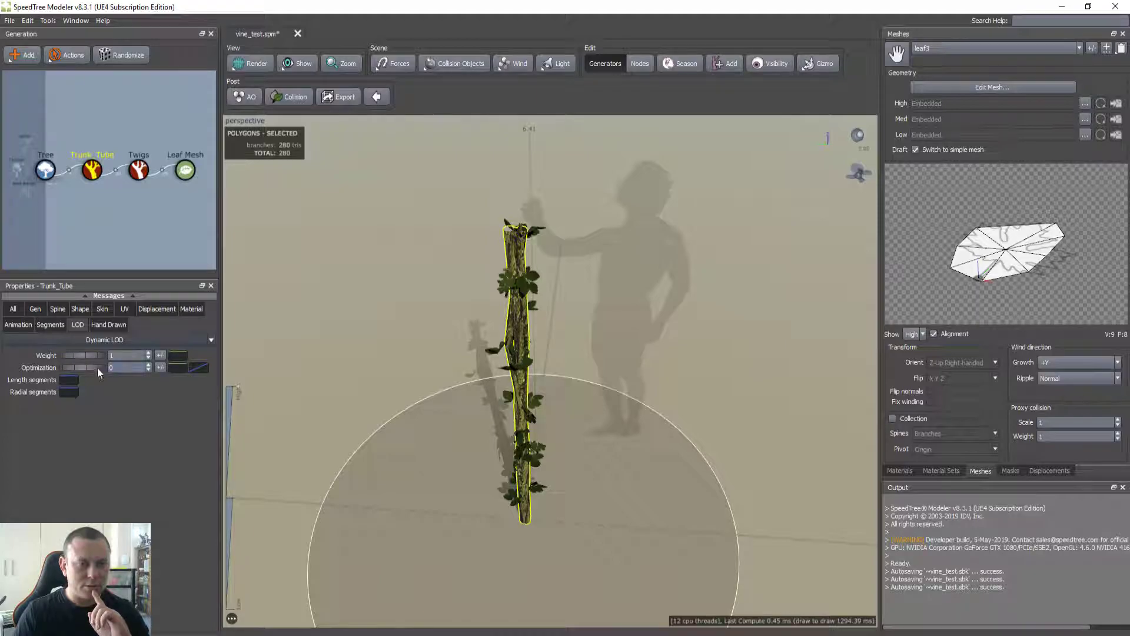
pyautogui.click(198, 367)
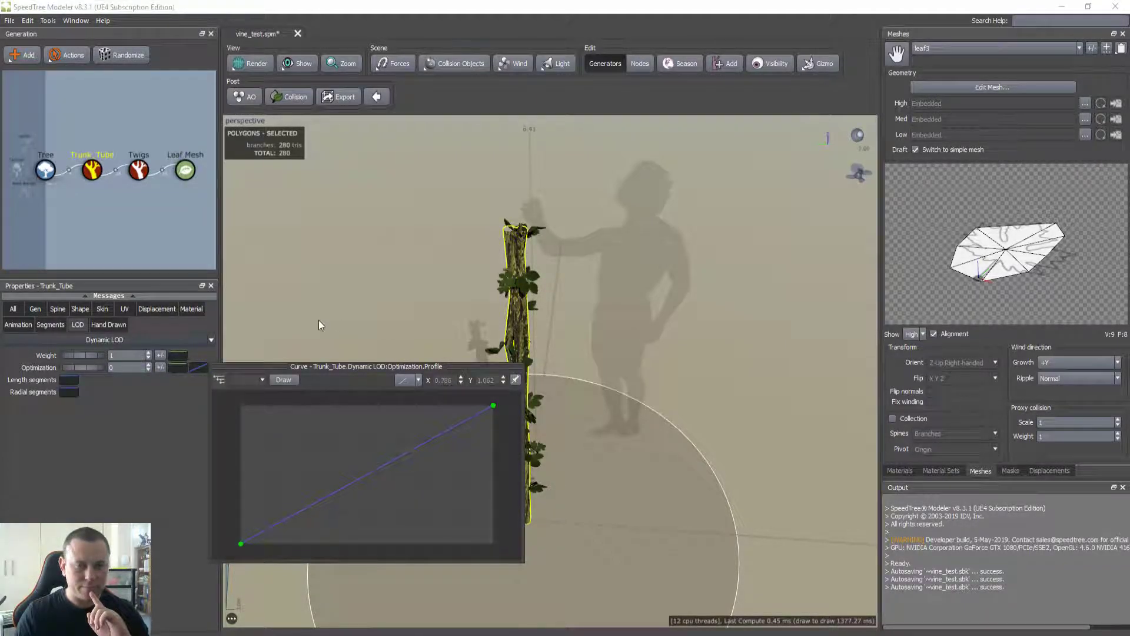
pyautogui.click(53, 448)
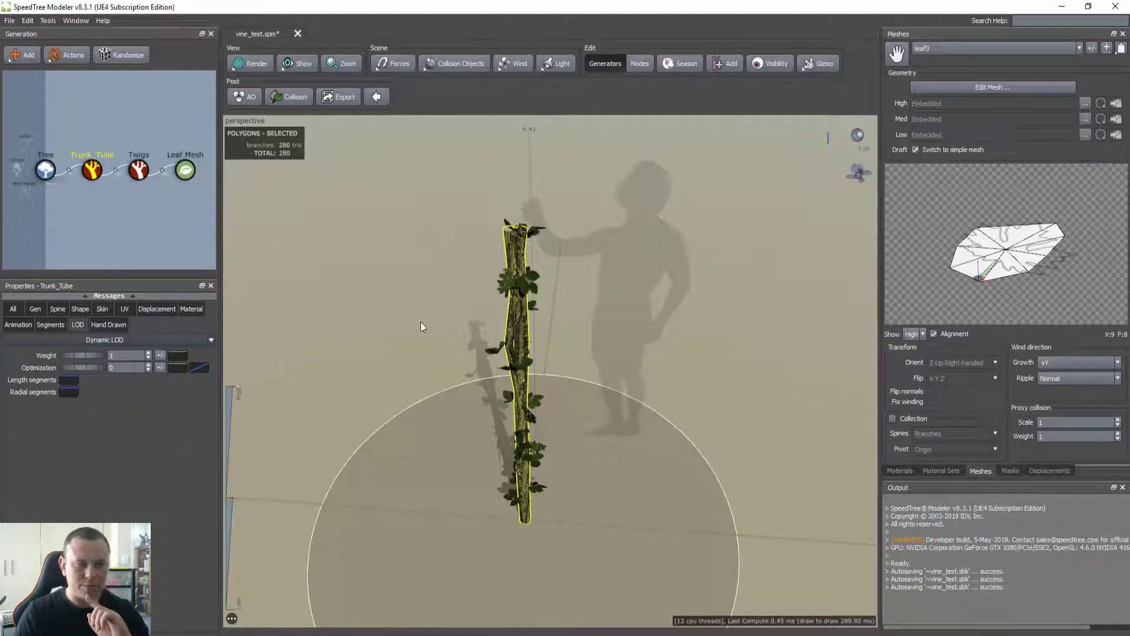
# - Slope the Trunk_Tube's dynamic LOD radial segments curve downward by lowering its end point, and check the length segments curve
pyautogui.moveTo(450, 280); pyautogui.dragTo(454, 330)
pyautogui.scroll(2, 452, 331)
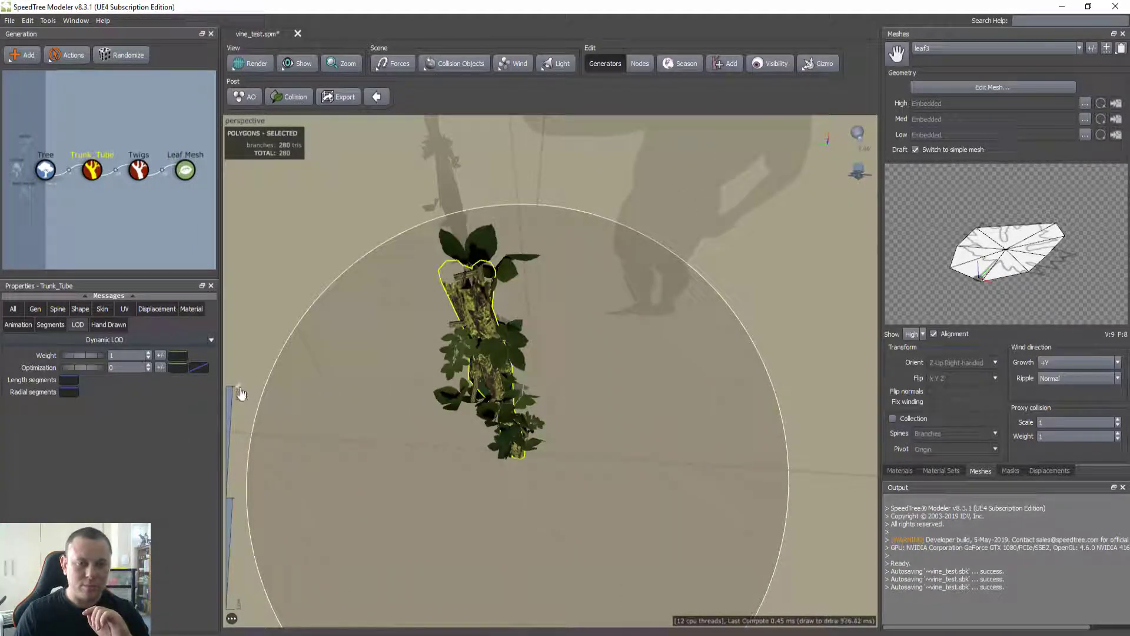
pyautogui.moveTo(239, 399)
pyautogui.mouseDown()
pyautogui.moveTo(238, 609)
pyautogui.moveTo(238, 388)
pyautogui.mouseUp()
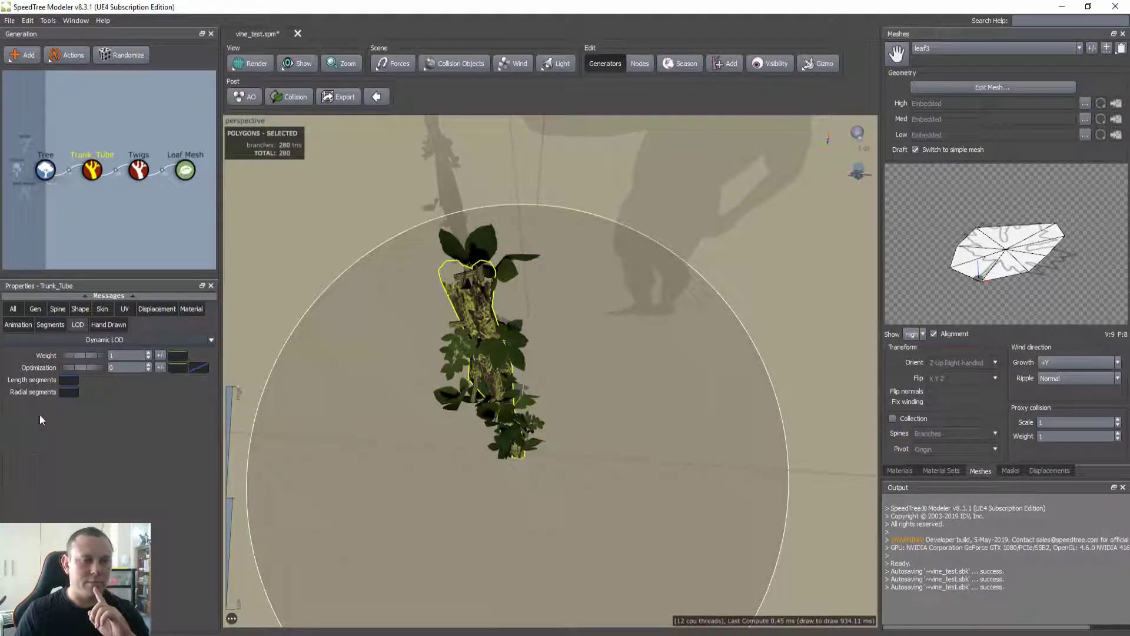
pyautogui.click(68, 391)
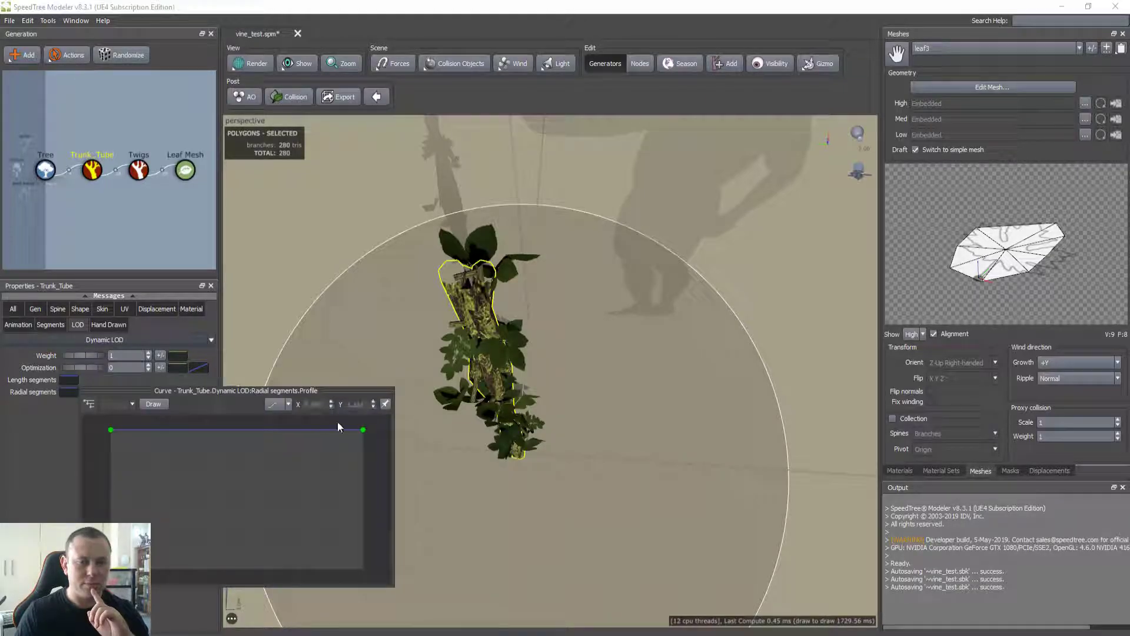
pyautogui.moveTo(365, 434); pyautogui.dragTo(364, 530)
pyautogui.click(69, 380)
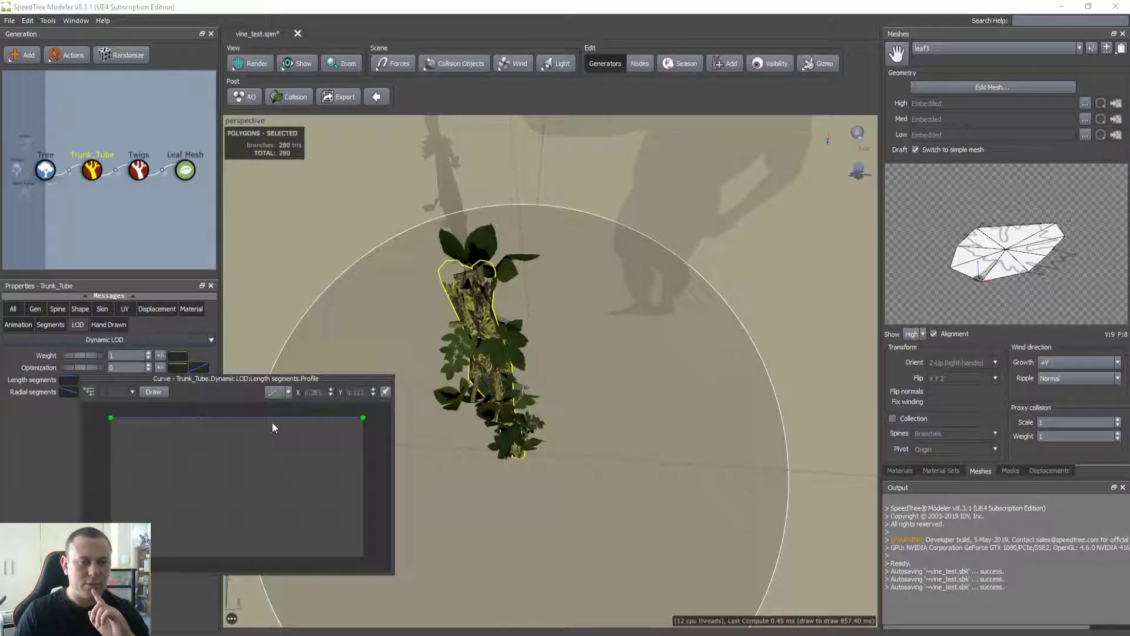
pyautogui.click(74, 447)
# - Inspect the trunk tubes up close at the lowest level of detail, and compare them with the highest level
pyautogui.moveTo(239, 390); pyautogui.dragTo(237, 606)
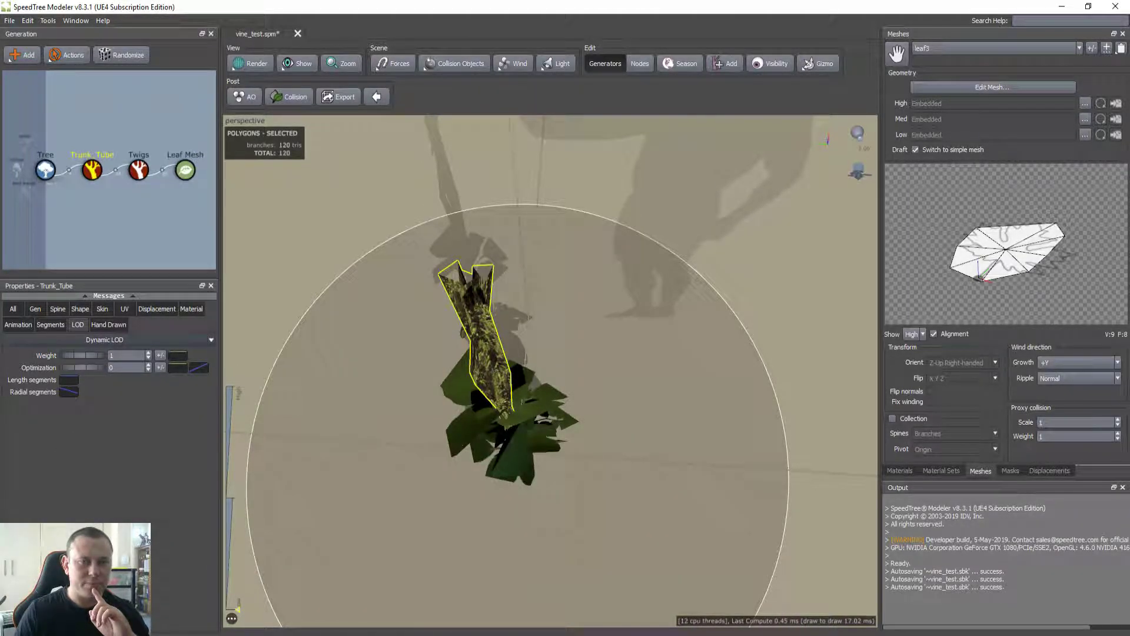
pyautogui.moveTo(305, 540); pyautogui.dragTo(333, 444)
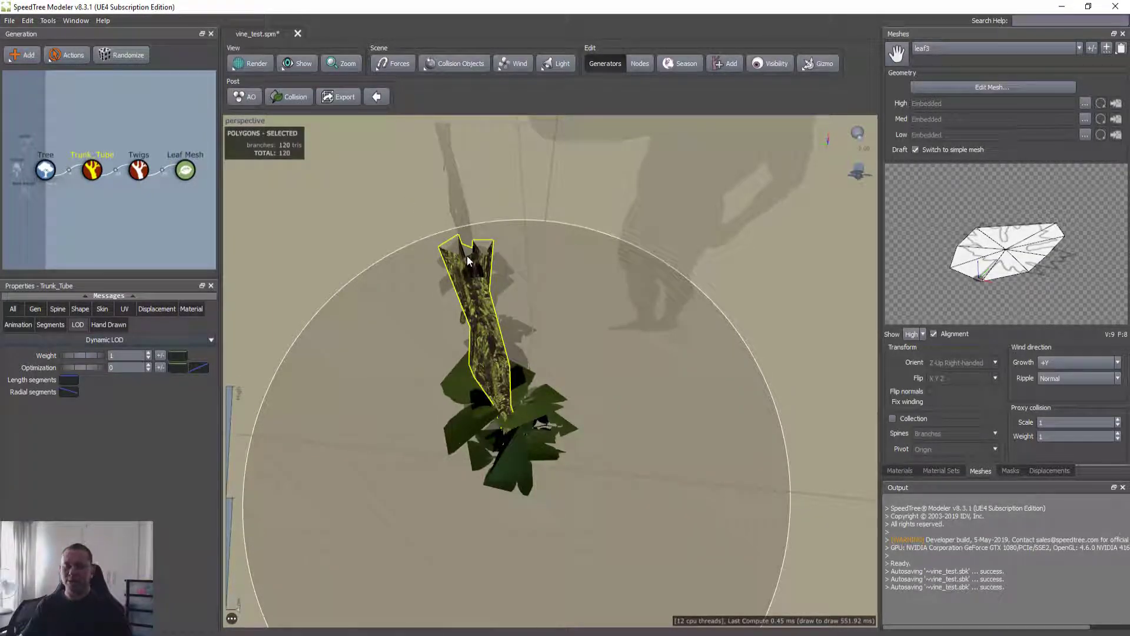
pyautogui.scroll(3, 478, 285)
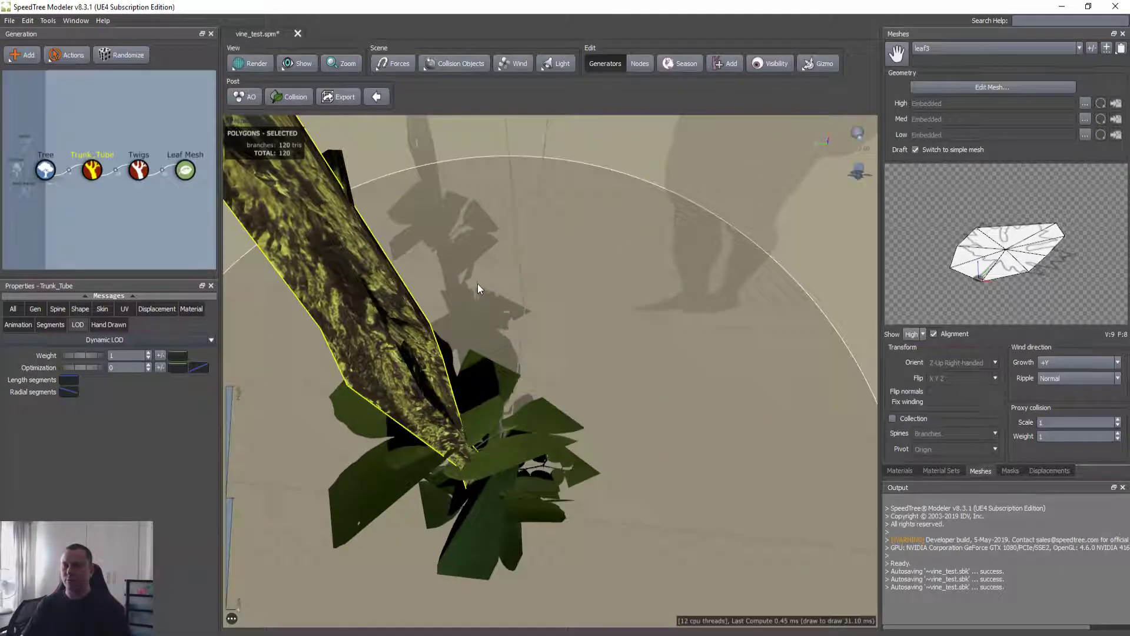
pyautogui.scroll(-4, 477, 294)
pyautogui.scroll(-3, 478, 300)
pyautogui.moveTo(428, 373); pyautogui.dragTo(436, 347)
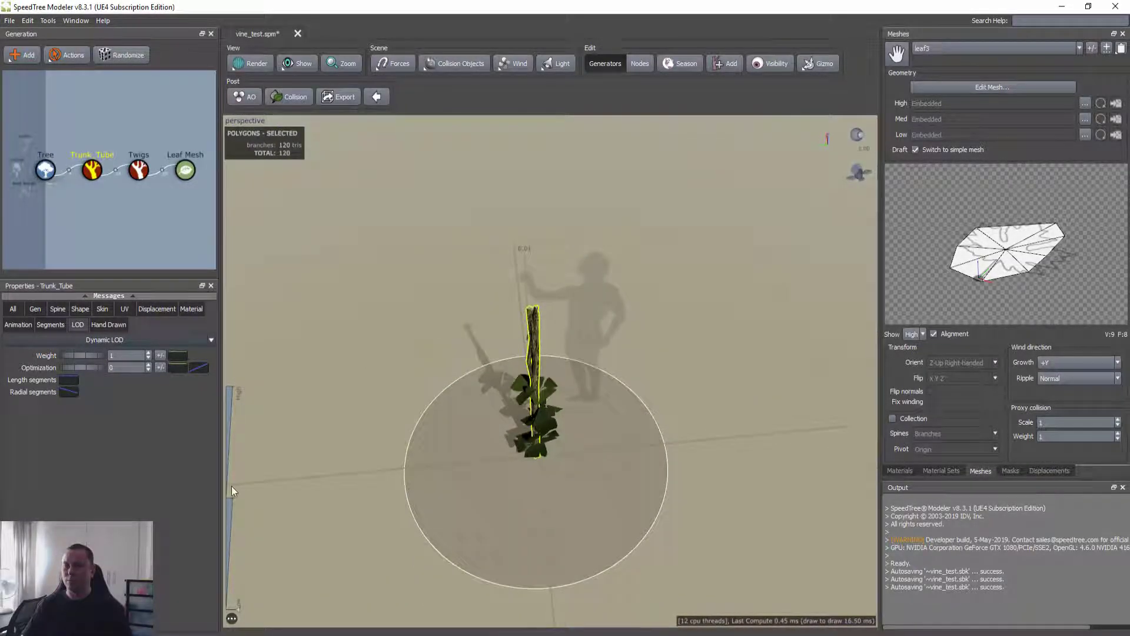
pyautogui.moveTo(236, 587); pyautogui.dragTo(234, 348)
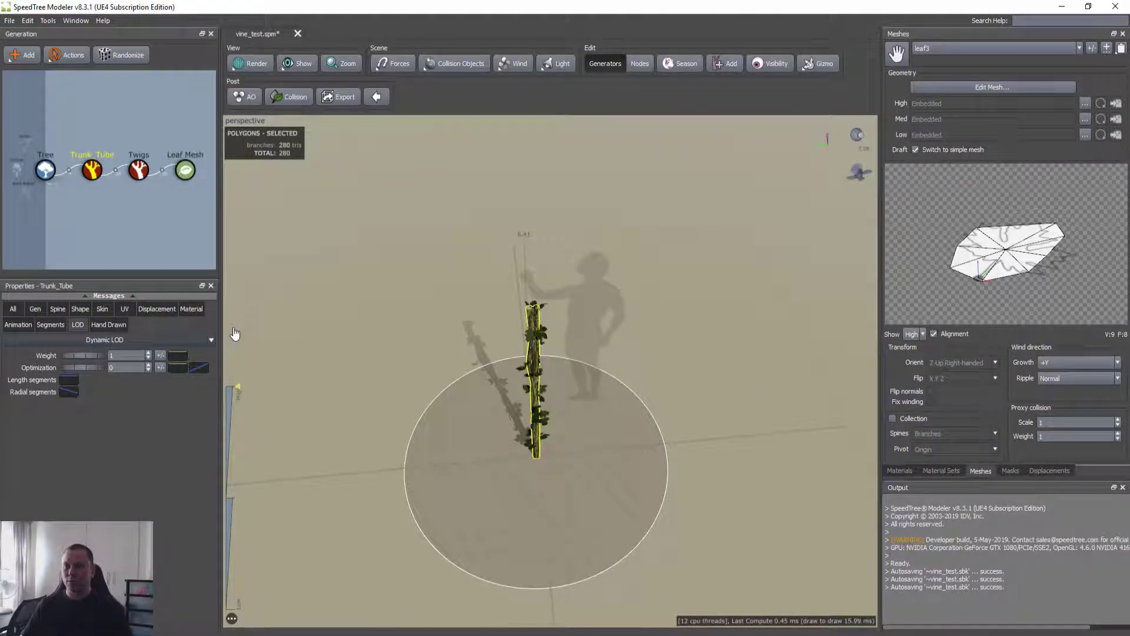
pyautogui.click(361, 353)
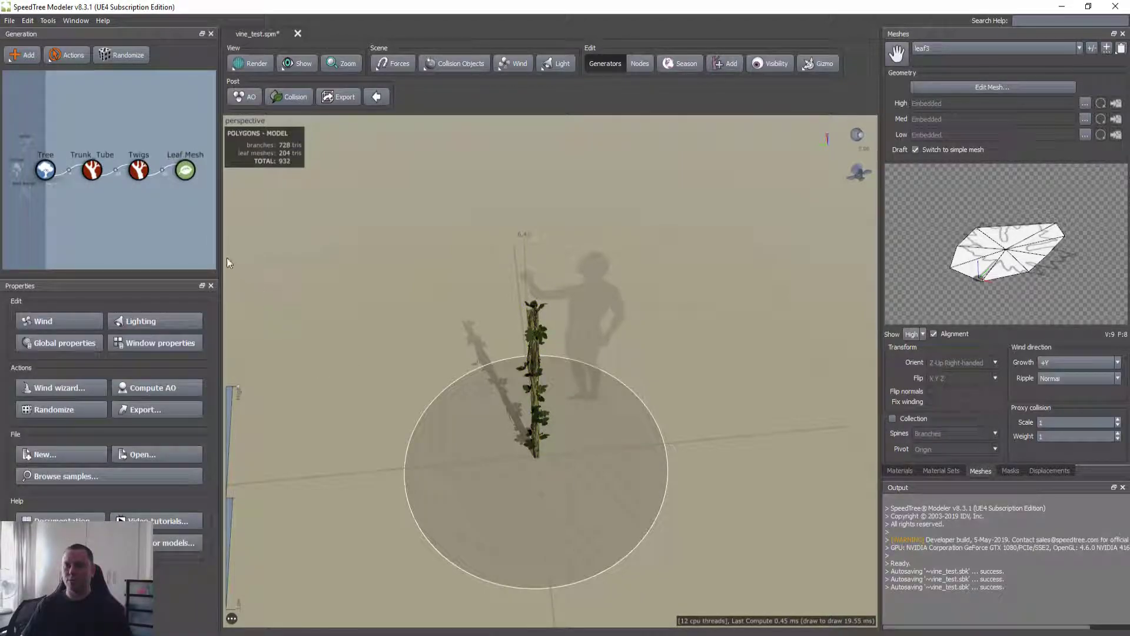
# - Lower the end point of the Twigs generator's dynamic LOD radial segments curve to 0.264
pyautogui.click(138, 170)
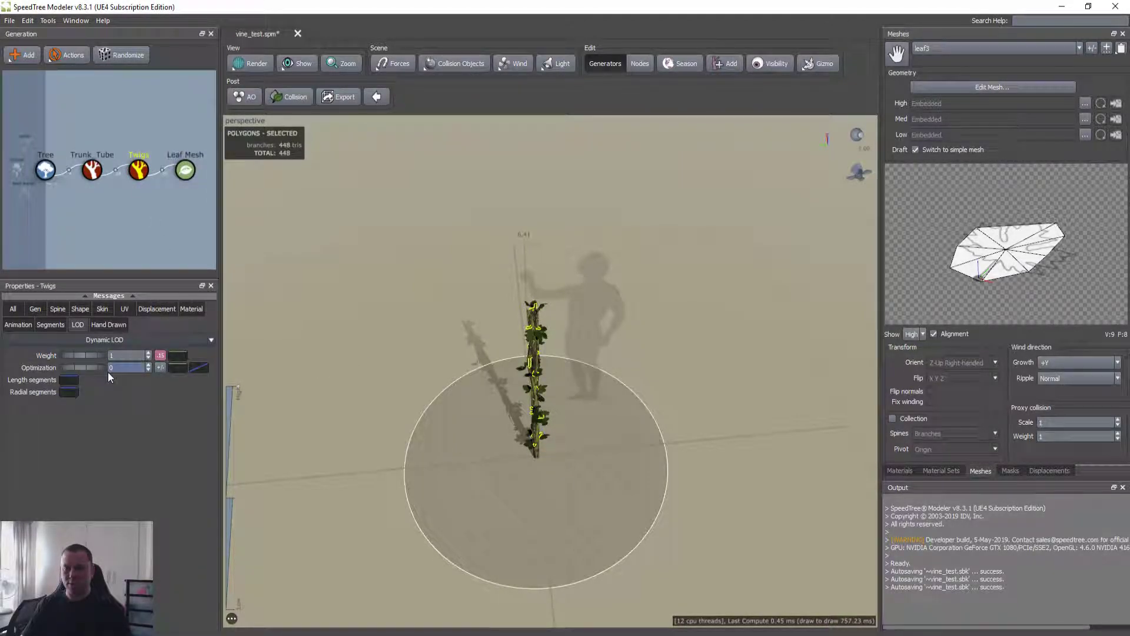
pyautogui.click(68, 392)
pyautogui.moveTo(365, 434); pyautogui.dragTo(364, 532)
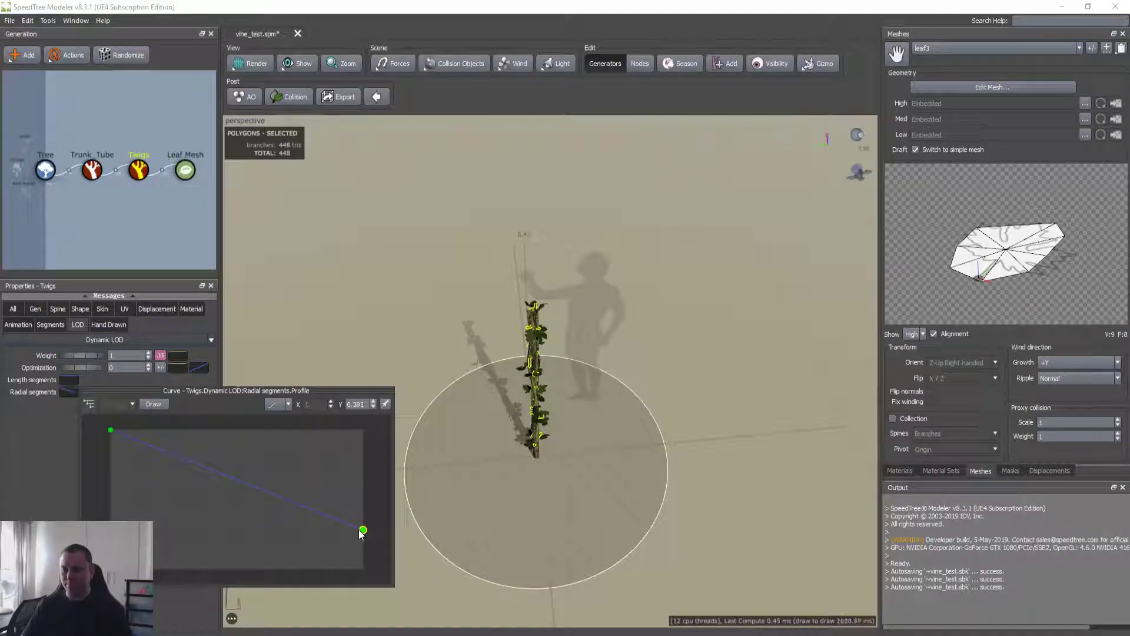
pyautogui.click(52, 450)
# - Preview the whole vine between its highest and lowest levels of detail, and save the vine_test model
pyautogui.click(248, 398)
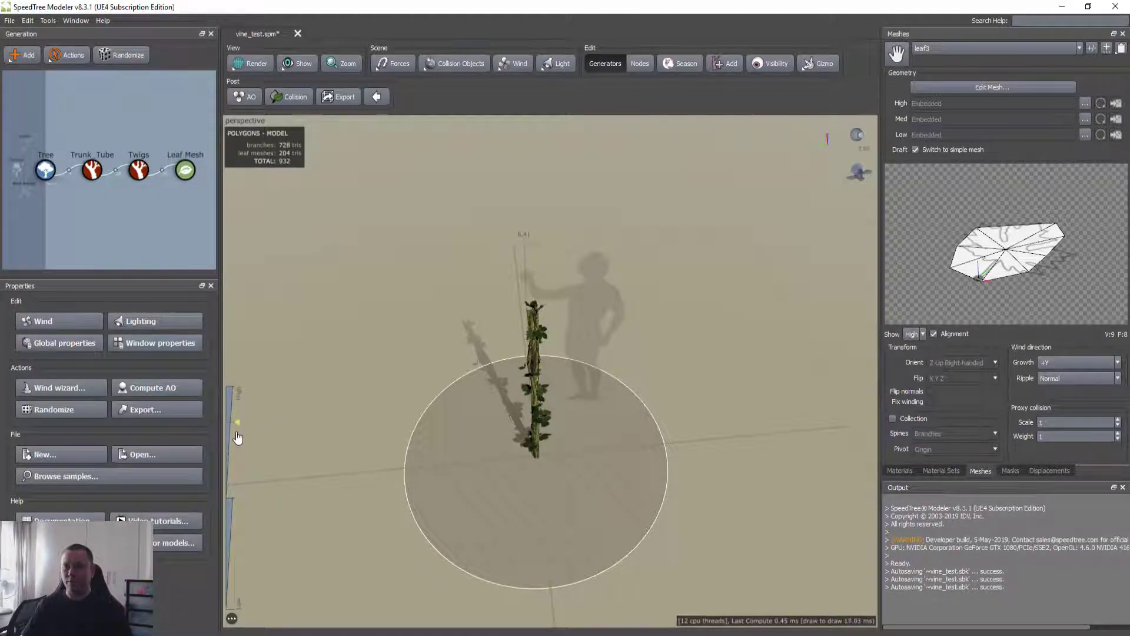
pyautogui.moveTo(238, 433); pyautogui.dragTo(238, 606)
pyautogui.moveTo(461, 518); pyautogui.dragTo(484, 430)
pyautogui.scroll(2, 505, 445)
pyautogui.scroll(-8, 507, 446)
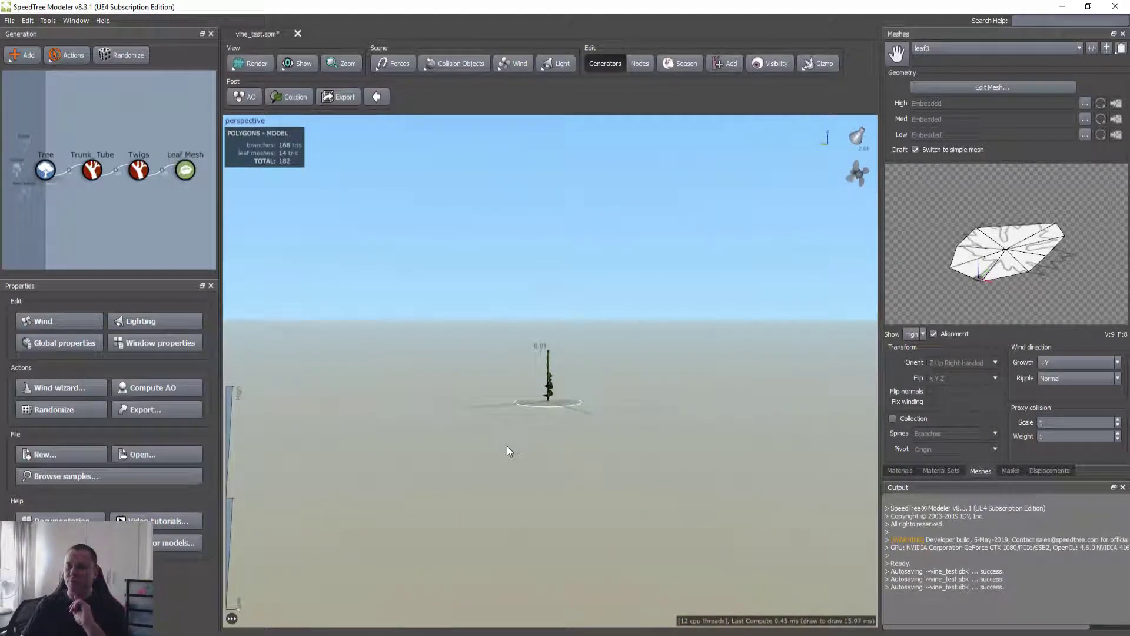
pyautogui.scroll(-1, 507, 446)
pyautogui.scroll(1, 507, 446)
pyautogui.scroll(2, 397, 485)
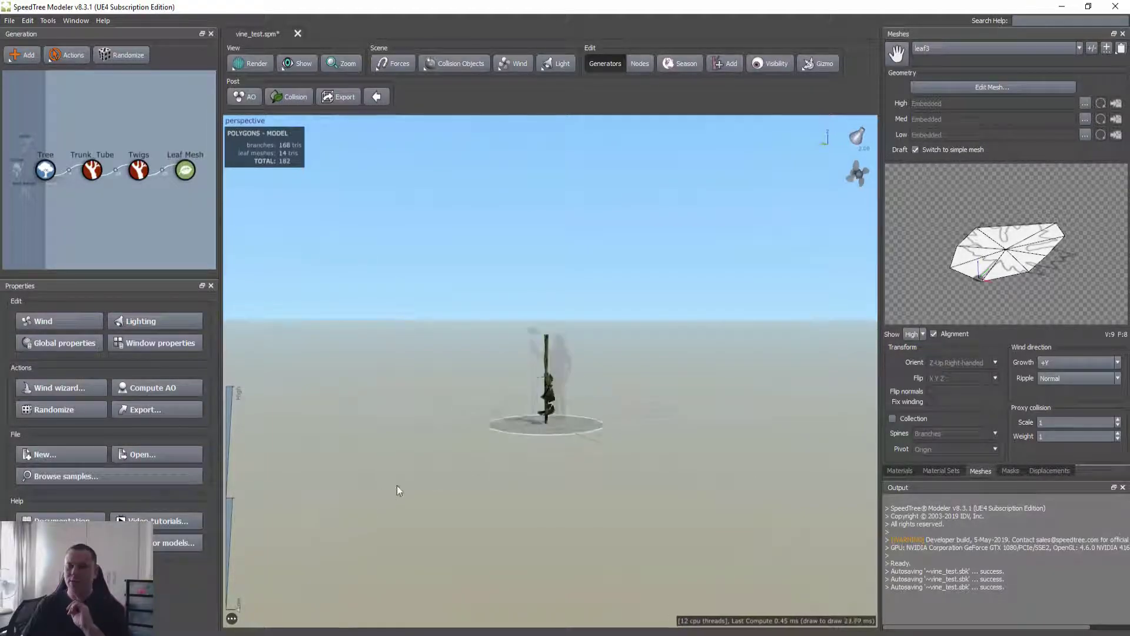
pyautogui.scroll(3, 396, 490)
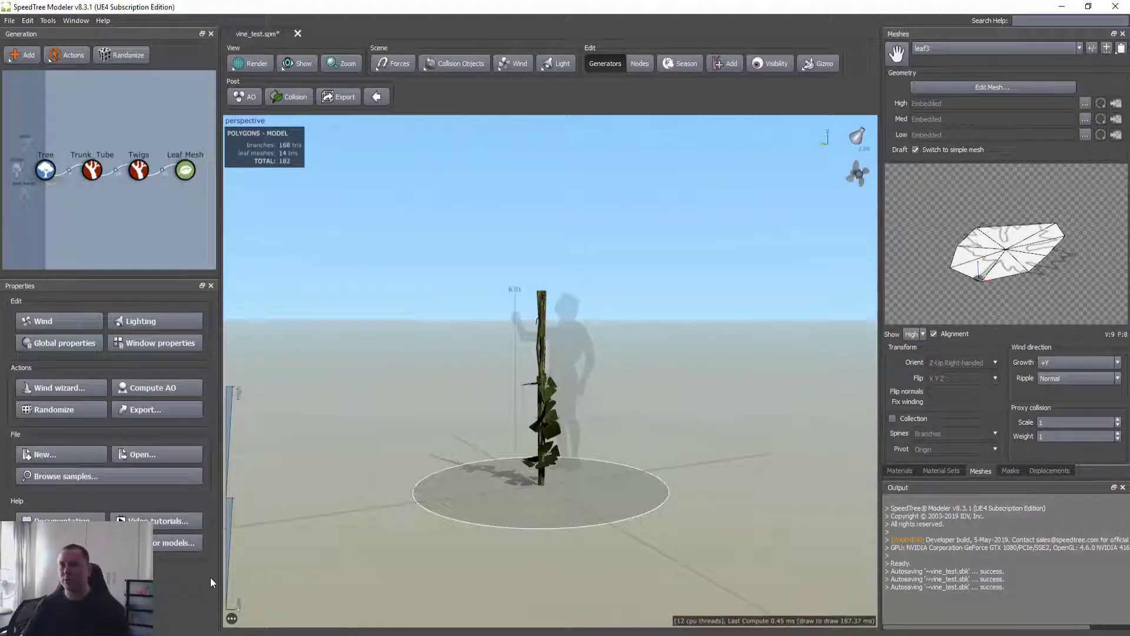
pyautogui.moveTo(240, 613); pyautogui.dragTo(241, 366)
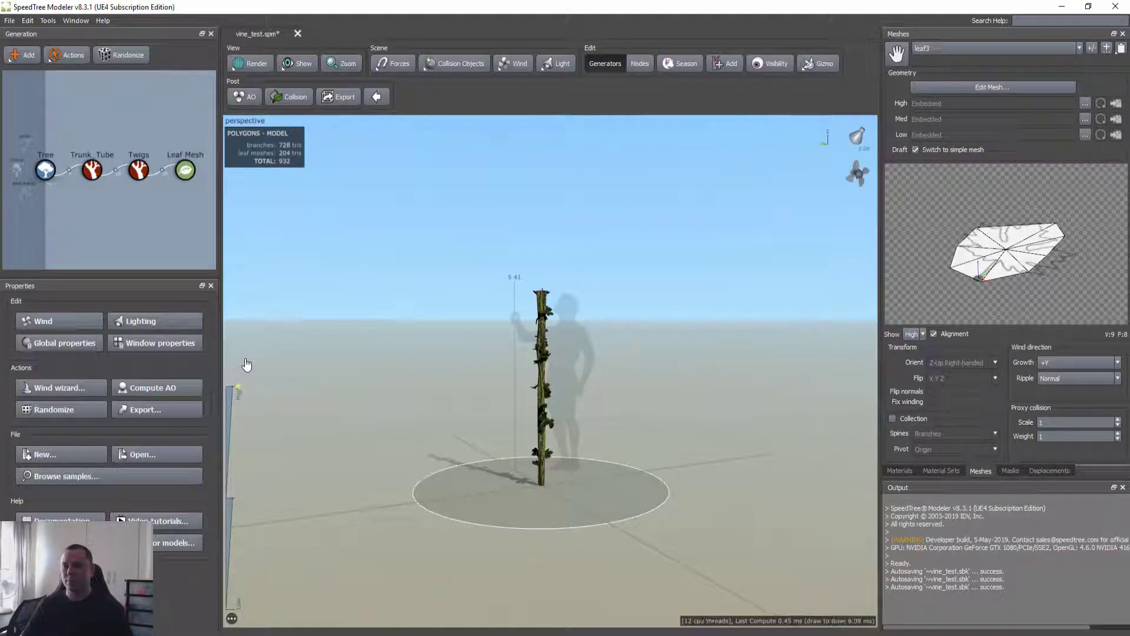
pyautogui.hotkey('ctrl', 's')
# - Randomize the vine and examine the new variation up close
pyautogui.moveTo(504, 367); pyautogui.dragTo(396, 347)
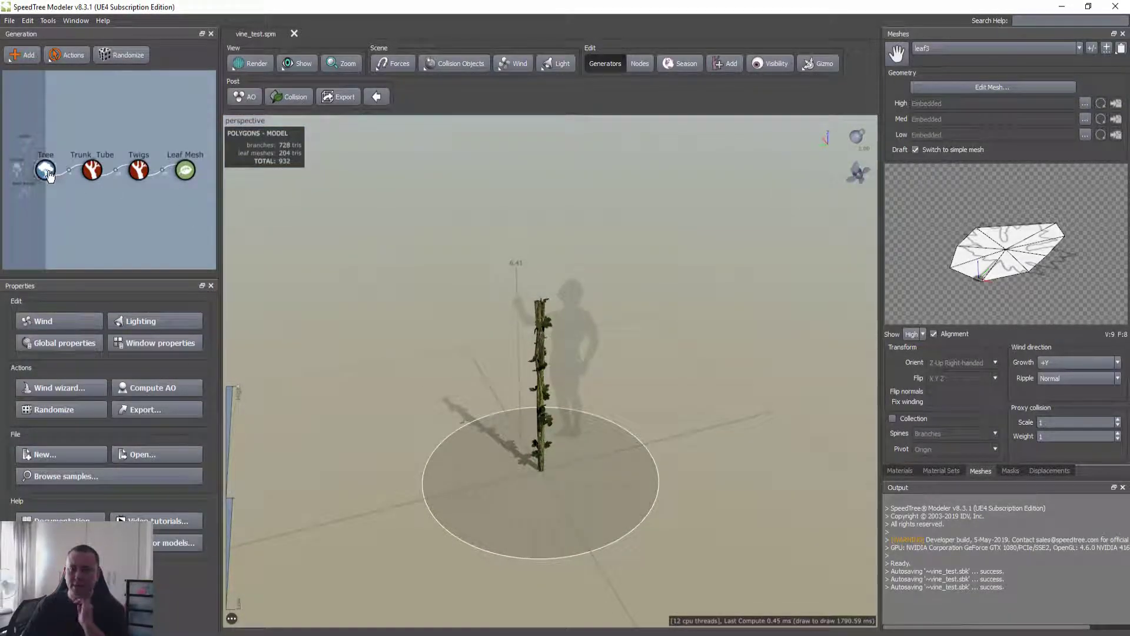
pyautogui.click(52, 409)
pyautogui.scroll(5, 384, 412)
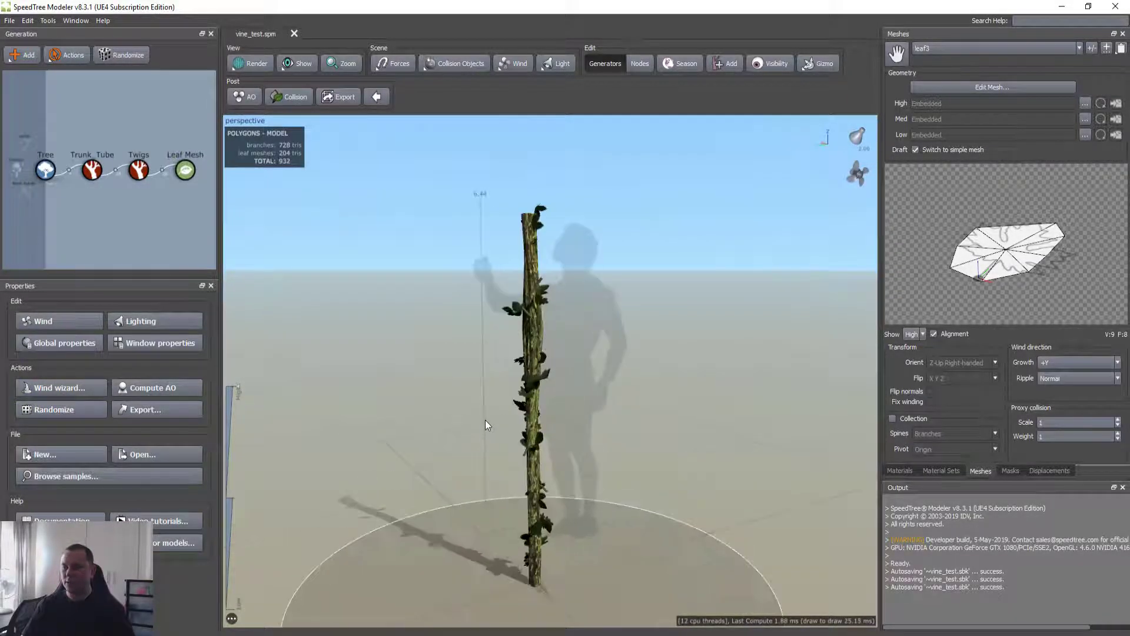
pyautogui.moveTo(443, 396)
pyautogui.mouseDown()
pyautogui.moveTo(449, 416)
pyautogui.moveTo(475, 420)
pyautogui.moveTo(441, 398)
pyautogui.mouseUp()
pyautogui.scroll(-1, 376, 359)
pyautogui.moveTo(377, 363); pyautogui.dragTo(405, 368)
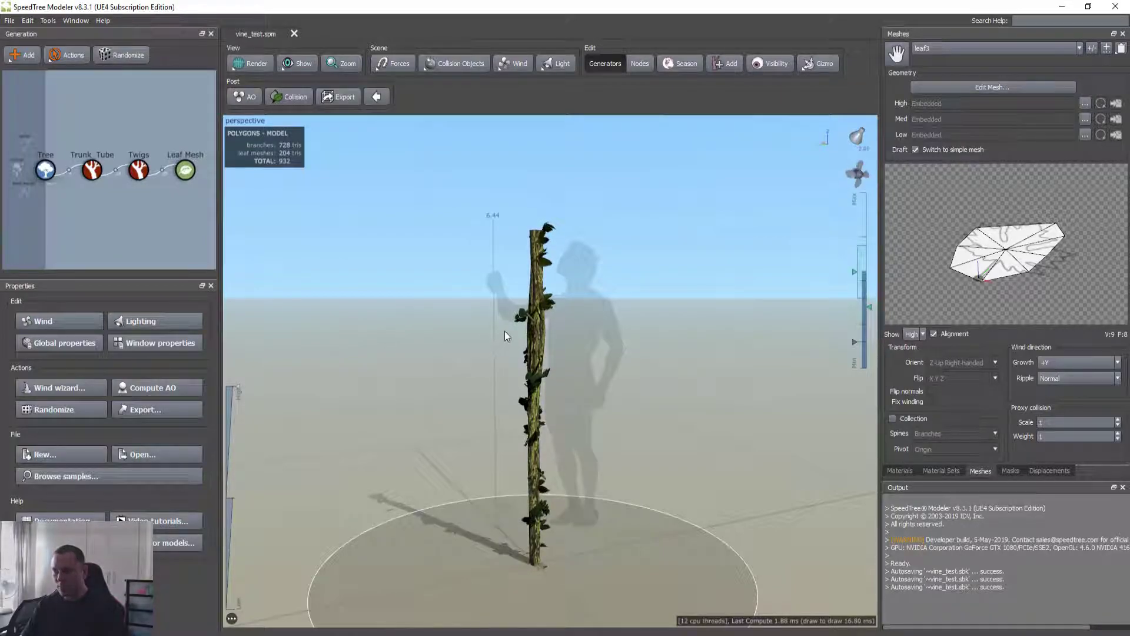
# - Try a wind weight of 0 on the Trunk_Tube generator
pyautogui.click(92, 170)
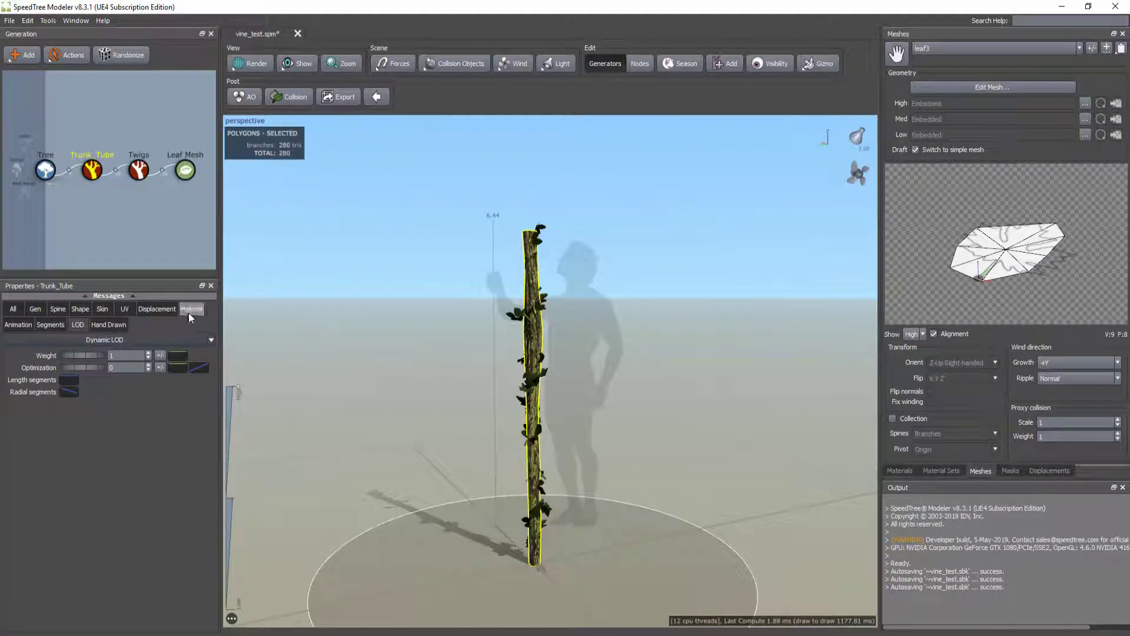
pyautogui.click(18, 324)
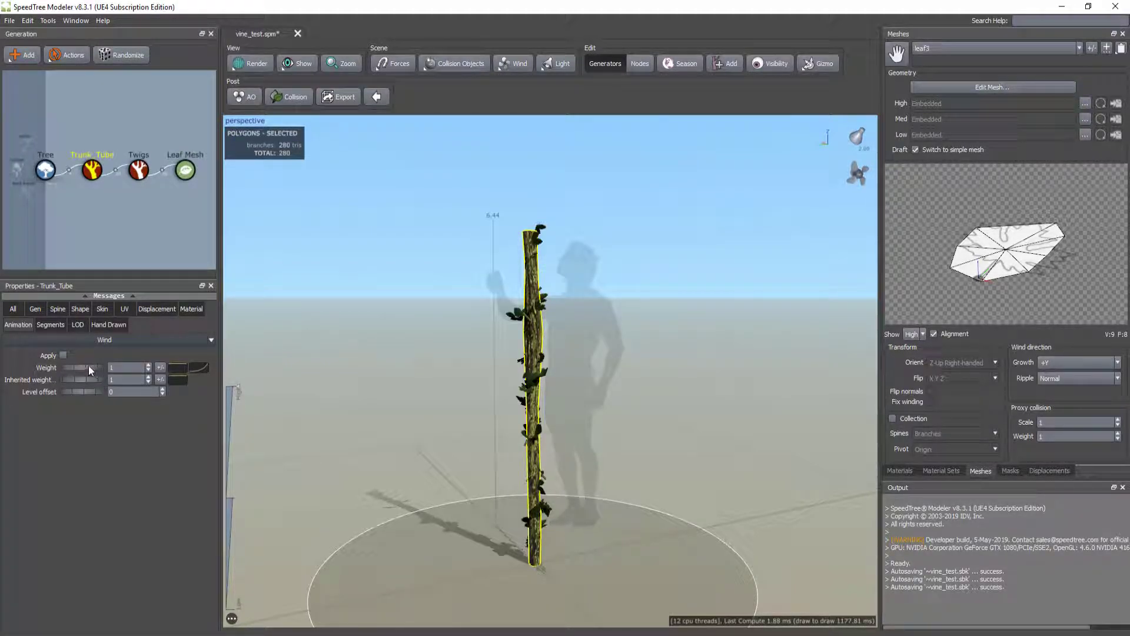
pyautogui.write('0')
pyautogui.press('Return')
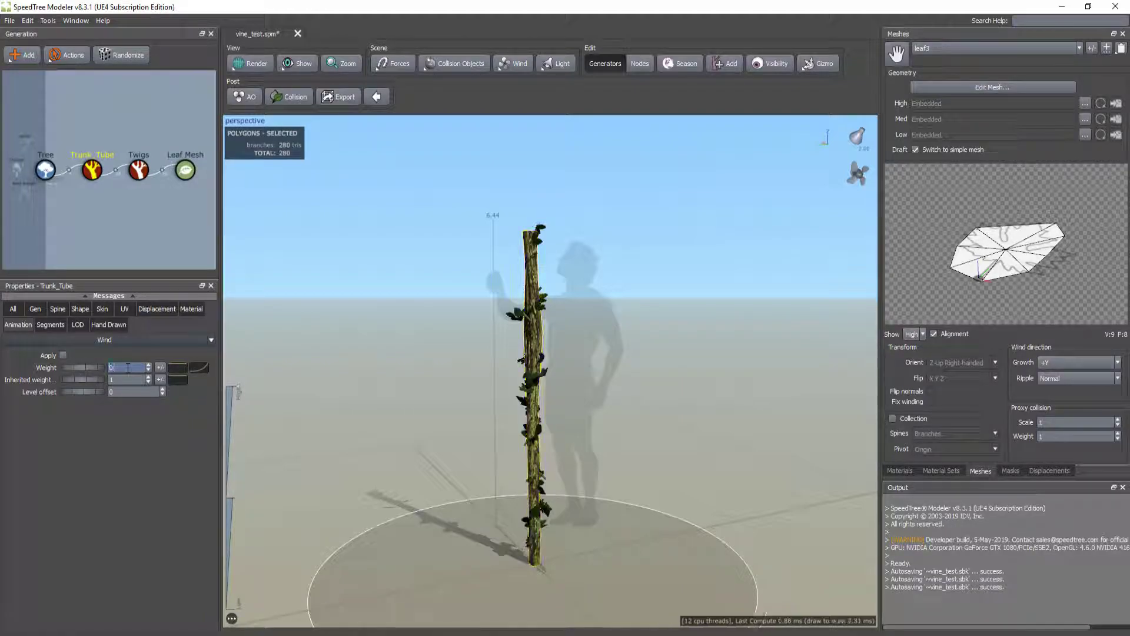
# - Set the Twigs generator's wind weight to 0.5
pyautogui.click(139, 170)
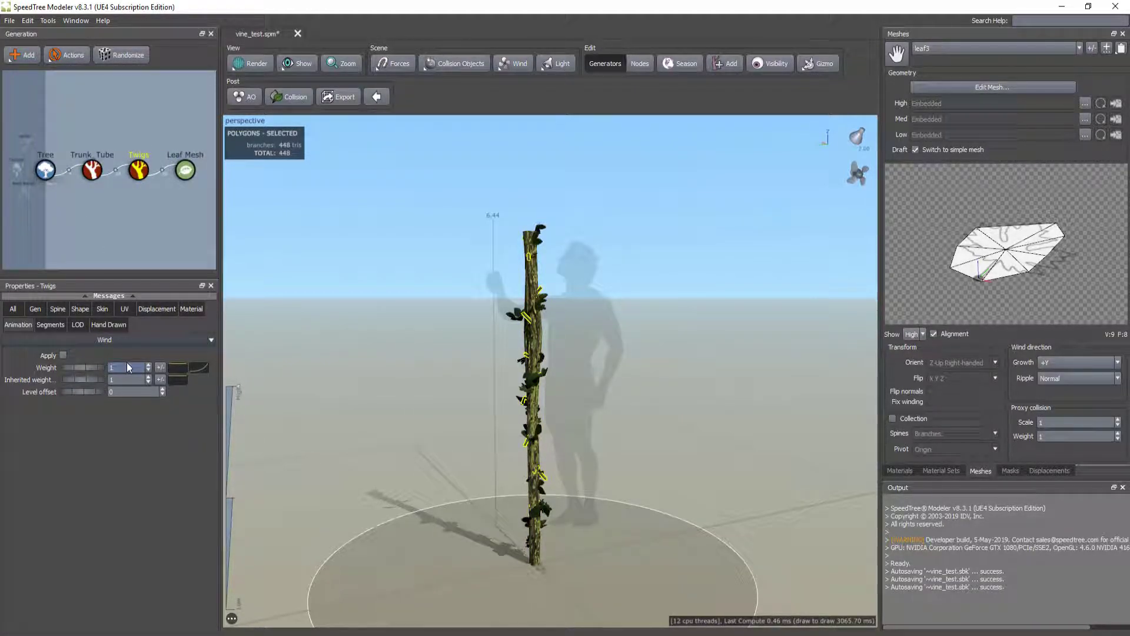
pyautogui.write('0')
pyautogui.press('Return')
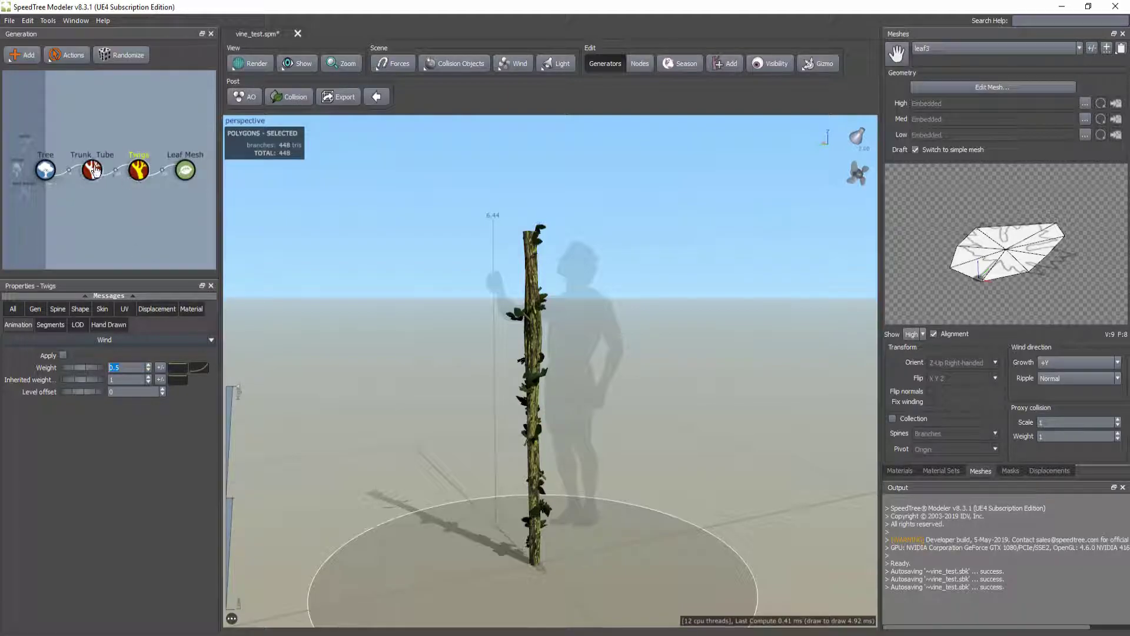
pyautogui.write('1')
pyautogui.press('Tab')
# - Set the Trunk_Tube generator's wind weight to 0.1, checking the vine with the generator selection cleared
pyautogui.click(91, 170)
pyautogui.rightClick(427, 312)
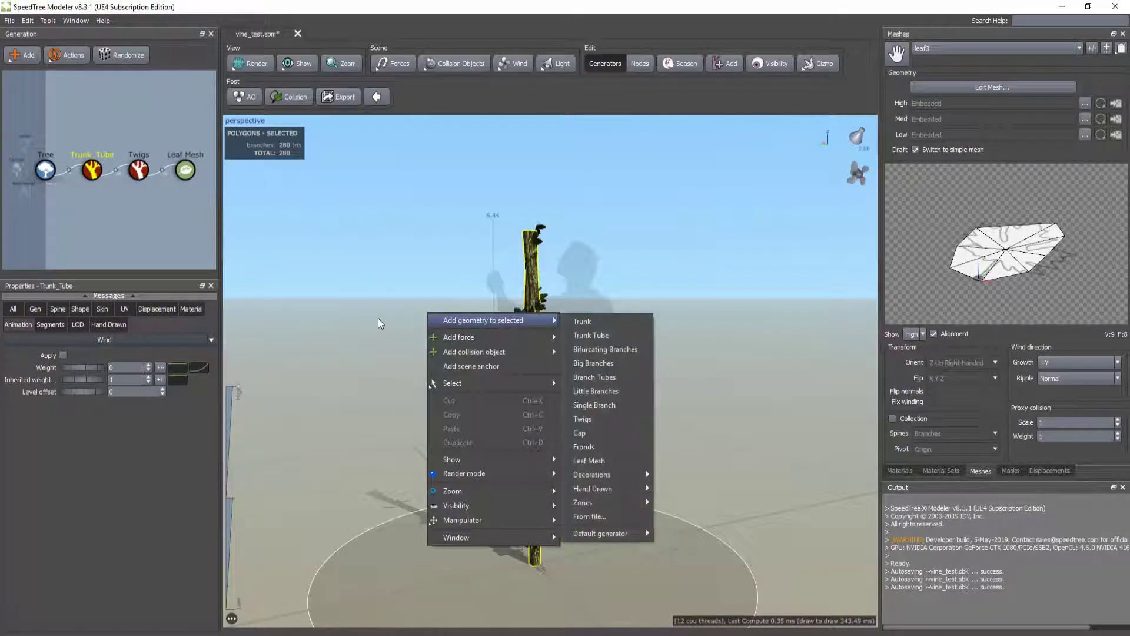
pyautogui.click(376, 356)
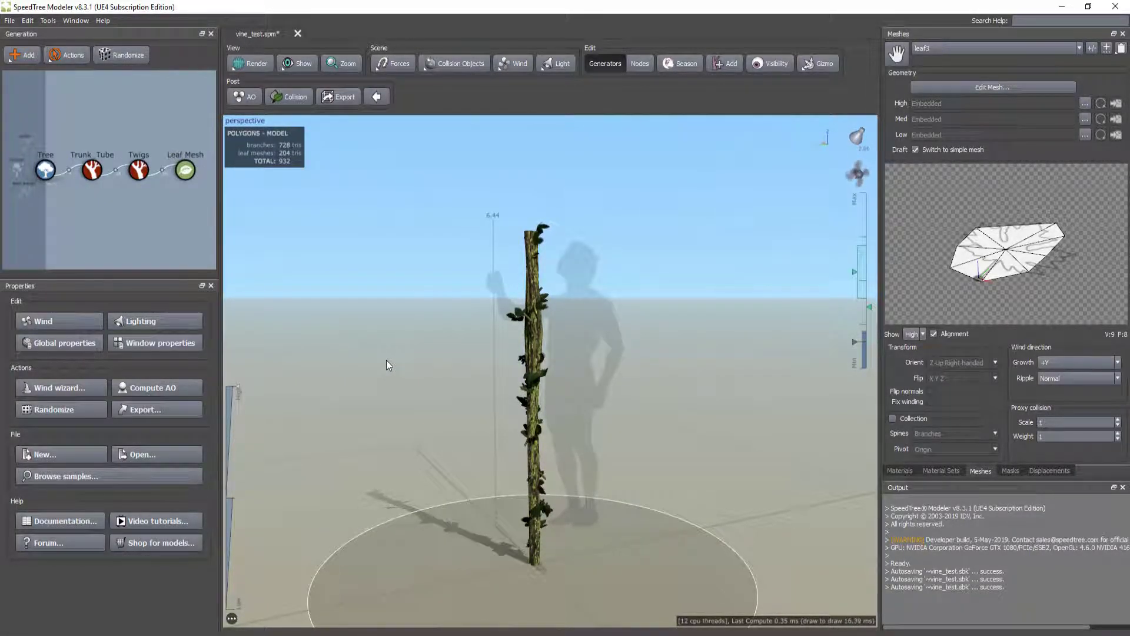
pyautogui.click(92, 171)
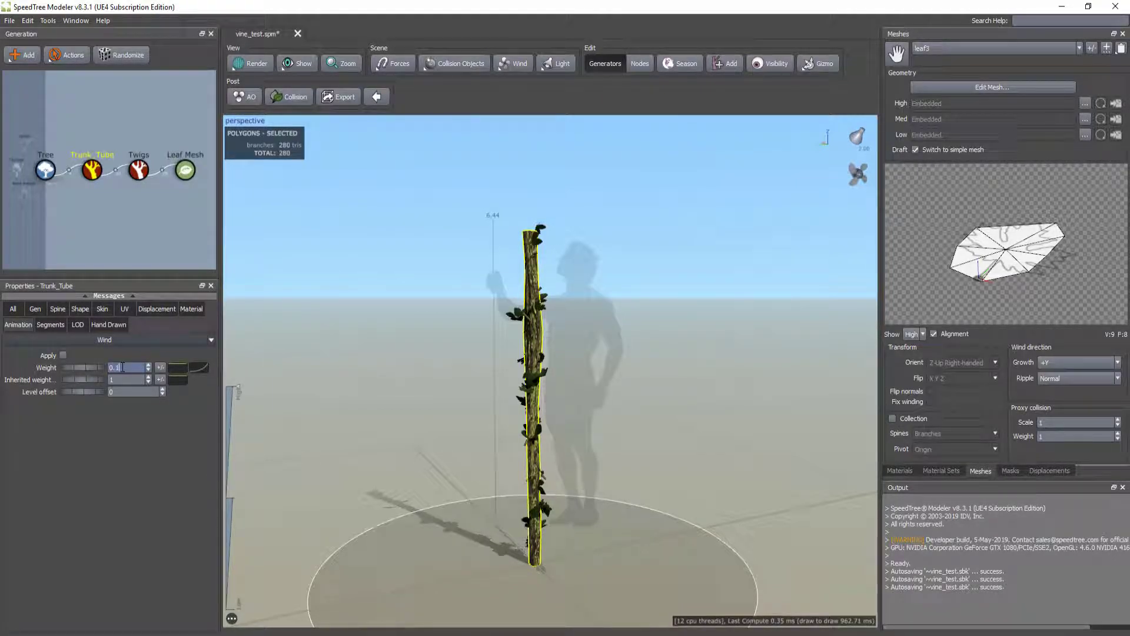
pyautogui.rightClick(414, 374)
pyautogui.click(432, 376)
pyautogui.click(409, 344)
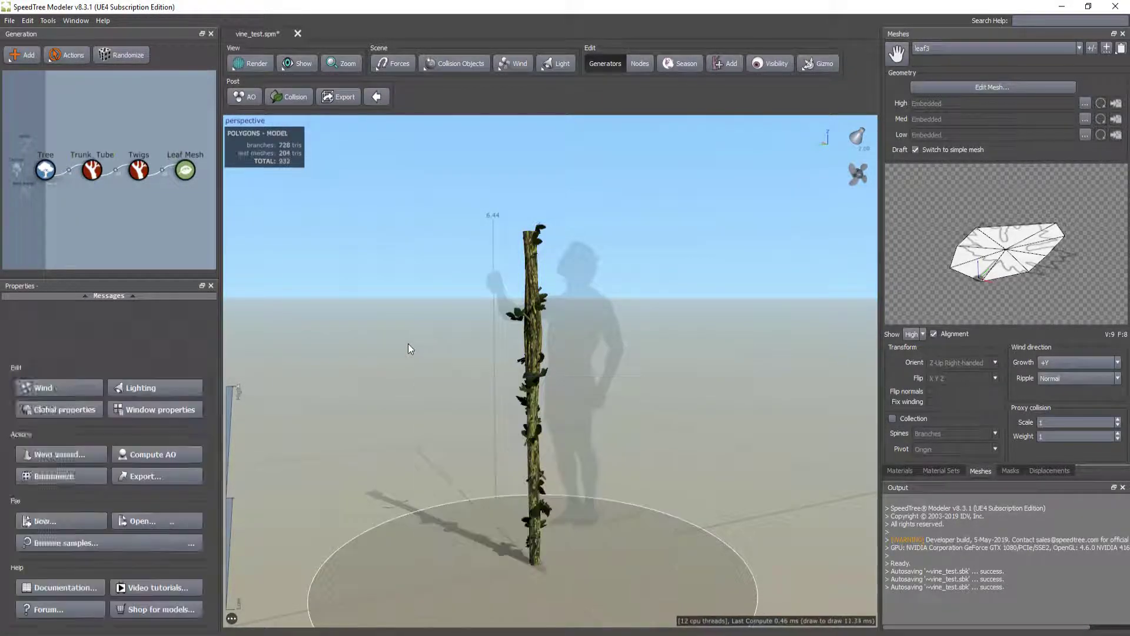
pyautogui.rightClick(408, 345)
# - Check the vine from a slightly higher angle, clear the generator selection and save the vine_test model
pyautogui.moveTo(349, 336); pyautogui.dragTo(399, 356)
pyautogui.press('w')
pyautogui.press('w')
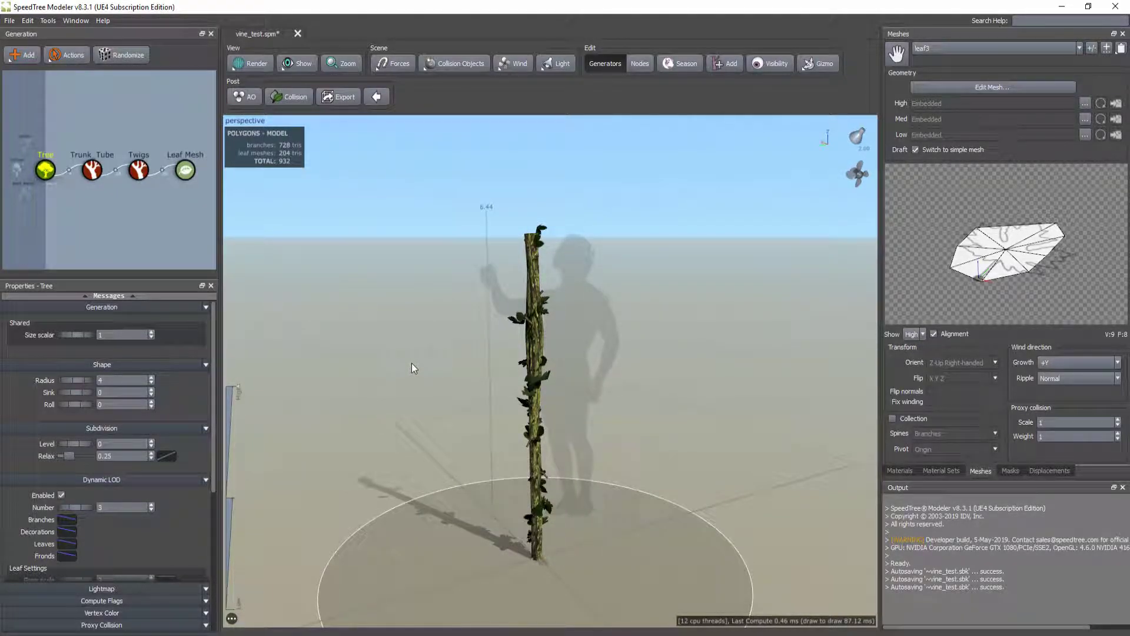
pyautogui.hotkey('ctrl', 'z')
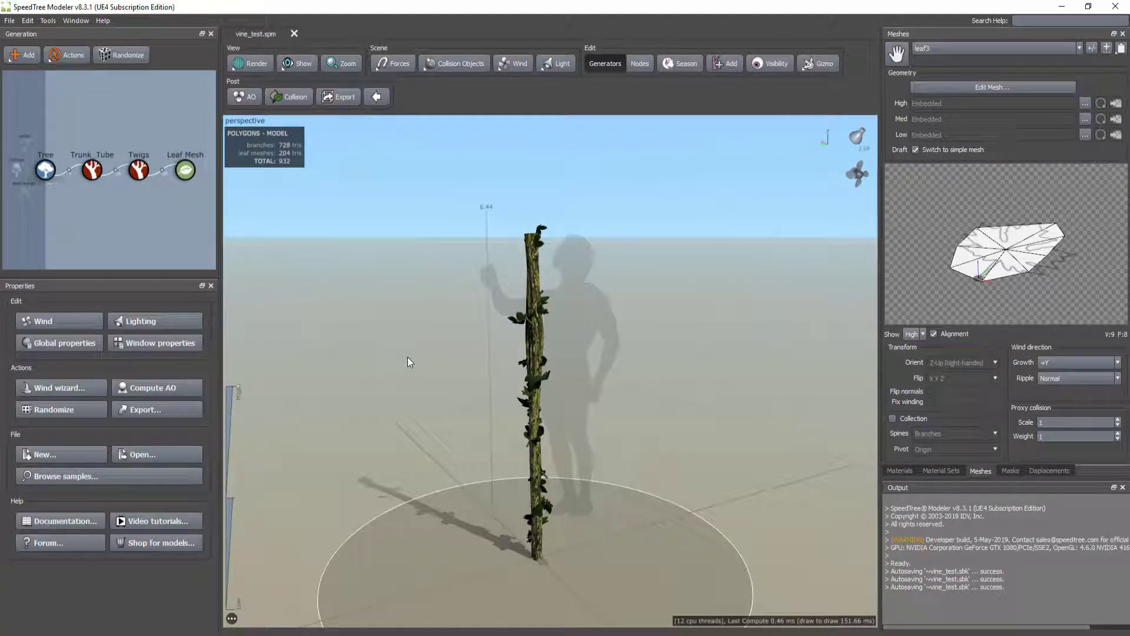
# - Show the collision objects around the vine and delete all three, including the large sphere above it
pyautogui.click(290, 95)
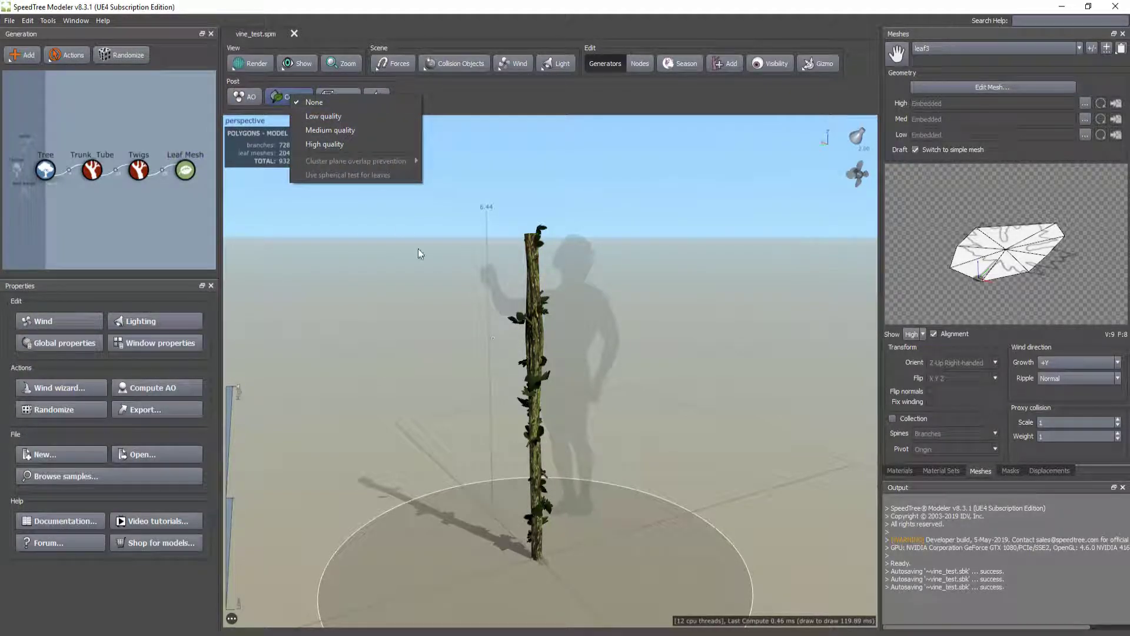
pyautogui.click(350, 116)
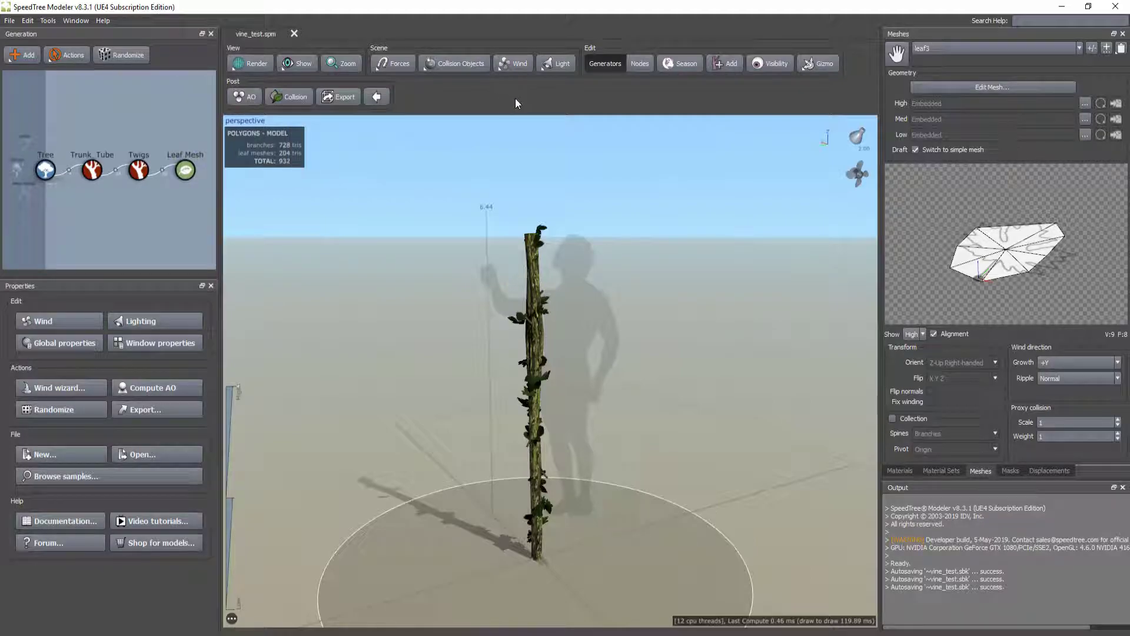
pyautogui.press('f')
pyautogui.scroll(-8, 422, 368)
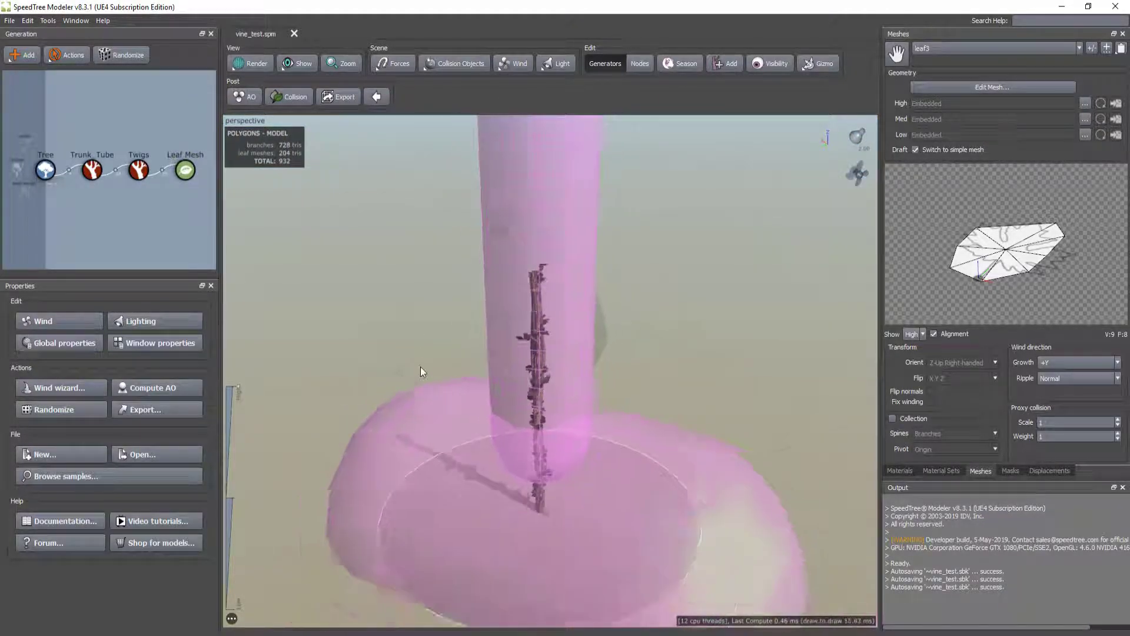
pyautogui.click(515, 230)
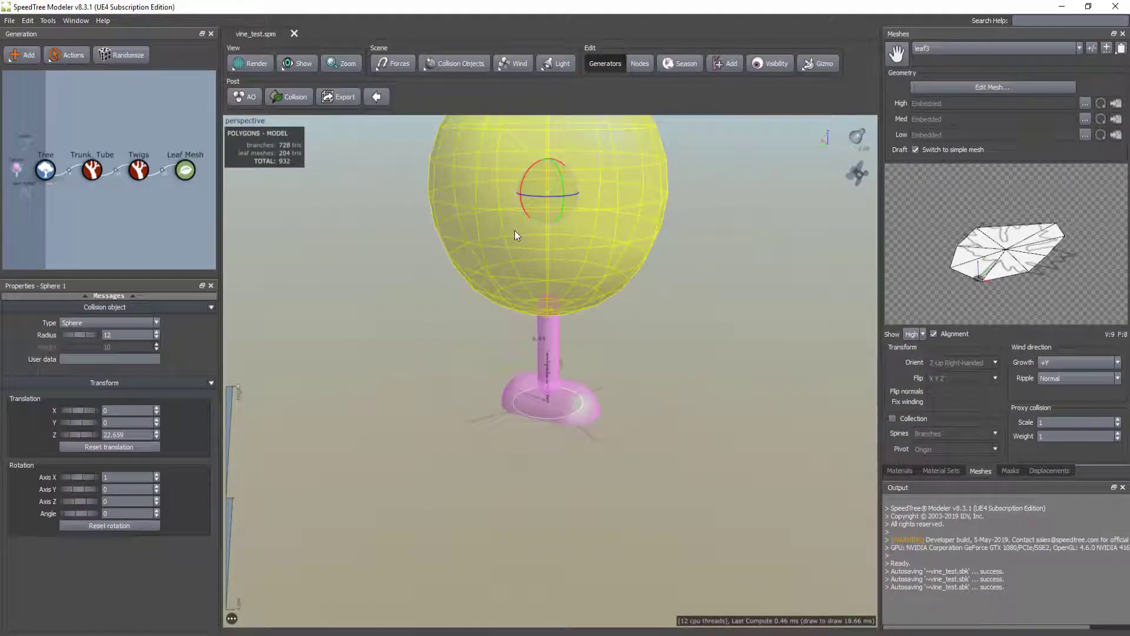
pyautogui.press('Delete')
pyautogui.click(543, 301)
pyautogui.press('Delete')
pyautogui.click(576, 389)
pyautogui.press('Delete')
pyautogui.scroll(4, 578, 414)
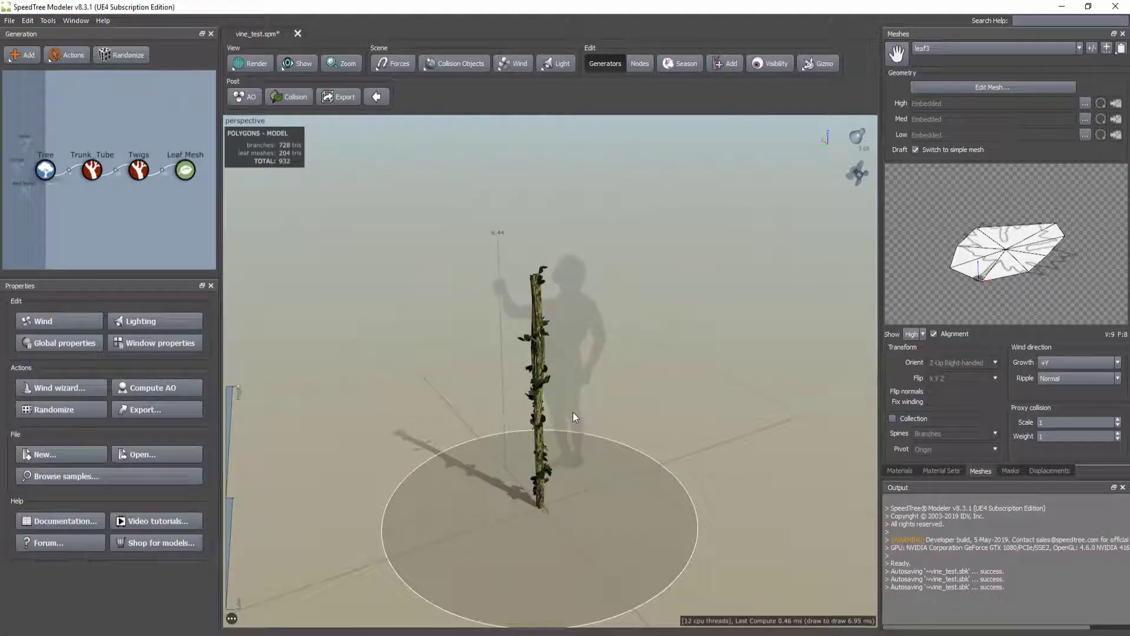
# - Check the vine from another angle and save the vine_test model
pyautogui.moveTo(563, 426); pyautogui.dragTo(609, 407)
pyautogui.scroll(3, 561, 391)
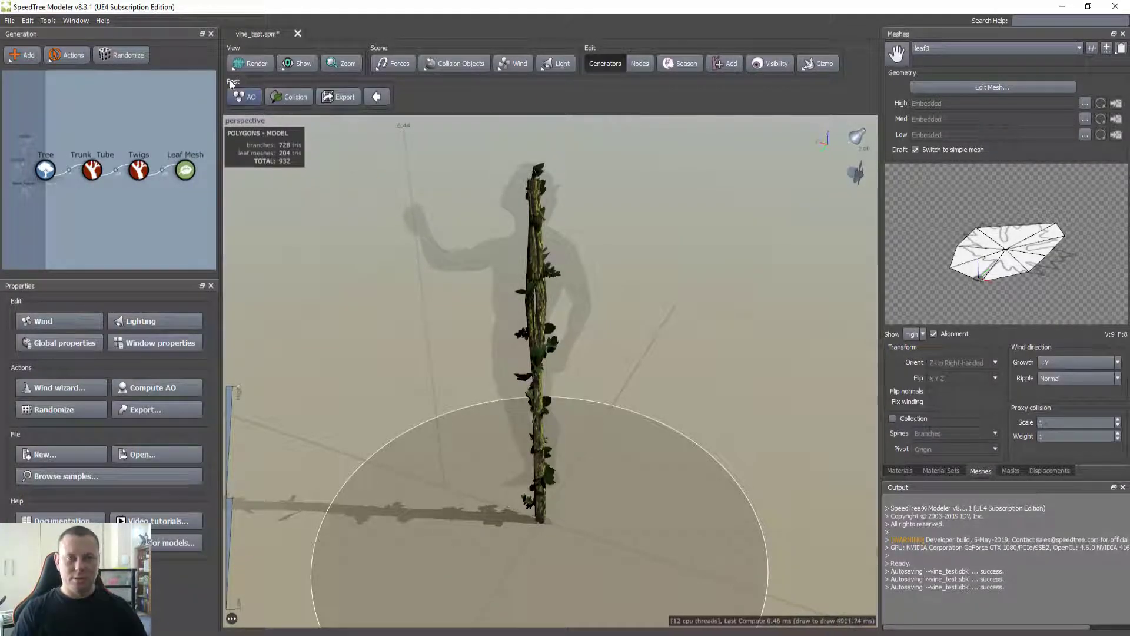
pyautogui.hotkey('ctrl', 's')
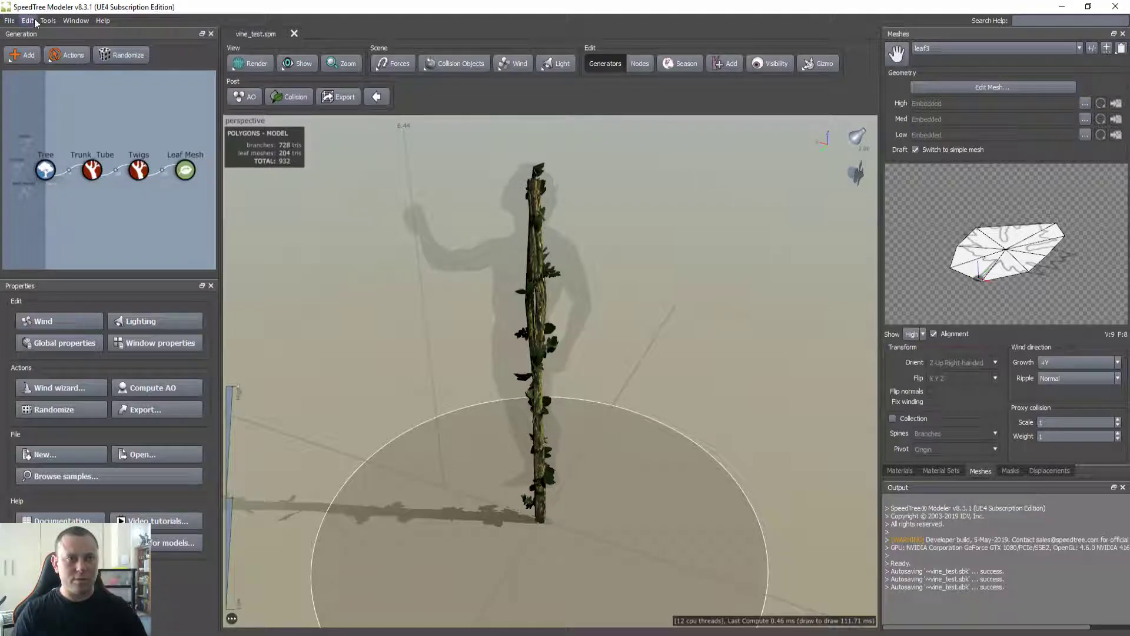
# - Export the vine to Unreal Engine 4 as vine_test.st in C:\temp\temp2, using LODs + billboard and a scale of 30.48
pyautogui.click(17, 20)
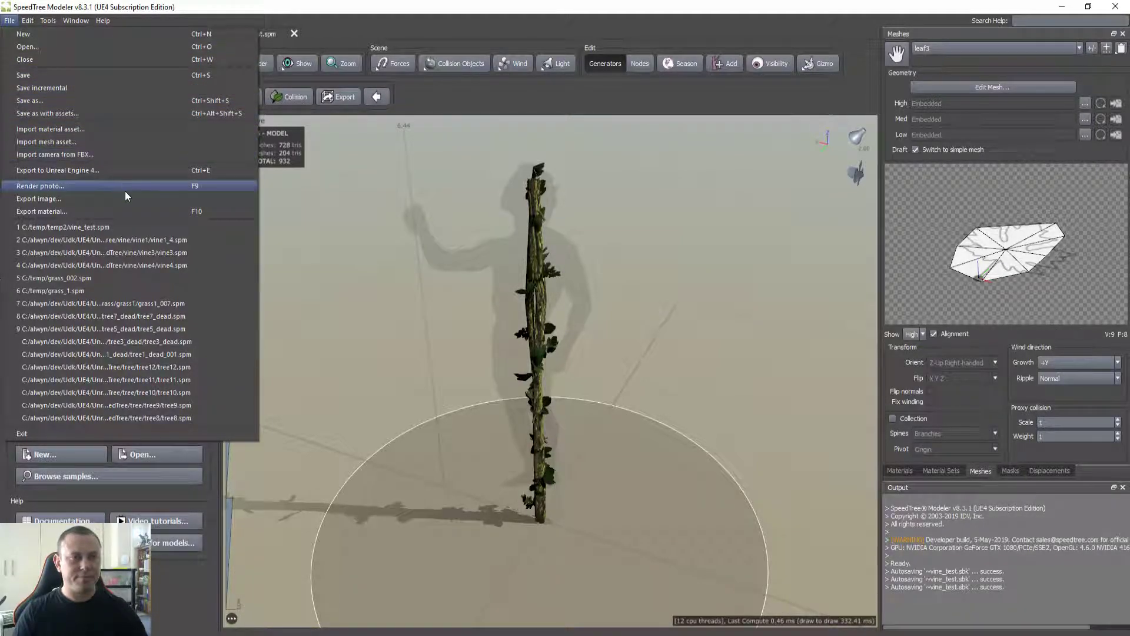
pyautogui.click(122, 172)
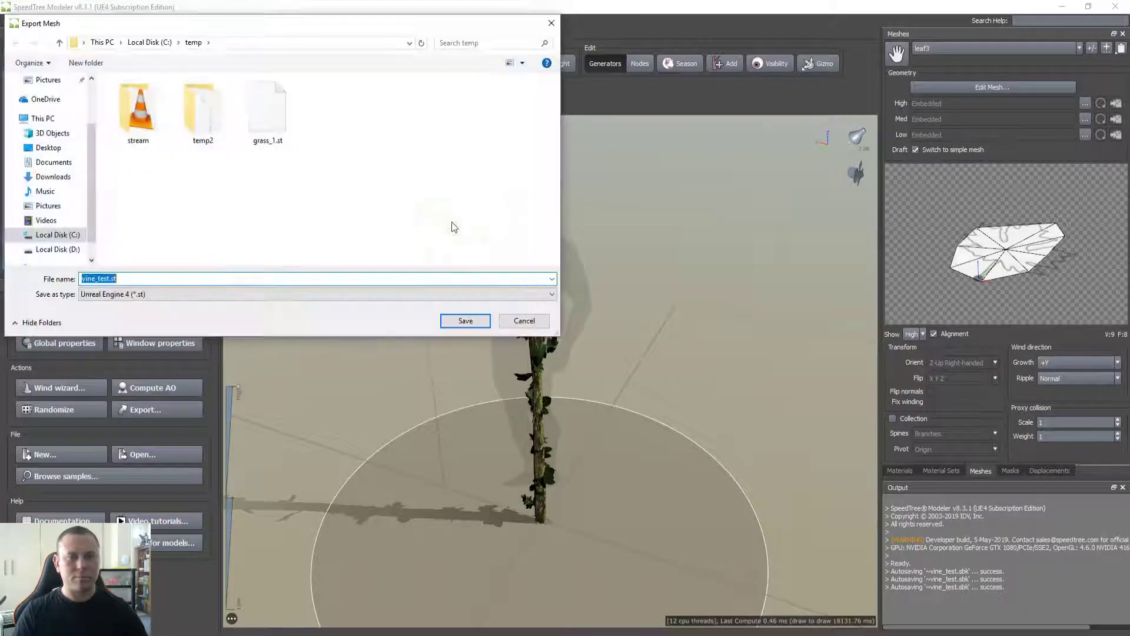
pyautogui.doubleClick(189, 118)
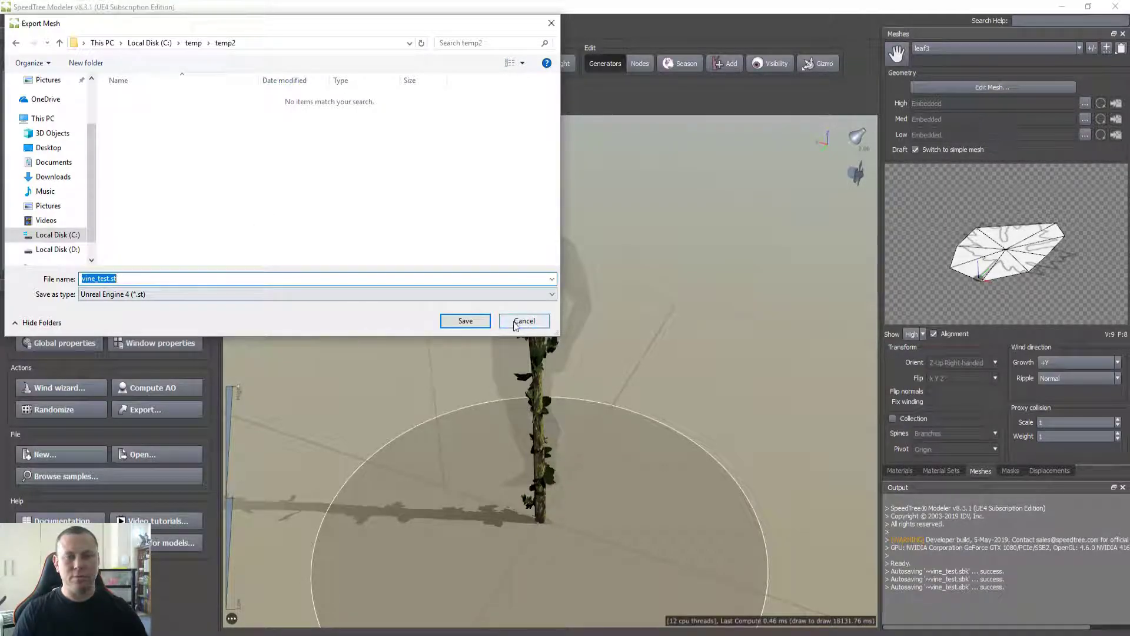
pyautogui.click(465, 320)
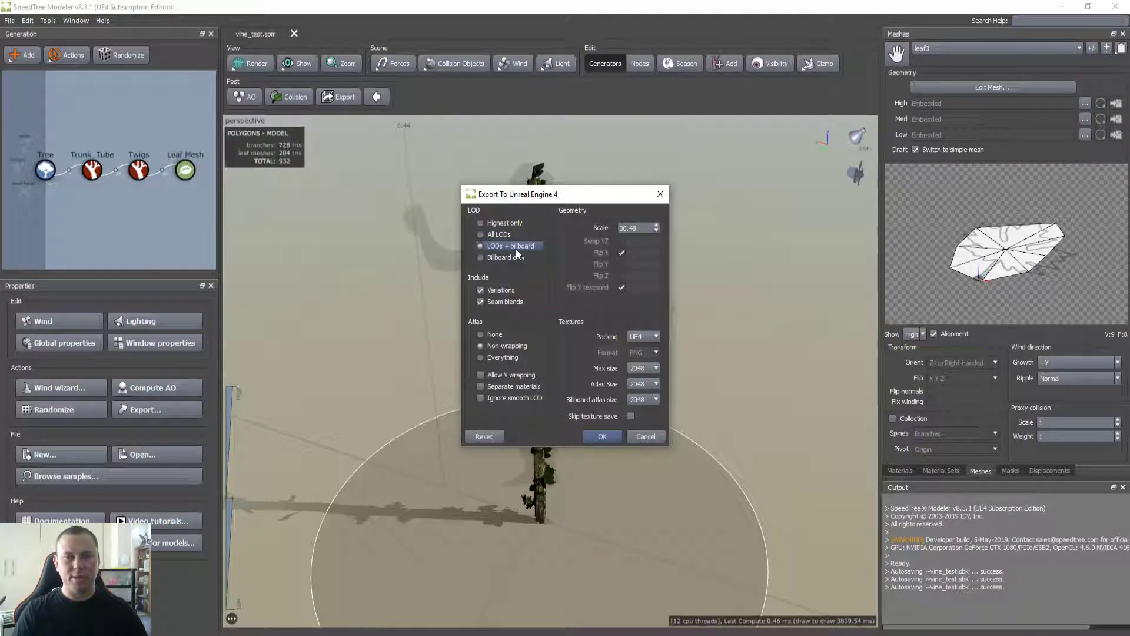
pyautogui.click(602, 436)
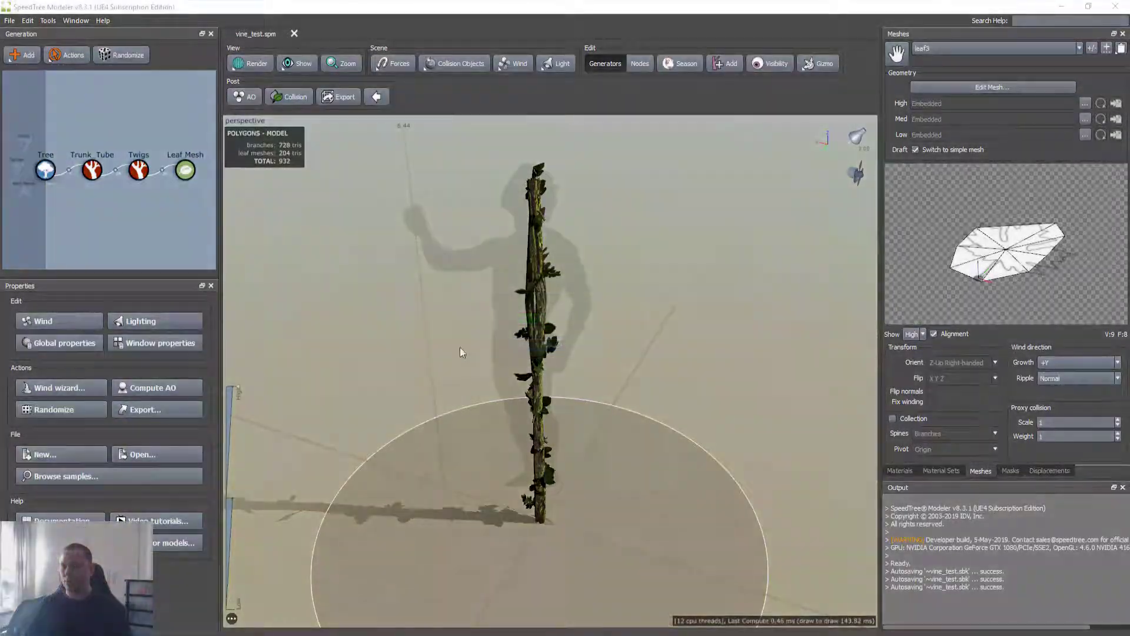
# - Switch to the Lunei4_21 project in Unreal Editor and bring the existing vines into view
pyautogui.click(1125, 5)
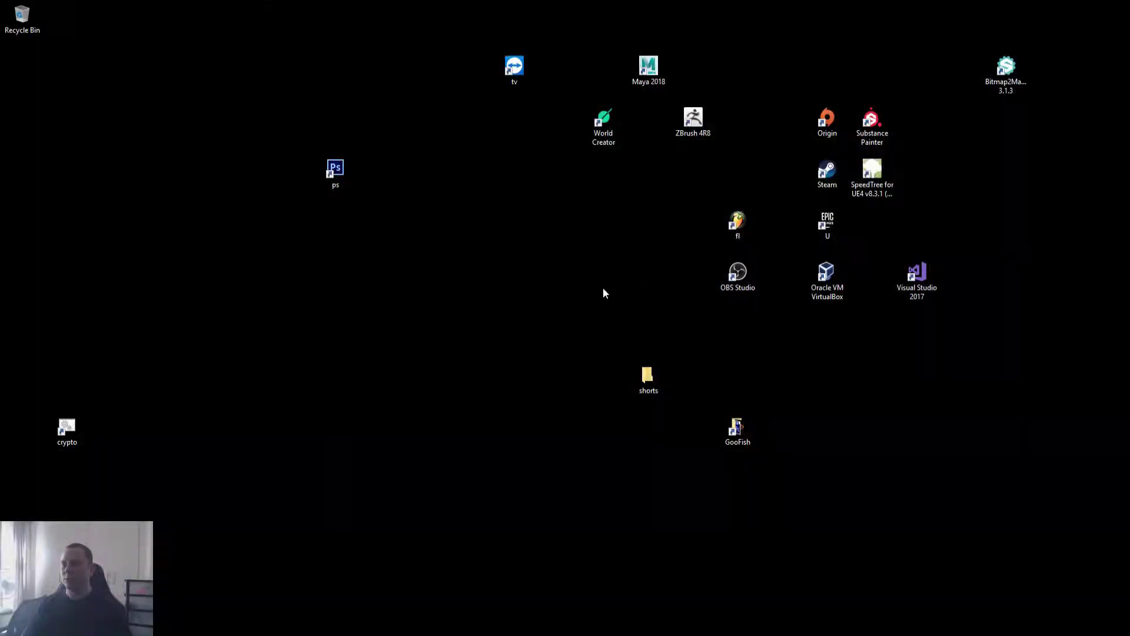
pyautogui.doubleClick(646, 382)
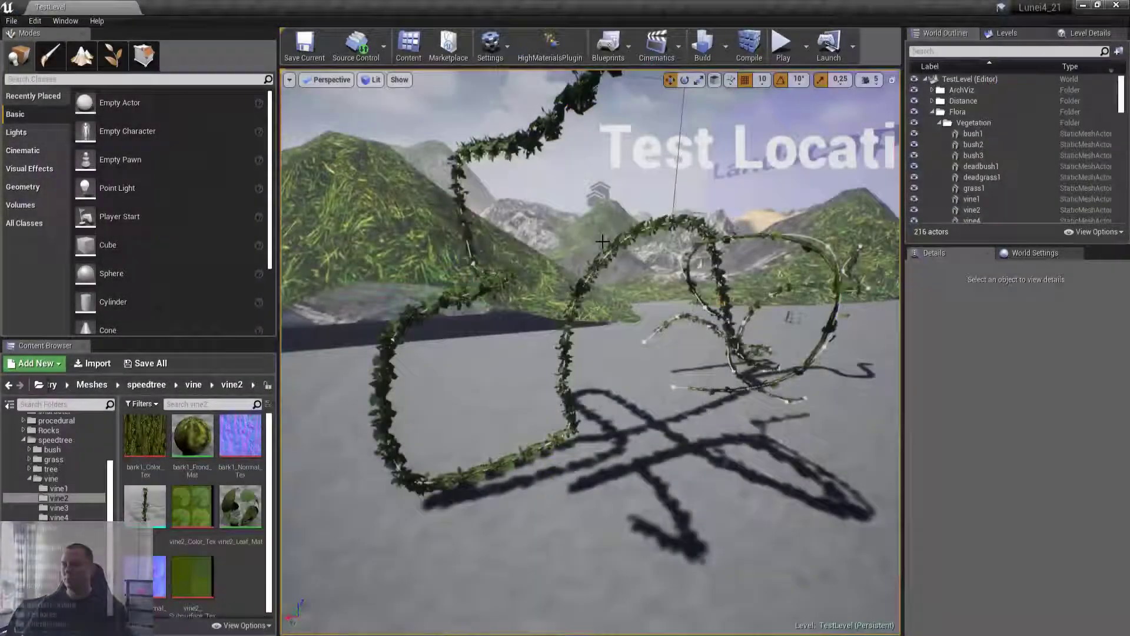
pyautogui.moveTo(602, 241); pyautogui.dragTo(591, 277, button='right')
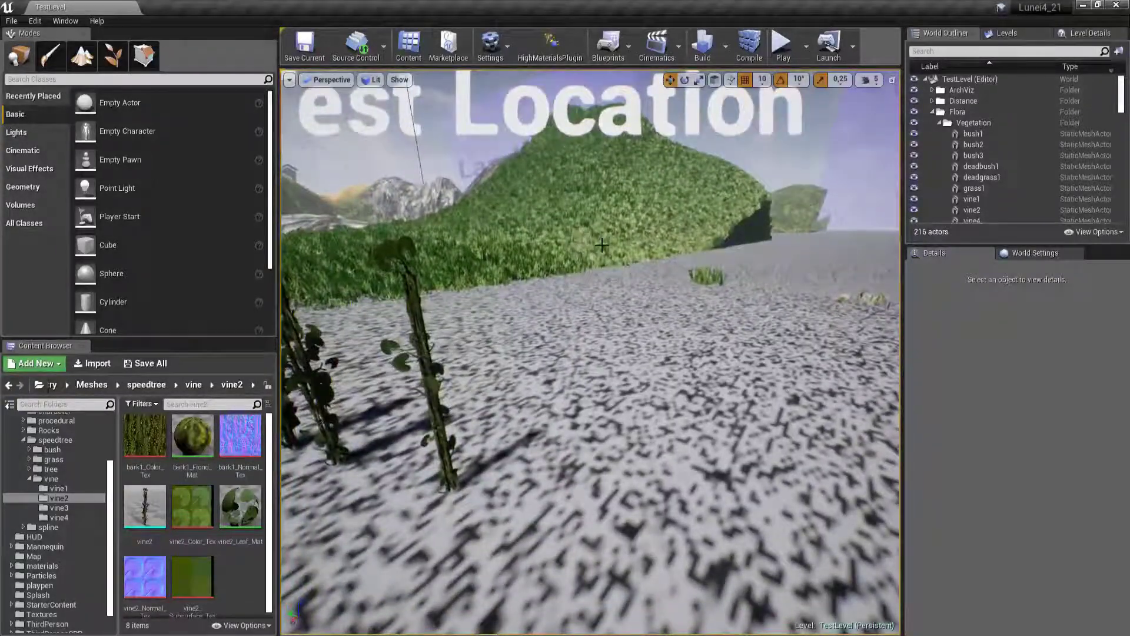
# - Collapse the Flora folder in TestLevel's actor list, hide the Map folder's actors and reframe the existing vines
pyautogui.click(932, 113)
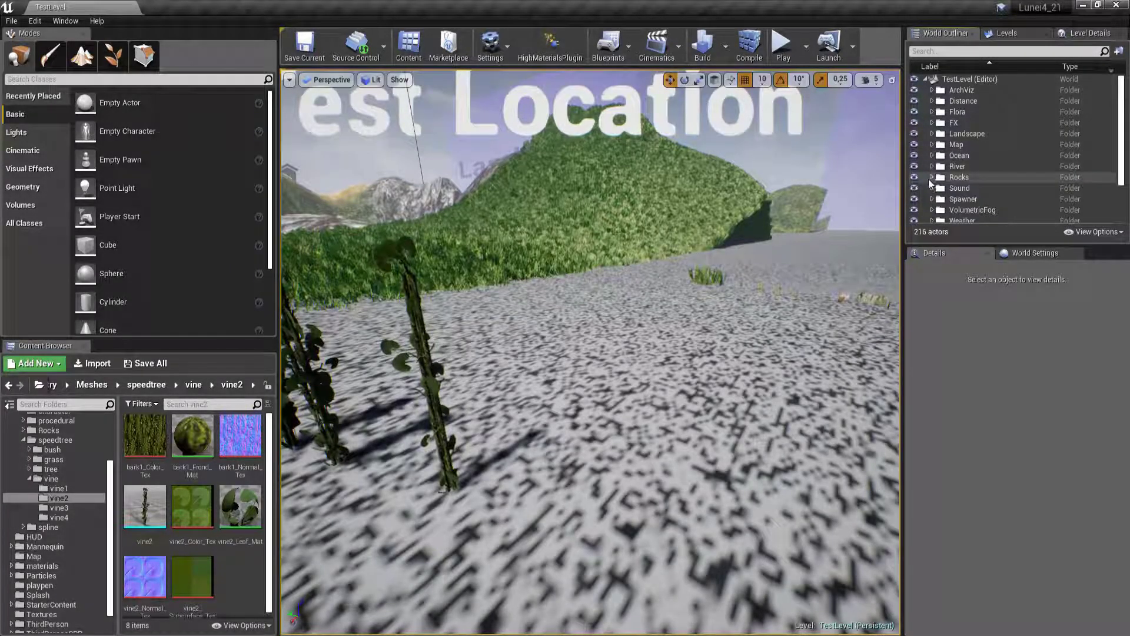
pyautogui.click(914, 145)
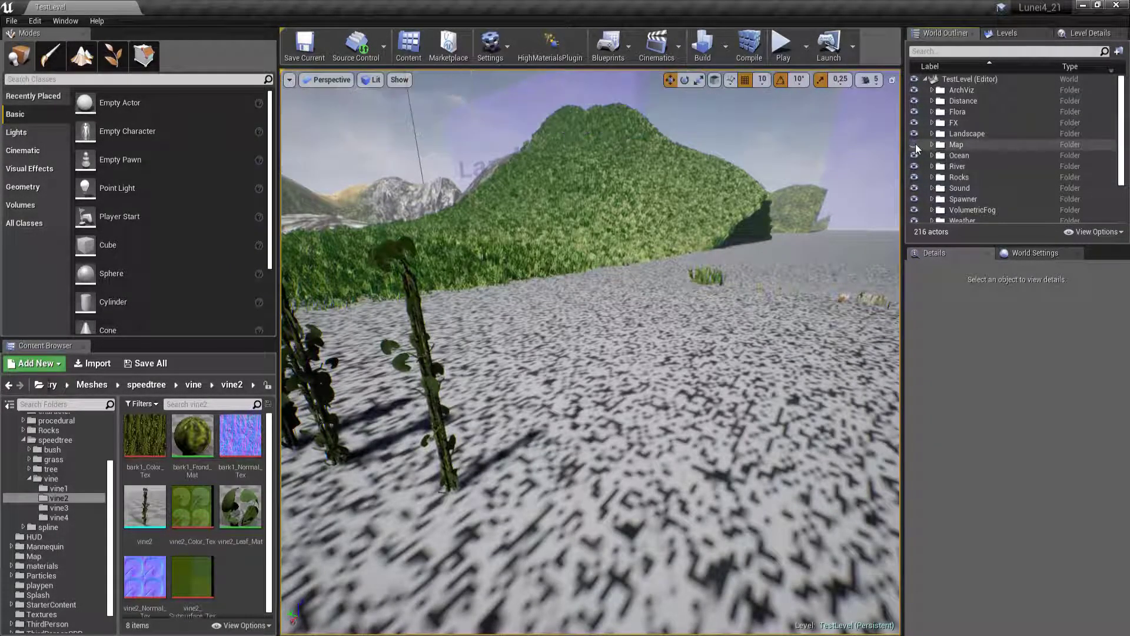
pyautogui.moveTo(586, 260); pyautogui.dragTo(586, 260, button='right')
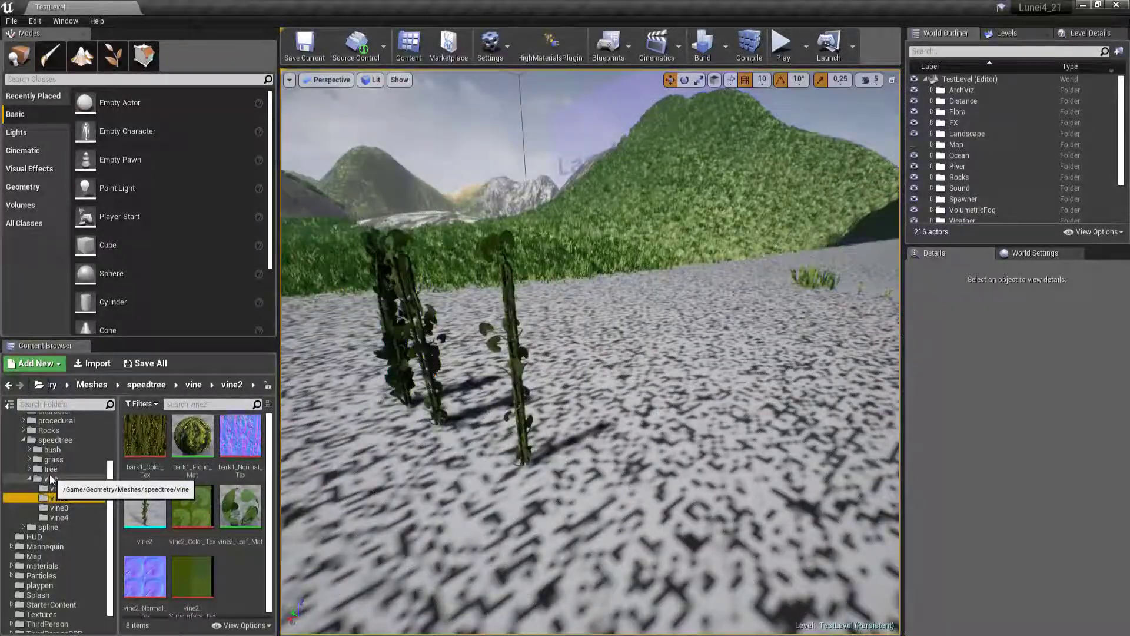
# - Create a content folder named vine_test inside the speedtree vine folder
pyautogui.rightClick(50, 475)
pyautogui.click(110, 182)
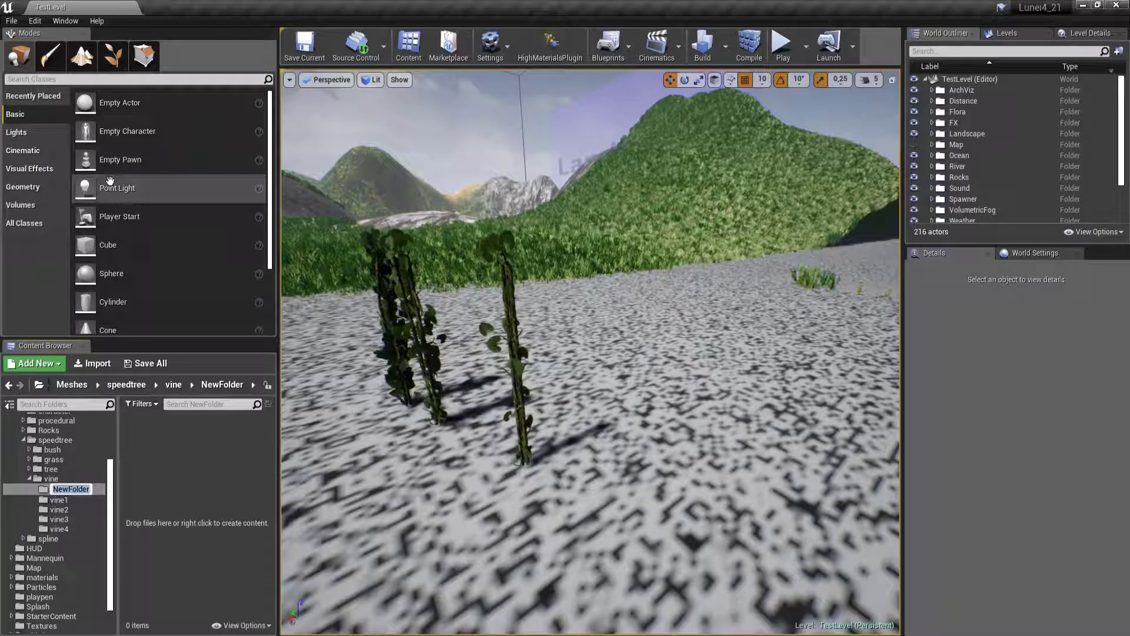
pyautogui.write('vine_test')
pyautogui.press('Return')
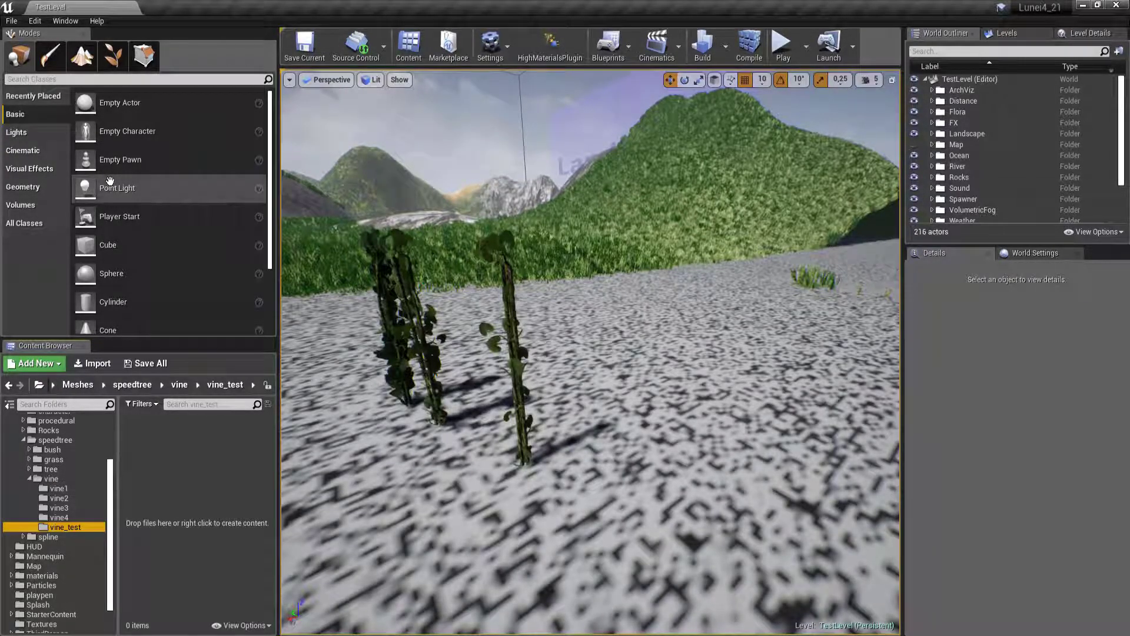
pyautogui.hotkey('alt', 'Tab')
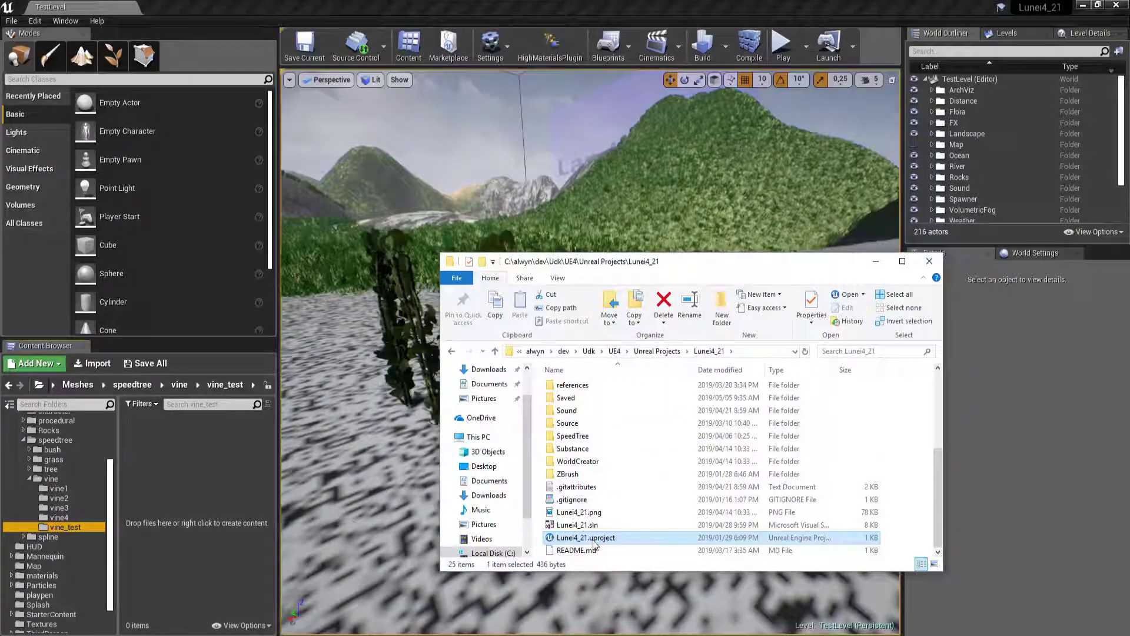
pyautogui.hotkey('alt', 'Tab')
pyautogui.hotkey('alt', 'Tab')
pyautogui.hotkey('alt', 'Tab')
pyautogui.press('Tab')
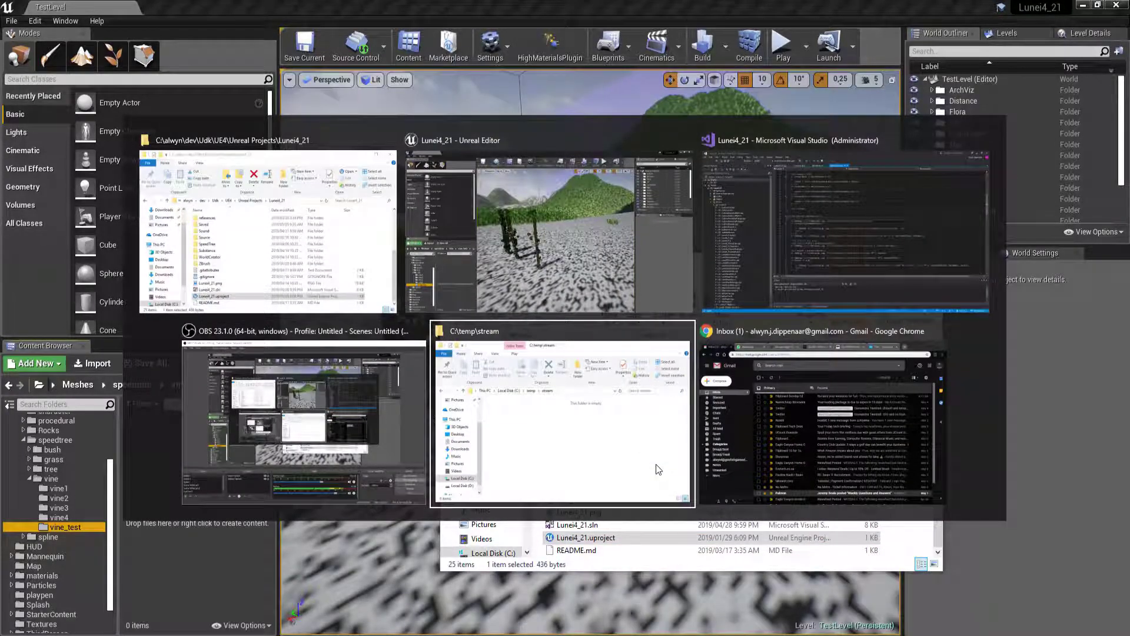
pyautogui.hotkey('alt', 'Tab')
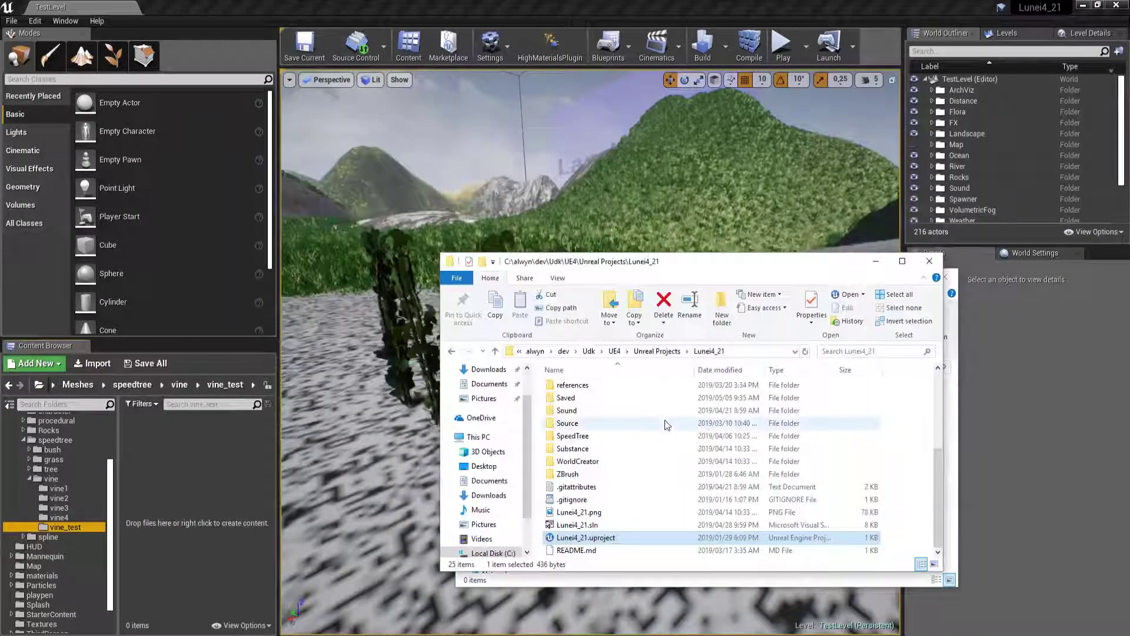
# - Open the C:\temp\temp2 folder in File Explorer
pyautogui.press('super+r')
pyautogui.write('c:\\temp')
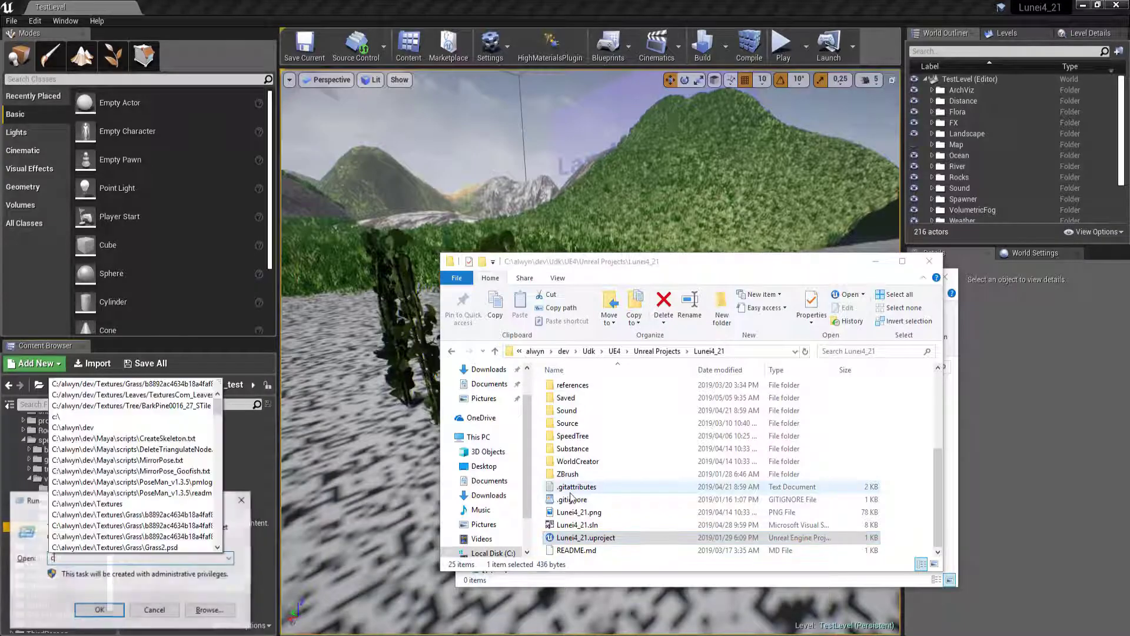
pyautogui.press('Return')
pyautogui.press('t')
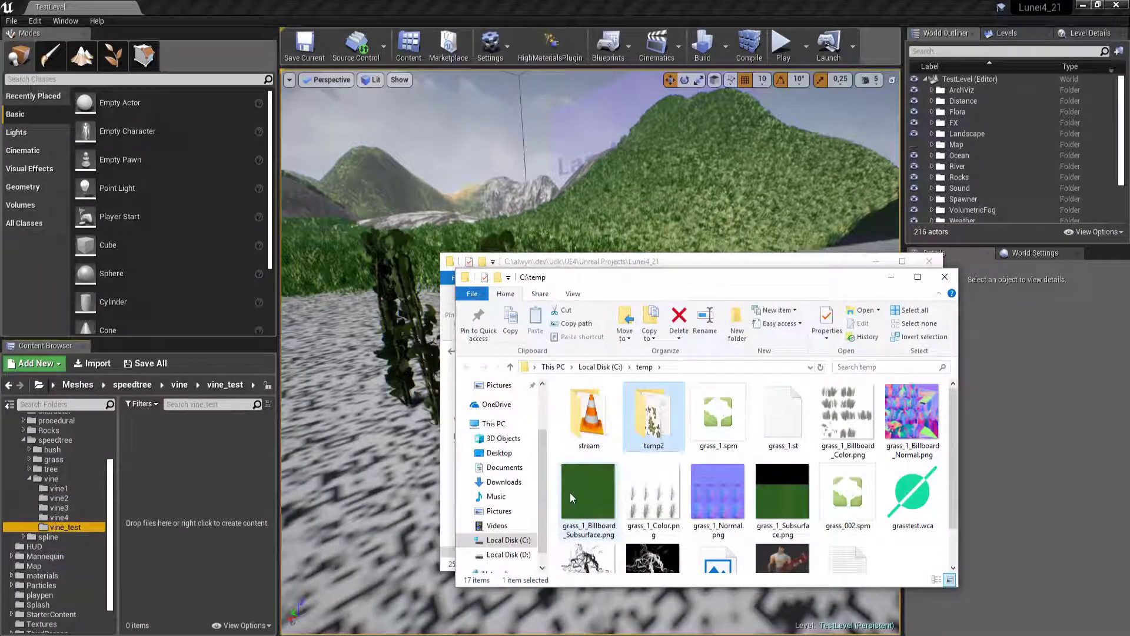
pyautogui.press('Return')
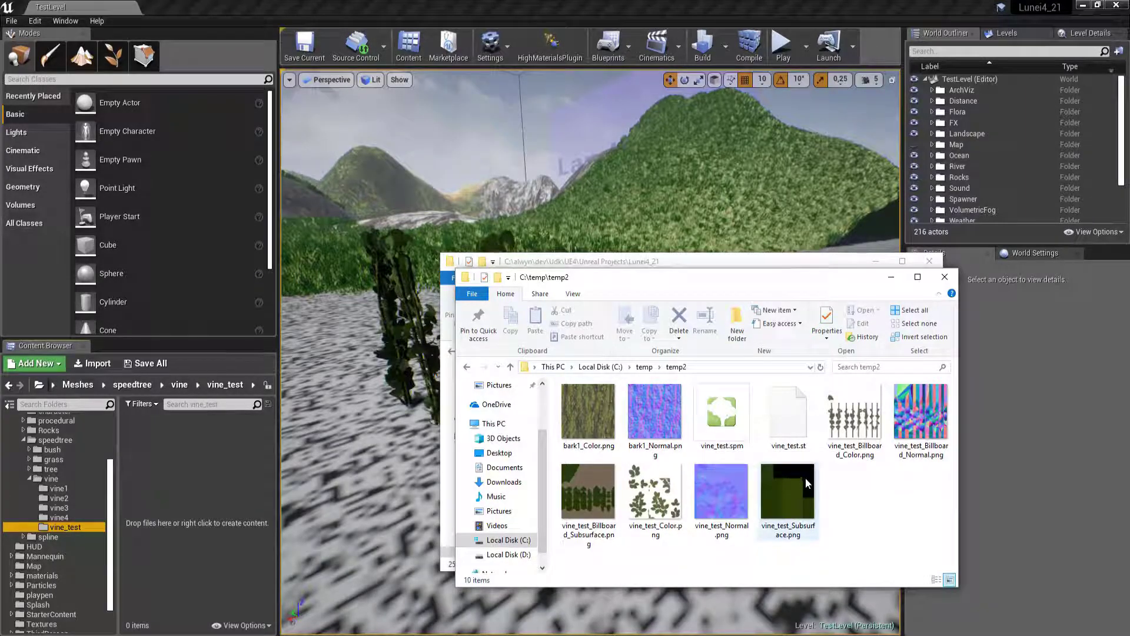
# - Bring vine_test.st from the temp2 folder into the project's vine_test content folder to start its import
pyautogui.click(789, 414)
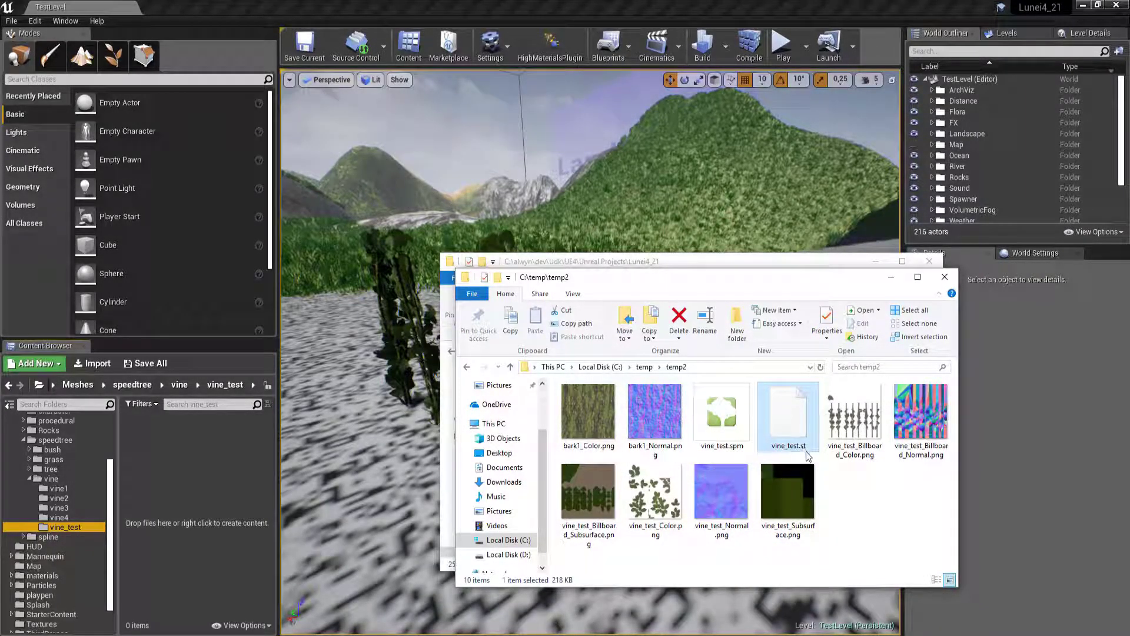
pyautogui.moveTo(789, 421); pyautogui.dragTo(271, 482)
pyautogui.moveTo(182, 451); pyautogui.dragTo(182, 452)
pyautogui.hotkey('alt', 'Tab')
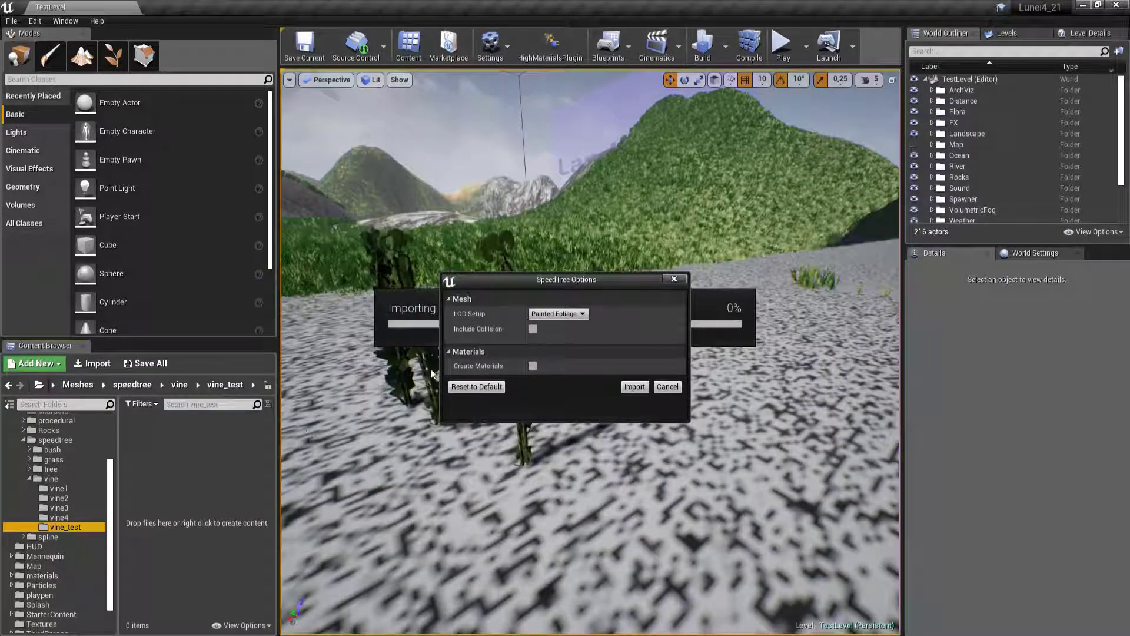
# - Import the SpeedTree with Create Materials, Include Subsurface and Include Vertex Processing Check enabled
pyautogui.click(532, 366)
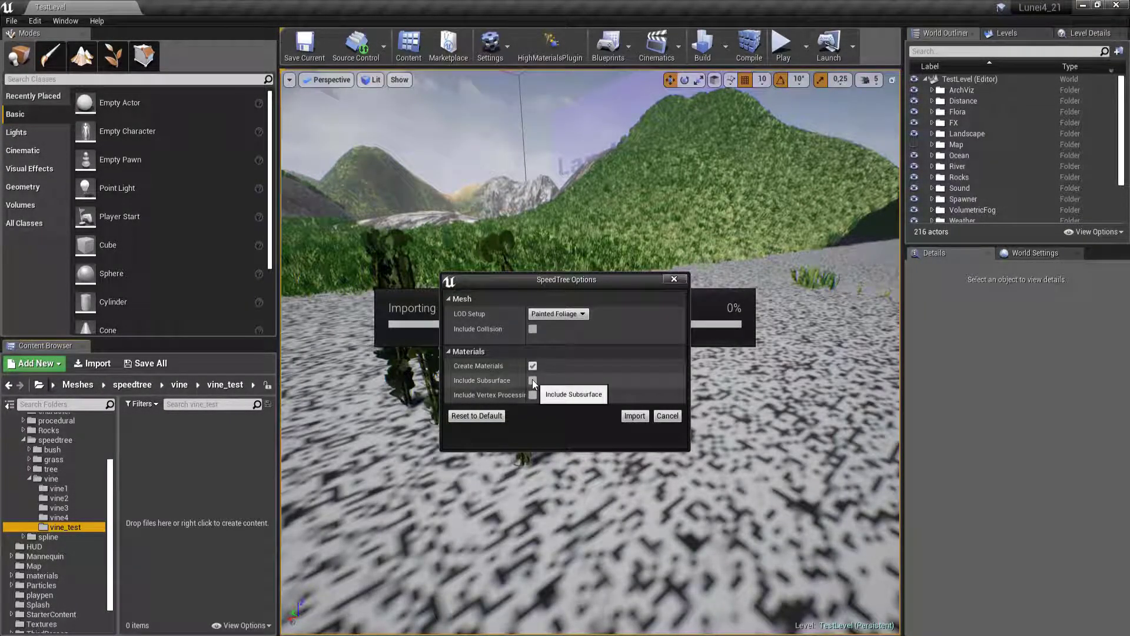
pyautogui.click(532, 380)
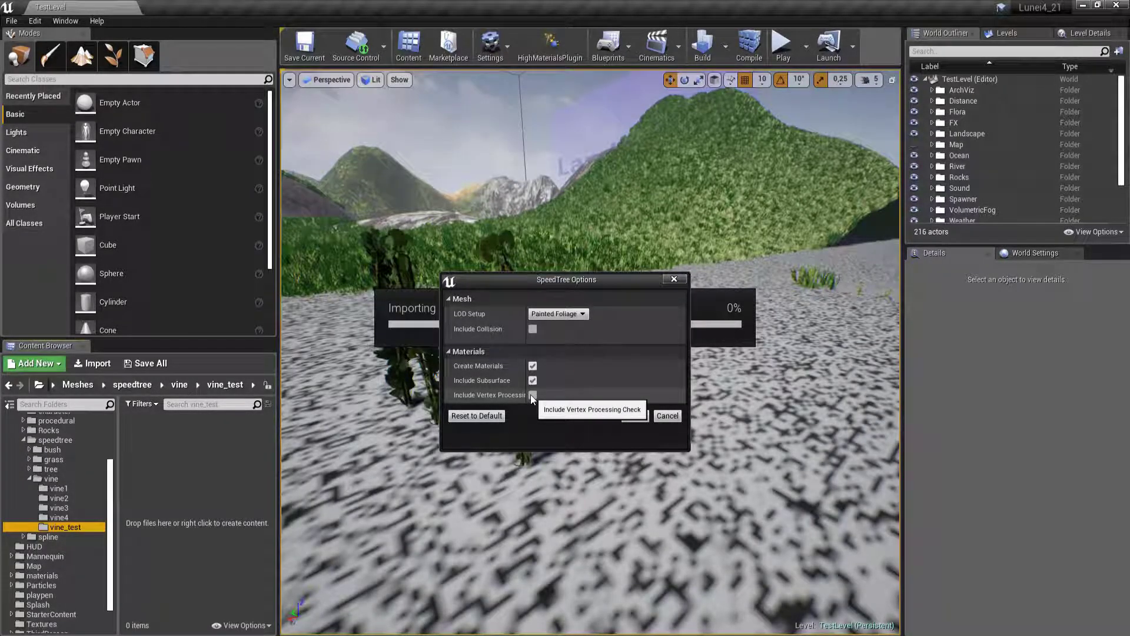
pyautogui.click(532, 394)
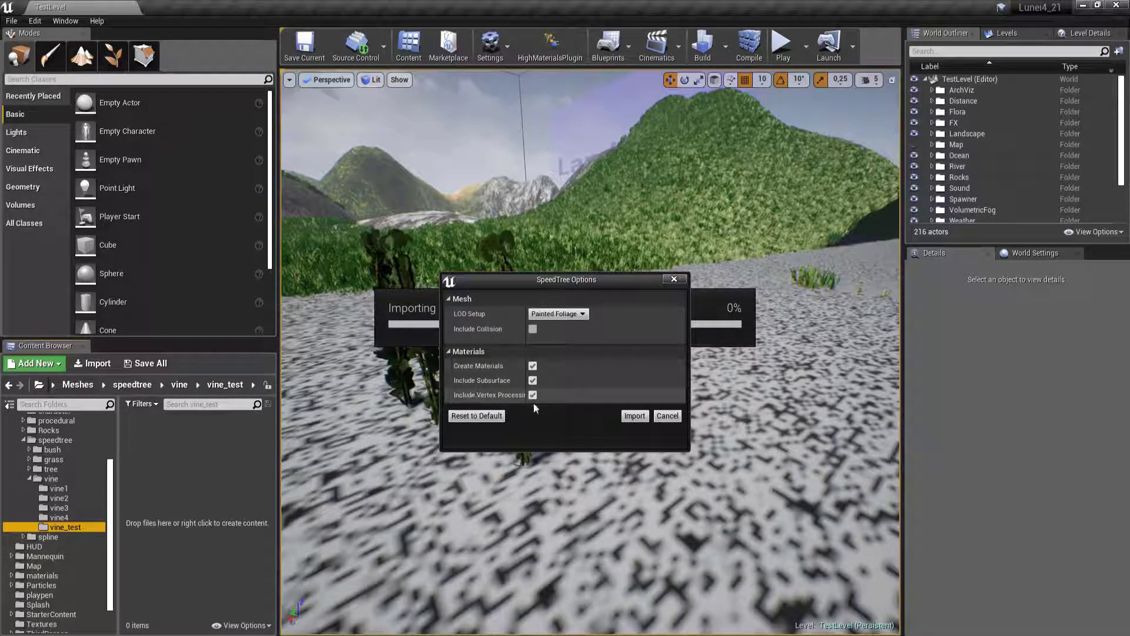
pyautogui.click(635, 415)
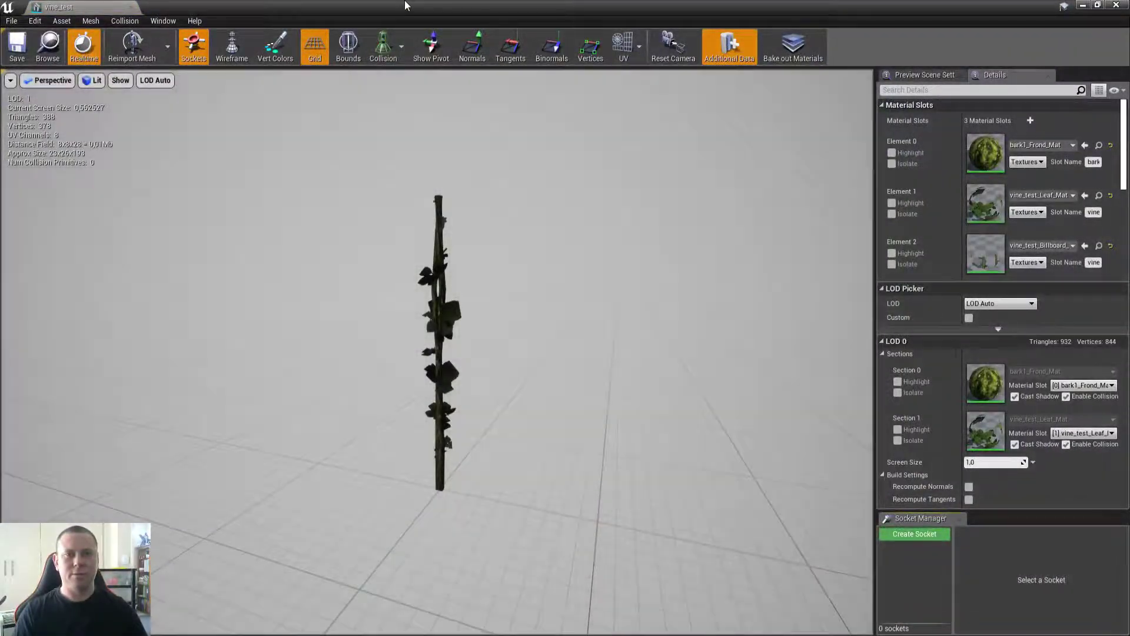
# - Examine the imported vine_test mesh's build, reduction, LOD, collision and import settings
pyautogui.doubleClick(406, 5)
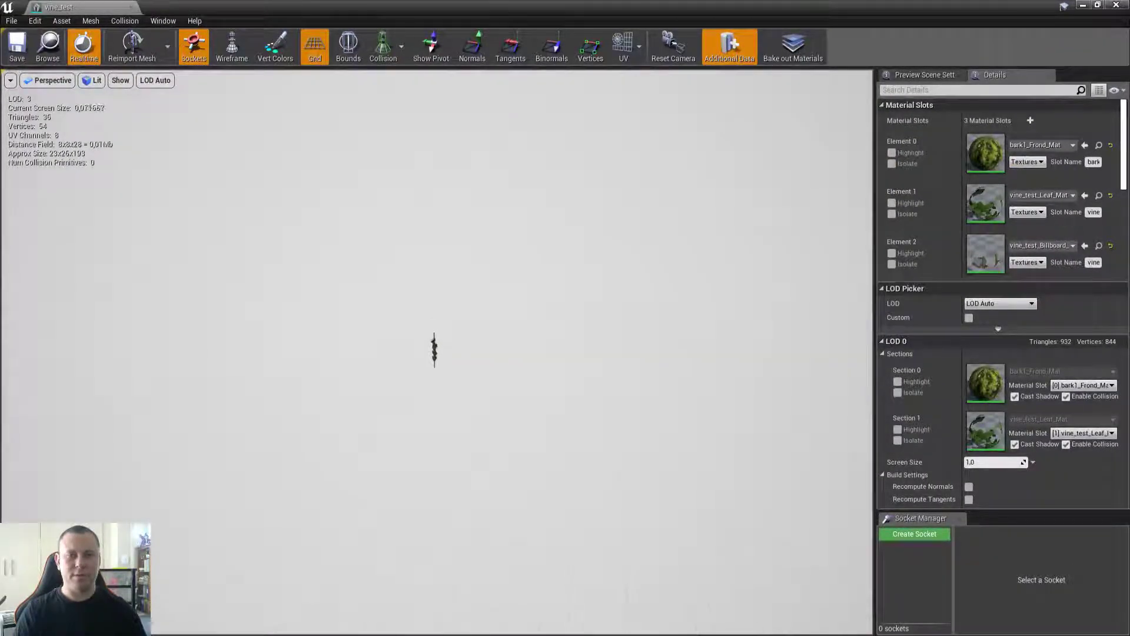
pyautogui.moveTo(437, 352); pyautogui.dragTo(436, 258, button='right')
pyautogui.click(998, 330)
pyautogui.scroll(-10, 926, 366)
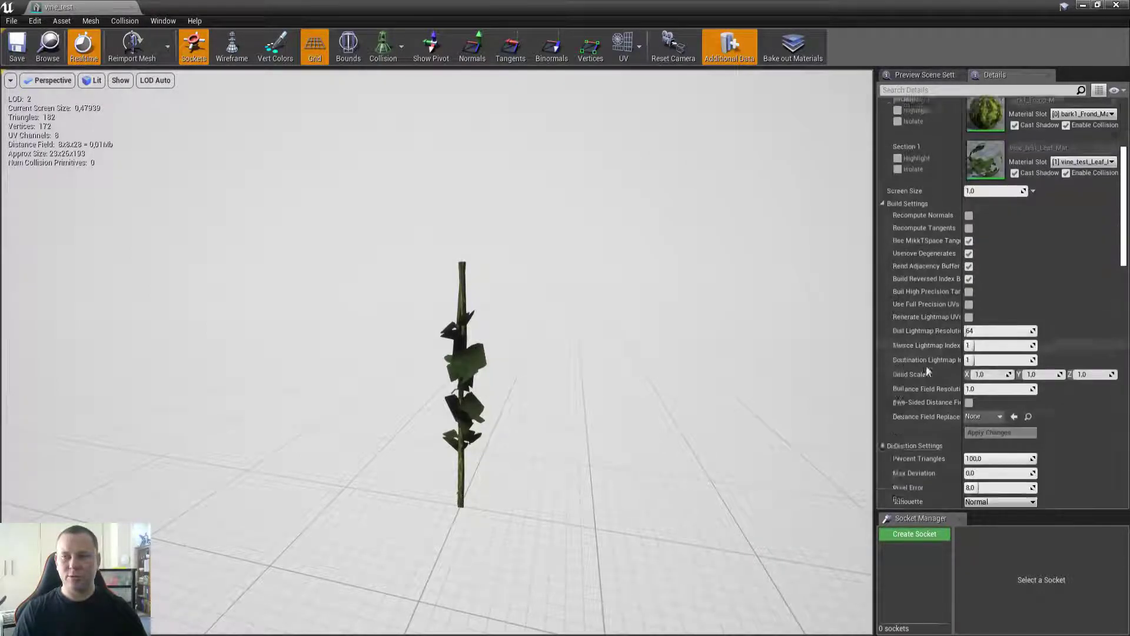
pyautogui.scroll(-10, 923, 368)
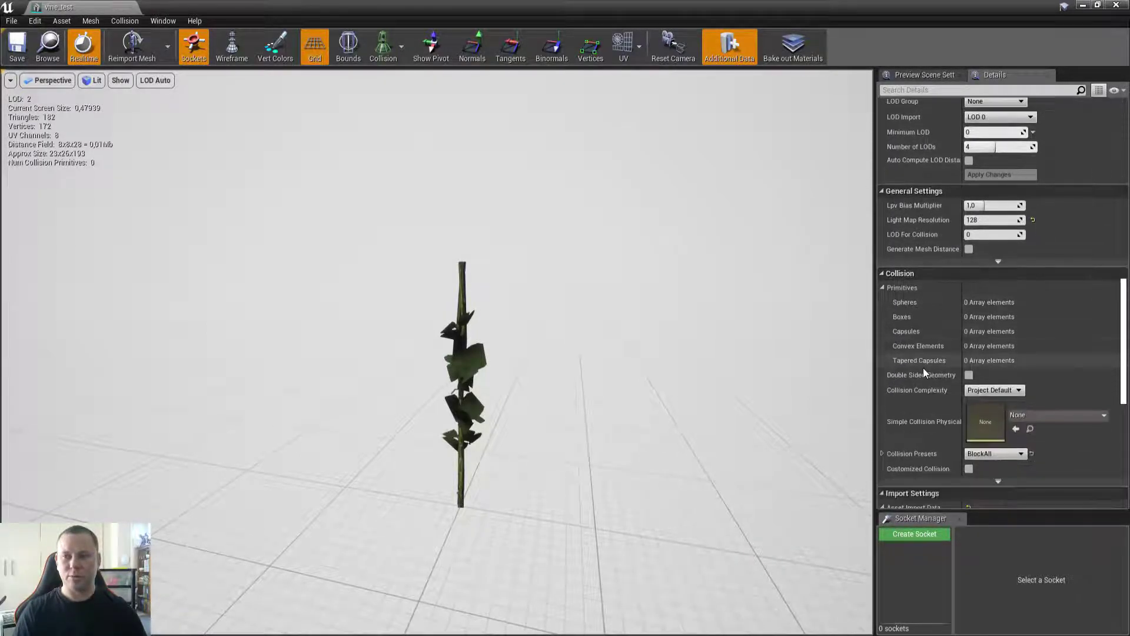
pyautogui.scroll(-5, 903, 358)
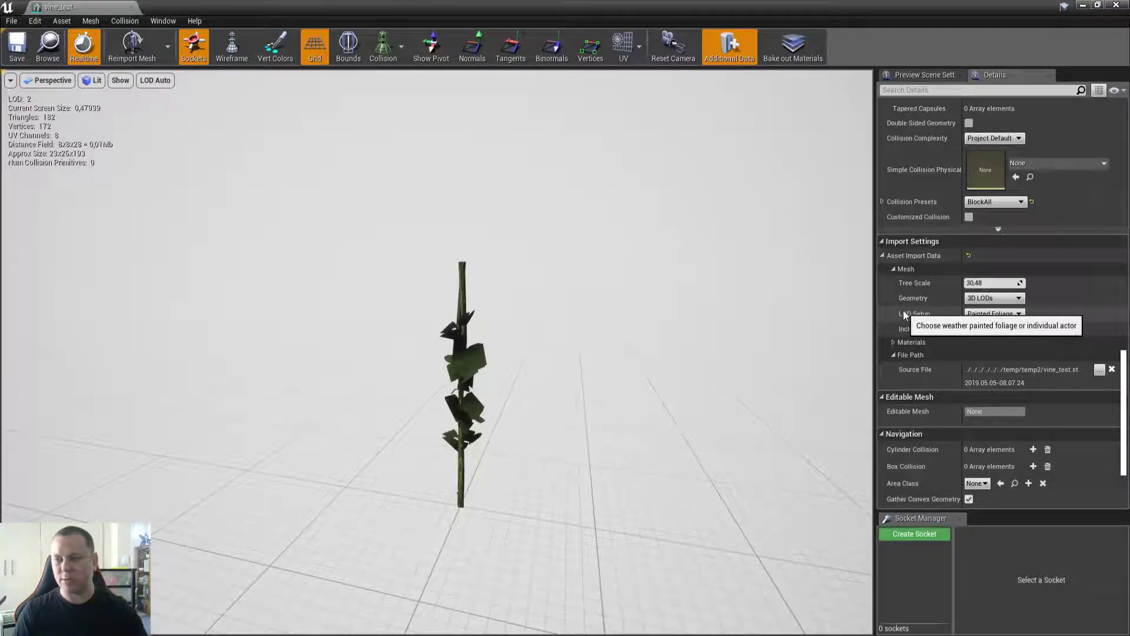
pyautogui.scroll(15, 905, 314)
pyautogui.scroll(8, 905, 310)
pyautogui.scroll(-5, 905, 310)
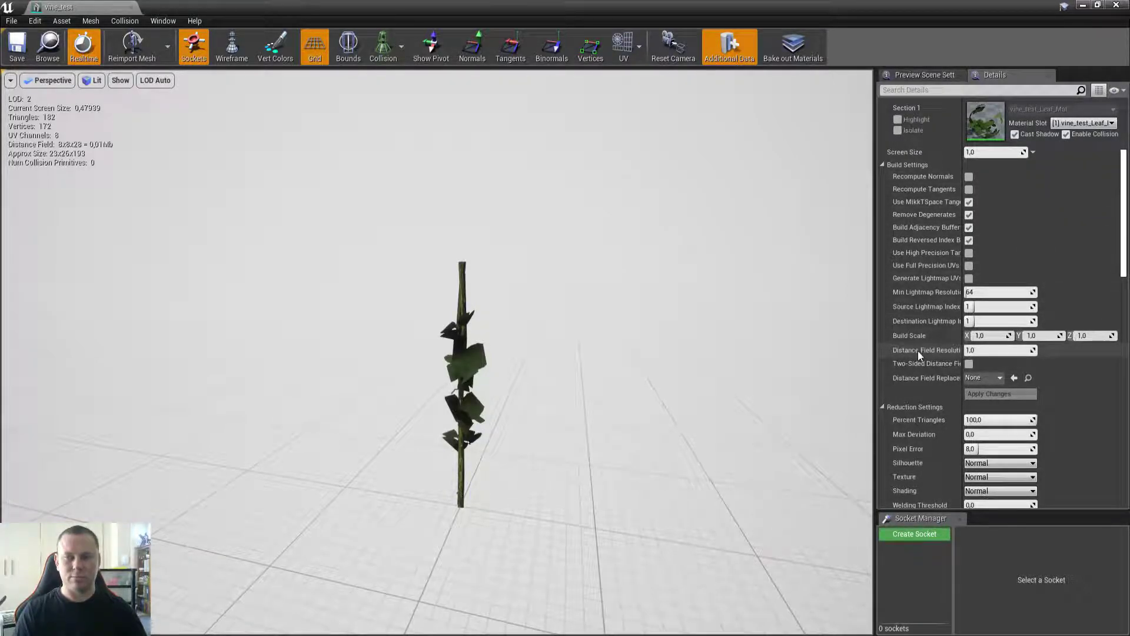
pyautogui.scroll(3, 917, 351)
pyautogui.scroll(1, 917, 351)
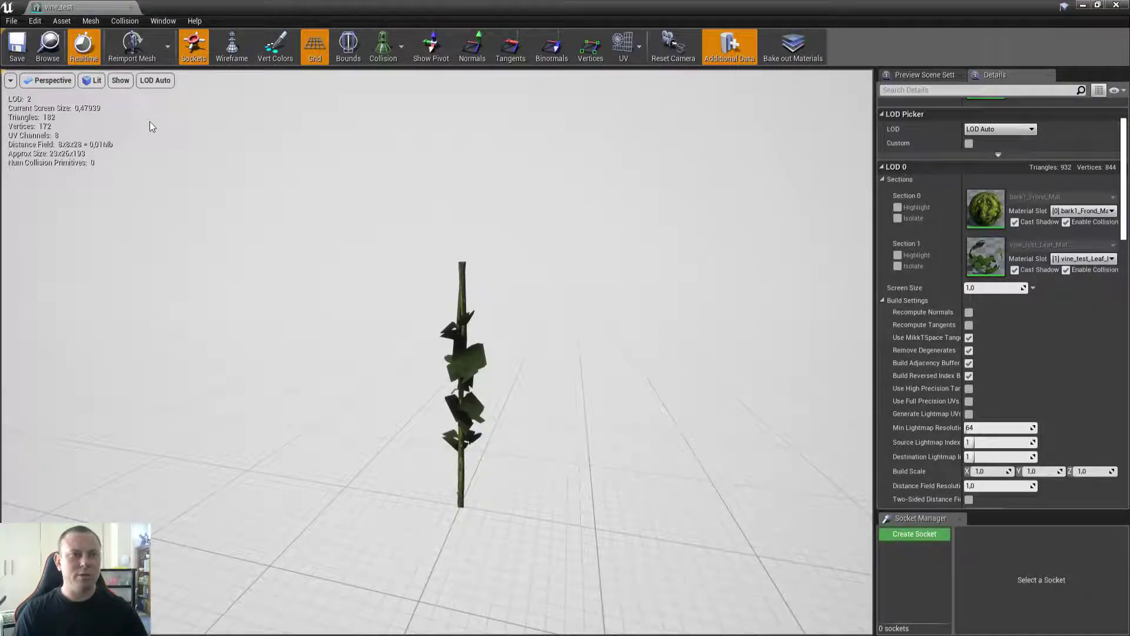
# - Check how the vine's LODs switch at near and far viewing distances in the mesh preview
pyautogui.scroll(8, 211, 201)
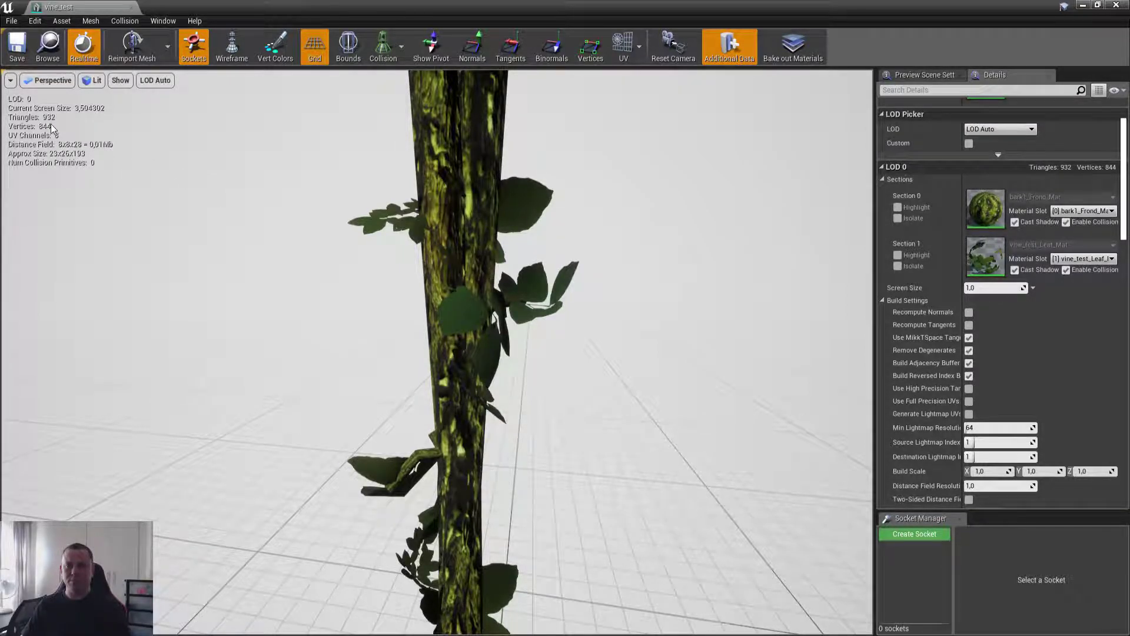
pyautogui.keyDown('alt'); pyautogui.moveTo(266, 206); pyautogui.dragTo(266, 332, button='right'); pyautogui.keyUp('alt')
pyautogui.moveTo(266, 283); pyautogui.dragTo(266, 312, button='right')
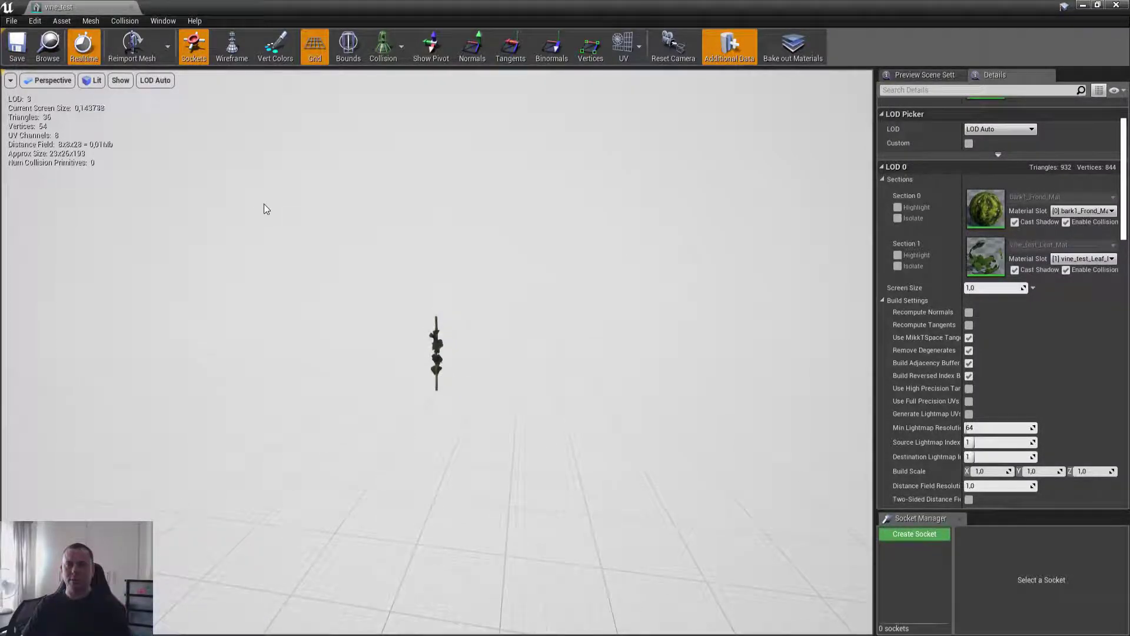
pyautogui.moveTo(220, 230)
pyautogui.keyDown('alt'); pyautogui.mouseDown()
pyautogui.moveTo(200, 235)
pyautogui.moveTo(235, 223)
pyautogui.moveTo(312, 230)
pyautogui.moveTo(200, 238)
pyautogui.moveTo(190, 150)
pyautogui.moveTo(221, 232)
pyautogui.mouseUp(); pyautogui.keyUp('alt')
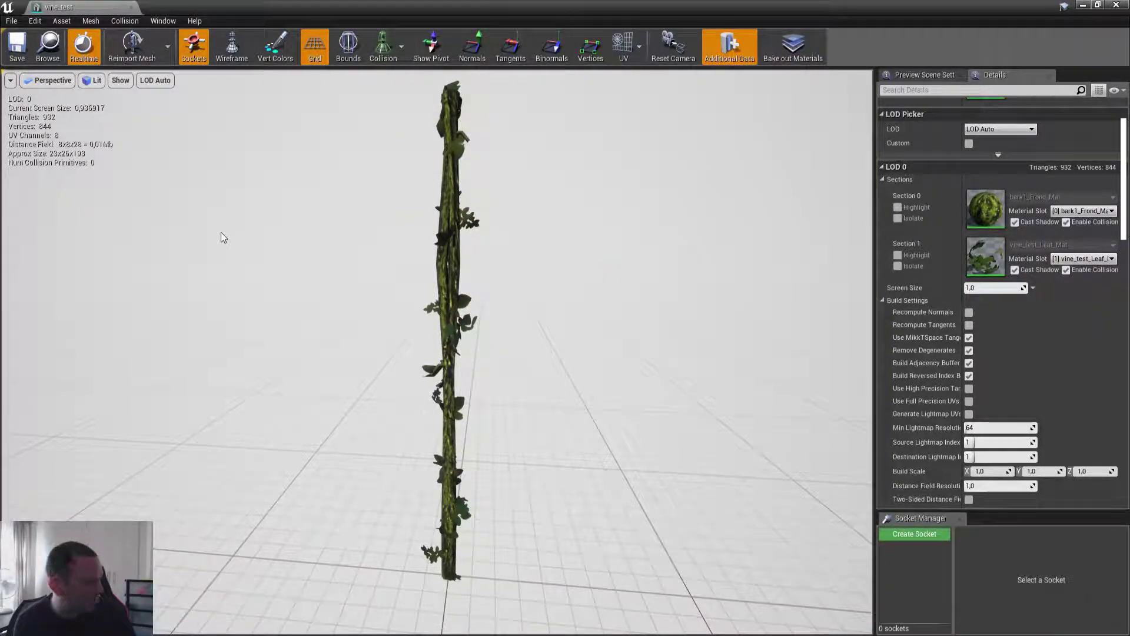
pyautogui.moveTo(240, 266); pyautogui.dragTo(265, 267)
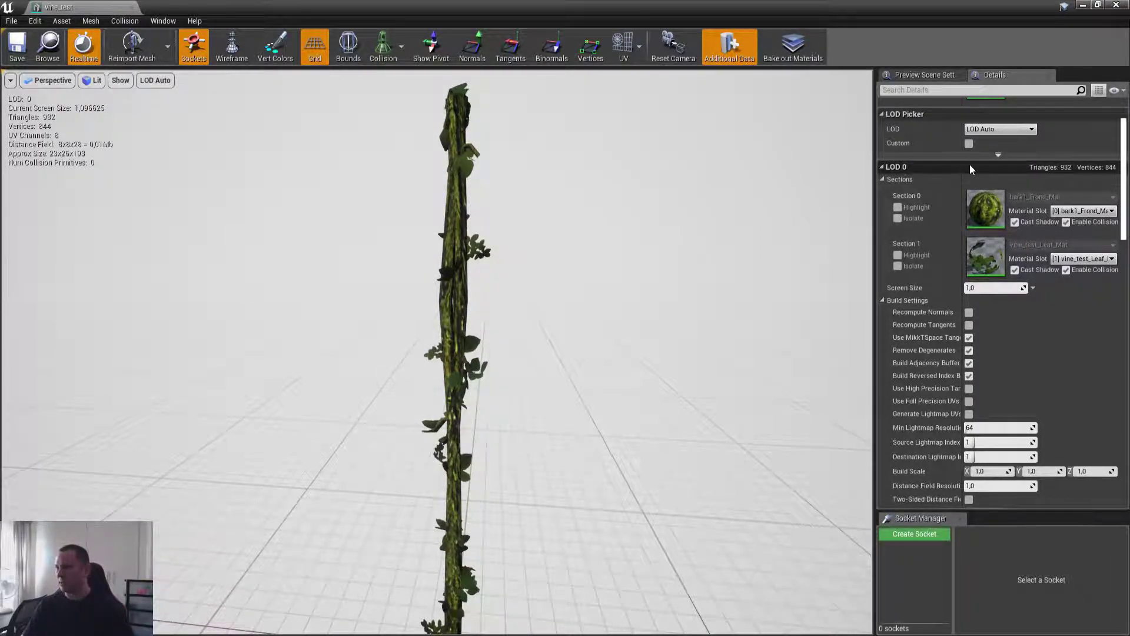
# - Set the Screen Size of LOD 1 on the vine_test mesh to 0.3
pyautogui.scroll(3, 962, 145)
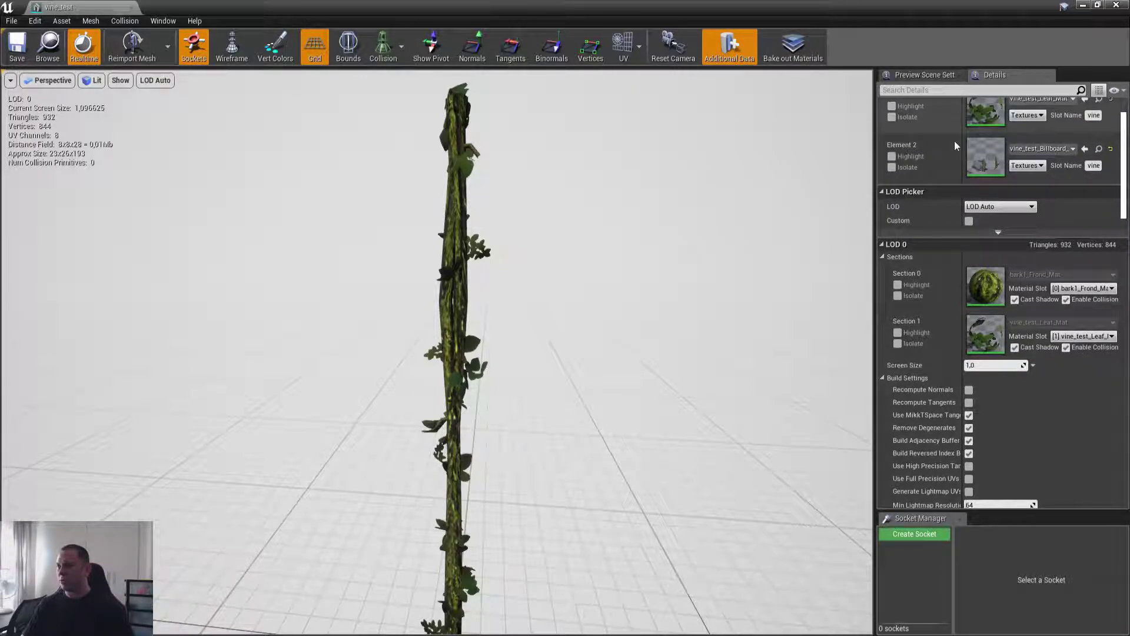
pyautogui.scroll(-16, 910, 363)
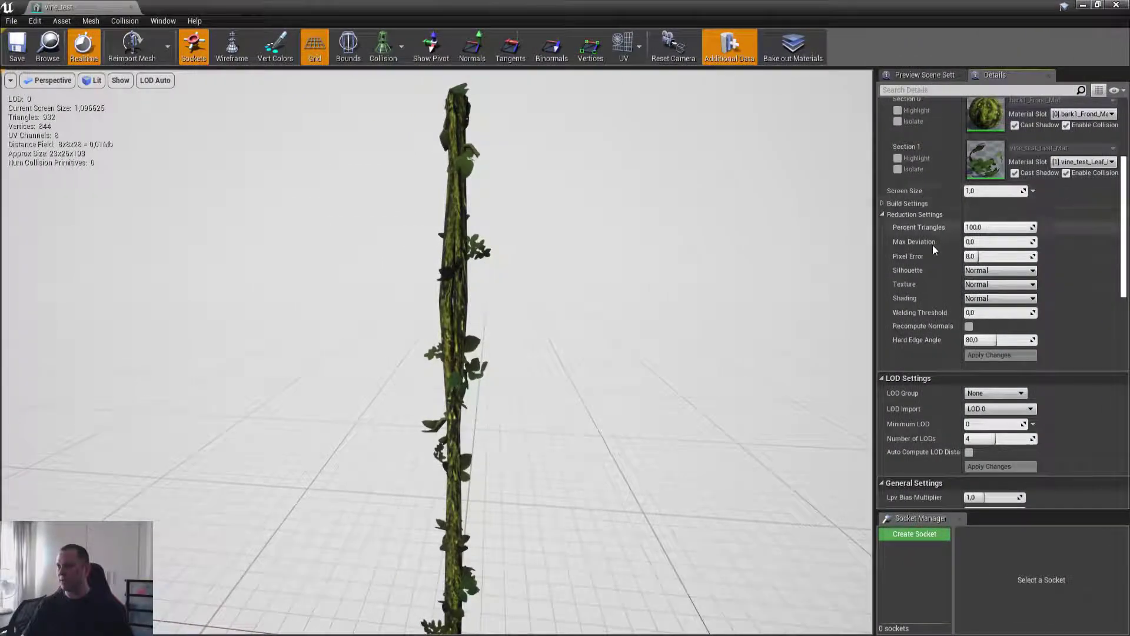
pyautogui.scroll(7, 933, 245)
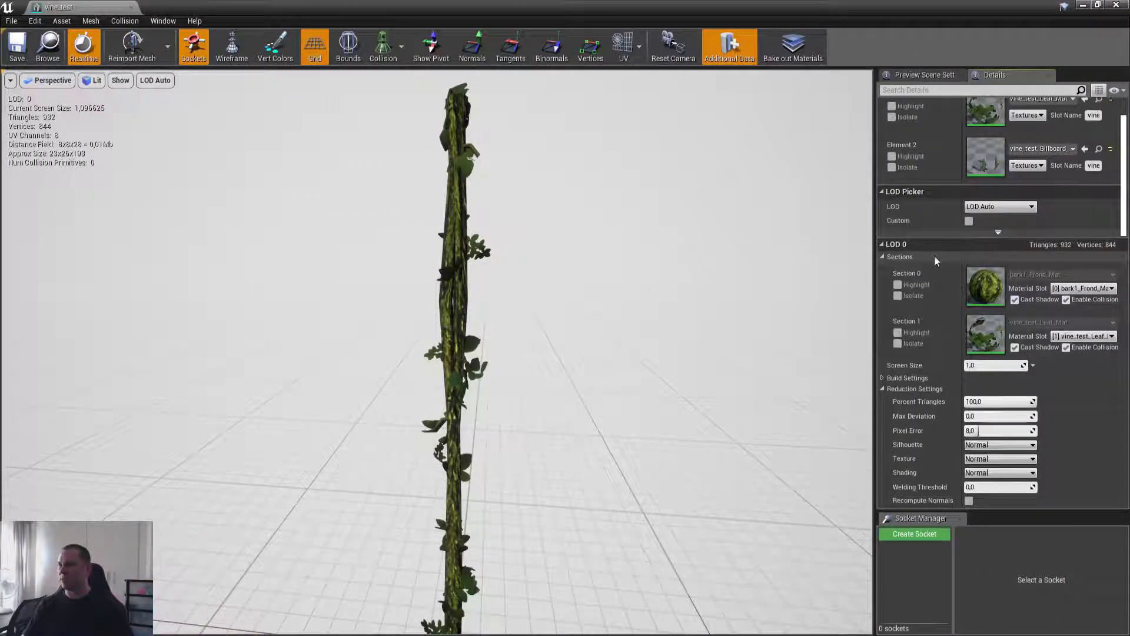
pyautogui.scroll(-9, 954, 282)
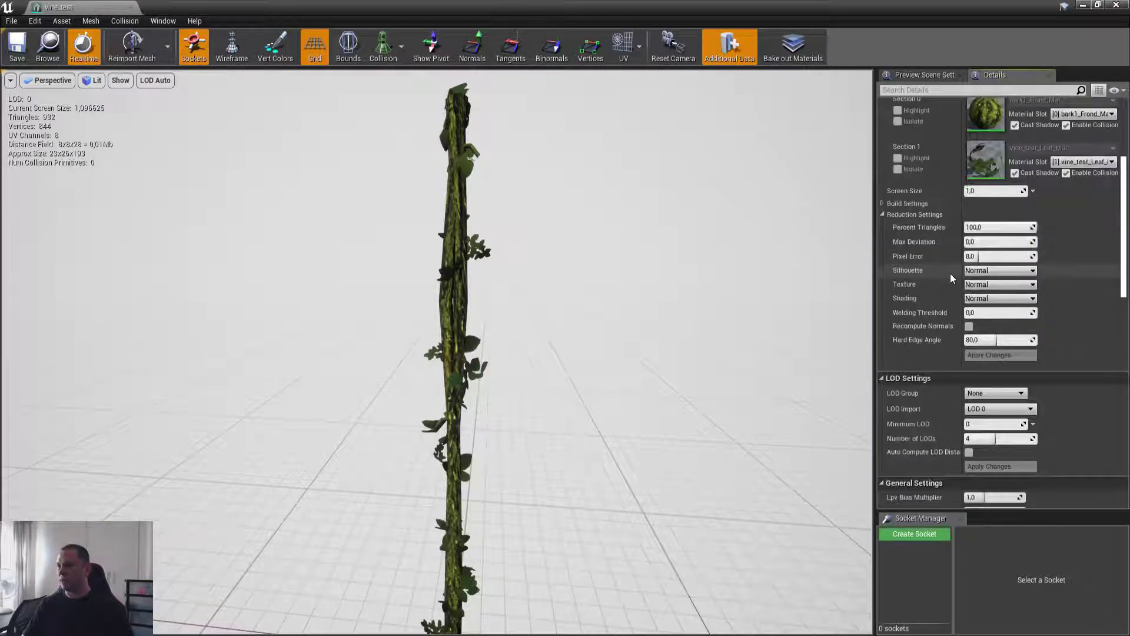
pyautogui.scroll(-4, 939, 288)
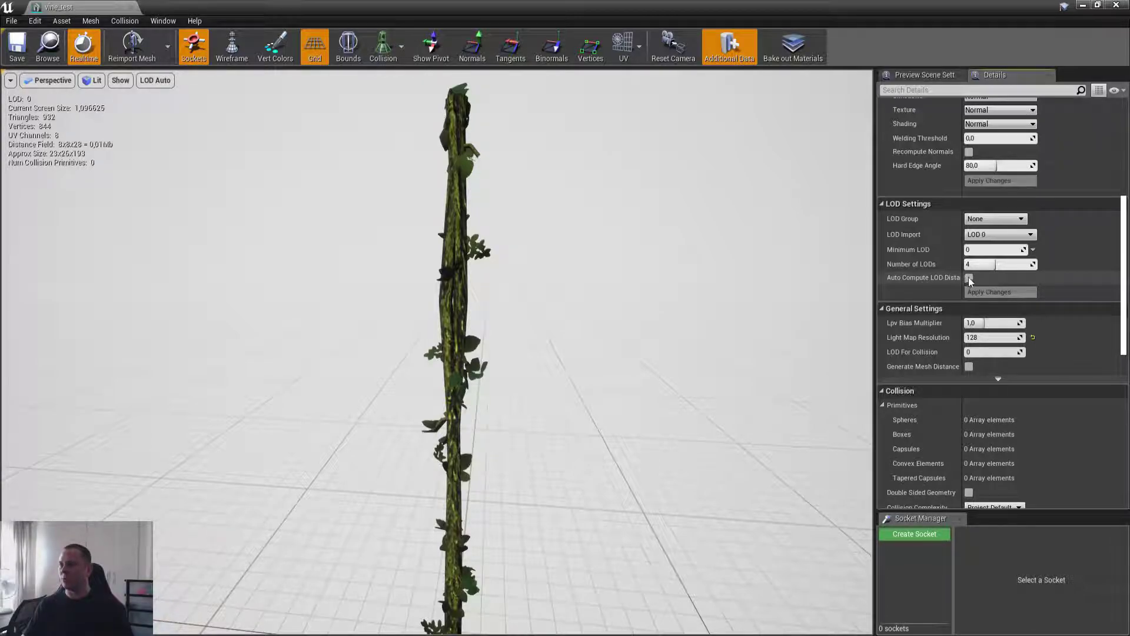
pyautogui.scroll(15, 934, 250)
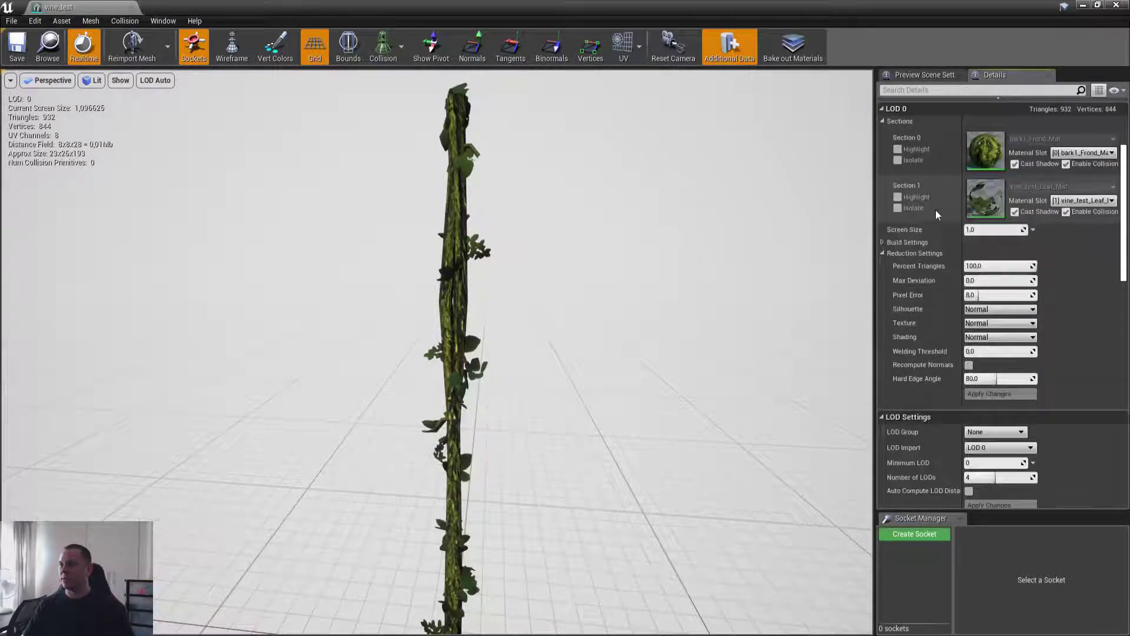
pyautogui.click(997, 283)
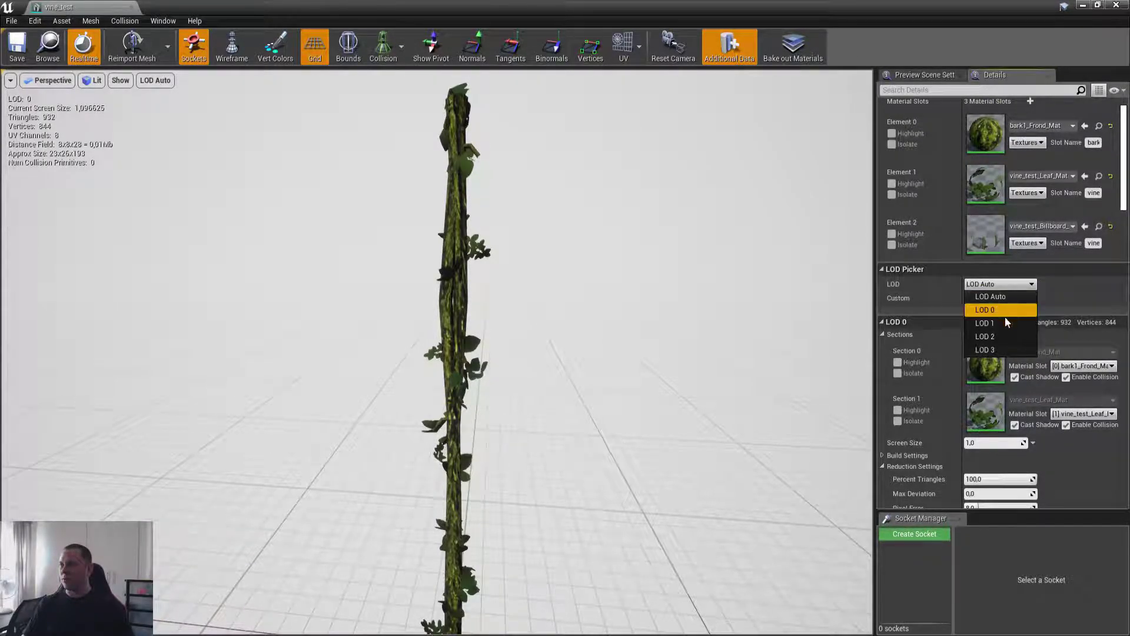
pyautogui.click(997, 309)
pyautogui.click(989, 284)
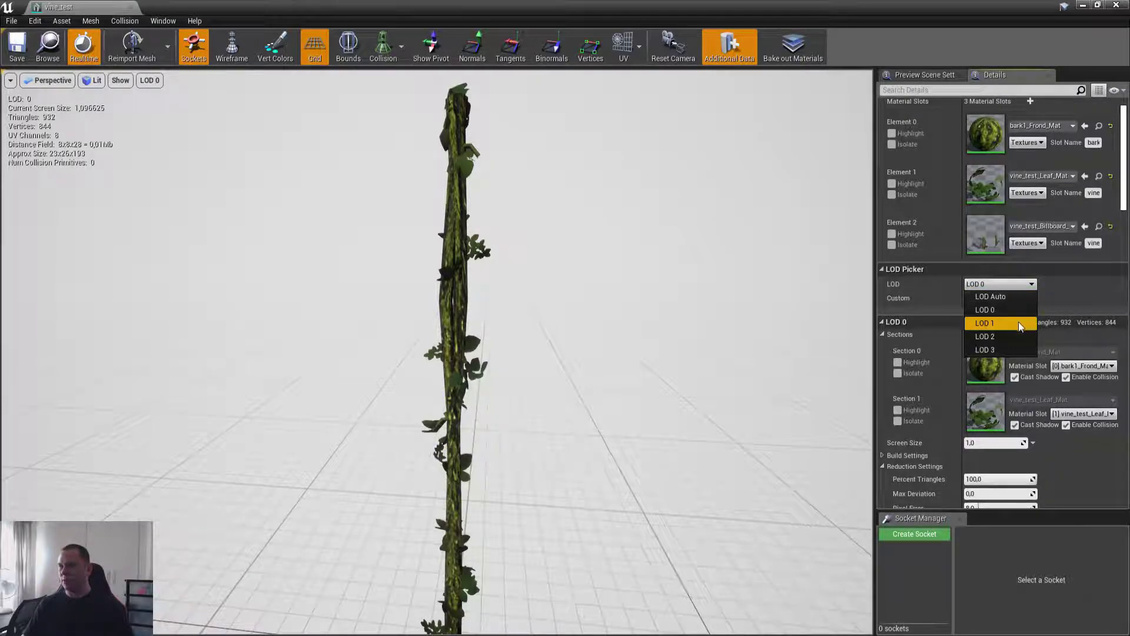
pyautogui.click(1009, 322)
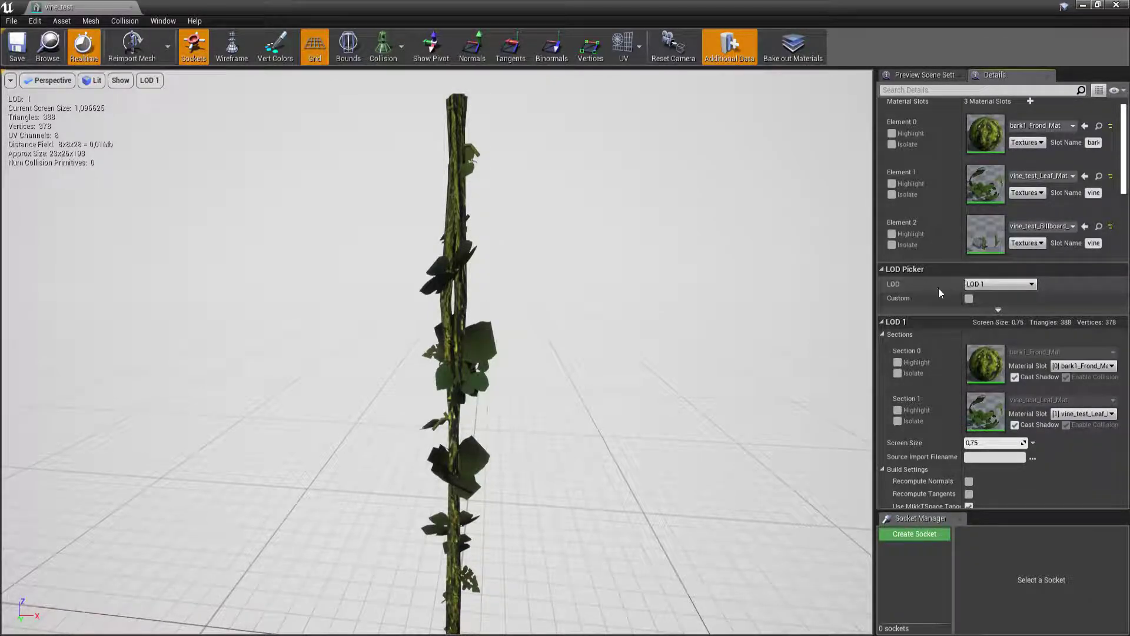
pyautogui.scroll(-3, 916, 317)
pyautogui.click(989, 365)
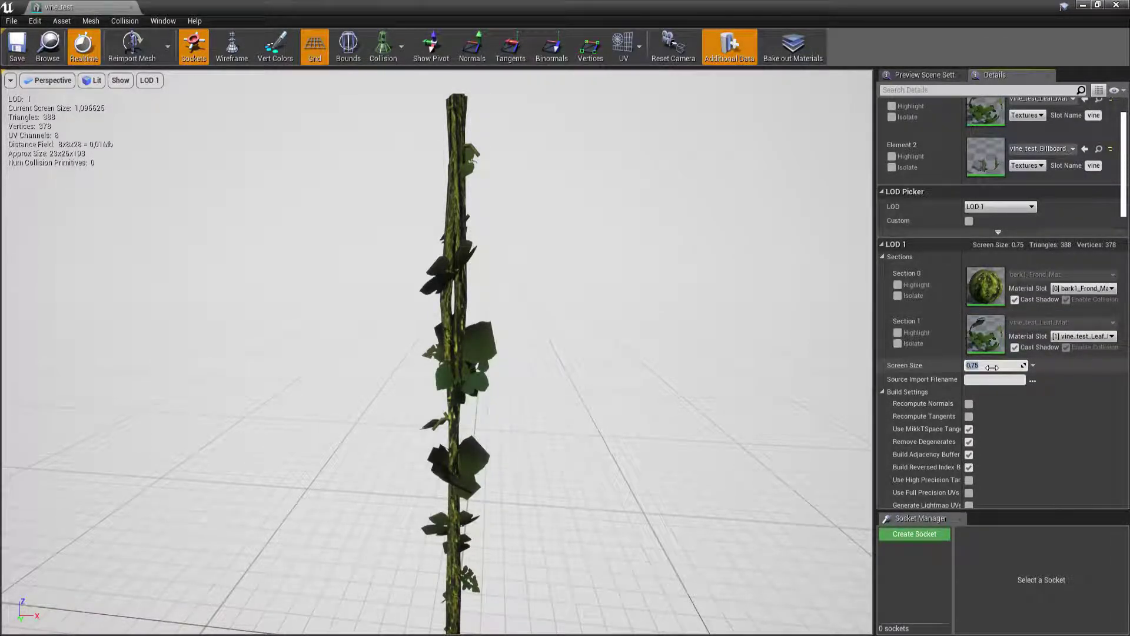
pyautogui.write('0.3')
pyautogui.press('Return')
# - Set the Screen Size of LOD 2 on the vine_test mesh to 0.1
pyautogui.scroll(3, 976, 225)
pyautogui.click(1000, 264)
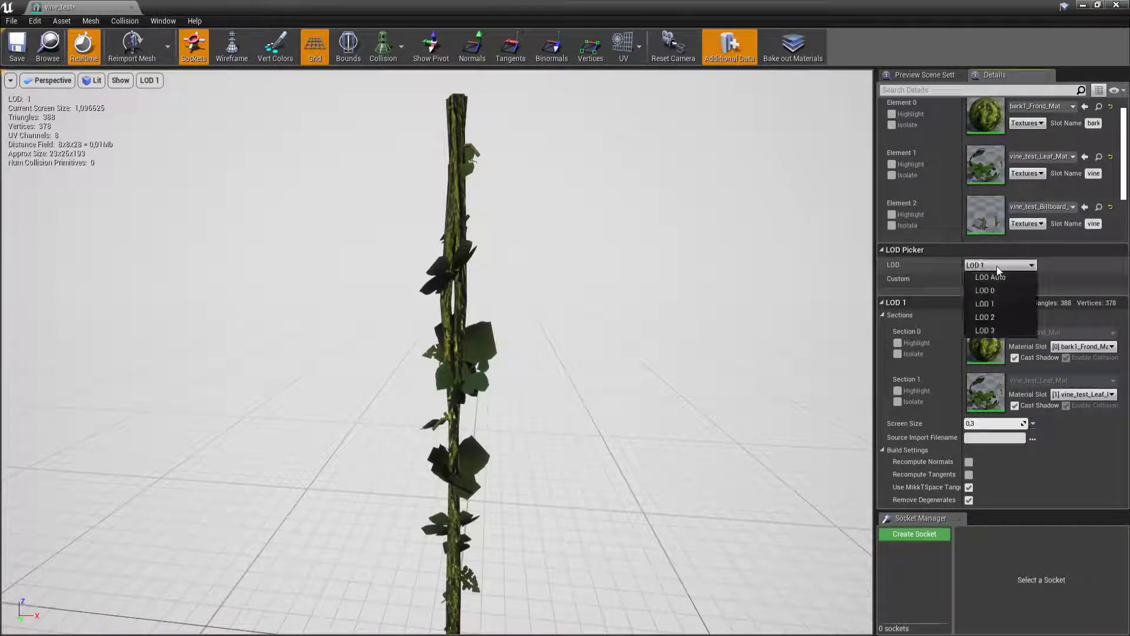
pyautogui.click(1004, 317)
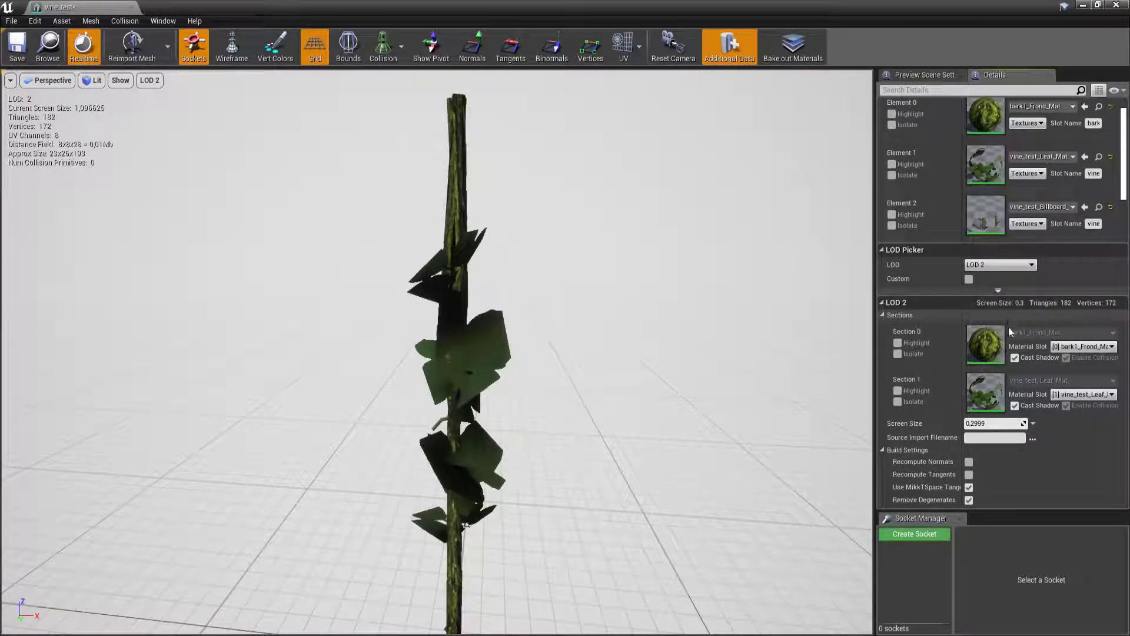
pyautogui.click(1006, 424)
pyautogui.write('0.1')
pyautogui.press('Return')
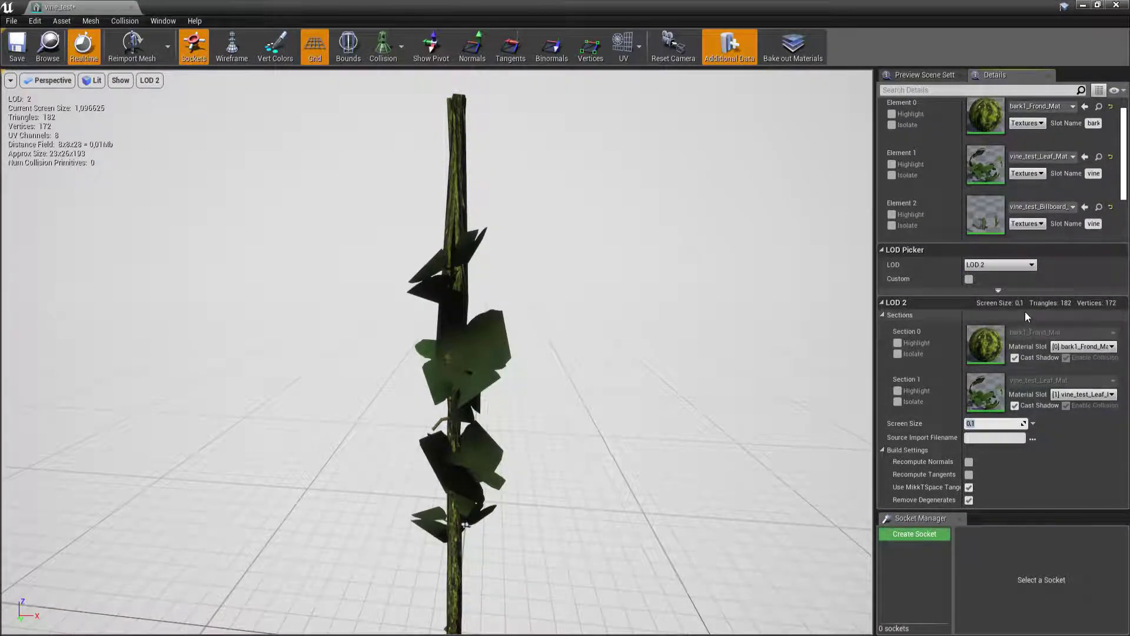
# - Set the Screen Size of LOD 3 on the vine_test mesh to 0.05
pyautogui.click(993, 265)
pyautogui.click(999, 328)
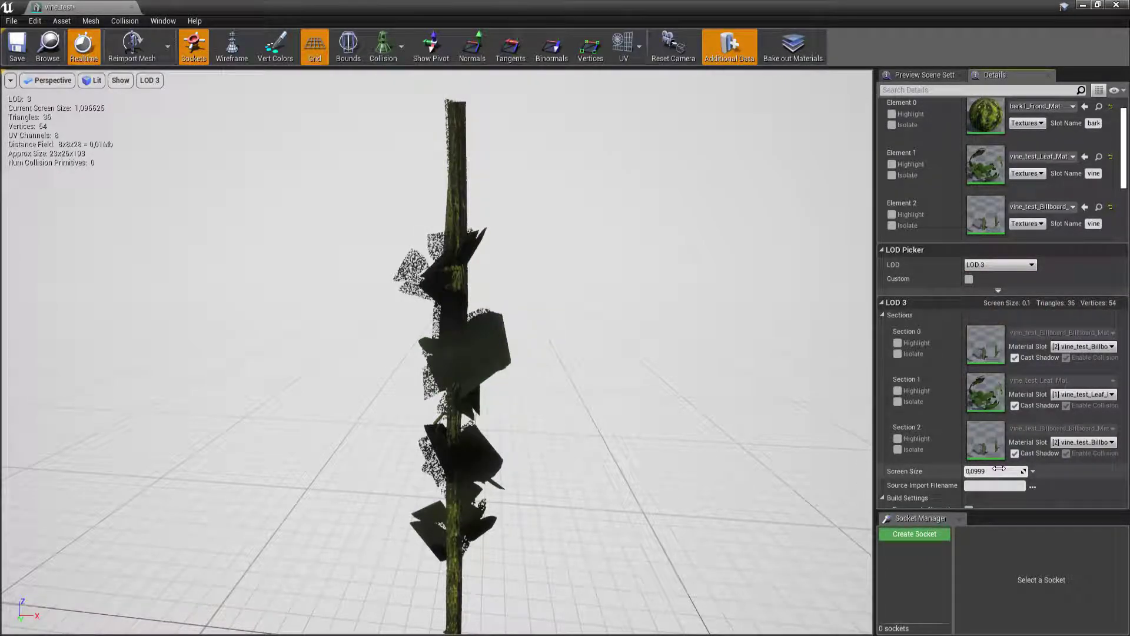
pyautogui.press('Return')
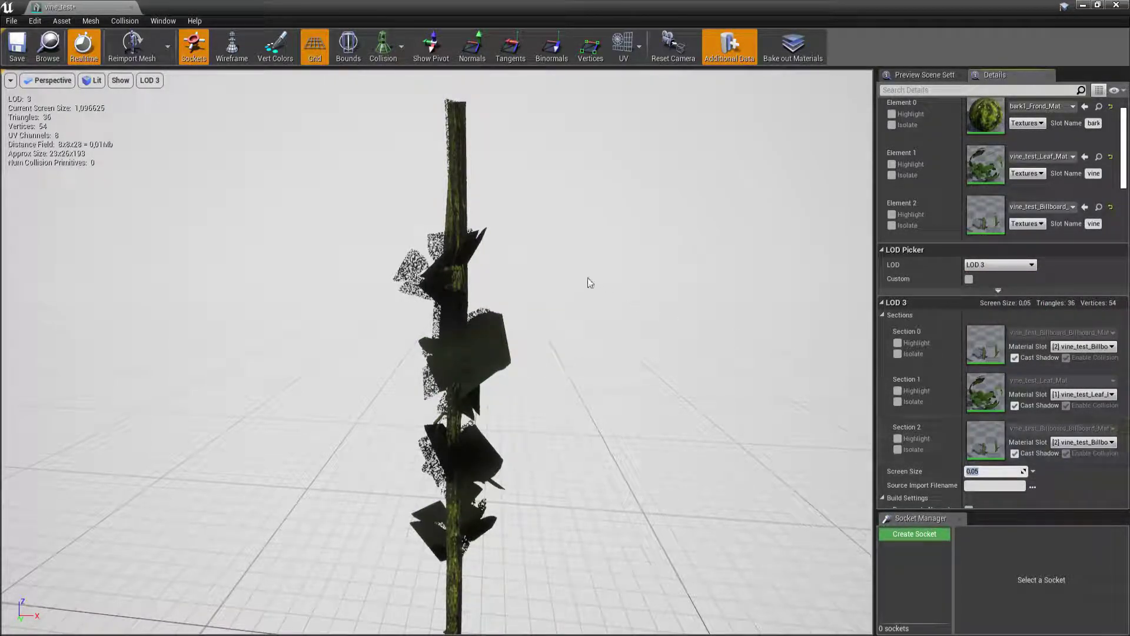
# - Inspect the LOD 3 vine, return the LOD selection to LOD Auto, and save the mesh
pyautogui.moveTo(589, 283); pyautogui.dragTo(530, 274, button='right')
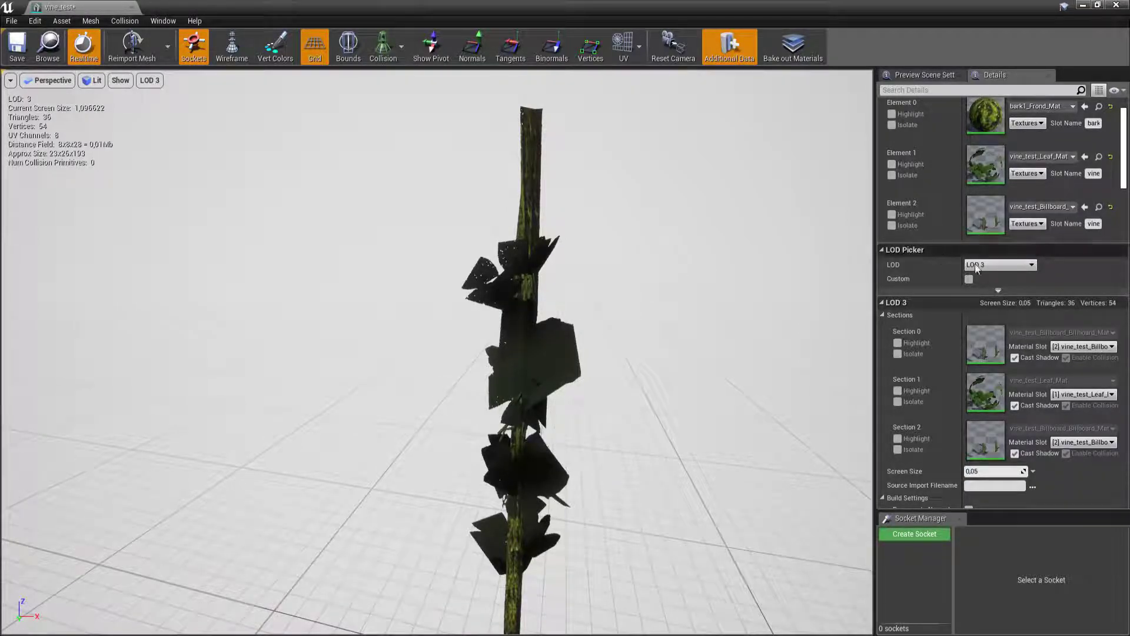
pyautogui.moveTo(684, 315); pyautogui.dragTo(836, 318, button='right')
pyautogui.moveTo(570, 303); pyautogui.dragTo(535, 304)
pyautogui.click(1010, 266)
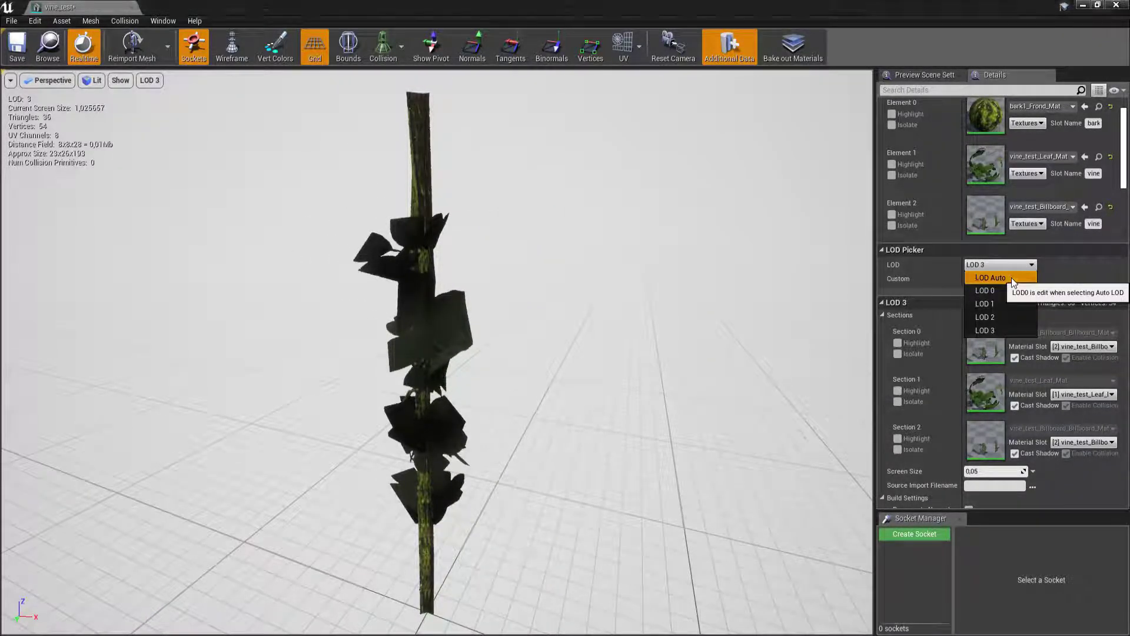
pyautogui.click(1011, 277)
pyautogui.hotkey('ctrl', 's')
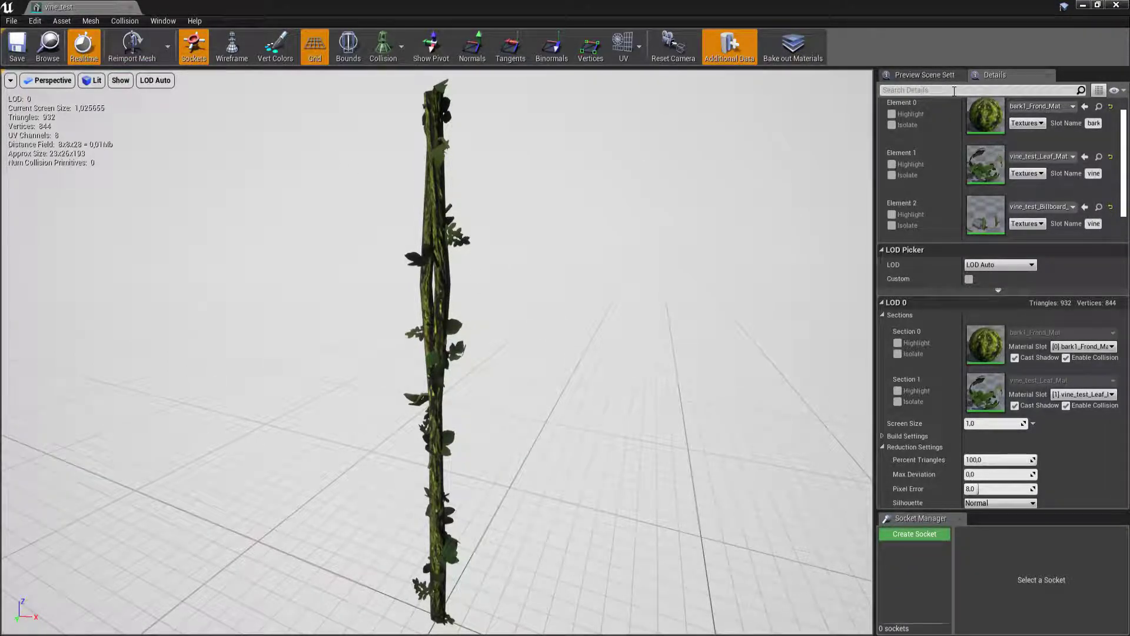
# - Filter the mesh details by "colli", review the Collision Complexity choices, and clear the filter
pyautogui.click(951, 90)
pyautogui.write('colli')
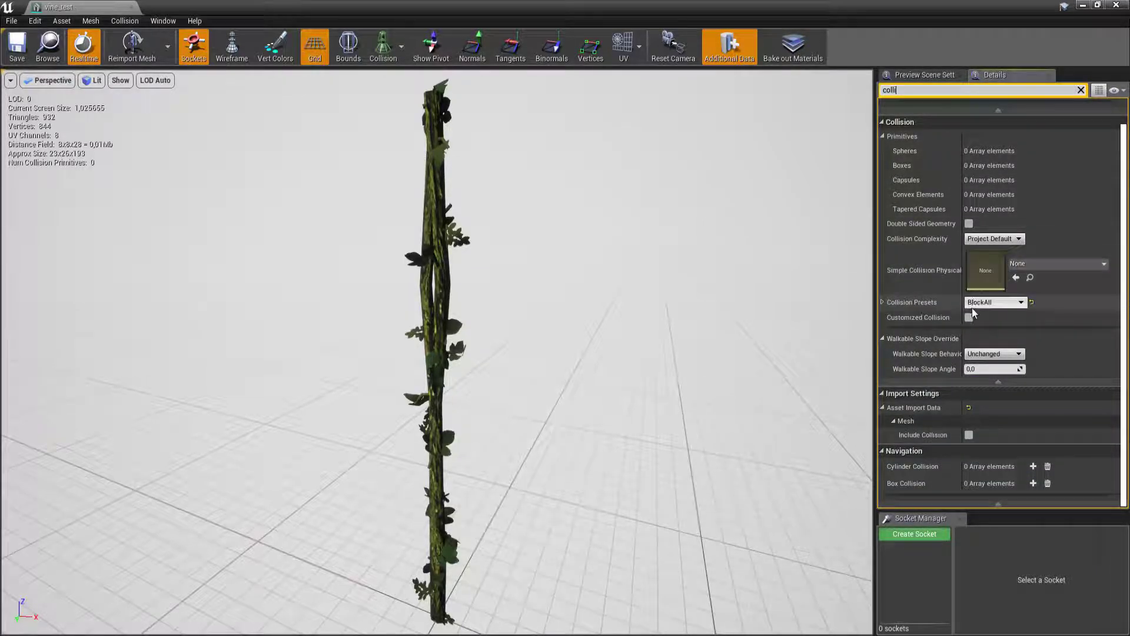
pyautogui.click(995, 239)
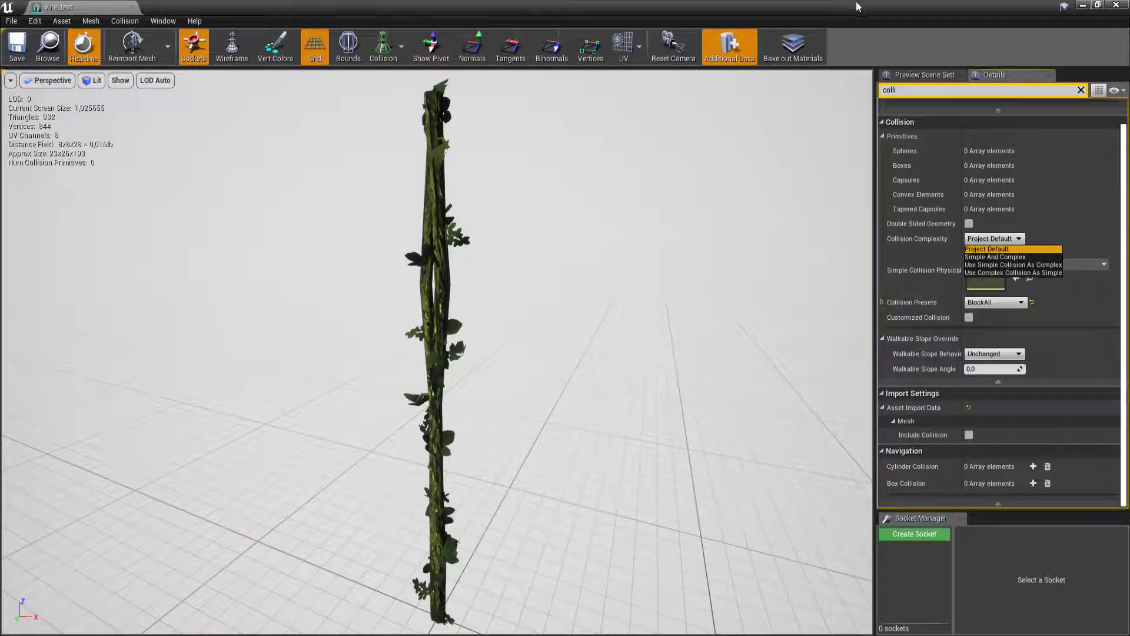
pyautogui.click(948, 105)
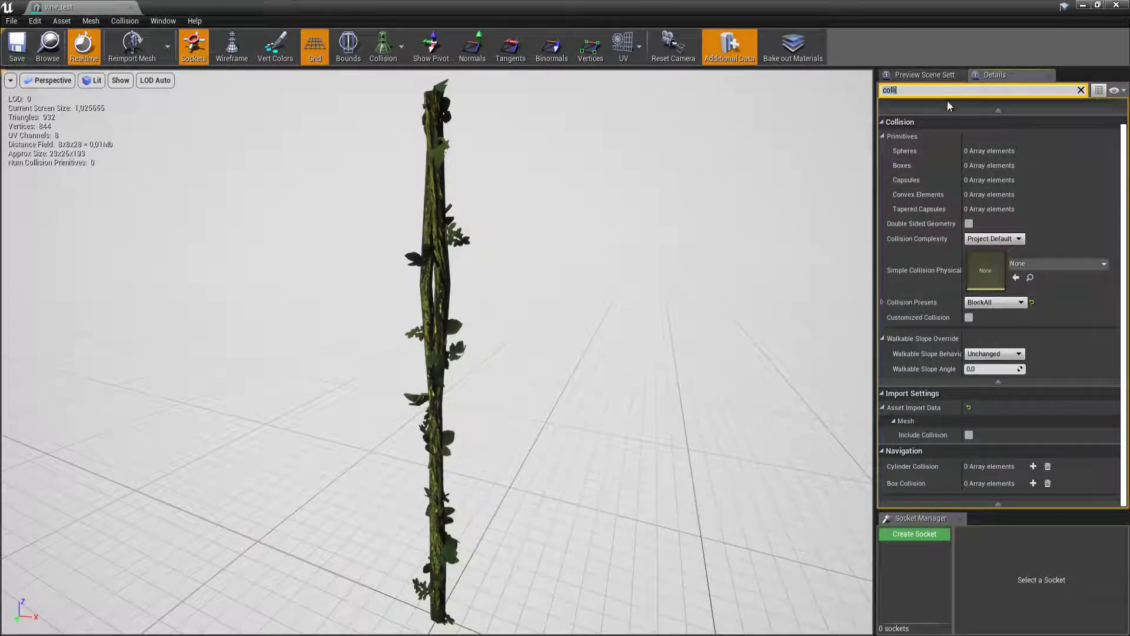
pyautogui.click(1080, 91)
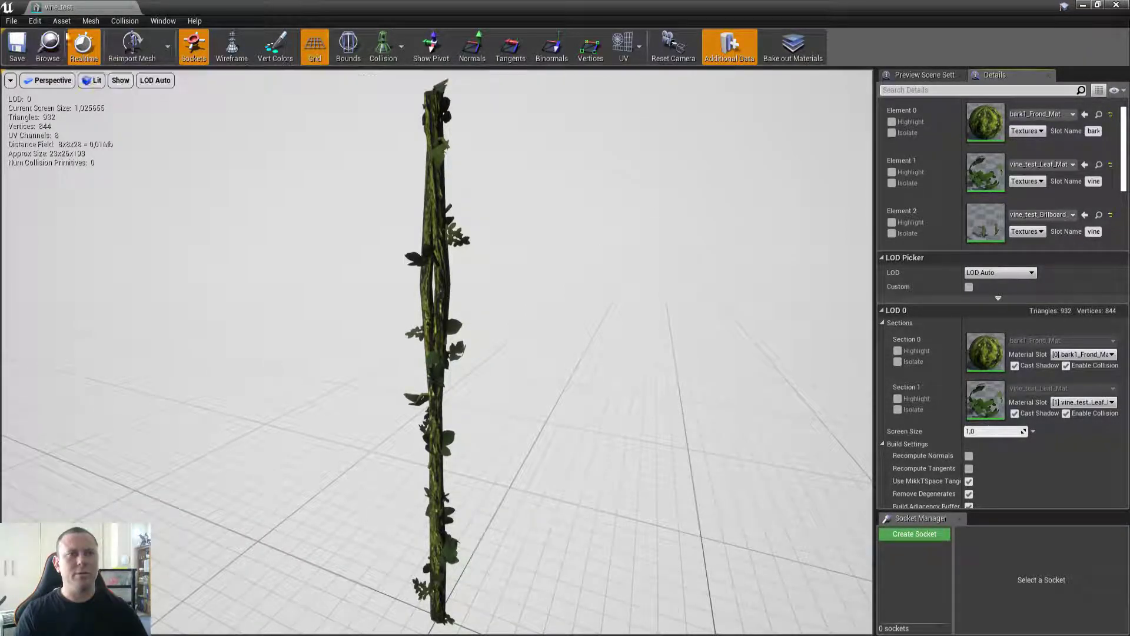
# - Check the vine's LOD transitions with the new screen sizes at varying preview distances
pyautogui.moveTo(739, 133); pyautogui.dragTo(739, 310, button='right')
pyautogui.moveTo(739, 199); pyautogui.dragTo(739, 209, button='right')
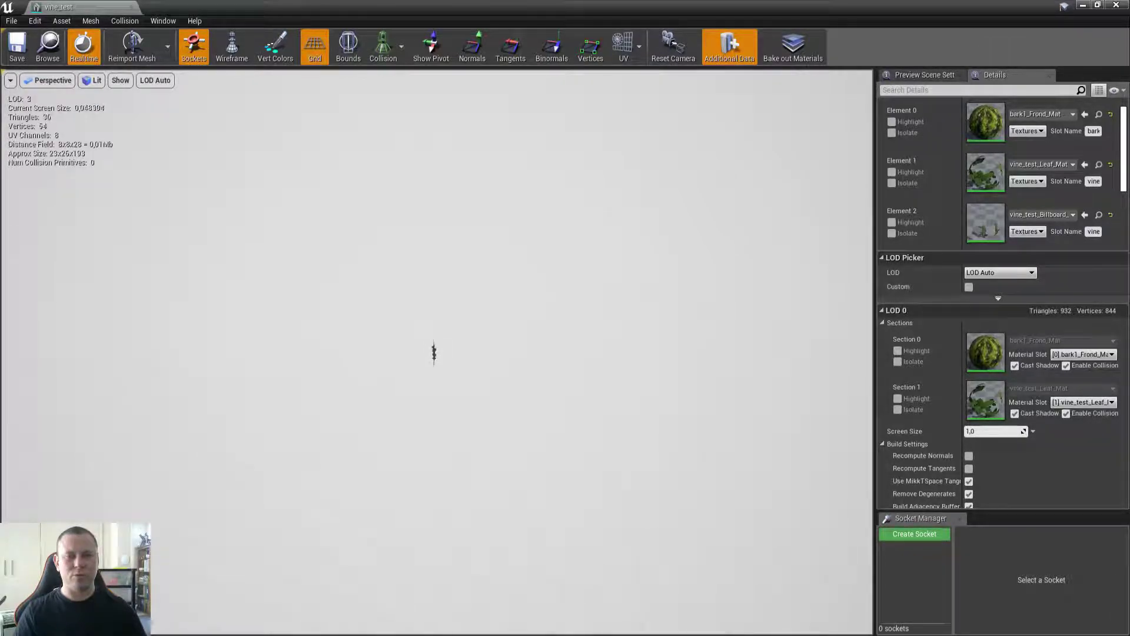
pyautogui.moveTo(739, 210); pyautogui.dragTo(739, 199, button='right')
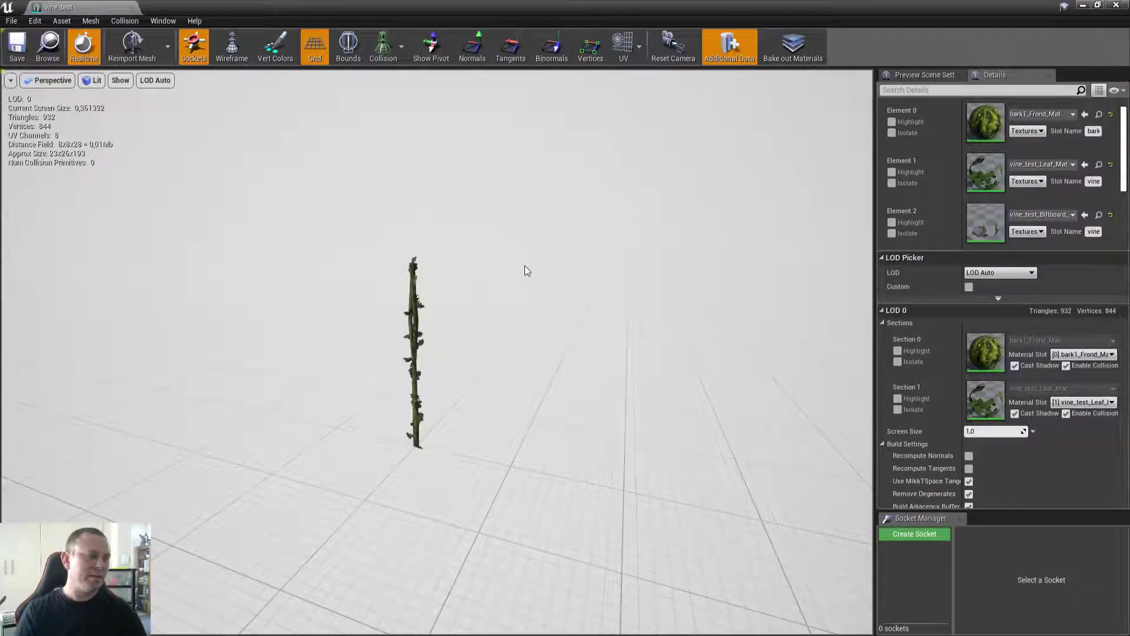
# - Close the vine_test mesh editor and look at the ground beside the existing vines in TestLevel
pyautogui.click(1116, 5)
pyautogui.moveTo(609, 312); pyautogui.dragTo(759, 338, button='right')
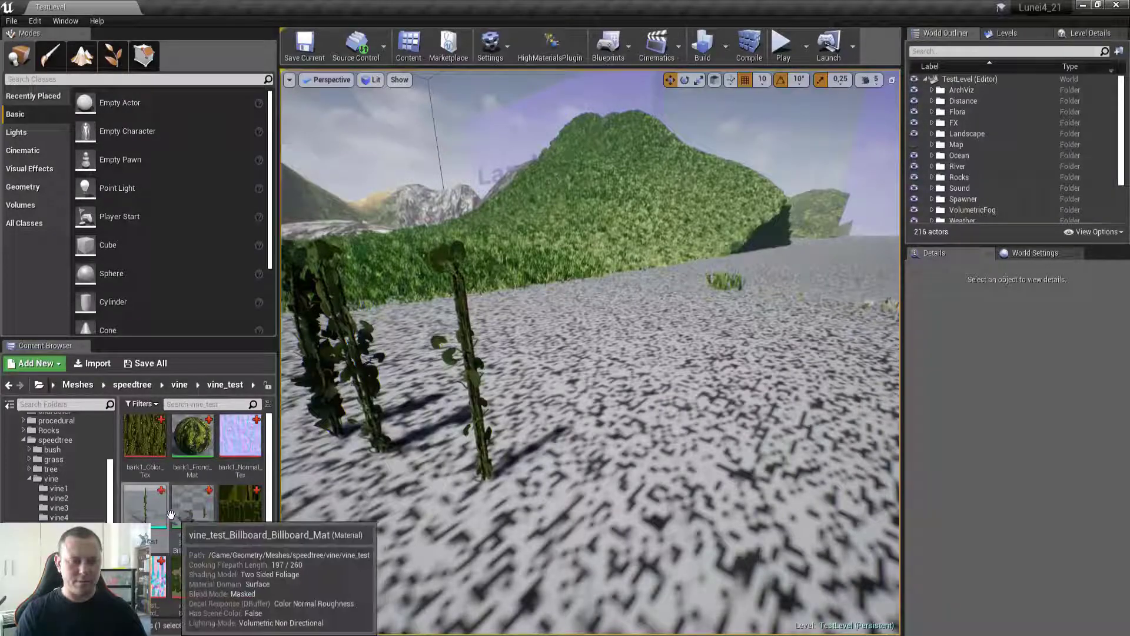
# - Place the vine_test mesh on the ground beside the existing vines and play-test the level in full screen
pyautogui.moveTo(148, 506); pyautogui.dragTo(666, 496)
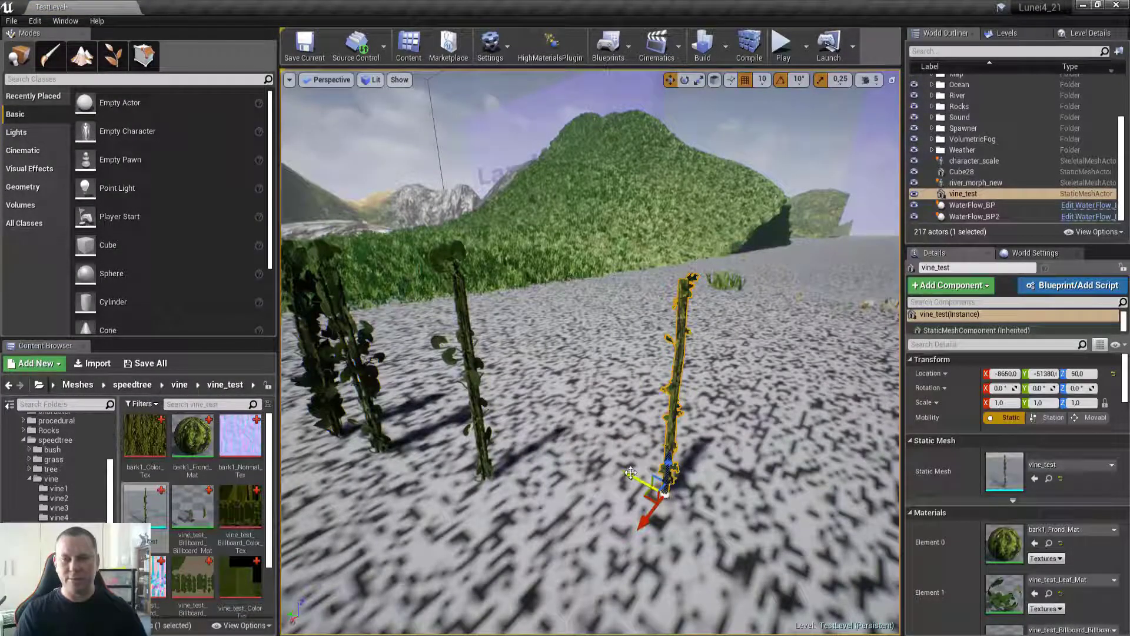
pyautogui.click(782, 43)
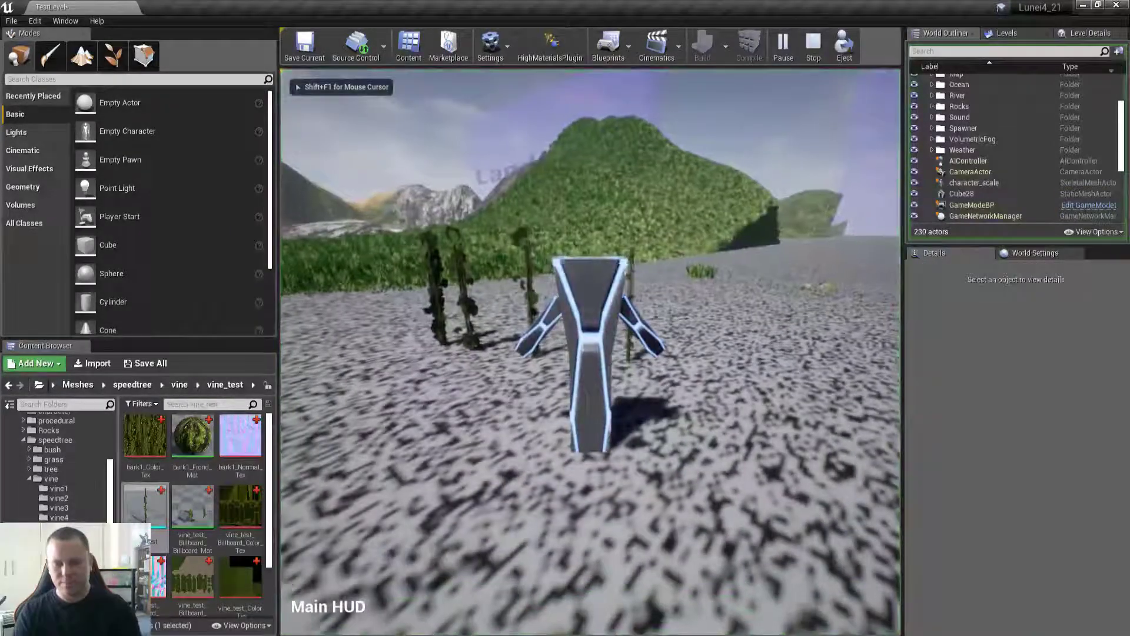
pyautogui.press('F11')
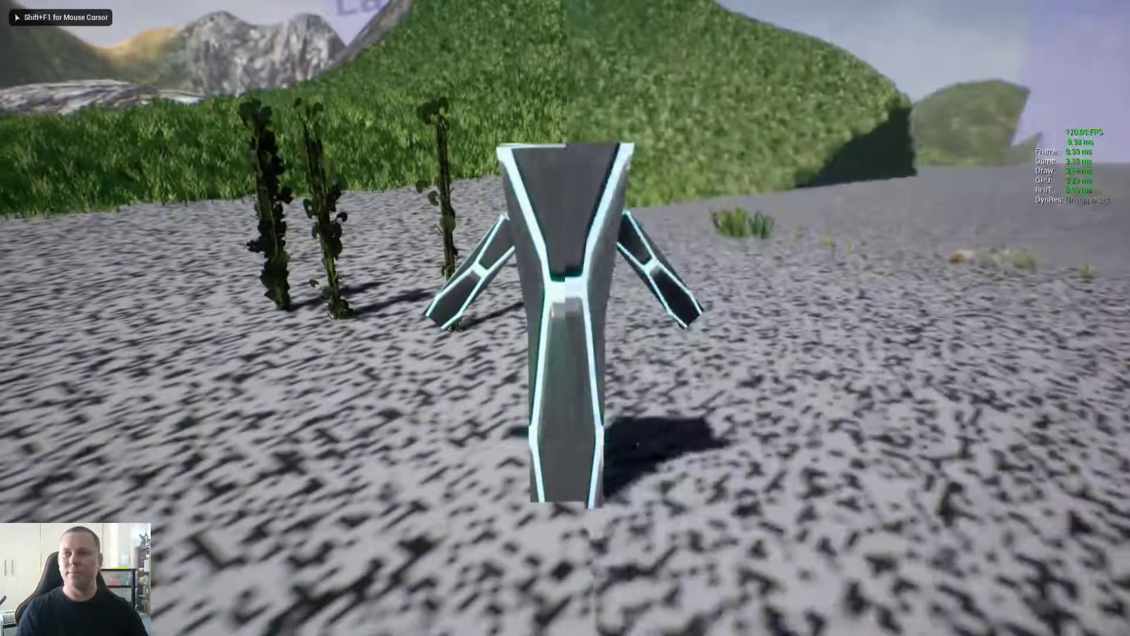
pyautogui.press('Escape')
pyautogui.press('F11')
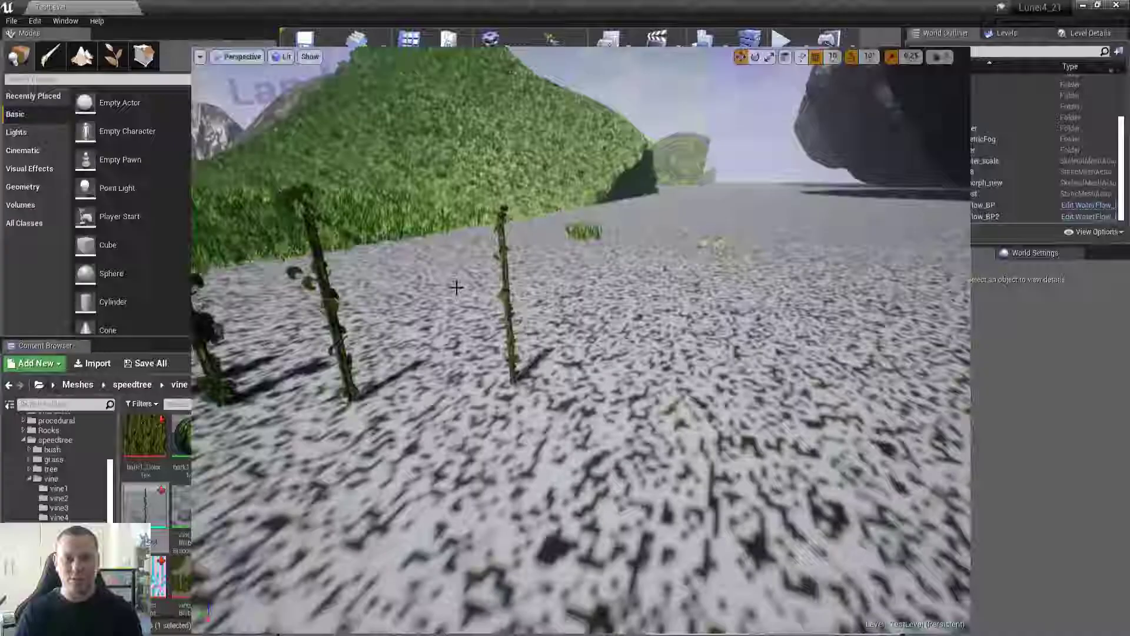
# - Set the scale of the placed vine_test actor to 3 on all axes and deselect it
pyautogui.click(381, 318)
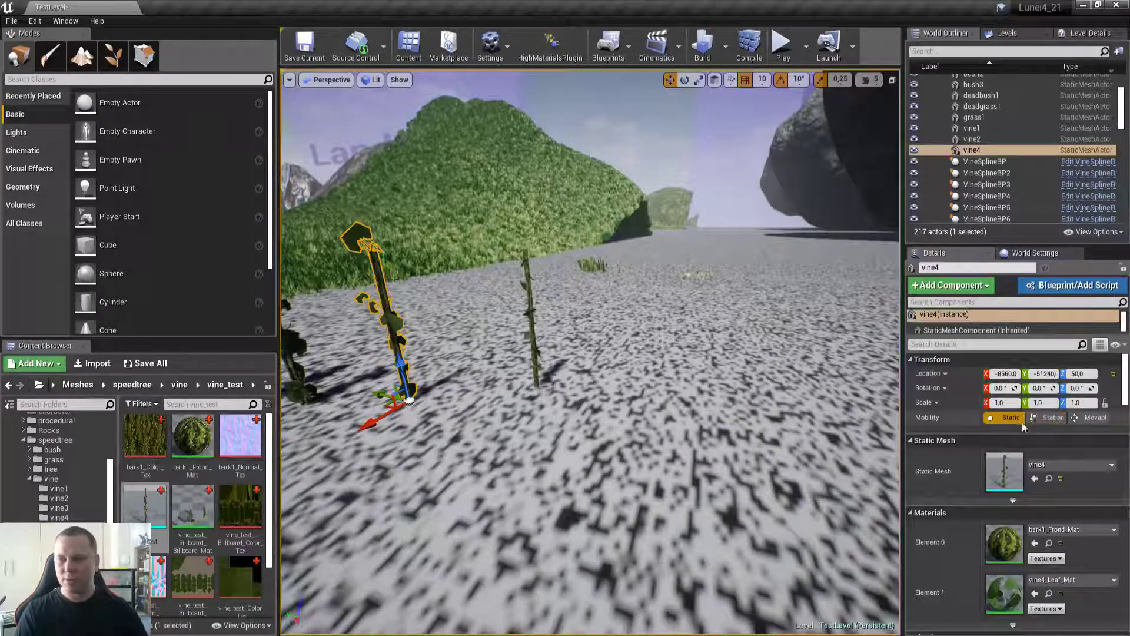
pyautogui.click(531, 289)
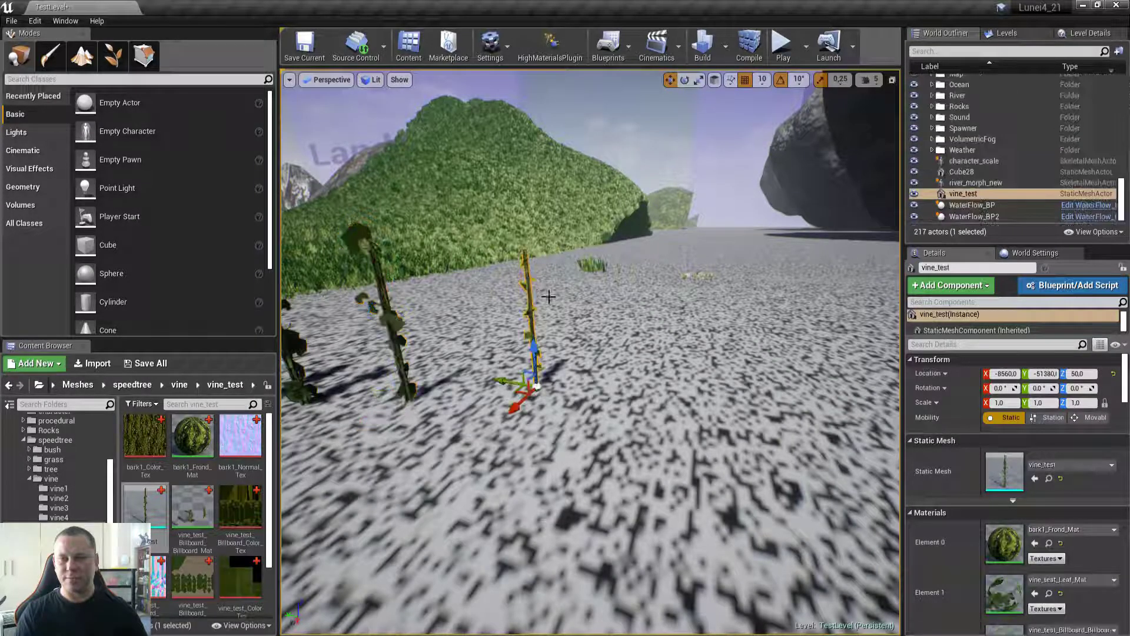
pyautogui.write('3')
pyautogui.press('Return')
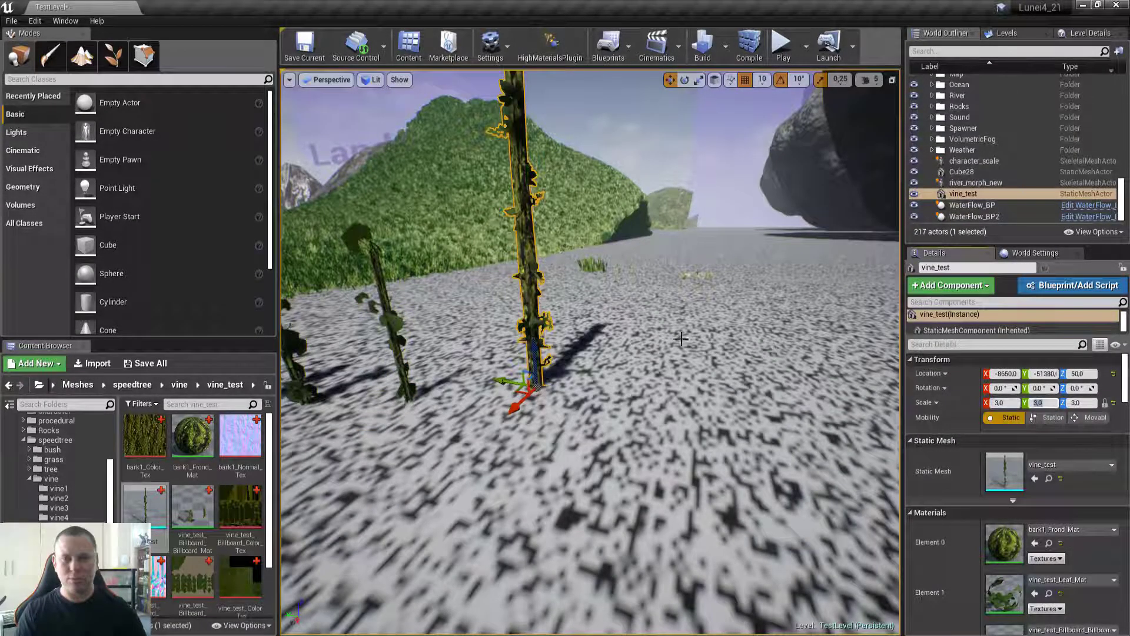
pyautogui.click(677, 108)
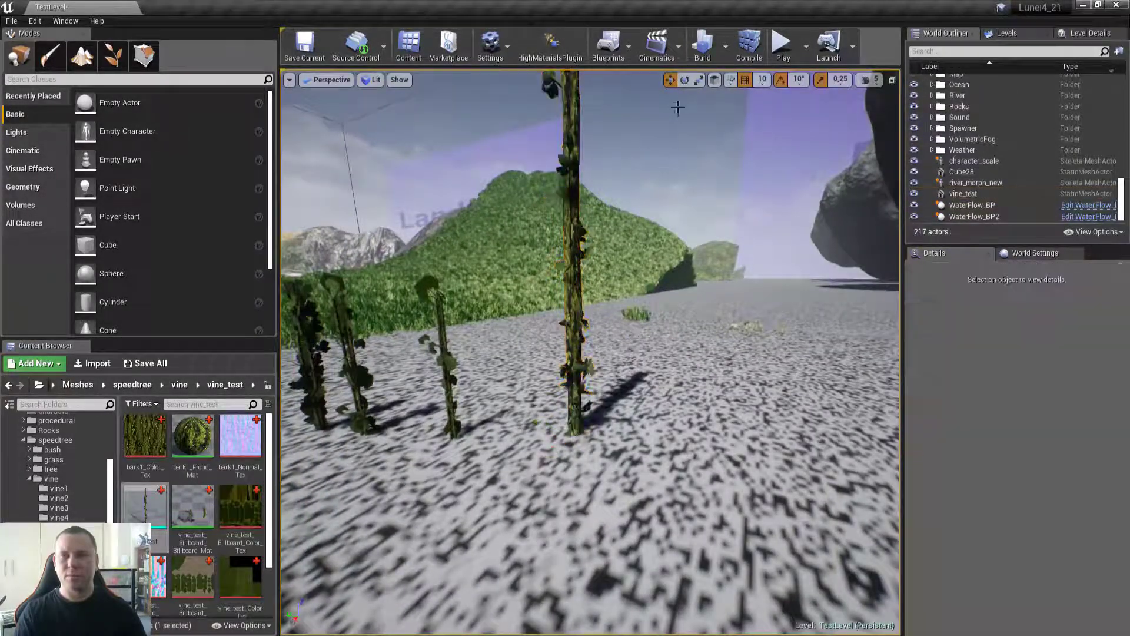
# - Play-test the level in full screen to check the enlarged vine, and look over the spline vines nearby
pyautogui.click(781, 46)
pyautogui.press('F11')
pyautogui.press('w')
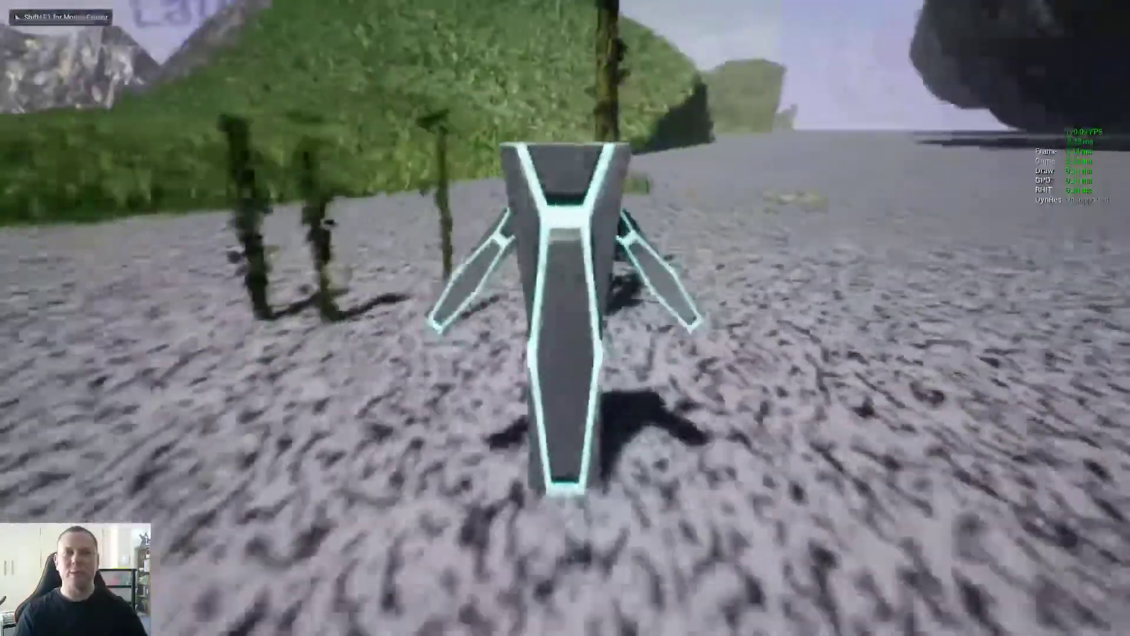
pyautogui.press('Escape')
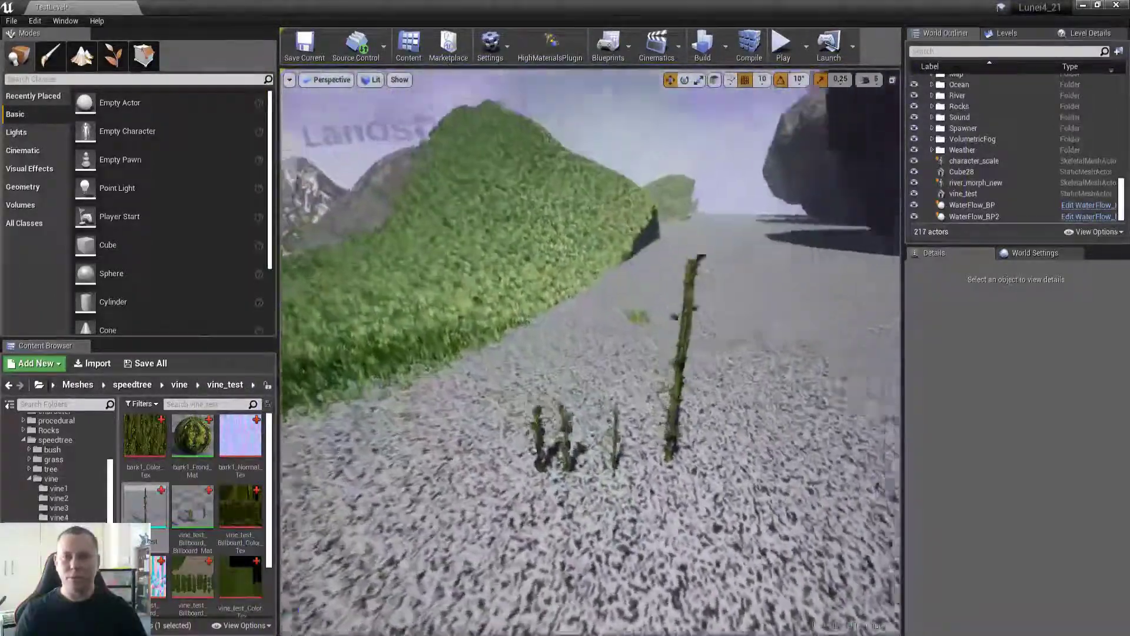
pyautogui.moveTo(590, 351); pyautogui.dragTo(723, 406, button='right')
pyautogui.press('w')
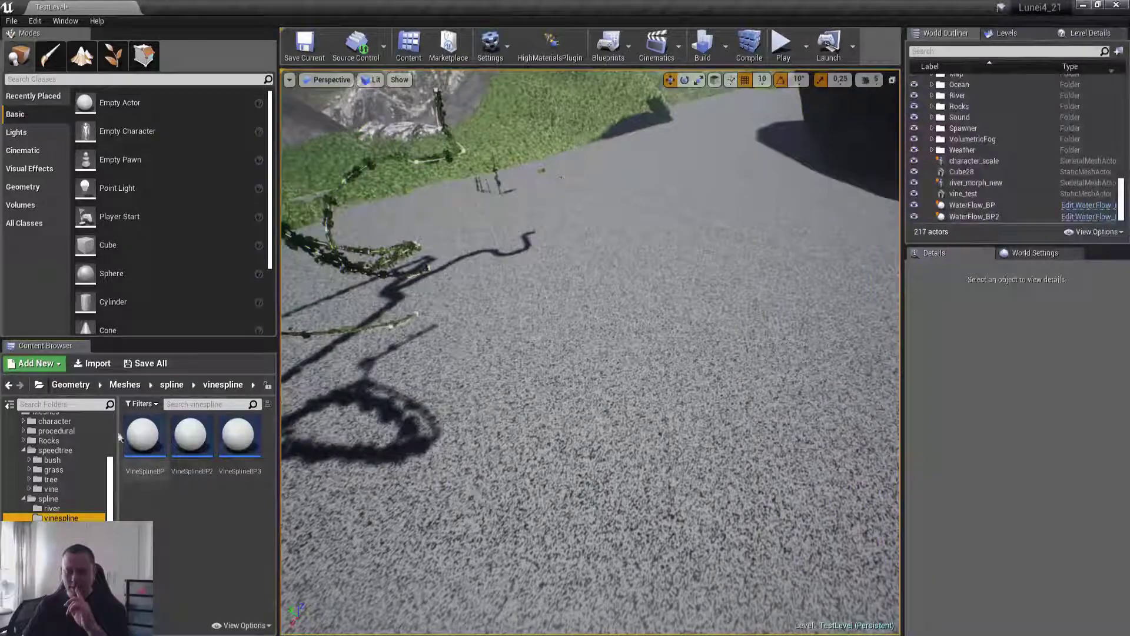
pyautogui.rightClick(159, 502)
pyautogui.click(122, 502)
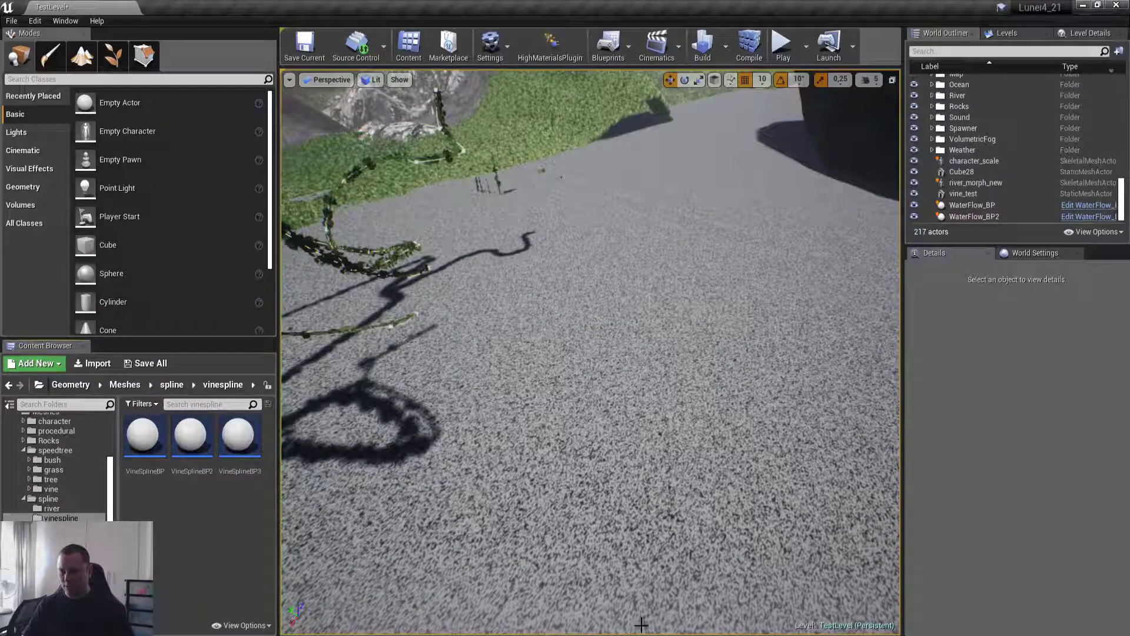
# - Switch to Visual Studio, show SplineActor.h, and review the component declarations and the UStaticMesh type of SplineMeshClass
pyautogui.hotkey('alt', 'Tab')
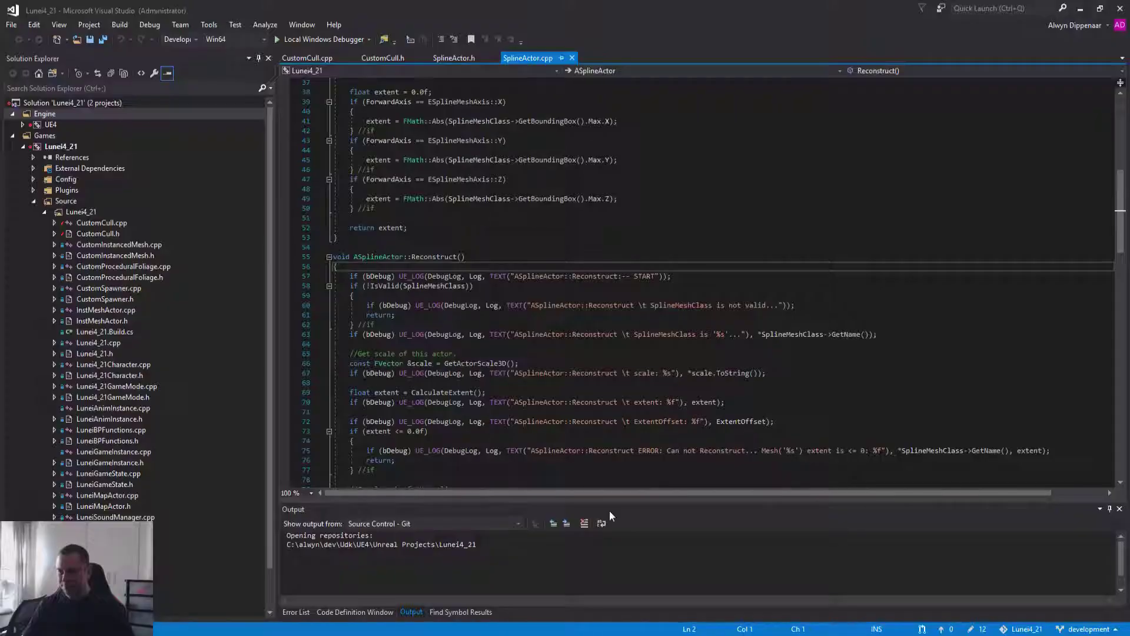
pyautogui.click(450, 58)
pyautogui.click(551, 237)
pyautogui.scroll(3, 626, 227)
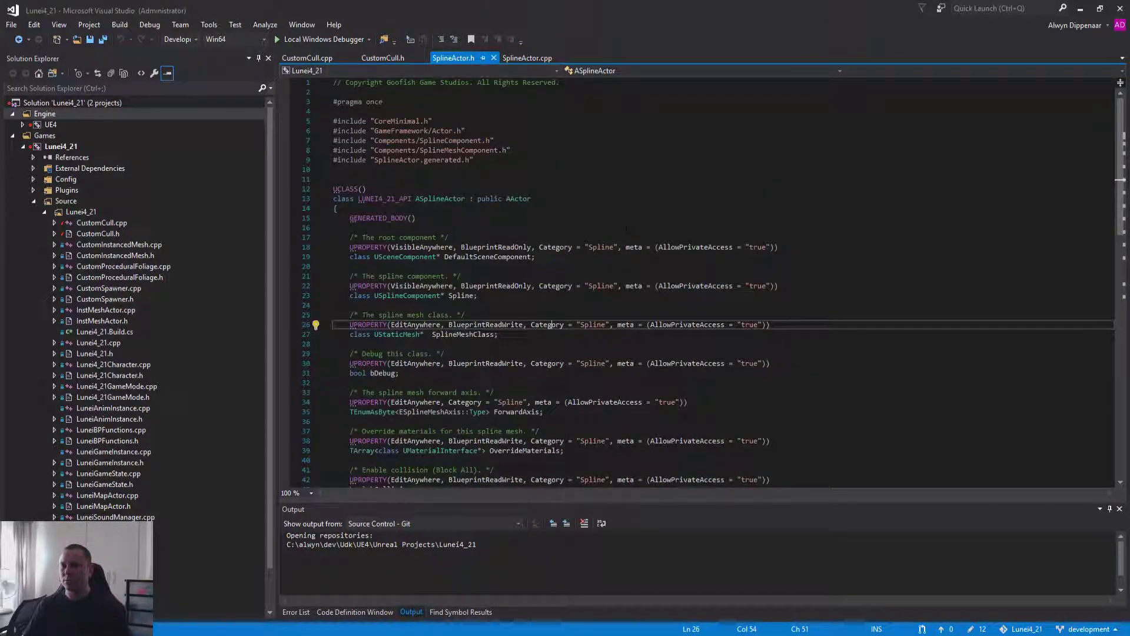
pyautogui.scroll(-3, 626, 228)
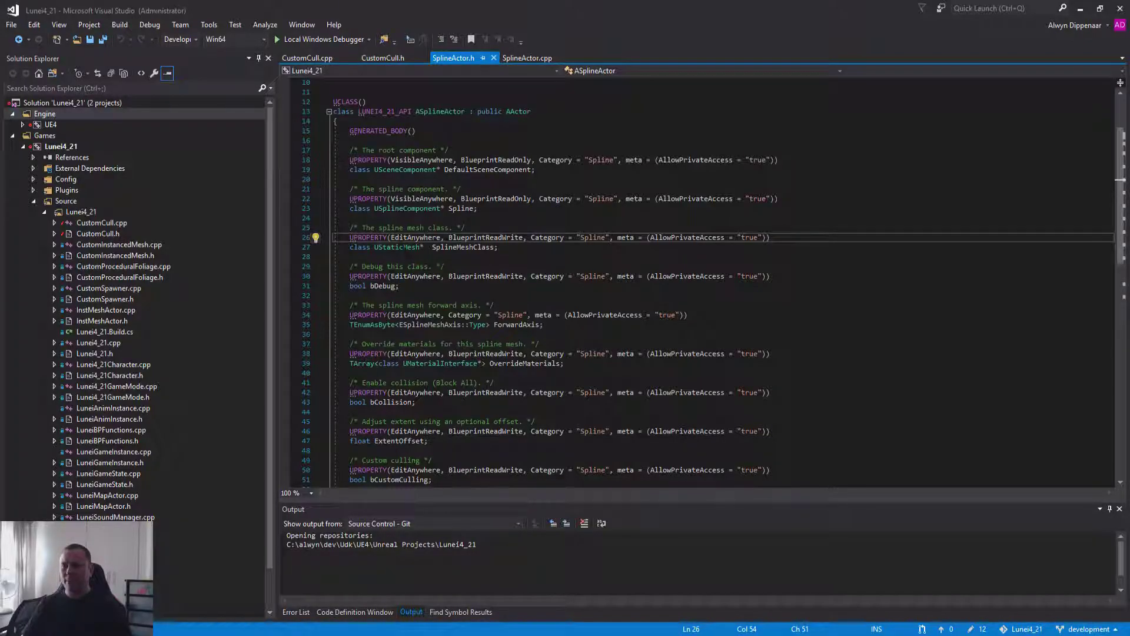
pyautogui.doubleClick(398, 247)
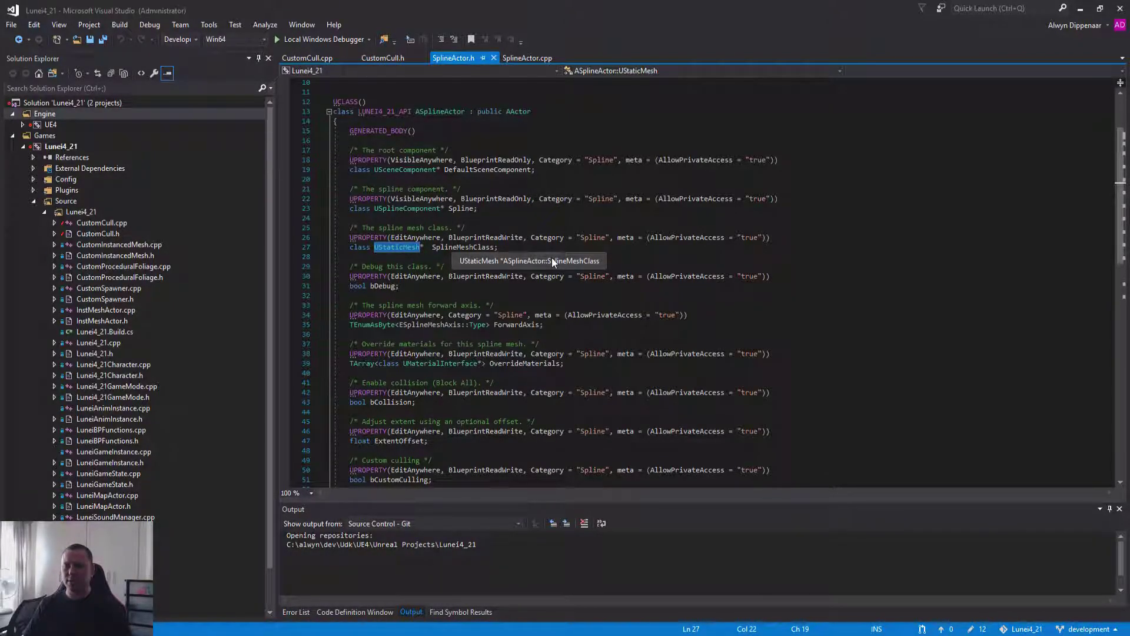
# - Examine the ForwardAxis, OverrideMaterials, bCollision, ExtentOffset and bCustomCulling properties, highlighting each declaration
pyautogui.scroll(-3, 552, 256)
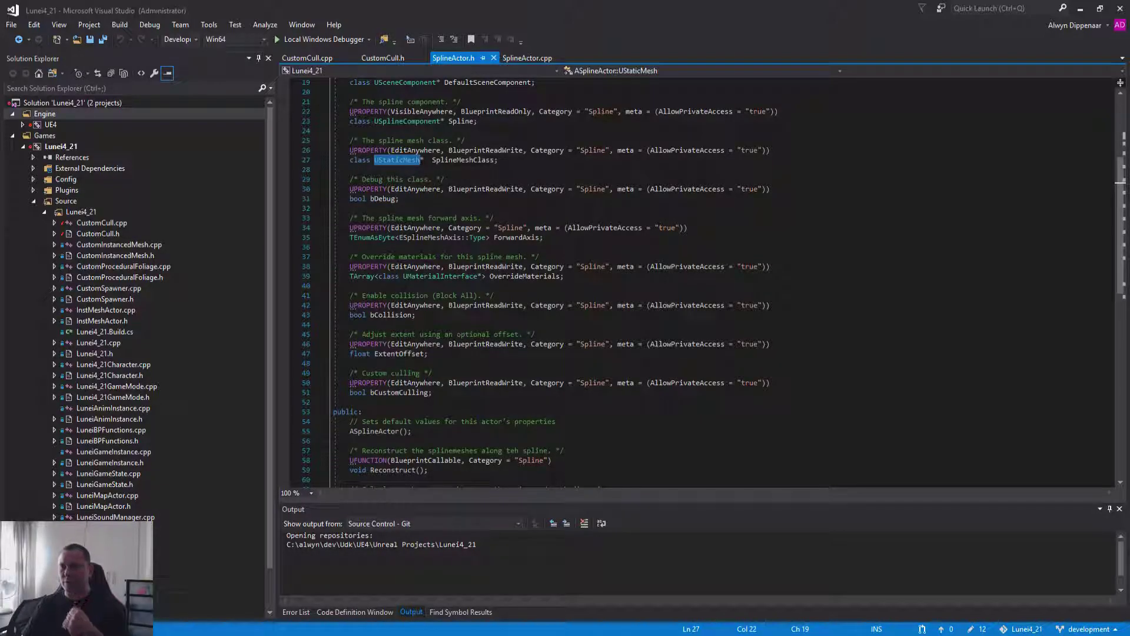
pyautogui.moveTo(349, 237); pyautogui.dragTo(553, 240)
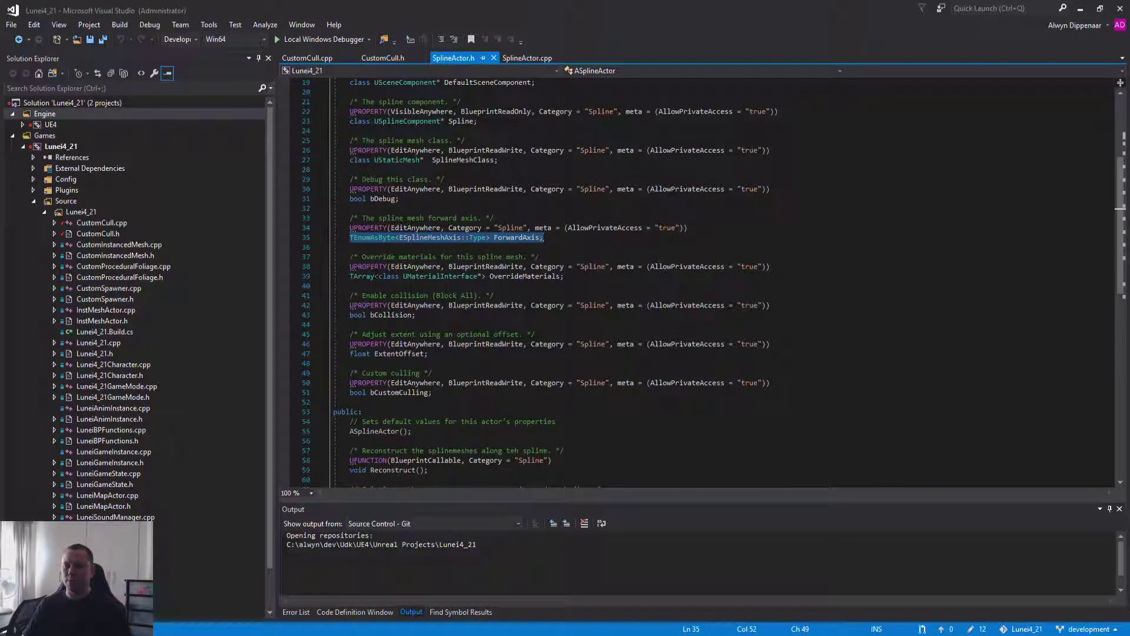
pyautogui.moveTo(349, 276); pyautogui.dragTo(564, 276)
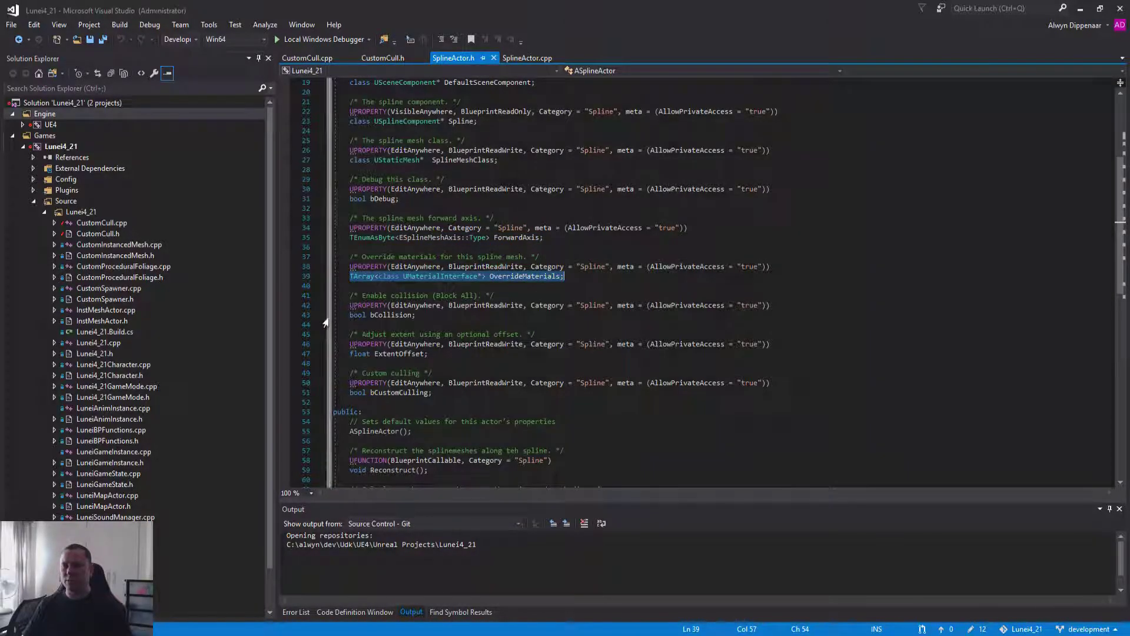
pyautogui.moveTo(349, 315); pyautogui.dragTo(415, 315)
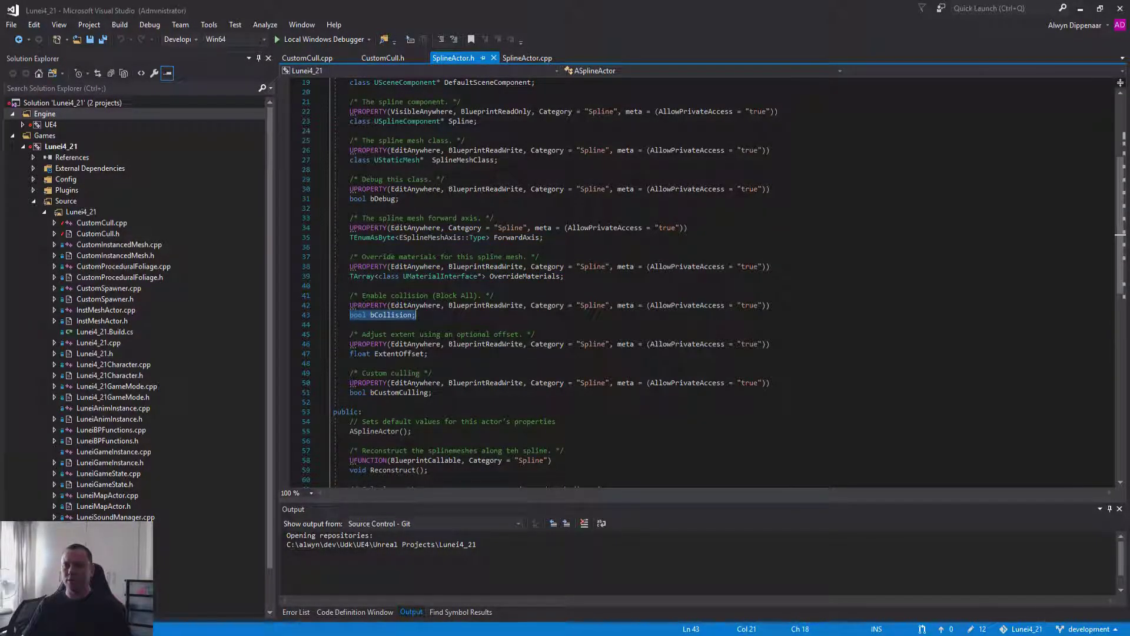
pyautogui.moveTo(349, 353); pyautogui.dragTo(428, 353)
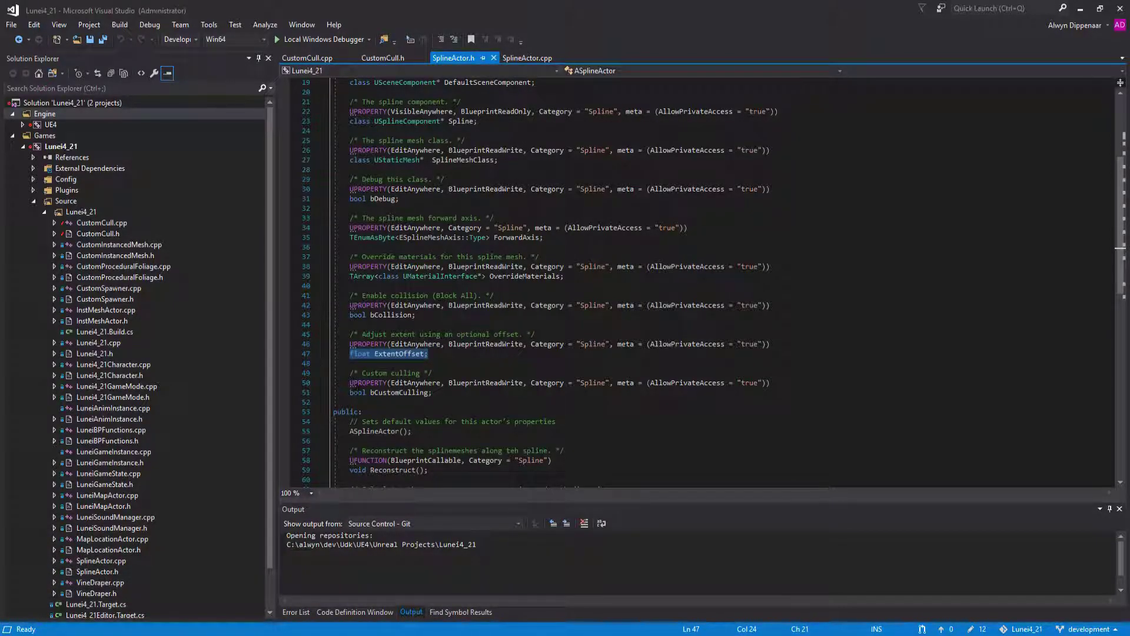
pyautogui.moveTo(350, 392); pyautogui.dragTo(432, 392)
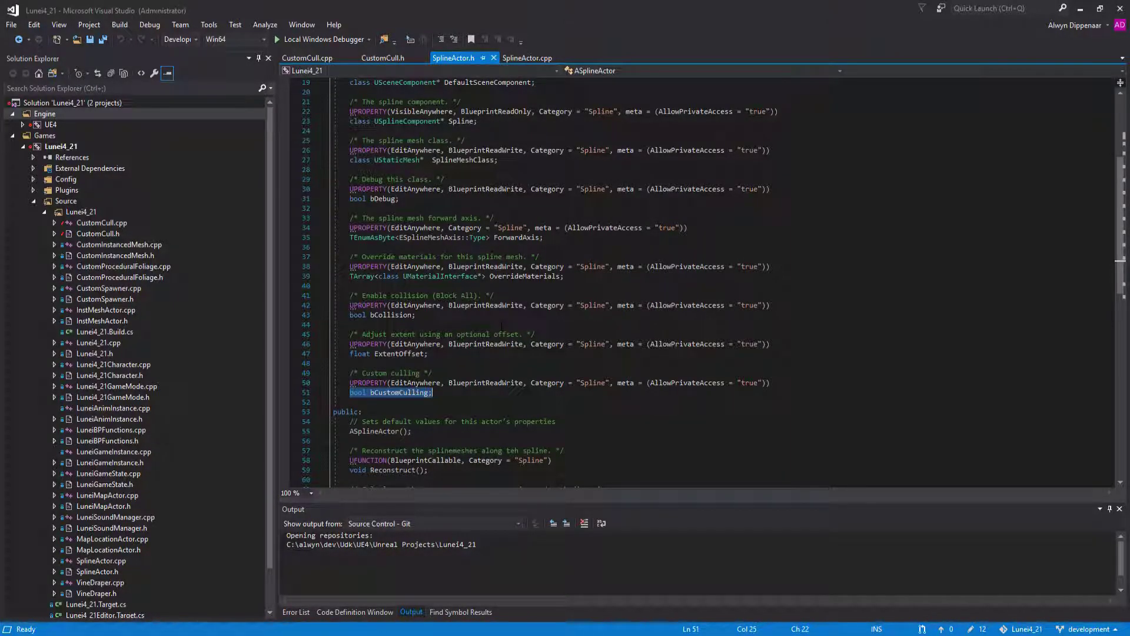
# - Review the Reconstruct, CalculateExtent, BeginPlay and Tick function declarations in SplineActor.h
pyautogui.scroll(-2, 501, 326)
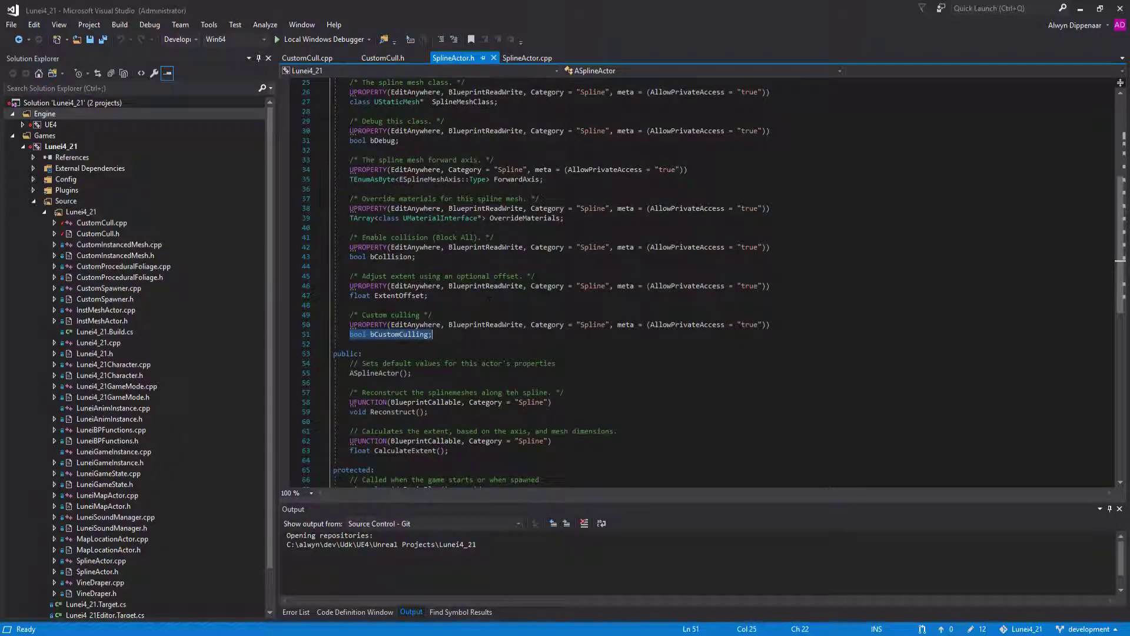
pyautogui.scroll(-2, 516, 314)
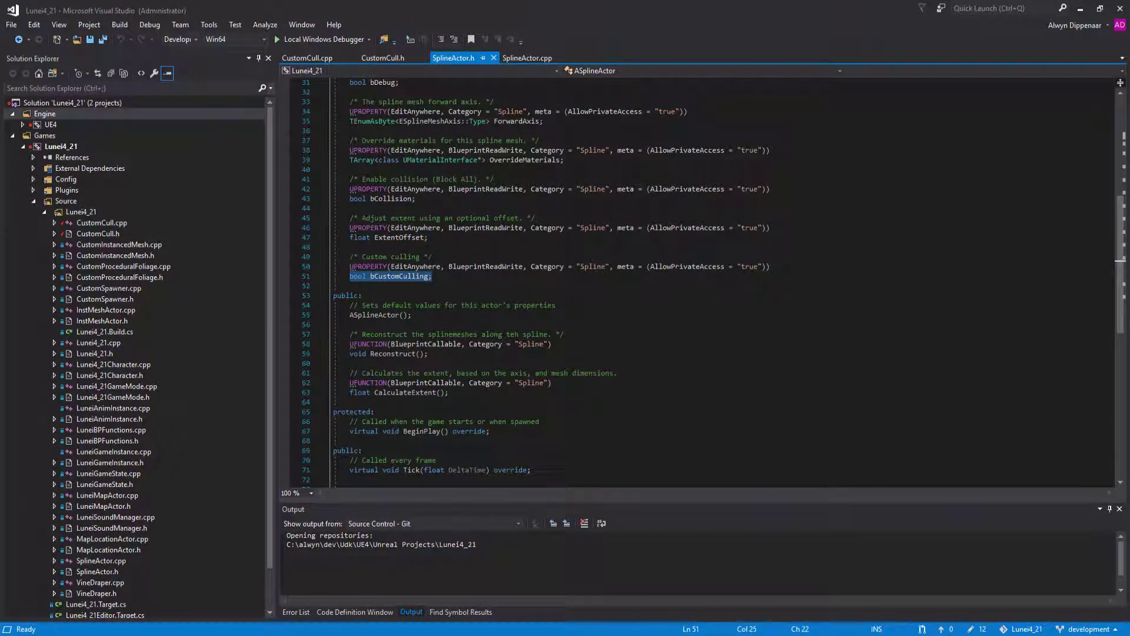
pyautogui.scroll(-3, 548, 275)
pyautogui.scroll(12, 547, 276)
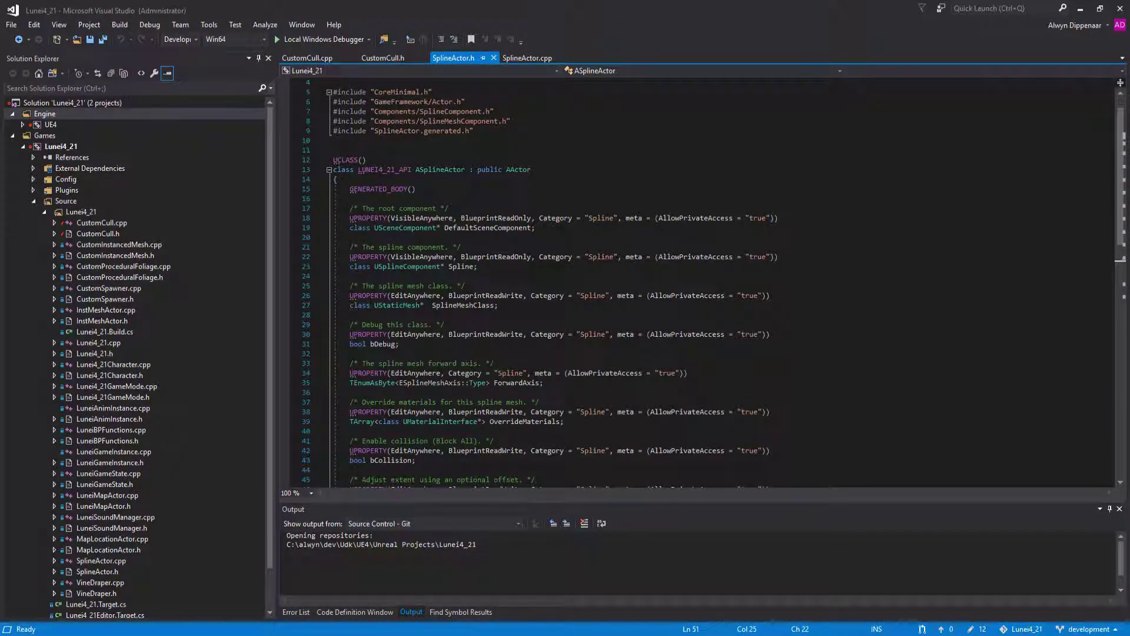
# - Show SplineActor.cpp and review the ASplineActor constructor defaults and the CalculateExtent function
pyautogui.click(531, 55)
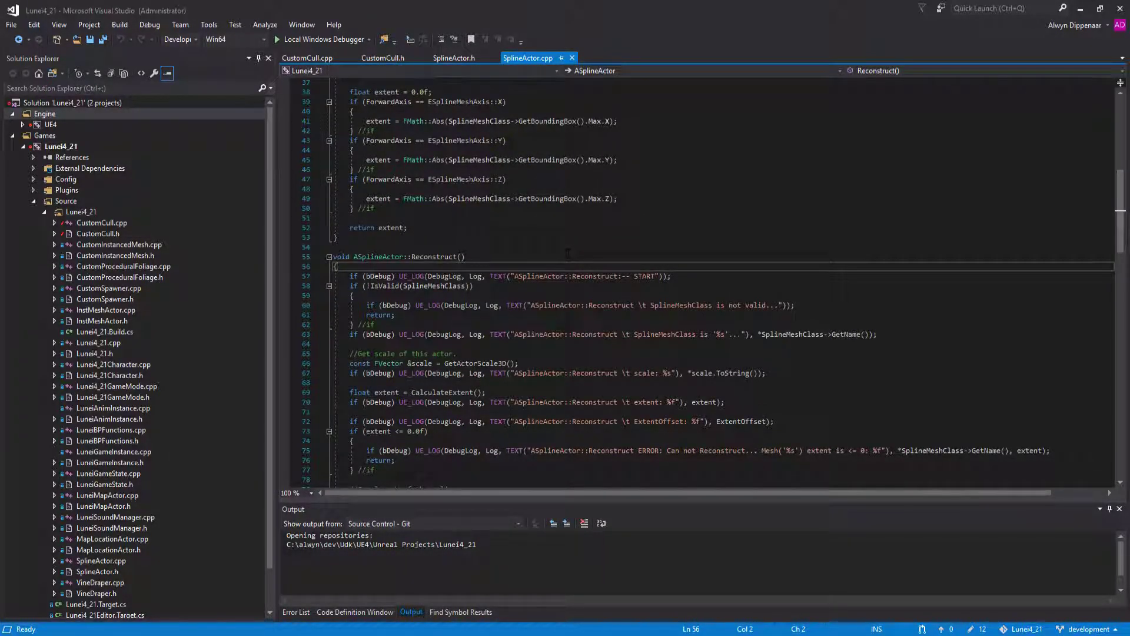
pyautogui.scroll(12, 566, 253)
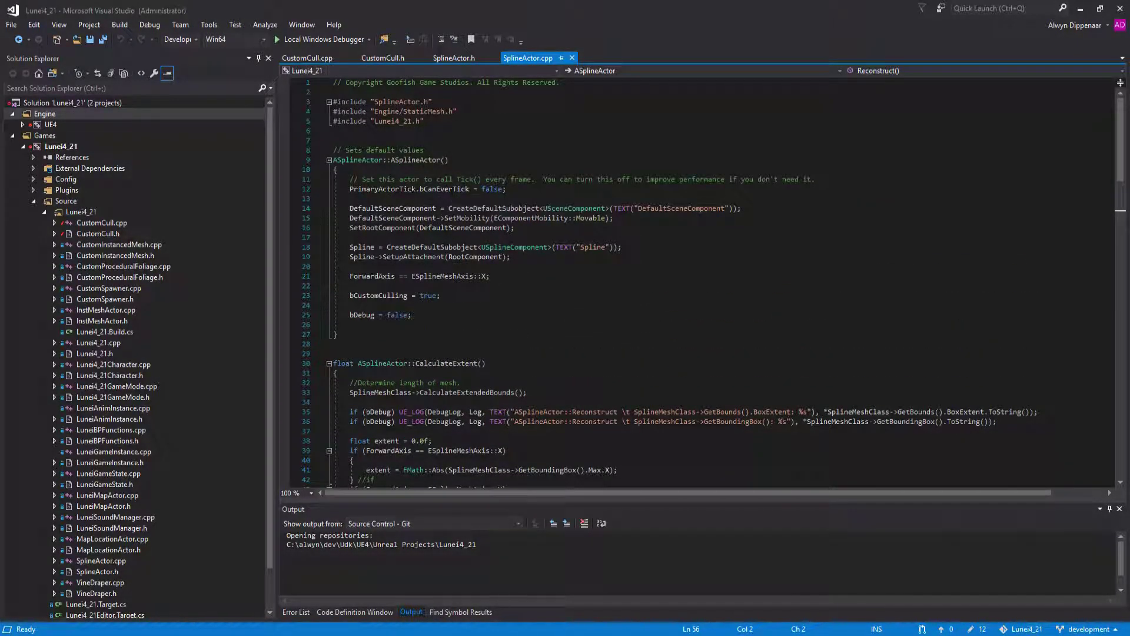
pyautogui.scroll(-2, 713, 281)
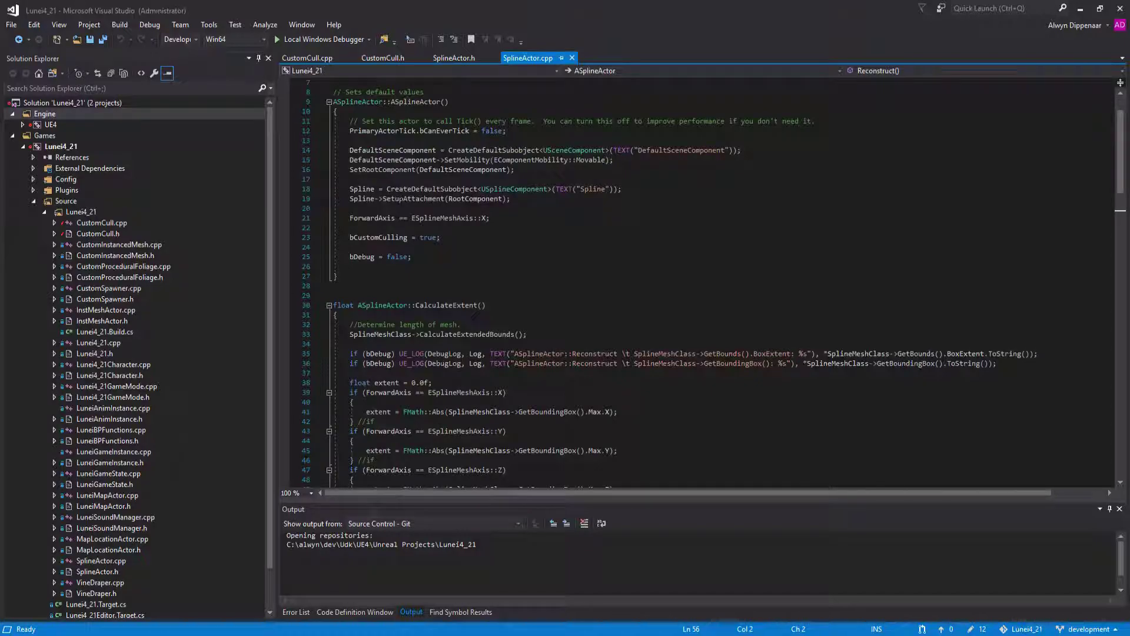
pyautogui.scroll(-1, 475, 314)
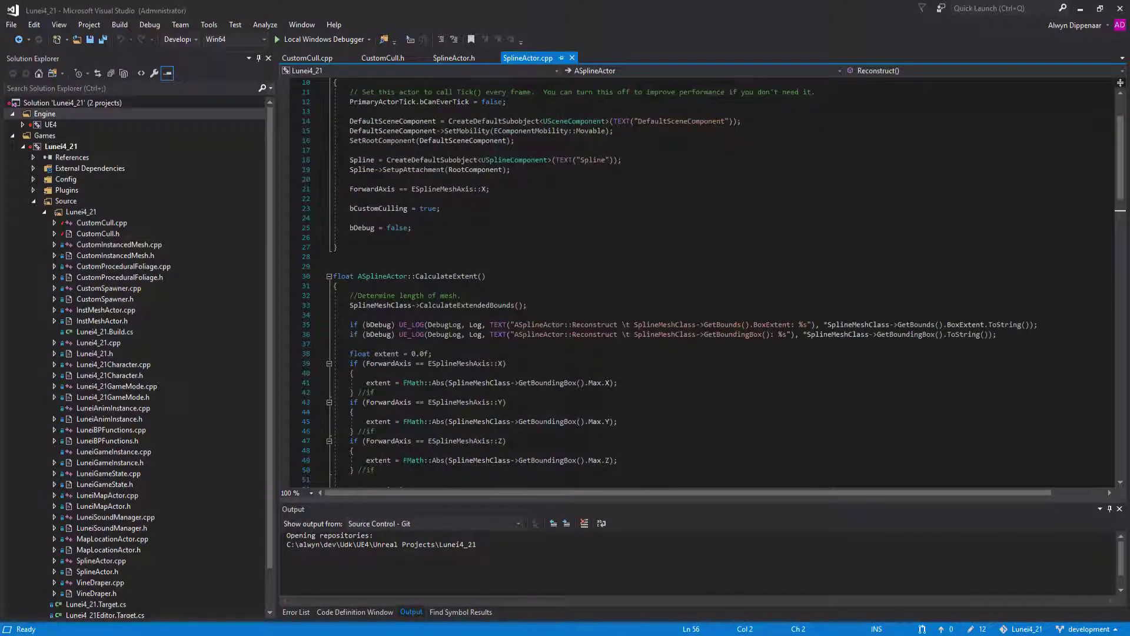
pyautogui.scroll(-3, 709, 283)
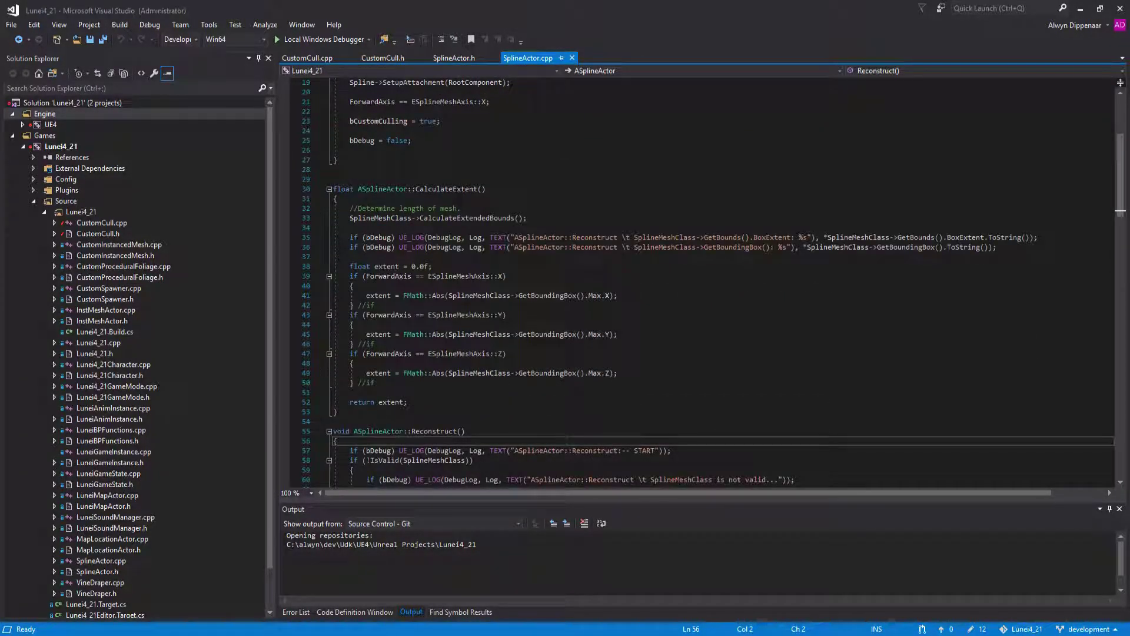
pyautogui.scroll(-5, 434, 294)
# - Highlight the Reconstruct function name and read through its implementation down to the end of the file
pyautogui.doubleClick(434, 285)
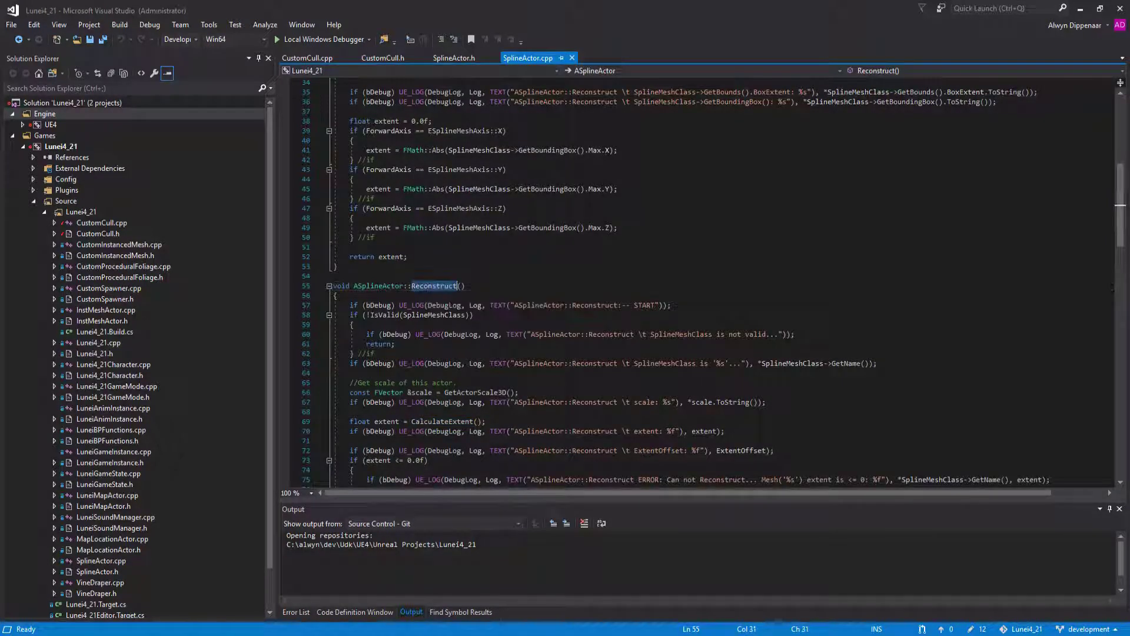
pyautogui.scroll(-4, 565, 295)
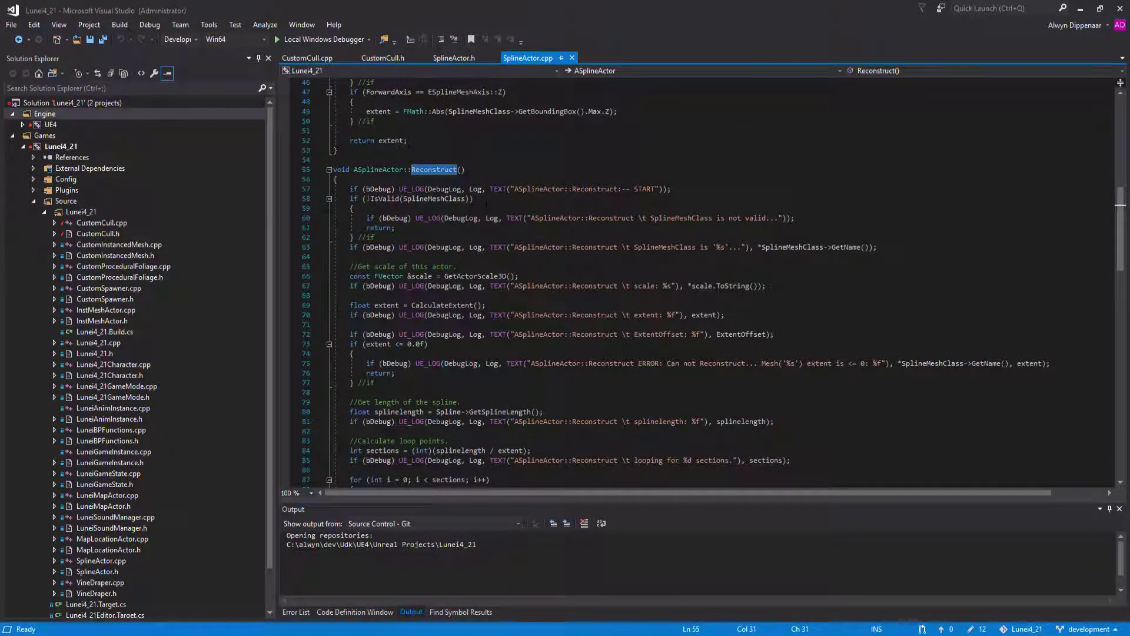
pyautogui.scroll(-15, 520, 259)
pyautogui.scroll(-8, 520, 259)
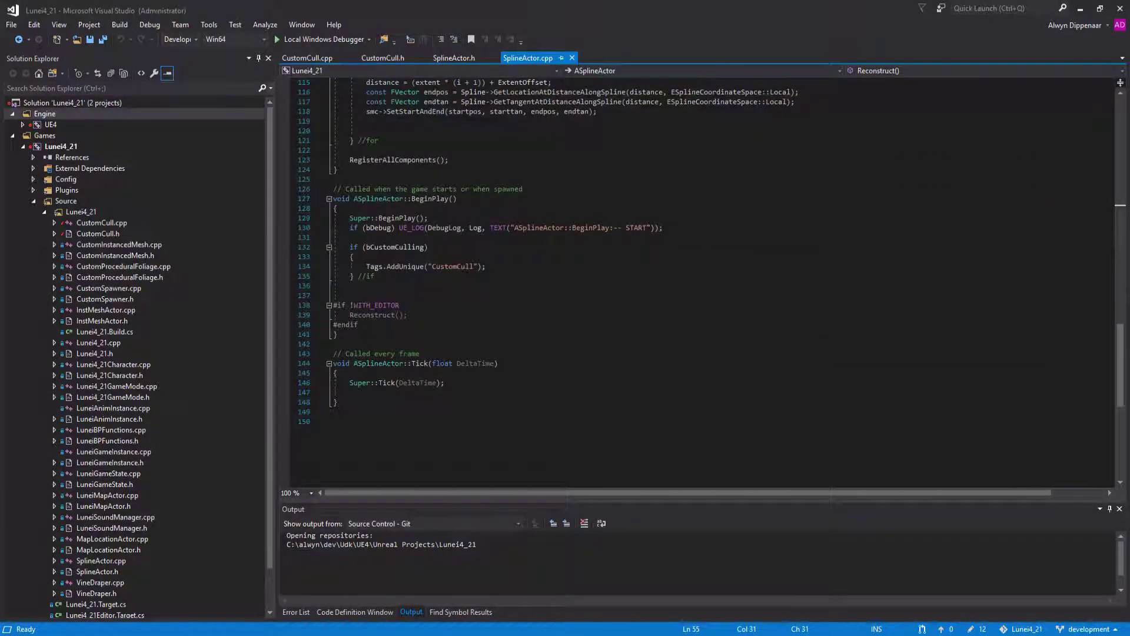
# - Highlight the !WITH_EDITOR Reconstruct block in BeginPlay, and review the code back up to the start of SplineActor.cpp
pyautogui.moveTo(338, 305); pyautogui.dragTo(358, 325)
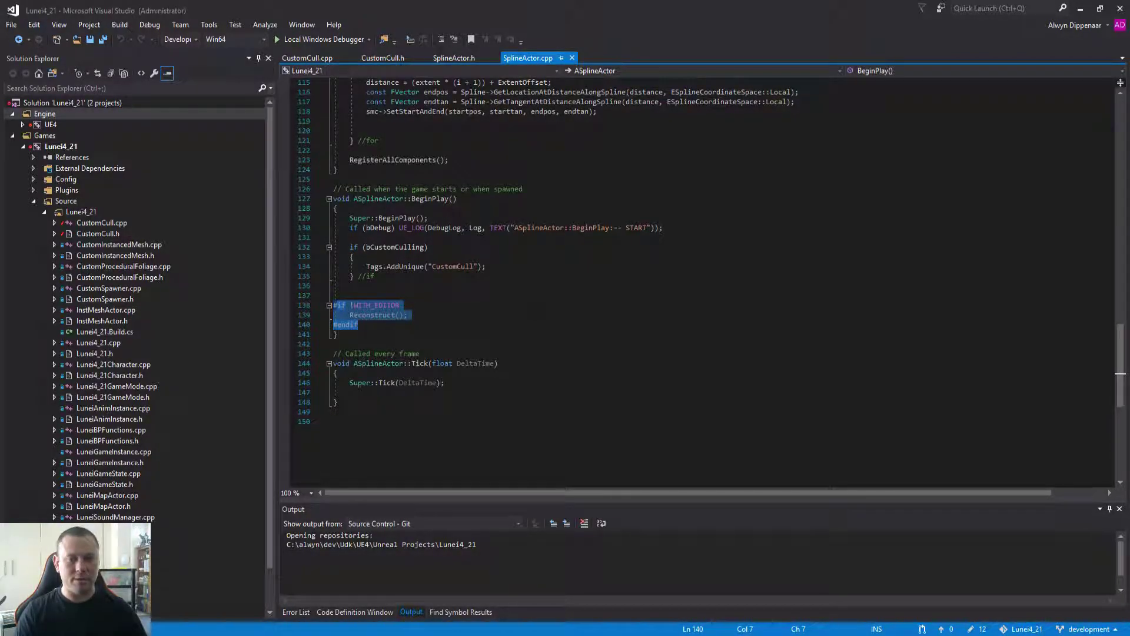
pyautogui.scroll(11, 707, 281)
pyautogui.scroll(12, 515, 256)
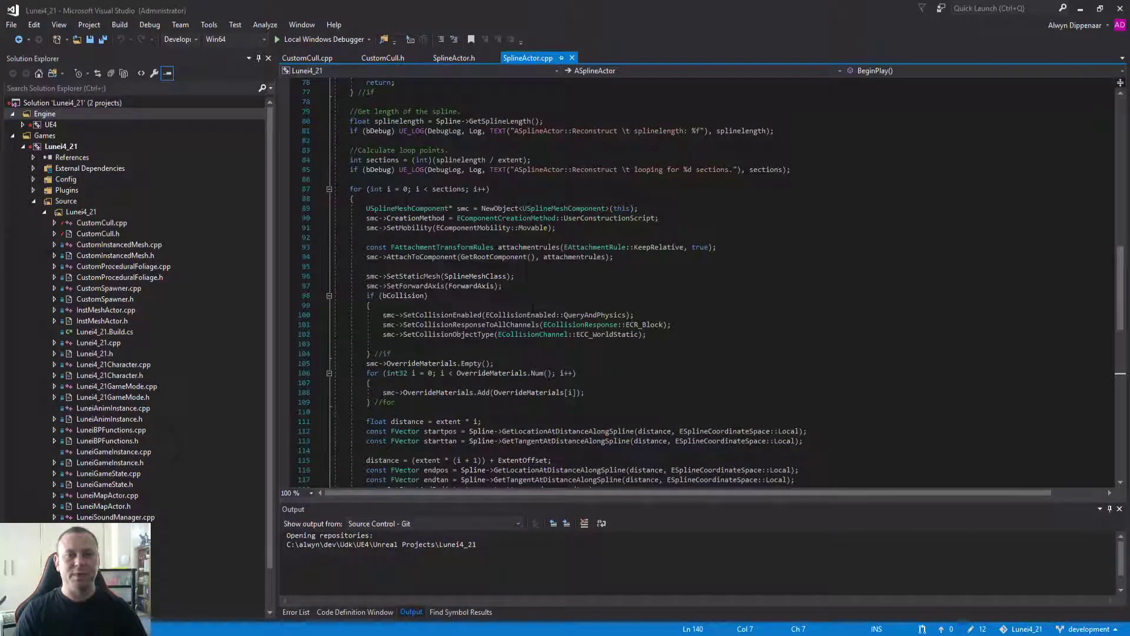
pyautogui.scroll(15, 515, 256)
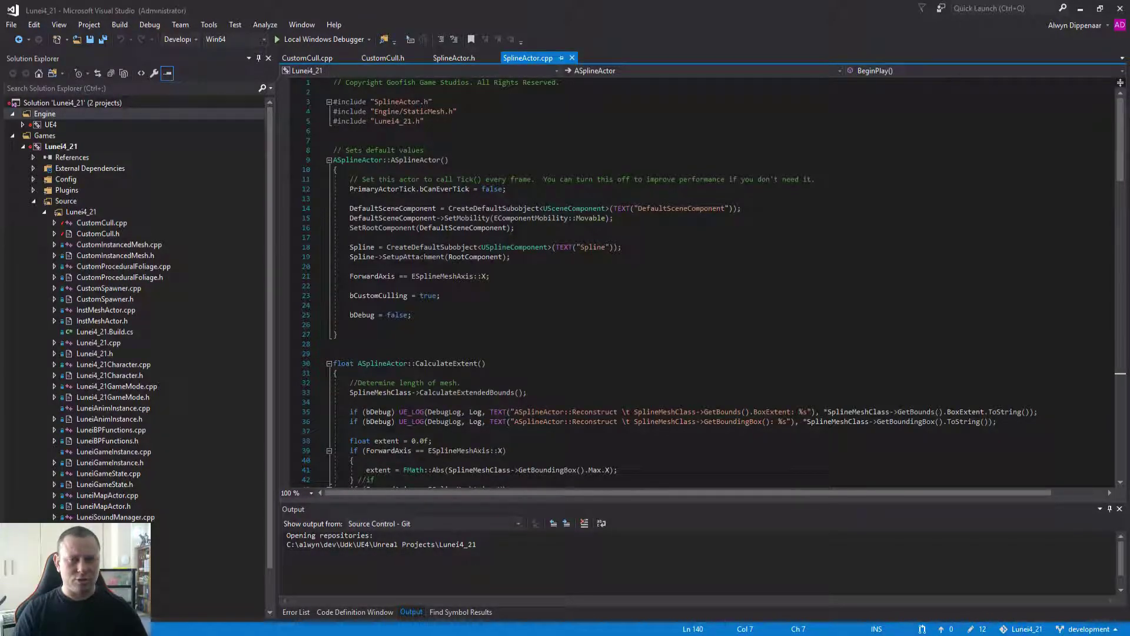
# - Find the Reconstruct function in SplineActor.cpp, highlight its name, and point out the GetActorScale3D call
pyautogui.scroll(-9, 417, 278)
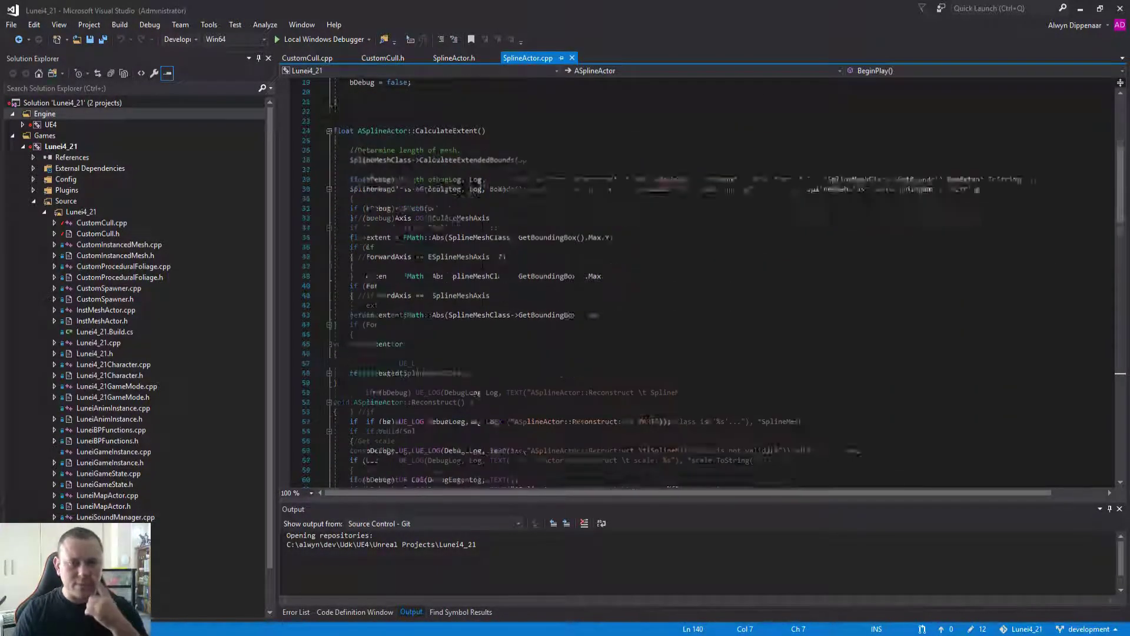
pyautogui.scroll(-3, 479, 283)
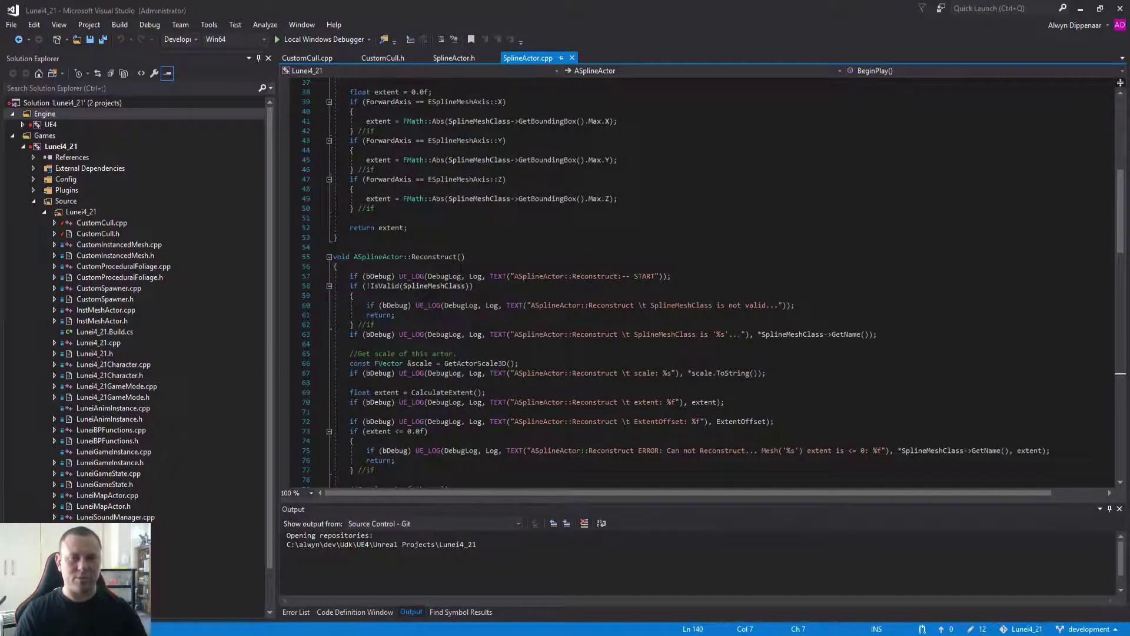
pyautogui.scroll(-4, 461, 267)
pyautogui.scroll(3, 451, 229)
pyautogui.doubleClick(433, 228)
pyautogui.scroll(-3, 434, 227)
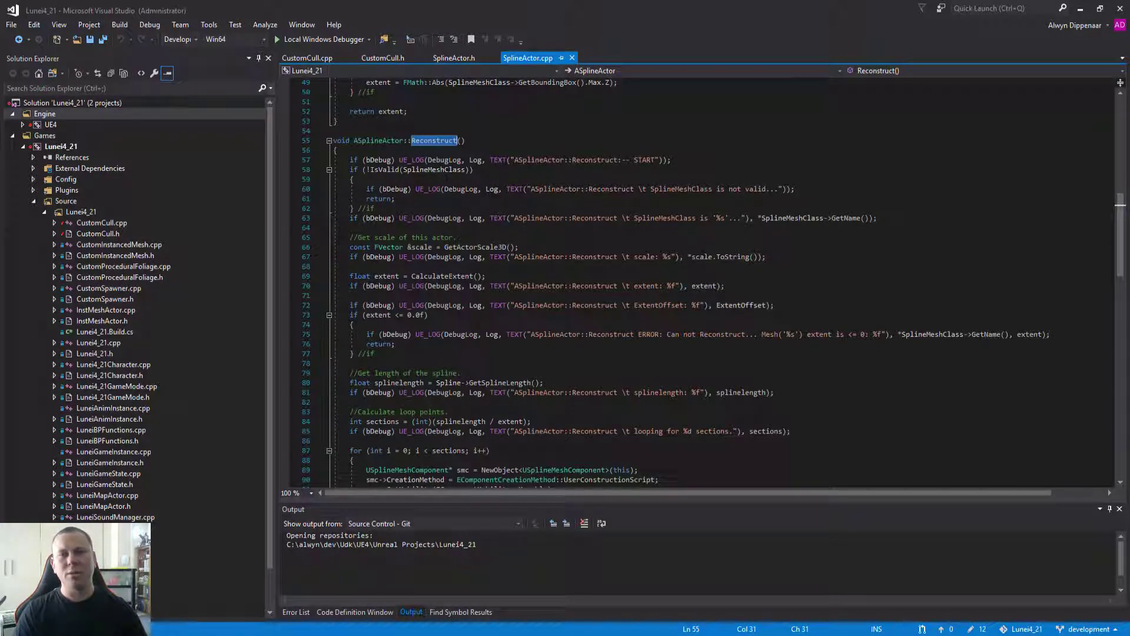
pyautogui.scroll(-3, 695, 283)
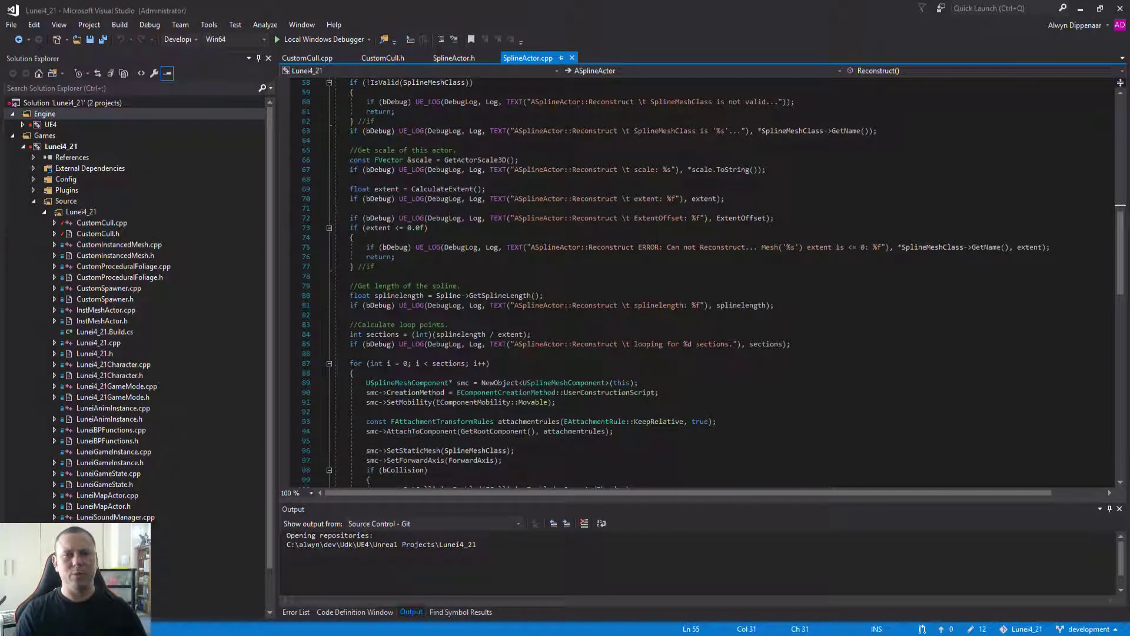
pyautogui.click(469, 159)
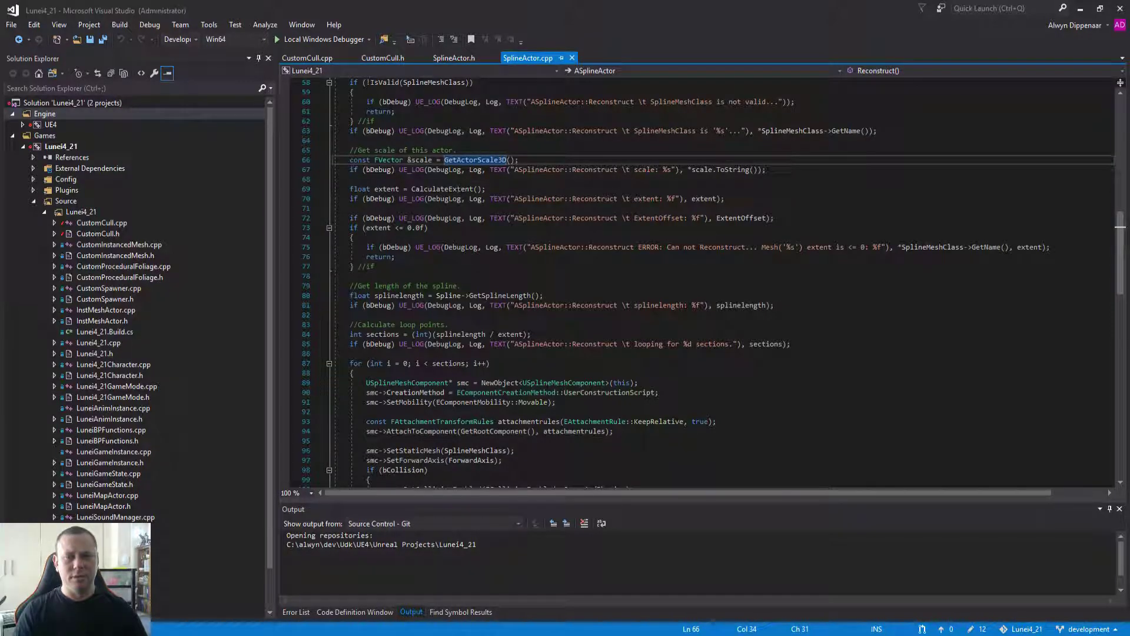
# - Go to the definition of CalculateExtent from its call in Reconstruct and highlight GetBoundingBox in the X-axis branch
pyautogui.click(440, 188)
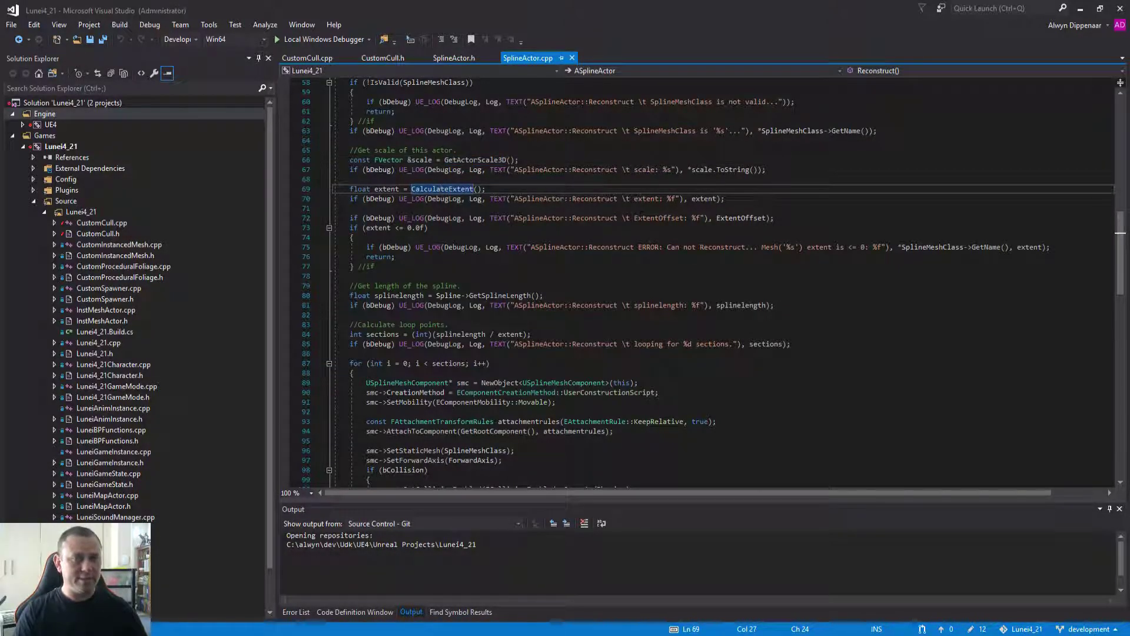
pyautogui.press('F12')
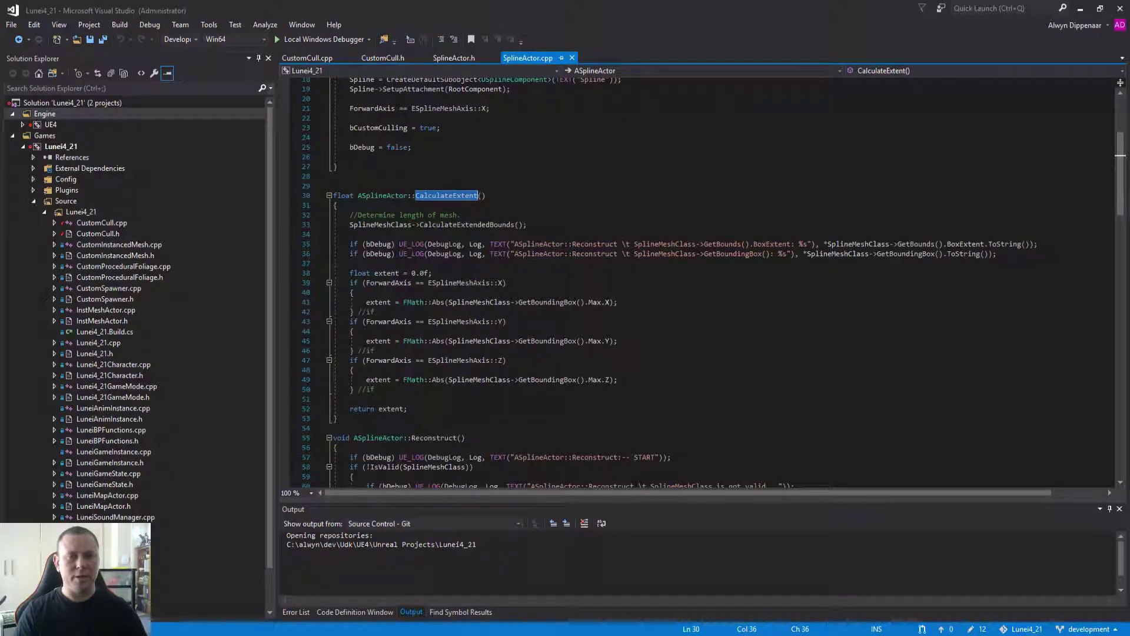
pyautogui.scroll(-3, 694, 282)
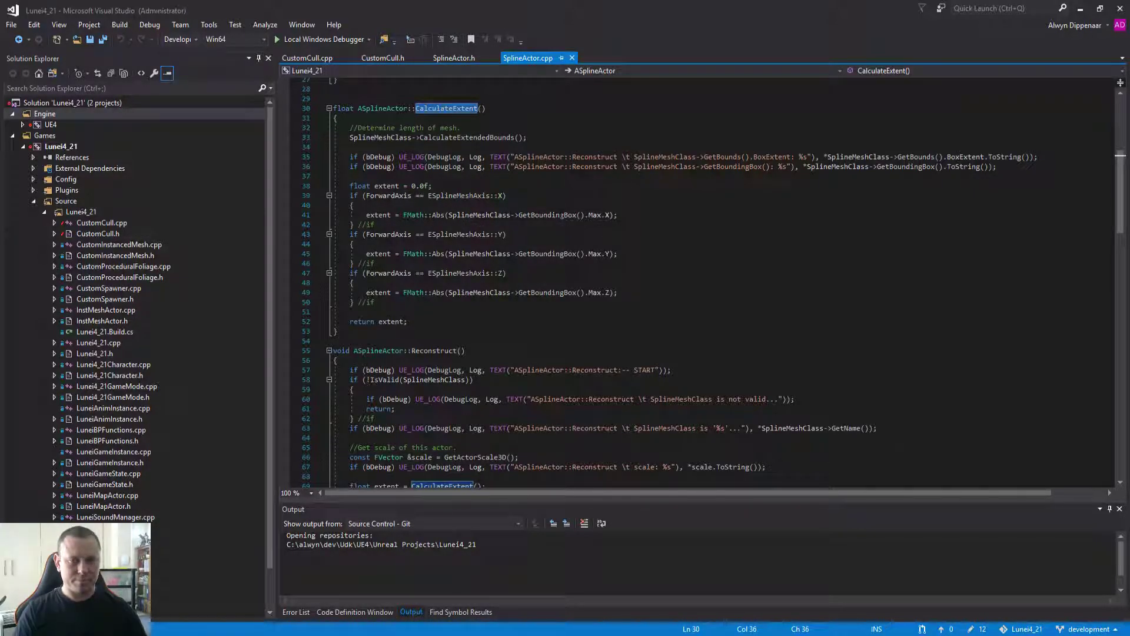
pyautogui.doubleClick(560, 216)
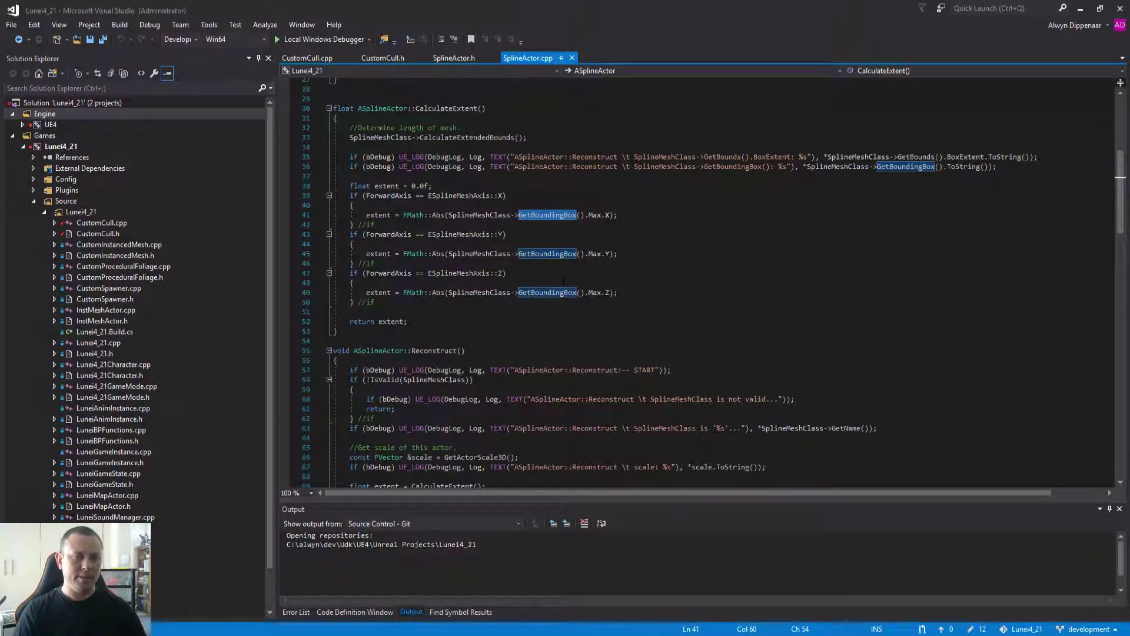
# - Review how Reconstruct calculates its loop points, highlighting sections, splinelength and extent in the division on line 84
pyautogui.scroll(-12, 694, 283)
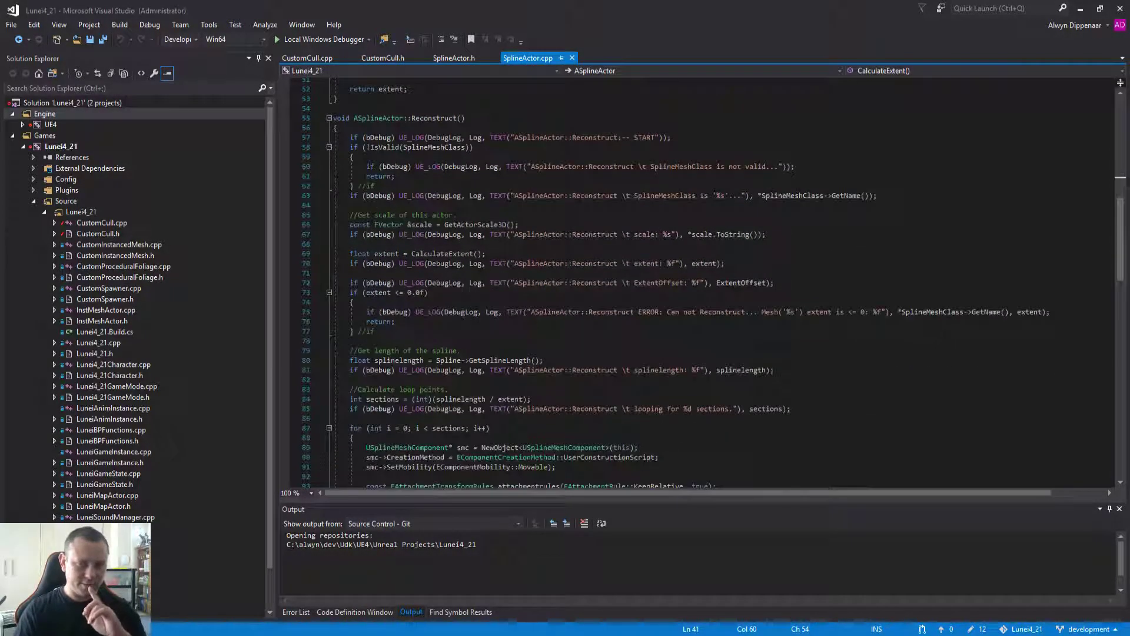
pyautogui.scroll(-3, 694, 282)
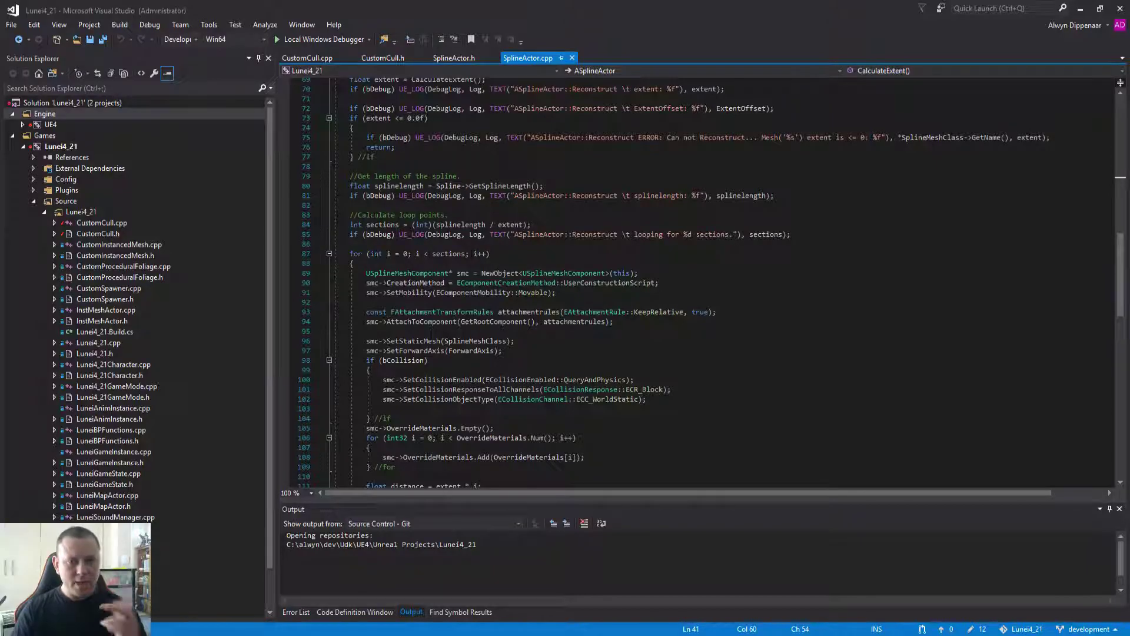
pyautogui.doubleClick(388, 225)
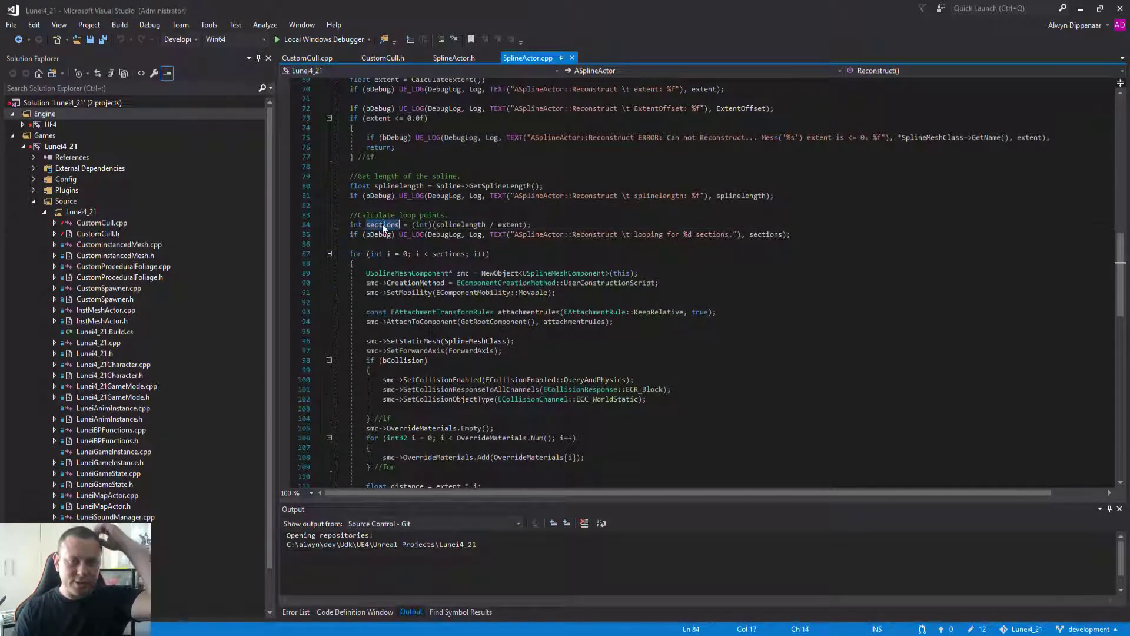
pyautogui.click(486, 225)
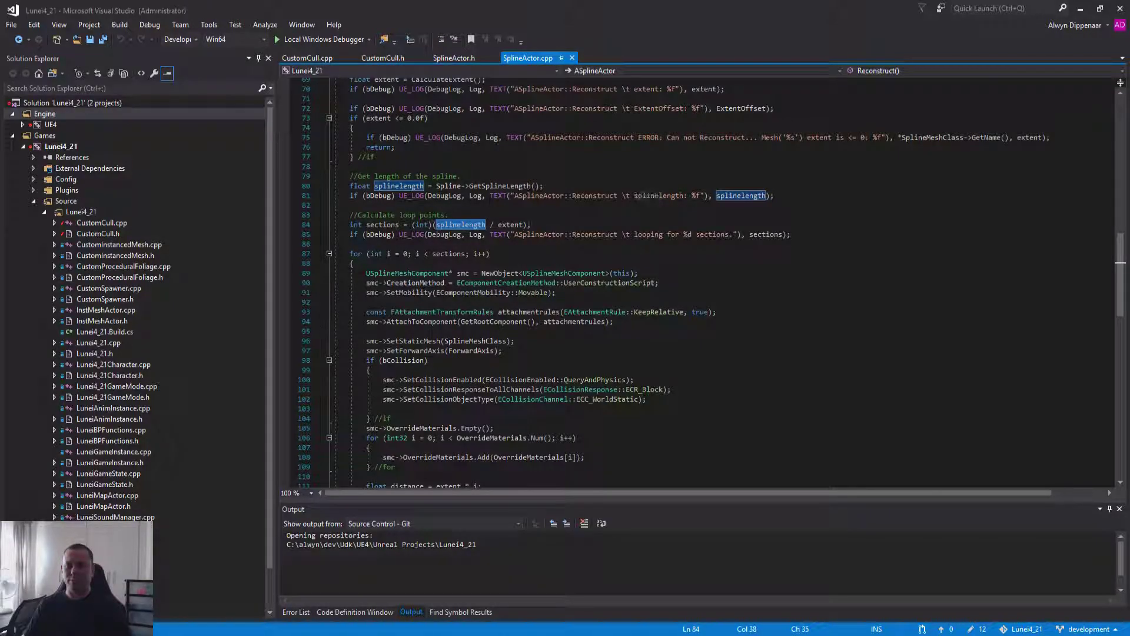
pyautogui.scroll(4, 607, 207)
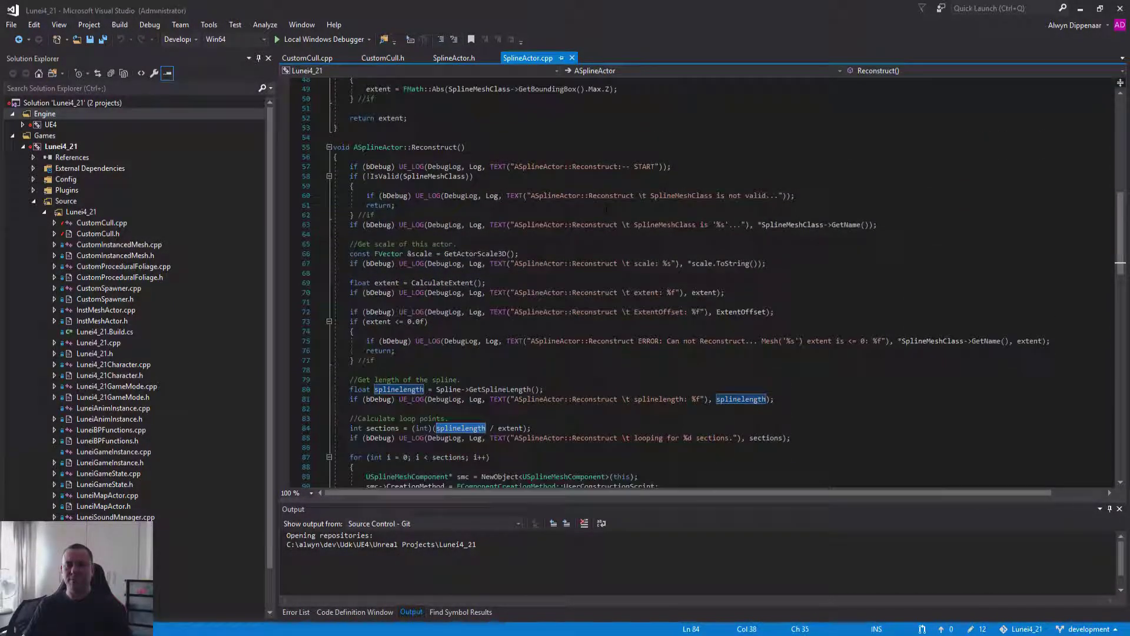
pyautogui.scroll(-1, 606, 207)
pyautogui.scroll(-3, 606, 208)
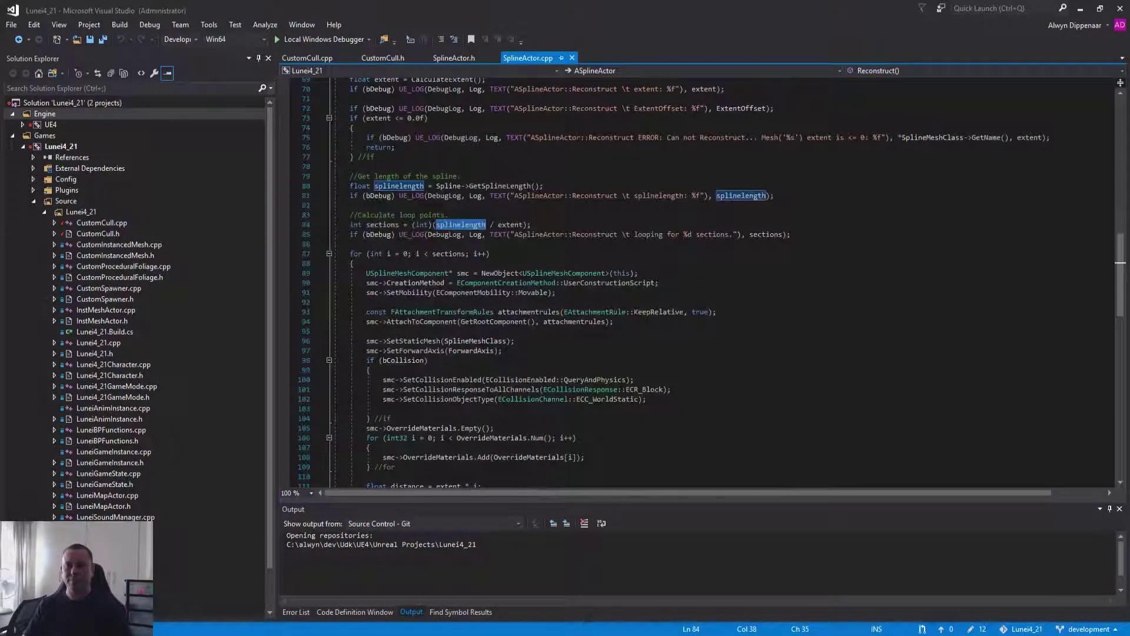
pyautogui.doubleClick(510, 225)
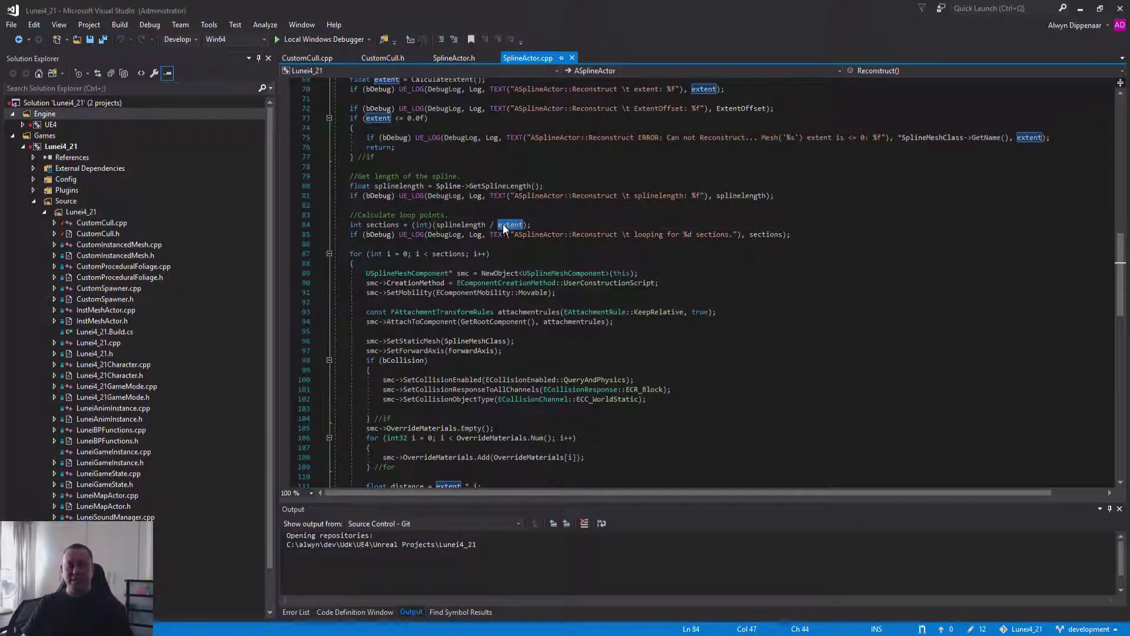
pyautogui.doubleClick(379, 224)
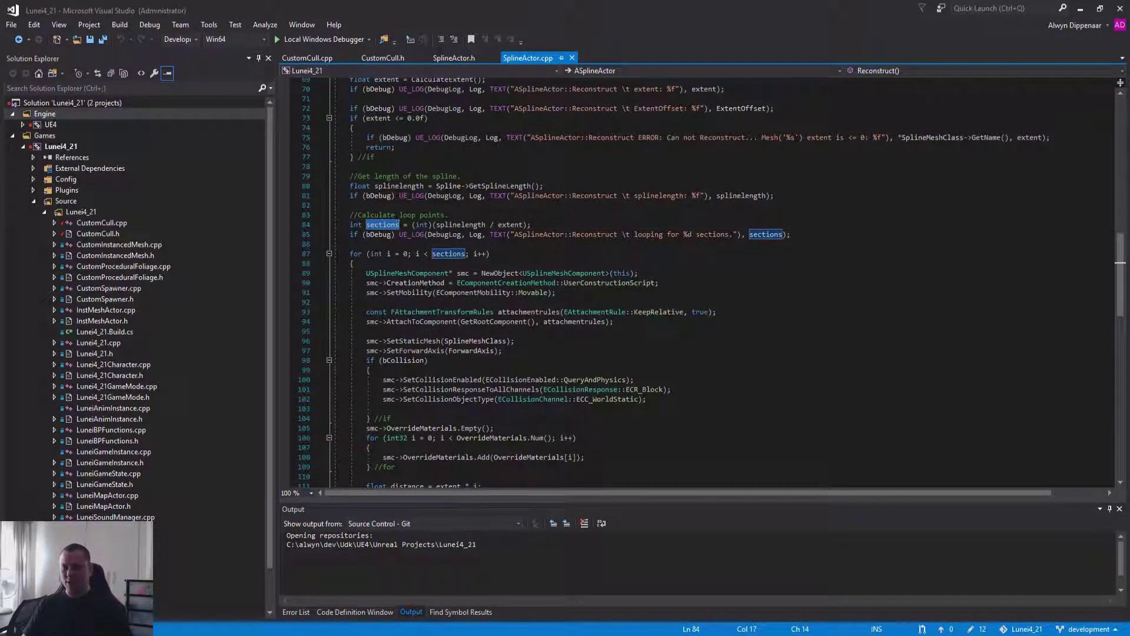
# - Review the spline mesh component setup in the sections loop, highlighting the NewObject, AttachToComponent, SetStaticMesh and SetForwardAxis lines
pyautogui.scroll(-2, 420, 229)
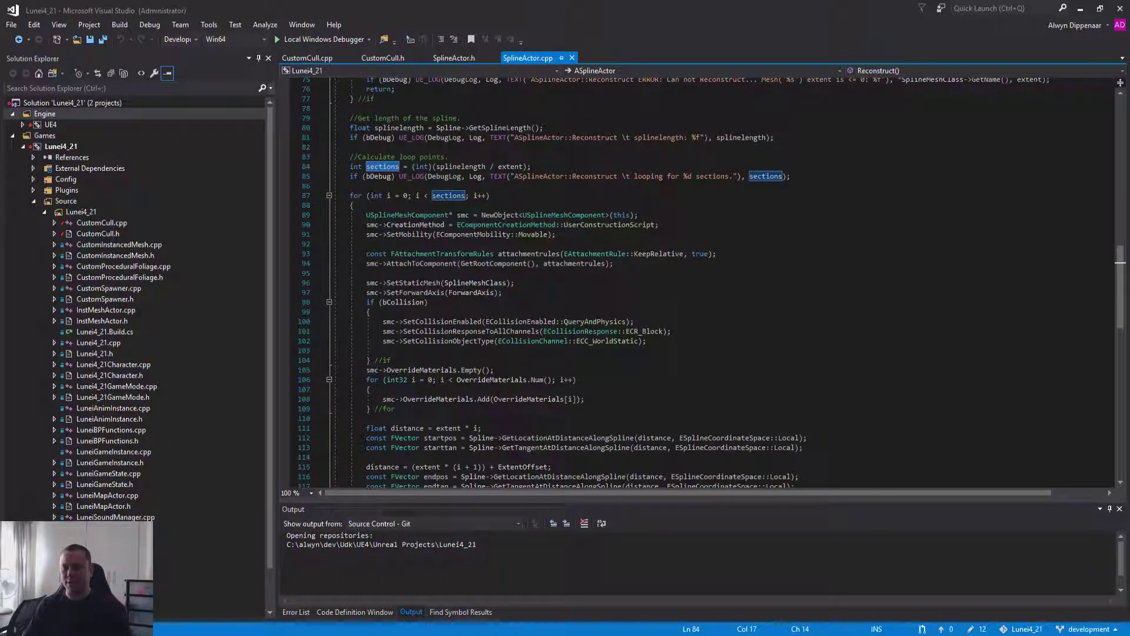
pyautogui.moveTo(366, 215); pyautogui.dragTo(638, 215)
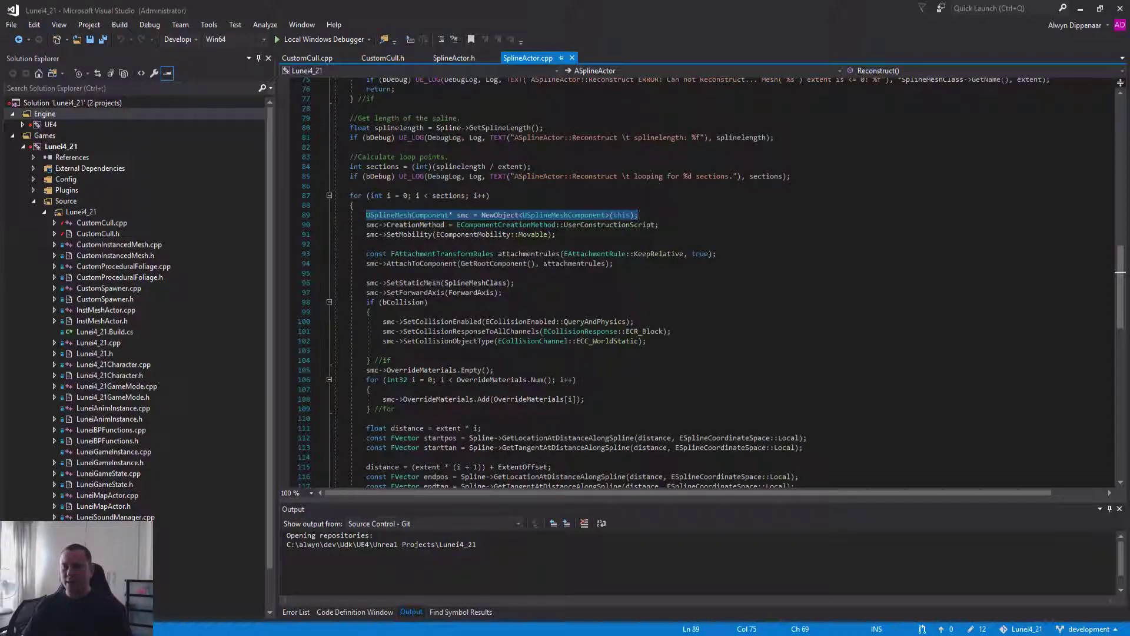
pyautogui.scroll(-2, 497, 265)
pyautogui.click(418, 205)
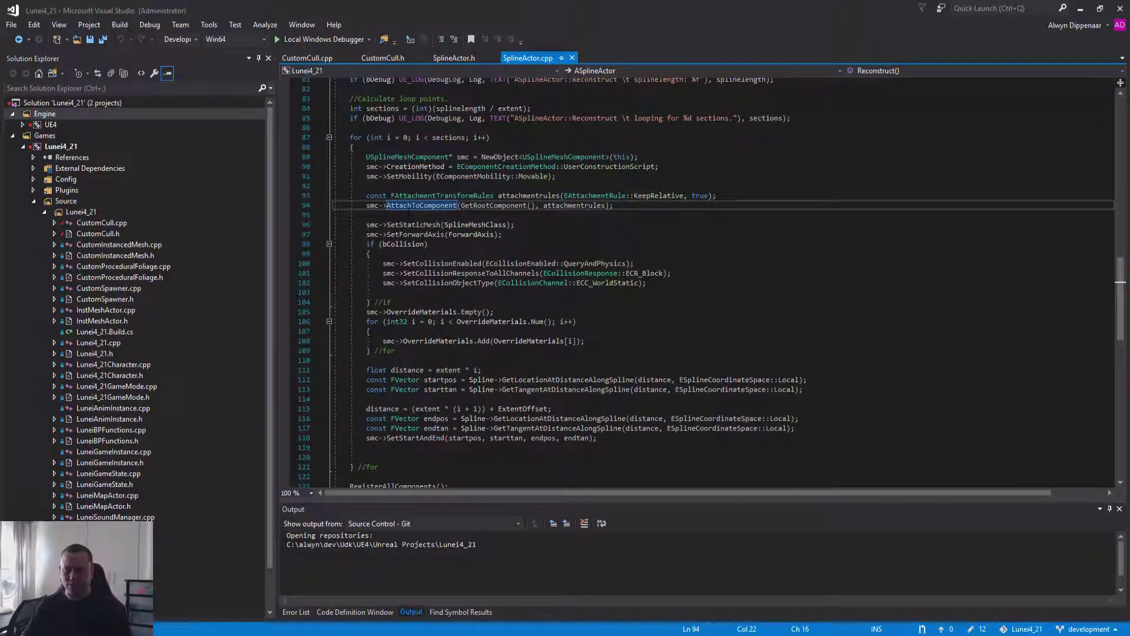
pyautogui.moveTo(366, 224); pyautogui.dragTo(502, 234)
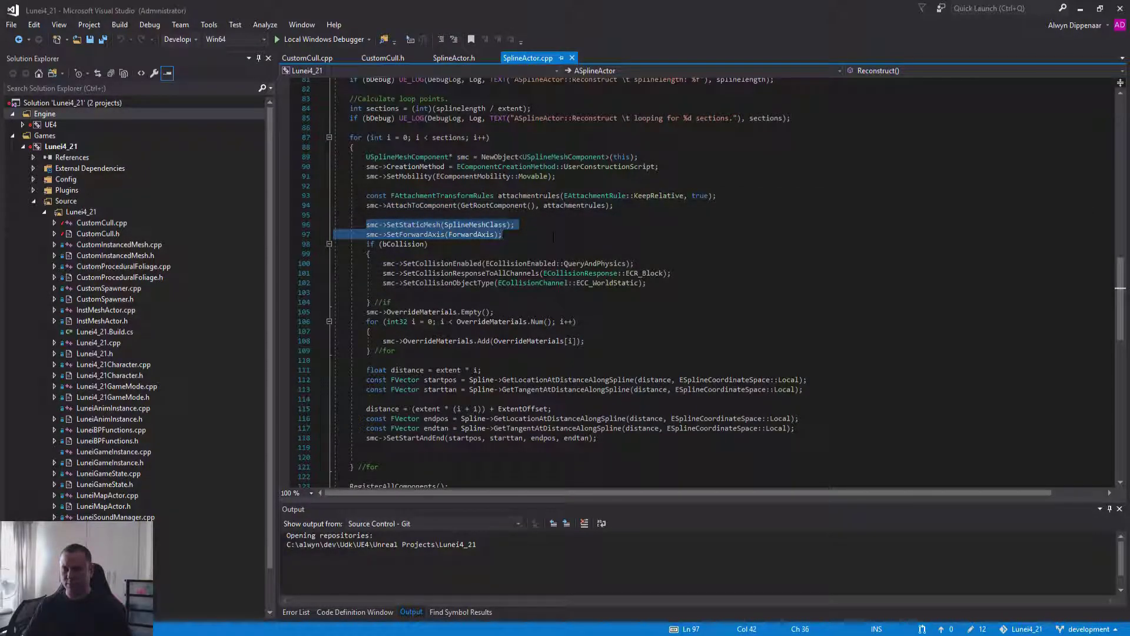
pyautogui.click(423, 234)
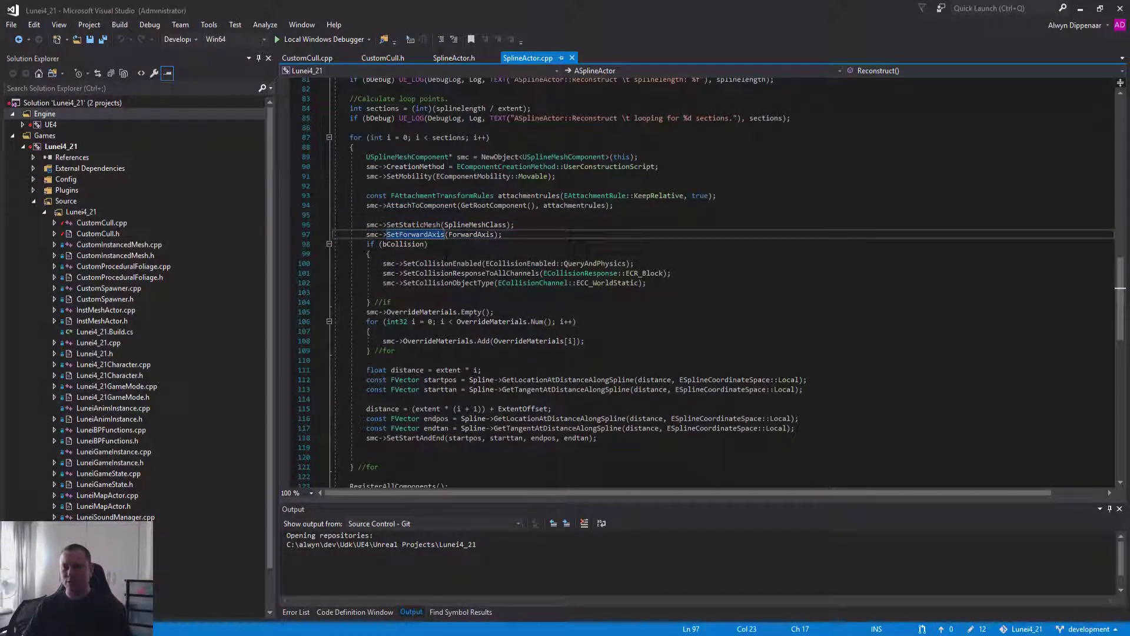
# - Examine the bCollision block, highlighting QueryAndPhysics, the ECR_Block response and the ECC_WorldStatic object type, and select the whole block
pyautogui.moveTo(366, 244); pyautogui.dragTo(391, 302)
pyautogui.click(572, 263)
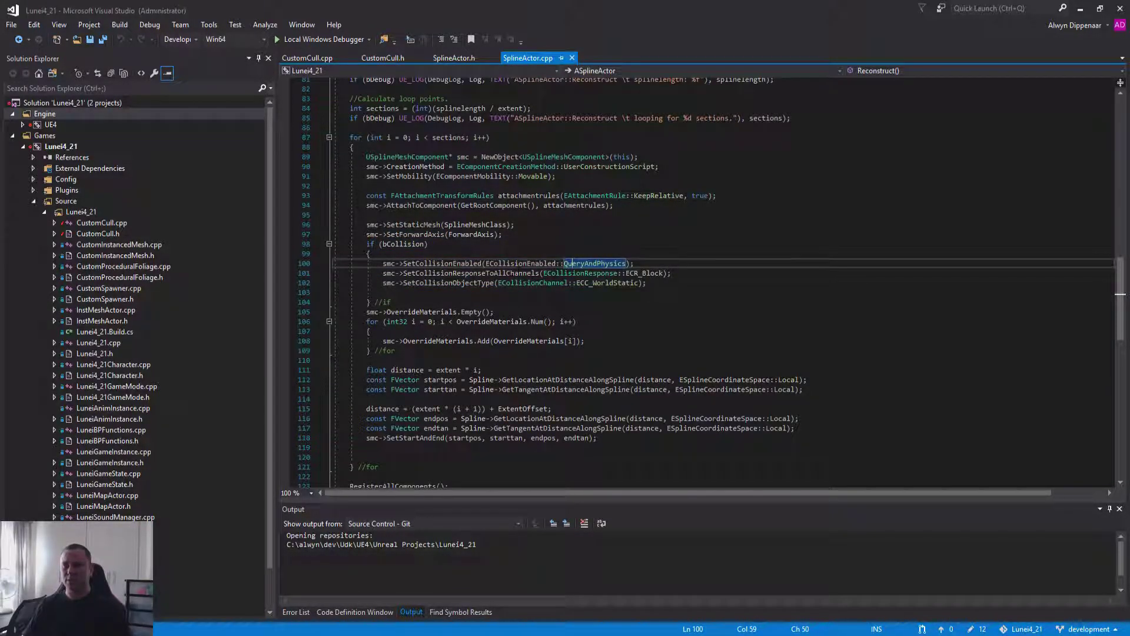
pyautogui.moveTo(509, 272); pyautogui.dragTo(672, 273)
pyautogui.moveTo(469, 283); pyautogui.dragTo(647, 282)
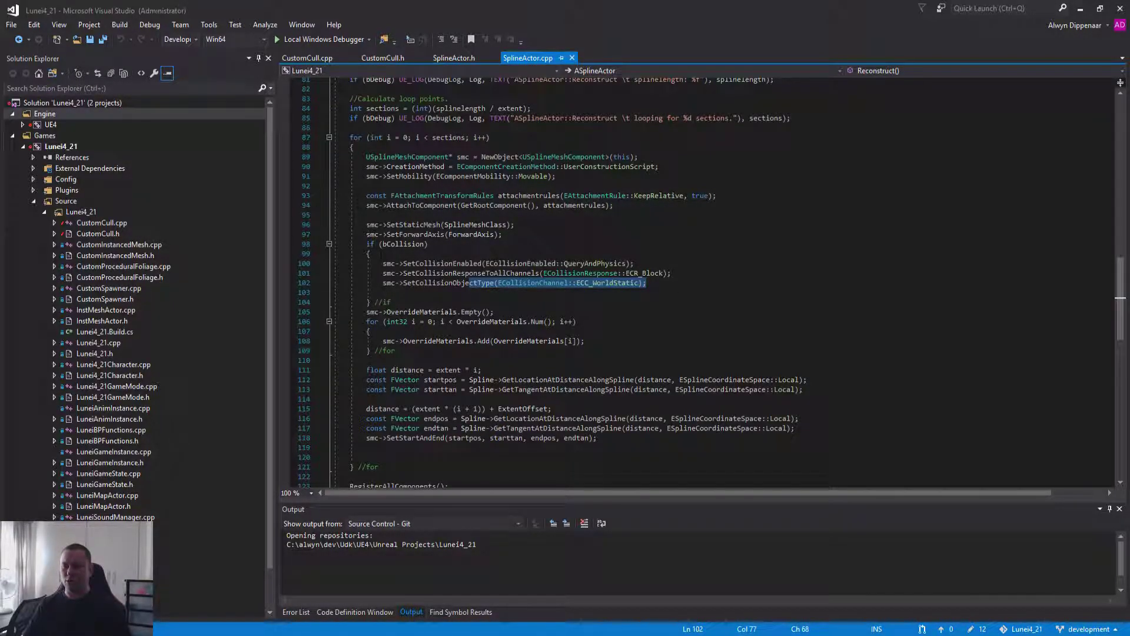
pyautogui.moveTo(367, 244); pyautogui.dragTo(391, 302)
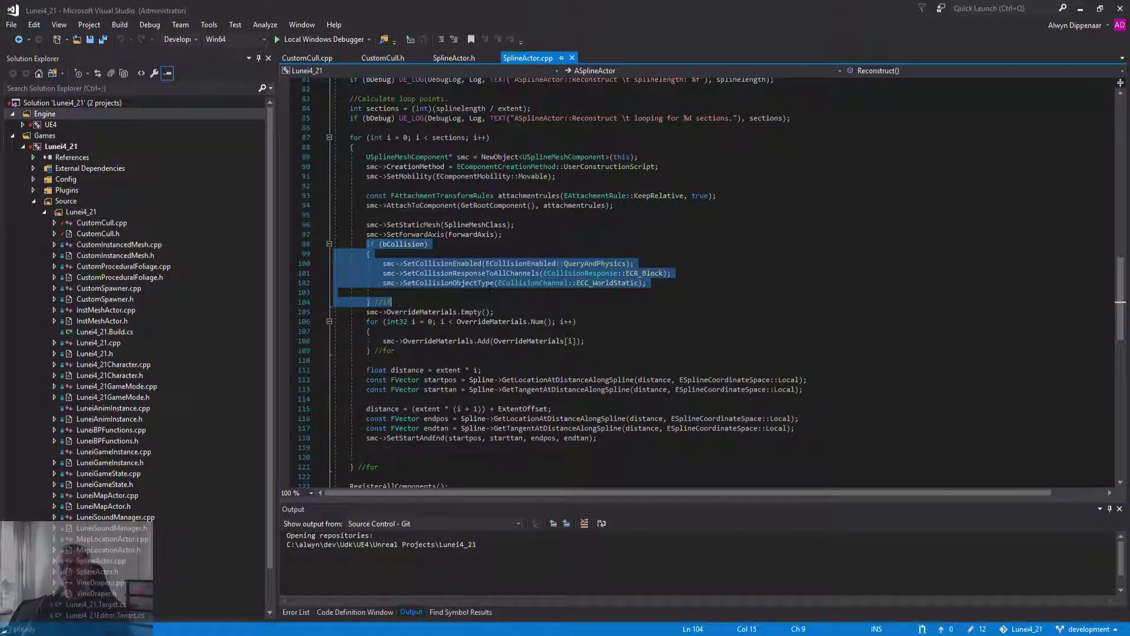
# - Highlight the code that empties OverrideMaterials and refills it in a for loop, and point out OverrideMaterials in the Add line
pyautogui.scroll(-2, 511, 290)
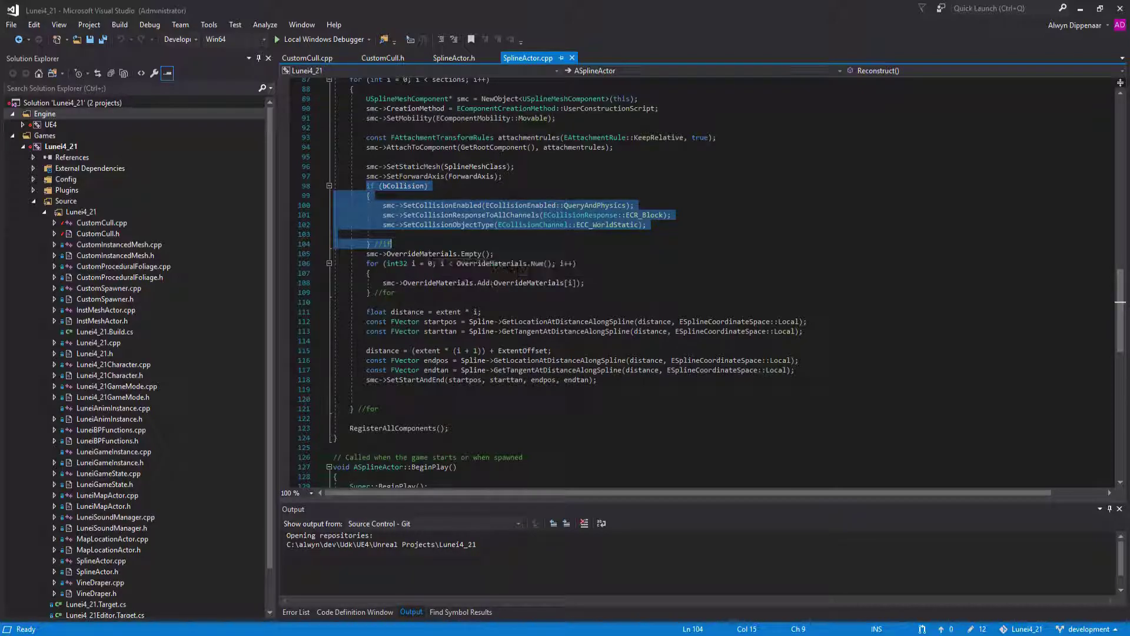
pyautogui.moveTo(366, 254); pyautogui.dragTo(405, 292)
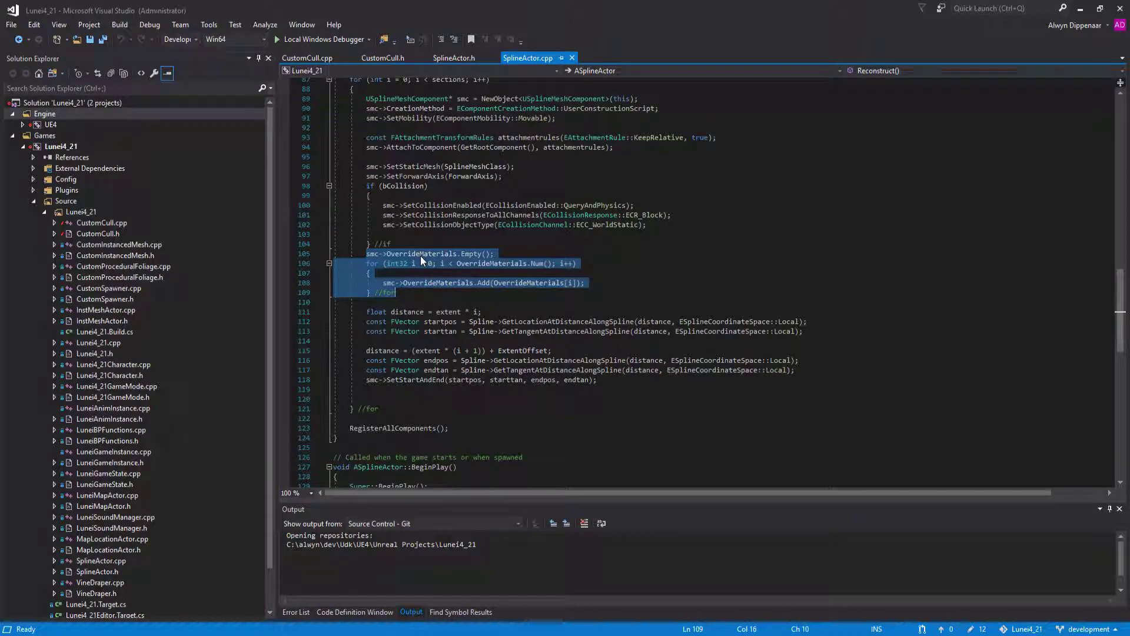
pyautogui.click(471, 285)
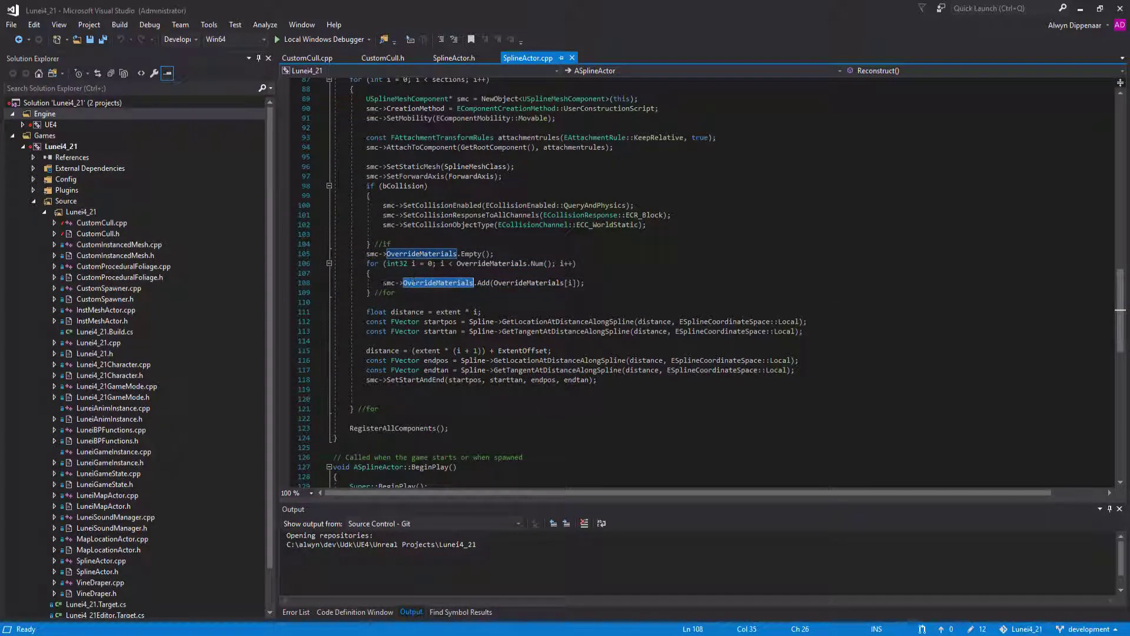
# - Highlight the distance calculation and the startpos and starttan lines, and inspect the GetLocationAtDistanceAlongSpline calls
pyautogui.moveTo(366, 312); pyautogui.dragTo(481, 312)
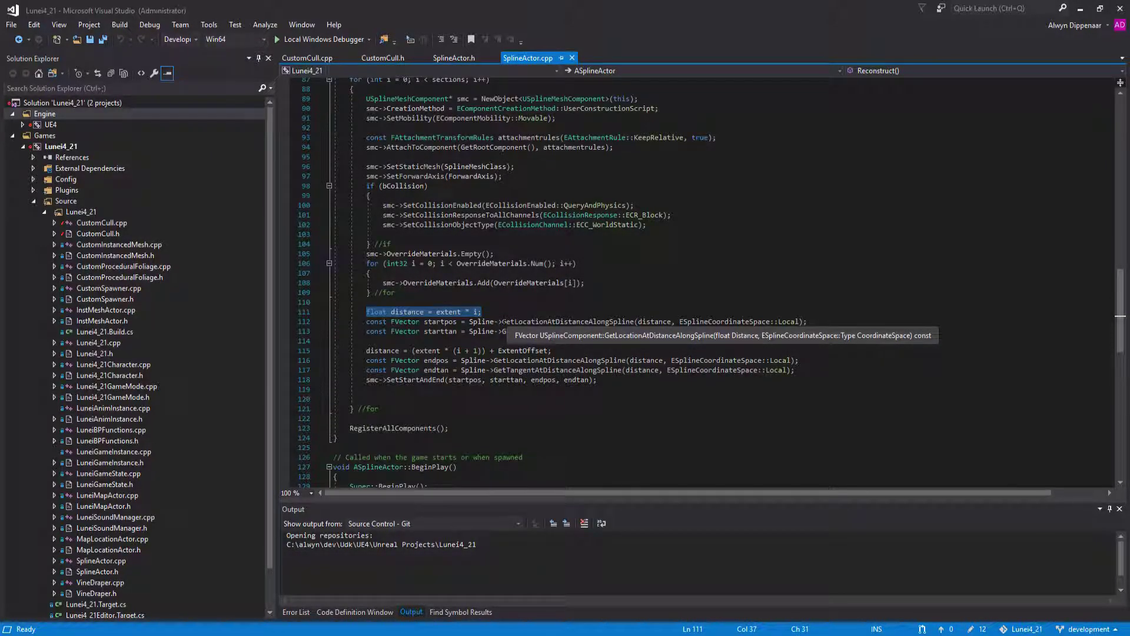
pyautogui.moveTo(502, 321); pyautogui.dragTo(627, 323)
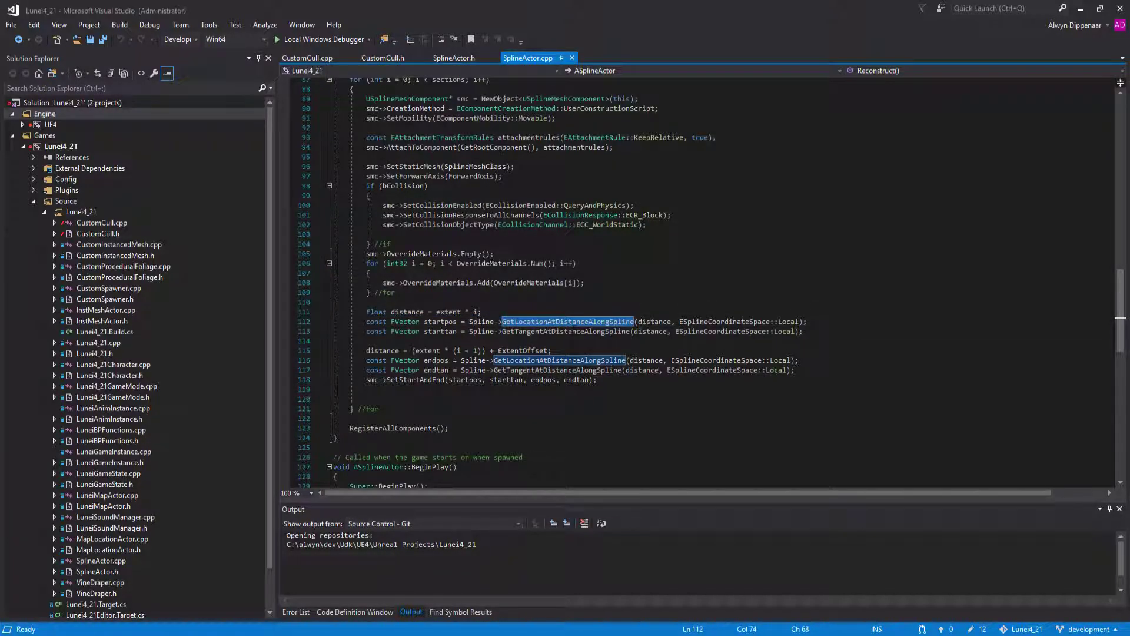
pyautogui.moveTo(366, 322); pyautogui.dragTo(810, 341)
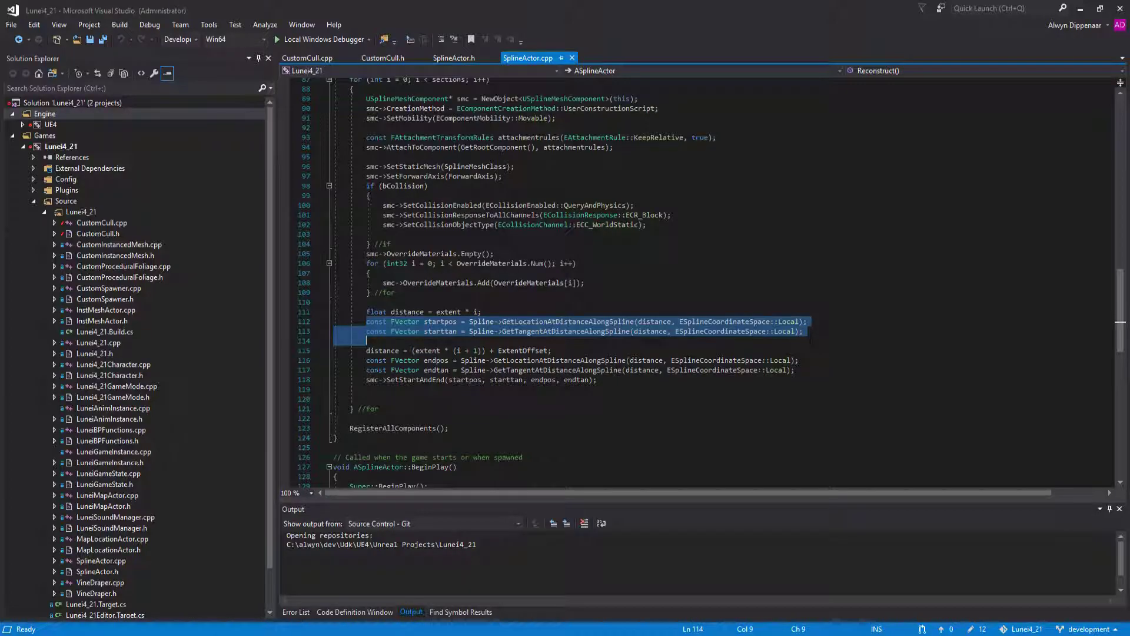
pyautogui.click(405, 329)
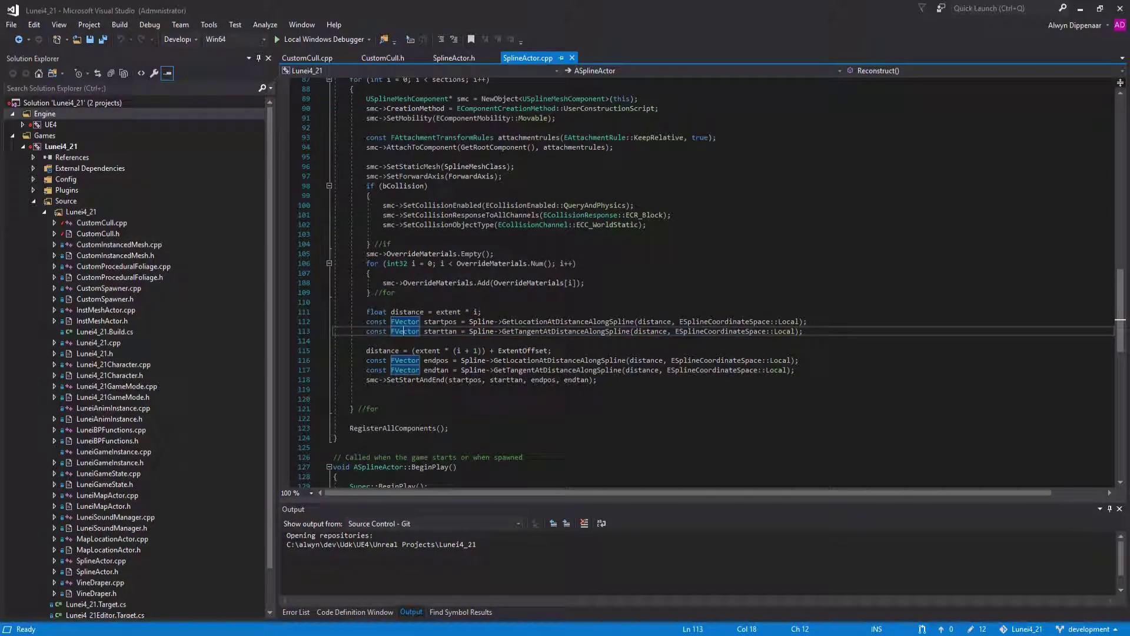
pyautogui.moveTo(518, 361)
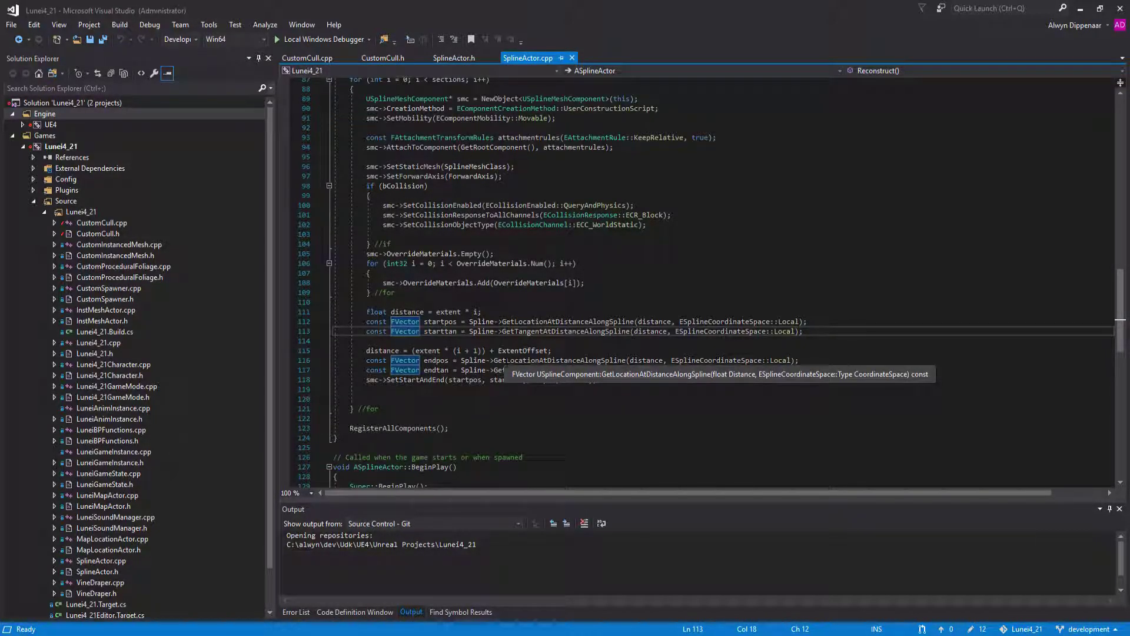
# - Point out the SetStartAndEnd call on line 118 and its startpos and starttan arguments
pyautogui.click(429, 379)
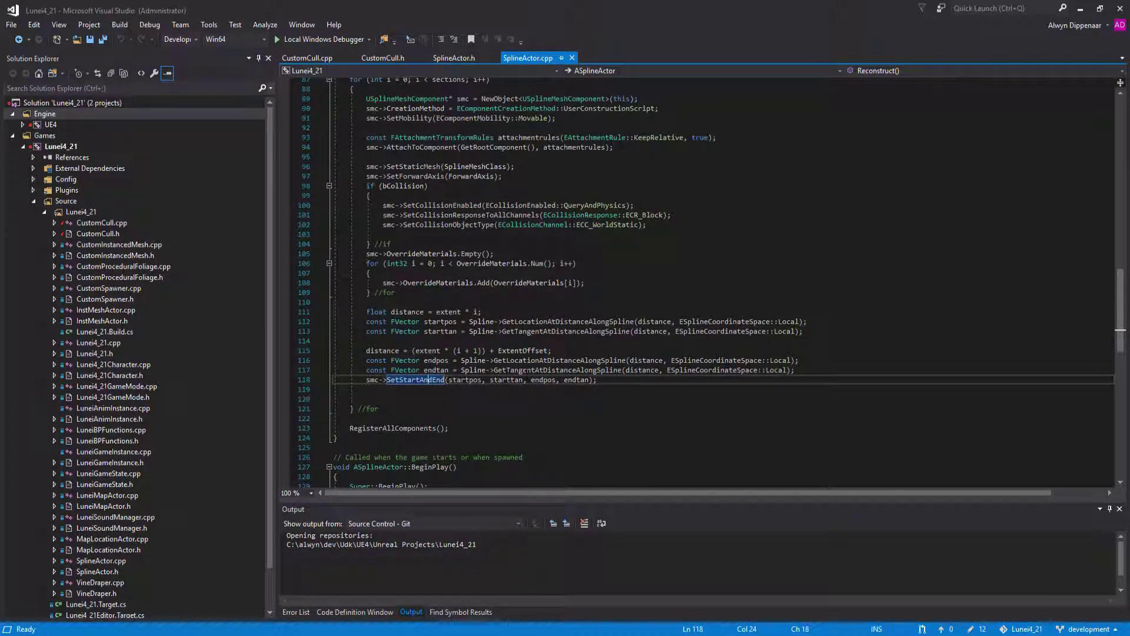
pyautogui.click(466, 379)
pyautogui.click(498, 380)
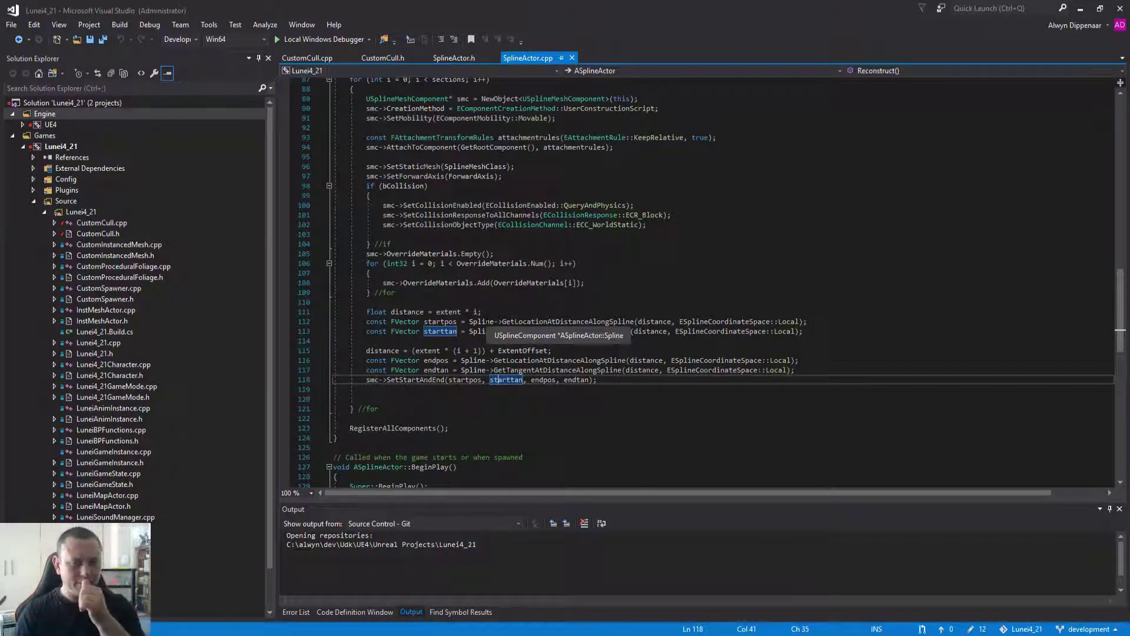
# - Point out the RegisterAllComponents call on line 123 and review the BeginPlay code below it
pyautogui.click(392, 428)
pyautogui.click(388, 428)
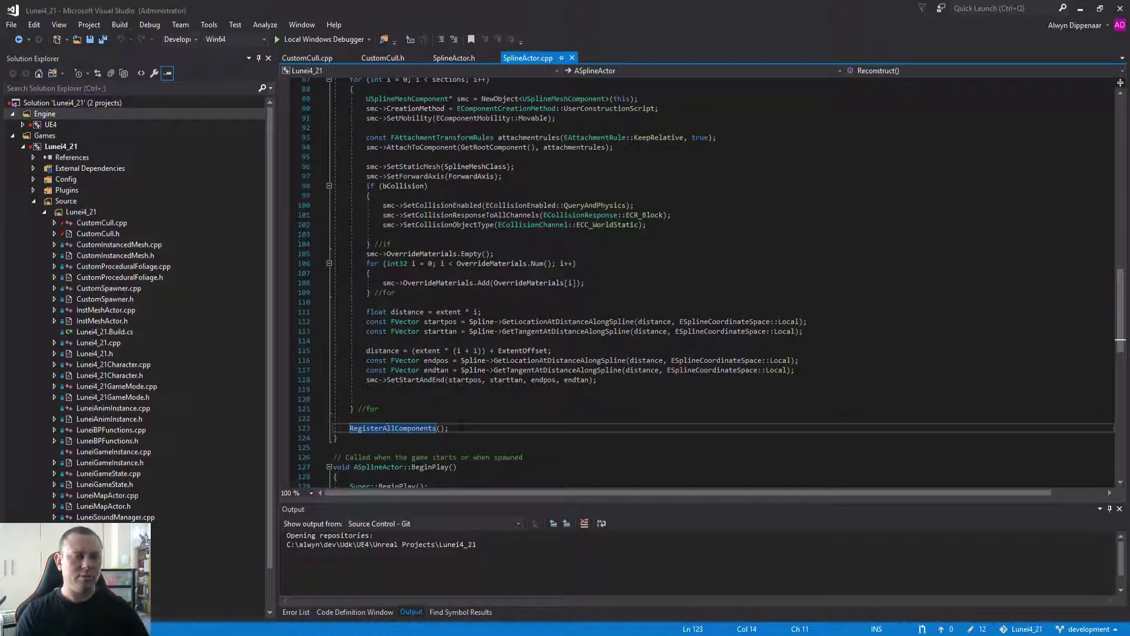
pyautogui.scroll(-4, 387, 427)
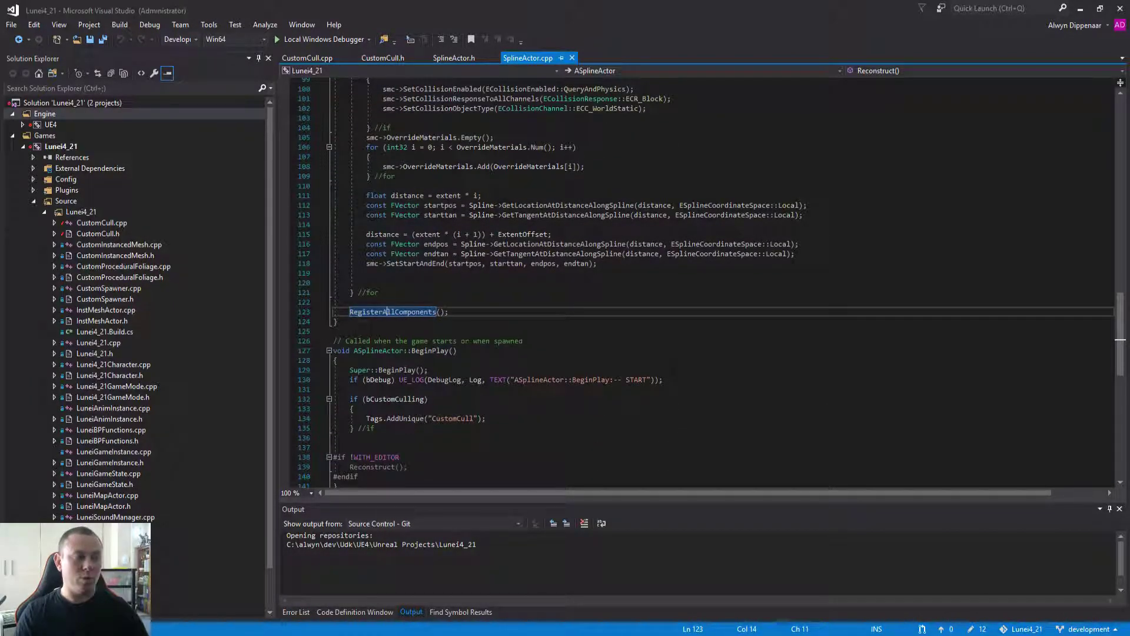
pyautogui.scroll(-2, 700, 282)
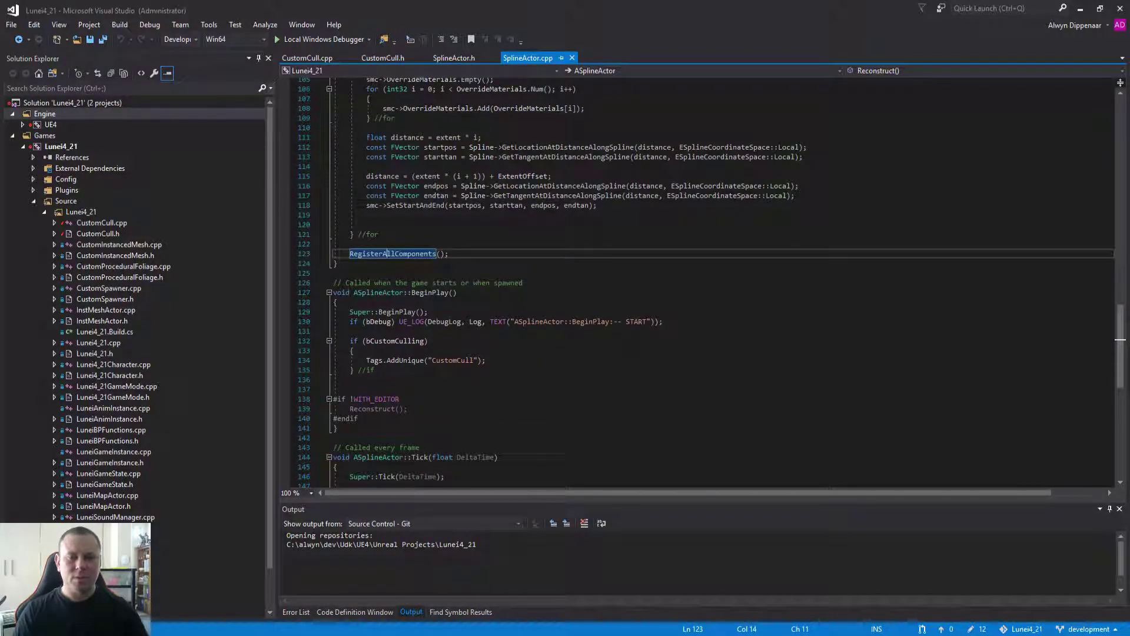
pyautogui.scroll(-3, 701, 282)
pyautogui.scroll(12, 701, 282)
pyautogui.scroll(20, 658, 344)
# - Switch to Unreal Editor, start a new Blueprint Class in the vinespline folder and search the parent classes for "spline"
pyautogui.hotkey('alt', 'Tab')
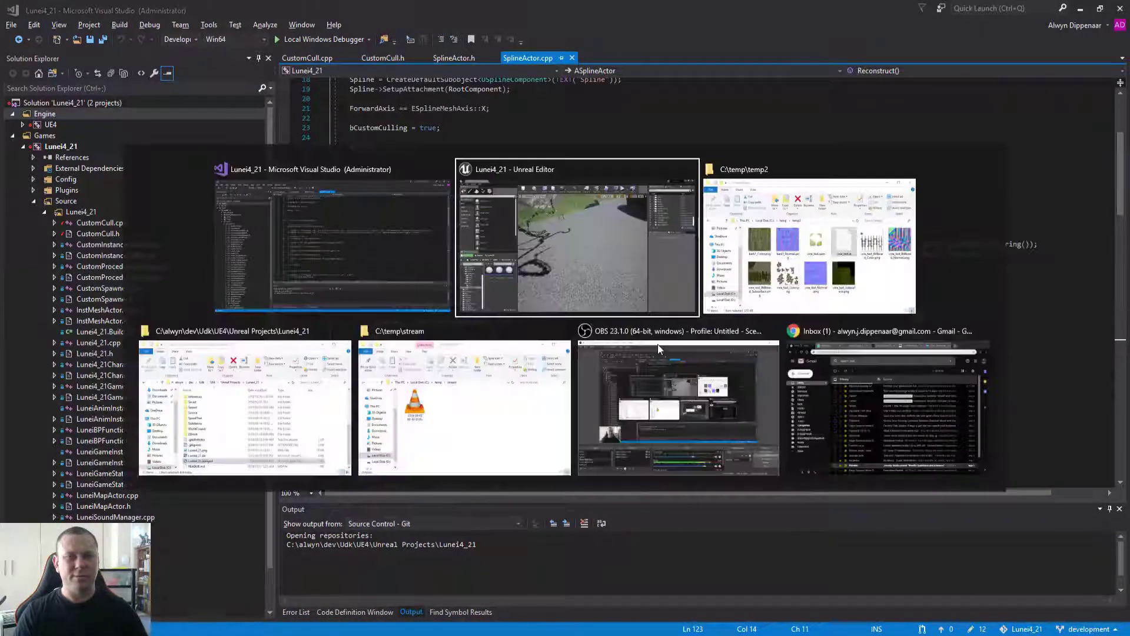
pyautogui.moveTo(580, 320); pyautogui.dragTo(585, 333, button='right')
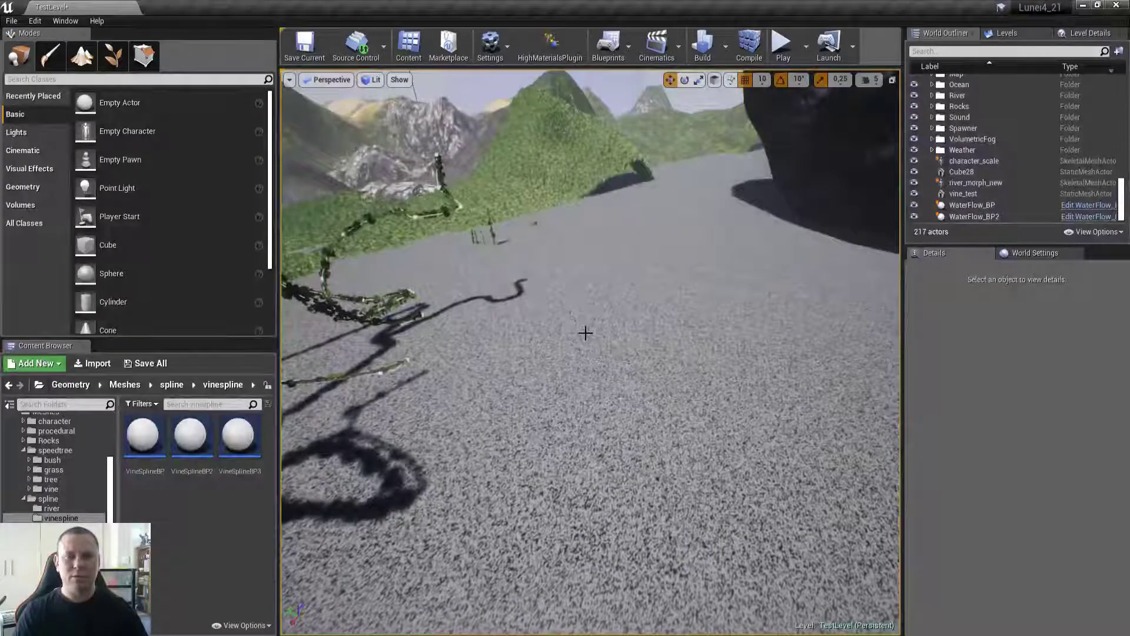
pyautogui.rightClick(164, 518)
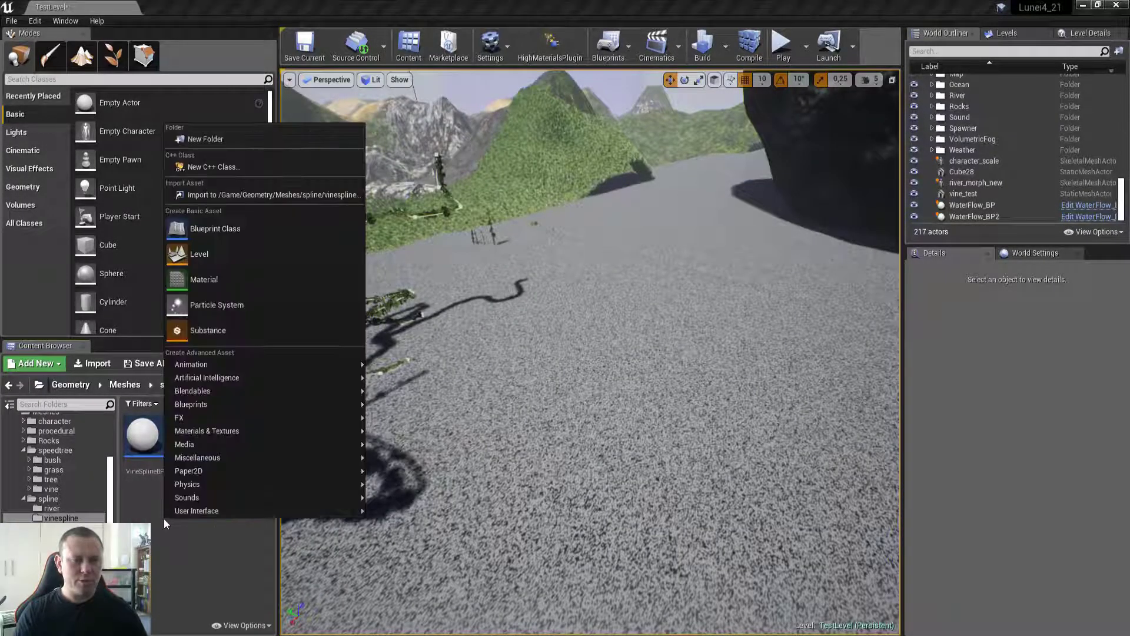
pyautogui.click(233, 226)
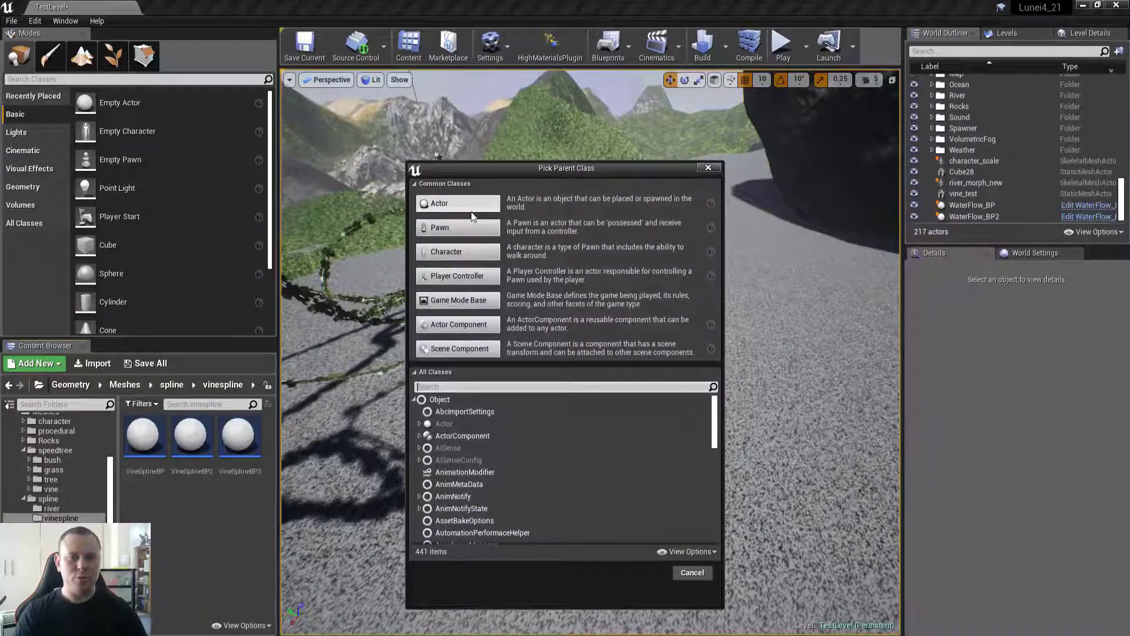
pyautogui.click(466, 386)
pyautogui.write('spline')
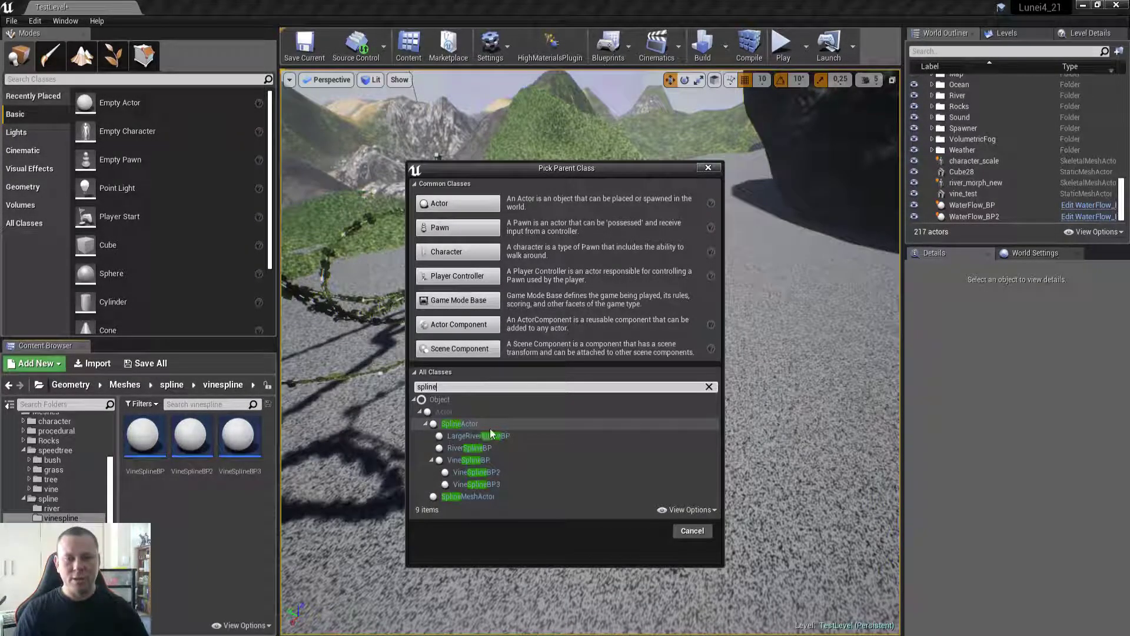
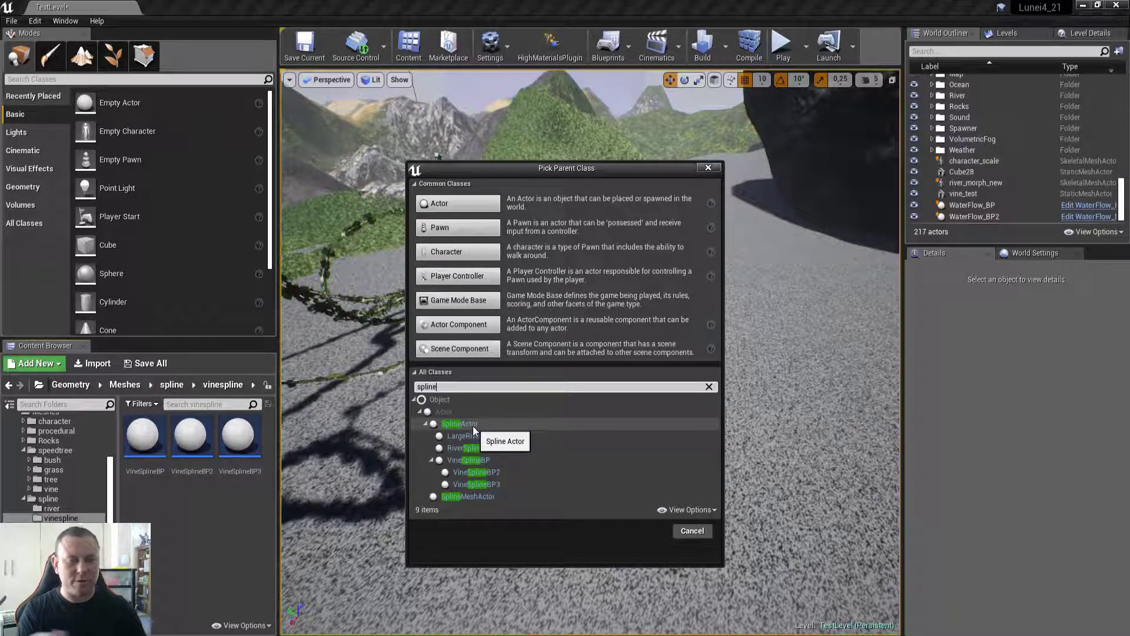
# - Switch to Visual Studio and review the Reconstruct code in SplineActor.cpp
pyautogui.hotkey('alt', 'Tab')
pyautogui.hotkey('alt', 'Tab')
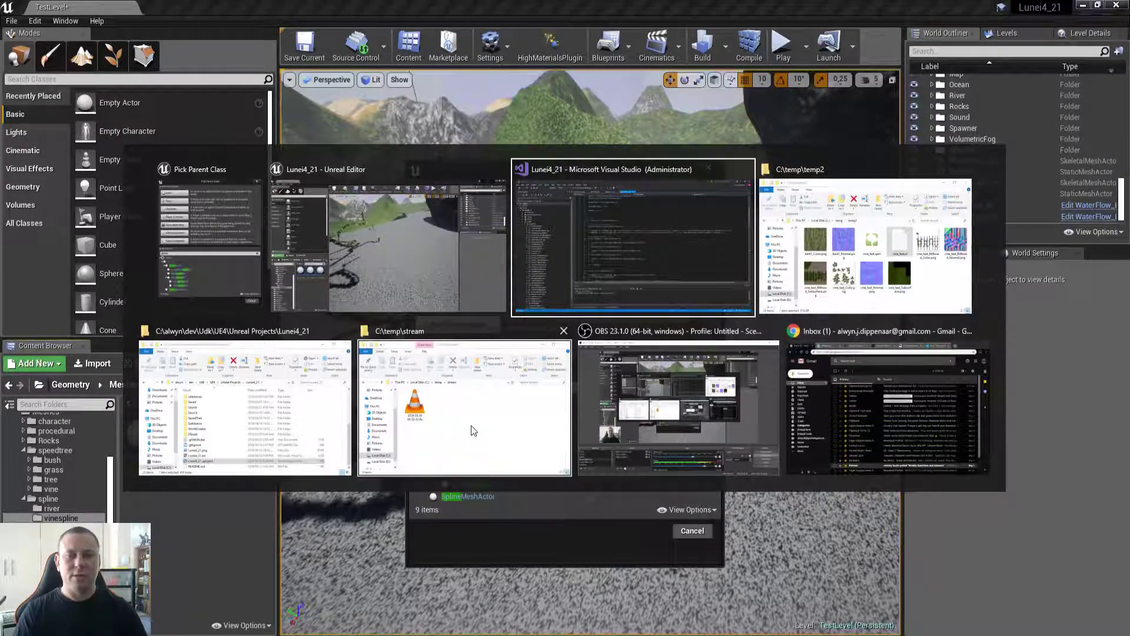
pyautogui.scroll(-15, 473, 447)
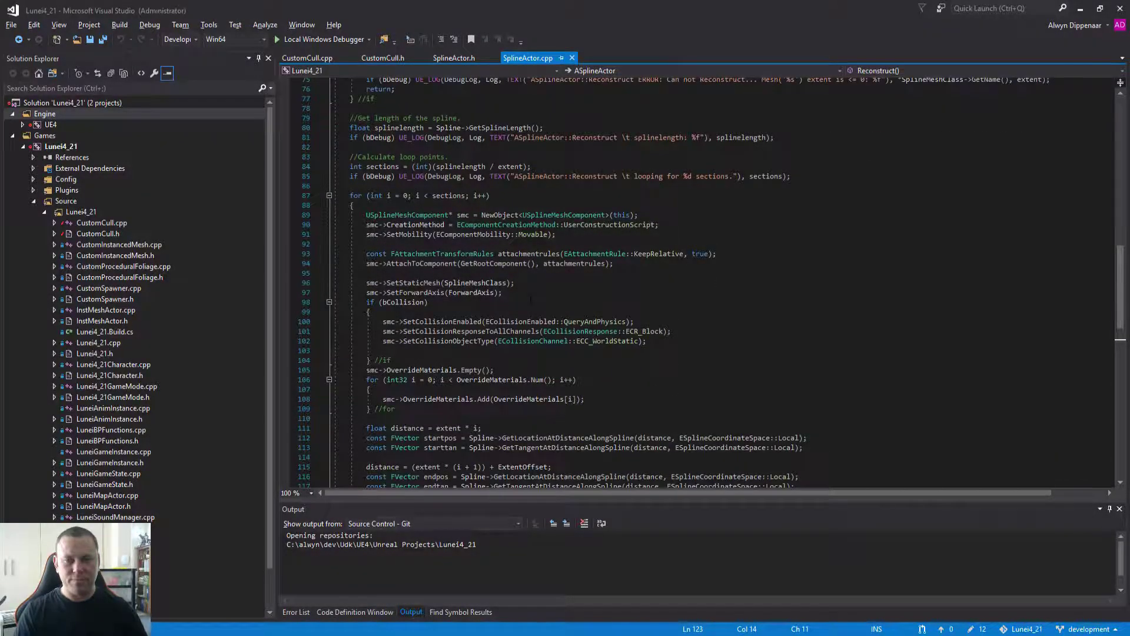
pyautogui.scroll(-4, 473, 447)
pyautogui.moveTo(367, 351); pyautogui.dragTo(551, 350)
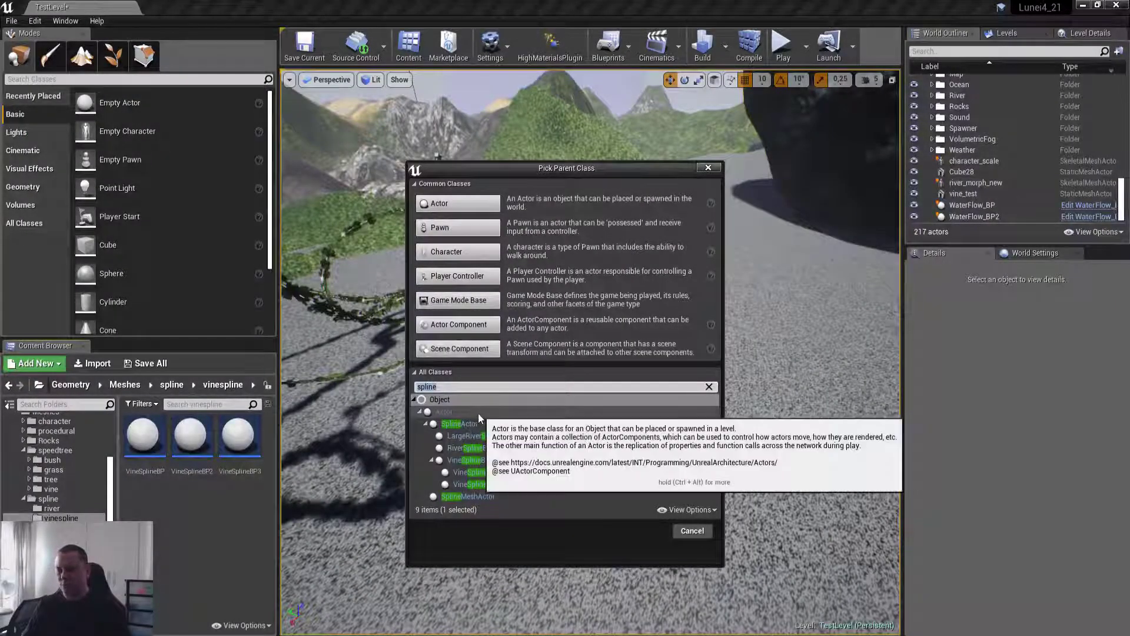
# - Switch back to Unreal Editor, choose SplineActor as the parent class and name the new Blueprint VineTestBP
pyautogui.click(475, 425)
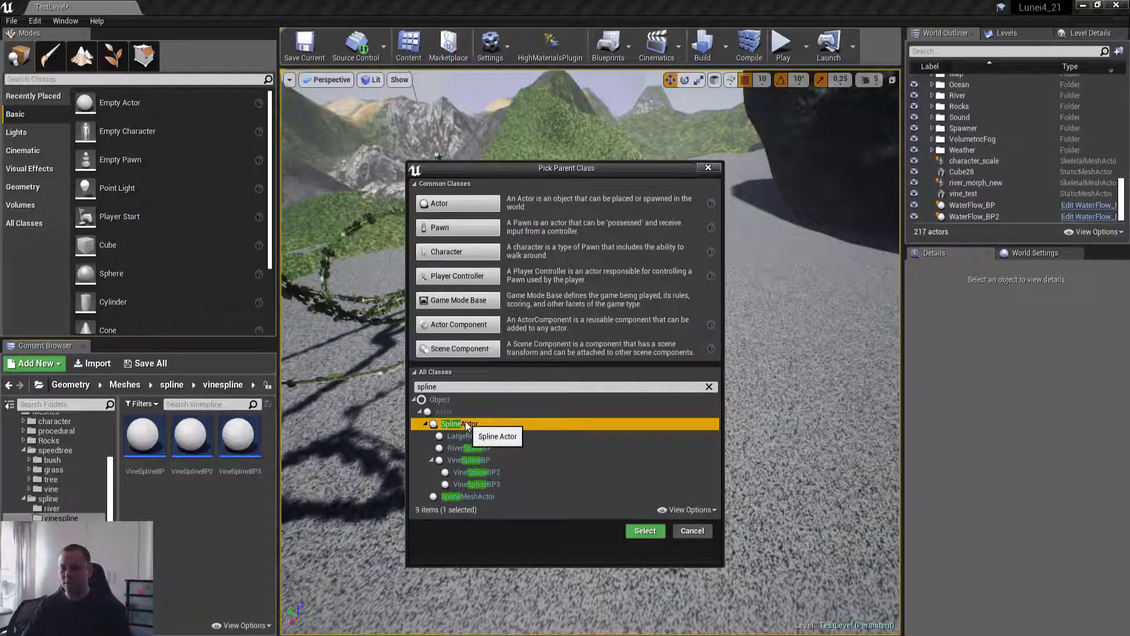
pyautogui.click(645, 530)
pyautogui.write('VineTestBP')
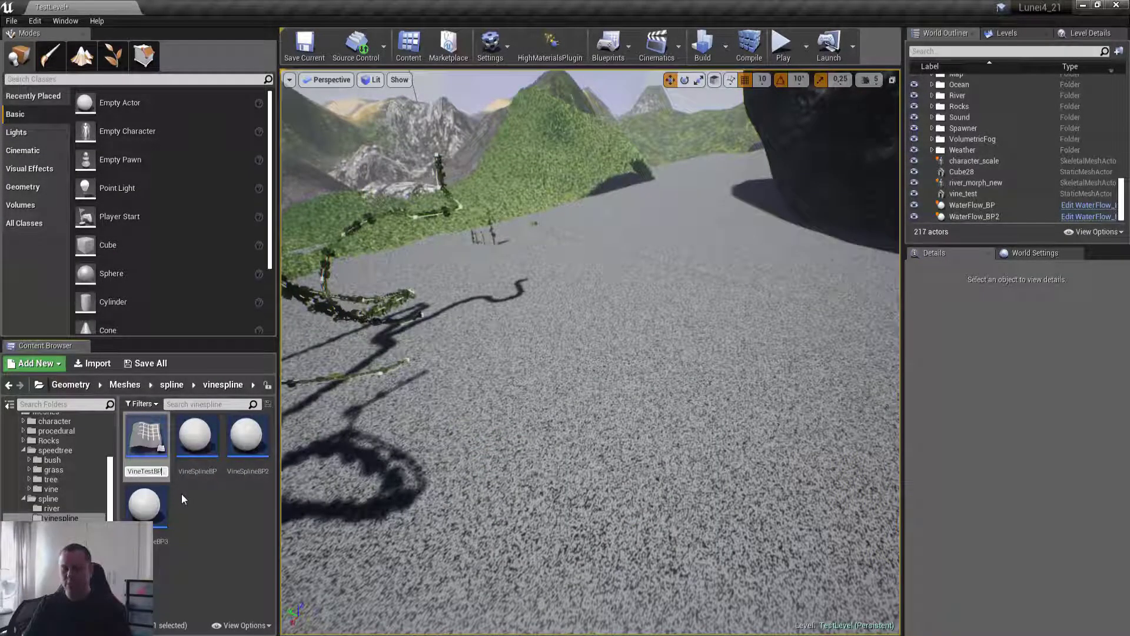
pyautogui.press('Return')
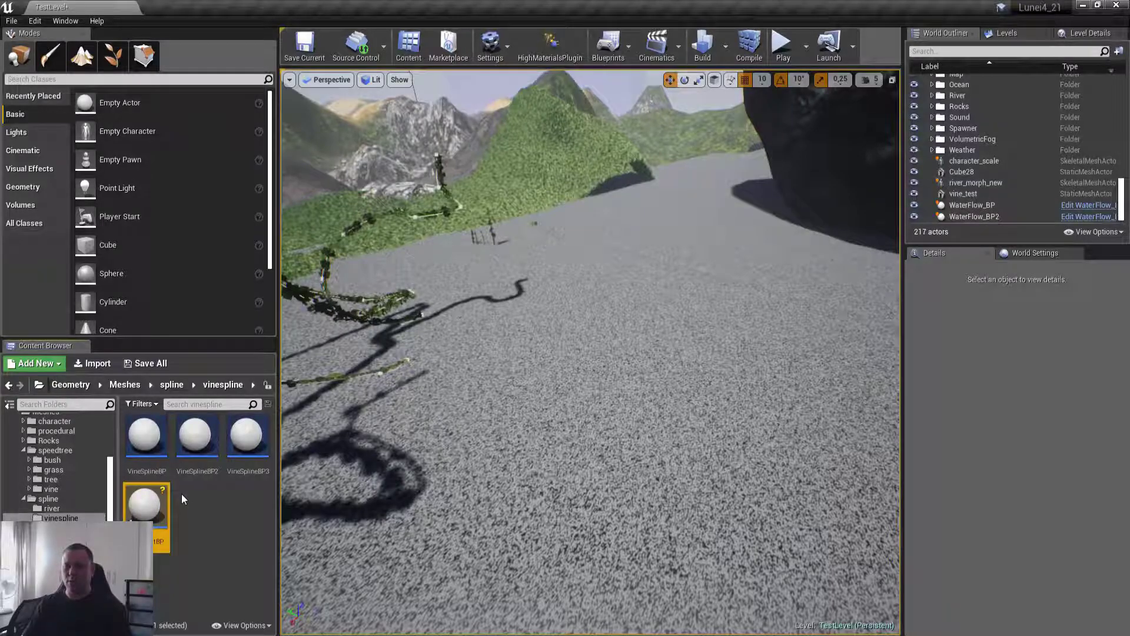
# - Open VineTestBP in a smaller window and set its Spline Mesh Class to vine_test
pyautogui.doubleClick(145, 512)
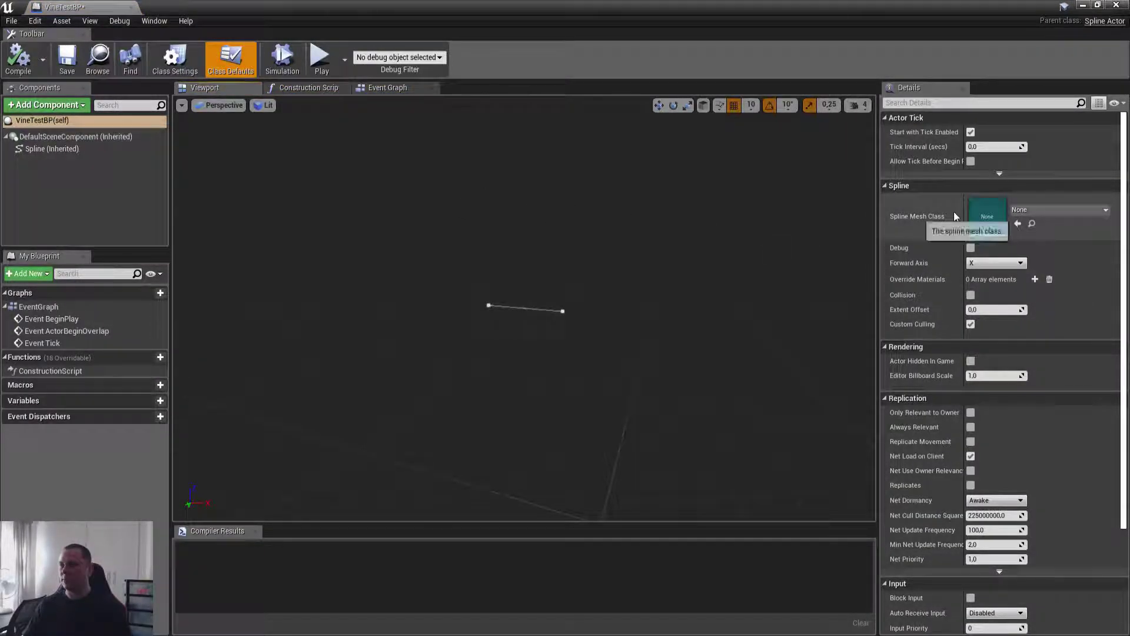
pyautogui.click(1097, 4)
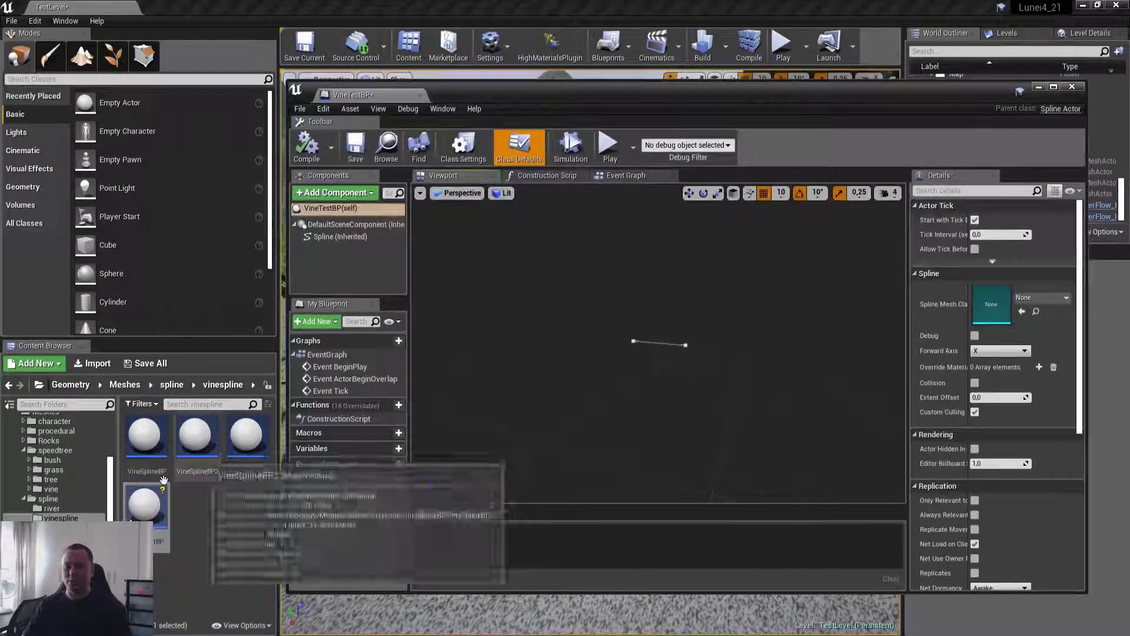
pyautogui.click(1034, 299)
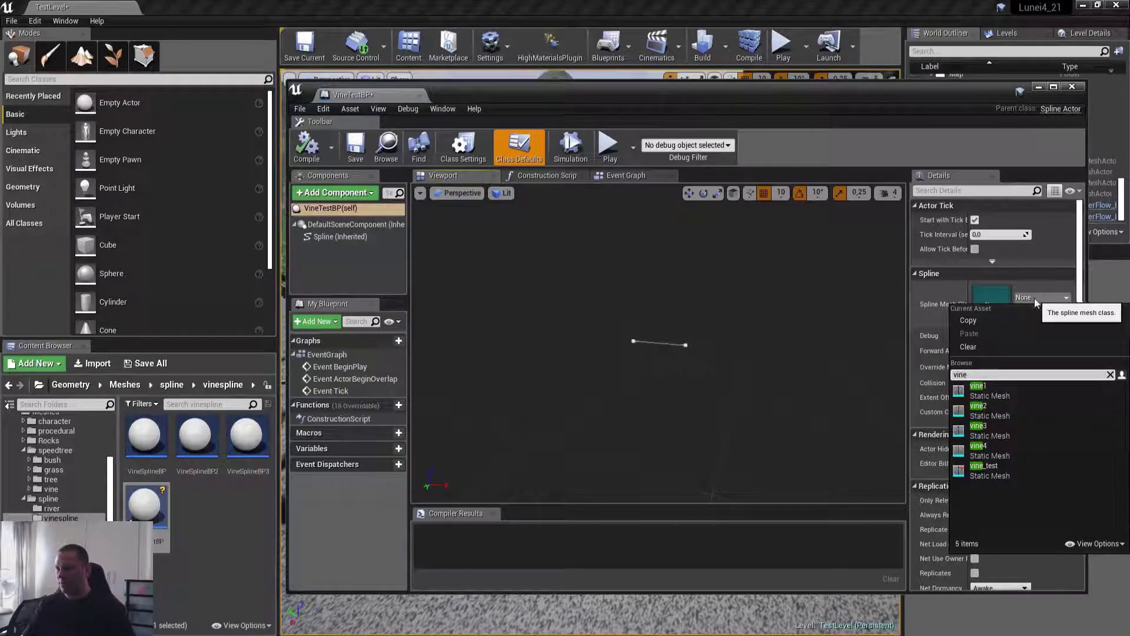
pyautogui.click(994, 472)
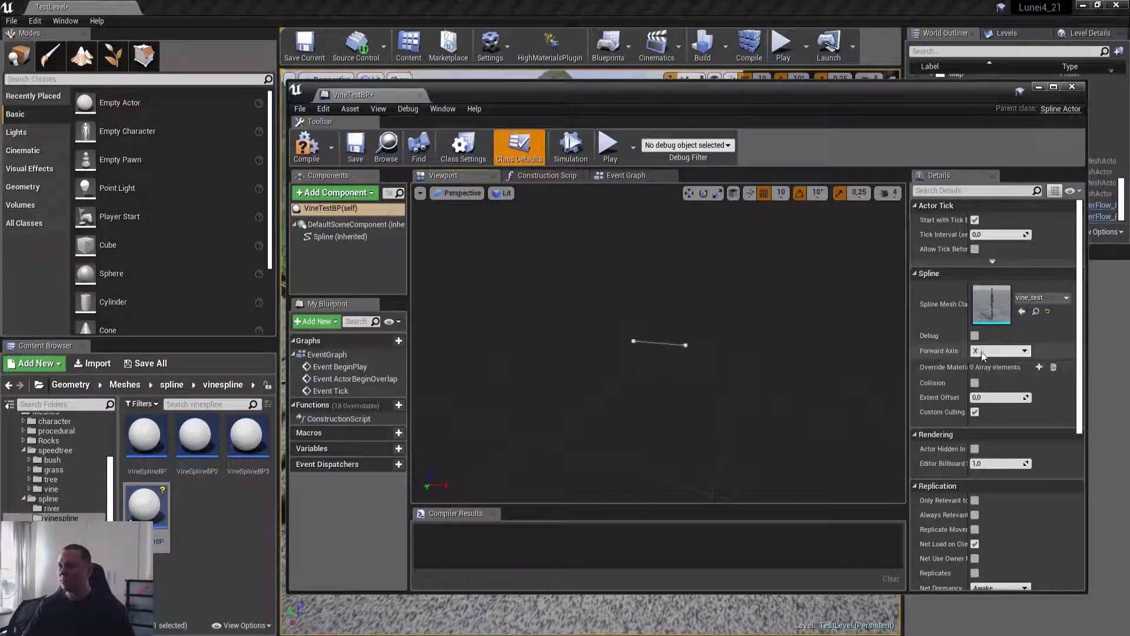
# - Locate the assigned vine_test mesh, open it to check its orientation, and return to VineTestBP
pyautogui.click(1036, 311)
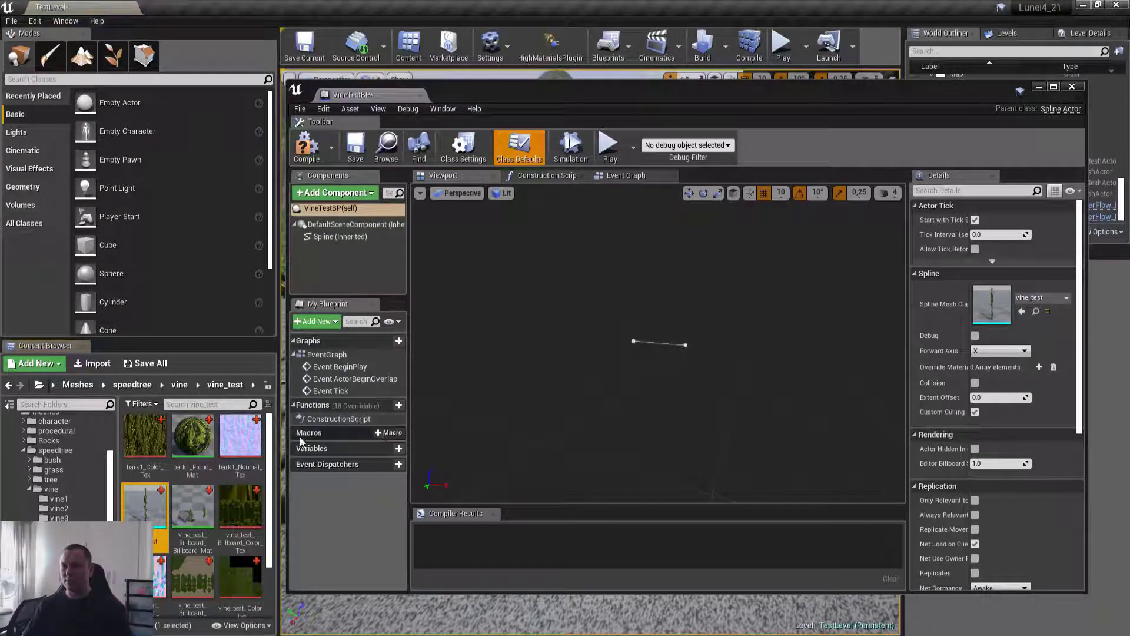
pyautogui.doubleClick(144, 504)
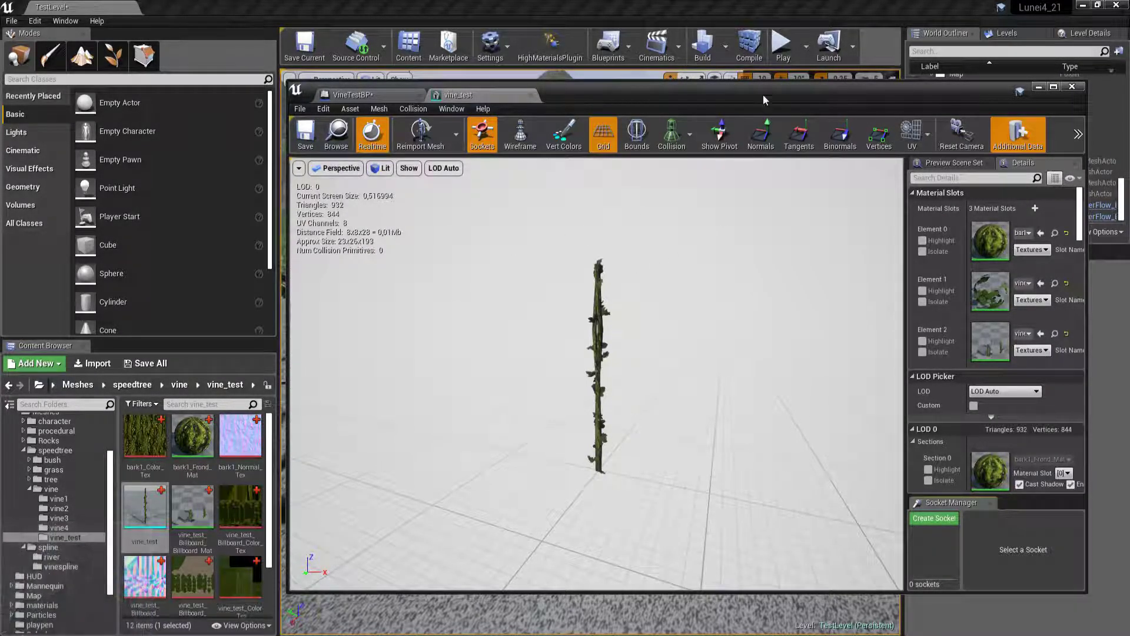
pyautogui.click(350, 94)
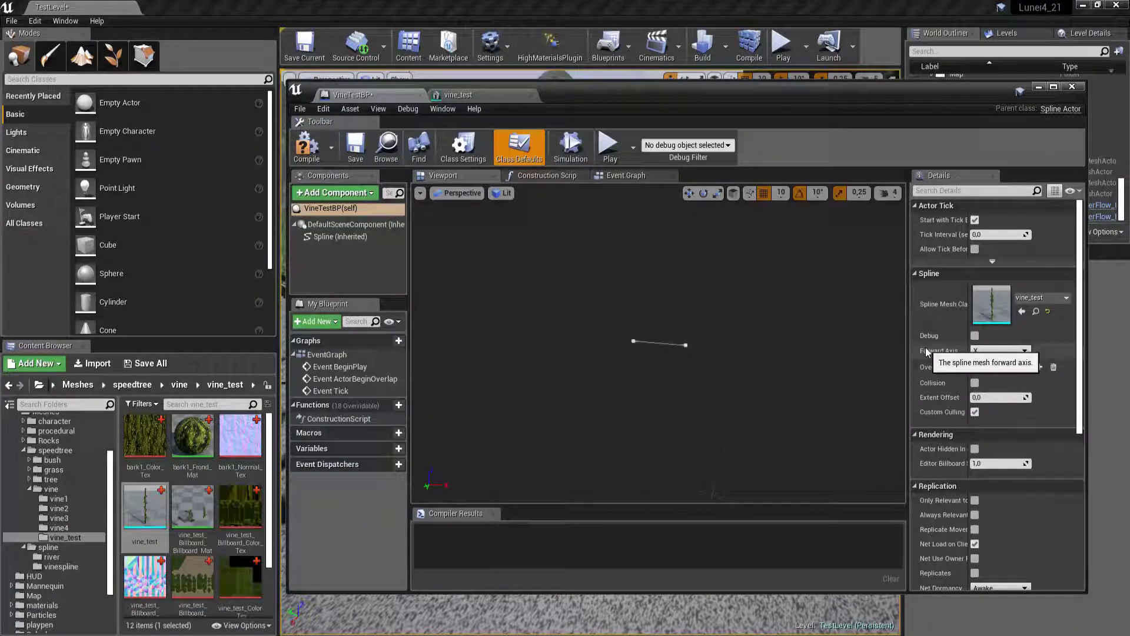
# - Set VineTestBP's Forward Axis to Z and turn off Custom Culling
pyautogui.click(996, 351)
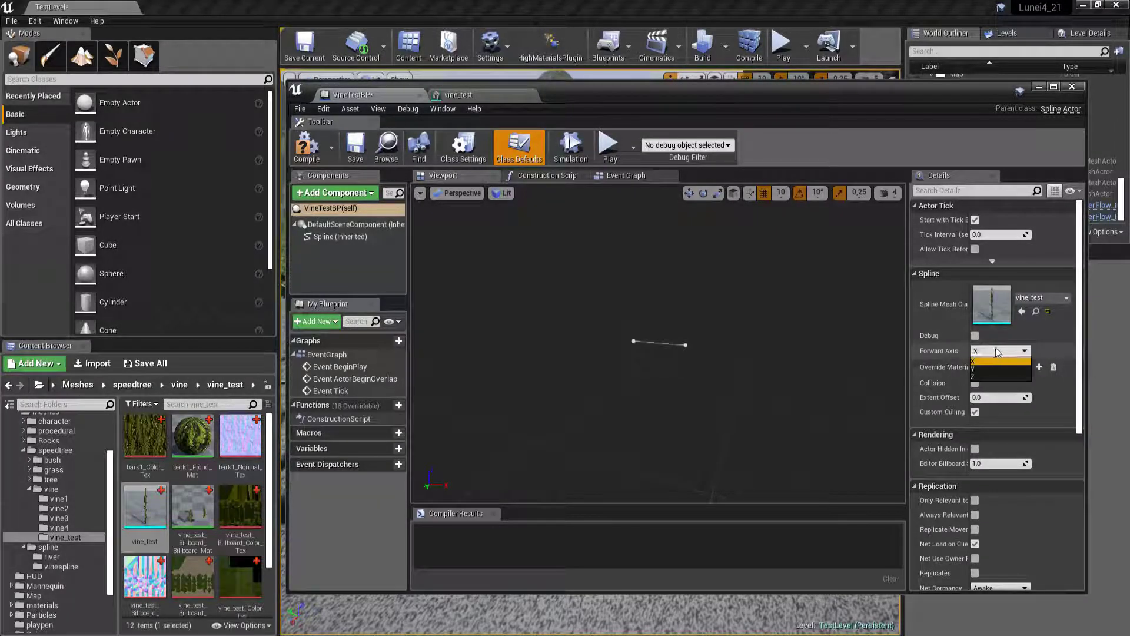
pyautogui.click(994, 376)
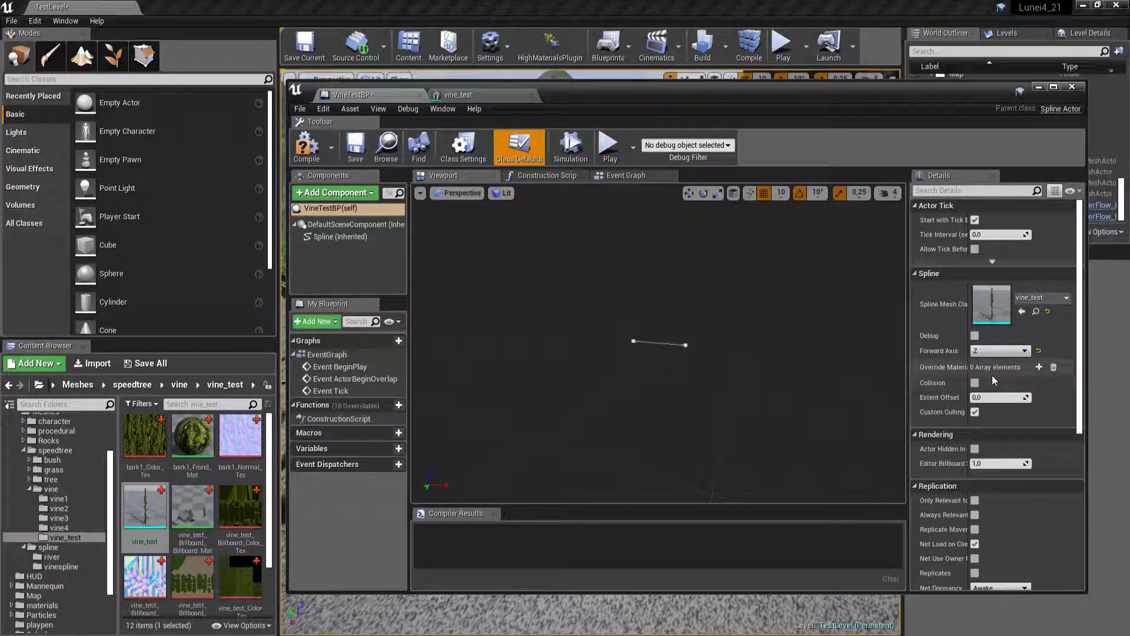
pyautogui.click(974, 412)
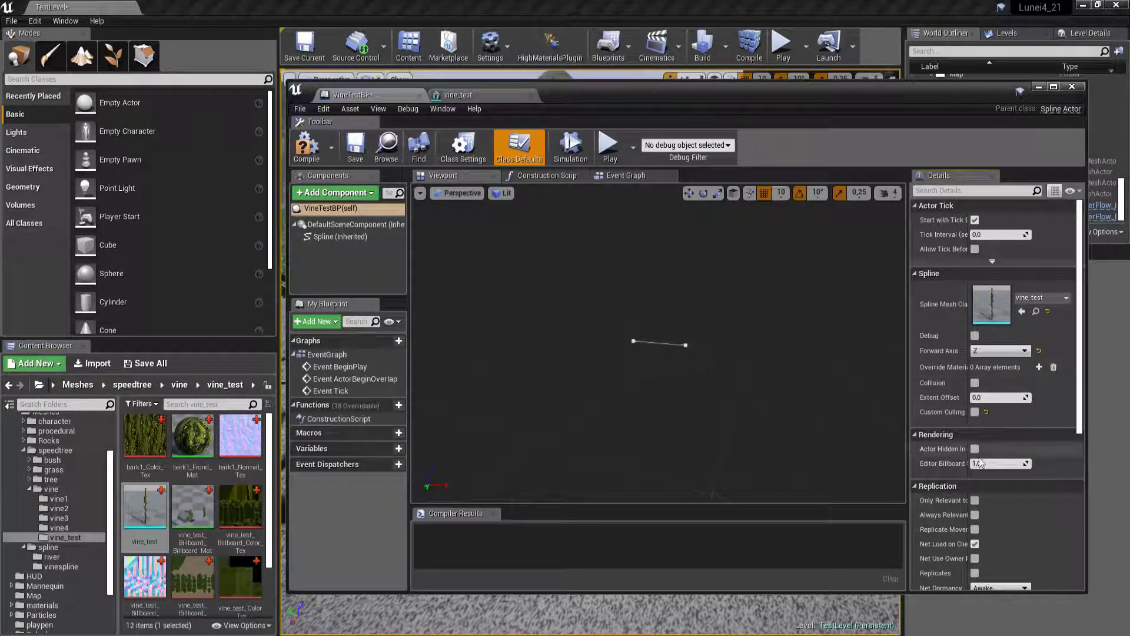
# - Compile VineTestBP, locate it in the Content Browser and close its editor
pyautogui.click(316, 145)
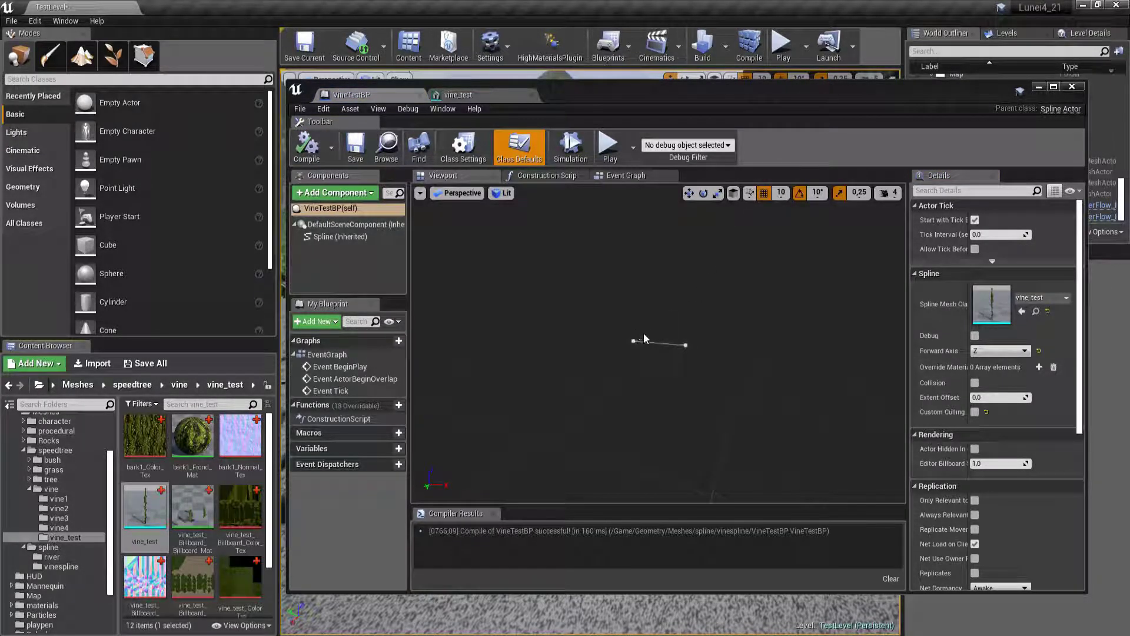
pyautogui.click(386, 147)
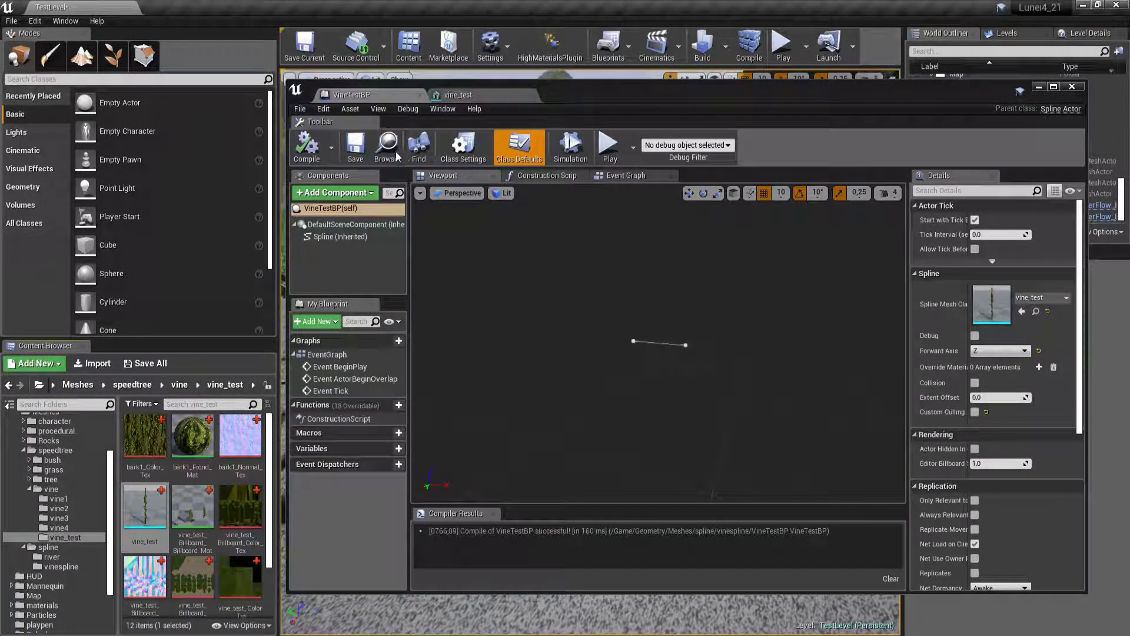
pyautogui.click(1070, 87)
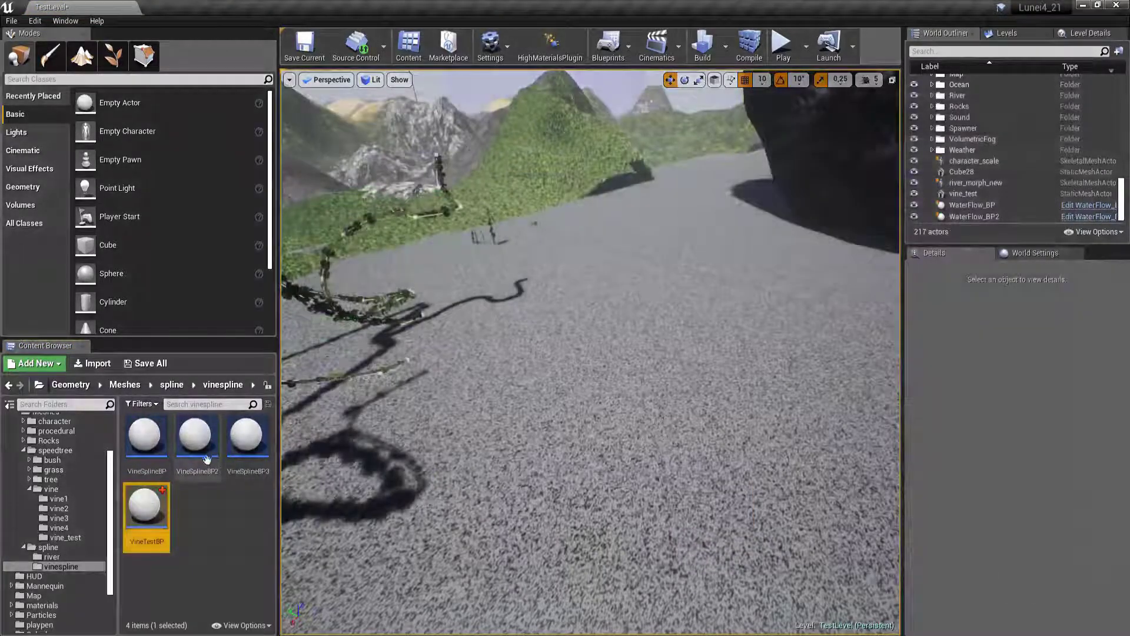
# - Place VineTestBP on the open ground in the level and scale it to 5.0 on all axes
pyautogui.moveTo(686, 325); pyautogui.dragTo(689, 326)
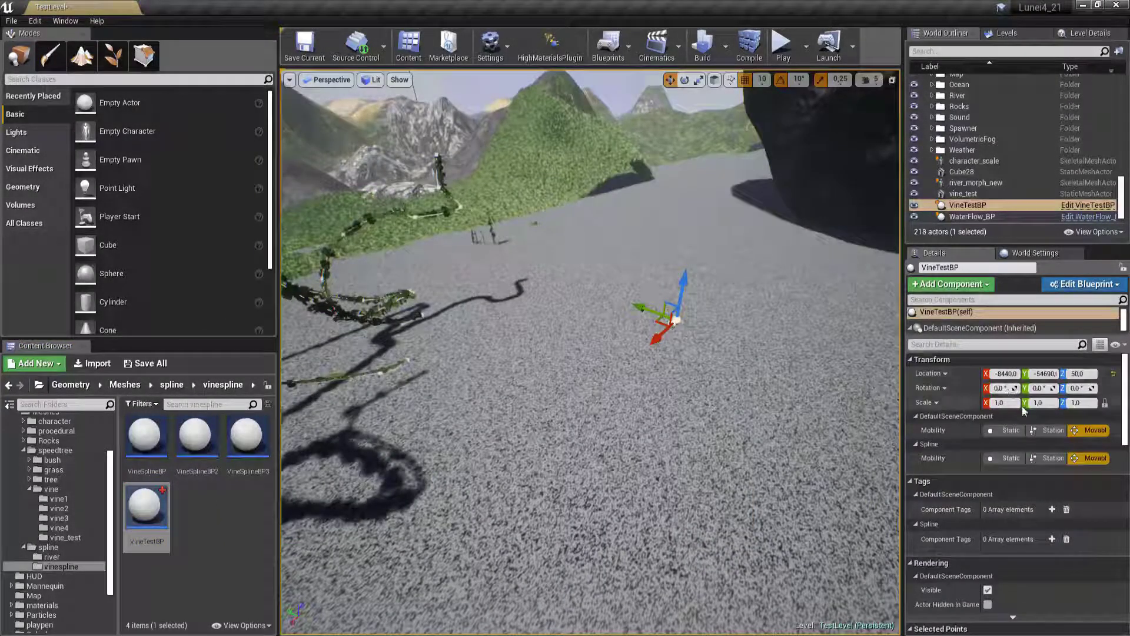
pyautogui.moveTo(601, 354); pyautogui.dragTo(474, 162, button='right')
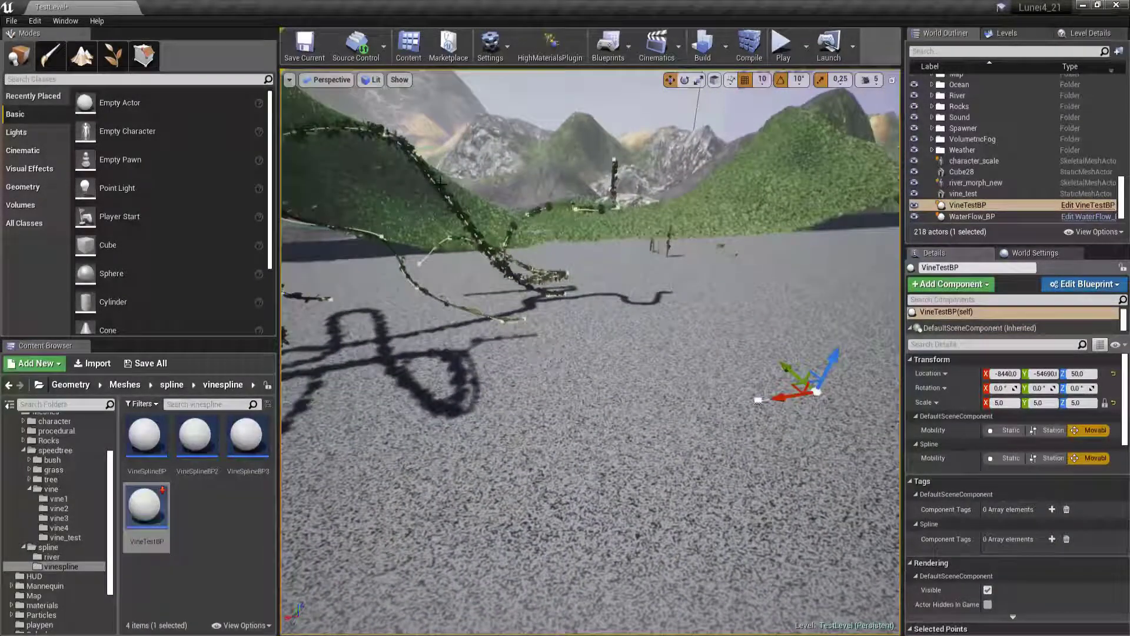
# - Select the VineSplineBP2 vine in the level, try a scale of 1, and set its uniform scale to 2.0
pyautogui.click(448, 197)
pyautogui.click(1000, 403)
pyautogui.write('1')
pyautogui.press('Return')
pyautogui.moveTo(579, 345); pyautogui.dragTo(553, 323, button='right')
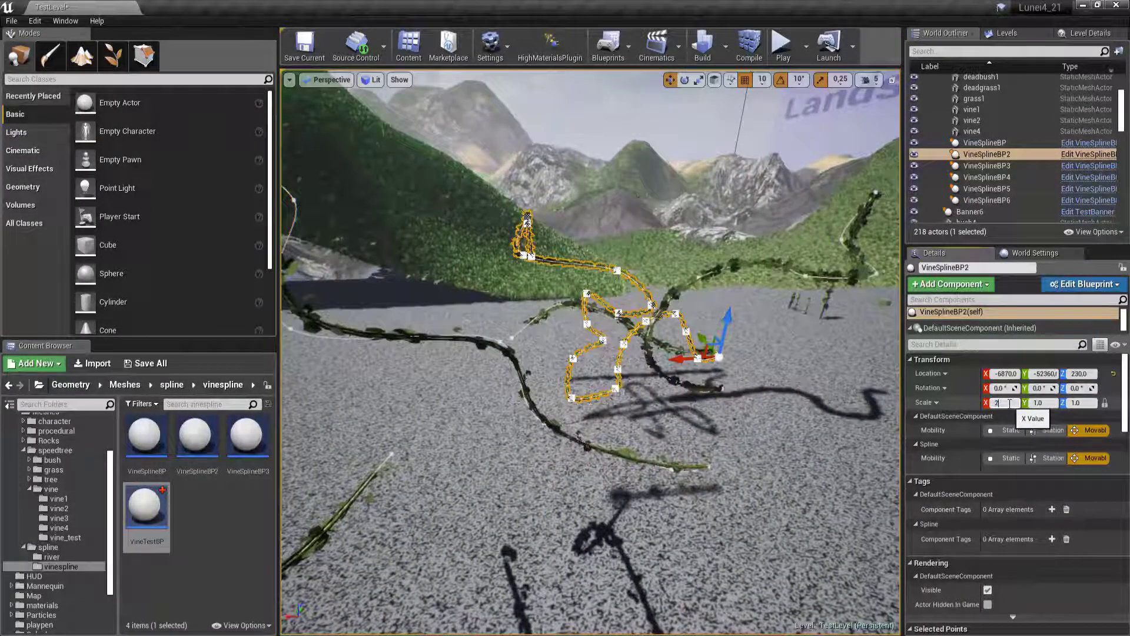
pyautogui.press('Return')
# - Select VineTestBP among the level's actors and extend its spline outward from the end point
pyautogui.moveTo(765, 382); pyautogui.dragTo(824, 454, button='right')
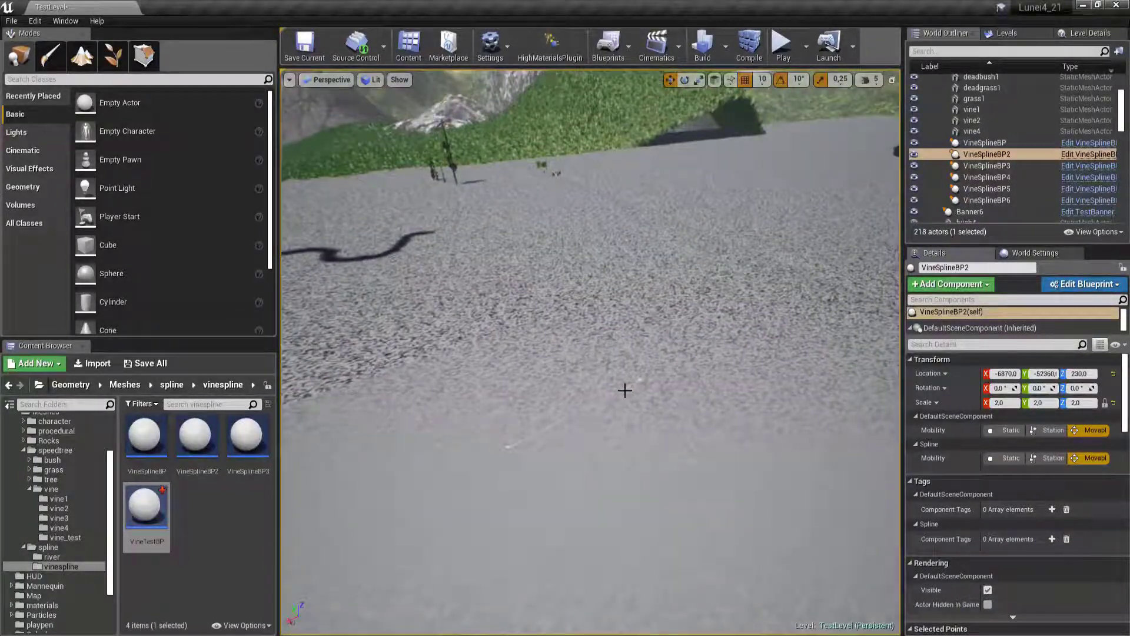
pyautogui.scroll(-3, 997, 171)
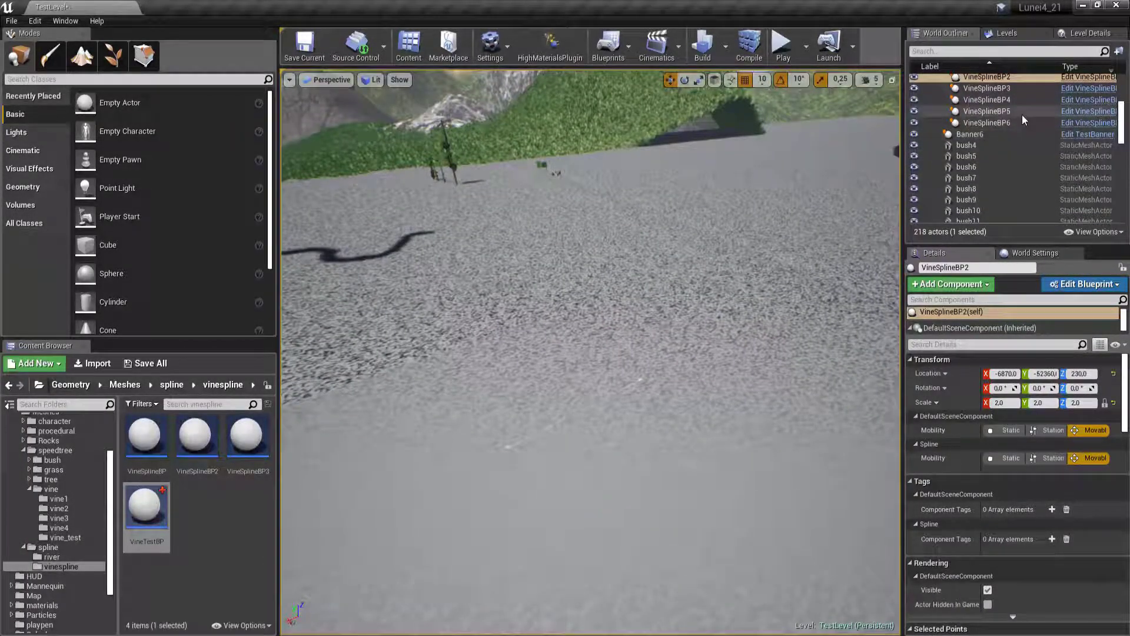
pyautogui.scroll(-10, 1010, 154)
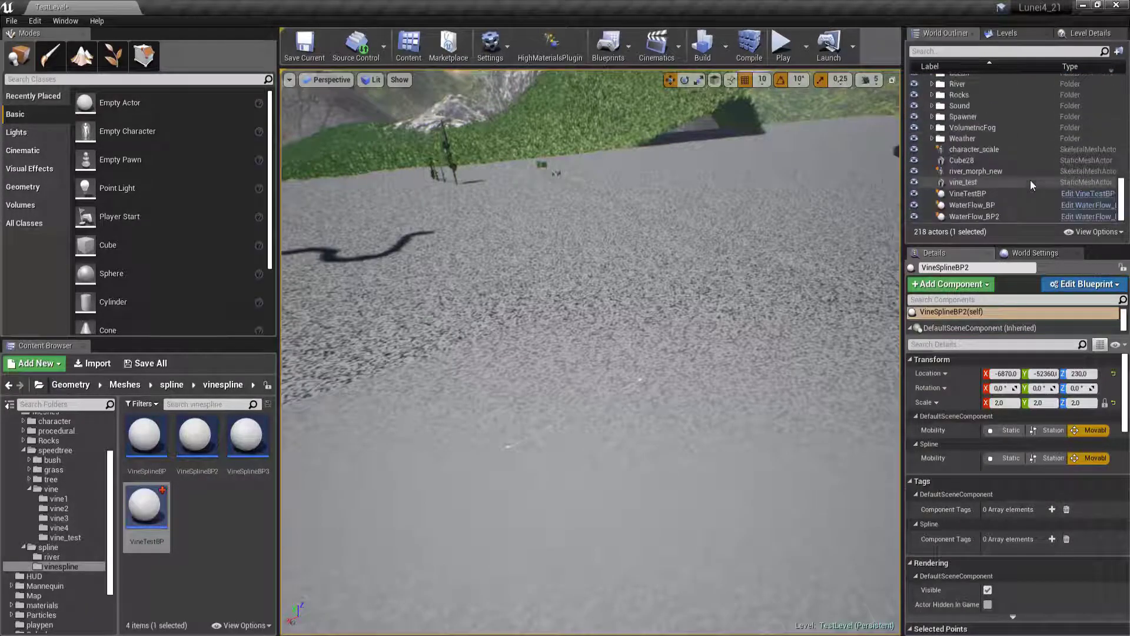
pyautogui.click(998, 182)
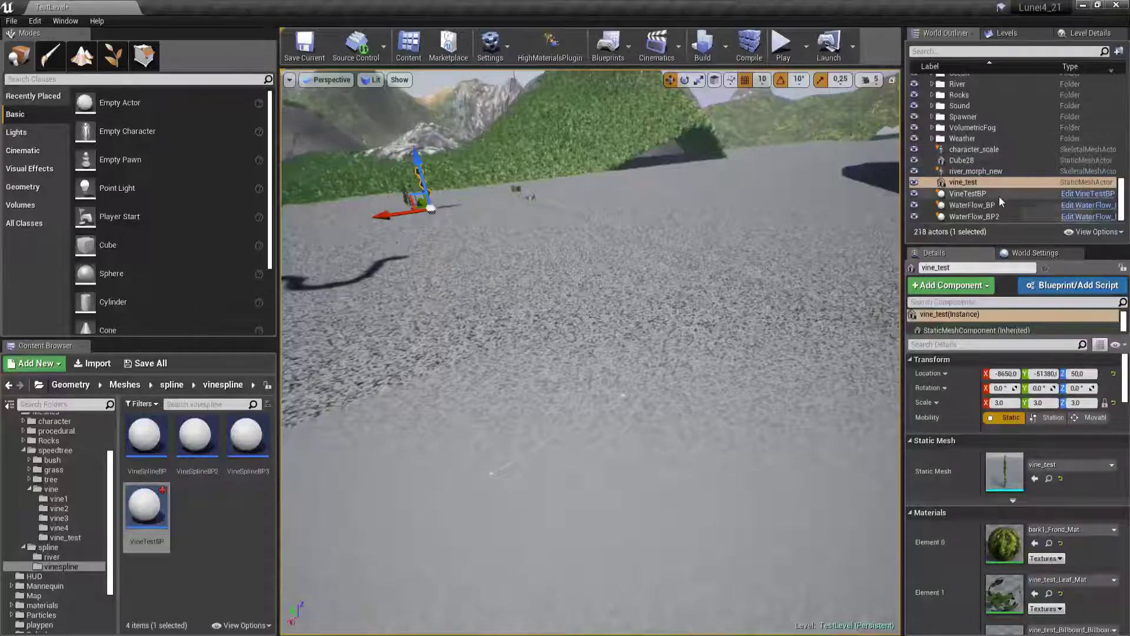
pyautogui.click(998, 194)
pyautogui.moveTo(676, 300); pyautogui.dragTo(591, 300, button='right')
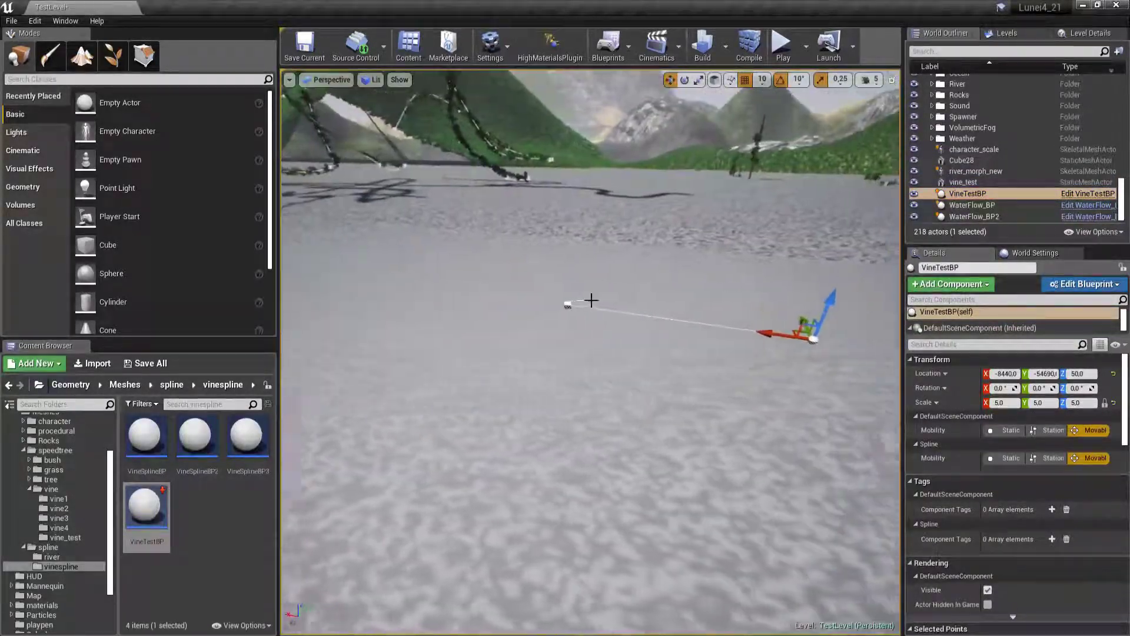
pyautogui.click(557, 302)
pyautogui.moveTo(517, 302); pyautogui.dragTo(282, 265)
pyautogui.moveTo(569, 218)
pyautogui.mouseDown(button='right')
pyautogui.moveTo(562, 230)
pyautogui.moveTo(569, 217)
pyautogui.mouseUp(button='right')
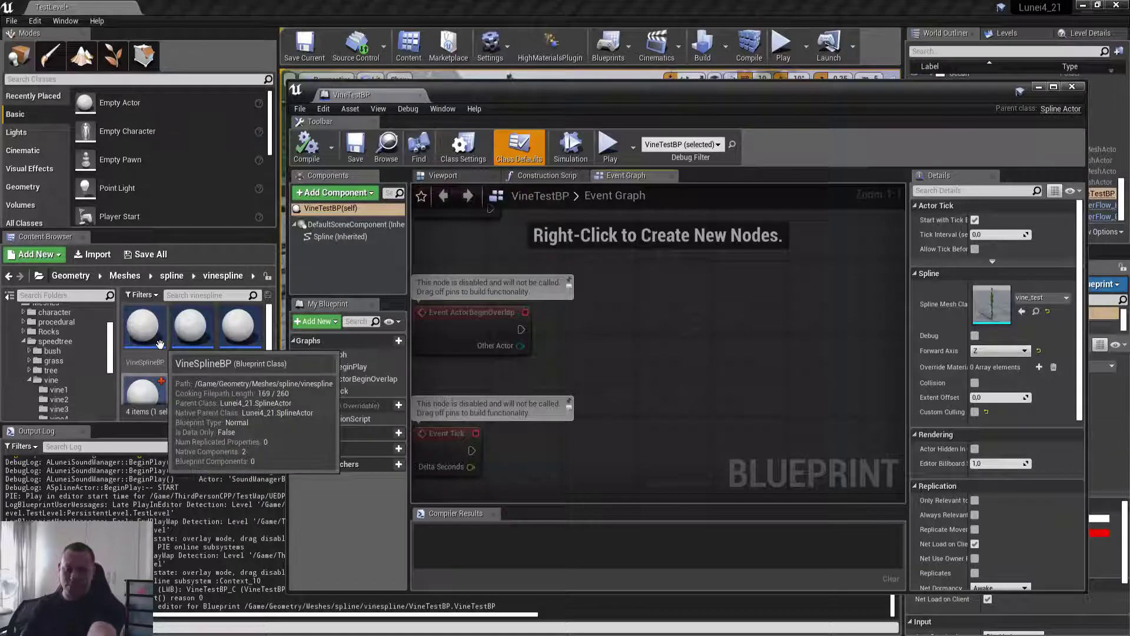
# - Add a Reconstruct node to VineTestBP's Construction Script, connected to the Construction Script's execution output
pyautogui.click(543, 177)
pyautogui.moveTo(581, 310); pyautogui.dragTo(587, 362, button='right')
pyautogui.moveTo(509, 344); pyautogui.dragTo(606, 334)
pyautogui.write('recon')
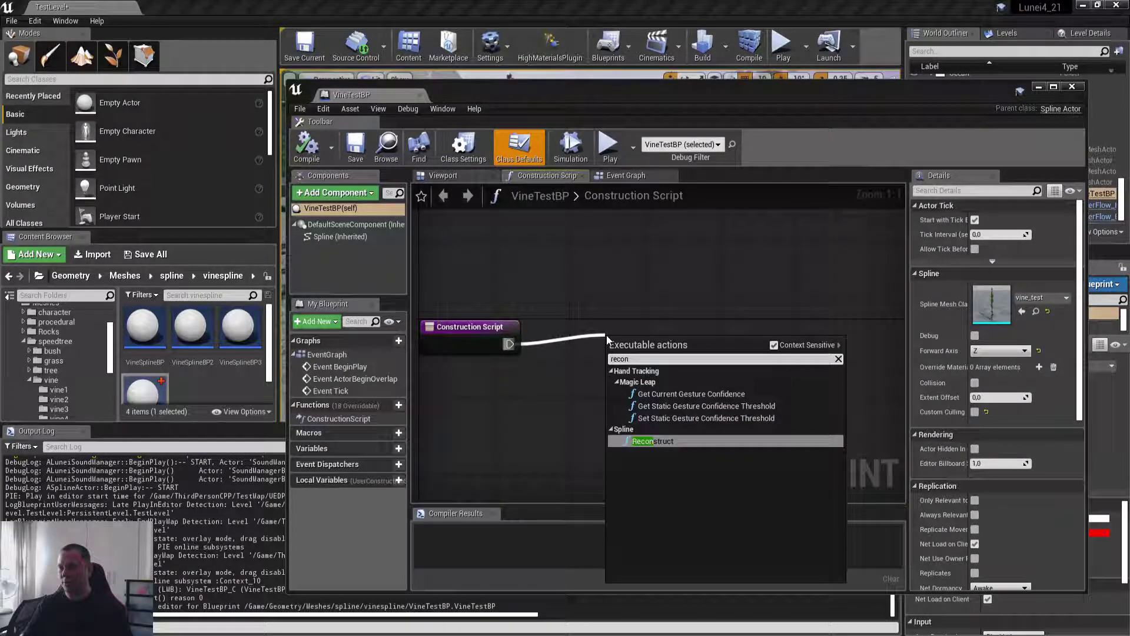
pyautogui.click(655, 441)
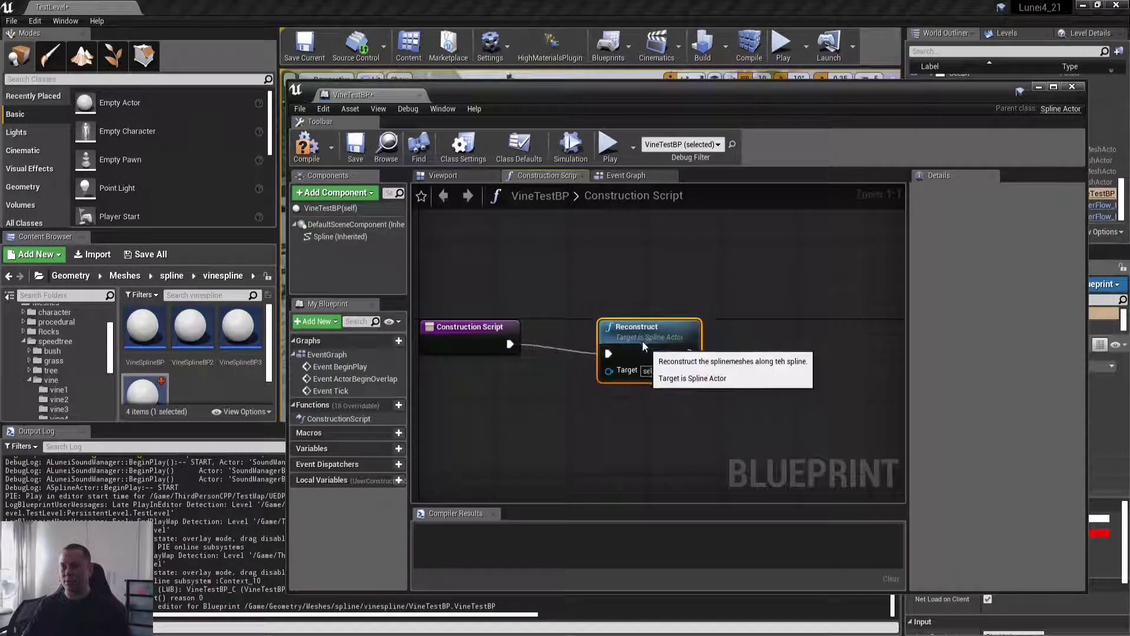
# - Compile and save VineTestBP, and close its editor
pyautogui.click(307, 147)
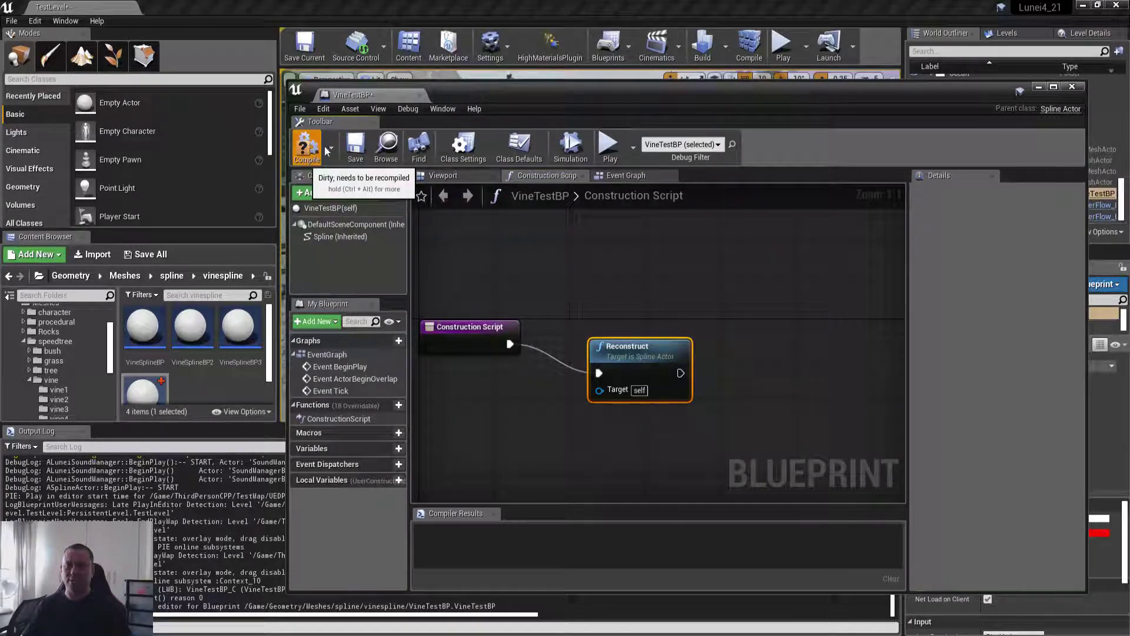
pyautogui.click(355, 146)
pyautogui.click(1073, 84)
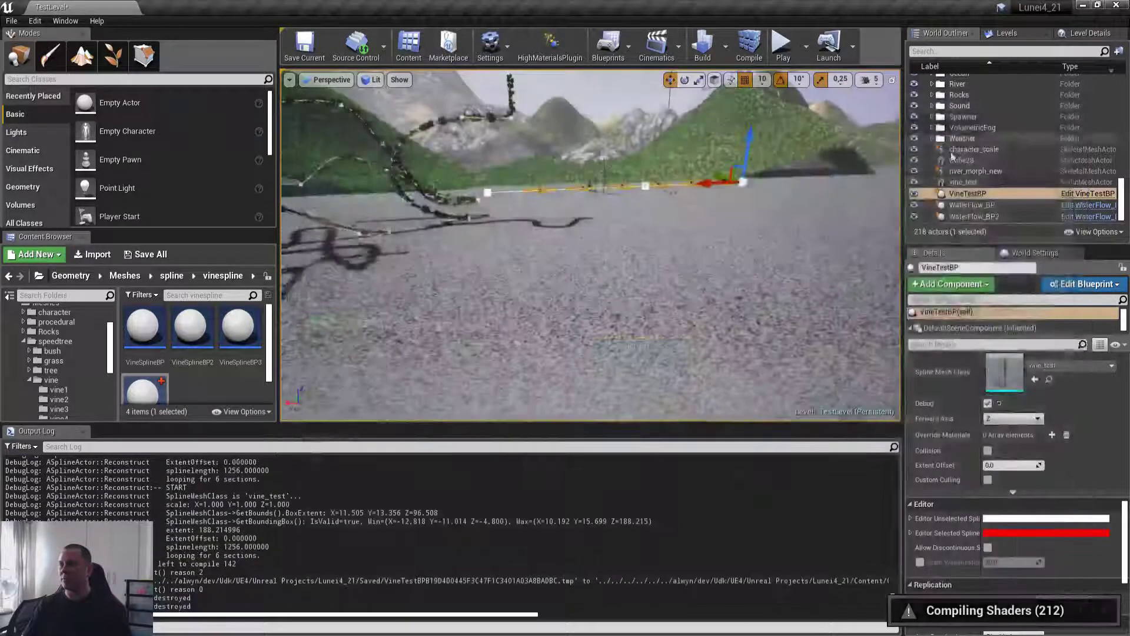
# - Turn off Debug for the placed VineTestBP and close the Output Log
pyautogui.moveTo(649, 299)
pyautogui.mouseDown(button='right')
pyautogui.moveTo(639, 268)
pyautogui.moveTo(630, 316)
pyautogui.moveTo(648, 298)
pyautogui.mouseUp(button='right')
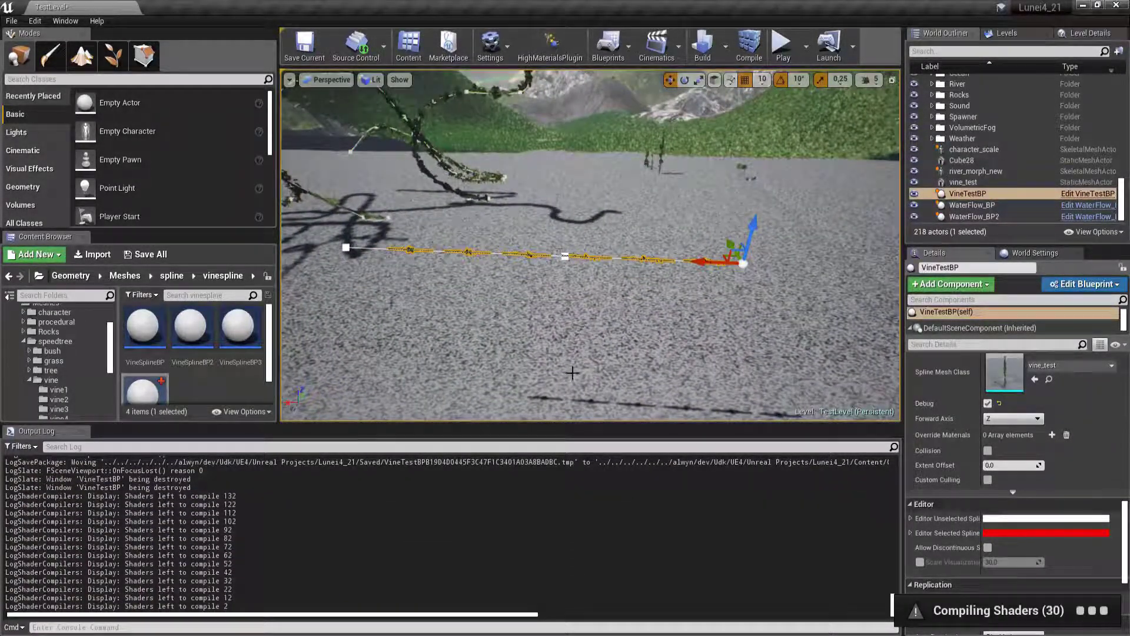
pyautogui.click(987, 403)
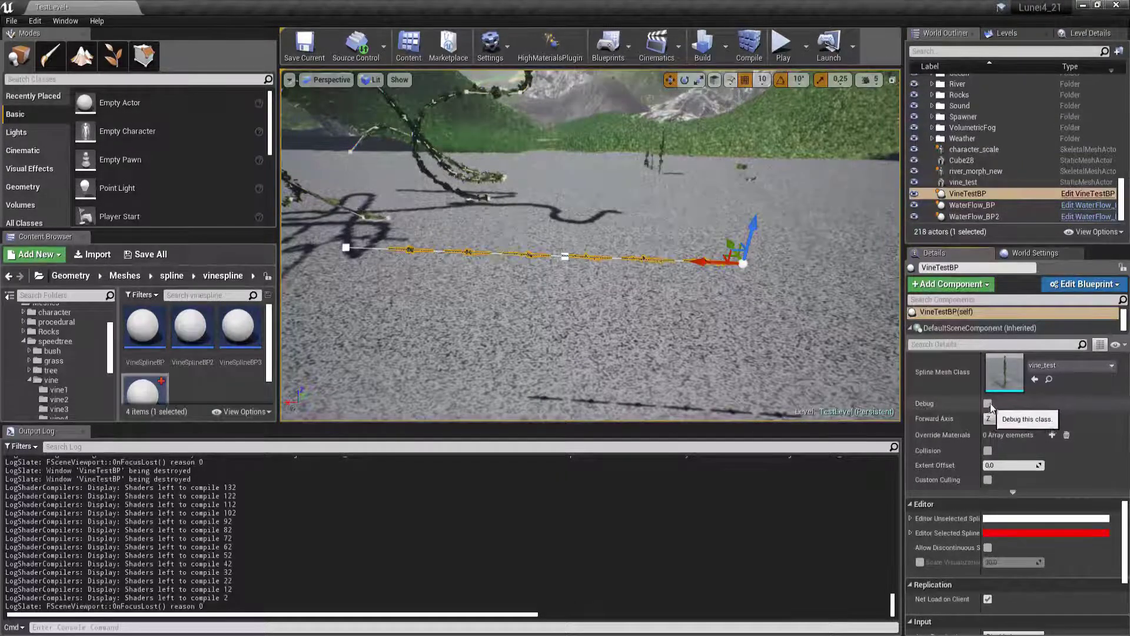
pyautogui.click(83, 432)
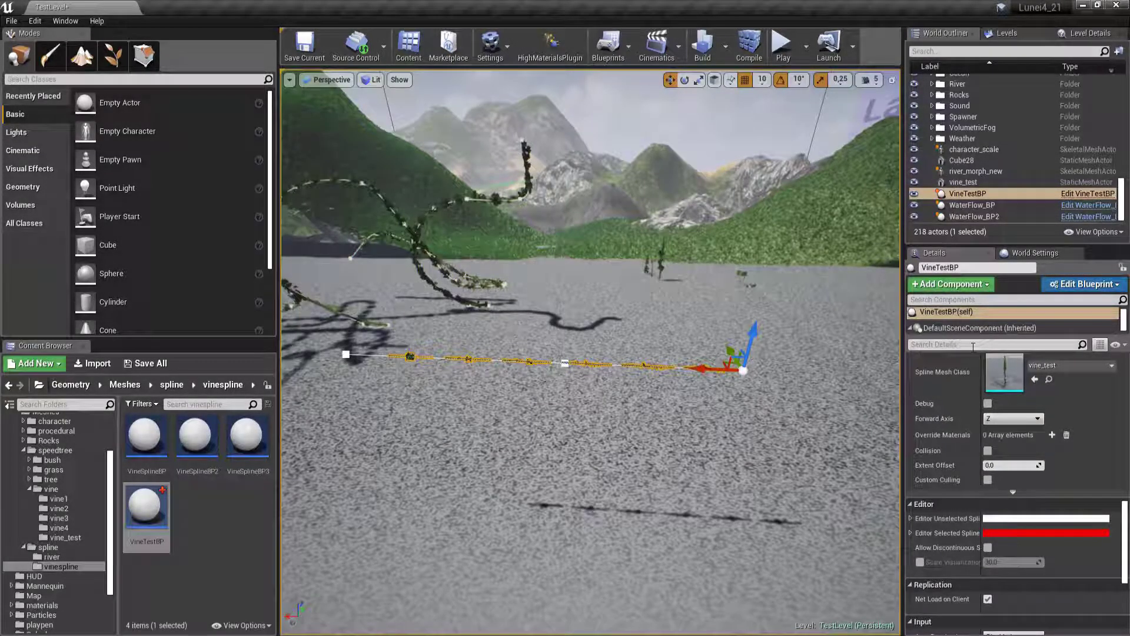
# - Set the placed VineTestBP's scale to 5 on all axes and inspect the enlarged vine from close up
pyautogui.scroll(8, 961, 426)
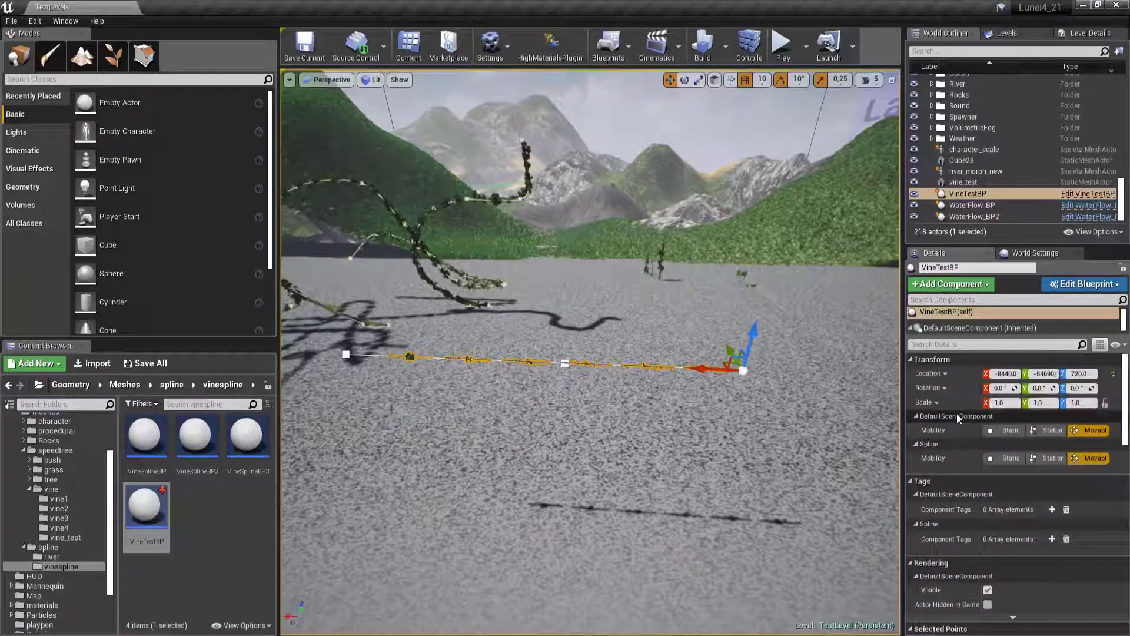
pyautogui.click(999, 402)
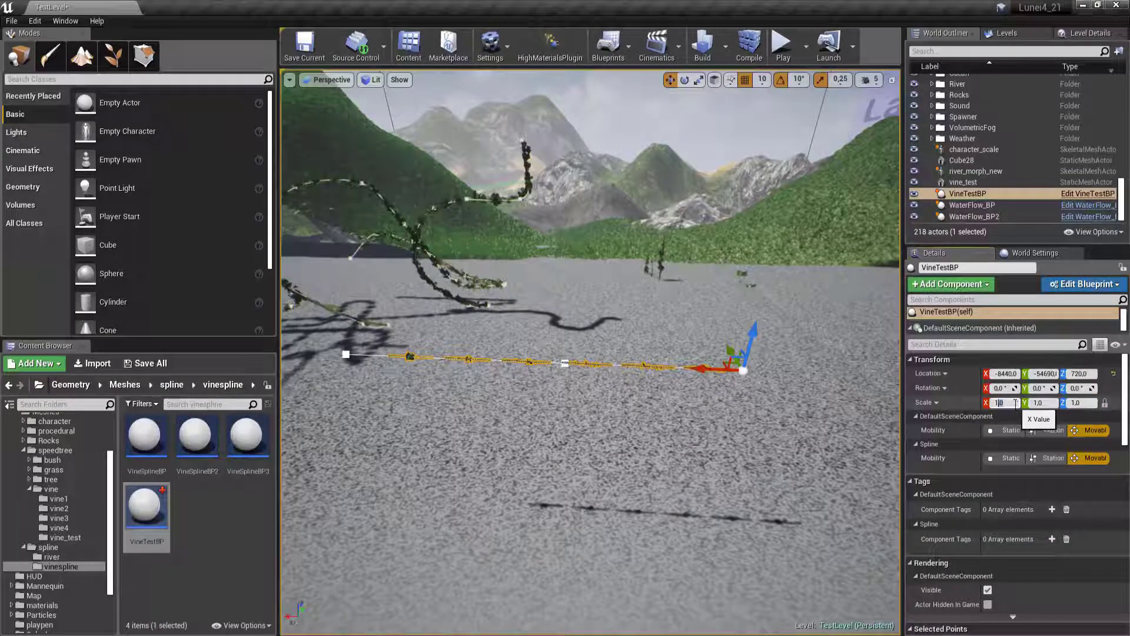
pyautogui.write('5')
pyautogui.press('Return')
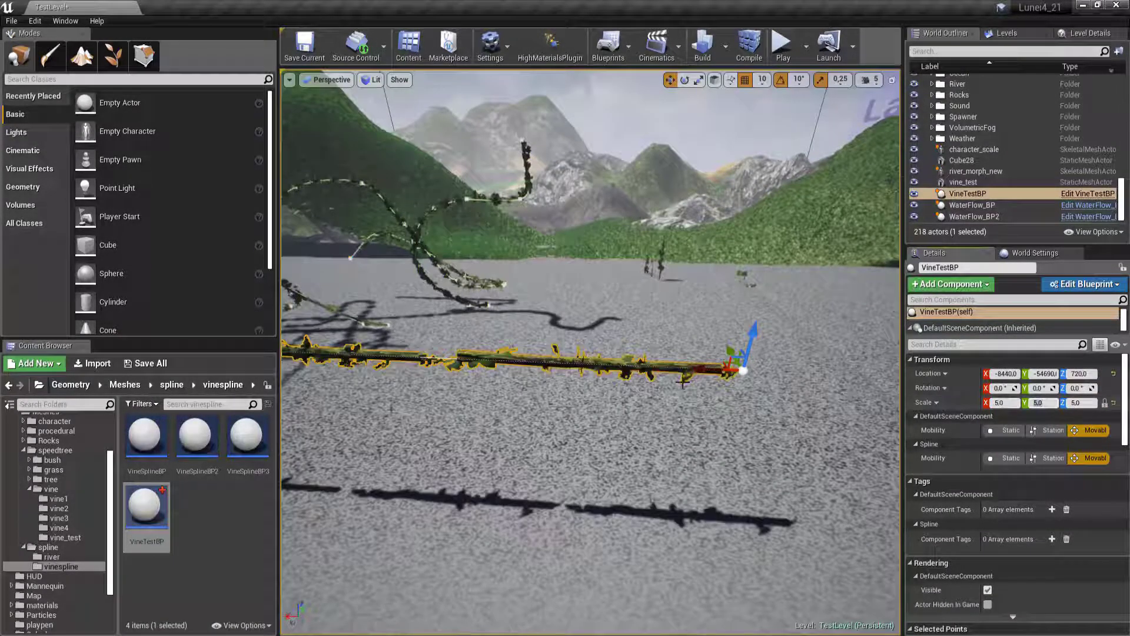
pyautogui.moveTo(647, 398); pyautogui.dragTo(724, 400, button='right')
pyautogui.press('Escape')
pyautogui.moveTo(589, 353); pyautogui.dragTo(666, 398, button='right')
pyautogui.click(759, 323)
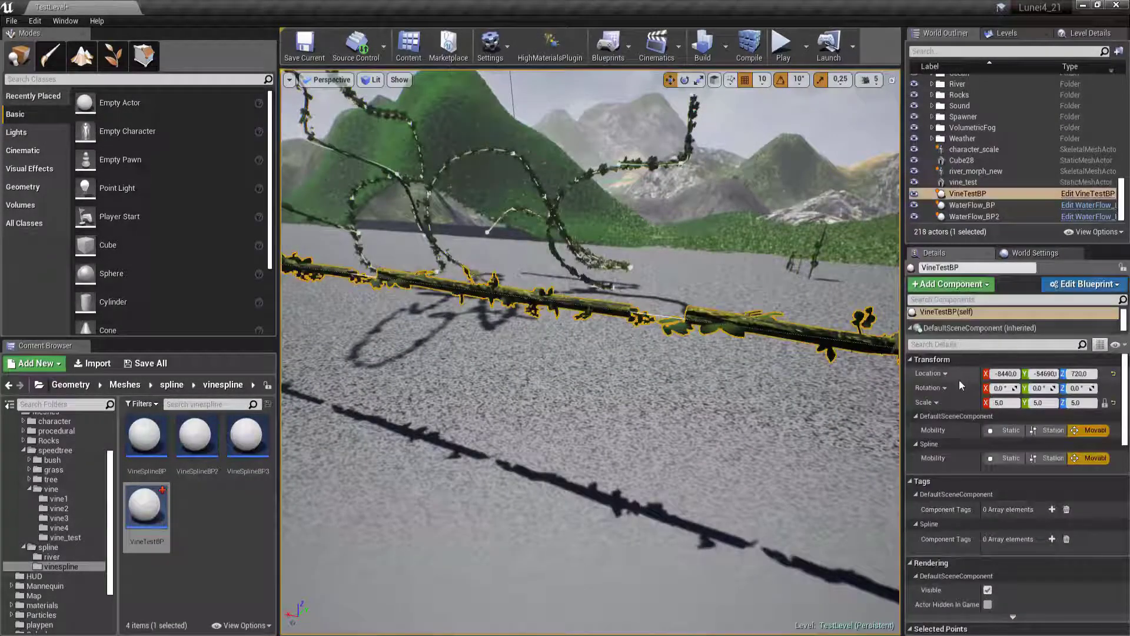
# - Set VineTestBP's scale to 3 on all axes and check the spacing between its mesh segments
pyautogui.click(999, 403)
pyautogui.write('3')
pyautogui.press('Return')
pyautogui.moveTo(724, 365); pyautogui.dragTo(736, 345, button='right')
pyautogui.press('Escape')
pyautogui.click(738, 302)
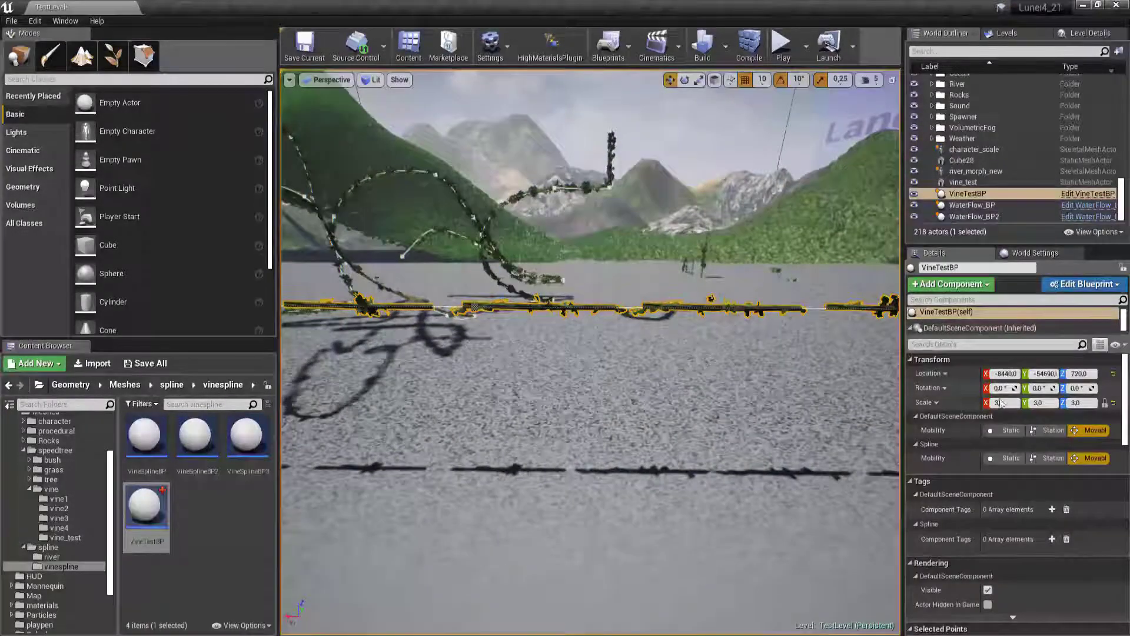
# - Set VineTestBP's scale to 4 on all axes and view the whole spline in the level
pyautogui.moveTo(888, 429)
pyautogui.mouseDown(button='right')
pyautogui.moveTo(959, 428)
pyautogui.moveTo(918, 428)
pyautogui.moveTo(888, 412)
pyautogui.moveTo(823, 453)
pyautogui.moveTo(888, 436)
pyautogui.mouseUp(button='right')
pyautogui.press('Escape')
pyautogui.press('w')
pyautogui.press('w')
pyautogui.press('s')
pyautogui.moveTo(590, 352); pyautogui.dragTo(624, 336, button='right')
pyautogui.press('w')
pyautogui.press('f')
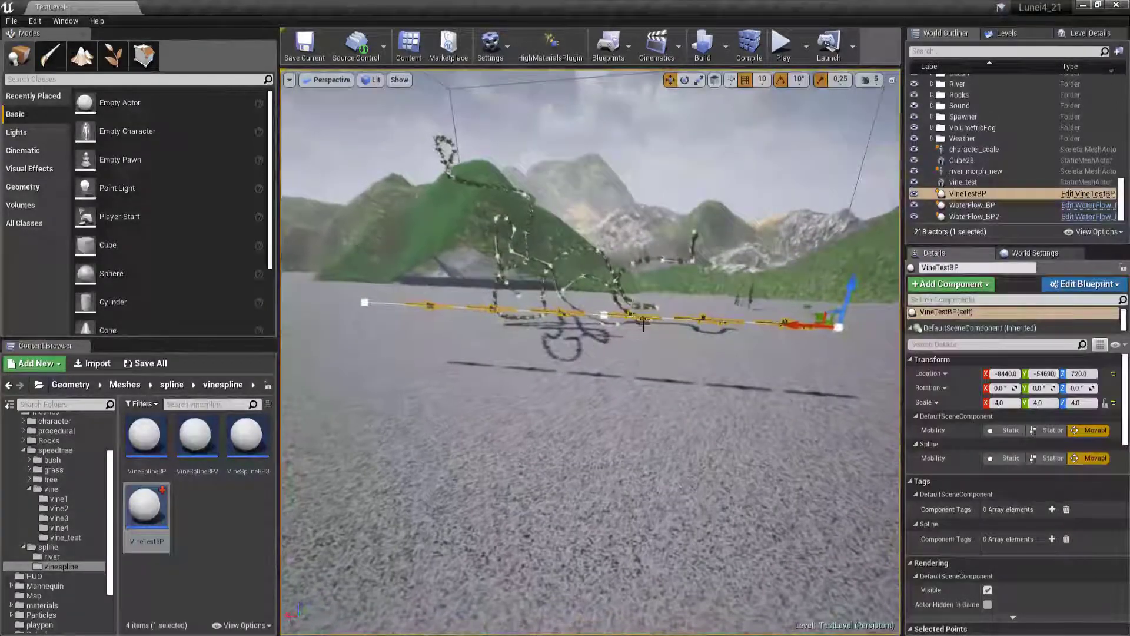
# - Pull the far end point of VineTestBP's spline upward to bend the scaled vine
pyautogui.moveTo(604, 271); pyautogui.dragTo(588, 212)
pyautogui.click(365, 302)
pyautogui.moveTo(365, 302); pyautogui.dragTo(404, 82)
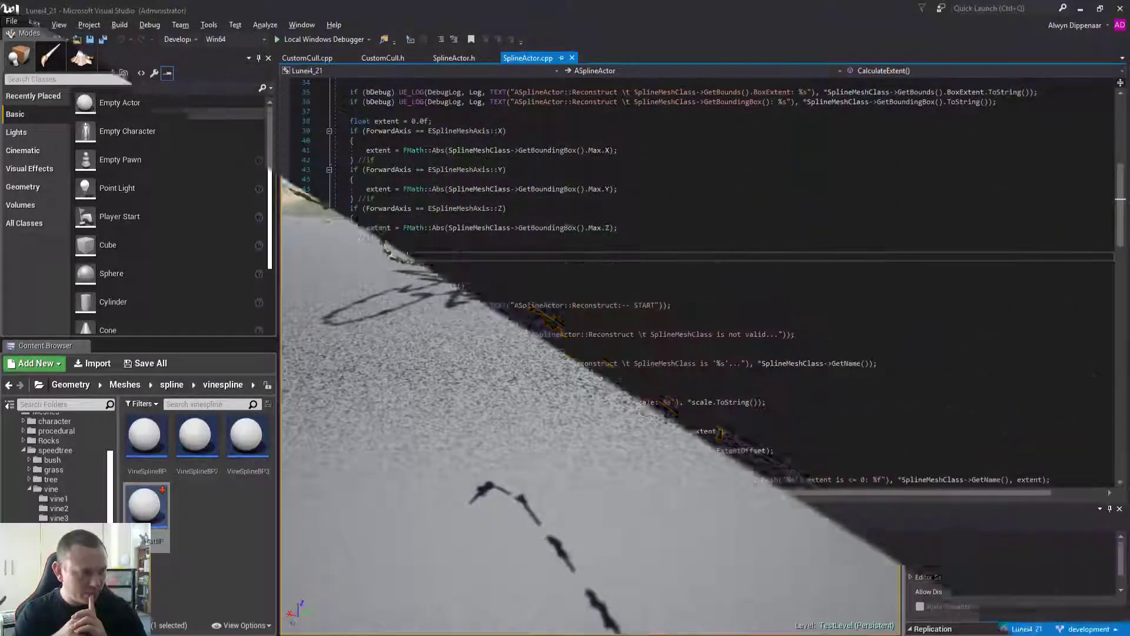
# - In Visual Studio, multiply the X, Y and Z extents in SplineActor.cpp's CalculateExtent by the matching GetActorScale3D() component, and build the project
pyautogui.press('Up')
pyautogui.press('Up')
pyautogui.press('Up')
pyautogui.press('Up')
pyautogui.press('Up')
pyautogui.press('Up')
pyautogui.press('Up')
pyautogui.press('Up')
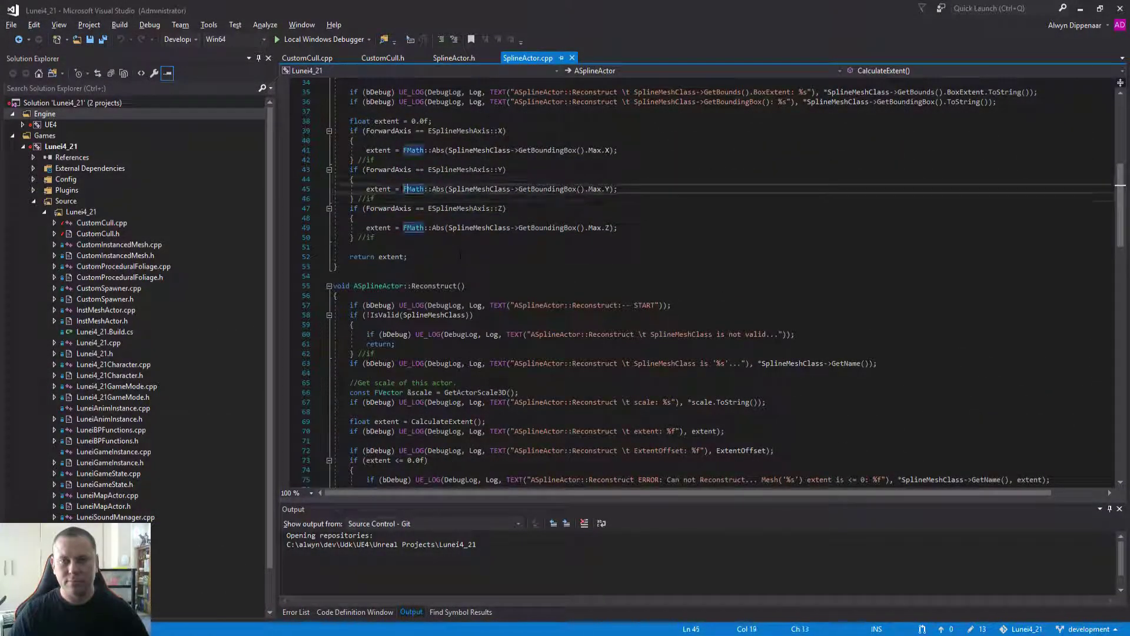
pyautogui.press('End')
pyautogui.write('*')
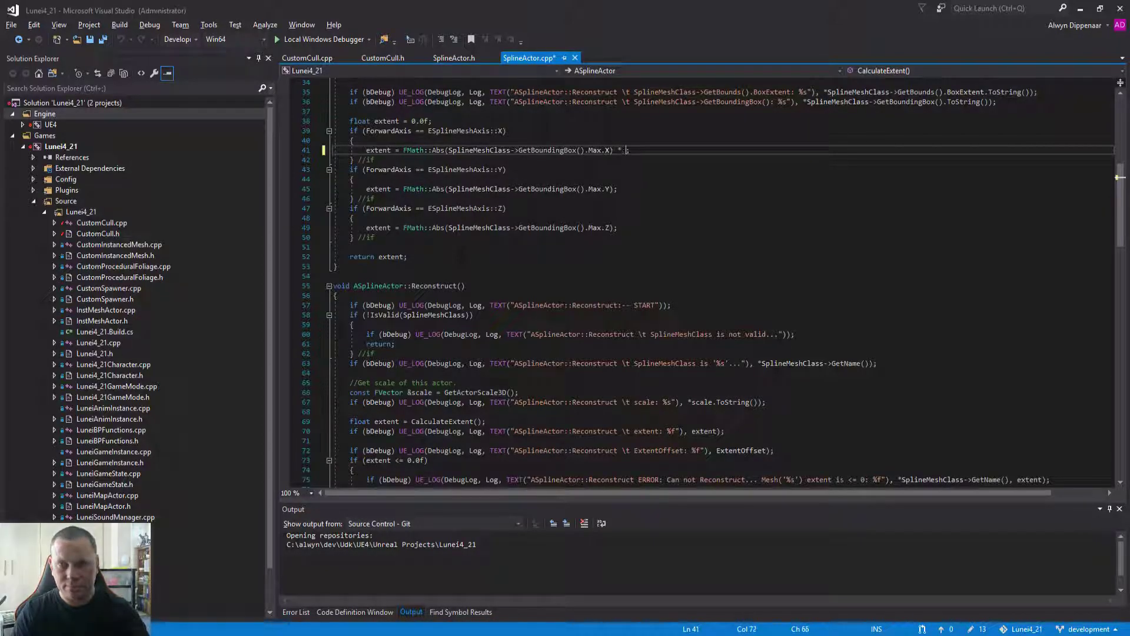
pyautogui.hotkey('ctrl', 'Left')
pyautogui.hotkey('ctrl', 'Left')
pyautogui.hotkey('ctrl', 'Left')
pyautogui.hotkey('ctrl', 'Left')
pyautogui.hotkey('ctrl', 'Left')
pyautogui.hotkey('ctrl', 'Left')
pyautogui.hotkey('ctrl', 'Left')
pyautogui.hotkey('ctrl', 'Left')
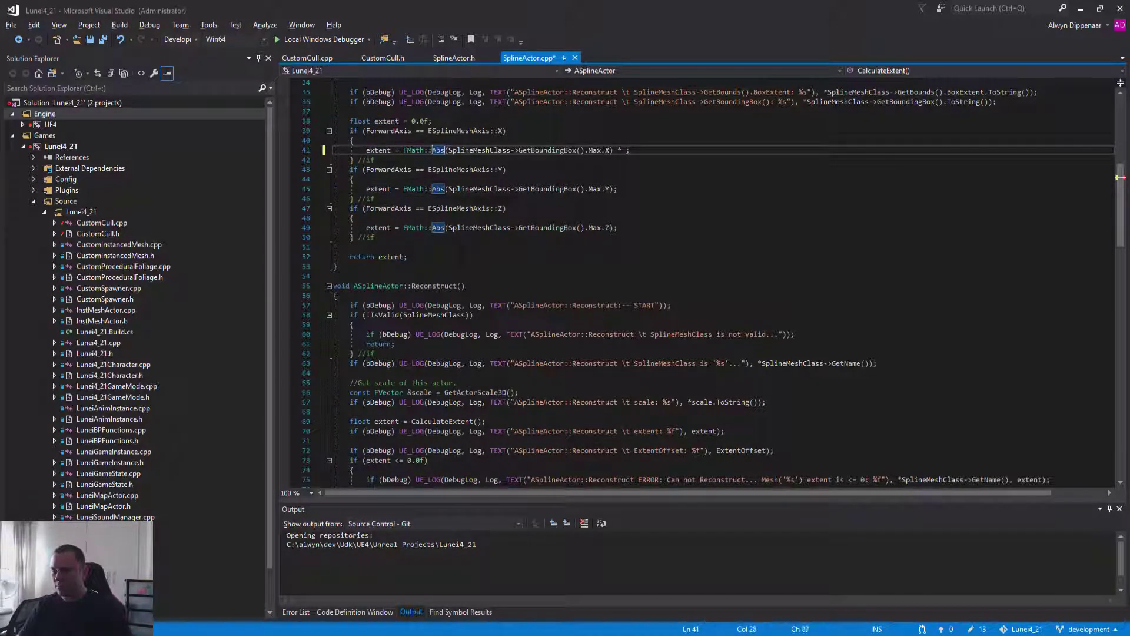
pyautogui.hotkey('ctrl', 'Left')
pyautogui.hotkey('ctrl', 'shift', 'Right')
pyautogui.hotkey('ctrl', 'shift', 'Right')
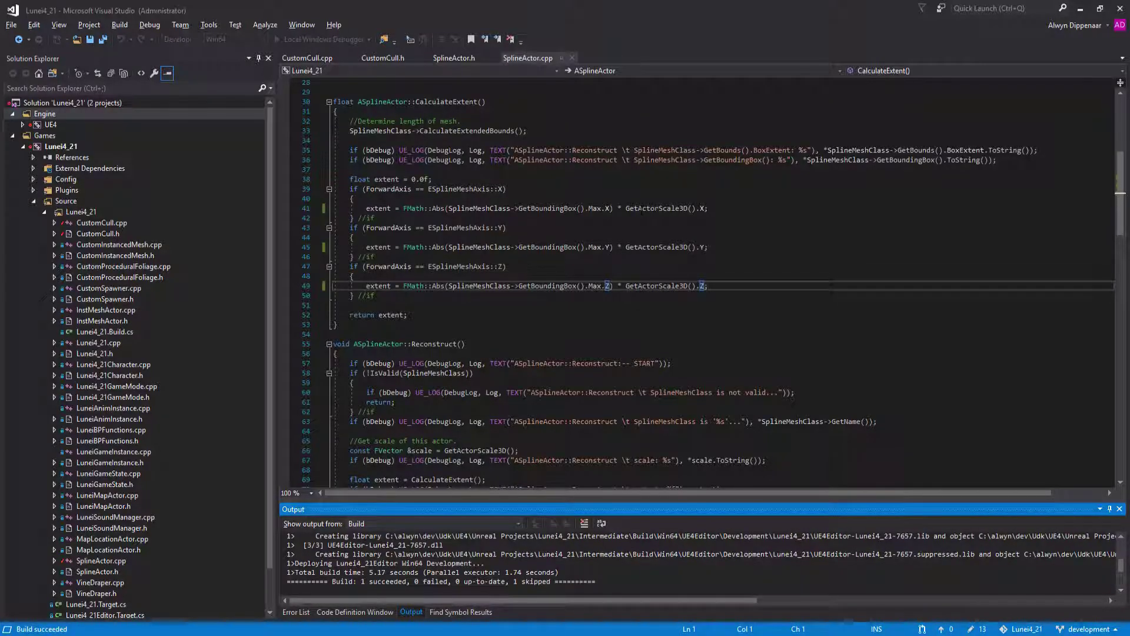
# - Switch to the Unreal Editor and examine how the mesh segments follow the spline of VineSplineBP2
pyautogui.hotkey('alt', 'Tab')
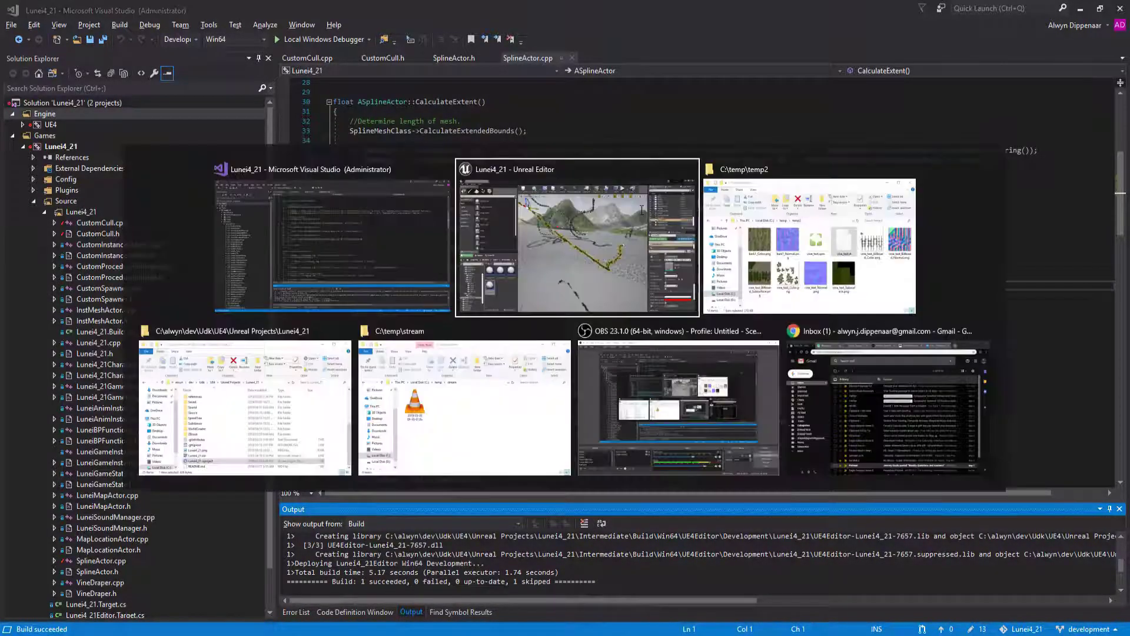
pyautogui.moveTo(528, 267); pyautogui.dragTo(597, 299, button='right')
pyautogui.press('w')
pyautogui.press('e')
pyautogui.click(626, 346)
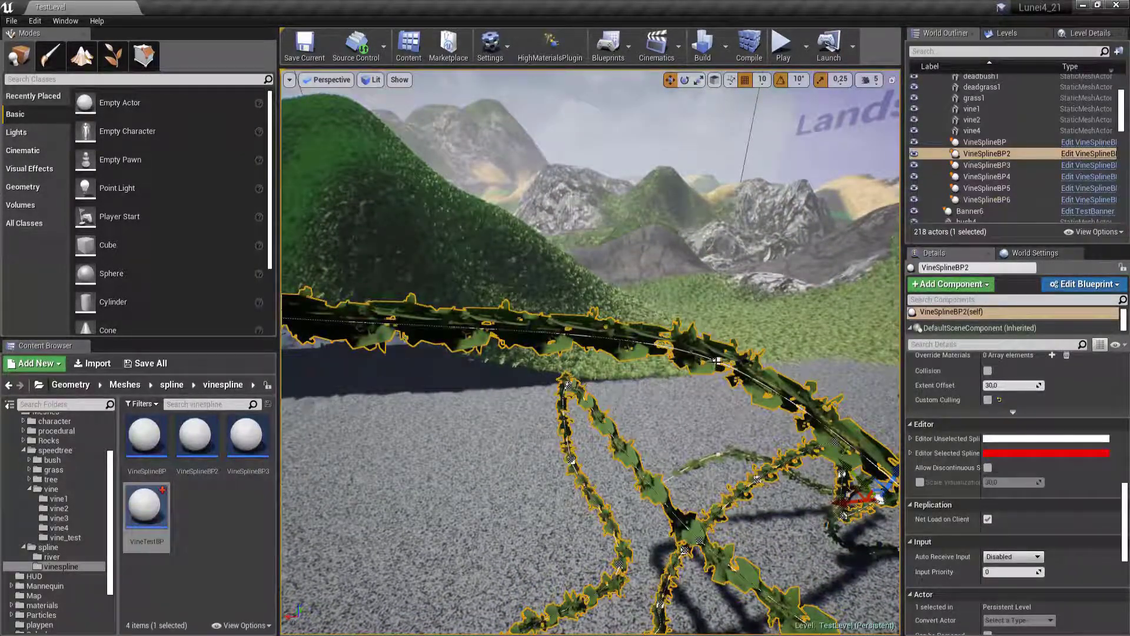
pyautogui.click(717, 359)
pyautogui.moveTo(738, 323); pyautogui.dragTo(732, 330)
pyautogui.press('Escape')
pyautogui.moveTo(732, 330); pyautogui.dragTo(665, 344, button='right')
pyautogui.moveTo(559, 264)
pyautogui.mouseDown(button='right')
pyautogui.moveTo(547, 262)
pyautogui.moveTo(550, 276)
pyautogui.moveTo(556, 254)
pyautogui.mouseUp(button='right')
pyautogui.click(694, 288)
pyautogui.click(694, 287)
pyautogui.press('Escape')
# - Compare the VineSplineBP and VineSplineBP2 vines up close, checking their leaves and the joins between segments
pyautogui.moveTo(682, 259); pyautogui.dragTo(742, 294, button='right')
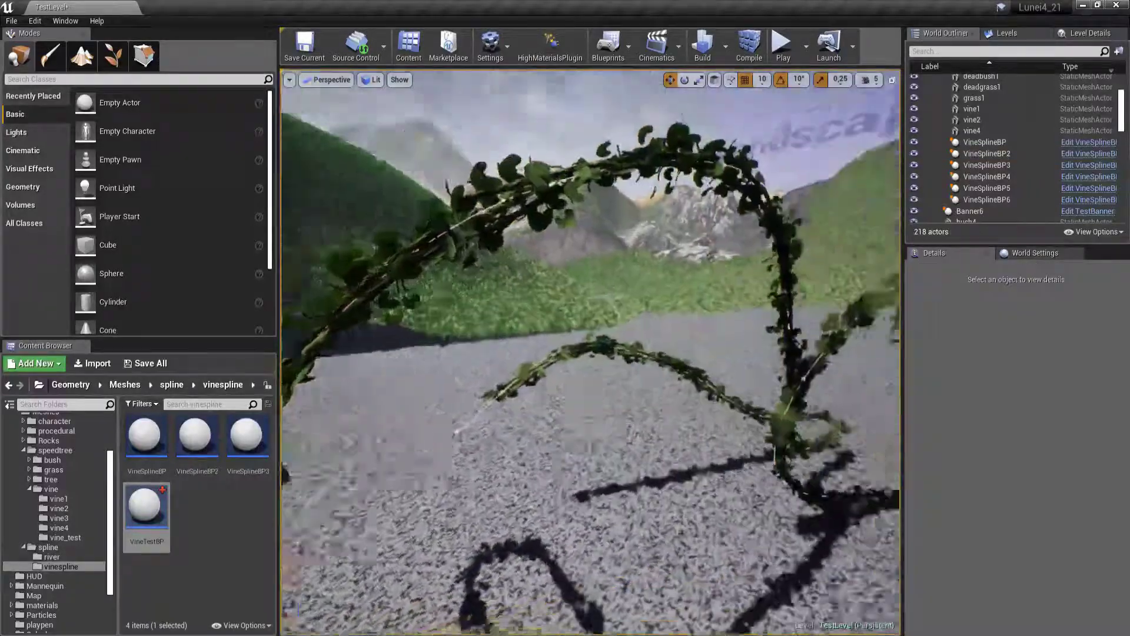
pyautogui.moveTo(655, 339); pyautogui.dragTo(655, 338, button='right')
pyautogui.click(655, 338)
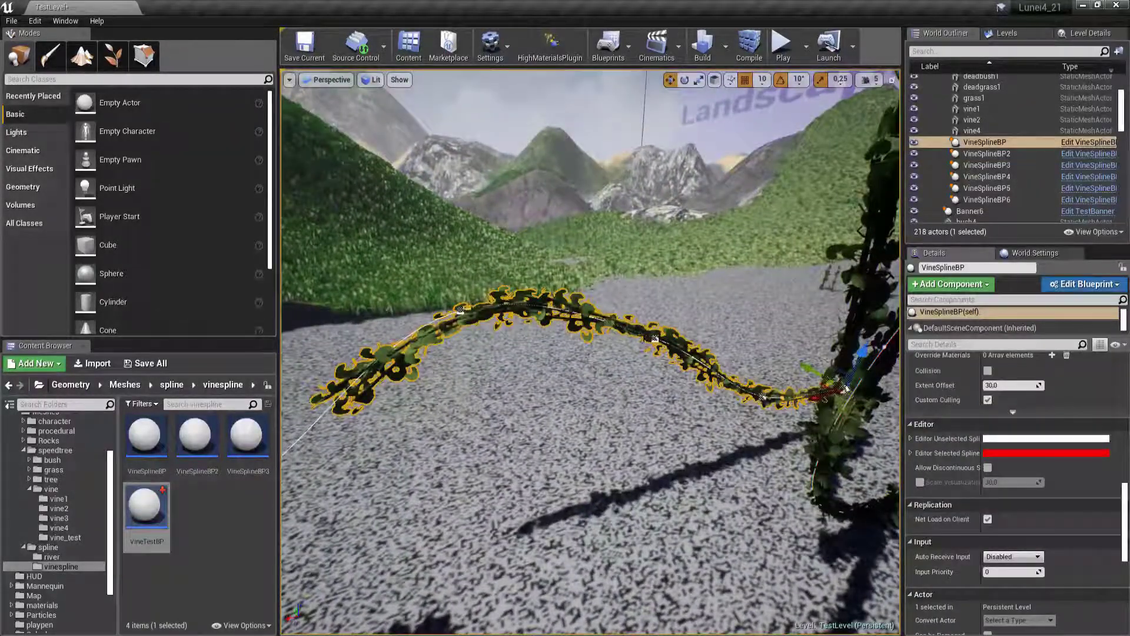
pyautogui.click(655, 339)
pyautogui.press('Escape')
pyautogui.moveTo(676, 285); pyautogui.dragTo(676, 285, button='right')
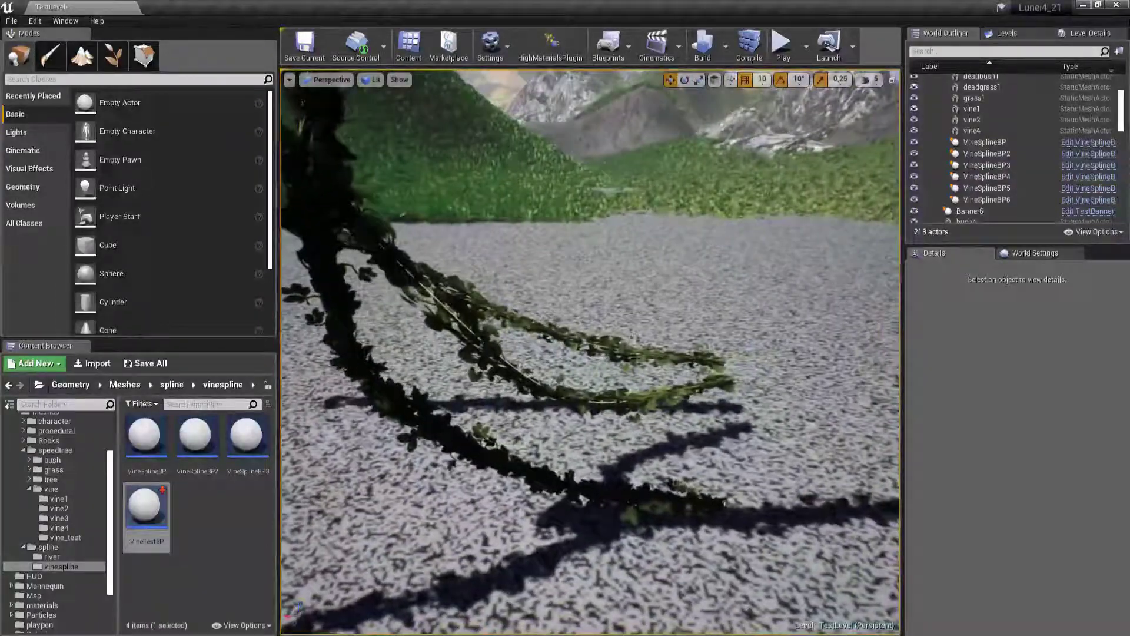
pyautogui.click(655, 399)
pyautogui.moveTo(746, 343); pyautogui.dragTo(744, 352)
pyautogui.moveTo(744, 352); pyautogui.dragTo(589, 301, button='right')
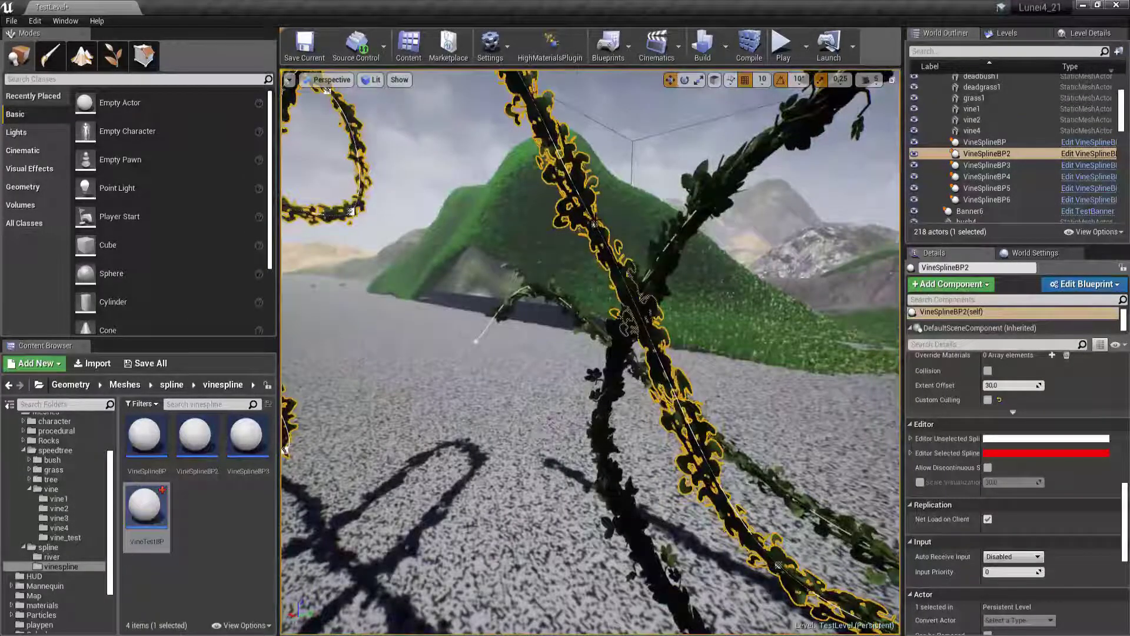
pyautogui.click(598, 225)
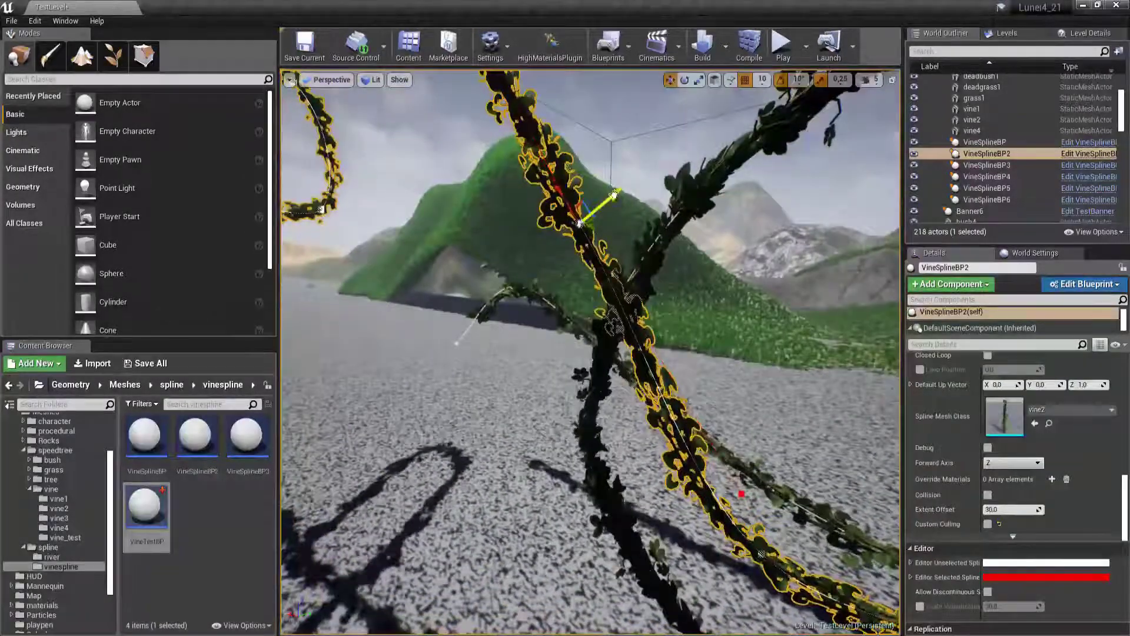
pyautogui.press('Escape')
pyautogui.moveTo(597, 206); pyautogui.dragTo(598, 206, button='right')
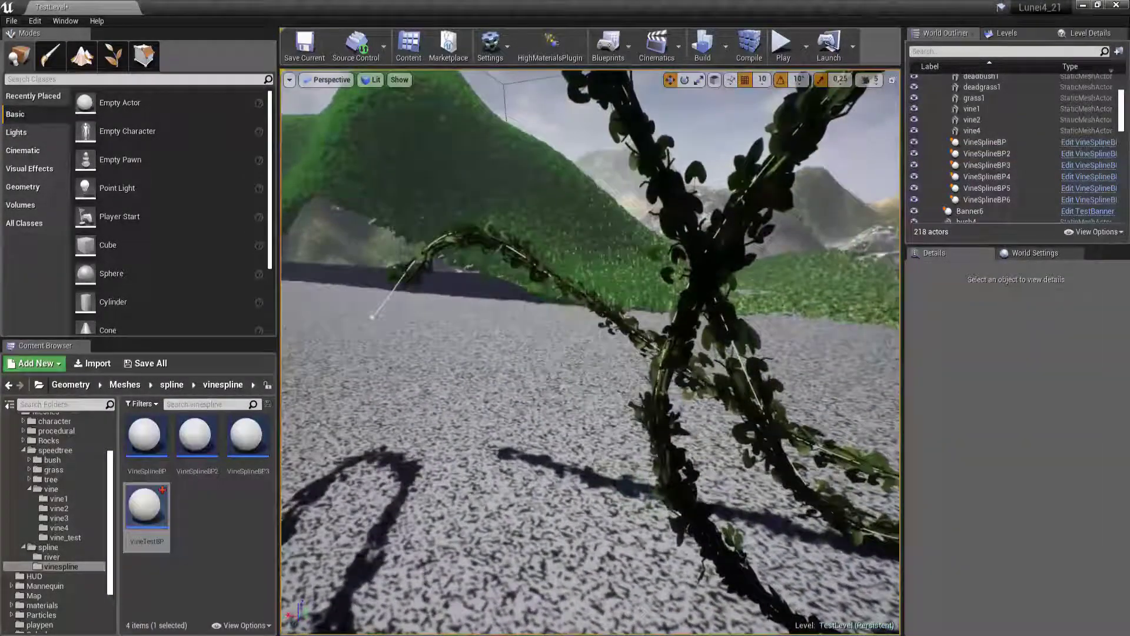
# - Select VineSplineBP and inspect its spline points, and look over the whole vine group above the platform
pyautogui.click(605, 313)
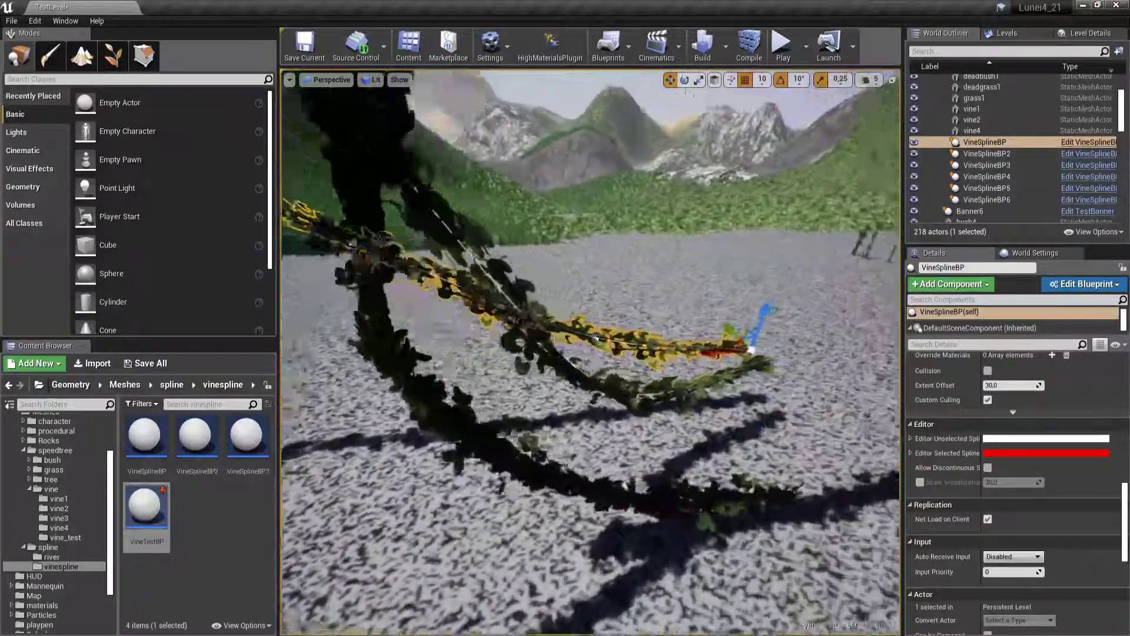
pyautogui.moveTo(582, 346); pyautogui.dragTo(523, 345, button='right')
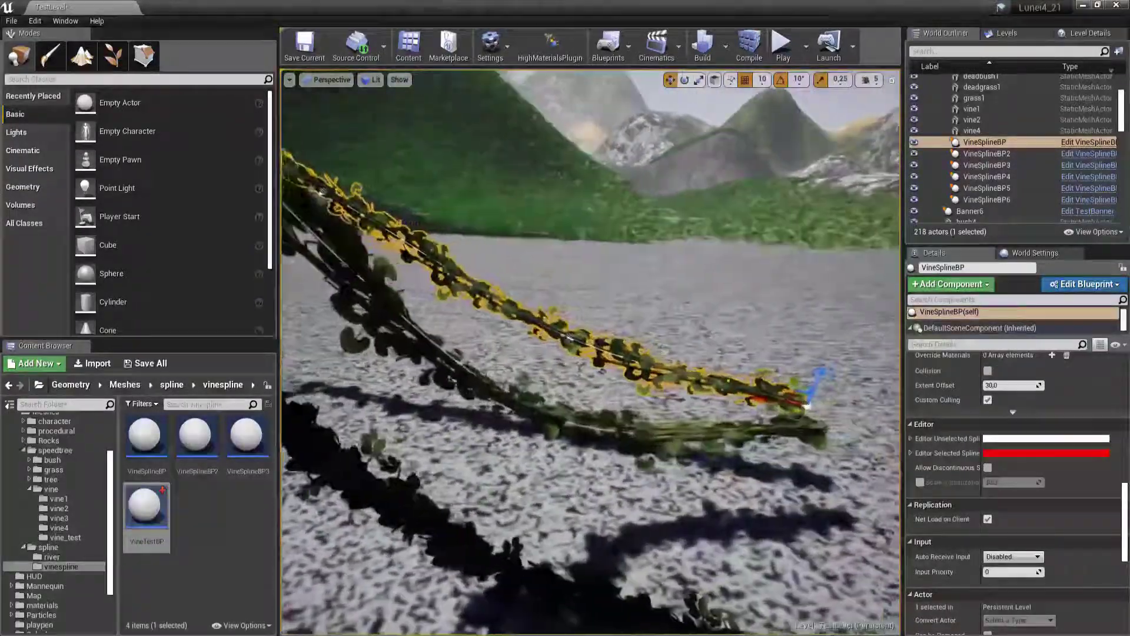
pyautogui.click(560, 337)
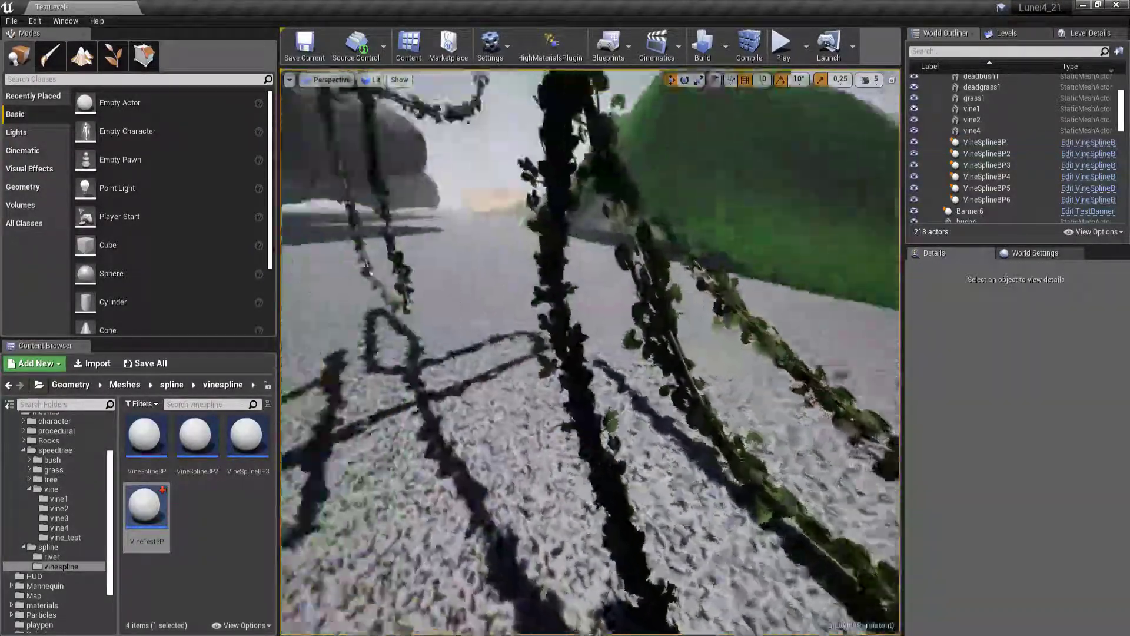
pyautogui.moveTo(570, 293); pyautogui.dragTo(506, 259, button='right')
pyautogui.moveTo(590, 352); pyautogui.dragTo(708, 334, button='right')
pyautogui.click(541, 335)
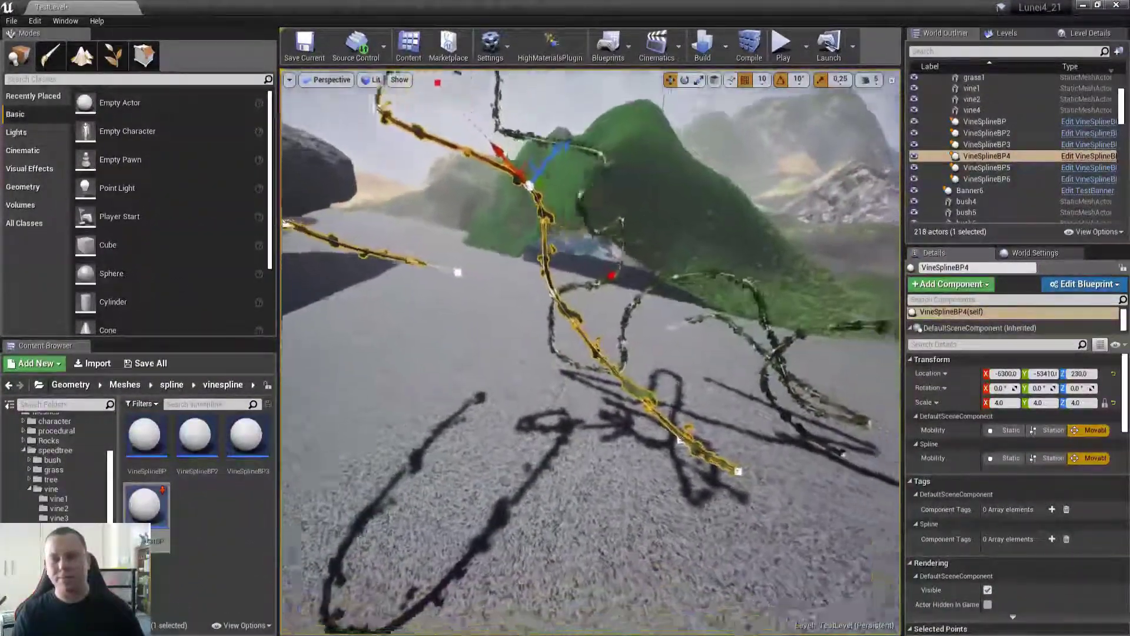
pyautogui.moveTo(591, 352); pyautogui.dragTo(486, 241, button='right')
pyautogui.press('Escape')
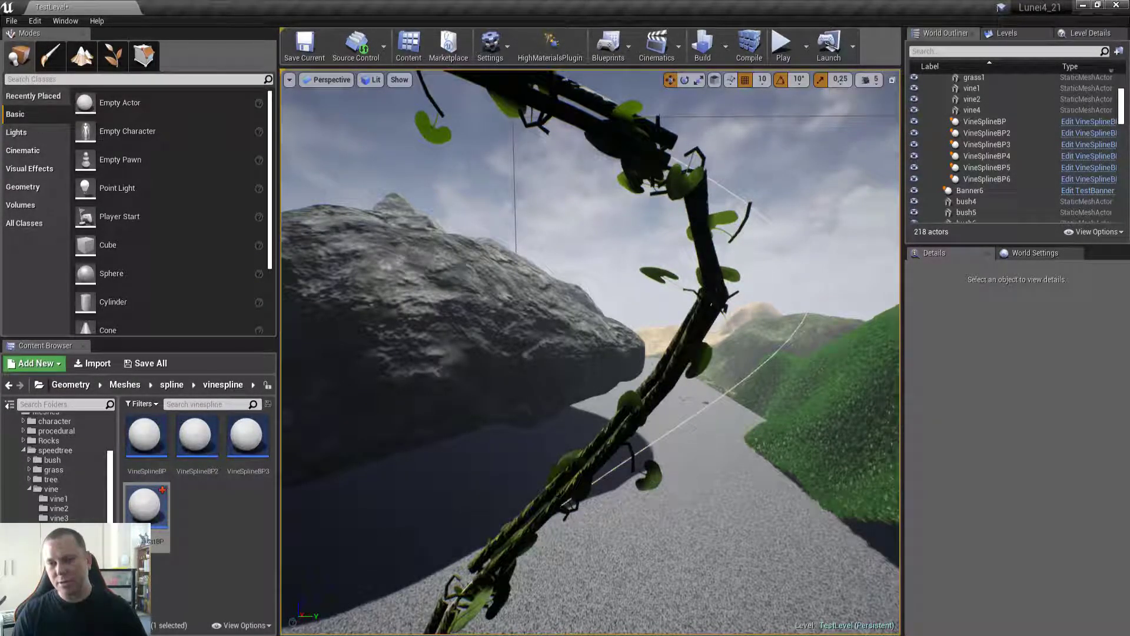
# - Inspect the sharply bent vine near the large rock and the end where its mesh stops along the spline
pyautogui.press('s')
pyautogui.moveTo(591, 352); pyautogui.dragTo(330, 282, button='right')
pyautogui.press('w')
pyautogui.press('d')
pyautogui.press('w')
pyautogui.moveTo(699, 317); pyautogui.dragTo(689, 406, button='right')
pyautogui.press('a')
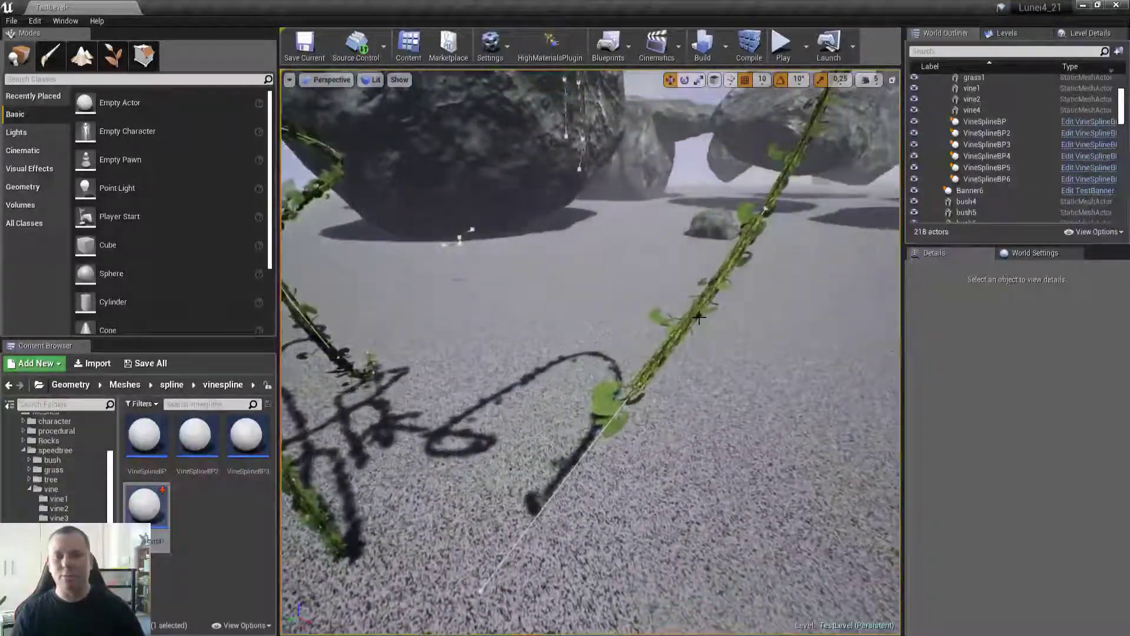
# - Switch to Visual Studio and review how CalculateExtent and Reconstruct in SplineActor.cpp use the extent and place the spline meshes
pyautogui.hotkey('alt', 'Tab')
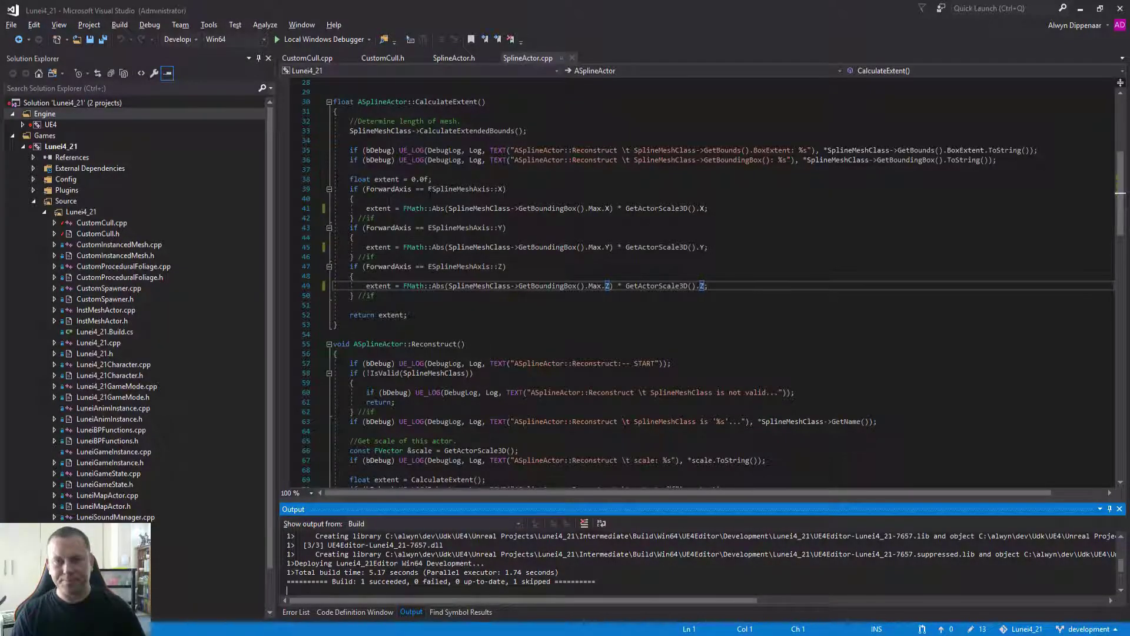
pyautogui.moveTo(349, 188); pyautogui.dragTo(520, 288)
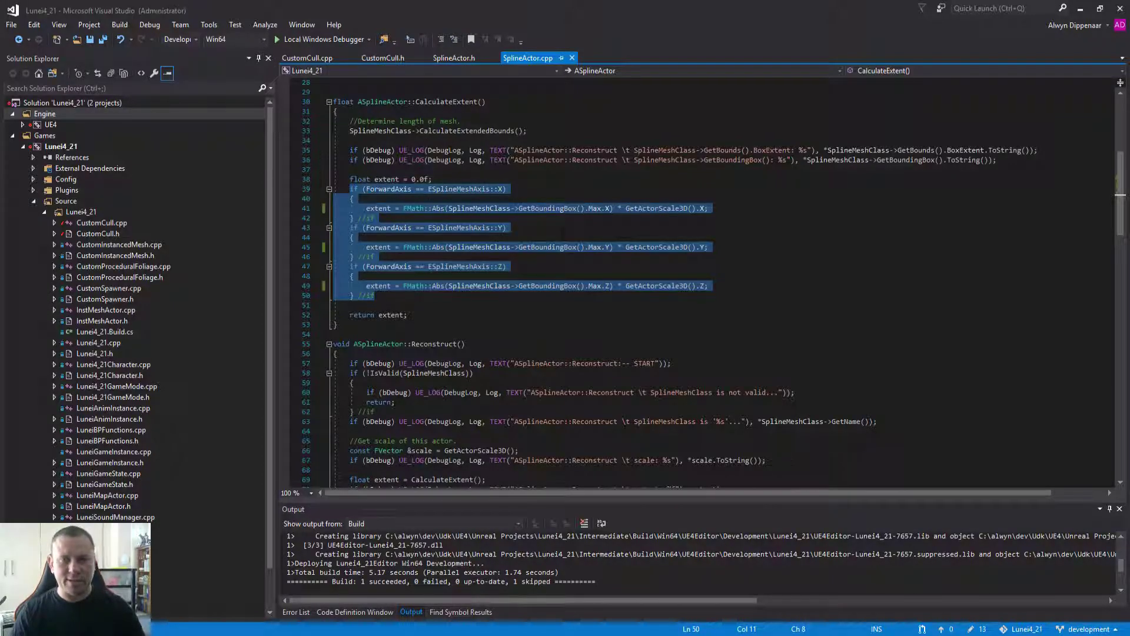
pyautogui.scroll(-5, 606, 229)
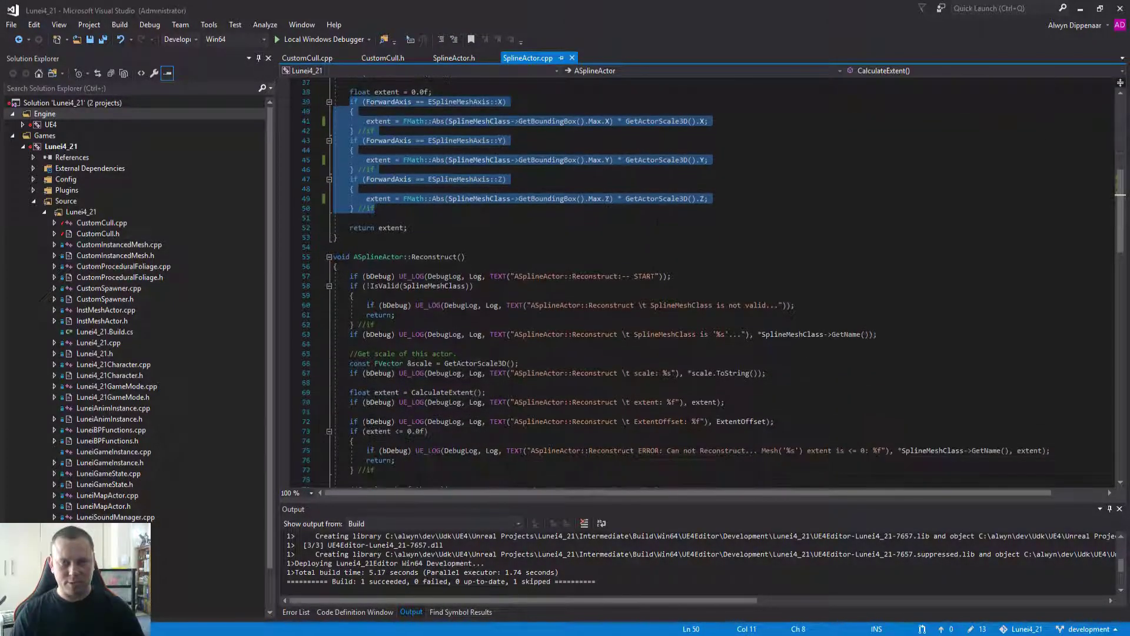
pyautogui.scroll(-2, 636, 431)
pyautogui.doubleClick(421, 246)
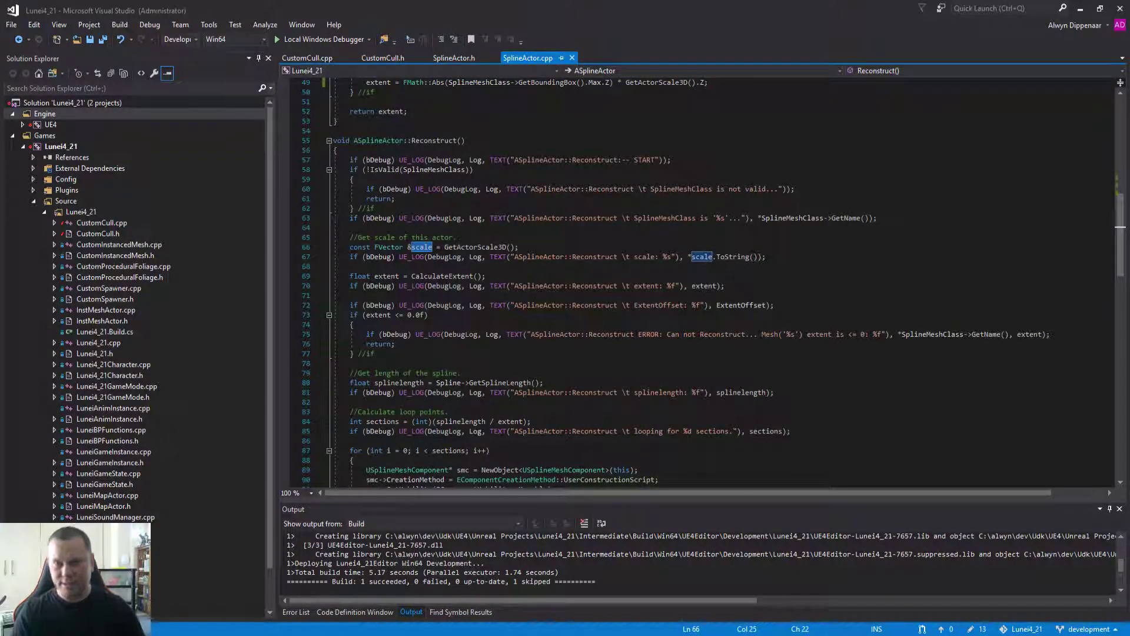
pyautogui.scroll(-5, 706, 282)
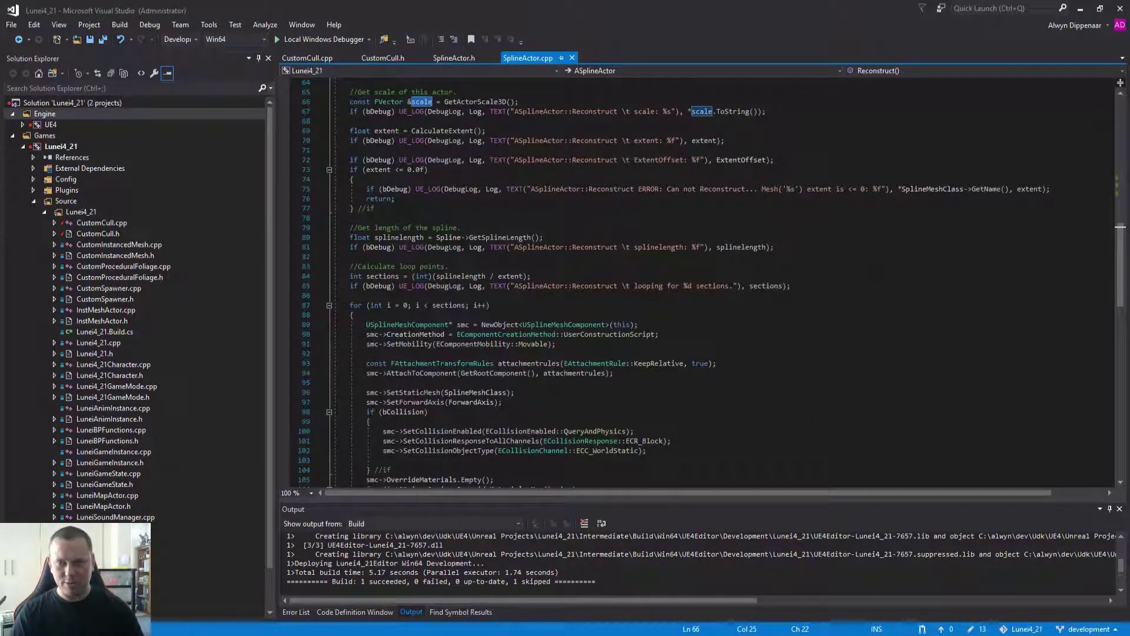
pyautogui.scroll(-8, 706, 283)
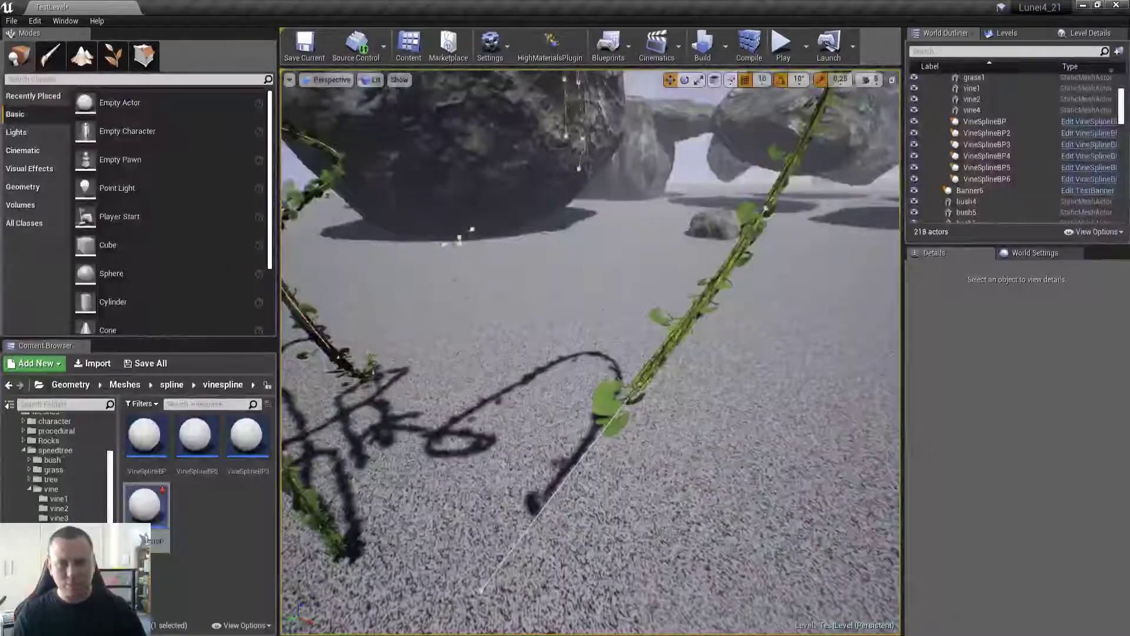
# - Switch to the Unreal Editor, select VineTestBP, and add and move spline points to give the vine a curved shape
pyautogui.moveTo(825, 285); pyautogui.dragTo(883, 291, button='right')
pyautogui.moveTo(589, 318); pyautogui.dragTo(477, 218, button='right')
pyautogui.moveTo(762, 279); pyautogui.dragTo(609, 334, button='right')
pyautogui.click(533, 336)
pyautogui.press('Escape')
pyautogui.press('s')
pyautogui.click(630, 359)
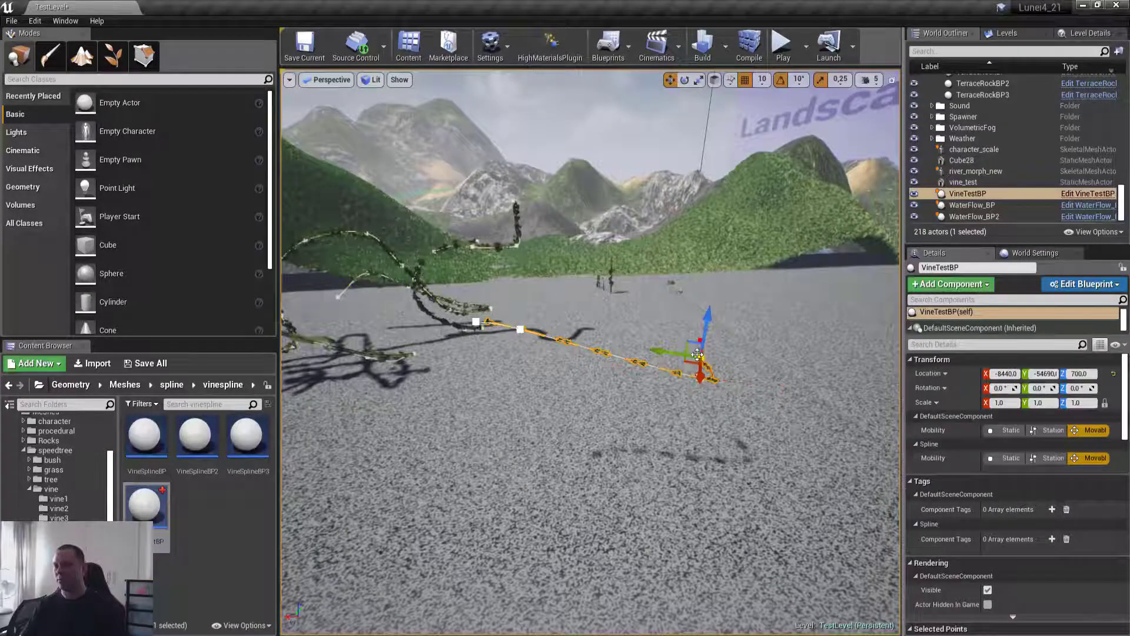
pyautogui.moveTo(618, 353); pyautogui.dragTo(617, 343, button='right')
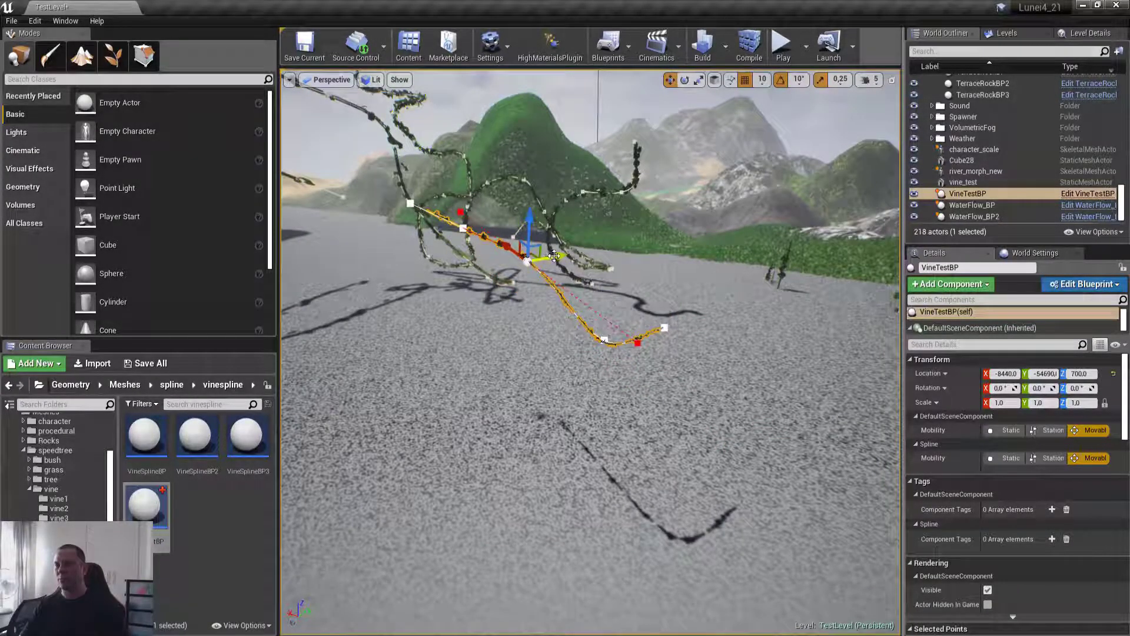
# - Reshape the middle of VineTestBP's spline, extend it beyond the far end, and raise the new end point
pyautogui.moveTo(509, 261); pyautogui.dragTo(557, 286, button='right')
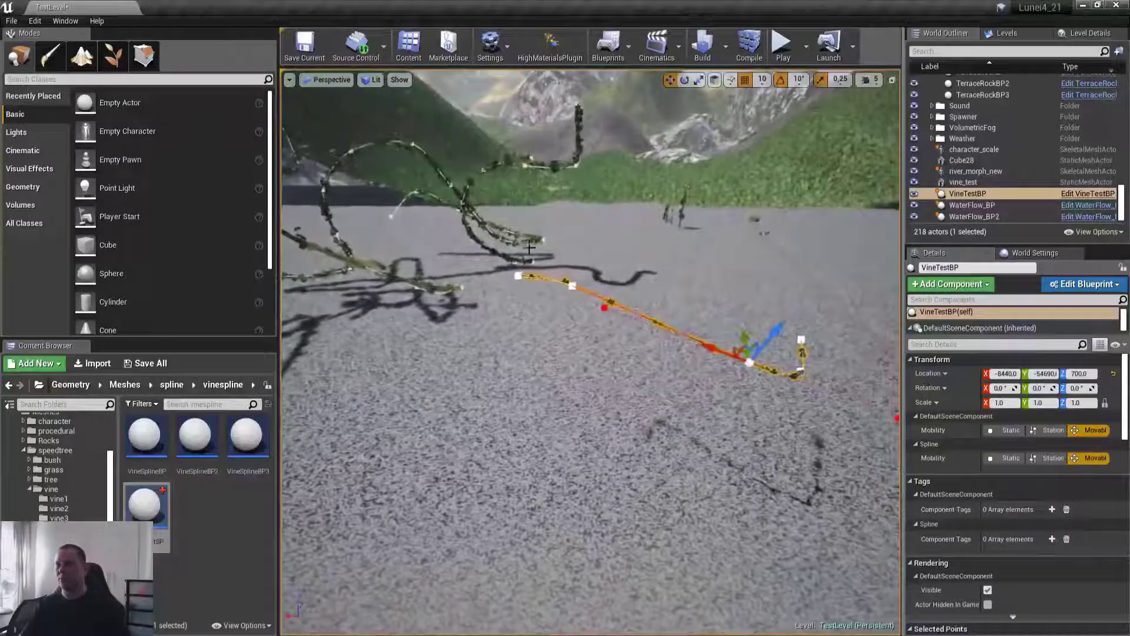
pyautogui.click(519, 275)
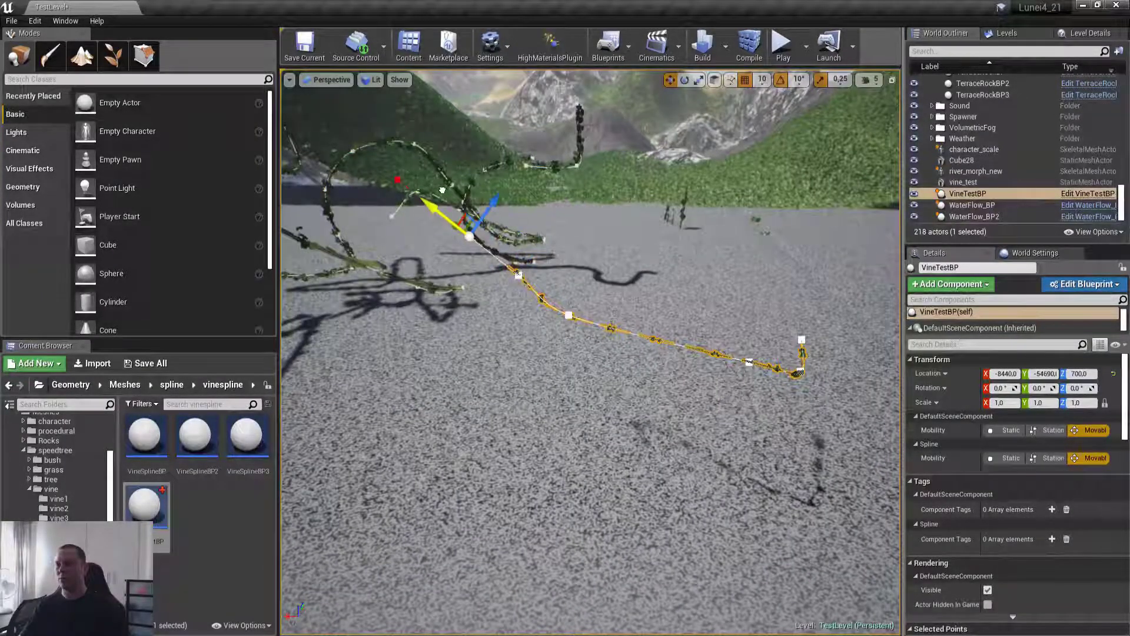
pyautogui.moveTo(489, 200); pyautogui.dragTo(531, 167)
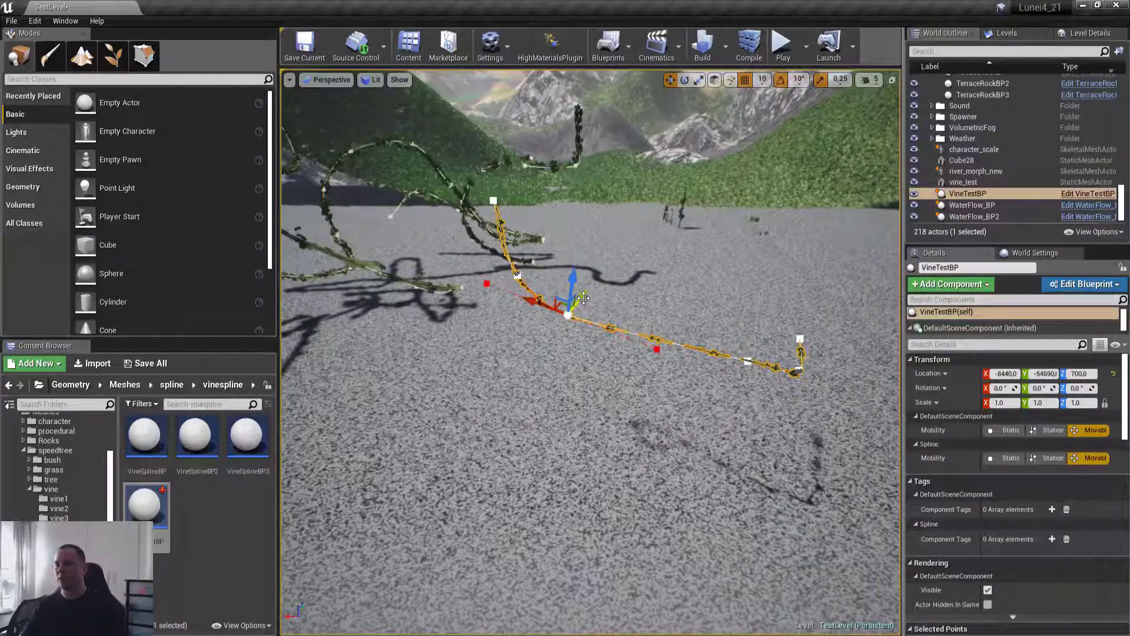
# - Inspect VineTestBP's curved spline from several angles, and select VineSplineBP4 to check its scale
pyautogui.moveTo(536, 338); pyautogui.dragTo(579, 355, button='right')
pyautogui.press('Escape')
pyautogui.click(685, 385)
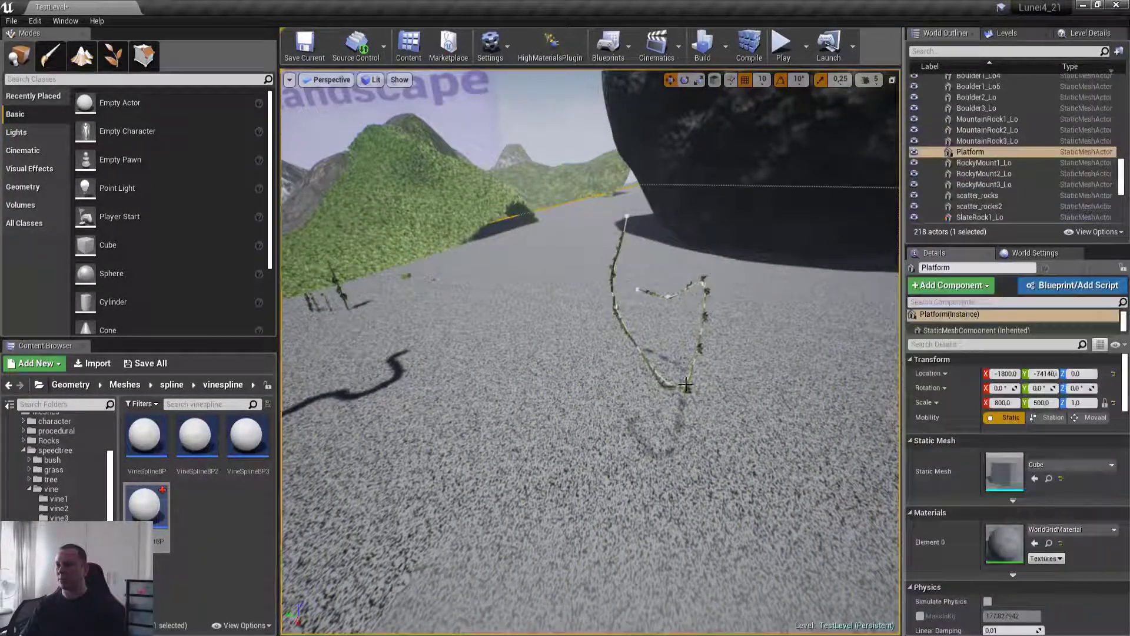
pyautogui.click(699, 339)
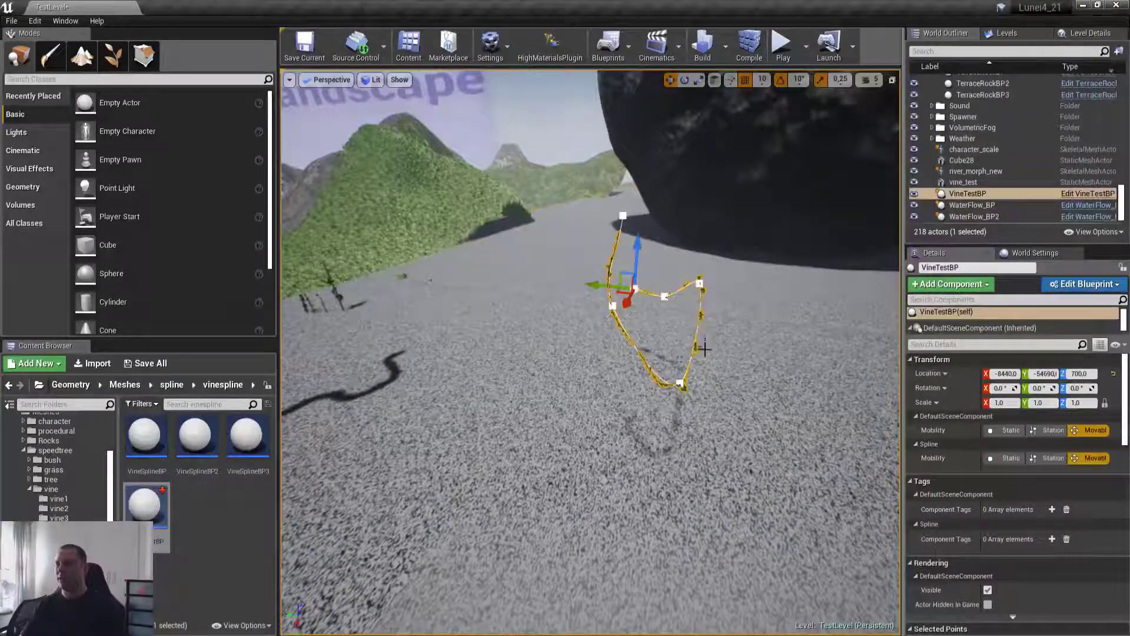
pyautogui.press('f')
pyautogui.moveTo(487, 327); pyautogui.dragTo(717, 192, button='right')
pyautogui.click(590, 340)
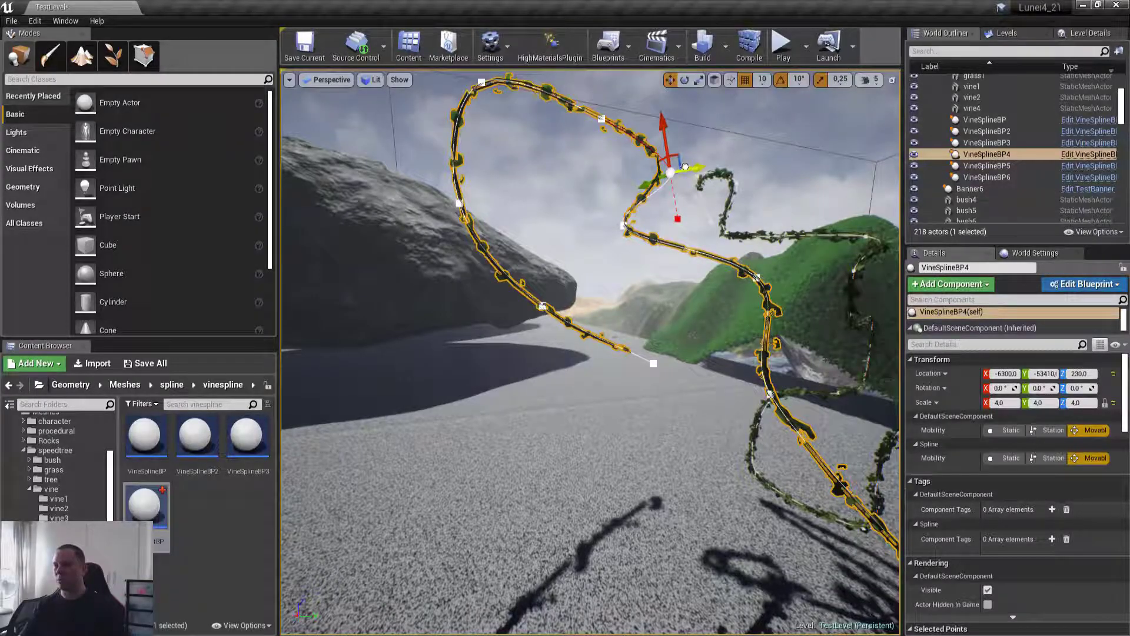
# - Reselect VineTestBP and set its uniform scale to 4
pyautogui.press('Escape')
pyautogui.moveTo(667, 174); pyautogui.dragTo(598, 255, button='right')
pyautogui.click(640, 311)
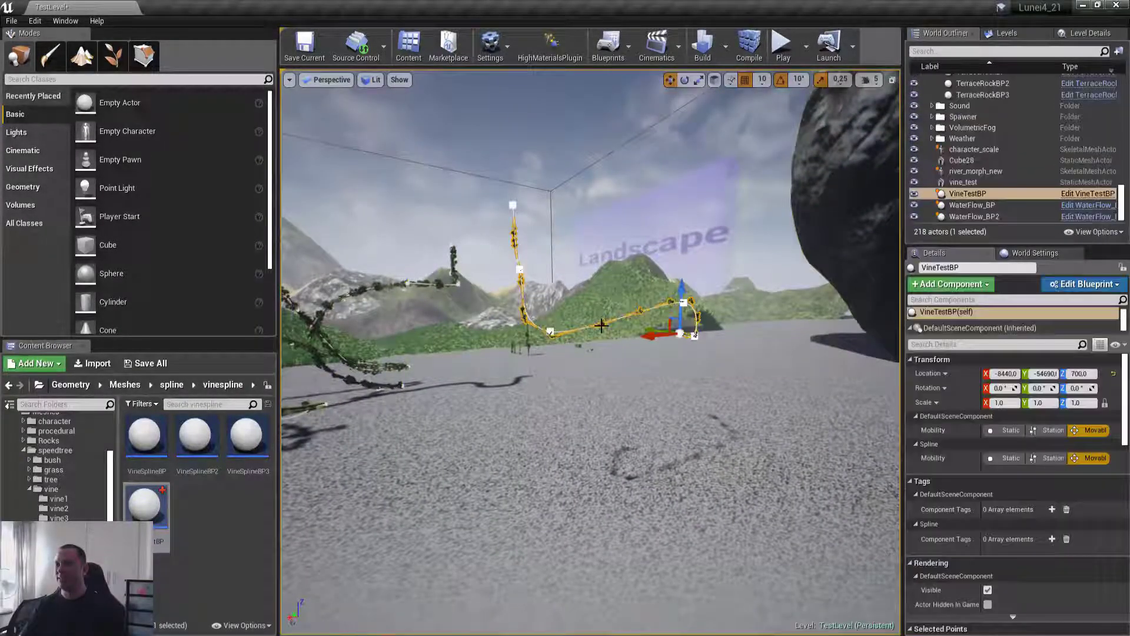
pyautogui.click(1013, 402)
pyautogui.write('4')
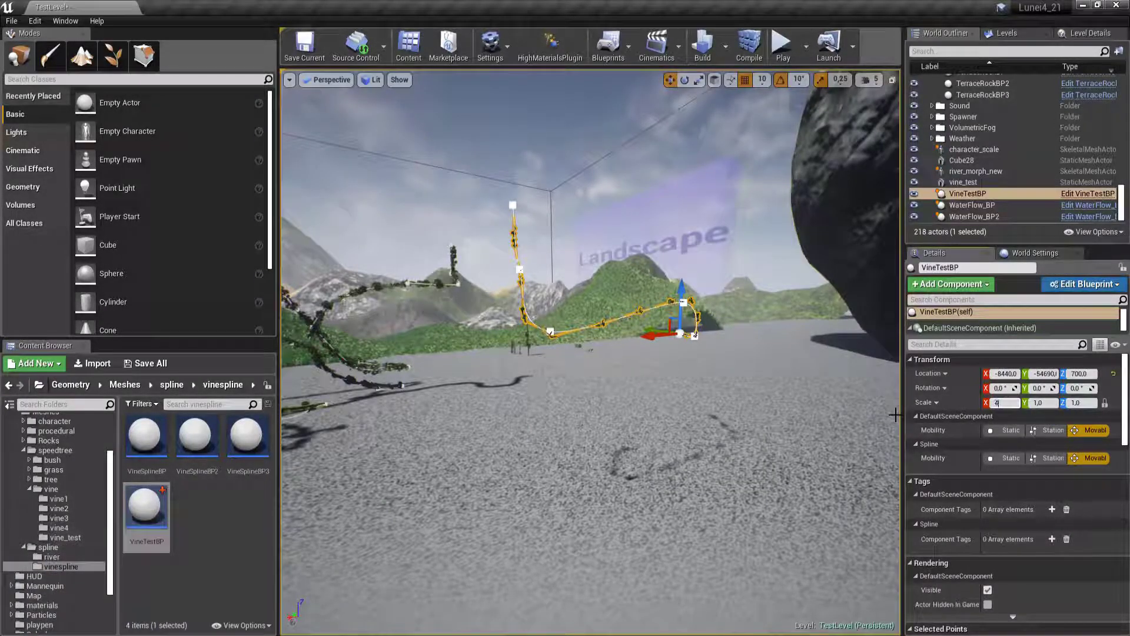
pyautogui.moveTo(681, 370); pyautogui.dragTo(681, 371, button='right')
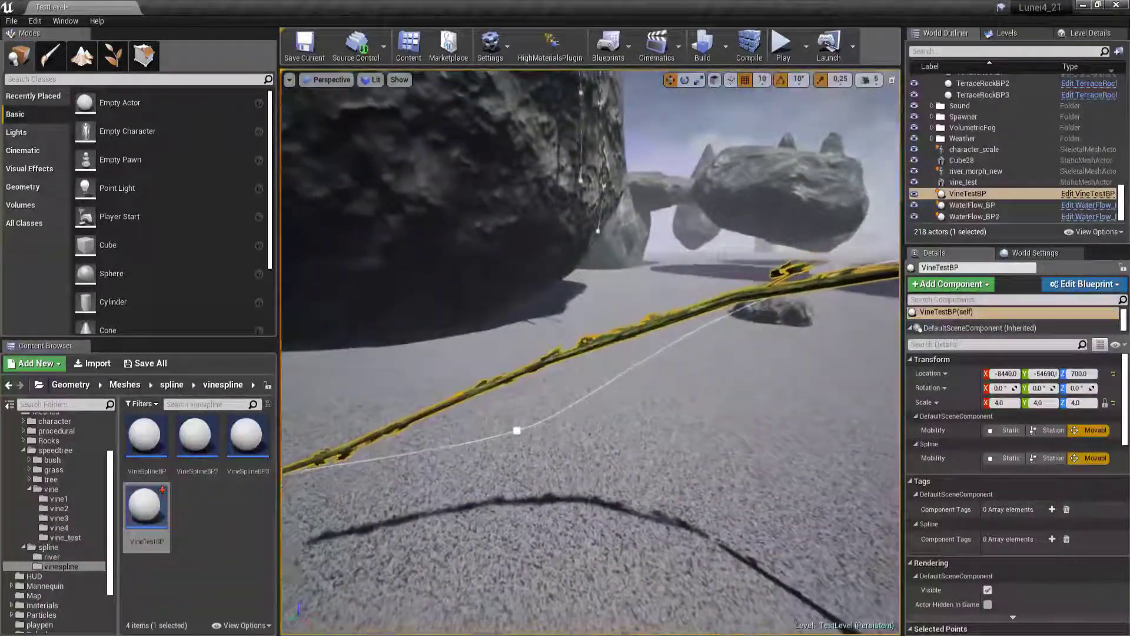
pyautogui.moveTo(600, 358); pyautogui.dragTo(600, 358, button='right')
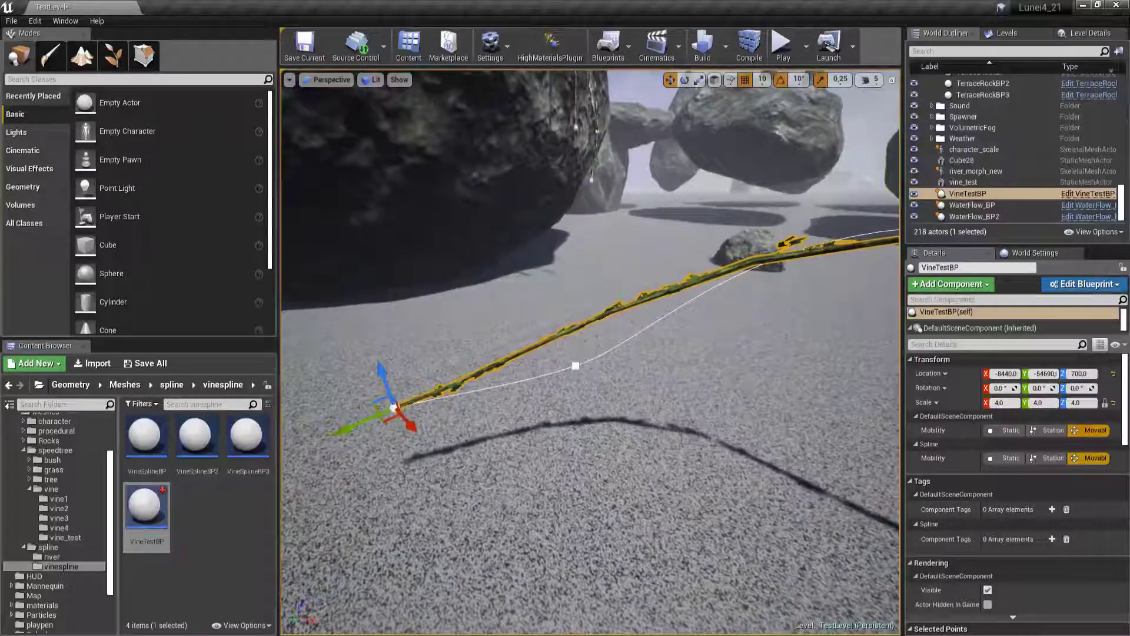
# - Select the raised end point of VineTestBP's spline and move it slightly farther out past the mesh
pyautogui.moveTo(560, 334); pyautogui.dragTo(554, 327)
pyautogui.press('Escape')
pyautogui.moveTo(618, 290); pyautogui.dragTo(618, 290, button='right')
pyautogui.click(521, 240)
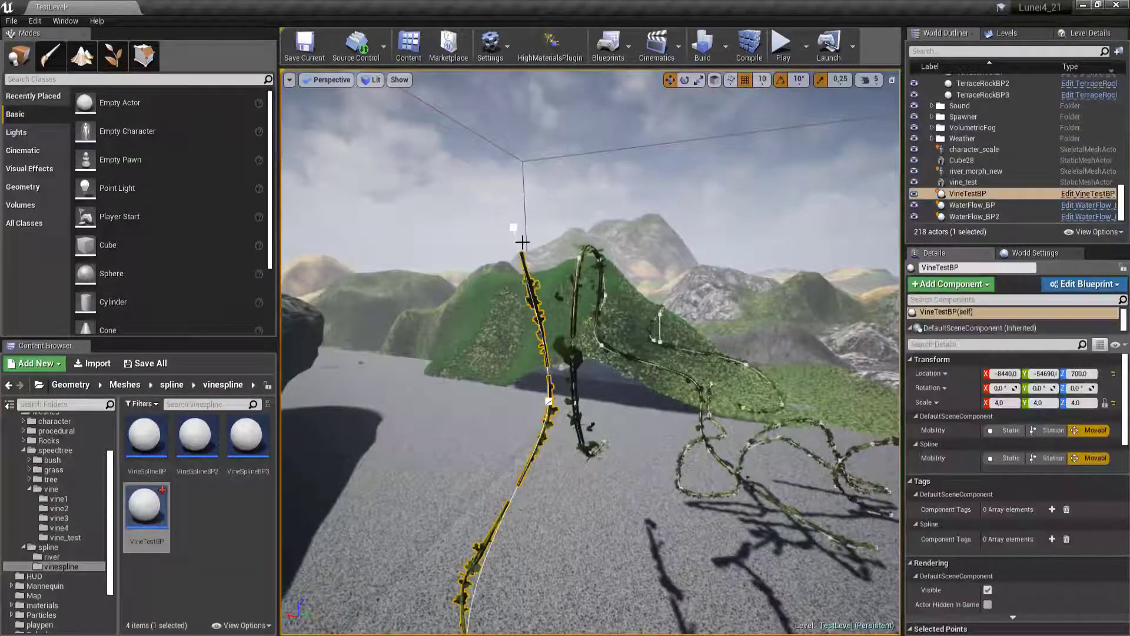
pyautogui.click(513, 225)
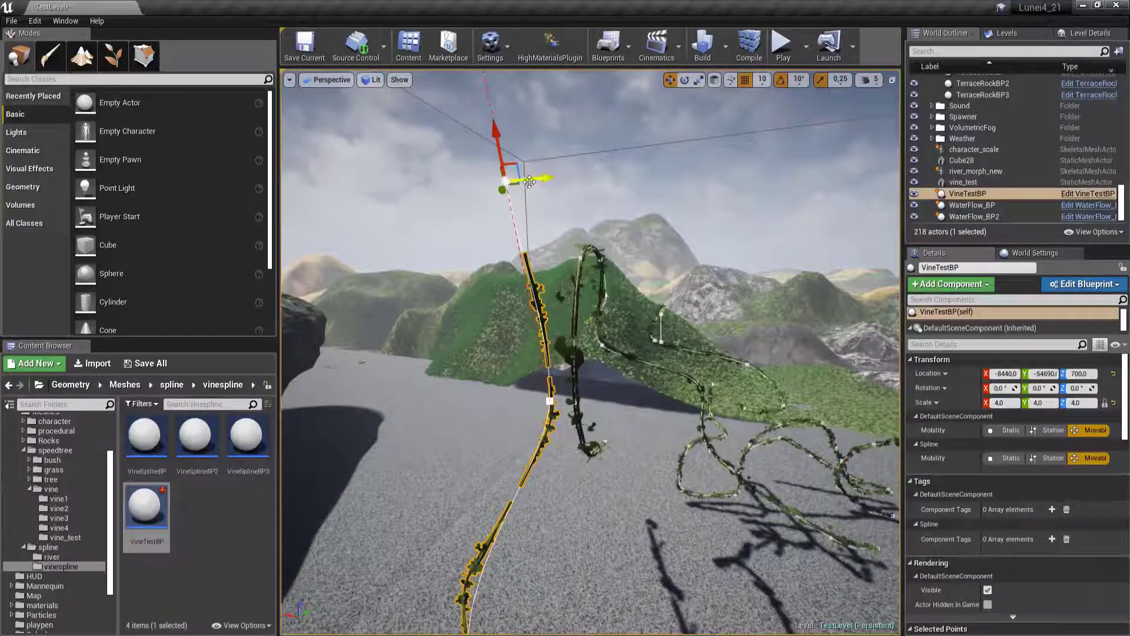
# - Examine the vines hanging on the large boulder, including VineSplineBP6 and its scale
pyautogui.moveTo(638, 71); pyautogui.dragTo(868, 111, button='right')
pyautogui.press('w')
pyautogui.click(596, 152)
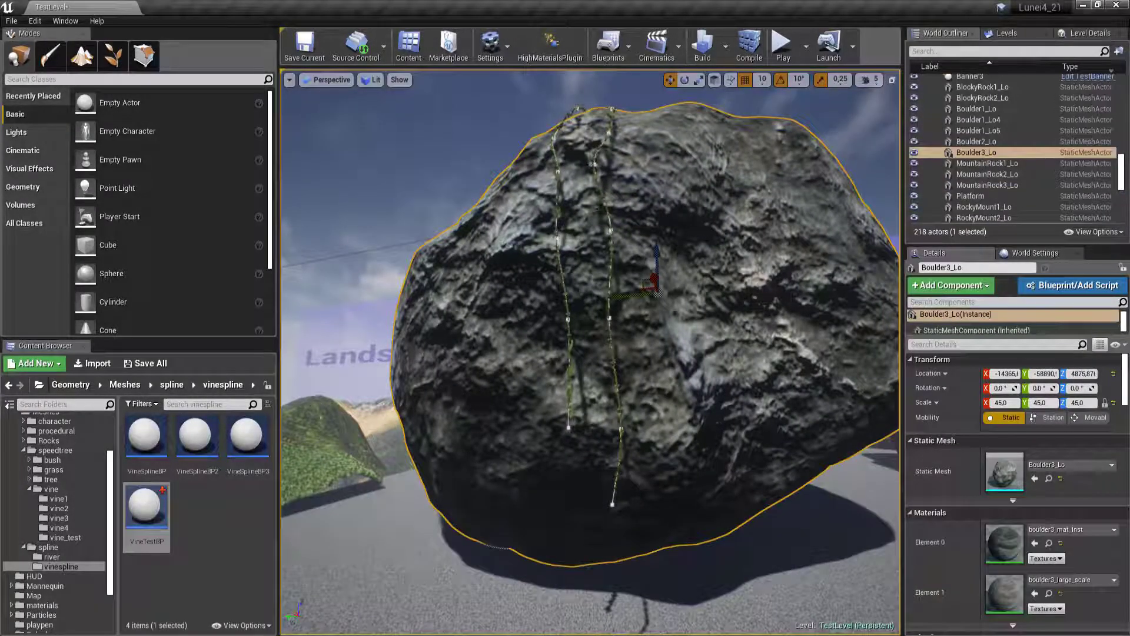
pyautogui.click(594, 163)
pyautogui.moveTo(616, 250); pyautogui.dragTo(562, 206, button='right')
pyautogui.press('w')
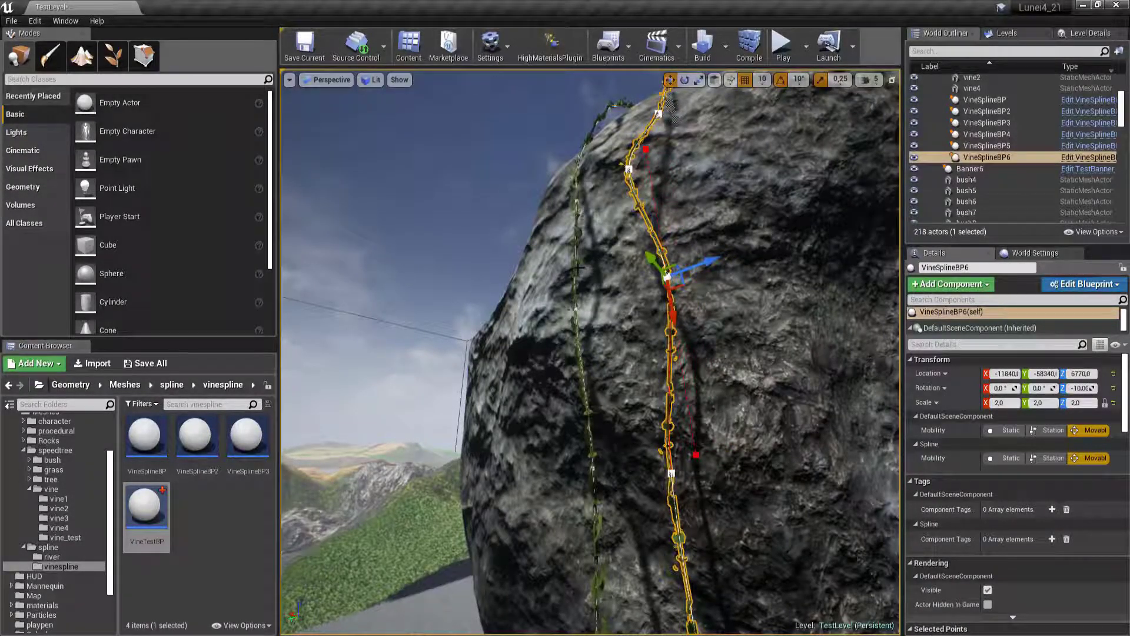
pyautogui.click(578, 267)
pyautogui.moveTo(551, 203); pyautogui.dragTo(540, 202)
pyautogui.click(502, 206)
pyautogui.moveTo(501, 206); pyautogui.dragTo(365, 288, button='right')
# - Select VineTestBP, raise it to Z 950 and move it along X to -9870
pyautogui.moveTo(543, 231)
pyautogui.mouseDown(button='right')
pyautogui.moveTo(595, 241)
pyautogui.moveTo(547, 259)
pyautogui.moveTo(543, 232)
pyautogui.mouseUp(button='right')
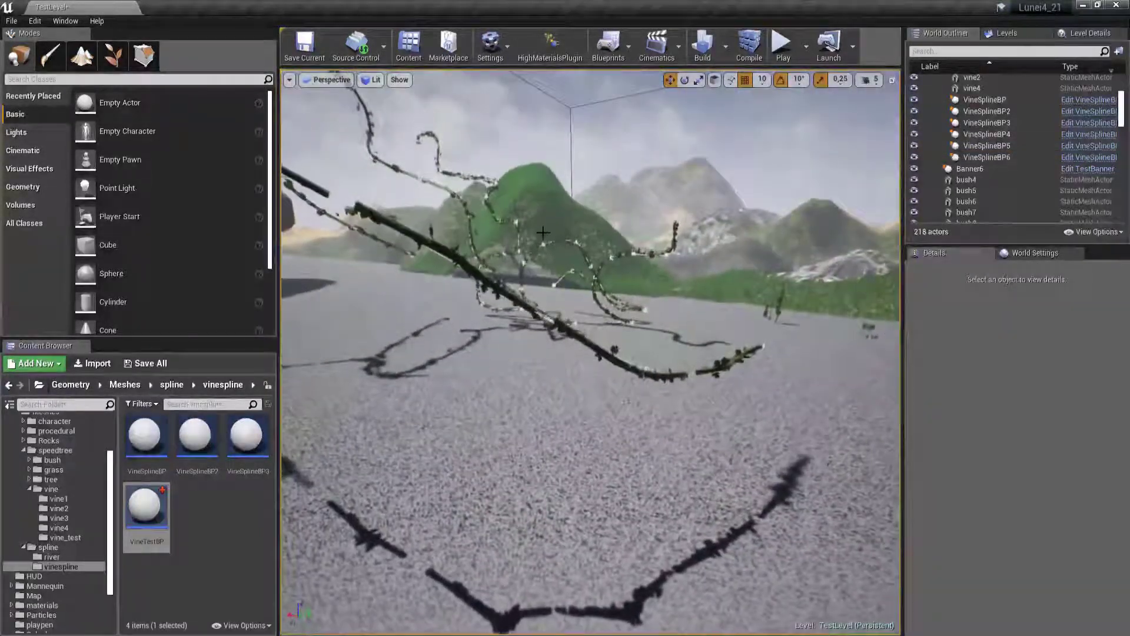
pyautogui.click(577, 345)
pyautogui.click(556, 320)
pyautogui.moveTo(556, 321)
pyautogui.mouseDown(button='right')
pyautogui.moveTo(641, 202)
pyautogui.moveTo(565, 300)
pyautogui.moveTo(547, 305)
pyautogui.mouseUp(button='right')
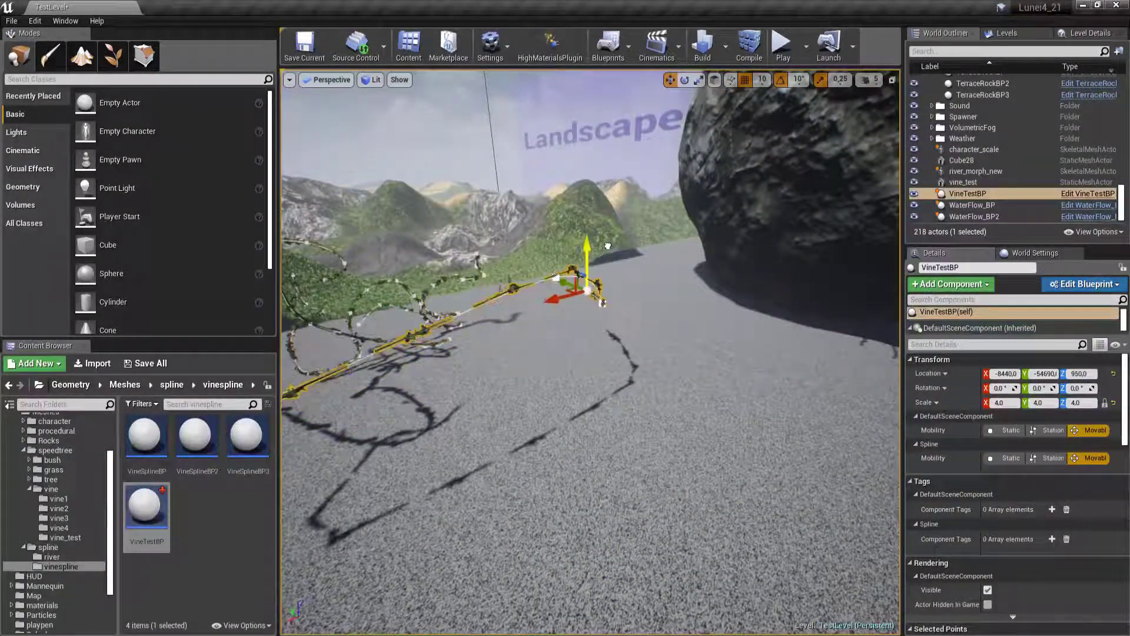
pyautogui.moveTo(612, 282); pyautogui.dragTo(631, 273)
pyautogui.press('Escape')
pyautogui.moveTo(619, 288)
pyautogui.mouseDown(button='right')
pyautogui.moveTo(545, 235)
pyautogui.moveTo(619, 288)
pyautogui.mouseUp(button='right')
pyautogui.click(622, 309)
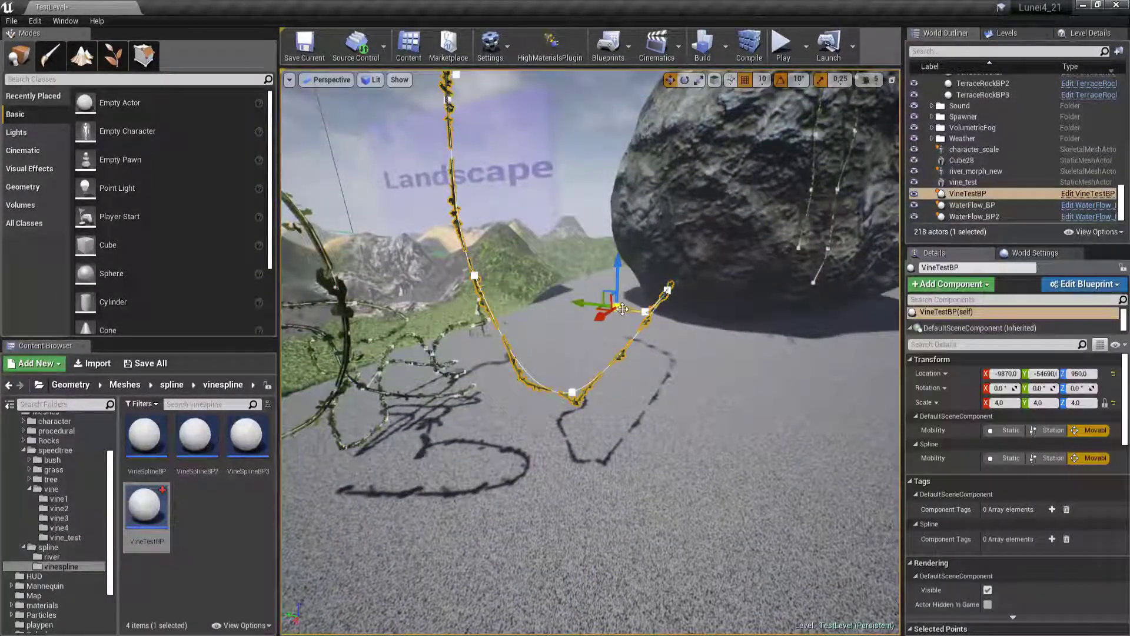
# - Rotate VineTestBP by -20 degrees about its X axis and view the result along the spline
pyautogui.press('e')
pyautogui.moveTo(619, 241); pyautogui.dragTo(646, 235)
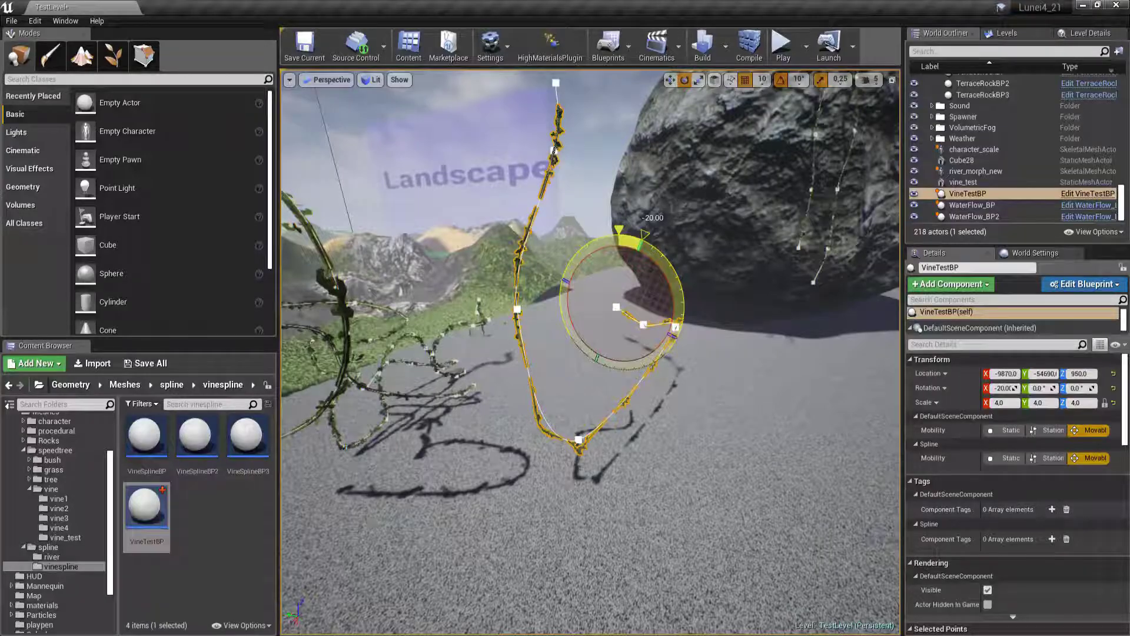
pyautogui.press('Escape')
pyautogui.moveTo(645, 244); pyautogui.dragTo(591, 284, button='right')
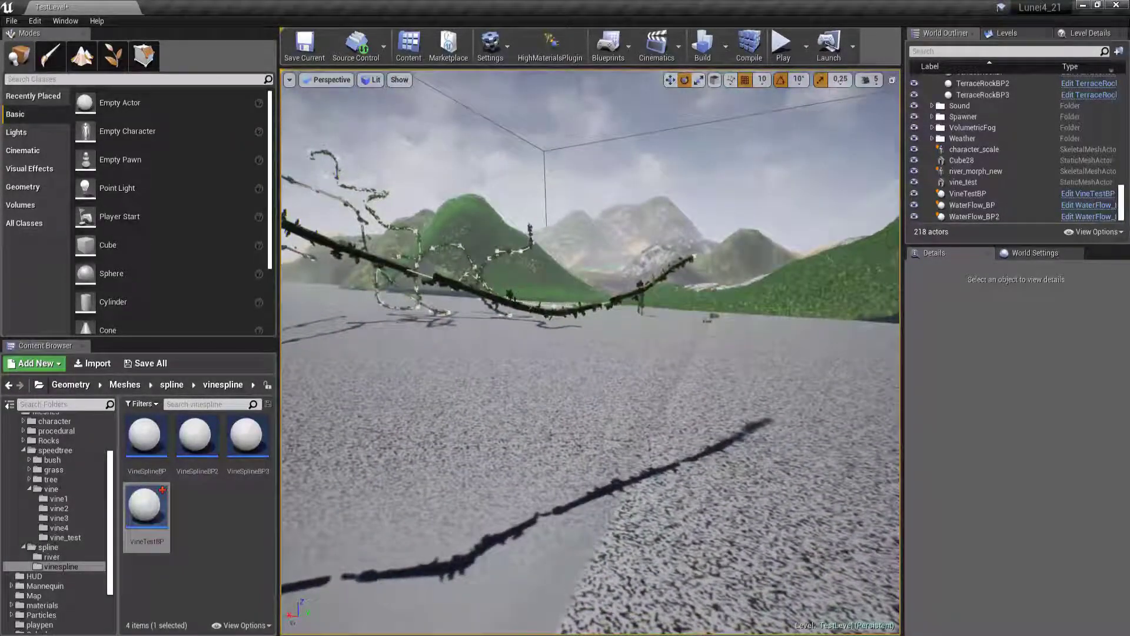
# - Try several Extent Offset values on VineTestBP while watching the gaps between meshes, and set it to 50
pyautogui.click(515, 299)
pyautogui.moveTo(535, 310); pyautogui.dragTo(518, 347, button='right')
pyautogui.press('w')
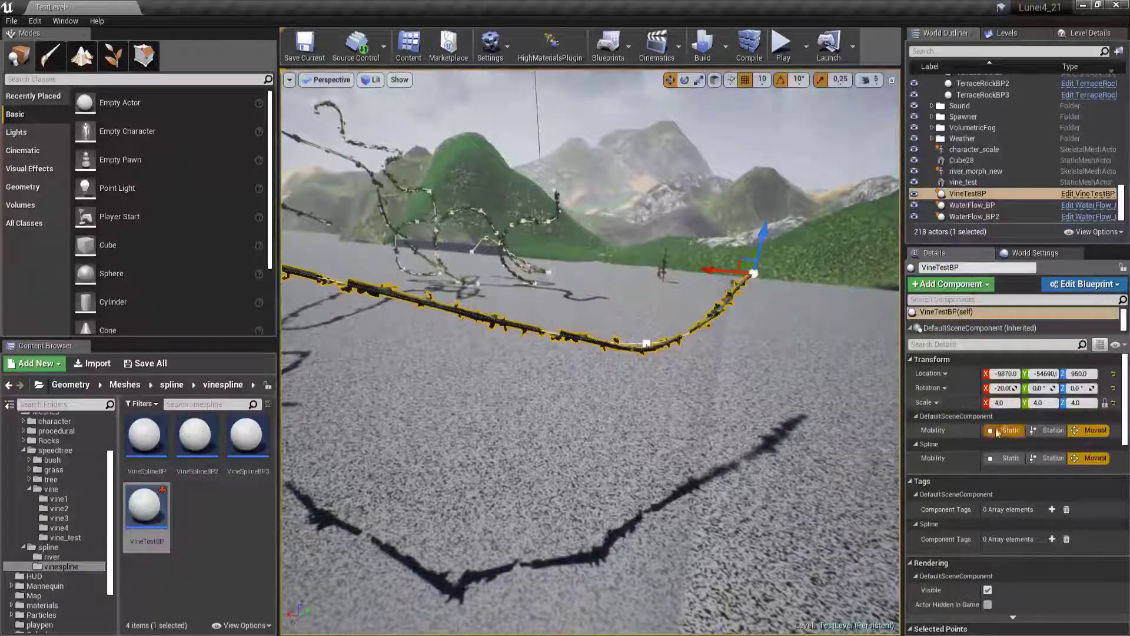
pyautogui.scroll(-10, 942, 459)
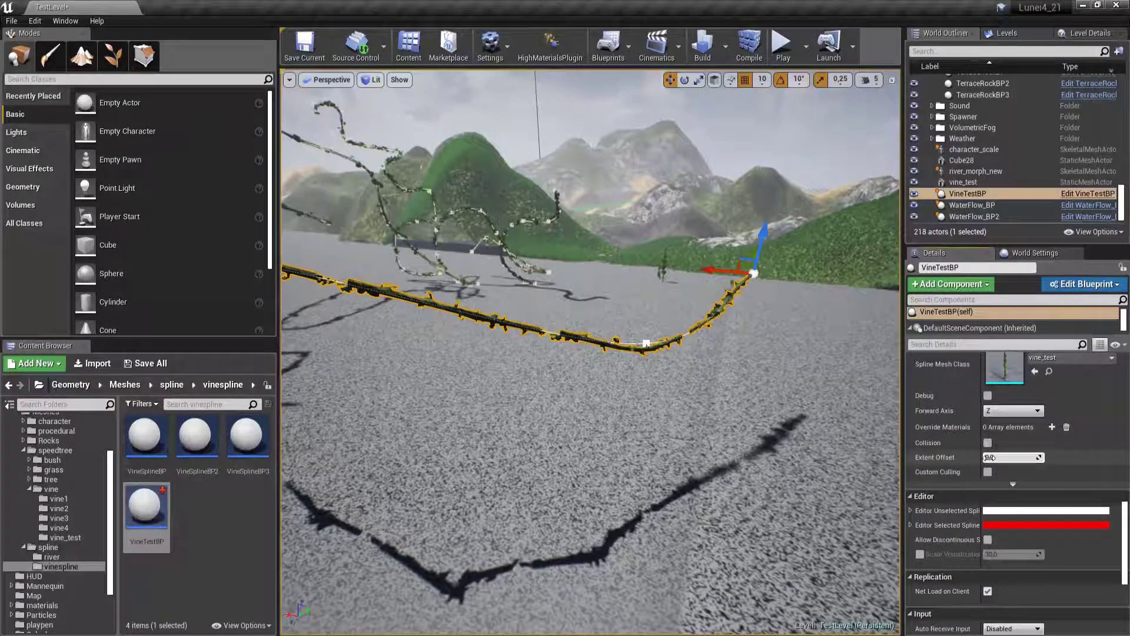
pyautogui.moveTo(1038, 457)
pyautogui.mouseDown()
pyautogui.moveTo(1060, 457)
pyautogui.moveTo(1039, 457)
pyautogui.mouseUp()
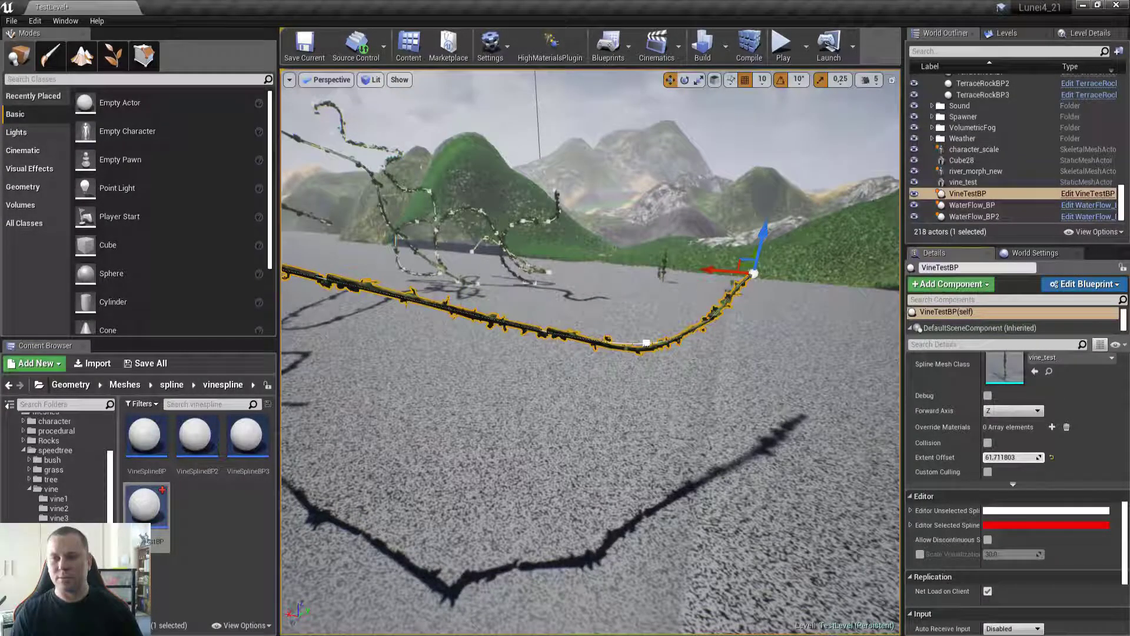
pyautogui.moveTo(1012, 457); pyautogui.dragTo(979, 448)
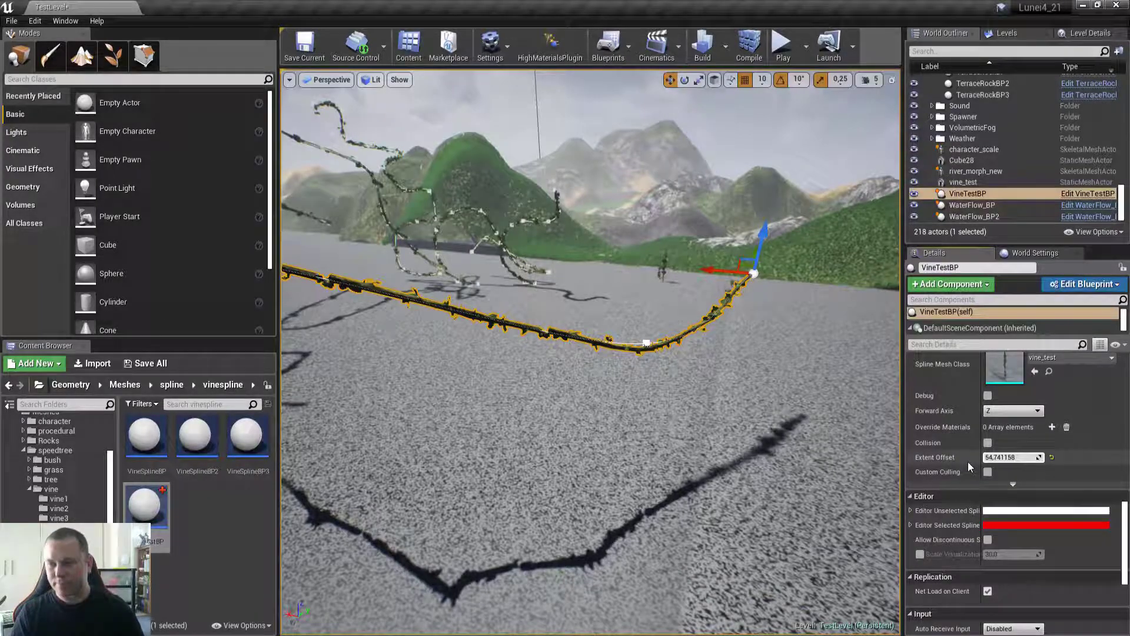
pyautogui.moveTo(992, 456)
pyautogui.mouseDown()
pyautogui.moveTo(1021, 457)
pyautogui.moveTo(1003, 457)
pyautogui.mouseUp()
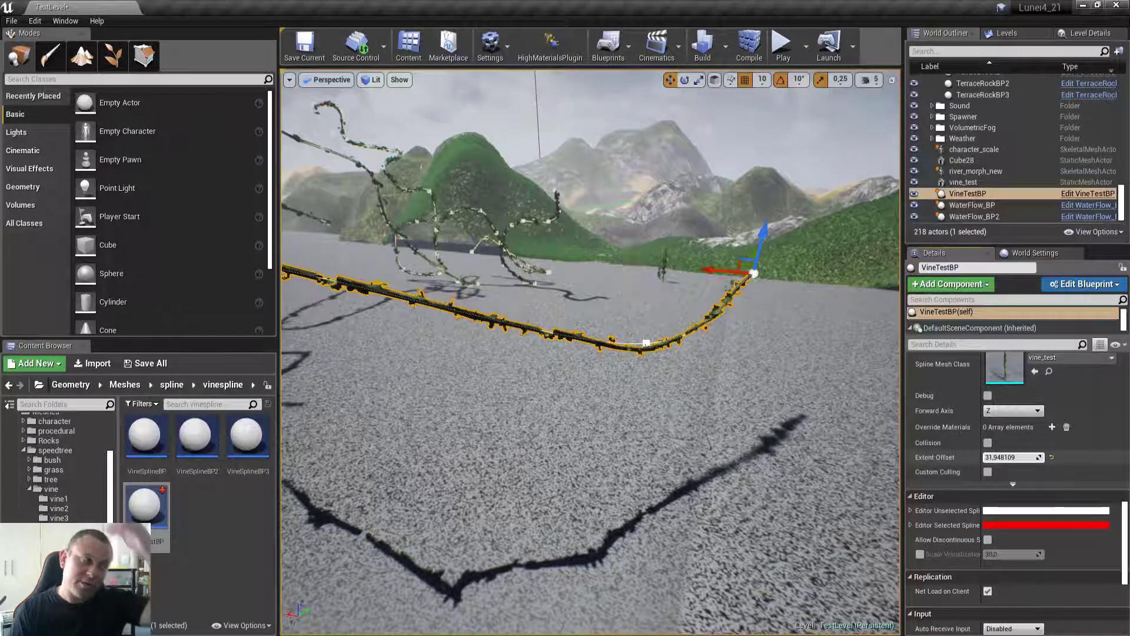
pyautogui.moveTo(1004, 456); pyautogui.dragTo(1016, 457)
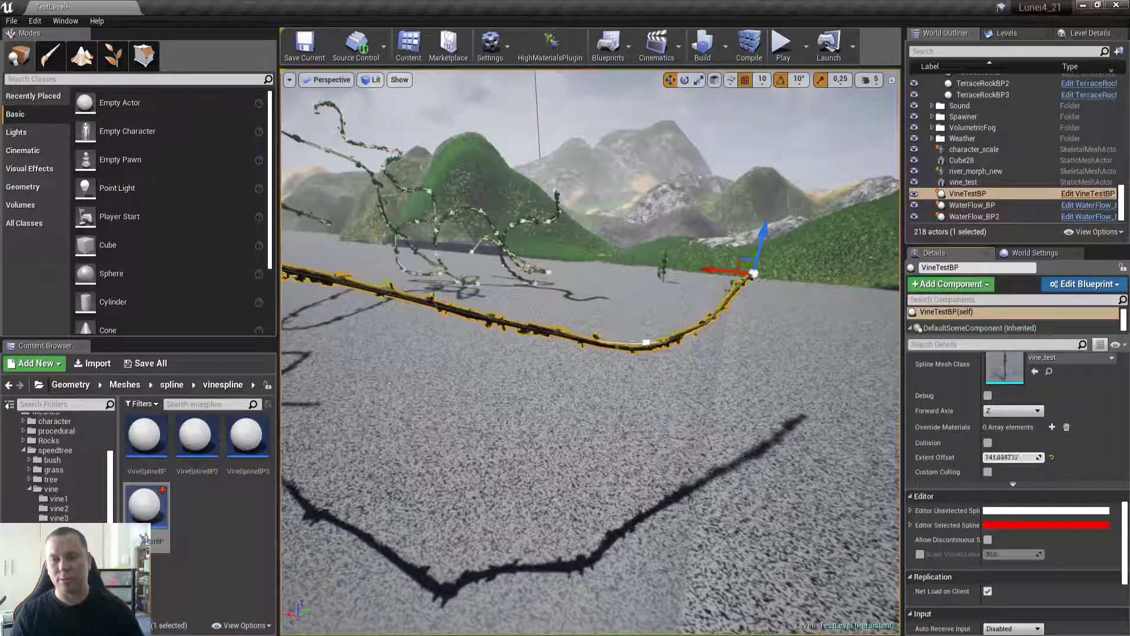
pyautogui.moveTo(1013, 458); pyautogui.dragTo(1030, 457)
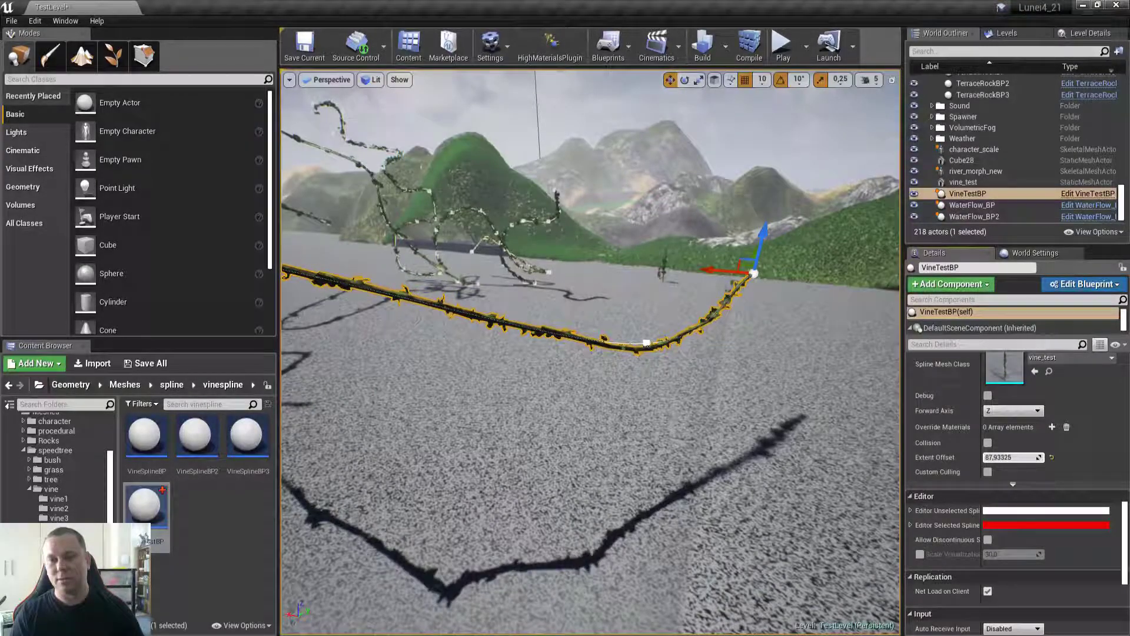
pyautogui.click(1032, 457)
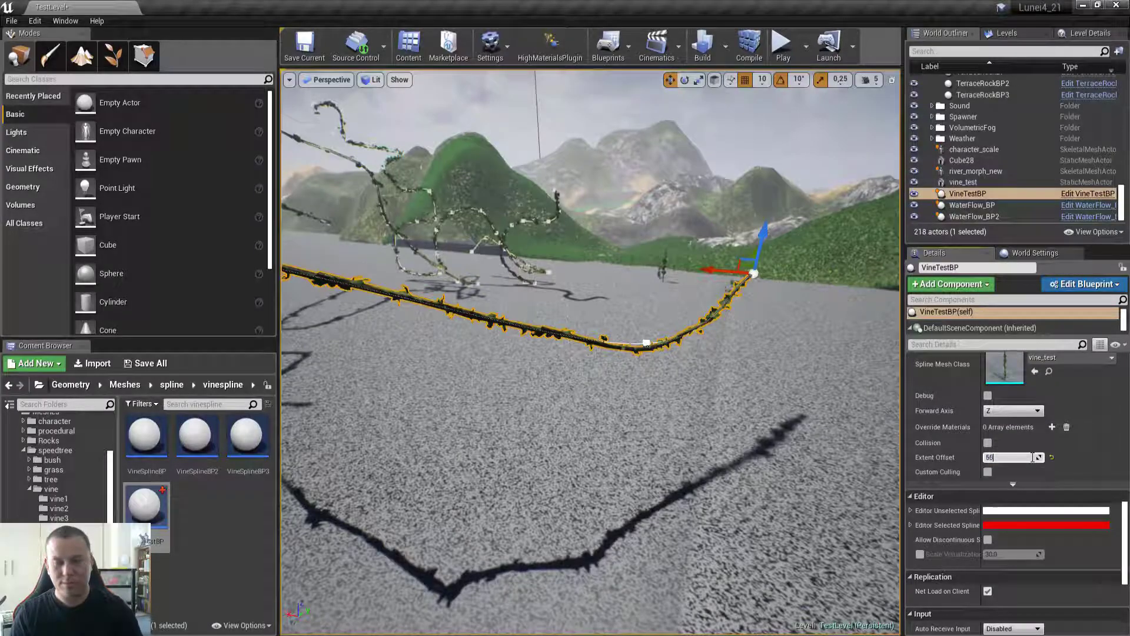
pyautogui.press('Return')
# - Try other Extent Offset values on VineTestBP in a close-up view, and undo the change
pyautogui.moveTo(580, 396)
pyautogui.mouseDown(button='right')
pyautogui.moveTo(471, 396)
pyautogui.moveTo(580, 396)
pyautogui.mouseUp(button='right')
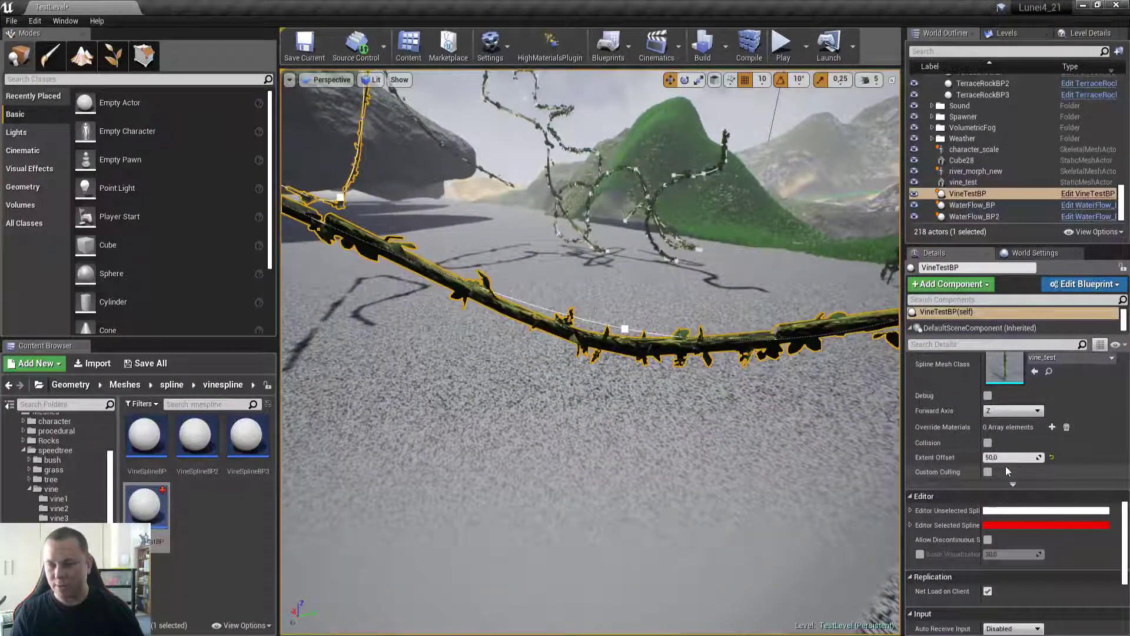
pyautogui.moveTo(1003, 458)
pyautogui.mouseDown()
pyautogui.moveTo(1038, 457)
pyautogui.moveTo(1015, 457)
pyautogui.mouseUp()
pyautogui.moveTo(695, 397); pyautogui.dragTo(696, 397, button='right')
pyautogui.moveTo(1012, 458); pyautogui.dragTo(1006, 458)
pyautogui.hotkey('ctrl', 'z')
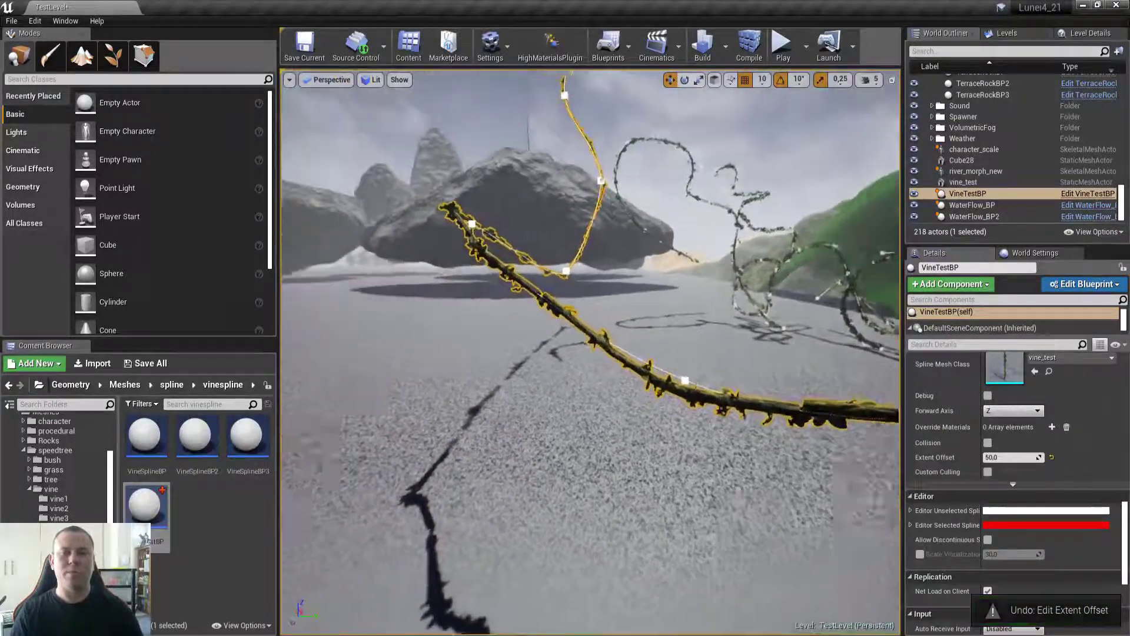
# - Reselect VineTestBP and set its uniform scale to 7
pyautogui.moveTo(633, 374)
pyautogui.mouseDown(button='right')
pyautogui.moveTo(736, 373)
pyautogui.moveTo(632, 374)
pyautogui.mouseUp(button='right')
pyautogui.press('Escape')
pyautogui.click(718, 382)
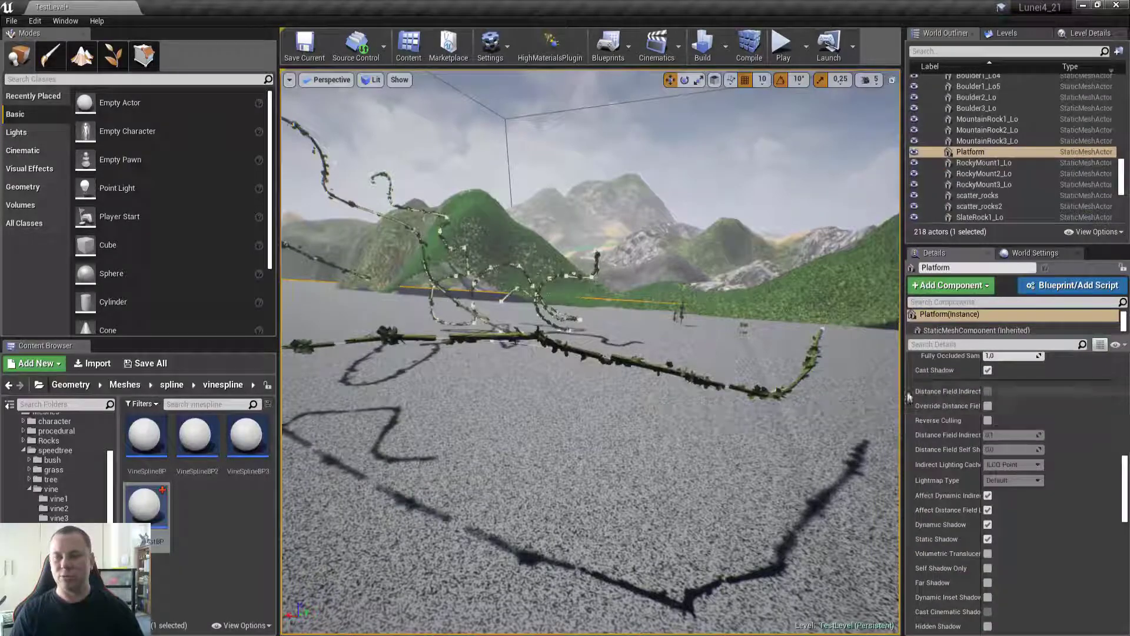
pyautogui.click(730, 386)
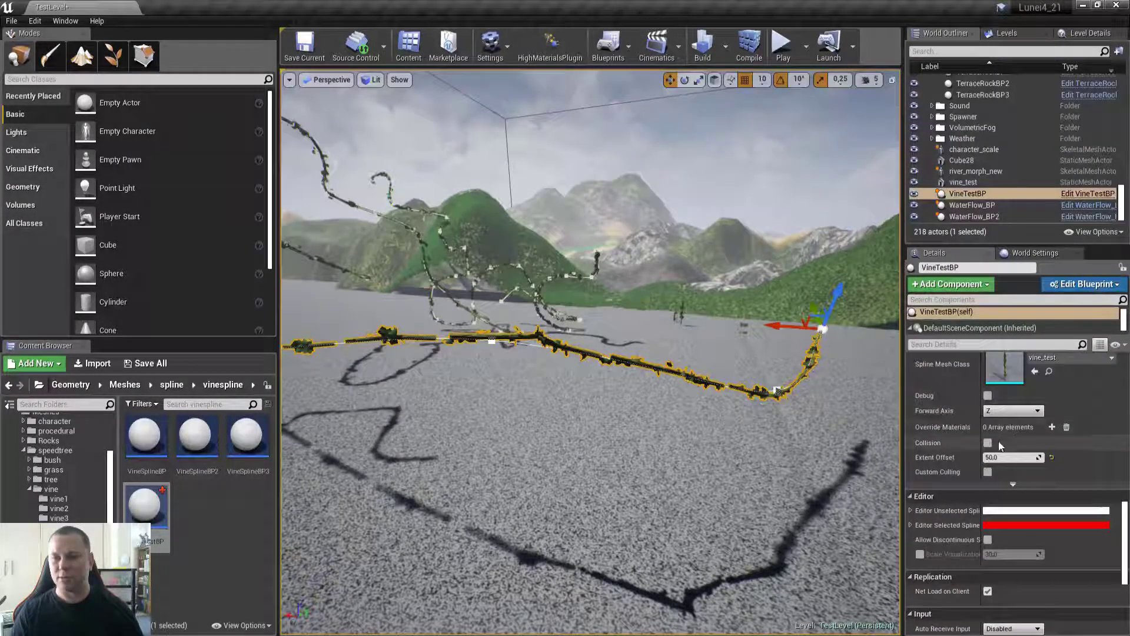
pyautogui.scroll(6, 1015, 459)
pyautogui.scroll(6, 972, 425)
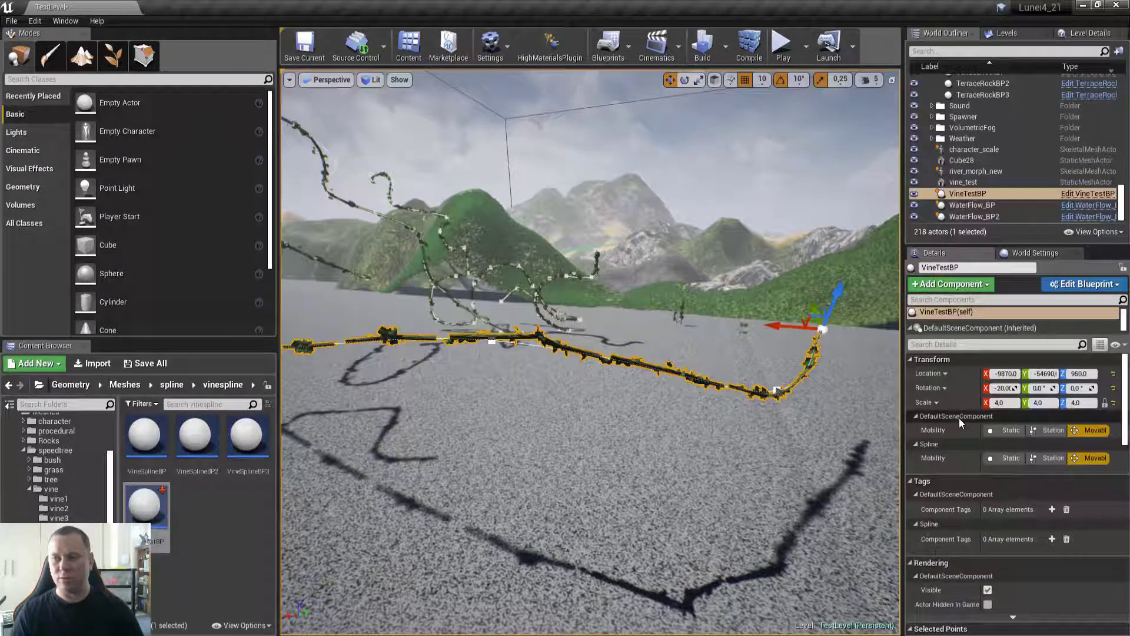
pyautogui.click(1015, 403)
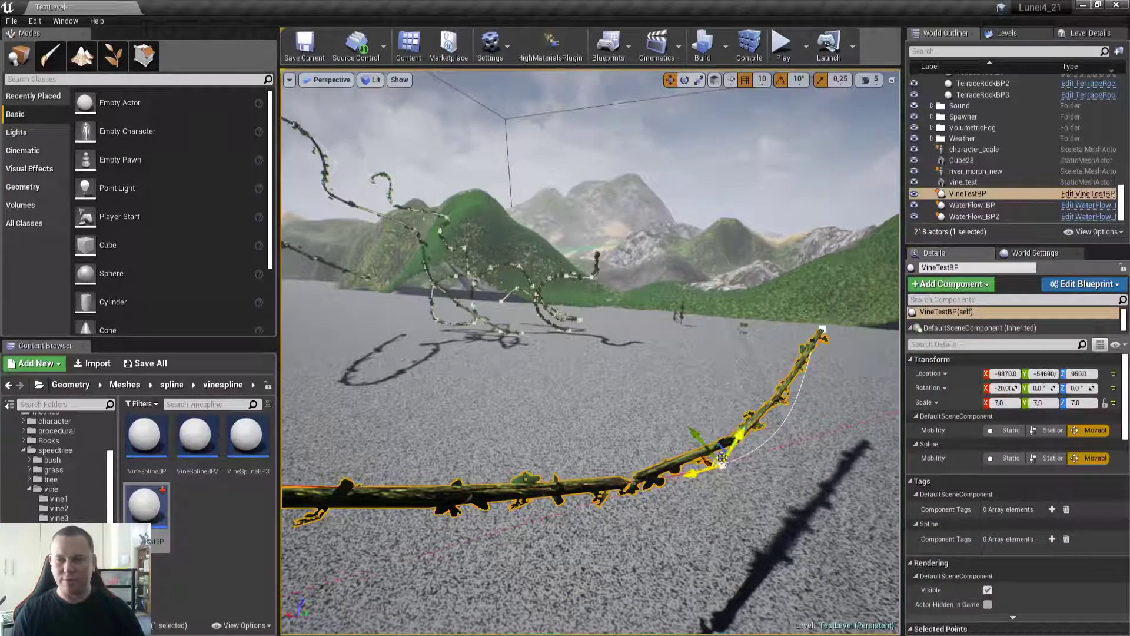
# - Inspect the enlarged vine along its length, checking the mesh joints and the end of the spline
pyautogui.press('Escape')
pyautogui.press('w')
pyautogui.moveTo(743, 429)
pyautogui.mouseDown(button='right')
pyautogui.moveTo(589, 420)
pyautogui.moveTo(618, 406)
pyautogui.moveTo(635, 353)
pyautogui.moveTo(694, 347)
pyautogui.moveTo(738, 429)
pyautogui.mouseUp(button='right')
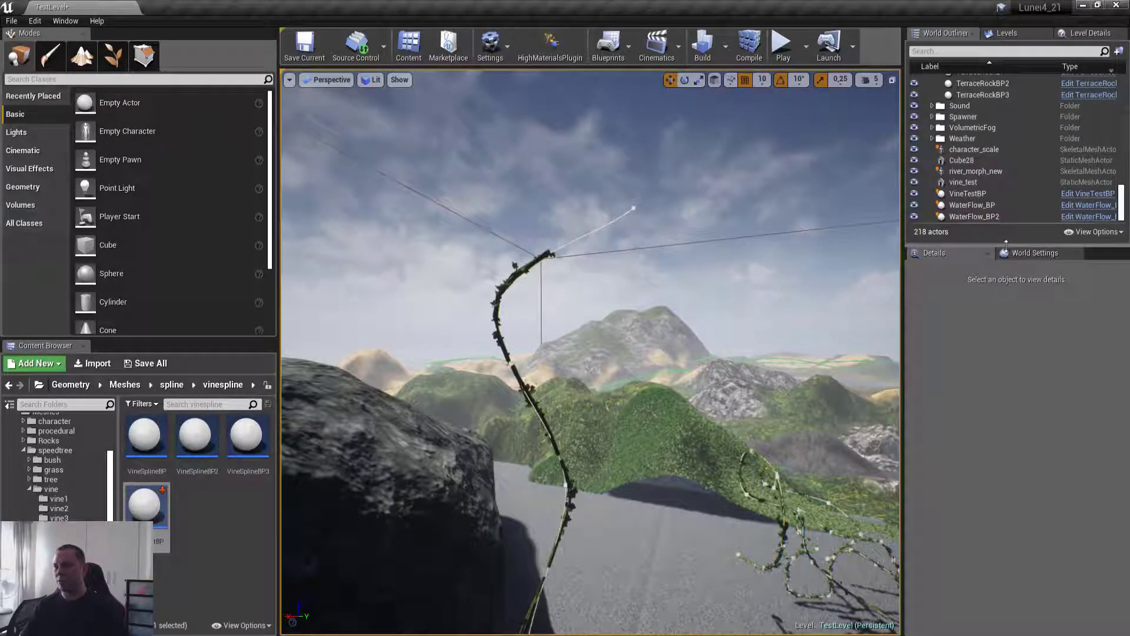
pyautogui.press('w')
pyautogui.moveTo(738, 377); pyautogui.dragTo(253, 495, button='right')
pyautogui.press('w')
pyautogui.press('w')
pyautogui.moveTo(588, 419); pyautogui.dragTo(700, 344, button='right')
pyautogui.press('s')
pyautogui.moveTo(579, 393); pyautogui.dragTo(545, 359, button='right')
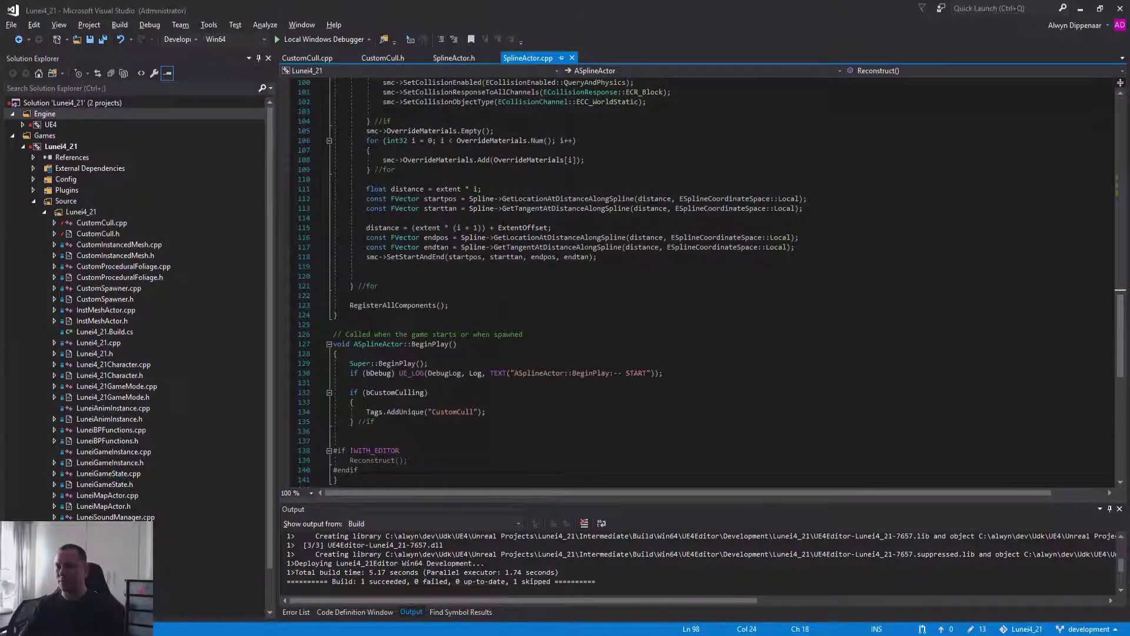
# - Switch to Visual Studio, multiply ExtentOffset by GetActorScale3D().X in Reconstruct's end distance calculation, and save SplineActor.cpp
pyautogui.doubleClick(510, 228)
pyautogui.press('Left')
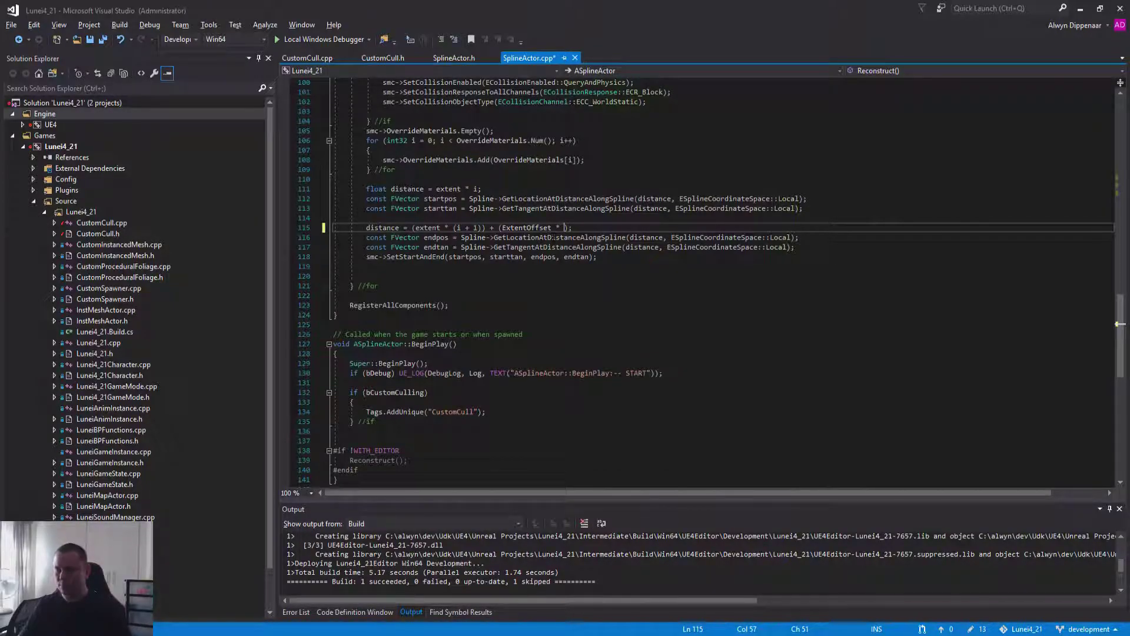
pyautogui.write('Getactorsc')
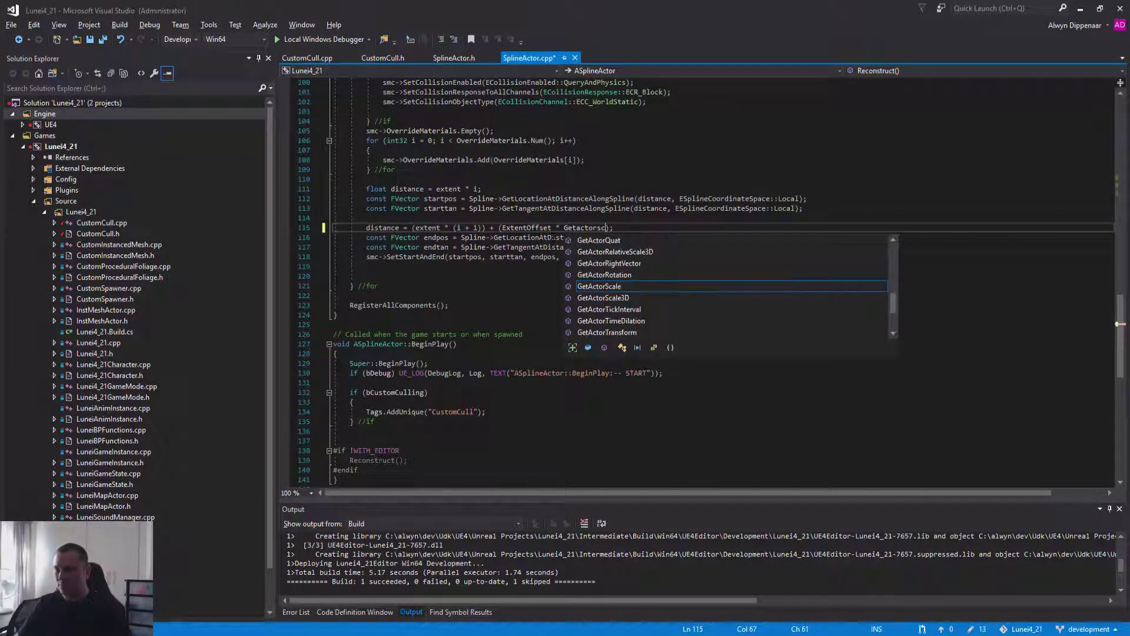
pyautogui.press('Down')
pyautogui.press('Tab')
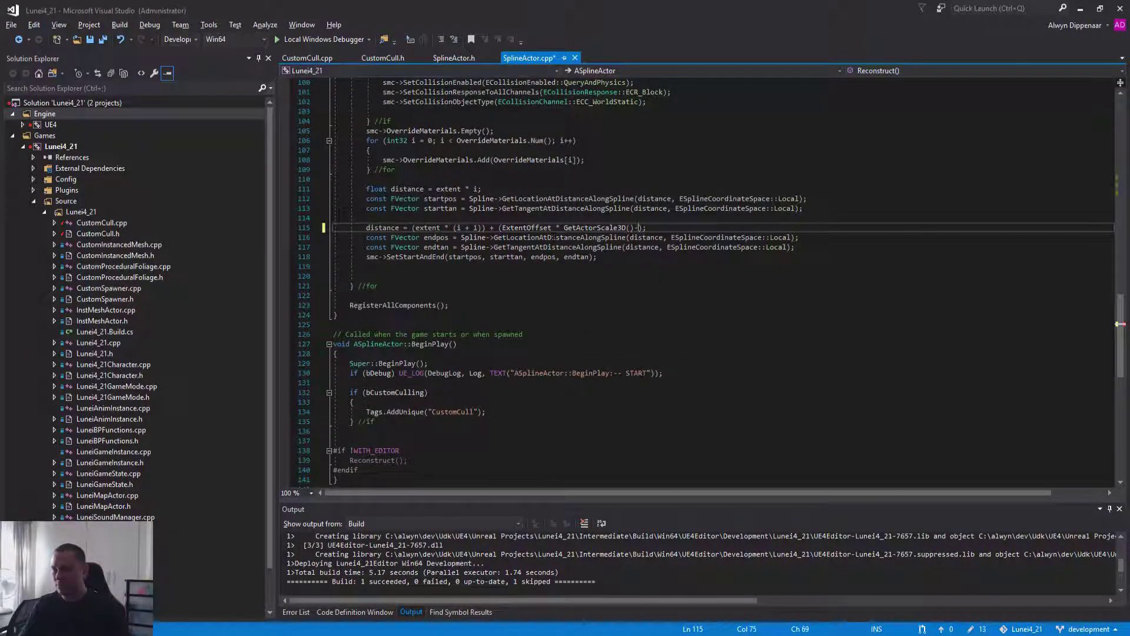
pyautogui.write('().X')
pyautogui.hotkey('ctrl', 's')
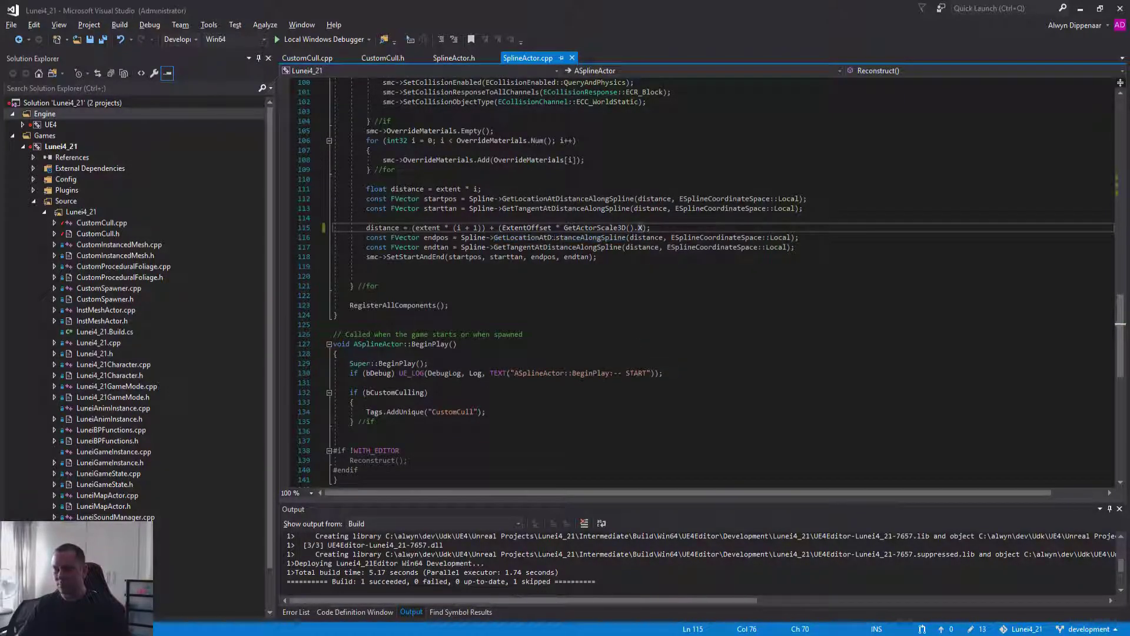
# - Build the solution, highlight GetActorScale3D().X in the end distance calculation, and switch back to Unreal Editor
pyautogui.hotkey('ctrl', 'shift', 'b')
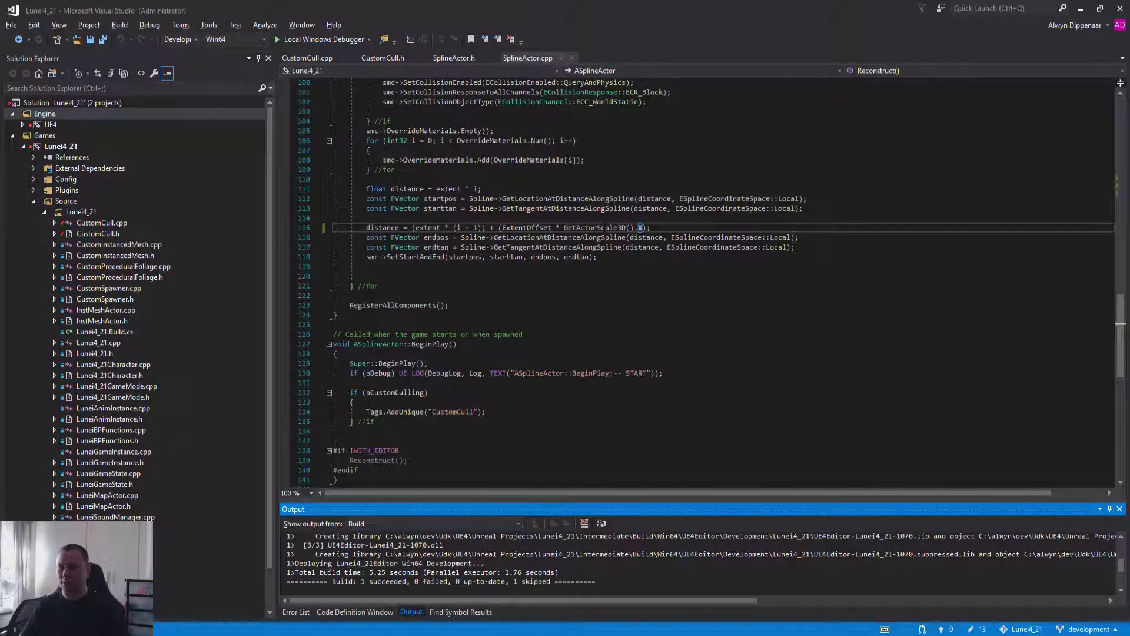
pyautogui.moveTo(564, 227); pyautogui.dragTo(625, 227)
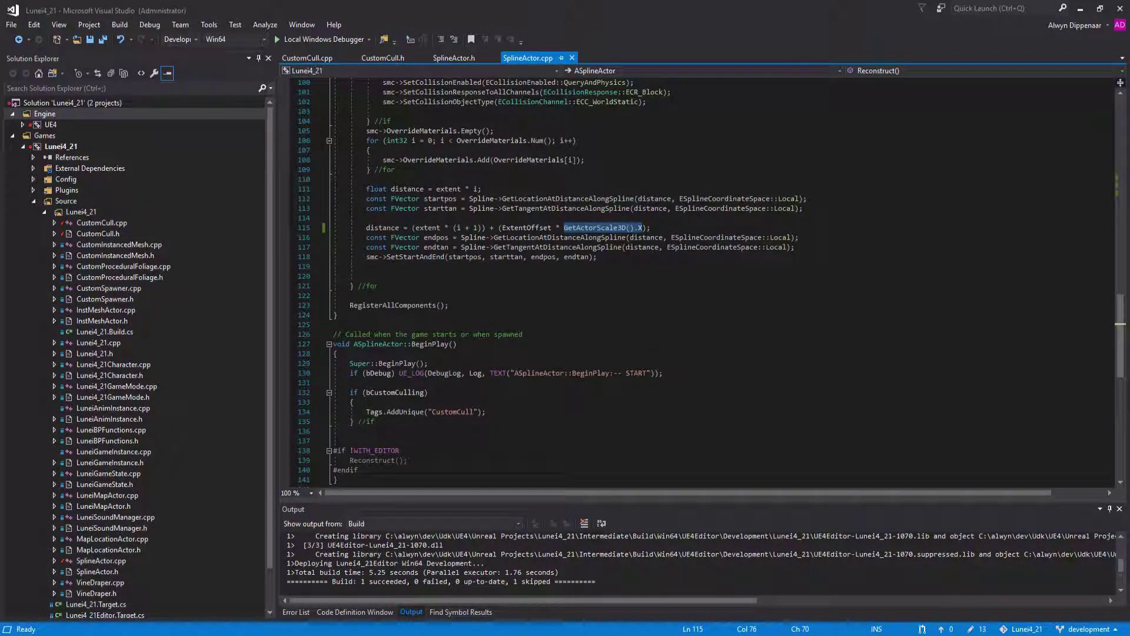
pyautogui.hotkey('alt', 'Tab')
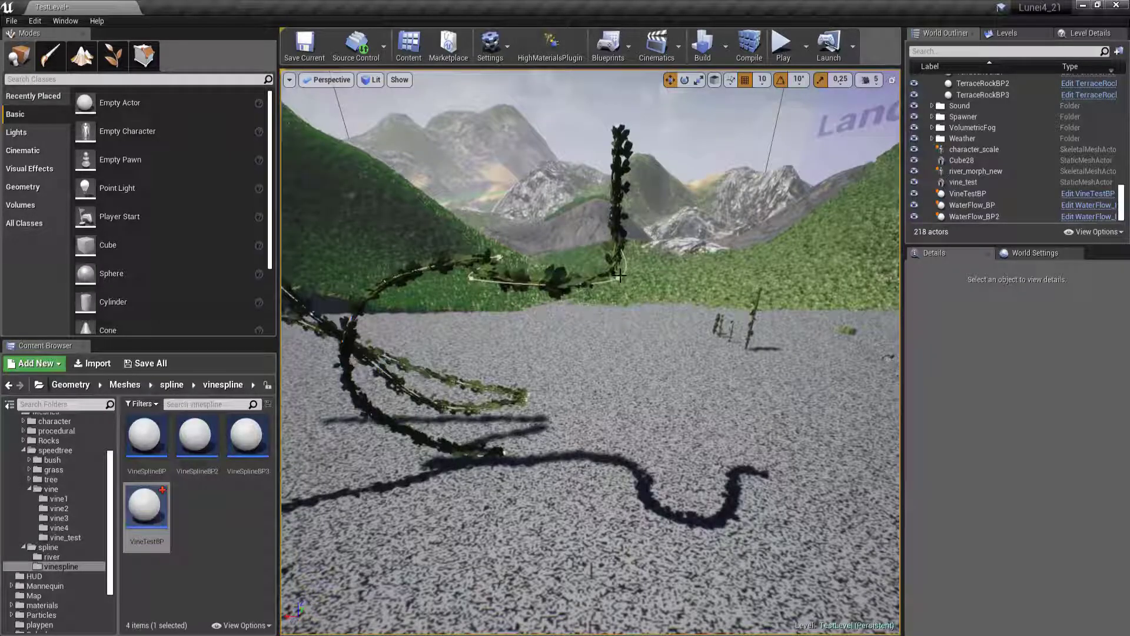
# - Inspect the existing vines VineSplineBP3 and VineSplineBP4, checking how their meshes follow the spline at scales 2 and 4
pyautogui.click(619, 275)
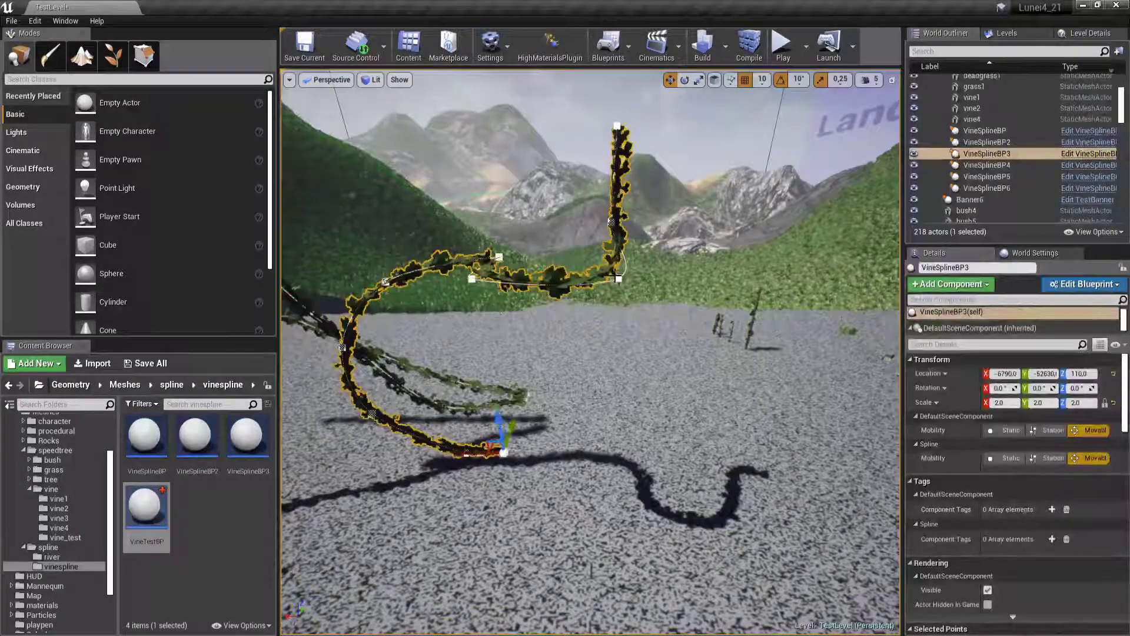
pyautogui.click(499, 256)
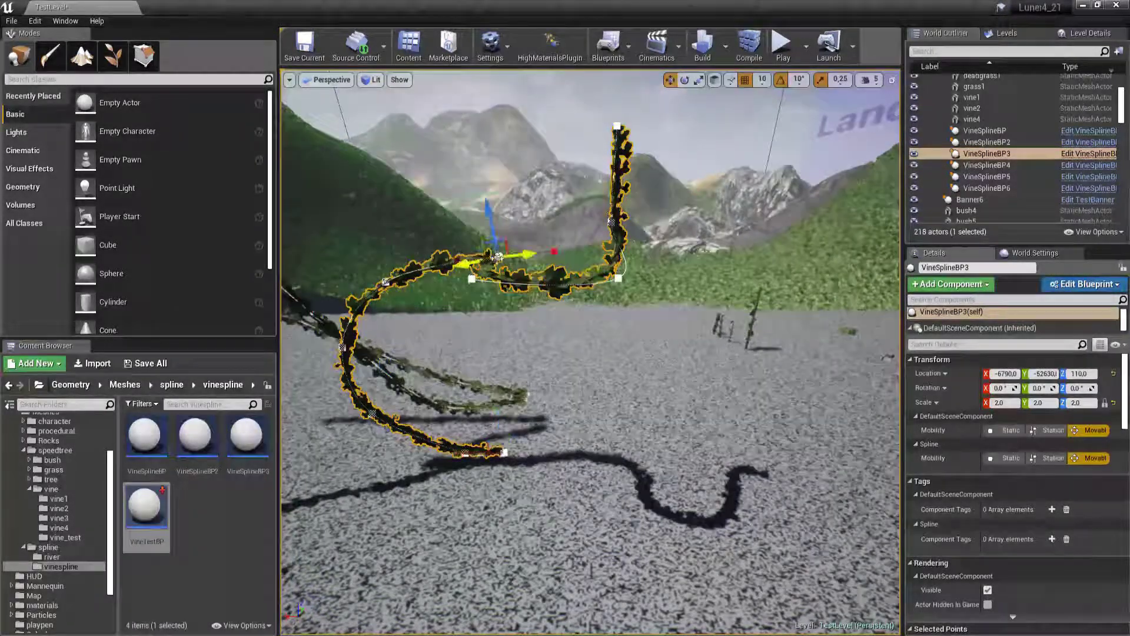
pyautogui.press('Escape')
pyautogui.moveTo(499, 257); pyautogui.dragTo(446, 250, button='right')
pyautogui.press('w')
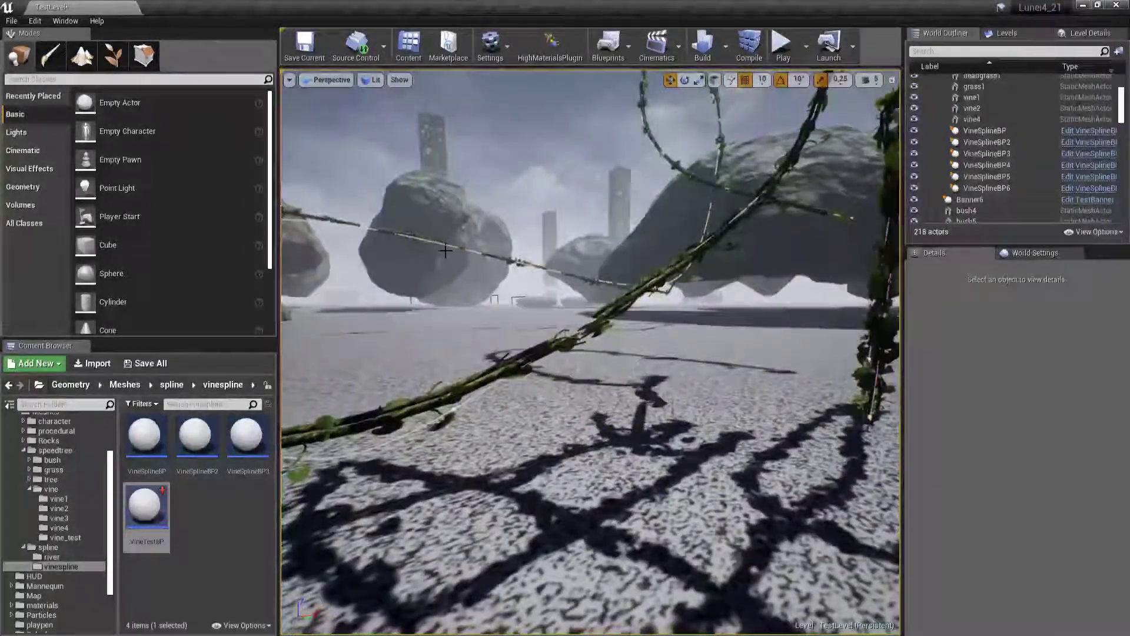
pyautogui.click(646, 292)
pyautogui.moveTo(646, 292); pyautogui.dragTo(572, 379, button='right')
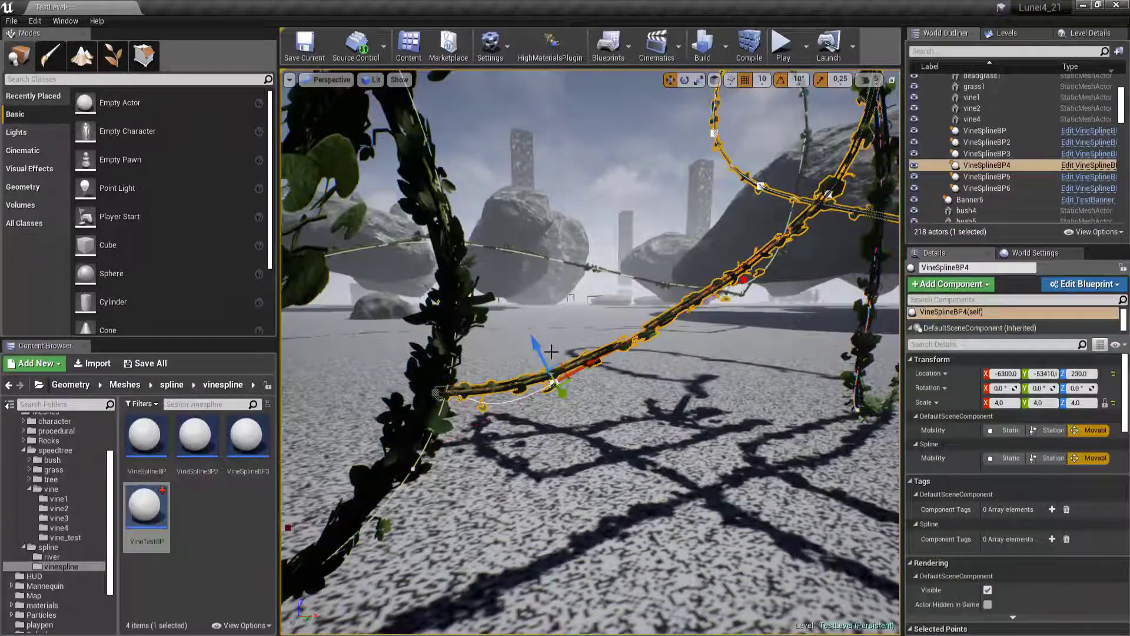
pyautogui.press('Escape')
pyautogui.moveTo(537, 350); pyautogui.dragTo(701, 362, button='right')
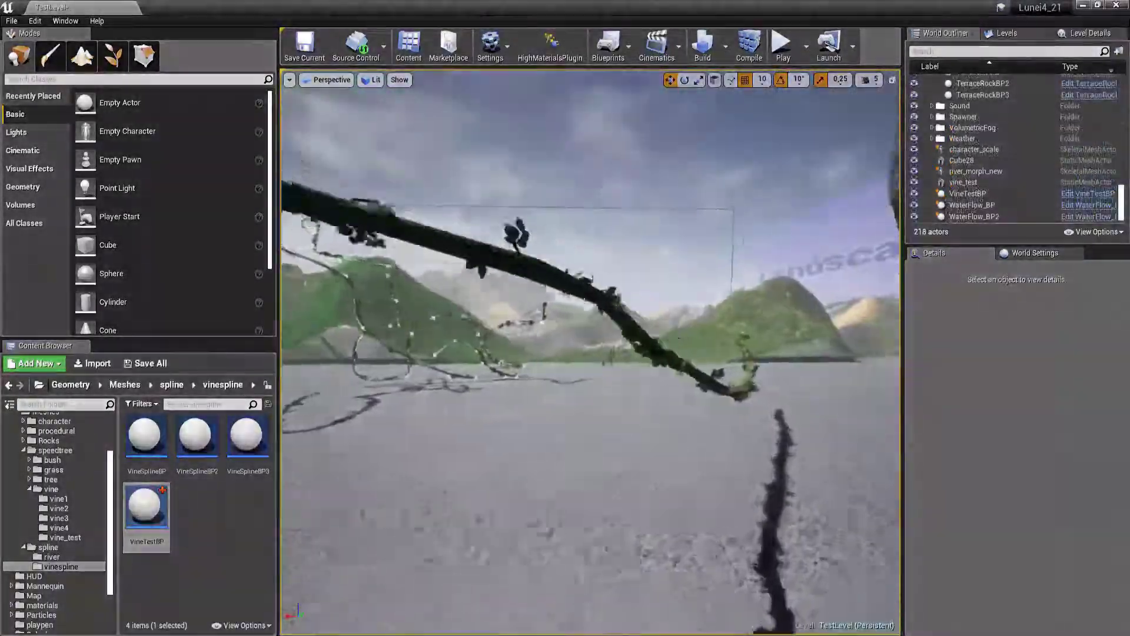
pyautogui.moveTo(565, 329); pyautogui.dragTo(521, 347, button='right')
# - Select VineTestBP and lower its Extent Offset to about 7, checking the joints along the vine
pyautogui.click(580, 347)
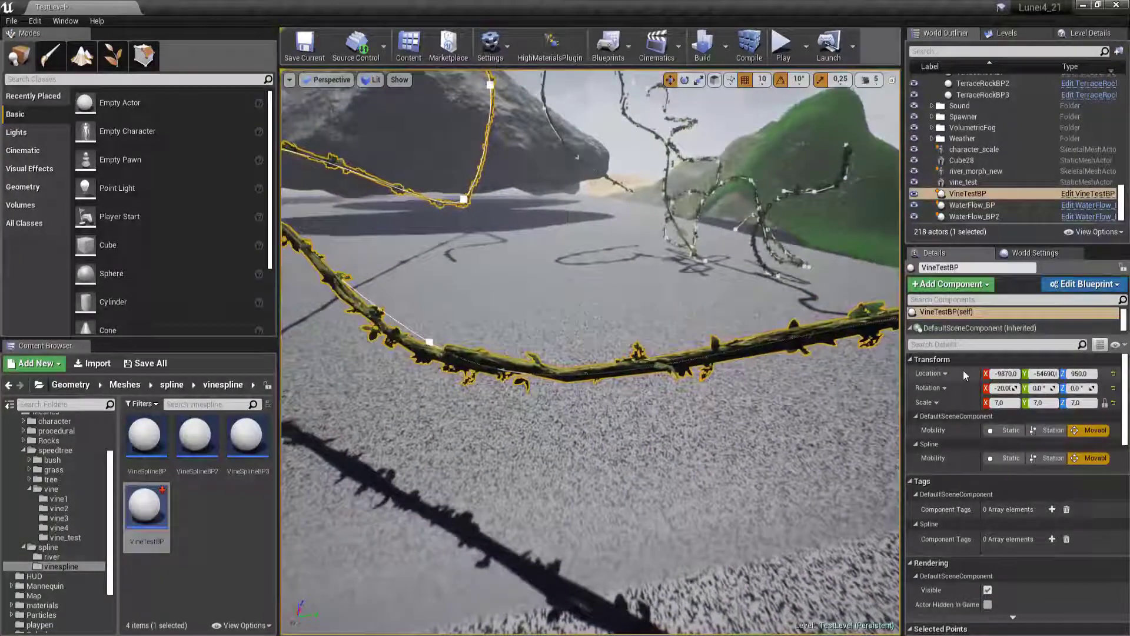
pyautogui.scroll(-10, 971, 458)
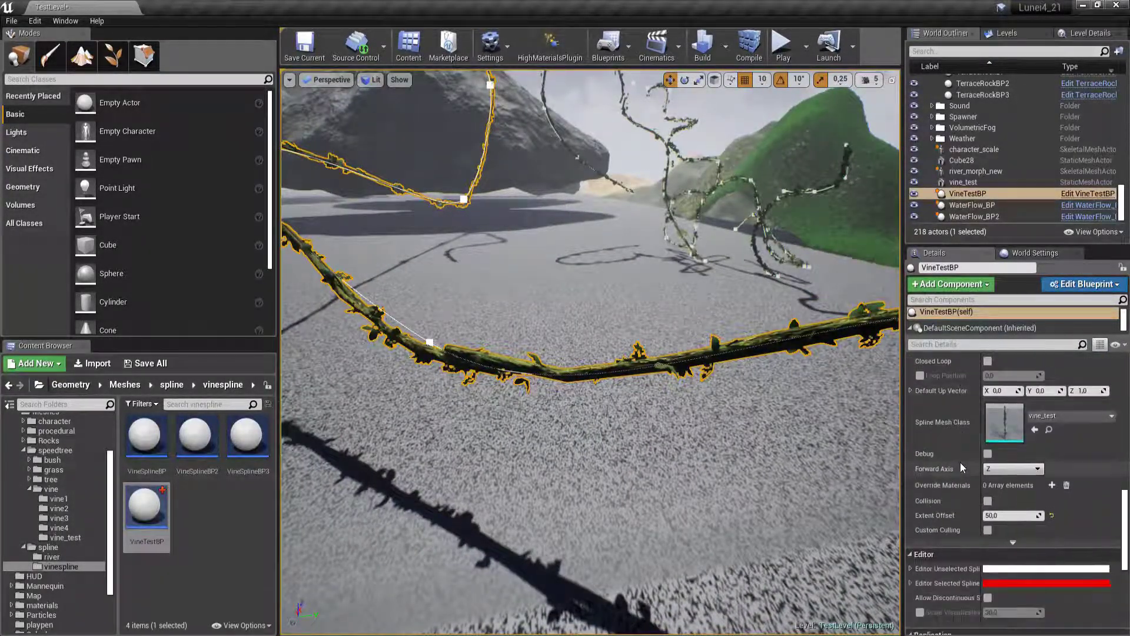
pyautogui.moveTo(1010, 495); pyautogui.dragTo(986, 496)
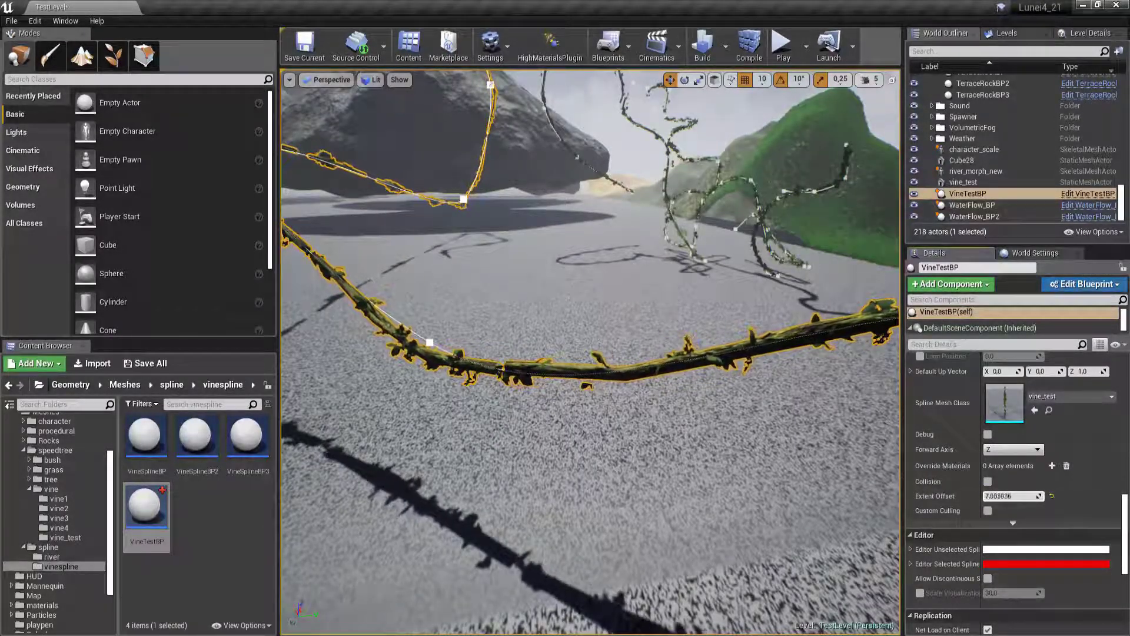
pyautogui.press('Escape')
pyautogui.moveTo(636, 377); pyautogui.dragTo(739, 254, button='right')
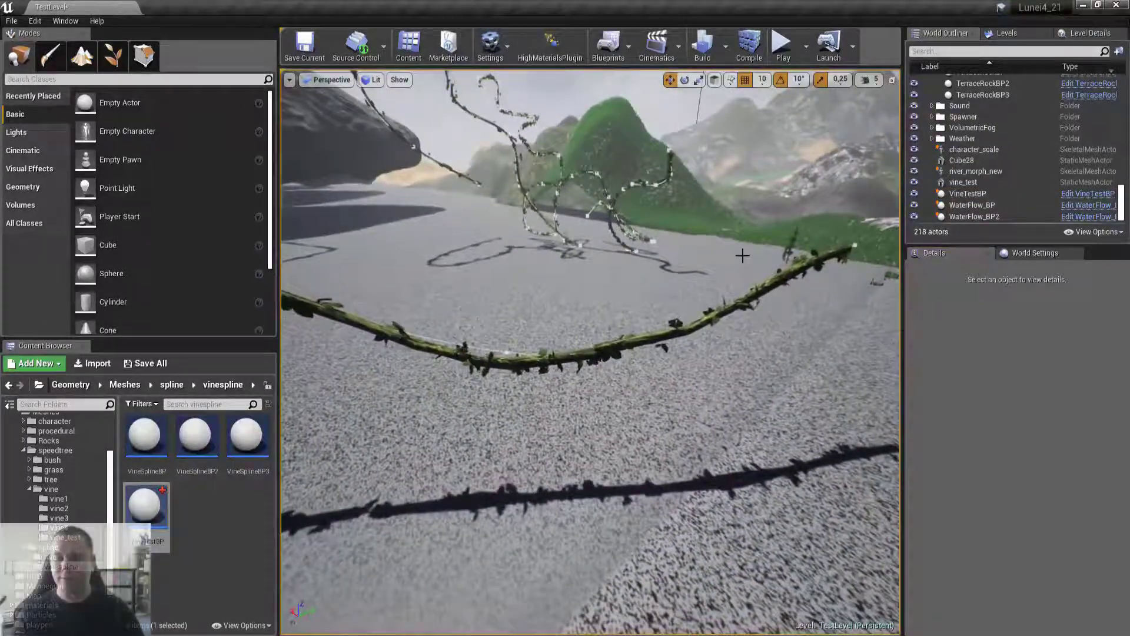
# - Reselect VineTestBP, set its uniform scale to 1, and reposition its spline points to stretch the vine out again
pyautogui.click(759, 293)
pyautogui.scroll(3, 944, 462)
pyautogui.scroll(5, 959, 446)
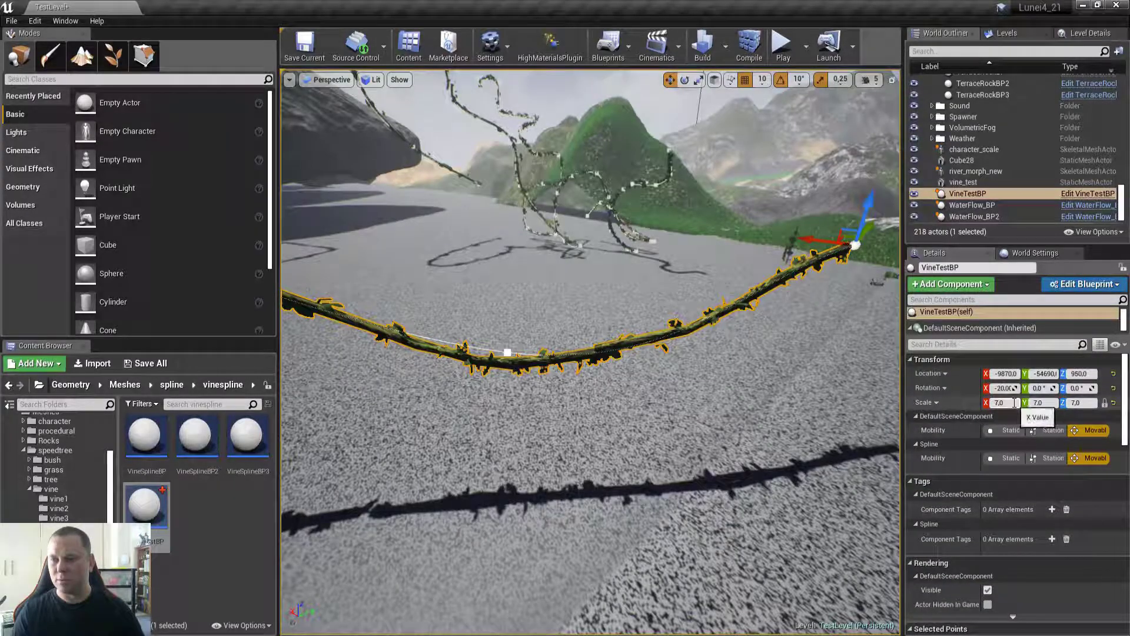
pyautogui.moveTo(732, 320); pyautogui.dragTo(668, 361, button='right')
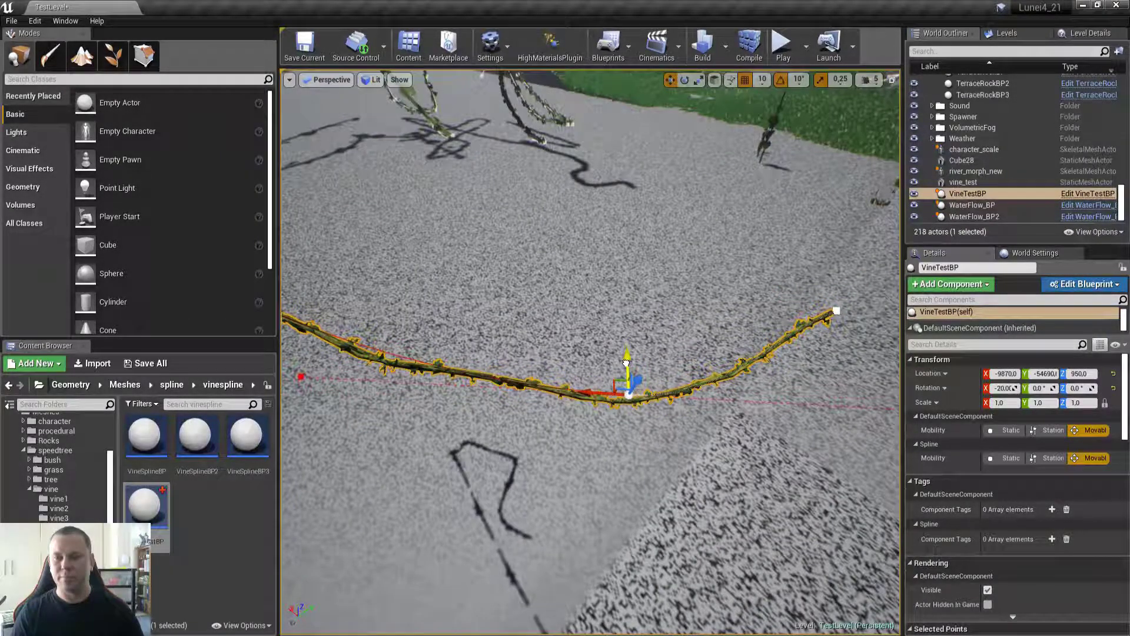
pyautogui.click(664, 347)
pyautogui.moveTo(663, 348); pyautogui.dragTo(706, 353, button='right')
pyautogui.moveTo(694, 406); pyautogui.dragTo(724, 398, button='right')
# - Try a lower Extent Offset on the rescaled VineTestBP, and undo the change
pyautogui.click(706, 321)
pyautogui.scroll(-3, 948, 469)
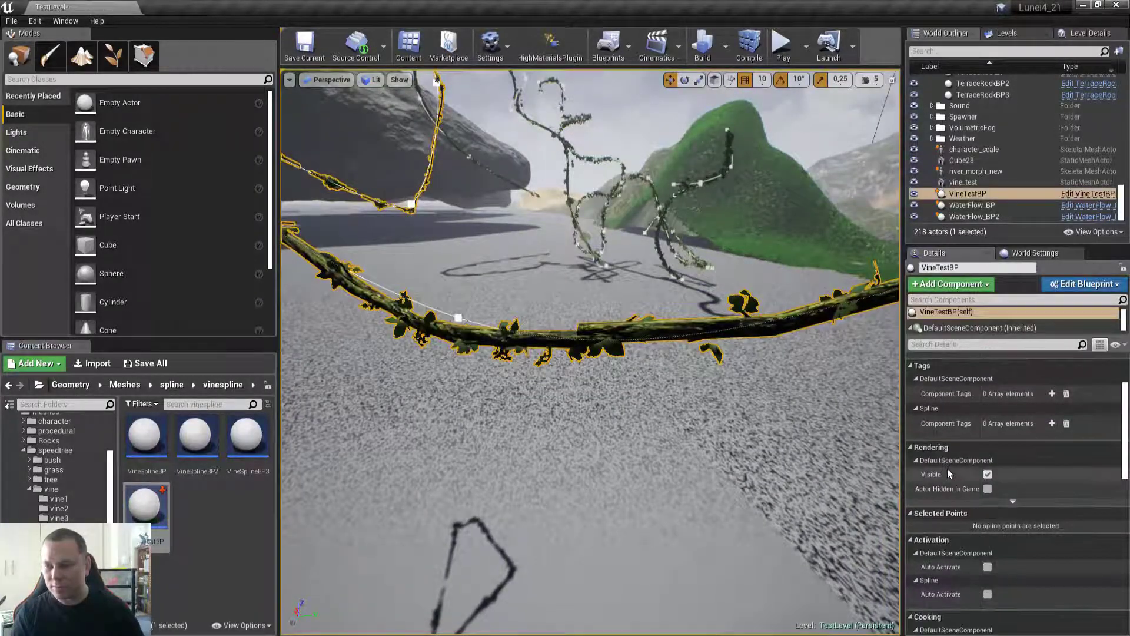
pyautogui.scroll(-10, 948, 469)
pyautogui.moveTo(1010, 457); pyautogui.dragTo(983, 457)
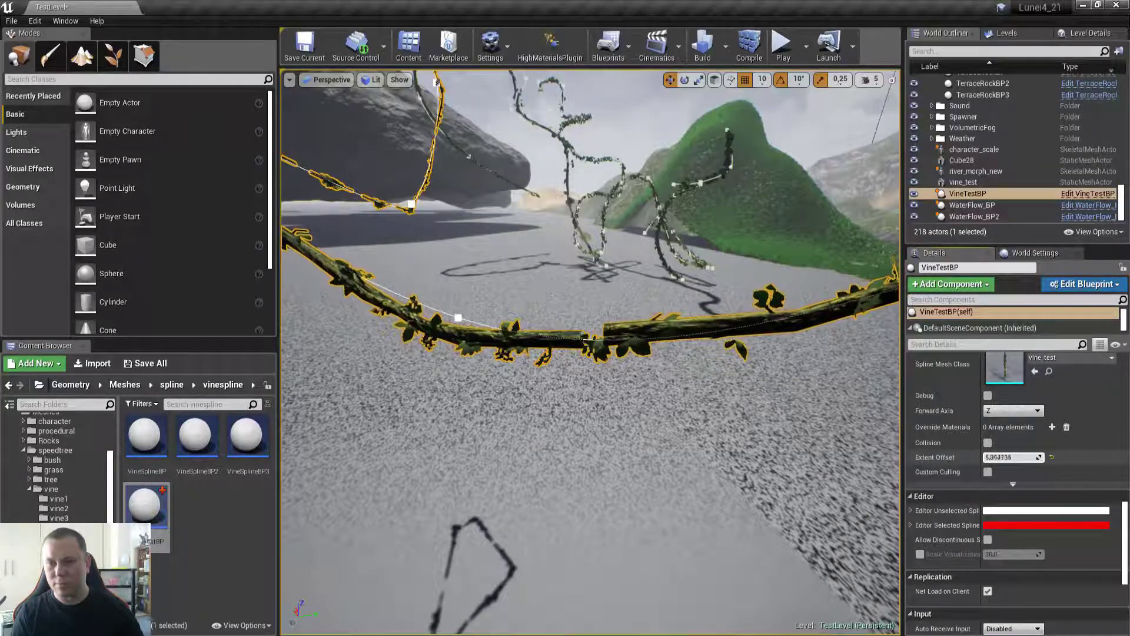
pyautogui.hotkey('ctrl', 'z')
pyautogui.moveTo(741, 408); pyautogui.dragTo(824, 406, button='right')
pyautogui.press('Escape')
pyautogui.moveTo(640, 314)
pyautogui.mouseDown(button='right')
pyautogui.moveTo(765, 313)
pyautogui.moveTo(639, 314)
pyautogui.mouseUp(button='right')
# - Reselect VineTestBP and set its uniform scale to 4
pyautogui.click(648, 306)
pyautogui.scroll(-10, 946, 405)
pyautogui.scroll(4, 946, 405)
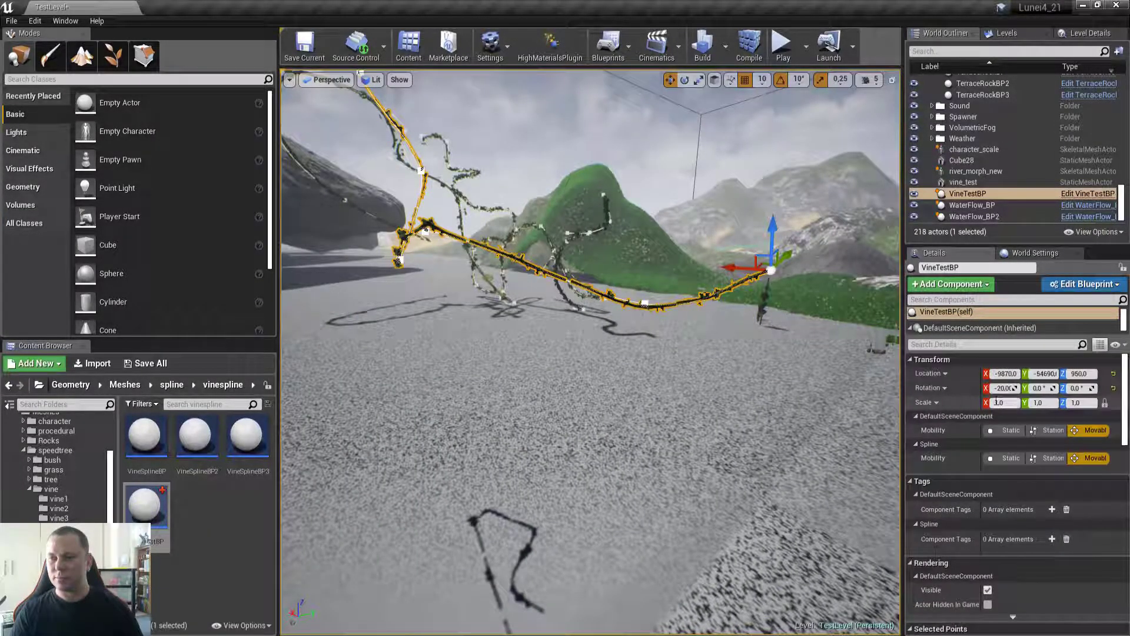
pyautogui.write('4')
pyautogui.press('Return')
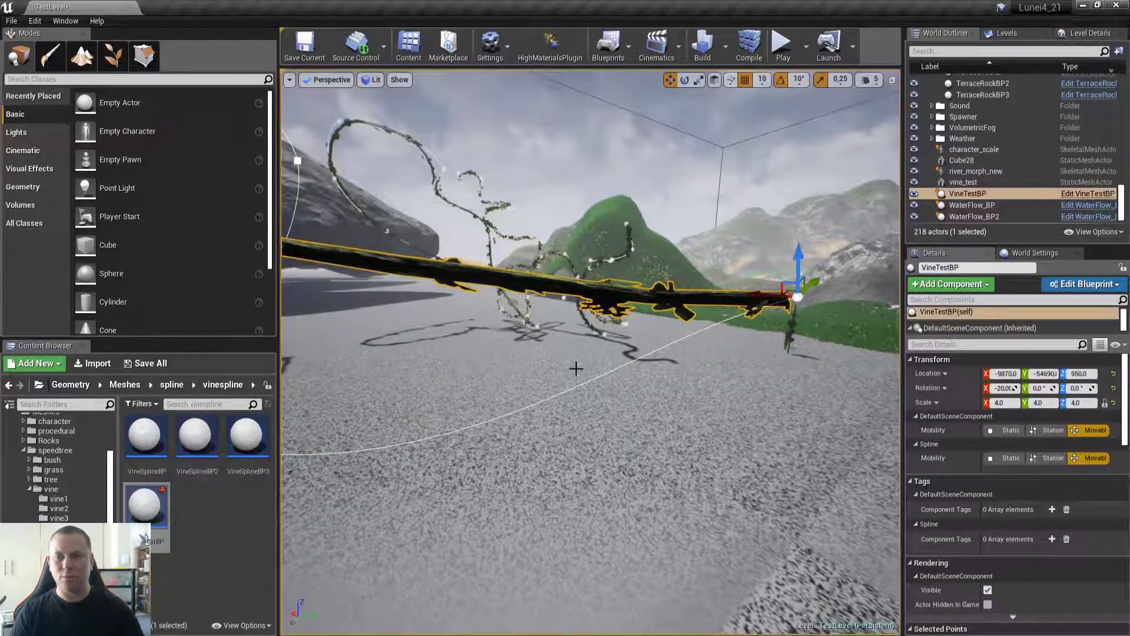
# - Reposition VineTestBP's spline points to reshape the enlarged vine, and save the level
pyautogui.moveTo(555, 406); pyautogui.dragTo(523, 414, button='right')
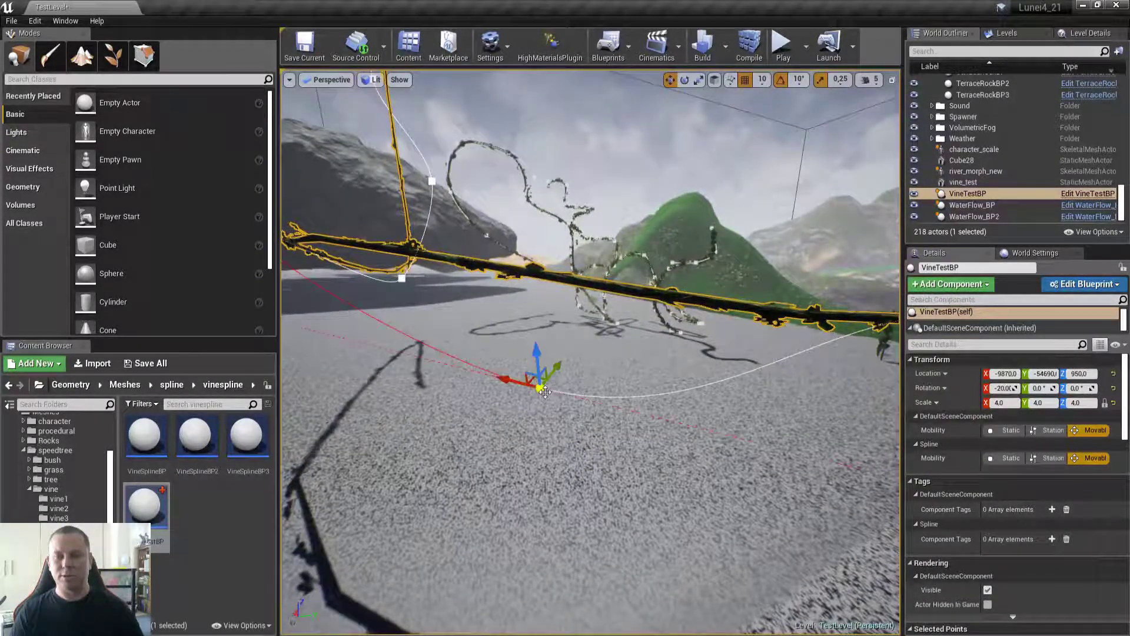
pyautogui.moveTo(539, 366); pyautogui.dragTo(540, 379)
pyautogui.press('Escape')
pyautogui.moveTo(540, 379); pyautogui.dragTo(610, 357, button='right')
pyautogui.hotkey('ctrl', 's')
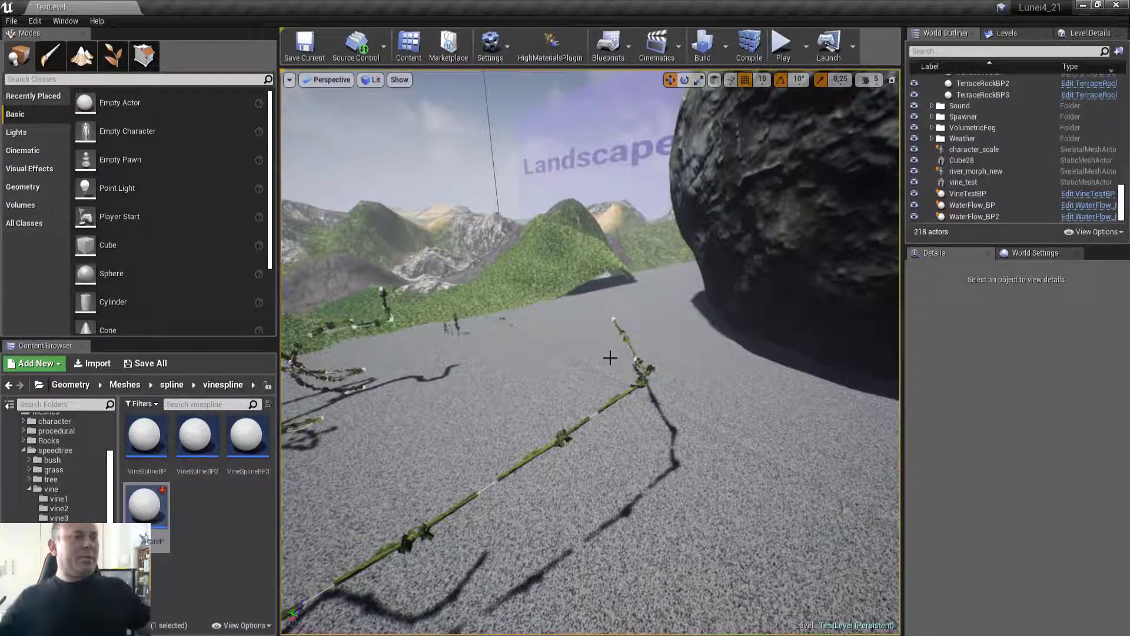
# - Play the level in full screen to view the vine in game, stop, and examine it again in the viewport
pyautogui.moveTo(687, 314); pyautogui.dragTo(645, 295, button='right')
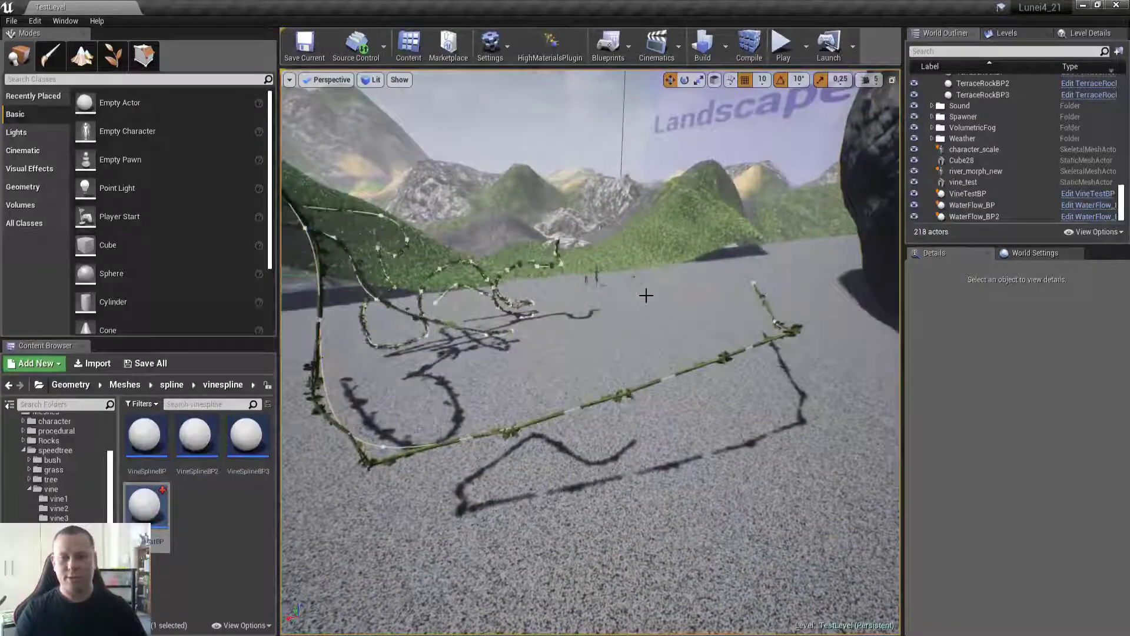
pyautogui.hotkey('alt', 'p')
pyautogui.press('F11')
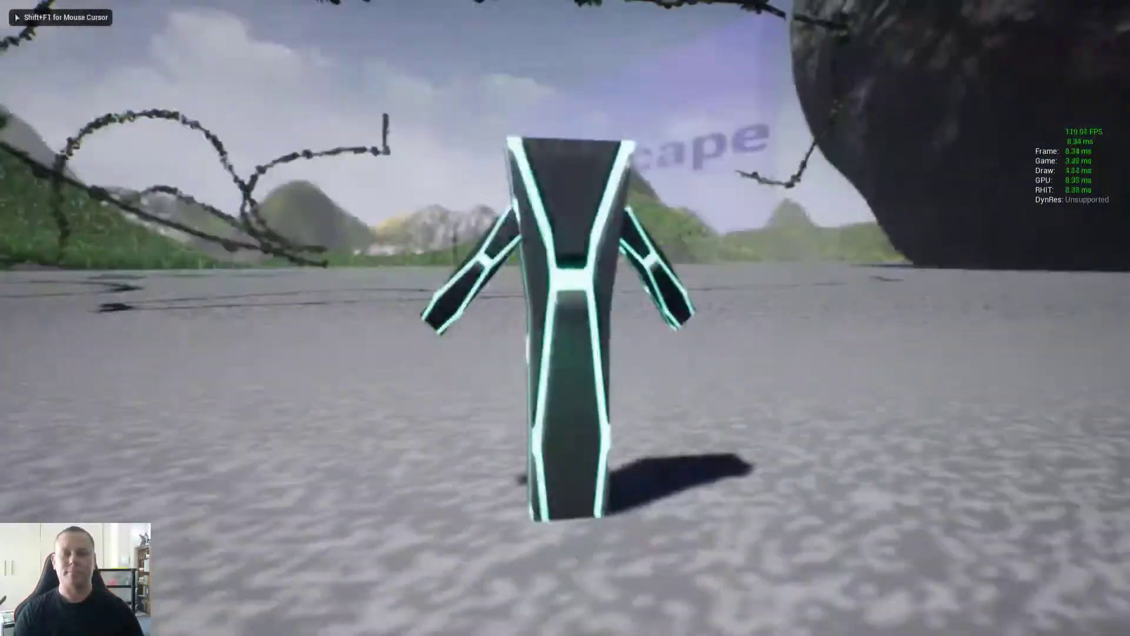
pyautogui.press('Escape')
pyautogui.moveTo(590, 330); pyautogui.dragTo(636, 364, button='right')
pyautogui.press('s')
pyautogui.press('w')
pyautogui.press('w')
pyautogui.moveTo(542, 380); pyautogui.dragTo(512, 365, button='right')
pyautogui.press('s')
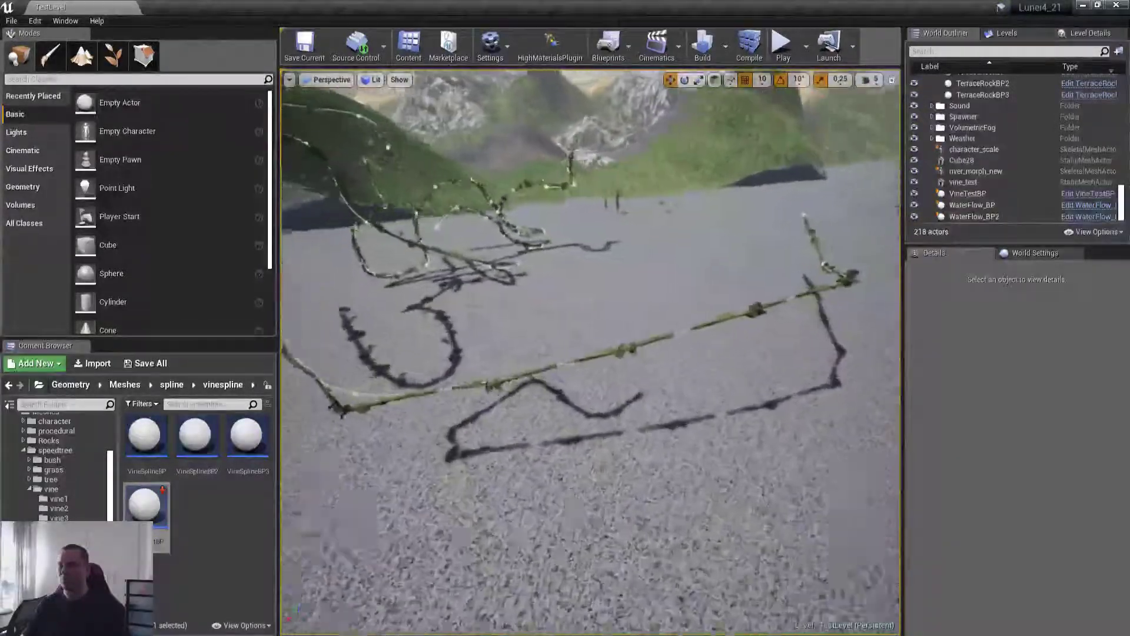
# - Select VineTestBP, try an Extent Offset of 25, and settle on 50 to close the gaps between segments
pyautogui.click(681, 324)
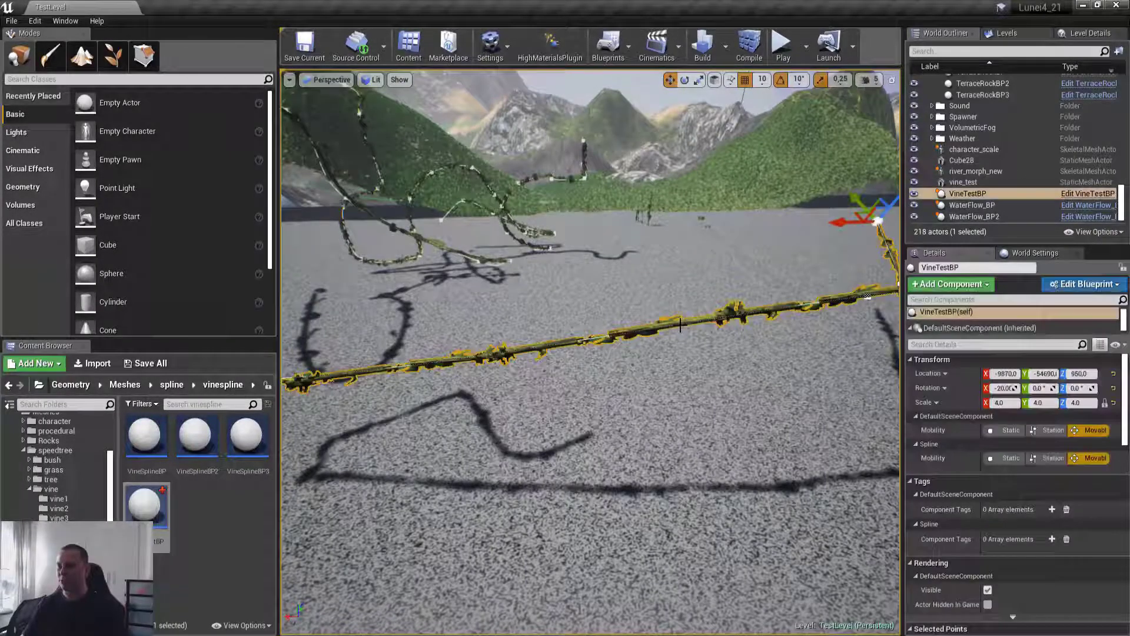
pyautogui.scroll(-10, 977, 464)
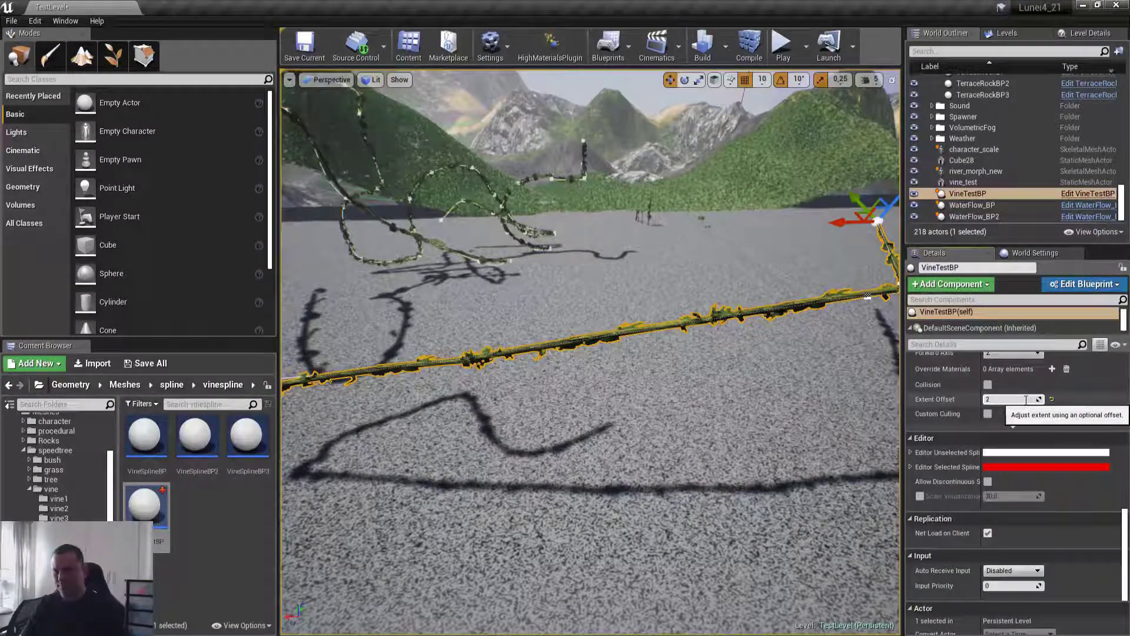
pyautogui.moveTo(657, 348); pyautogui.dragTo(703, 351, button='right')
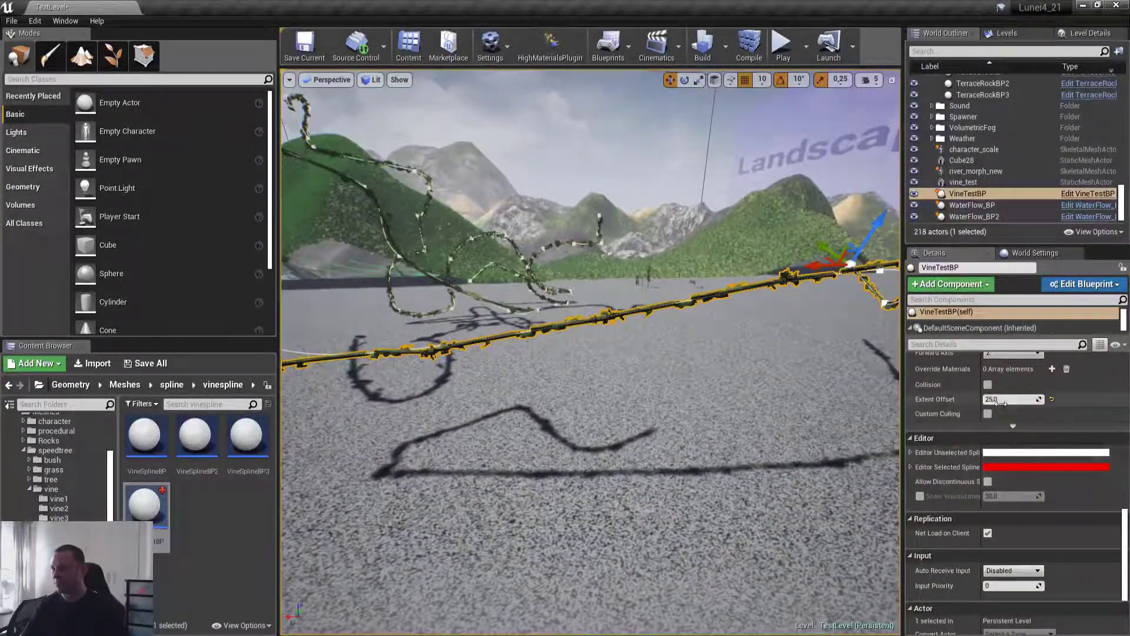
pyautogui.moveTo(1002, 398); pyautogui.dragTo(1015, 399)
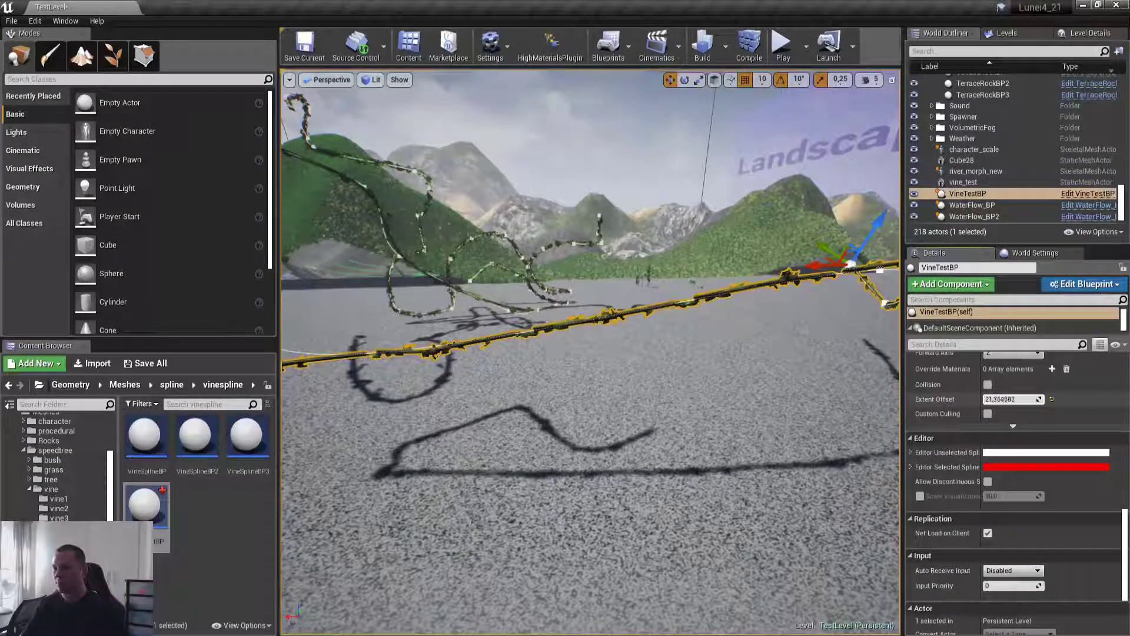
pyautogui.click(1016, 399)
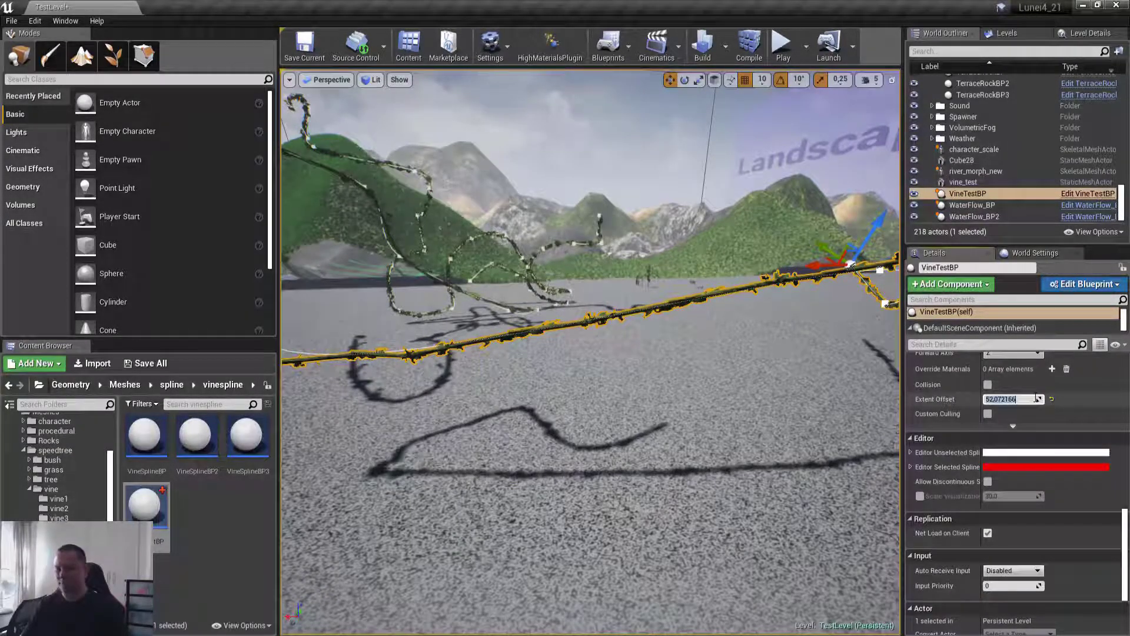
pyautogui.press('s')
pyautogui.moveTo(631, 419); pyautogui.dragTo(587, 436, button='right')
pyautogui.press('Escape')
pyautogui.press('w')
# - Play the level in full screen and walk around the vine to check its joints in game
pyautogui.hotkey('alt', 'p')
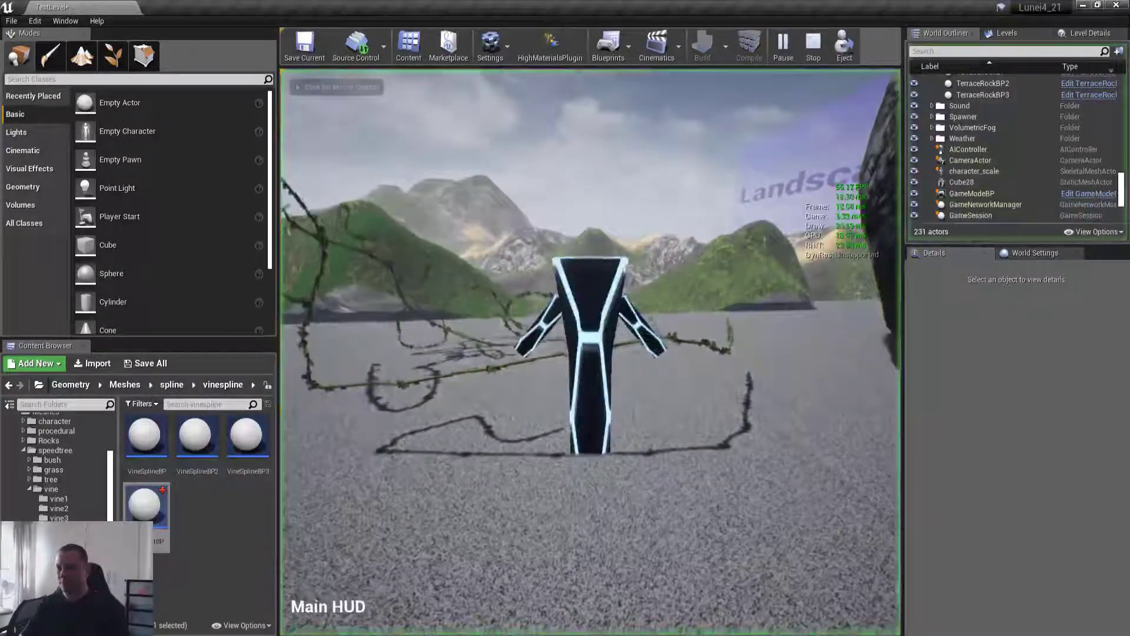
pyautogui.press('F11')
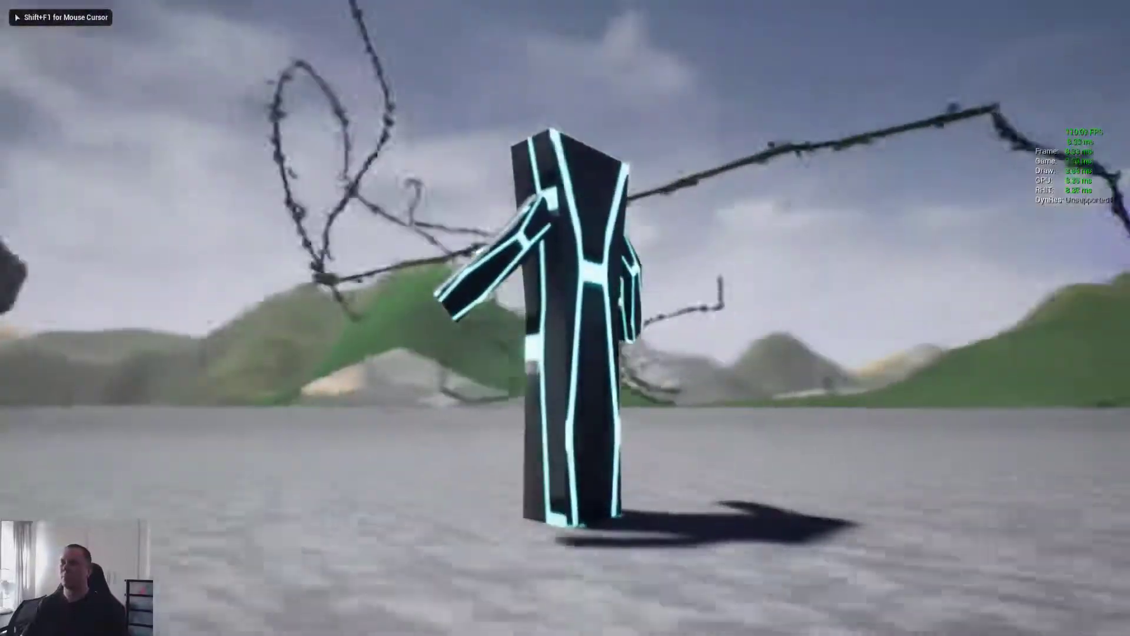
pyautogui.press('s')
pyautogui.press('w')
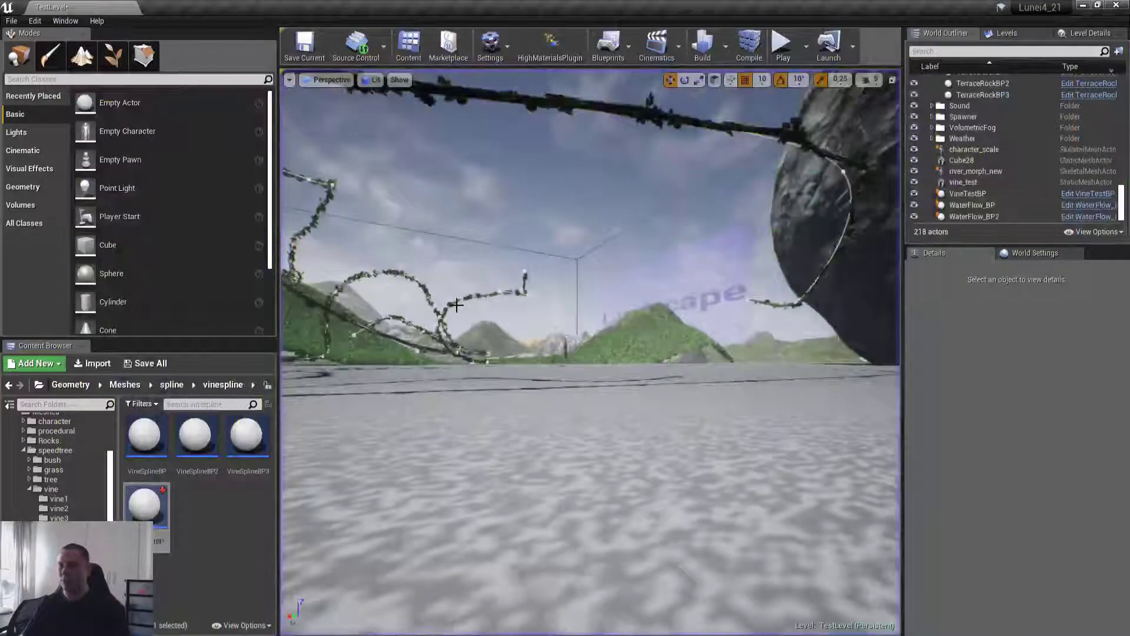
pyautogui.moveTo(456, 305); pyautogui.dragTo(489, 352, button='right')
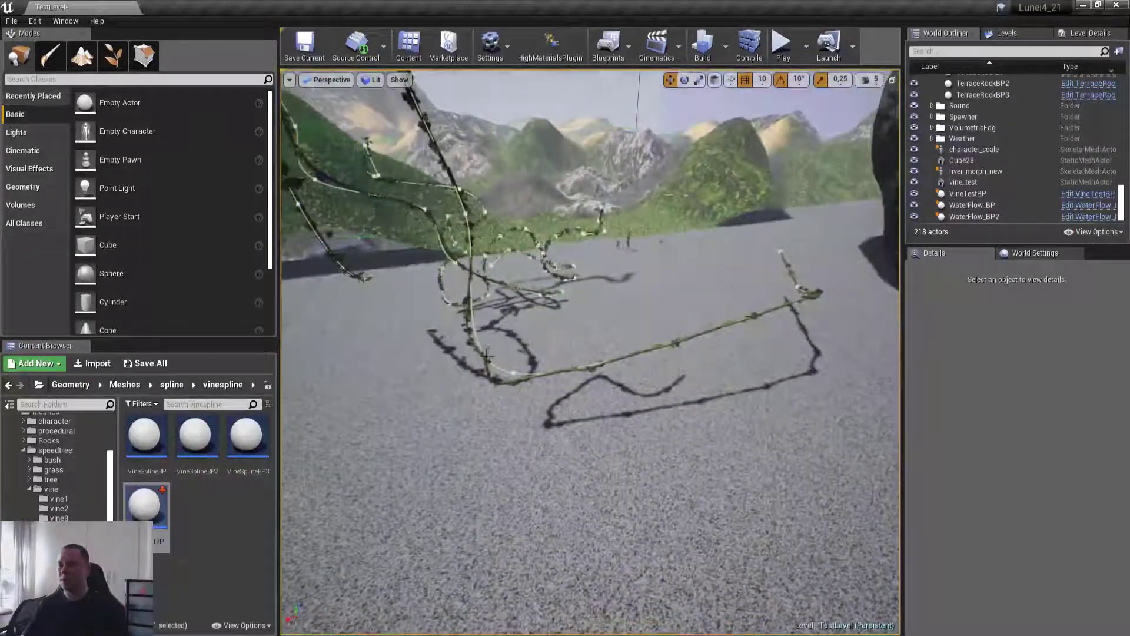
# - Adjust VineTestBP's spline points, extend its upper end with two more points beside the boulder, and view the vine up close
pyautogui.click(510, 372)
pyautogui.click(514, 374)
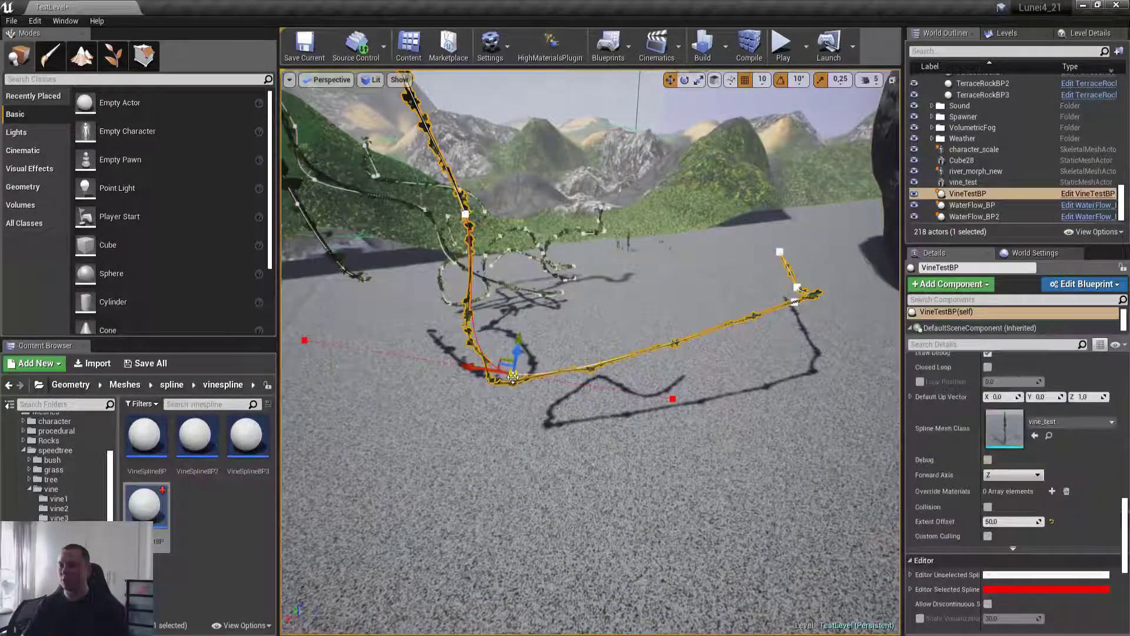
pyautogui.moveTo(522, 373); pyautogui.dragTo(523, 378, button='right')
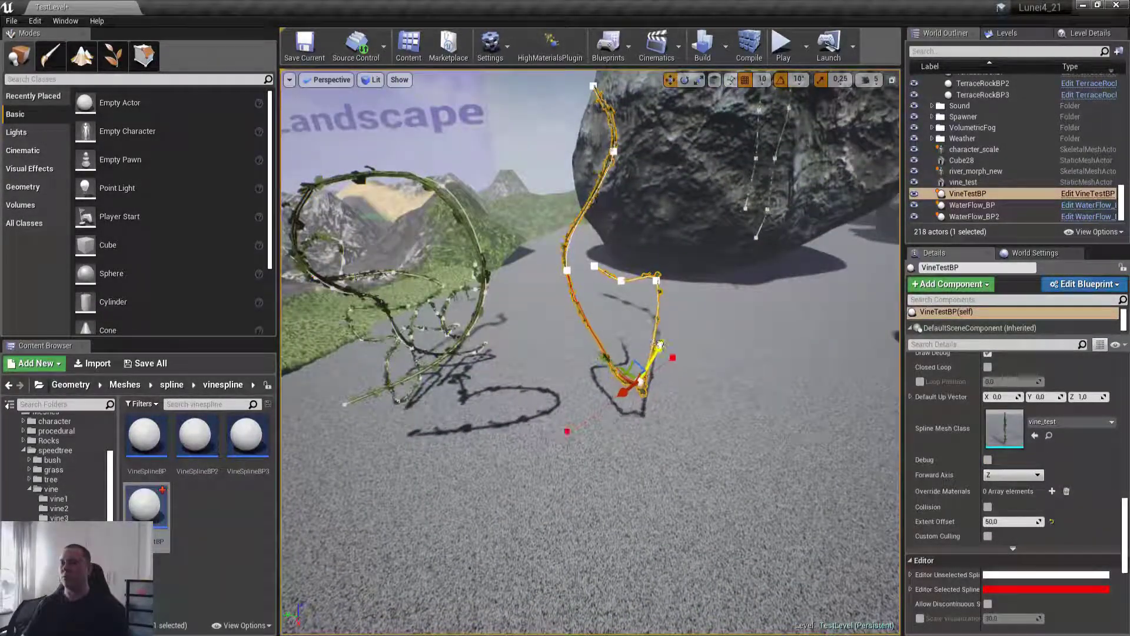
pyautogui.moveTo(676, 276); pyautogui.dragTo(677, 274)
pyautogui.moveTo(676, 274); pyautogui.dragTo(660, 235, button='right')
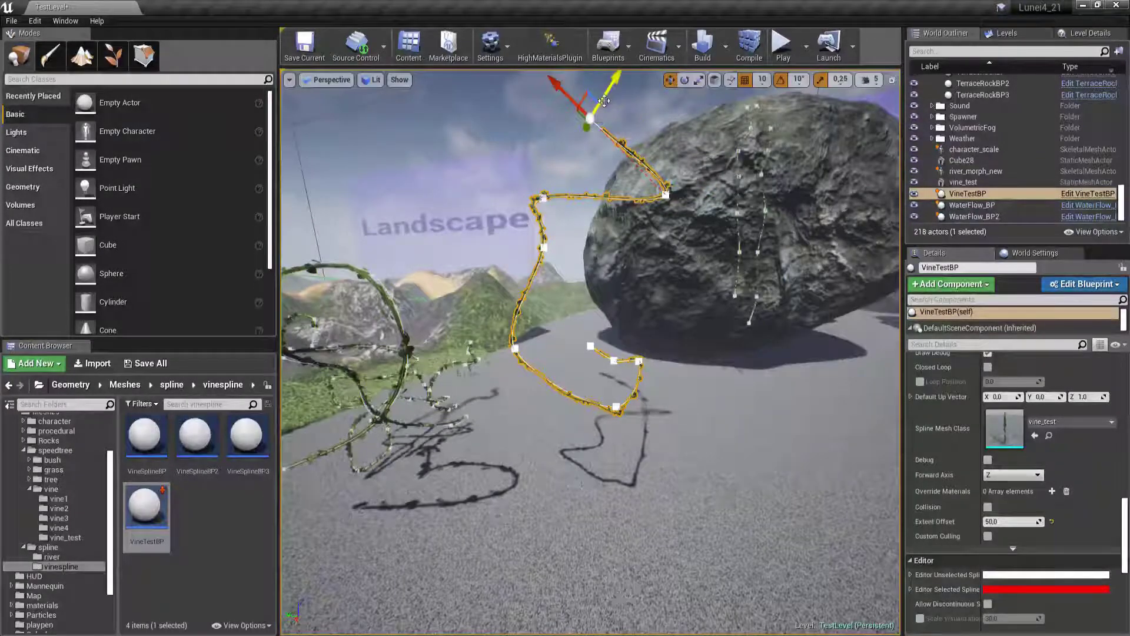
pyautogui.moveTo(572, 178); pyautogui.dragTo(518, 209, button='right')
pyautogui.press('Escape')
pyautogui.press('w')
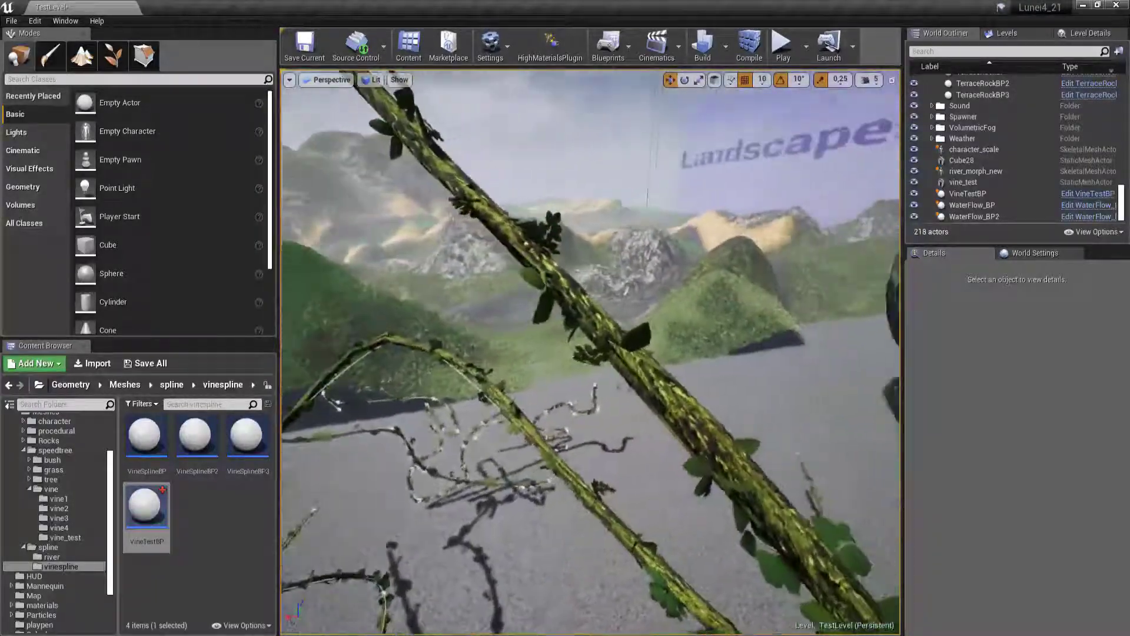
# - Inspect the extended vine up close from several sides and save the level
pyautogui.moveTo(518, 208); pyautogui.dragTo(488, 236, button='right')
pyautogui.press('w')
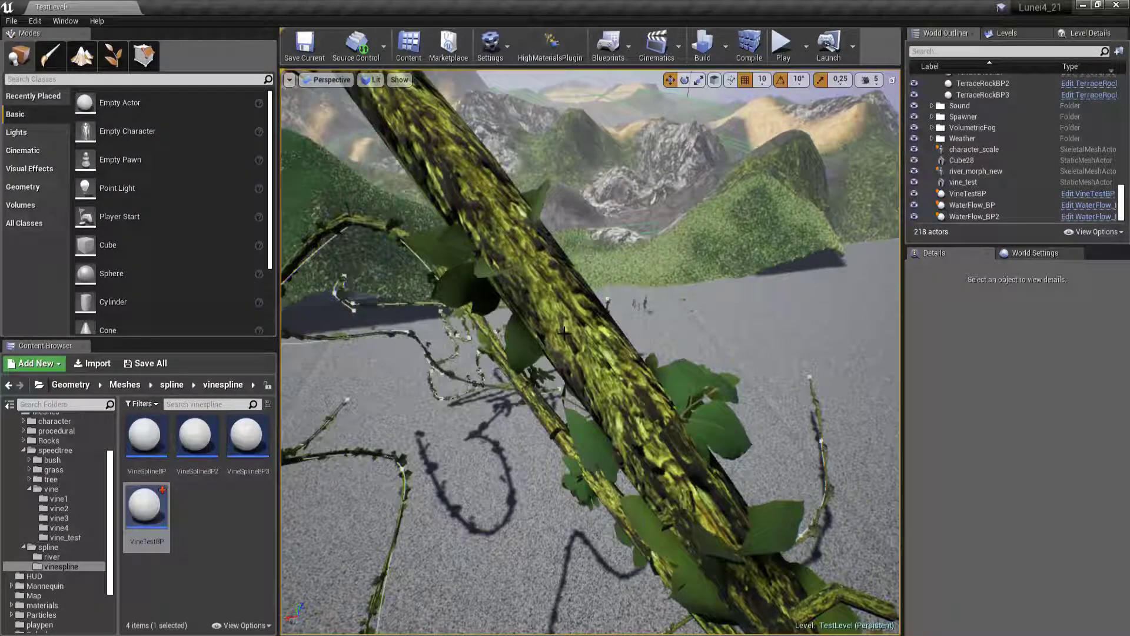
pyautogui.moveTo(515, 286); pyautogui.dragTo(538, 266, button='right')
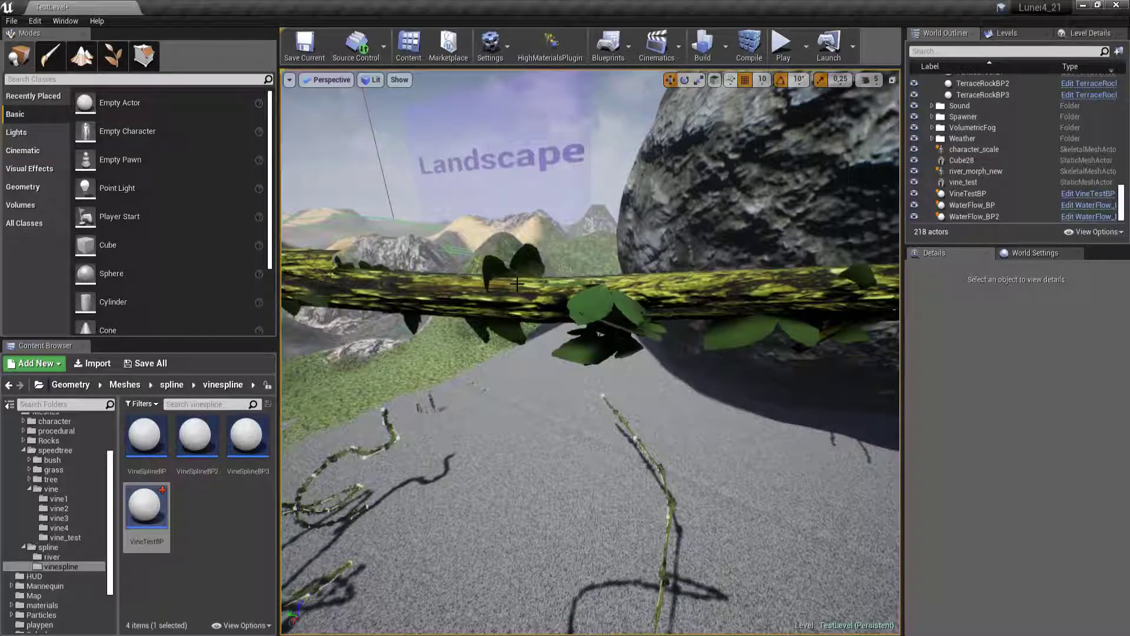
pyautogui.hotkey('ctrl', 's')
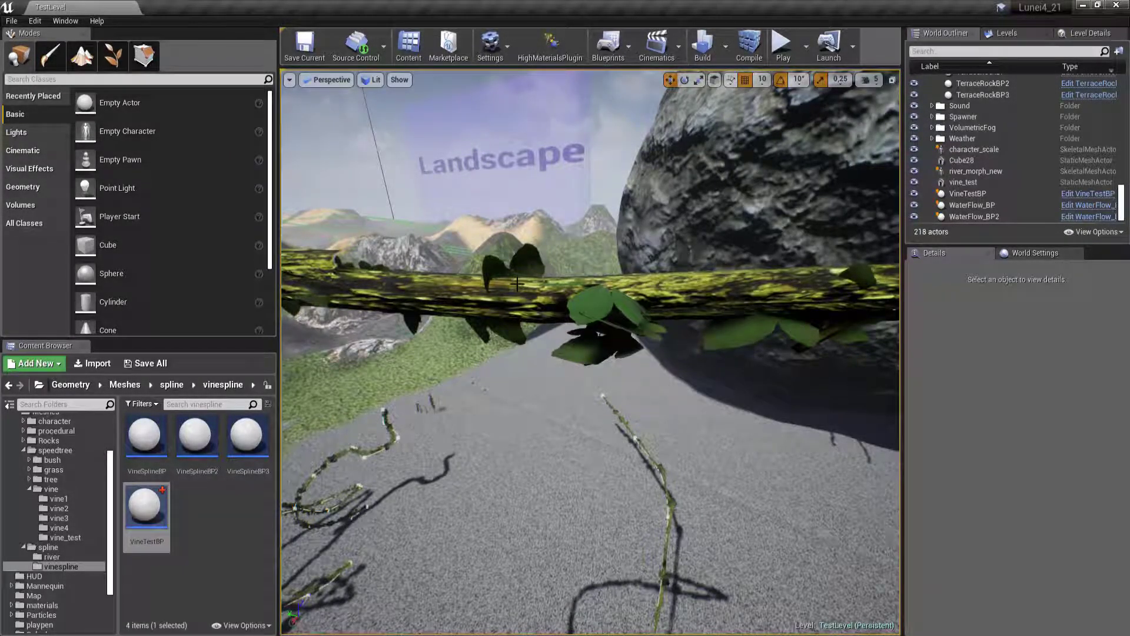
# - View the whole vine and its shadow from farther away and select VineTestBP
pyautogui.moveTo(524, 314)
pyautogui.mouseDown(button='right')
pyautogui.moveTo(632, 315)
pyautogui.moveTo(538, 311)
pyautogui.mouseUp(button='right')
pyautogui.moveTo(538, 268); pyautogui.dragTo(539, 266, button='right')
pyautogui.press('w')
pyautogui.moveTo(521, 361); pyautogui.dragTo(522, 360, button='right')
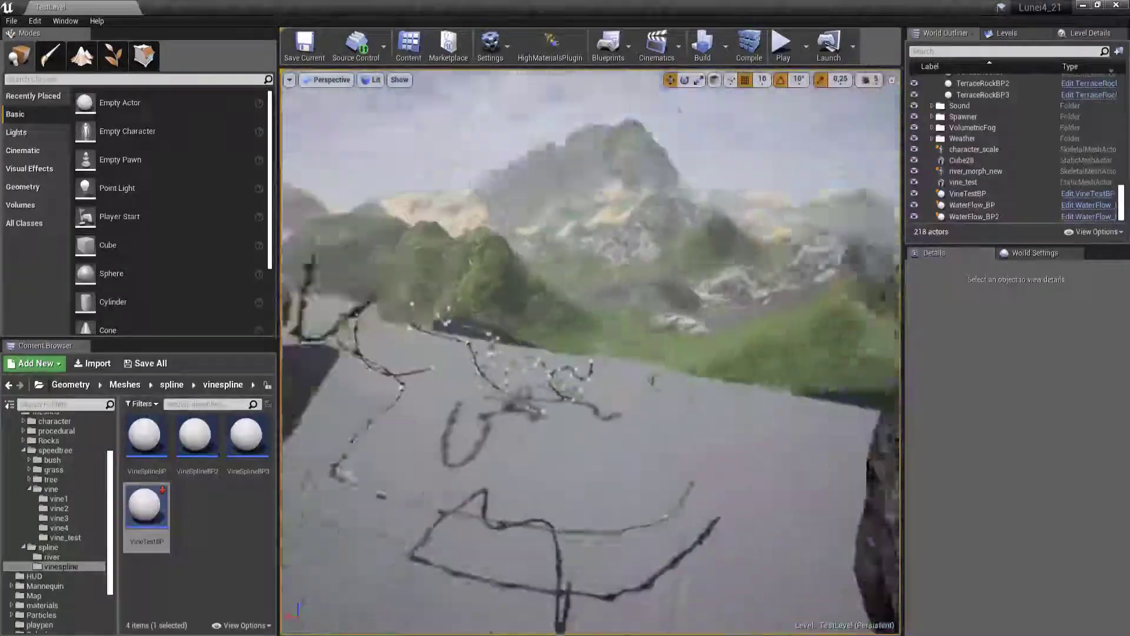
pyautogui.moveTo(522, 360); pyautogui.dragTo(522, 360, button='right')
pyautogui.moveTo(566, 268); pyautogui.dragTo(566, 268, button='right')
pyautogui.press('w')
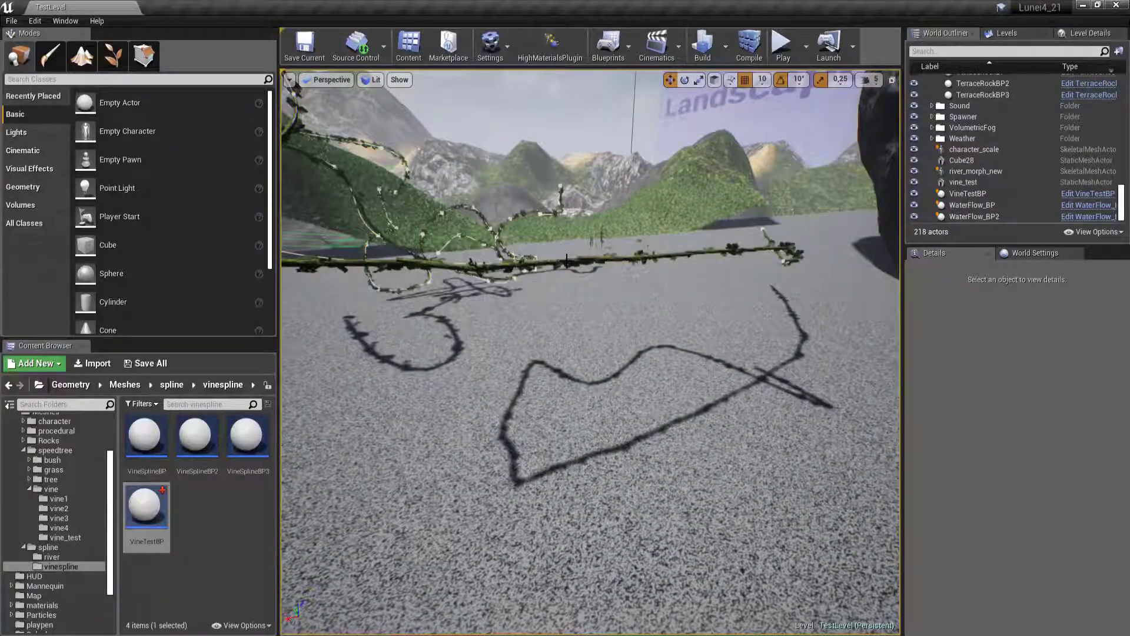
pyautogui.click(653, 265)
# - Switch to Visual Studio and begin an smc->setmaxdraw statement on a new line below smc->SetForwardAxis in SplineActor.cpp
pyautogui.hotkey('alt', 'Tab')
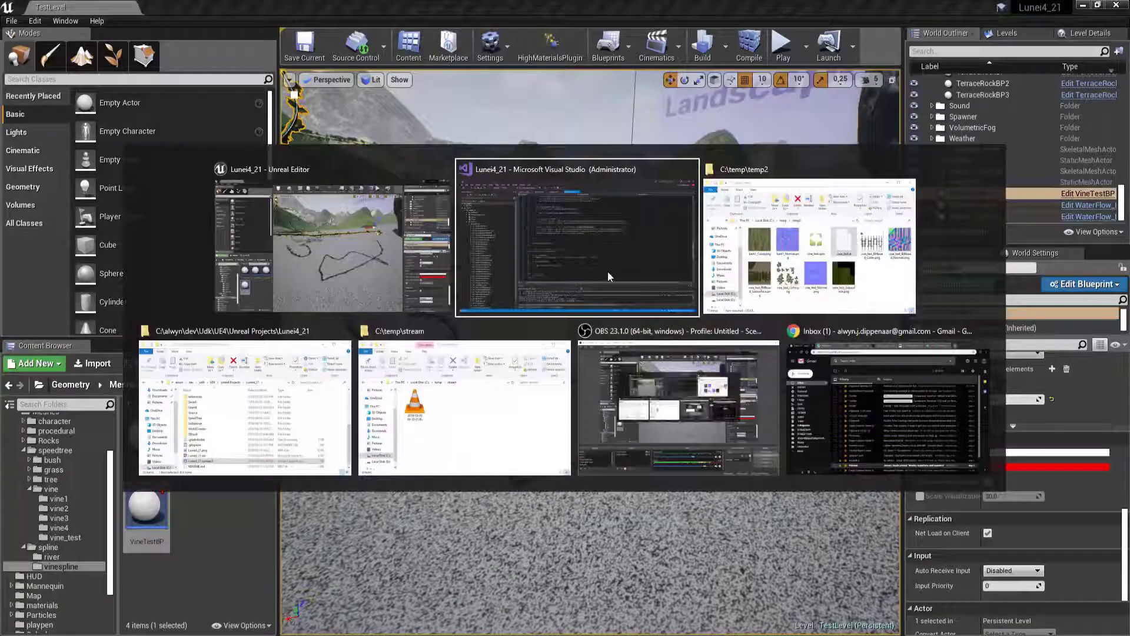
pyautogui.scroll(6, 700, 282)
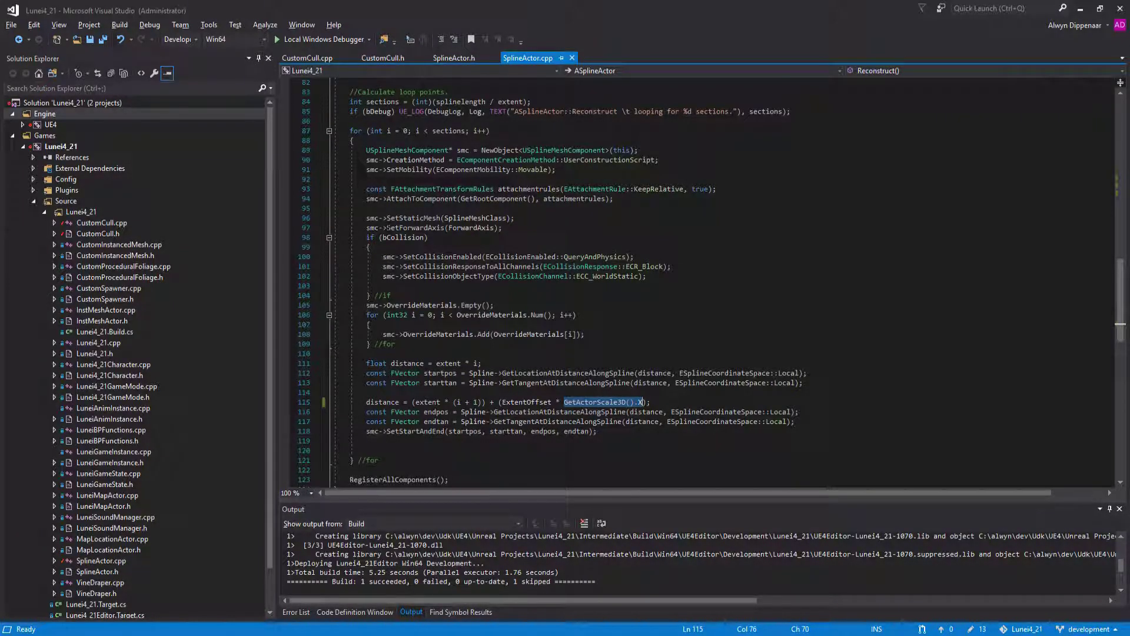
pyautogui.click(366, 227)
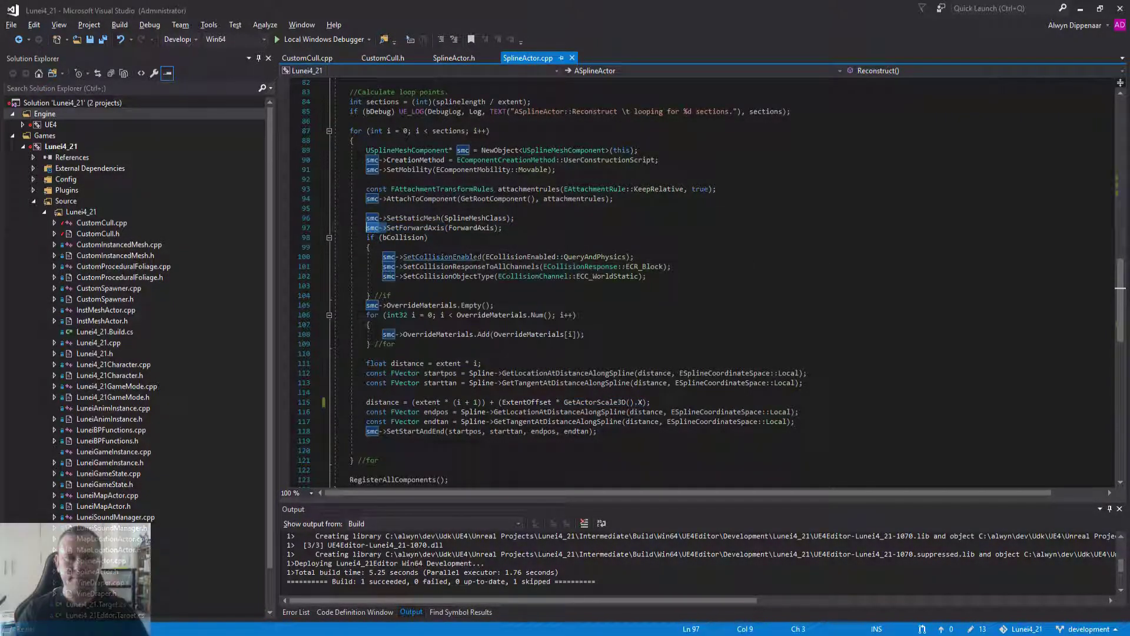
pyautogui.press('End')
pyautogui.press('Return')
pyautogui.write('smc->setmaxd')
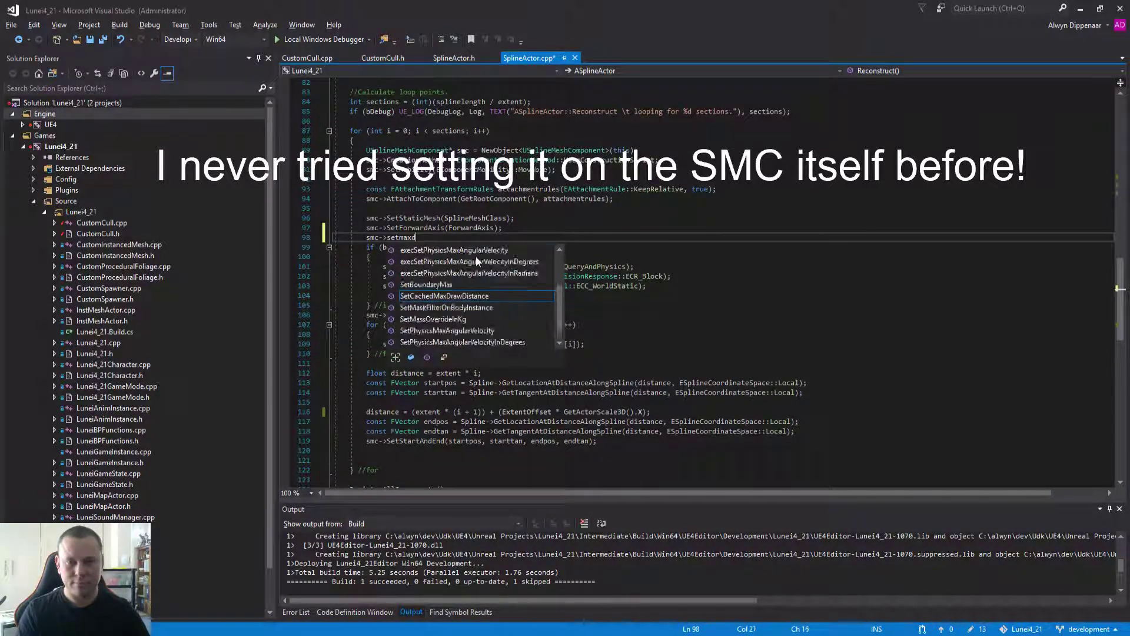
pyautogui.write('raw')
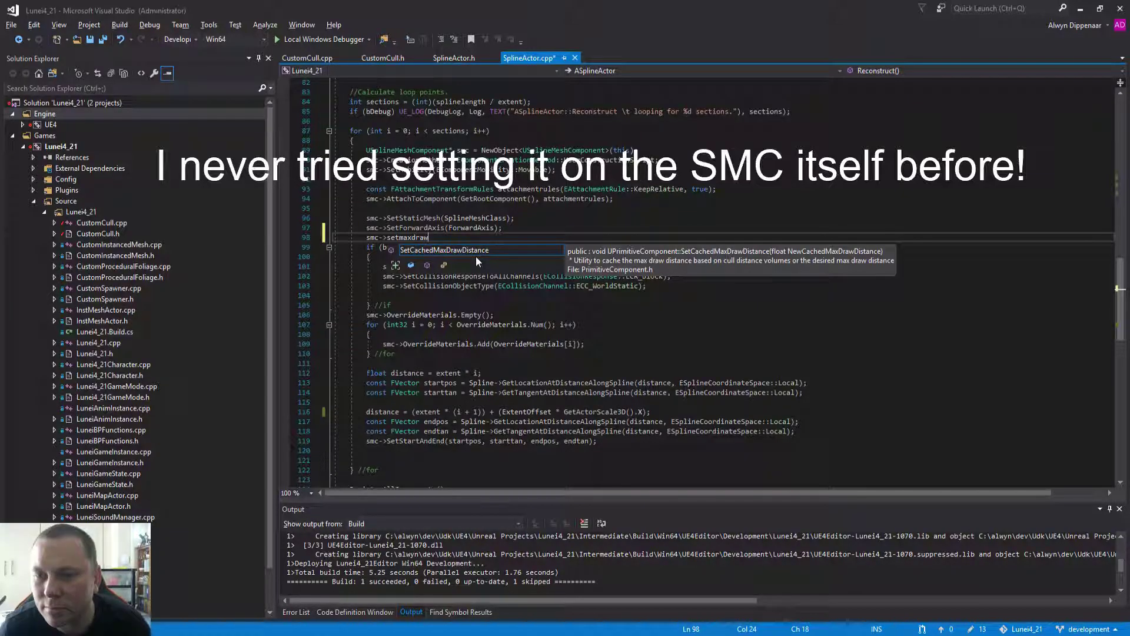
# - Replace the setmaxdraw attempt with the statement smc->LDMaxDrawDistance = 15000.0f; in the section loop
pyautogui.press('BackSpace')
pyautogui.press('BackSpace')
pyautogui.press('BackSpace')
pyautogui.press('BackSpace')
pyautogui.press('BackSpace')
pyautogui.press('BackSpace')
pyautogui.press('BackSpace')
pyautogui.press('BackSpace')
pyautogui.press('BackSpace')
pyautogui.press('BackSpace')
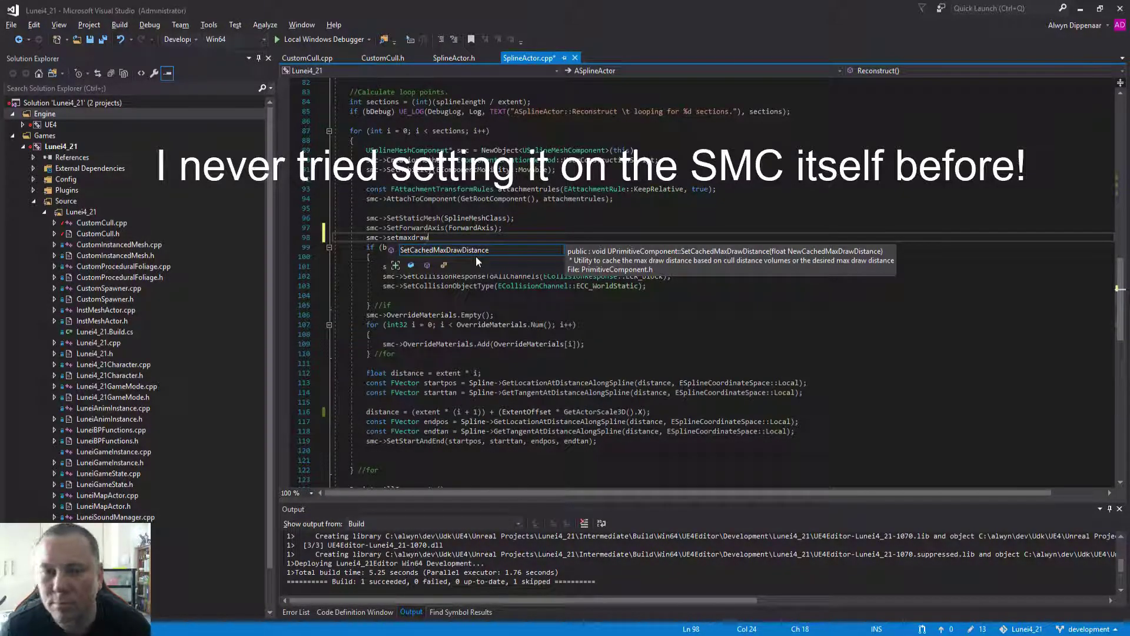
pyautogui.write('m,axr')
pyautogui.press('BackSpace')
pyautogui.press('BackSpace')
pyautogui.press('BackSpace')
pyautogui.write('maxde')
pyautogui.press('BackSpace')
pyautogui.write('draw')
pyautogui.hotkey('ctrl', 'shift', 'Left')
pyautogui.hotkey('ctrl', 'shift', 'Left')
pyautogui.hotkey('ctrl', 'shift', 'Left')
pyautogui.write('maxdraw')
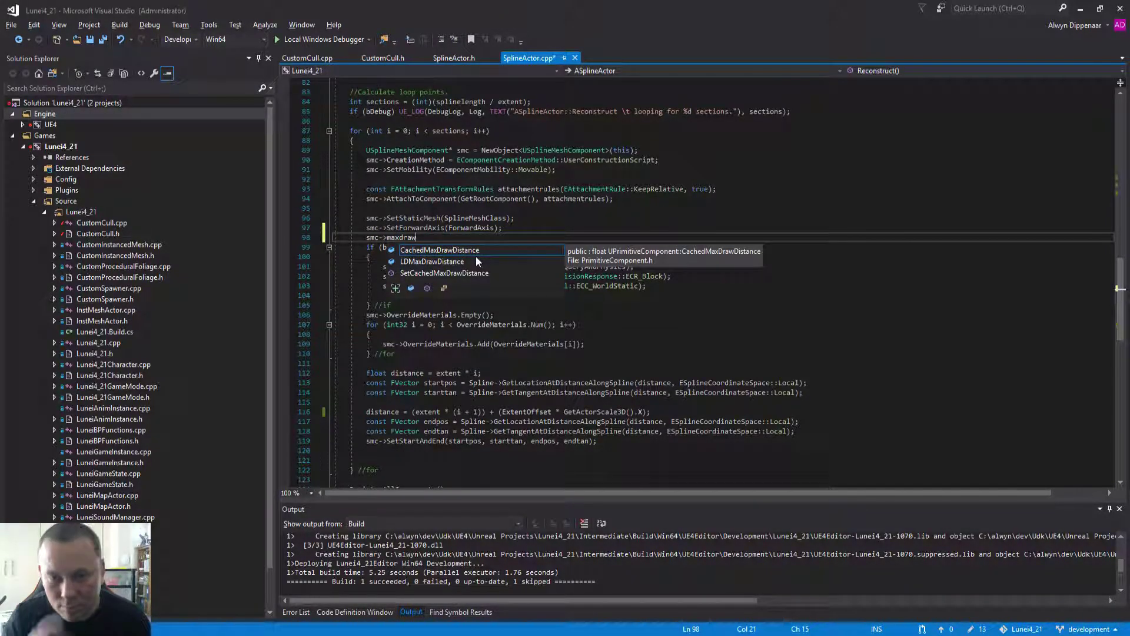
pyautogui.click(477, 261)
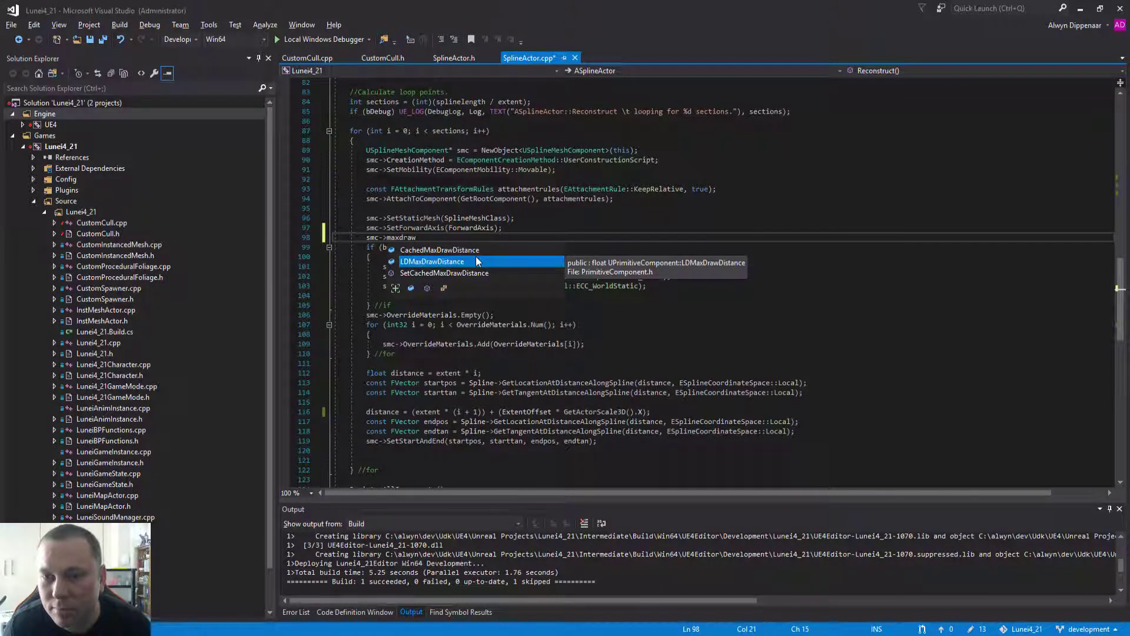
pyautogui.press('Tab')
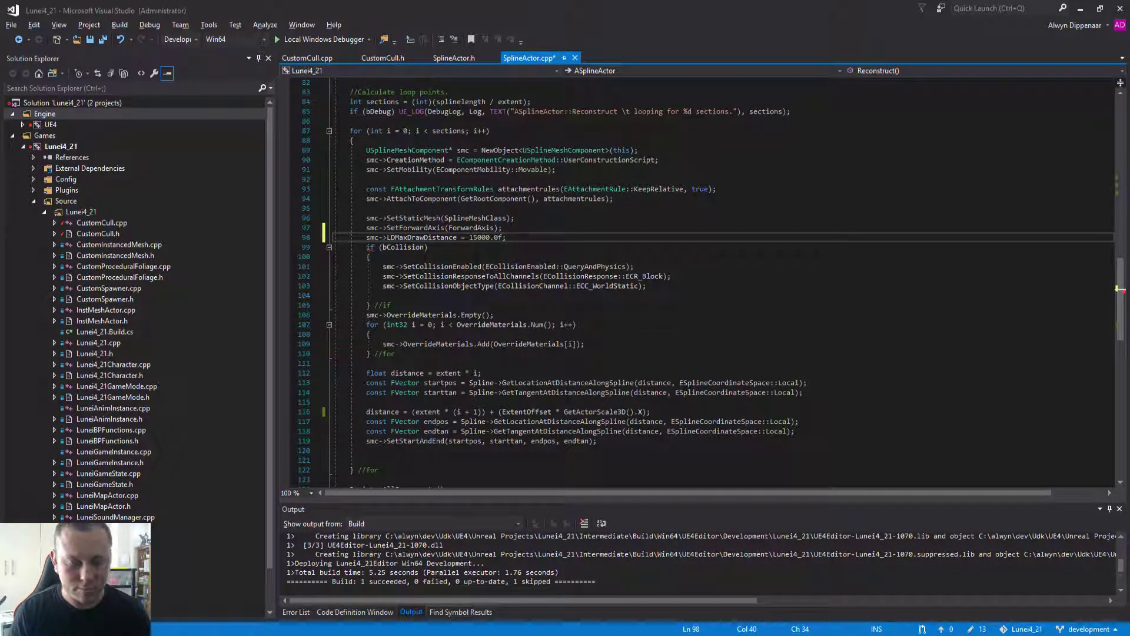
# - Build the solution, switch back to the Unreal Editor, and bring VineTestBP's lower end into view
pyautogui.hotkey('ctrl', 'shift', 'b')
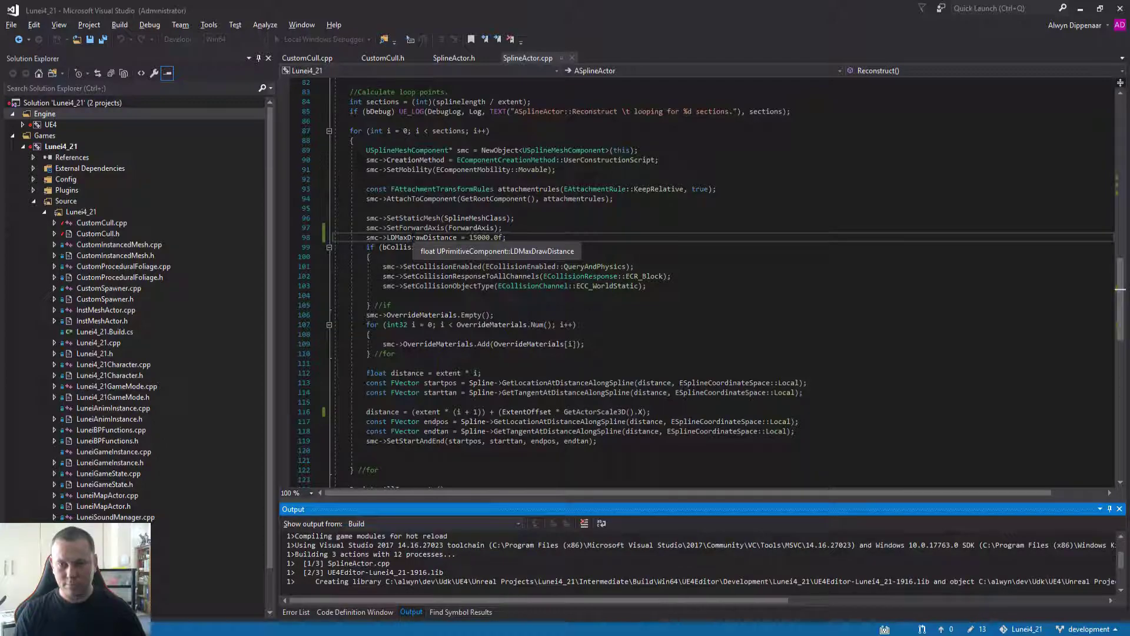
pyautogui.hotkey('alt', 'Tab')
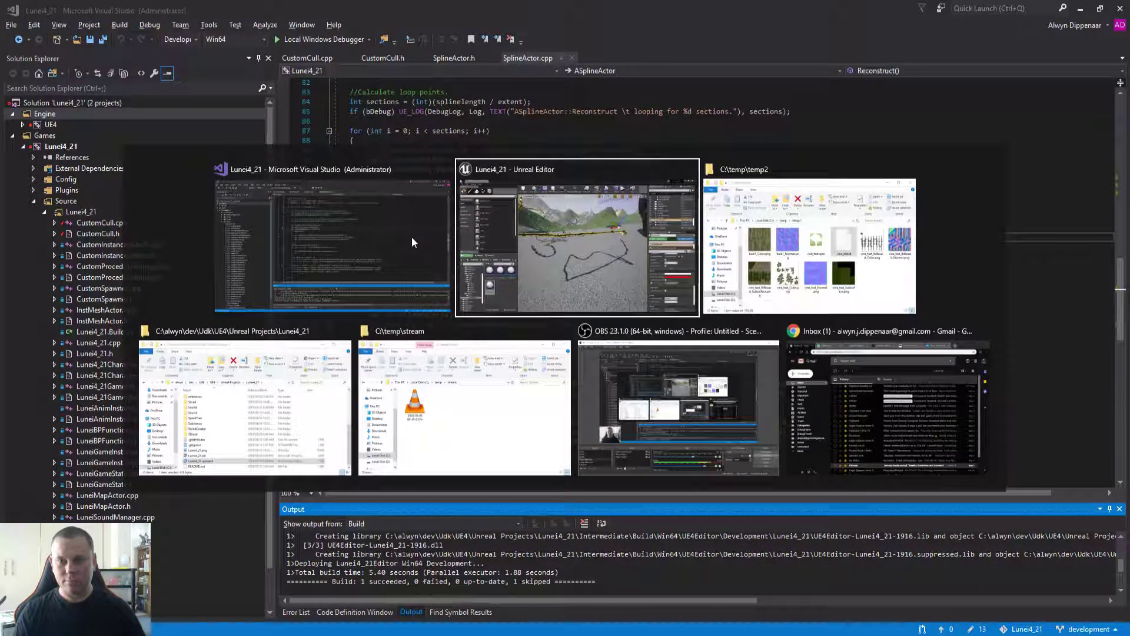
pyautogui.press('w')
pyautogui.moveTo(590, 351); pyautogui.dragTo(570, 344, button='right')
pyautogui.moveTo(878, 351); pyautogui.dragTo(879, 351, button='right')
pyautogui.press('a')
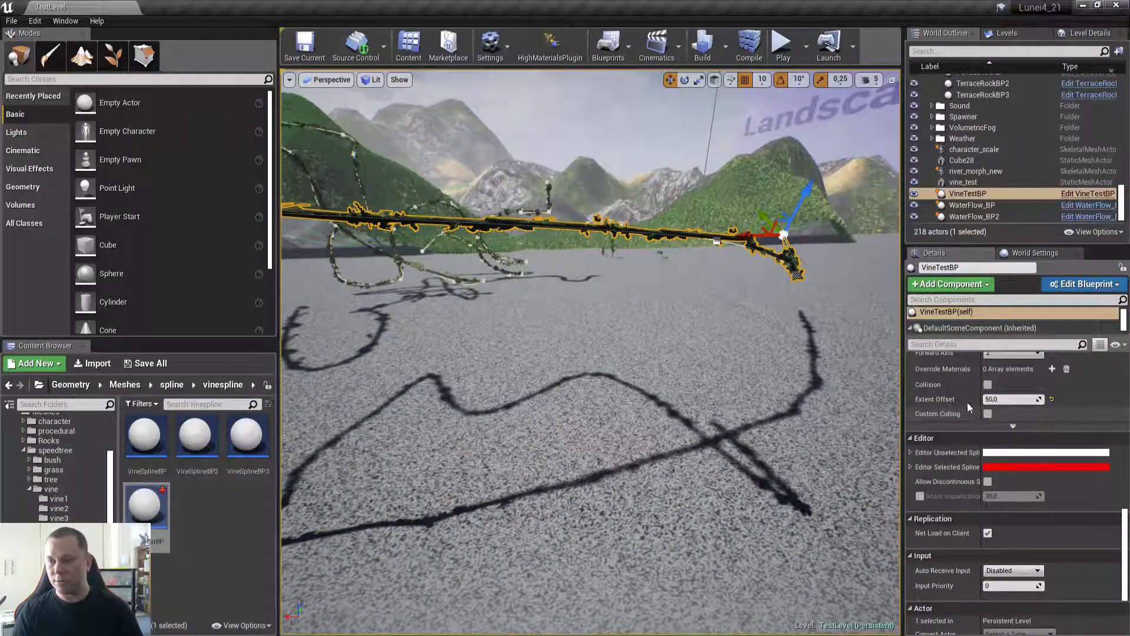
# - Play the level in the viewport, walk around to check how the vine draws from a distance, and stop
pyautogui.click(783, 45)
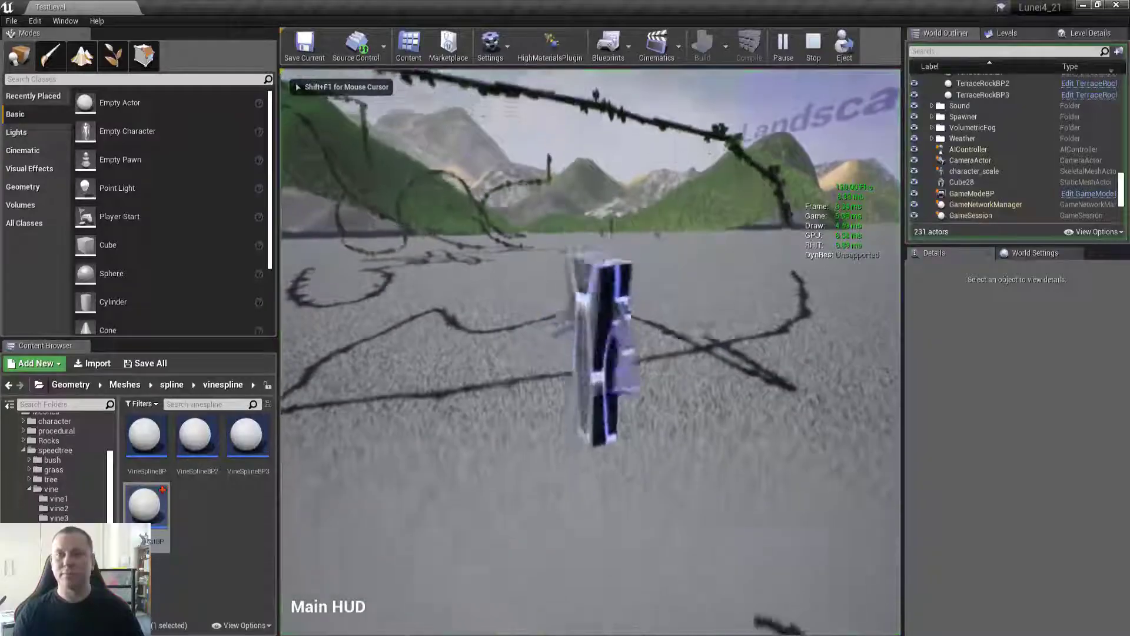
pyautogui.press('w')
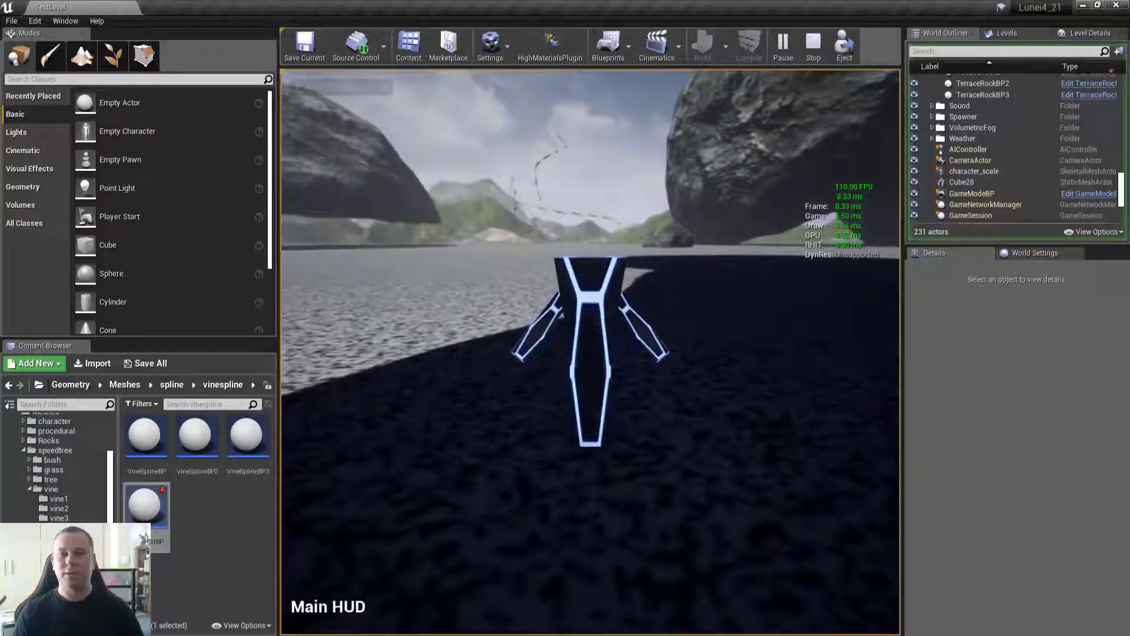
pyautogui.press('a')
pyautogui.press('w')
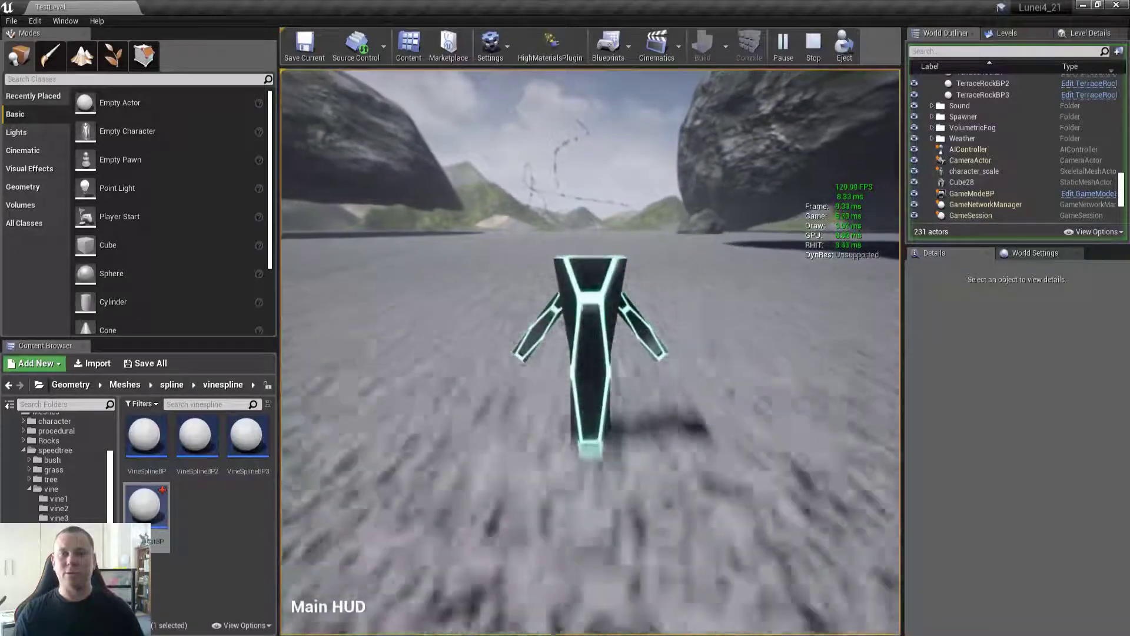
pyautogui.press('w')
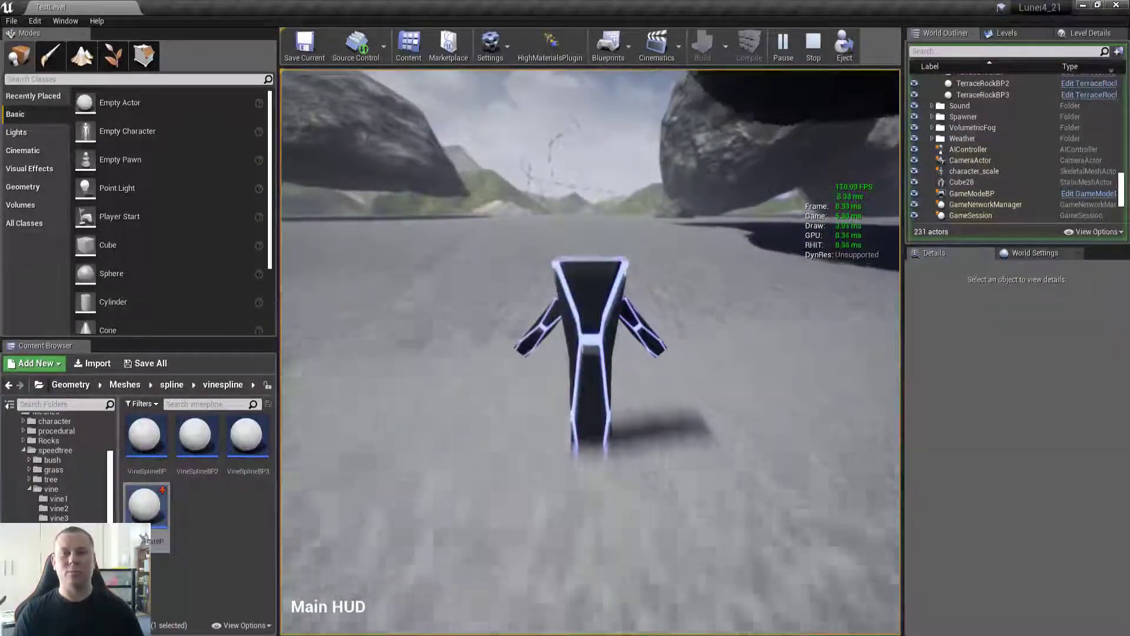
pyautogui.press('d')
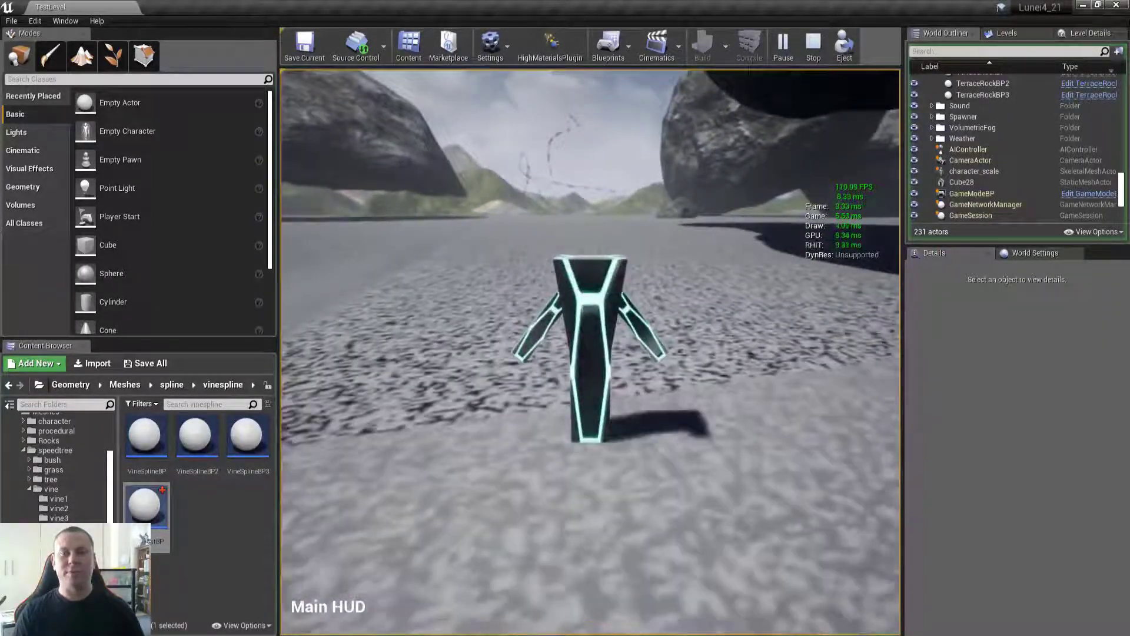
pyautogui.press('w')
pyautogui.press('Escape')
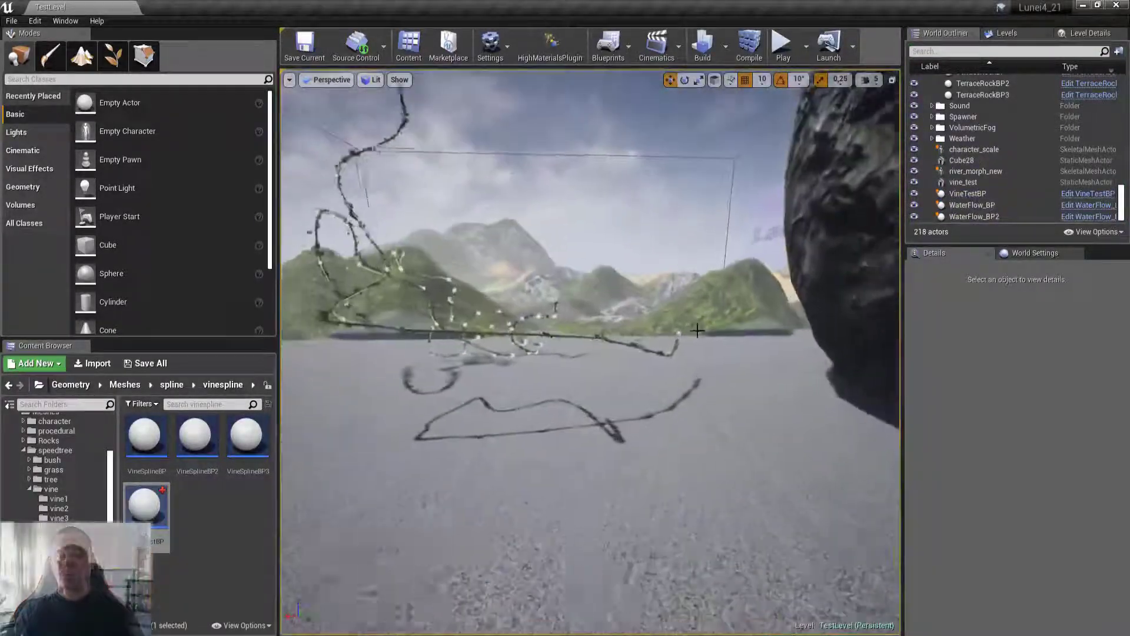
# - Select and deselect VineTestBP, and play the level again to recheck the vine at varying distances
pyautogui.click(601, 339)
pyautogui.click(585, 339)
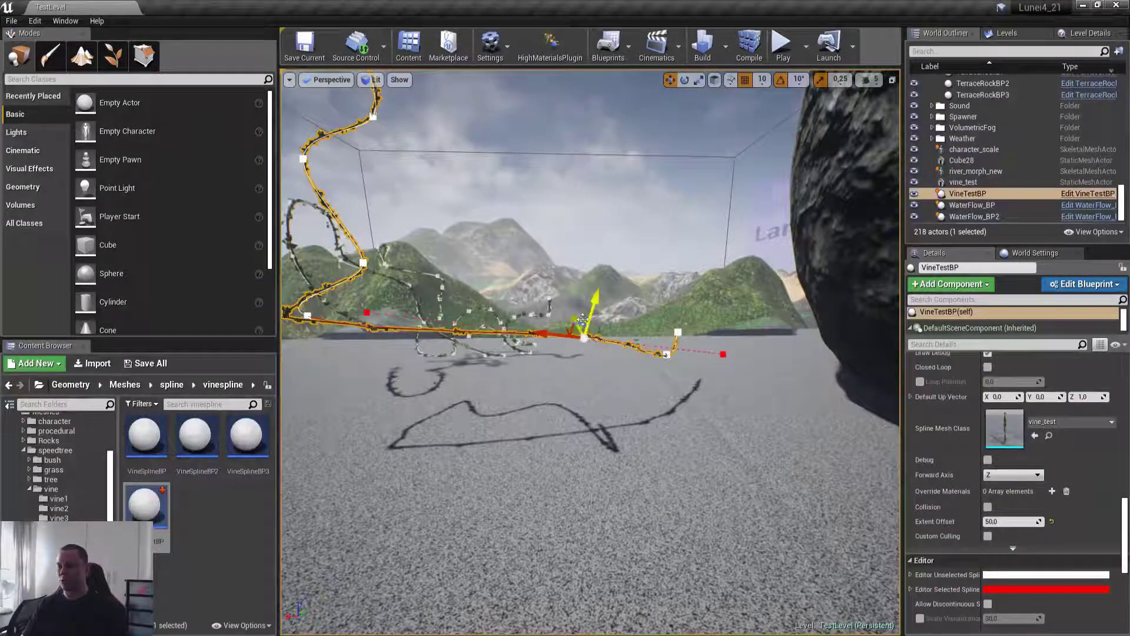
pyautogui.press('Escape')
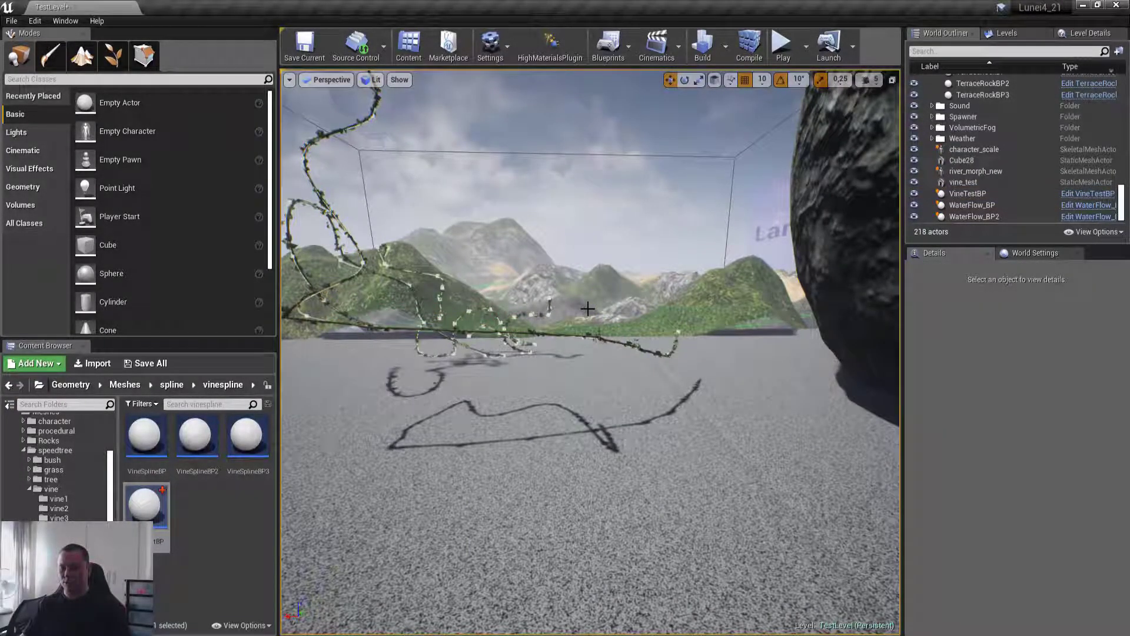
pyautogui.hotkey('alt', 'p')
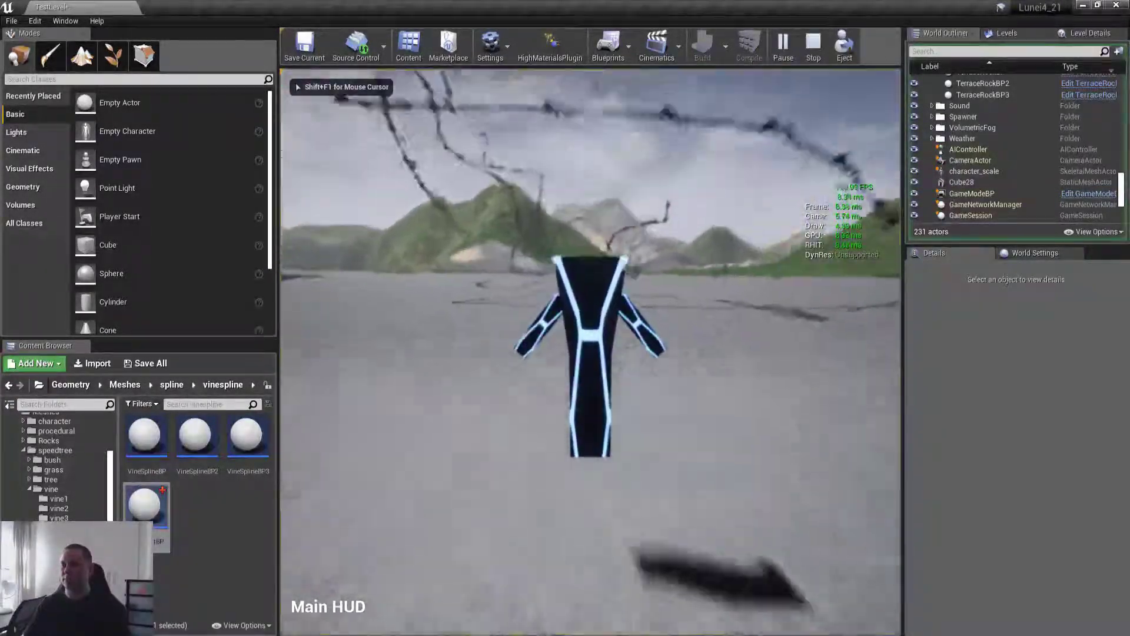
pyautogui.press('a')
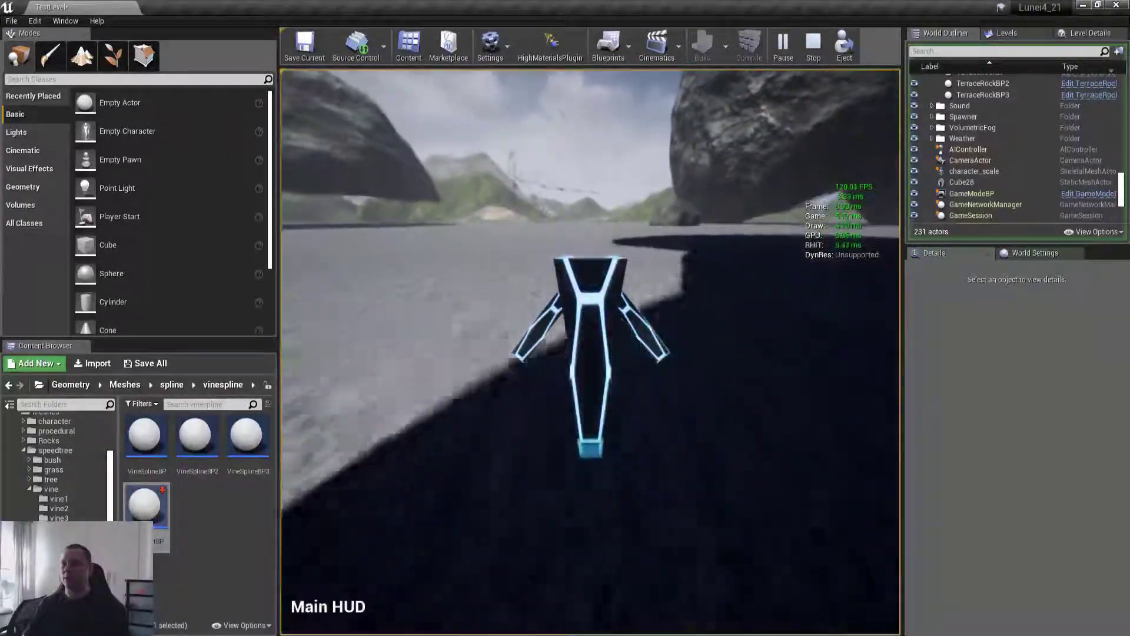
pyautogui.press('w')
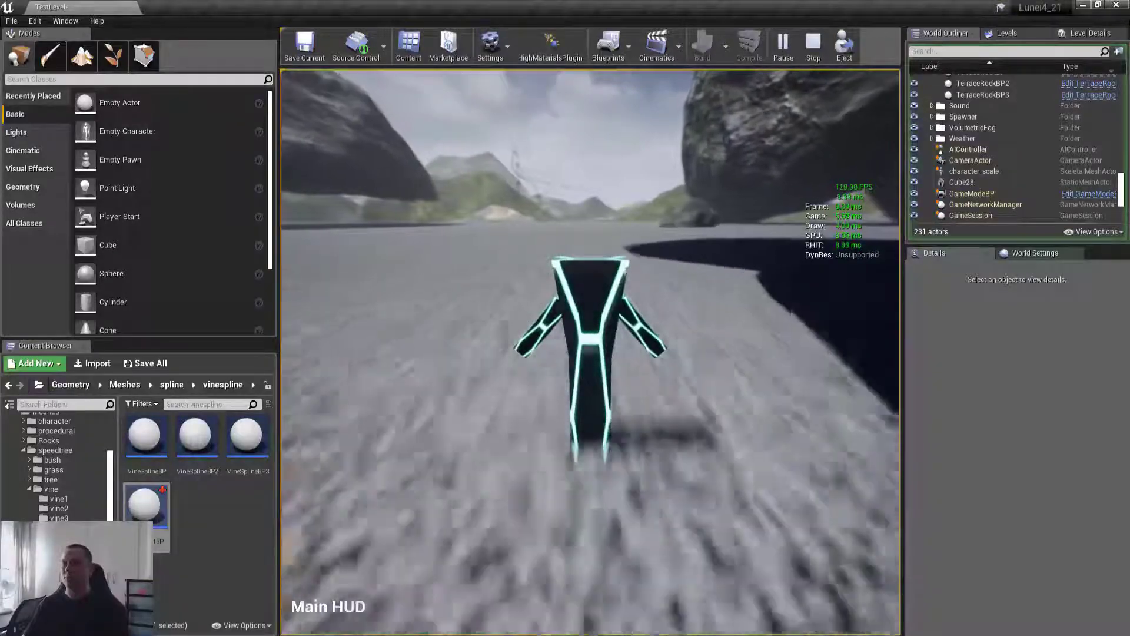
pyautogui.press('s')
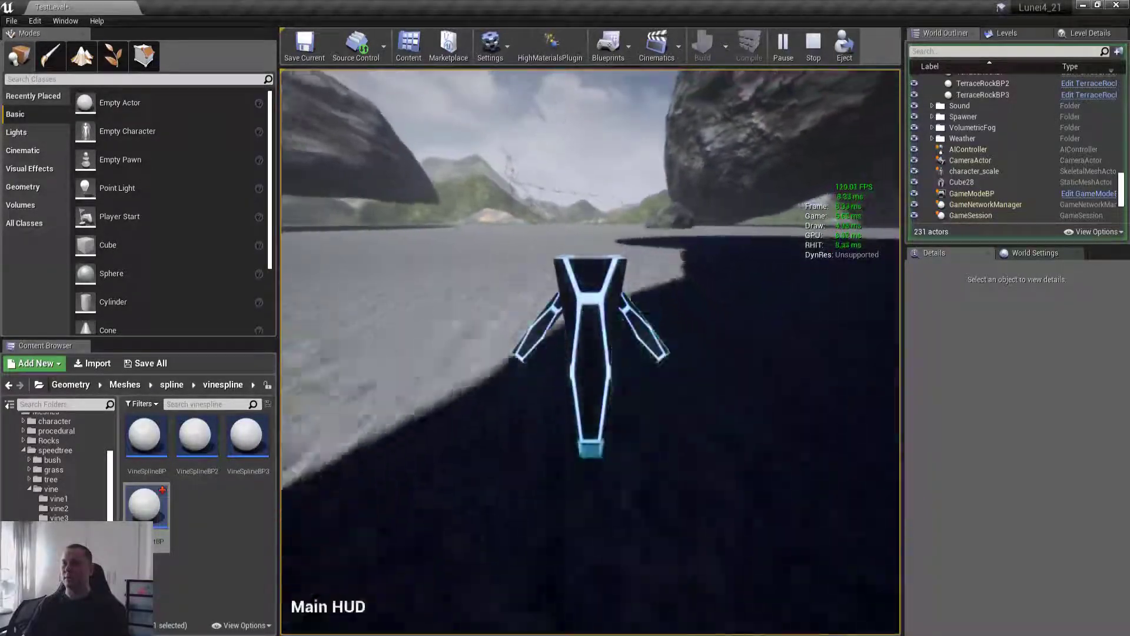
pyautogui.press('w')
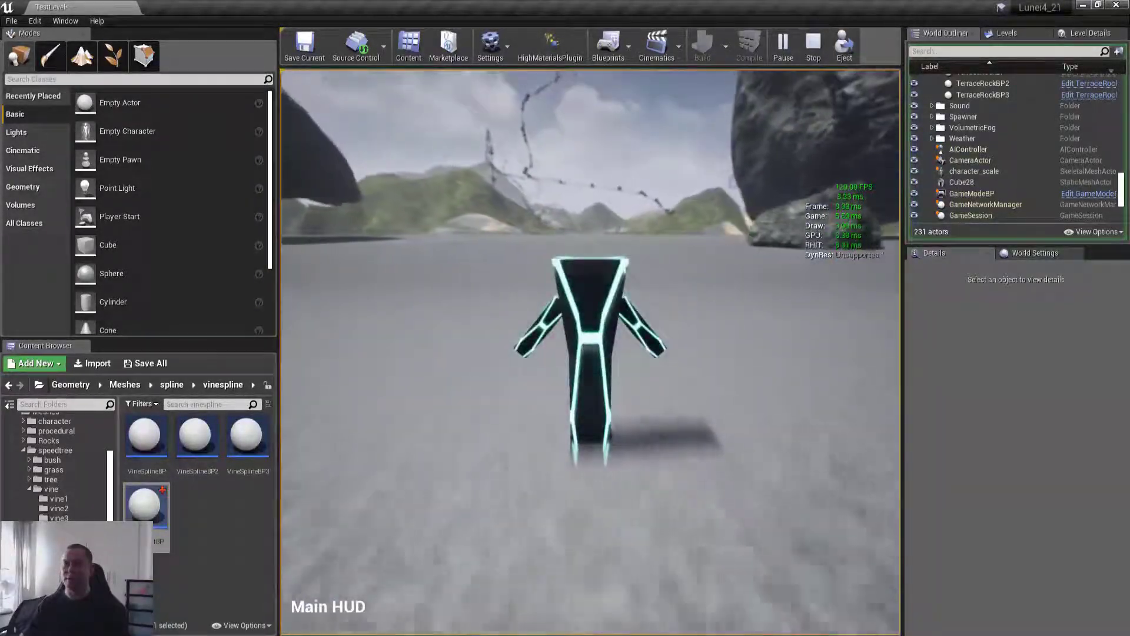
pyautogui.press('Escape')
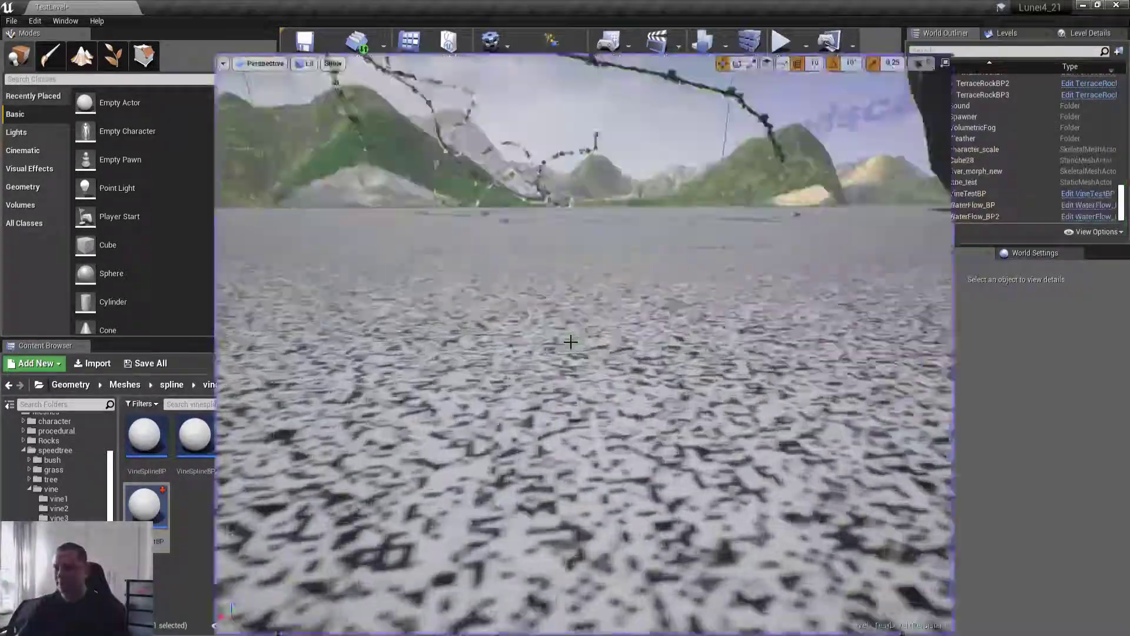
# - Examine the distant vine in the full-screen editor viewport and restore the normal layout
pyautogui.press('F11')
pyautogui.moveTo(575, 298); pyautogui.dragTo(575, 121, button='right')
pyautogui.press('e')
pyautogui.moveTo(572, 247); pyautogui.dragTo(565, 247, button='right')
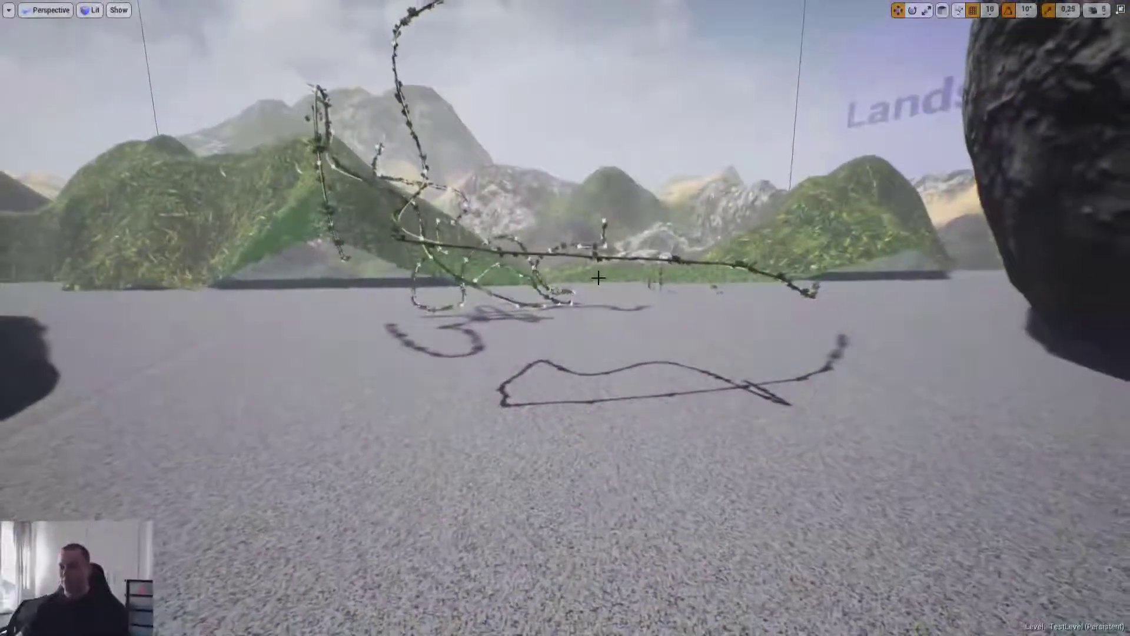
pyautogui.press('F11')
# - Switch to Visual Studio and select the smc->LDMaxDrawDistance = 15000.0f; line in SplineActor.cpp
pyautogui.hotkey('alt', 'Tab')
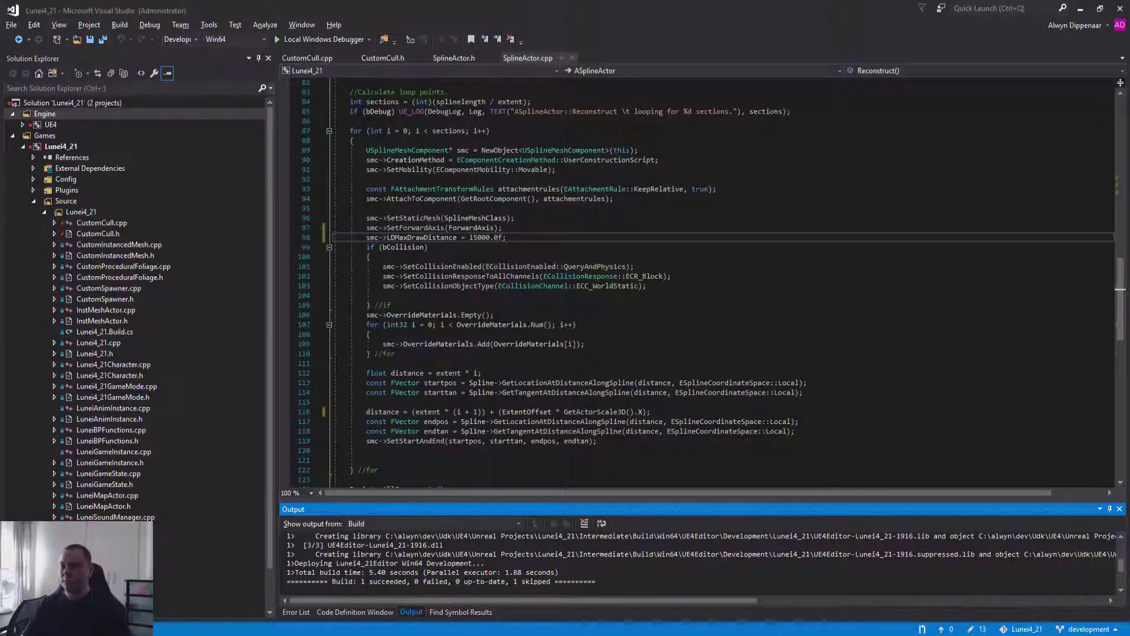
pyautogui.click(437, 237)
pyautogui.press('Home')
pyautogui.hotkey('shift', 'End')
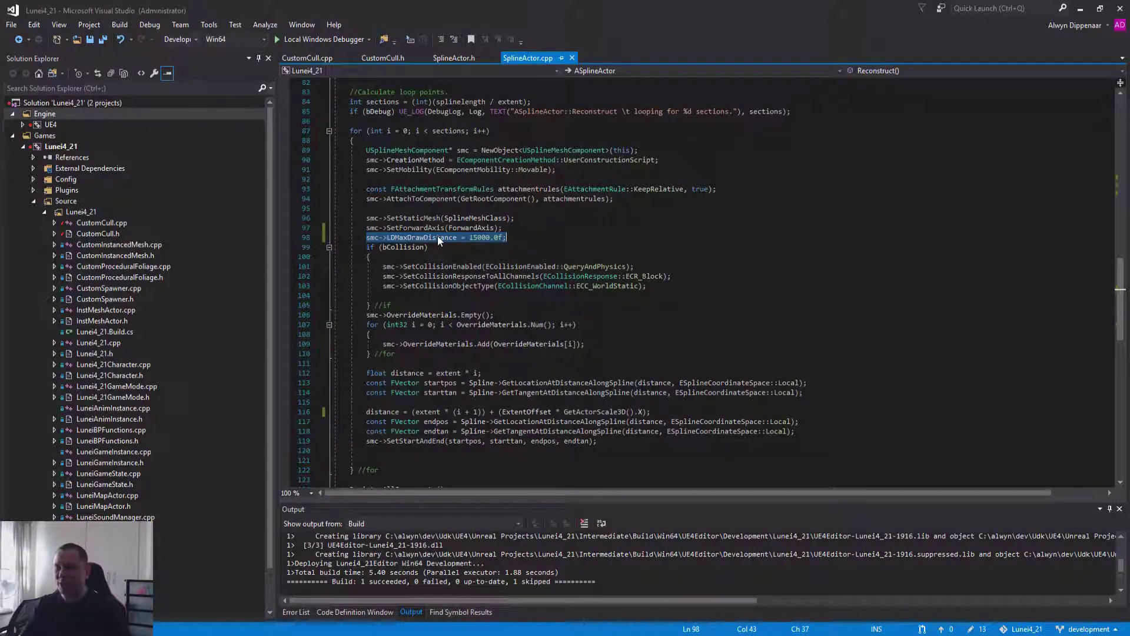
# - Return to the Unreal Editor and collapse the Rocks folder in the World Outliner
pyautogui.hotkey('alt', 'Tab')
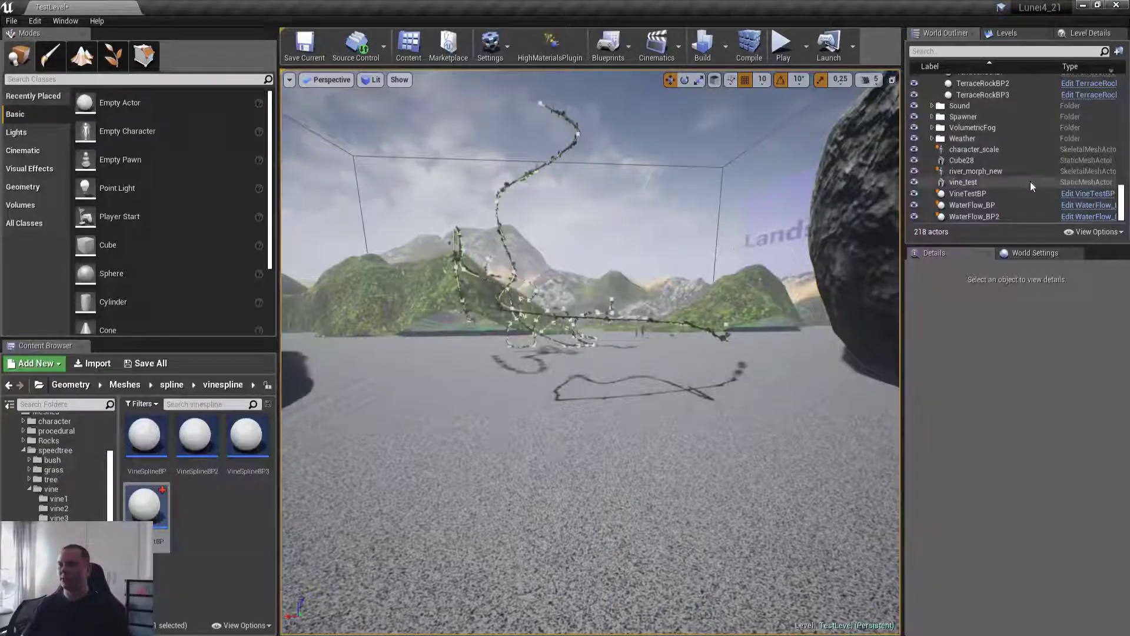
pyautogui.hotkey('alt', 'Tab')
pyautogui.hotkey('alt', 'Tab')
pyautogui.scroll(3, 1001, 156)
pyautogui.scroll(7, 1002, 148)
pyautogui.click(1004, 146)
pyautogui.press('Left')
pyautogui.press('Left')
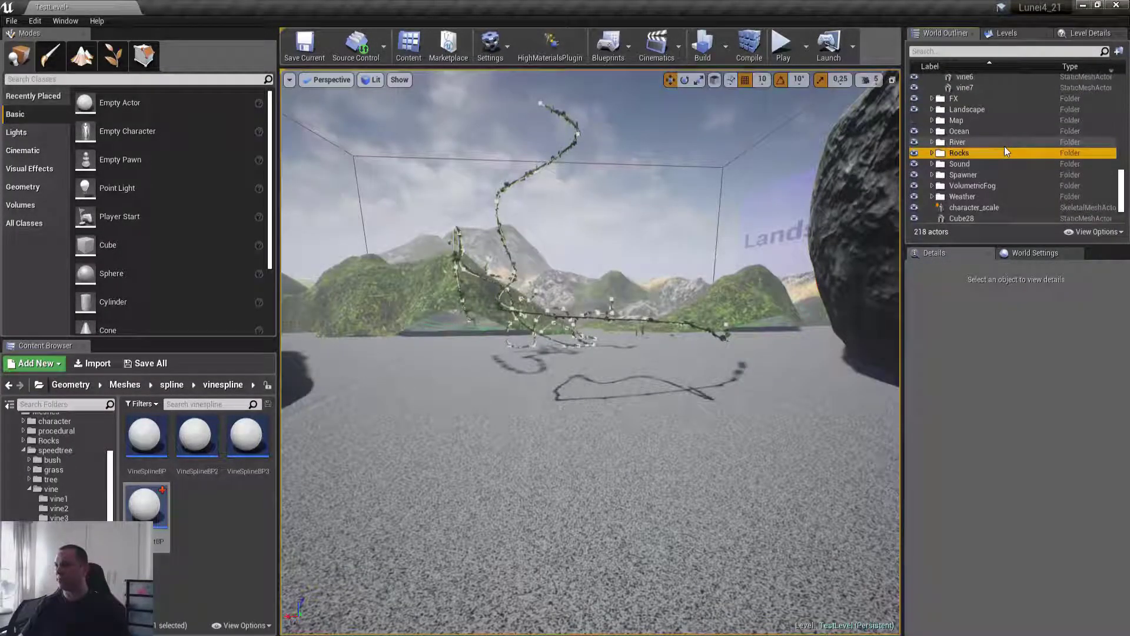
# - Delete the CustomCullBP actor from the level's ArchViz folder
pyautogui.press('Up')
pyautogui.press('Up')
pyautogui.press('Up')
pyautogui.press('Up')
pyautogui.press('Up')
pyautogui.press('Up')
pyautogui.press('Up')
pyautogui.press('Up')
pyautogui.press('Up')
pyautogui.press('Up')
pyautogui.press('Up')
pyautogui.press('Up')
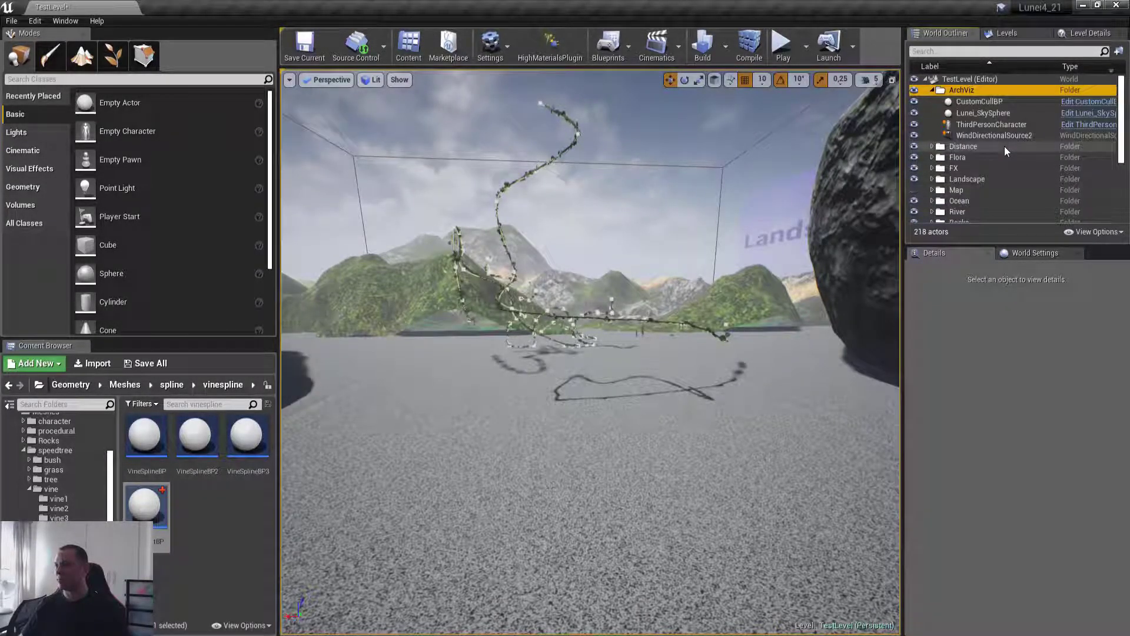
pyautogui.press('Down')
pyautogui.press('Delete')
pyautogui.moveTo(709, 257); pyautogui.dragTo(694, 270, button='right')
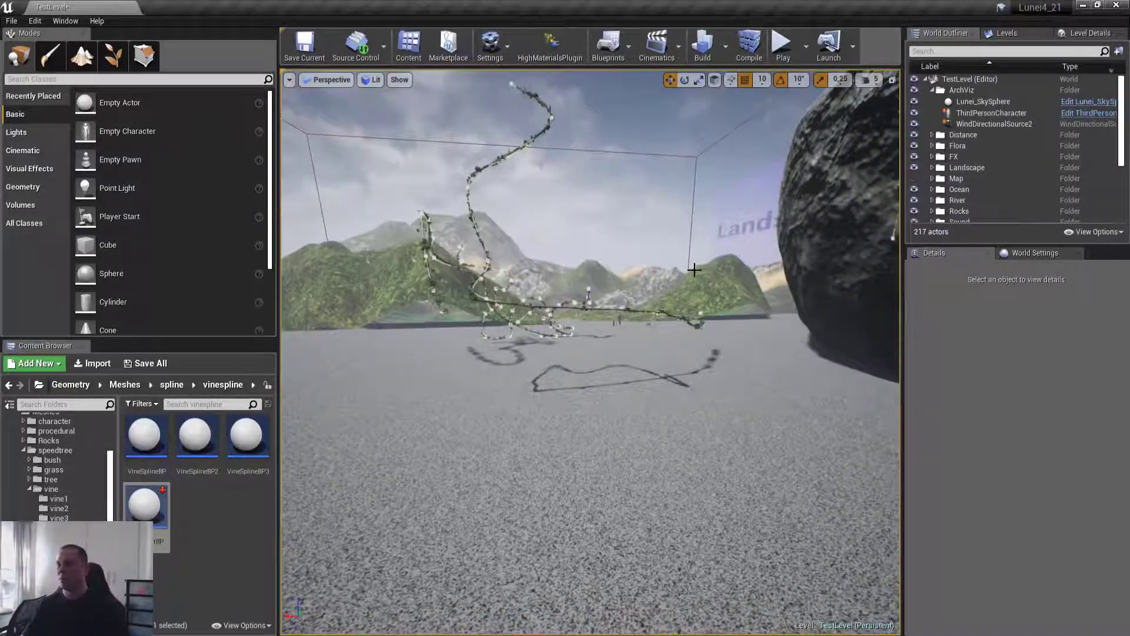
# - Switch to Visual Studio, review the smc->LDMaxDrawDistance = 15000.0f; line in SplineActor.cpp, and return to the Unreal Editor
pyautogui.hotkey('alt', 'Tab')
pyautogui.moveTo(366, 237); pyautogui.dragTo(510, 238)
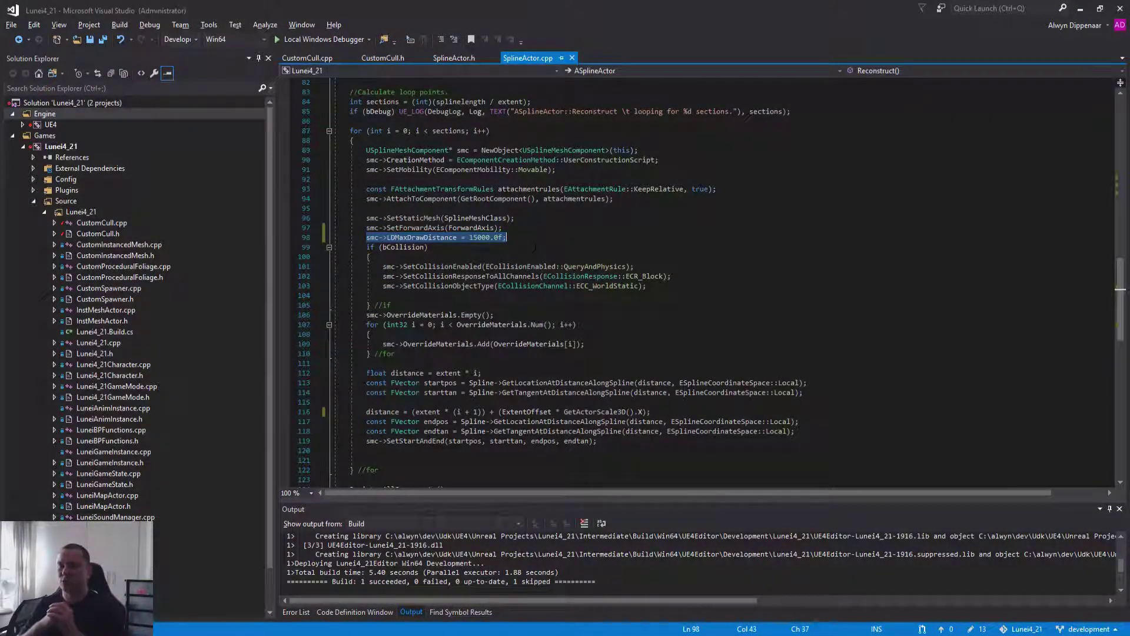
pyautogui.hotkey('alt', 'Tab')
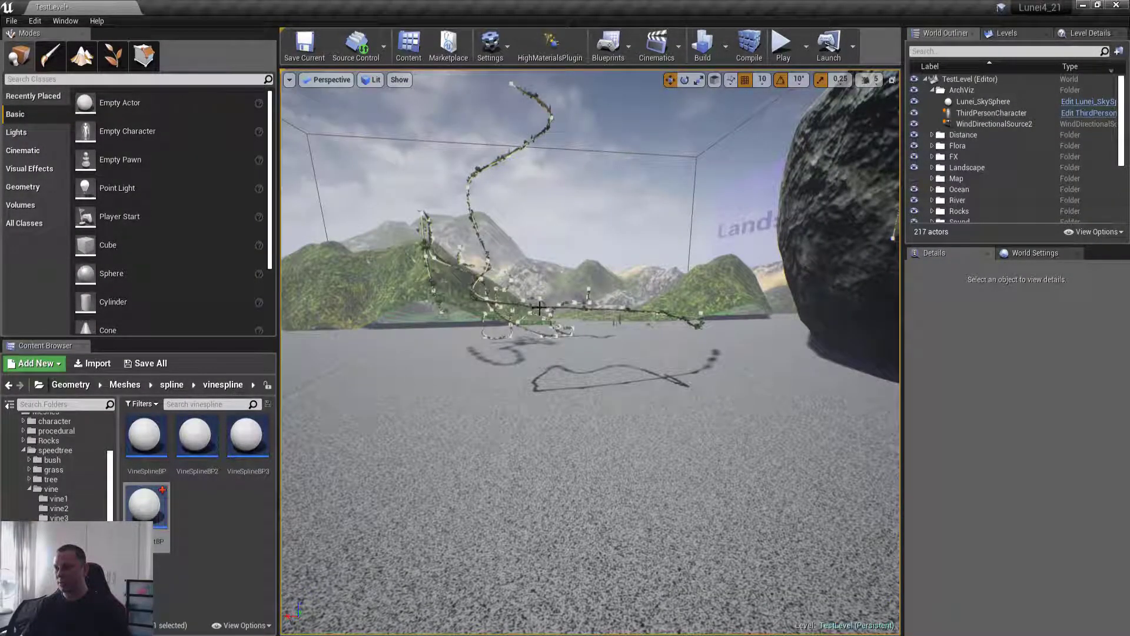
# - Check VineTestBP's draw distance properties by filtering its details for "draw", and deselect the actor
pyautogui.click(698, 323)
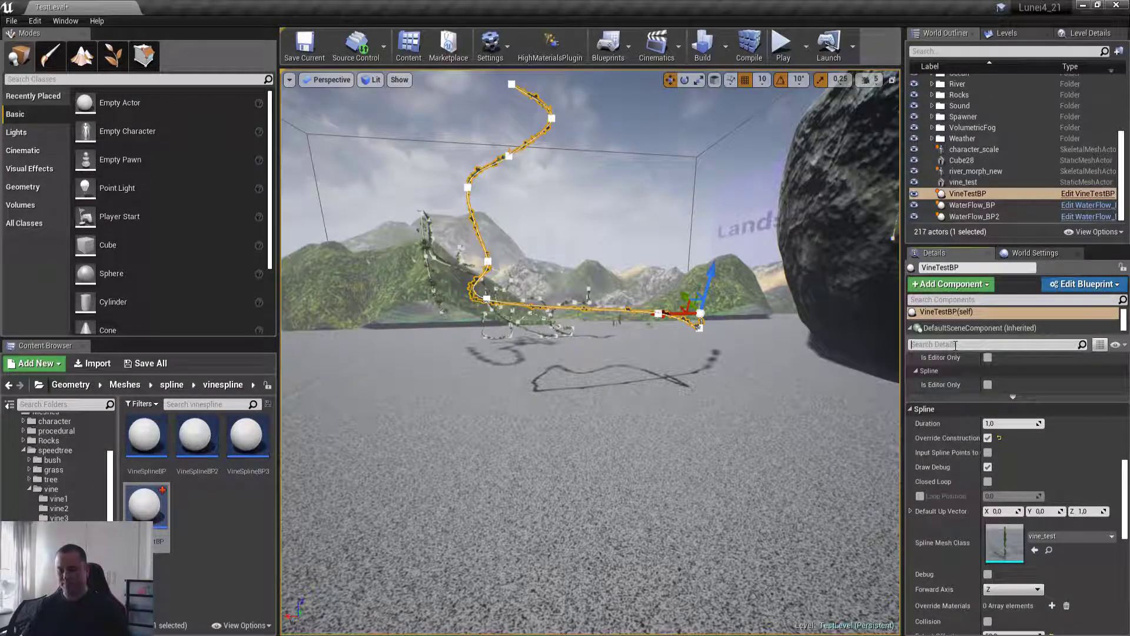
pyautogui.write('draw')
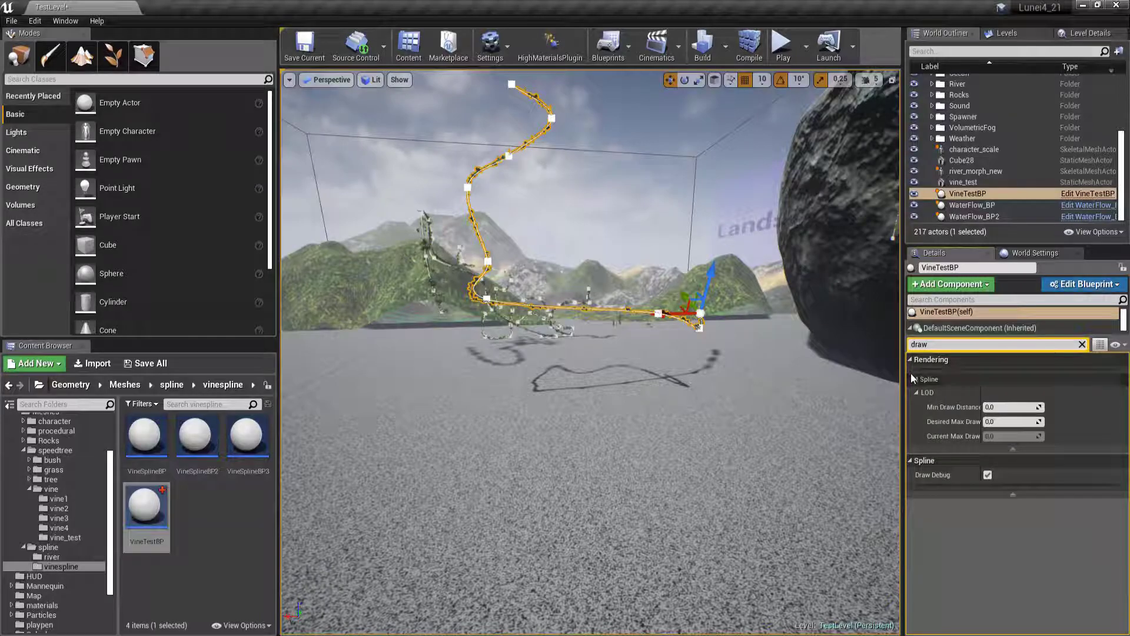
pyautogui.moveTo(635, 411); pyautogui.dragTo(676, 418, button='right')
pyautogui.press('Escape')
# - Switch to Visual Studio and start a new Spline-> line below Spline->SetupAttachment(RootComponent); in the ASplineActor constructor
pyautogui.hotkey('alt', 'Tab')
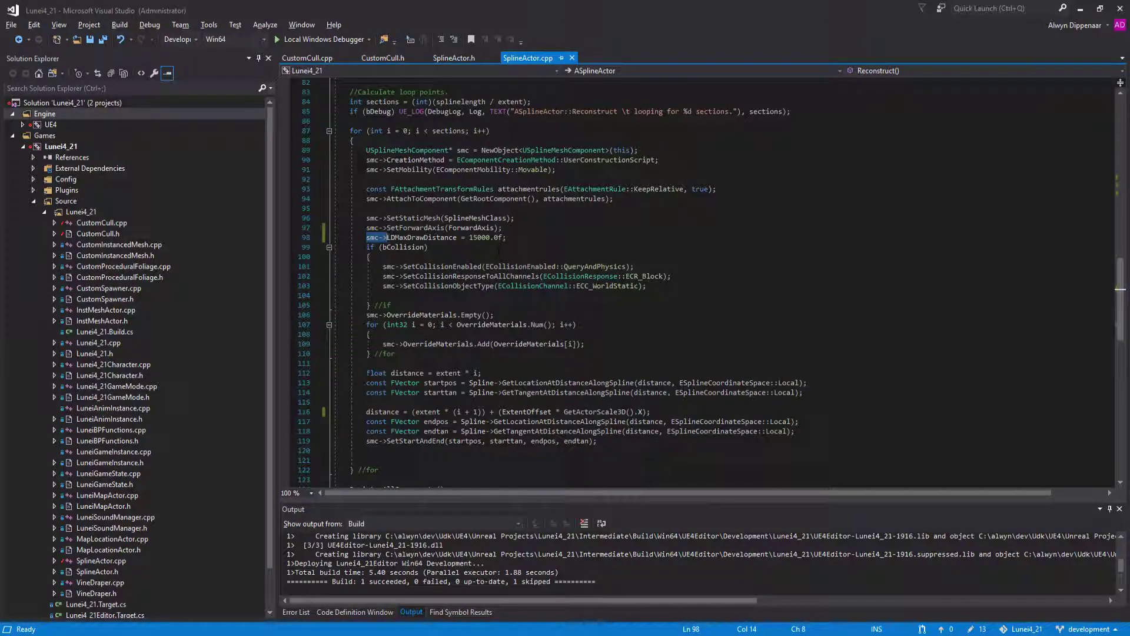
pyautogui.scroll(20, 499, 250)
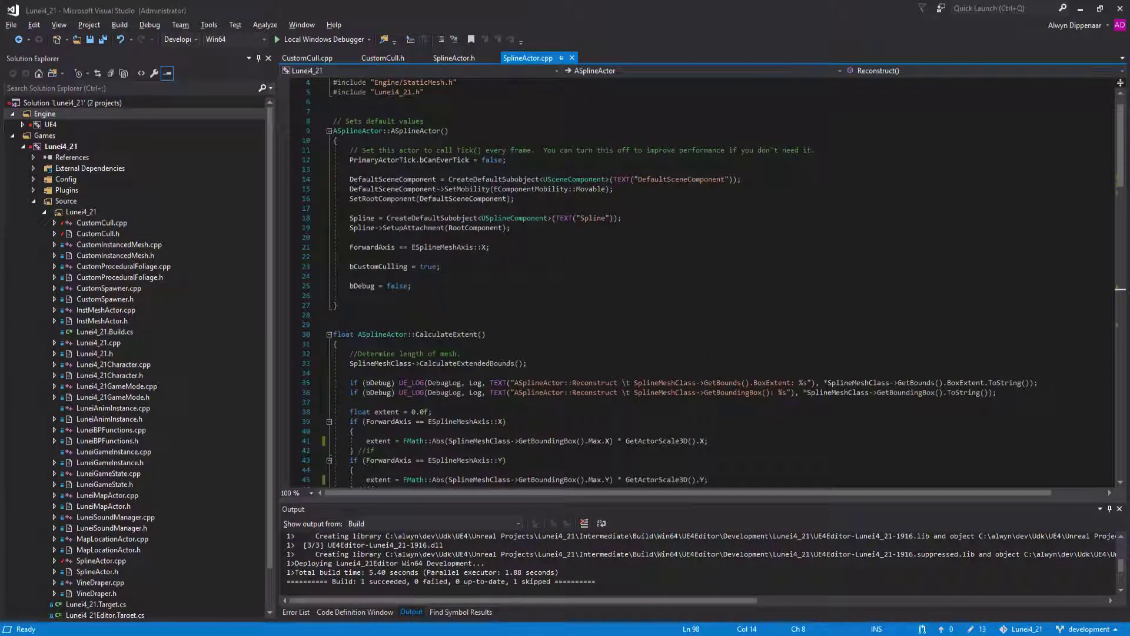
pyautogui.click(368, 229)
pyautogui.press('Home')
pyautogui.hotkey('ctrl', 'shift', 'Right')
pyautogui.hotkey('ctrl', 'shift', 'Right')
pyautogui.hotkey('ctrl', 'c')
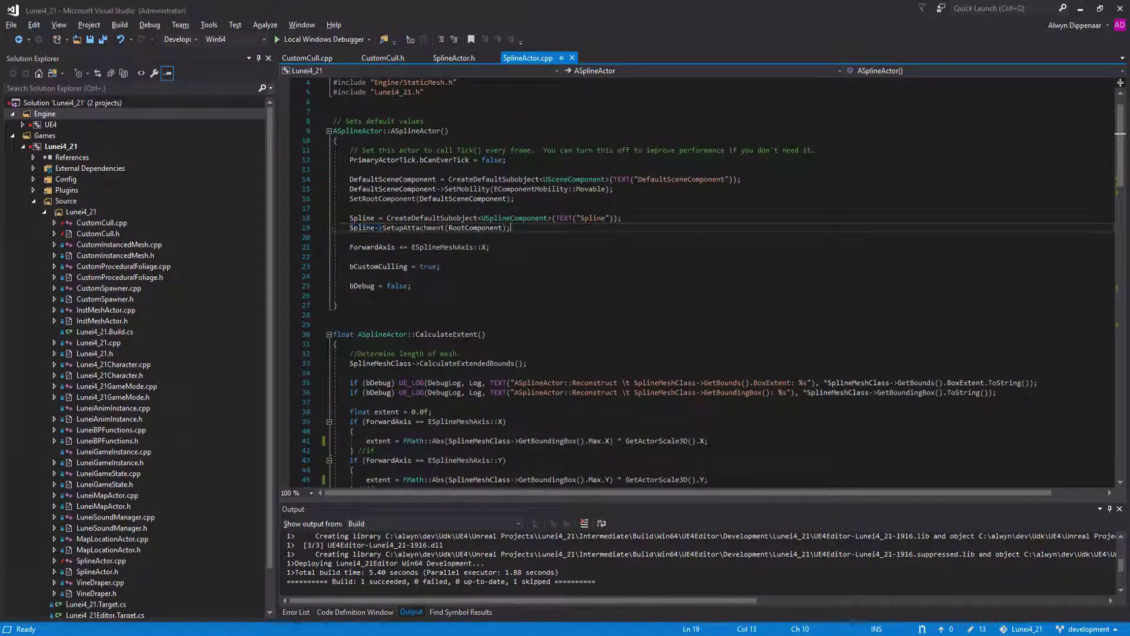
pyautogui.press('End')
pyautogui.press('Return')
pyautogui.hotkey('ctrl', 'v')
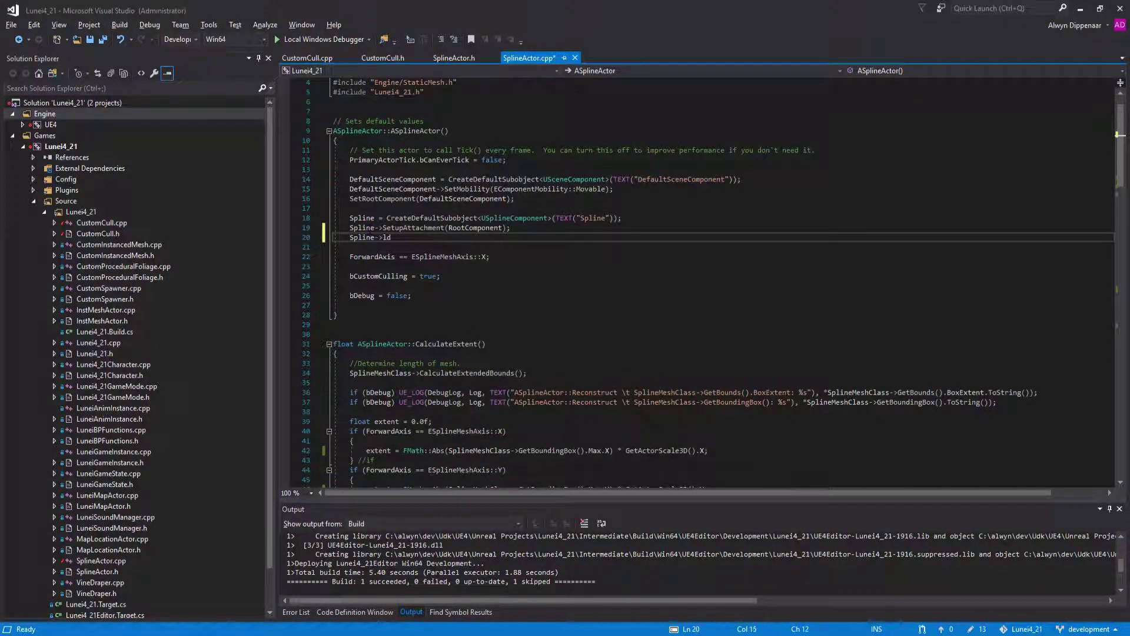
# - Complete the new constructor line as Spline->LDMaxDrawDistance = 15000.0f; and build the solution
pyautogui.press('BackSpace')
pyautogui.press('BackSpace')
pyautogui.press('BackSpace')
pyautogui.press('BackSpace')
pyautogui.press('BackSpace')
pyautogui.write('maxdraw')
pyautogui.press('Down')
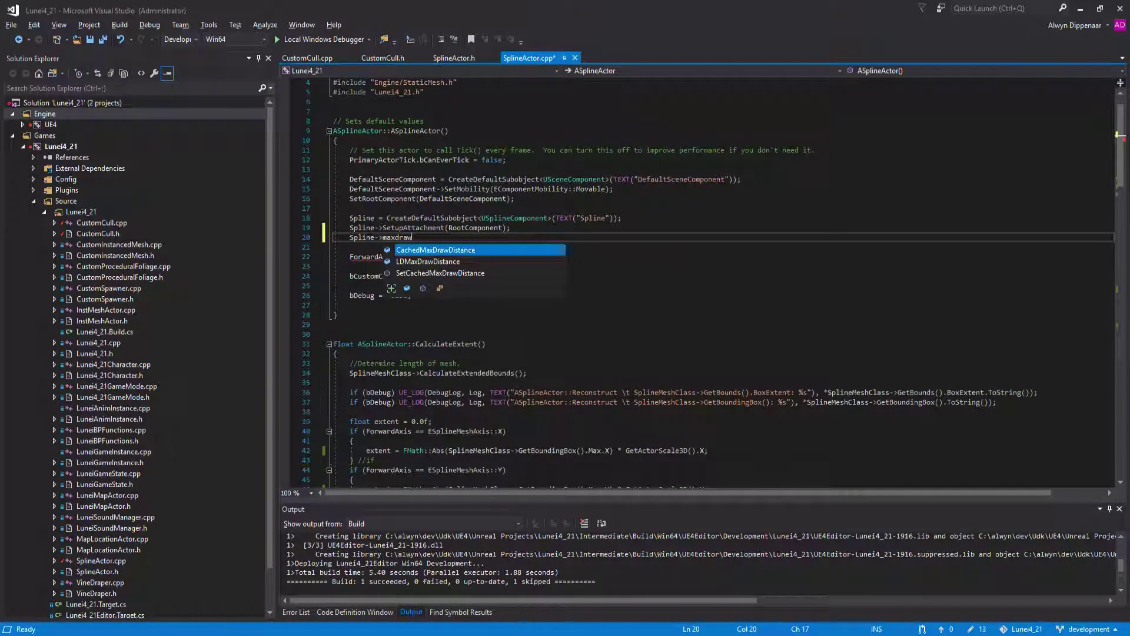
pyautogui.press('Tab')
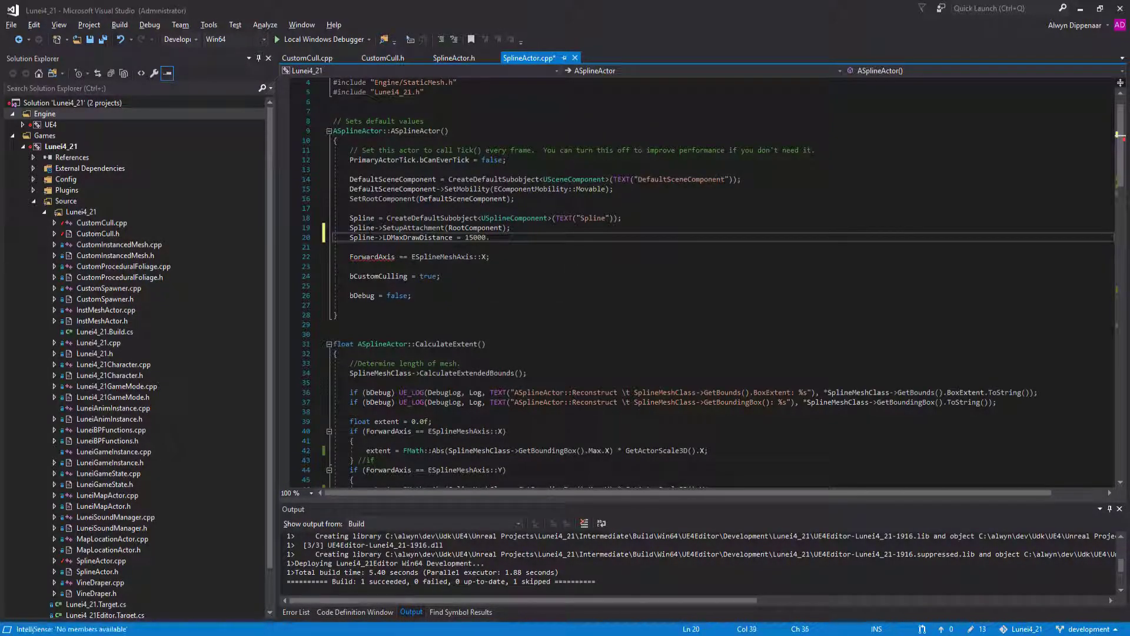
pyautogui.hotkey('ctrl', 'shift', 'b')
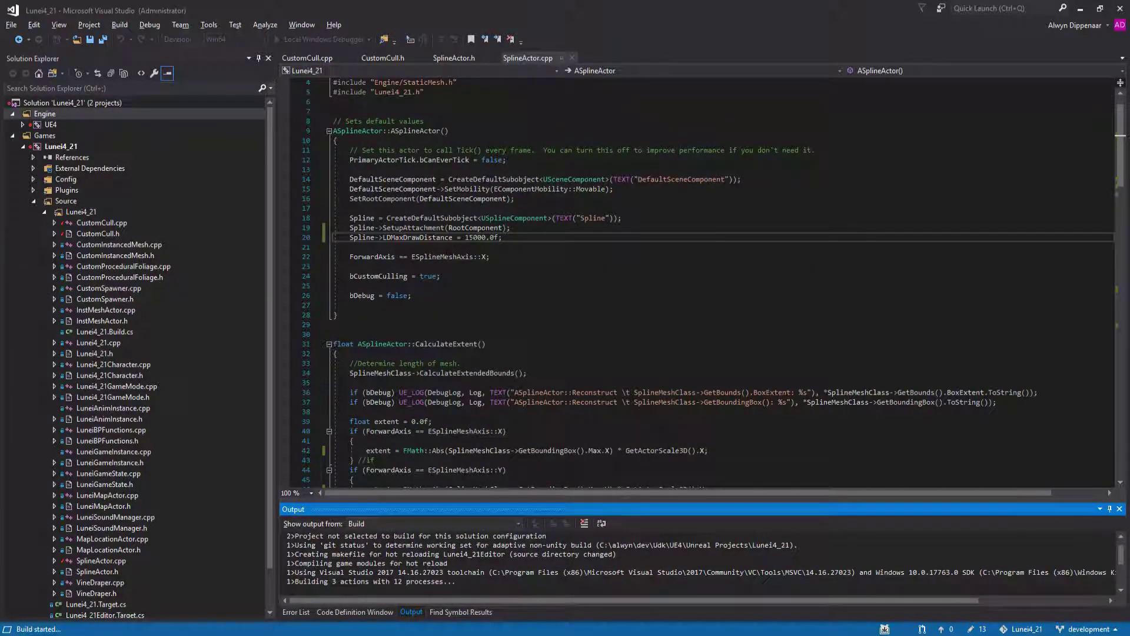
# - Return to the Unreal Editor and select RiverSplineBP2 where the river spline meets the lake
pyautogui.click(374, 237)
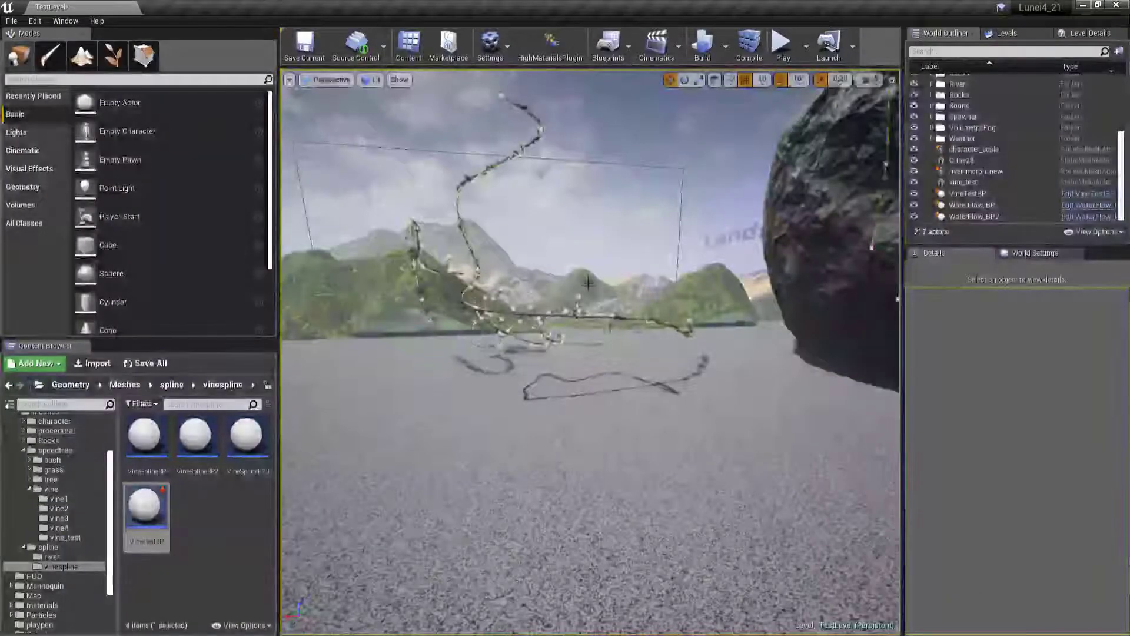
pyautogui.moveTo(589, 352)
pyautogui.mouseDown(button='right')
pyautogui.moveTo(590, 330)
pyautogui.moveTo(589, 352)
pyautogui.mouseUp(button='right')
pyautogui.moveTo(542, 215); pyautogui.dragTo(495, 241, button='right')
pyautogui.moveTo(617, 200); pyautogui.dragTo(625, 193)
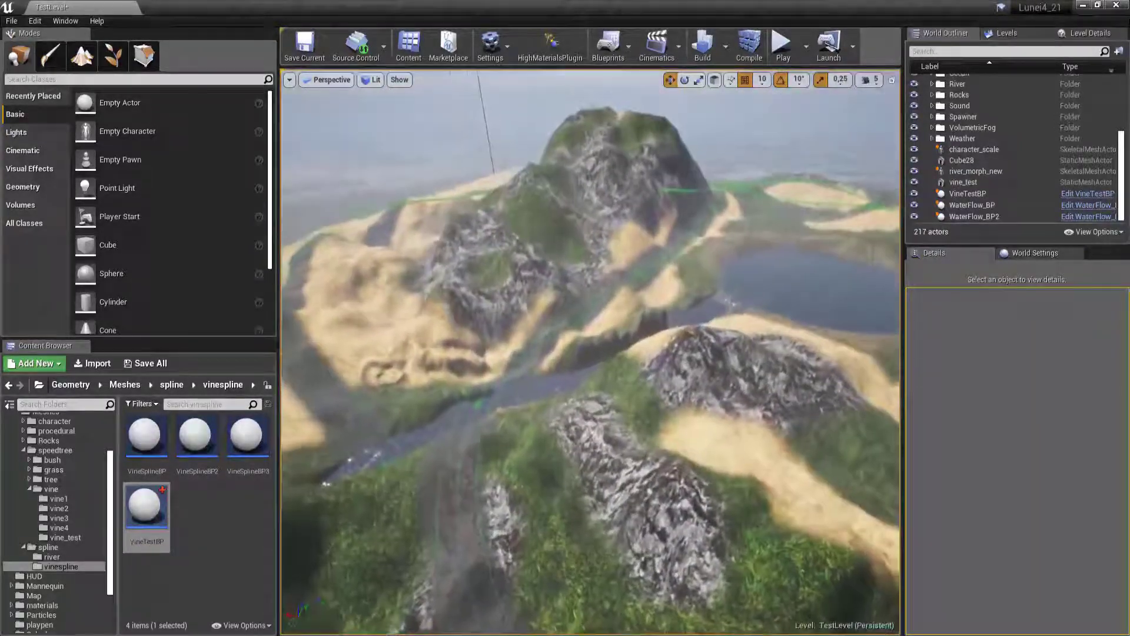
pyautogui.moveTo(588, 227); pyautogui.dragTo(695, 294, button='right')
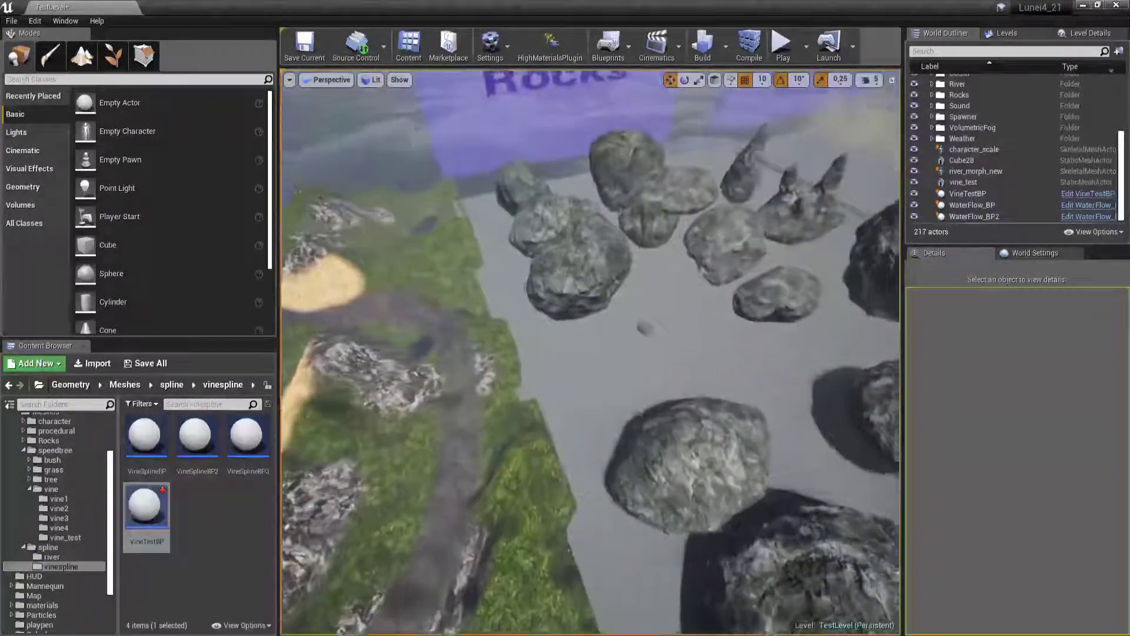
pyautogui.moveTo(590, 351); pyautogui.dragTo(495, 259, button='right')
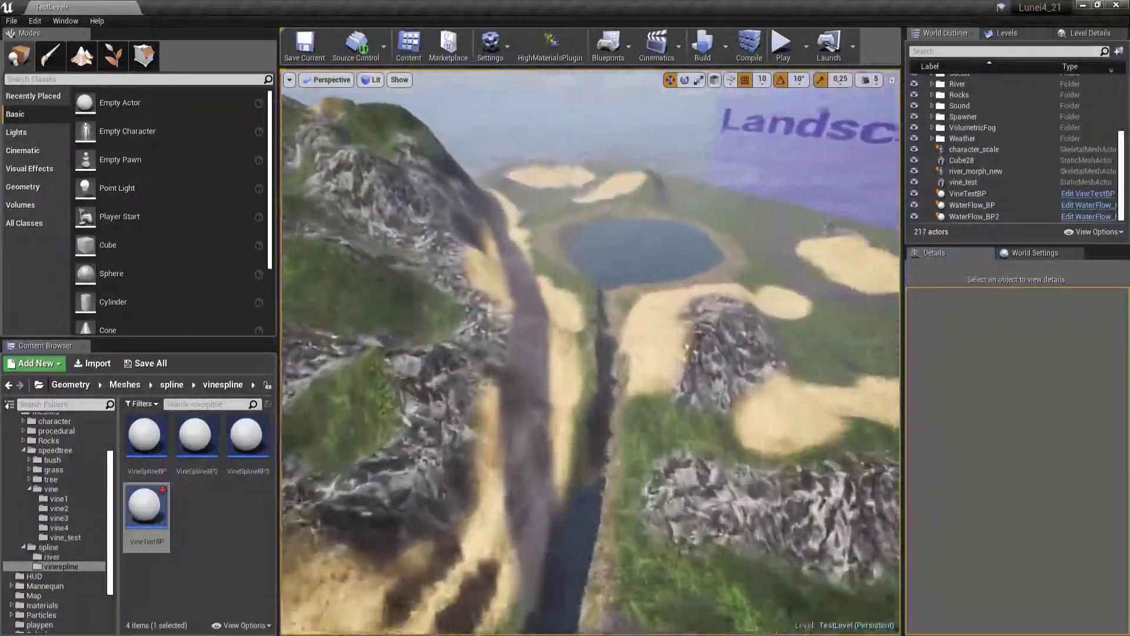
pyautogui.moveTo(591, 351); pyautogui.dragTo(530, 371, button='right')
pyautogui.moveTo(590, 351); pyautogui.dragTo(659, 371, button='right')
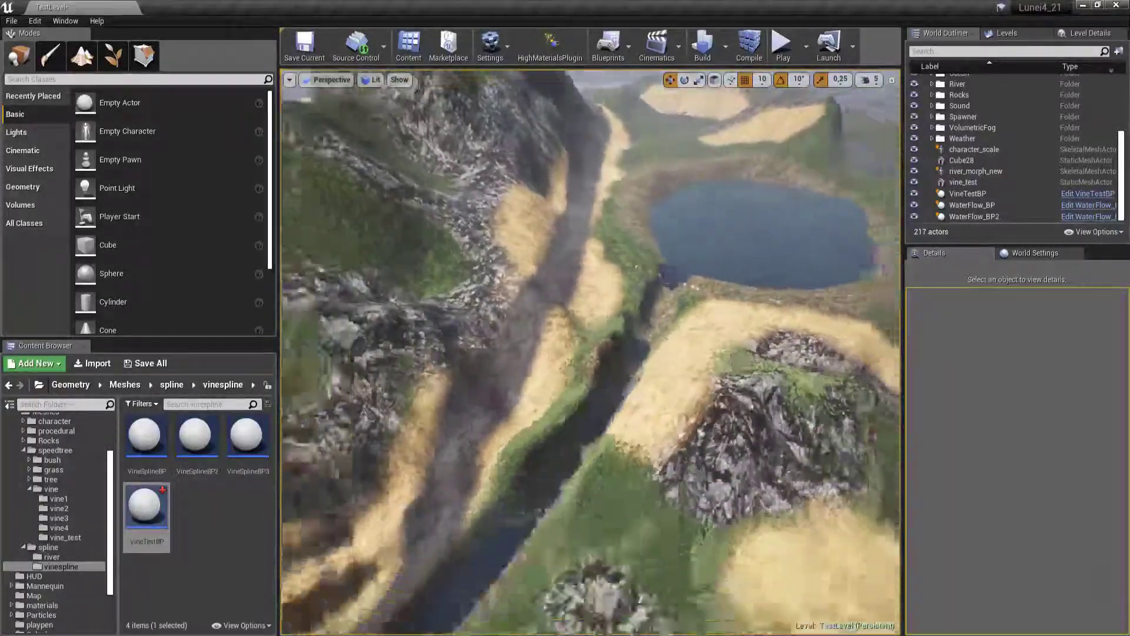
pyautogui.moveTo(607, 197); pyautogui.dragTo(618, 209, button='right')
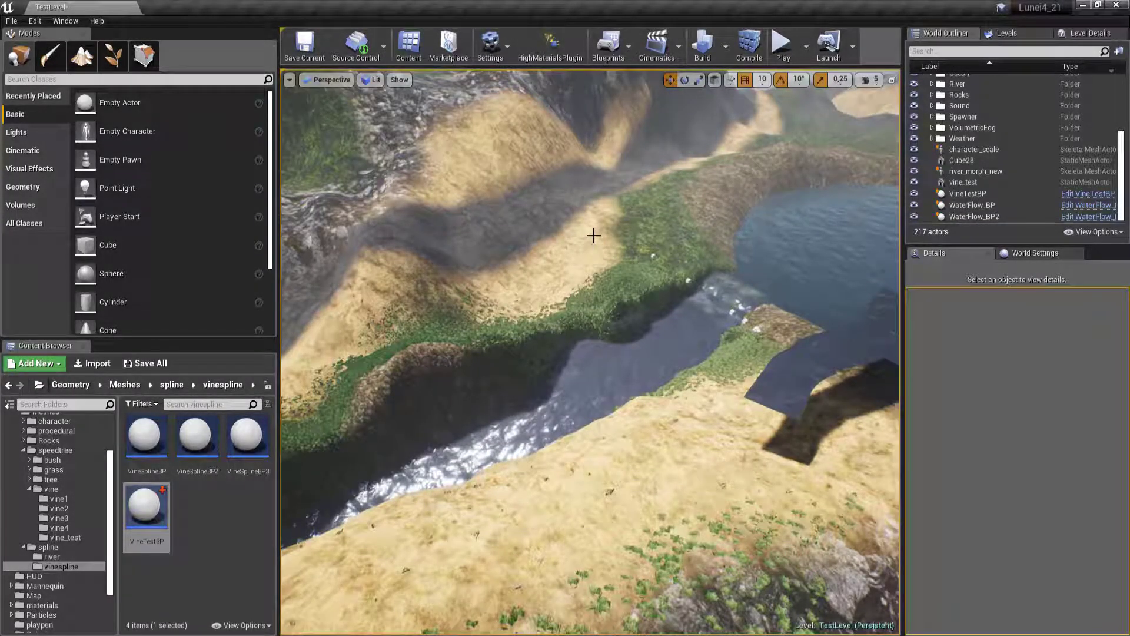
pyautogui.moveTo(593, 236)
pyautogui.mouseDown(button='right')
pyautogui.moveTo(586, 241)
pyautogui.moveTo(594, 232)
pyautogui.mouseUp(button='right')
pyautogui.moveTo(637, 308); pyautogui.dragTo(637, 308, button='right')
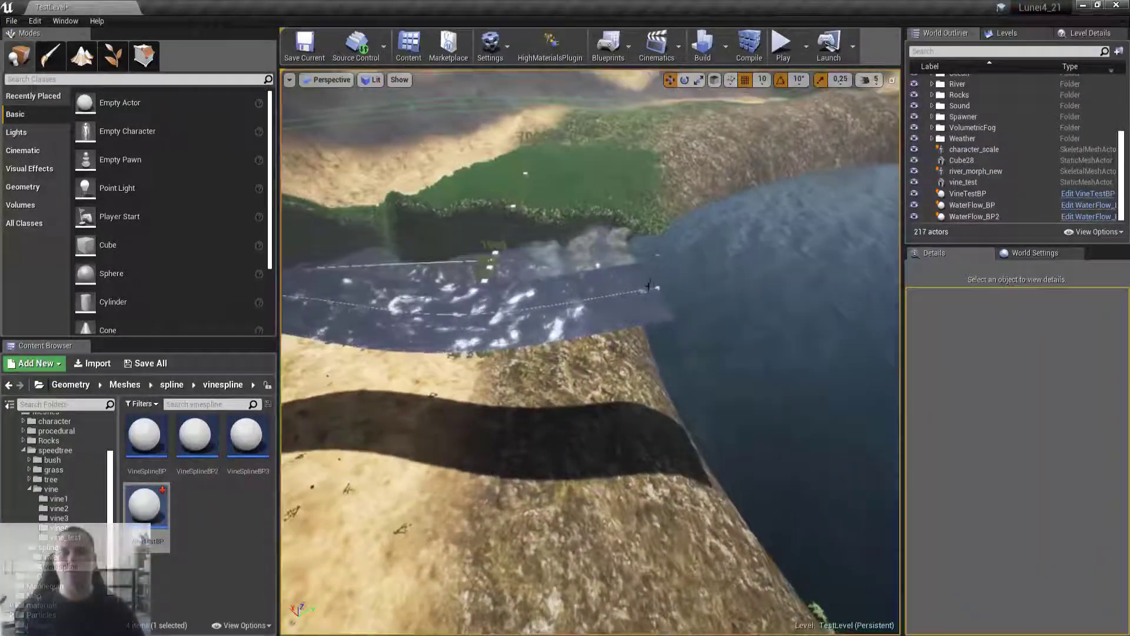
pyautogui.click(638, 308)
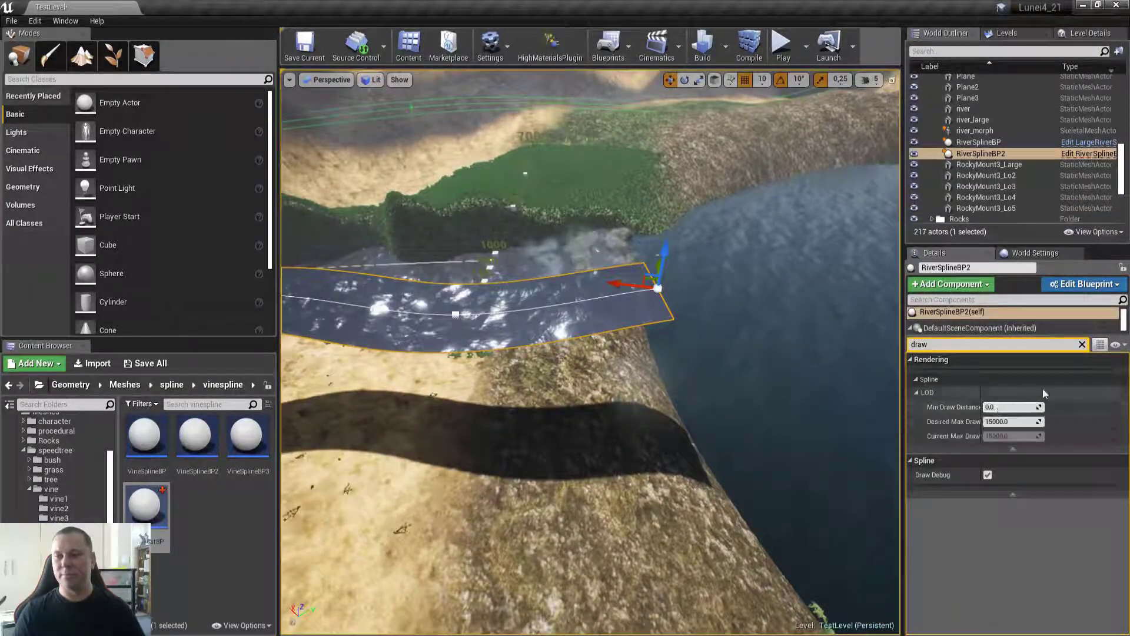
# - Clear the "draw" property filter and open RiverSplineBP2's blueprint in a maximized editor
pyautogui.click(1082, 344)
pyautogui.click(1085, 284)
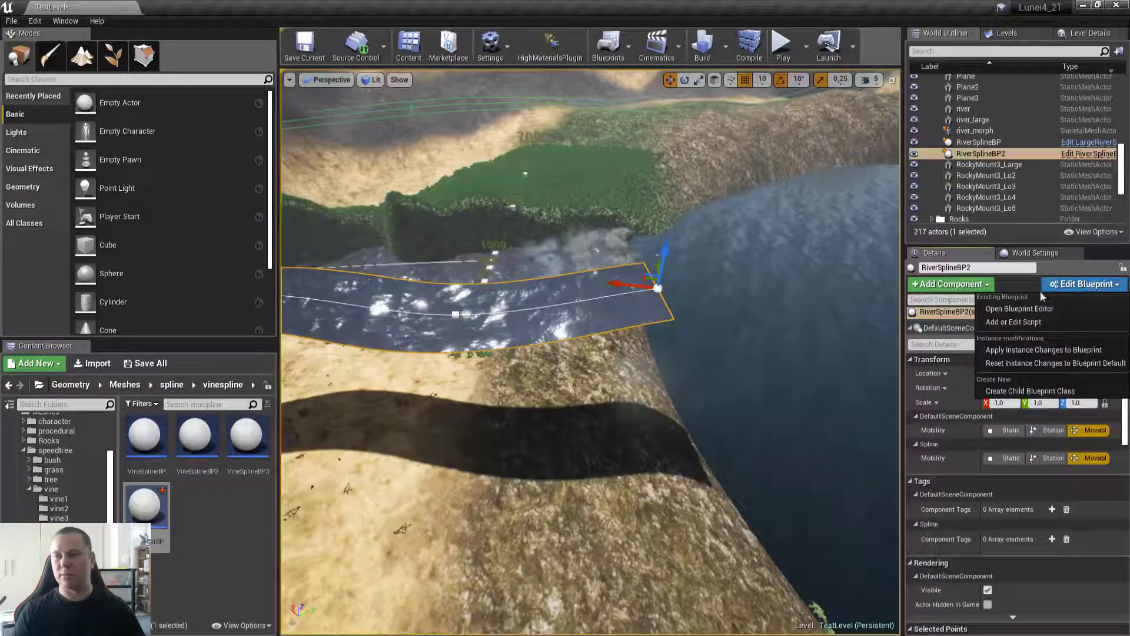
pyautogui.click(1060, 310)
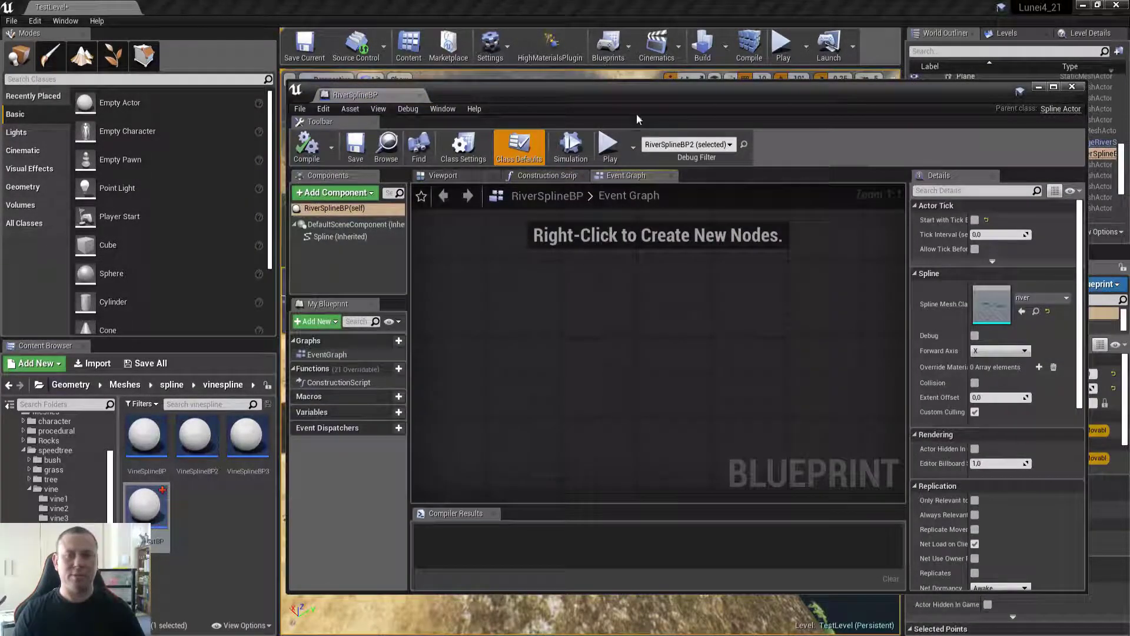
pyautogui.click(1052, 87)
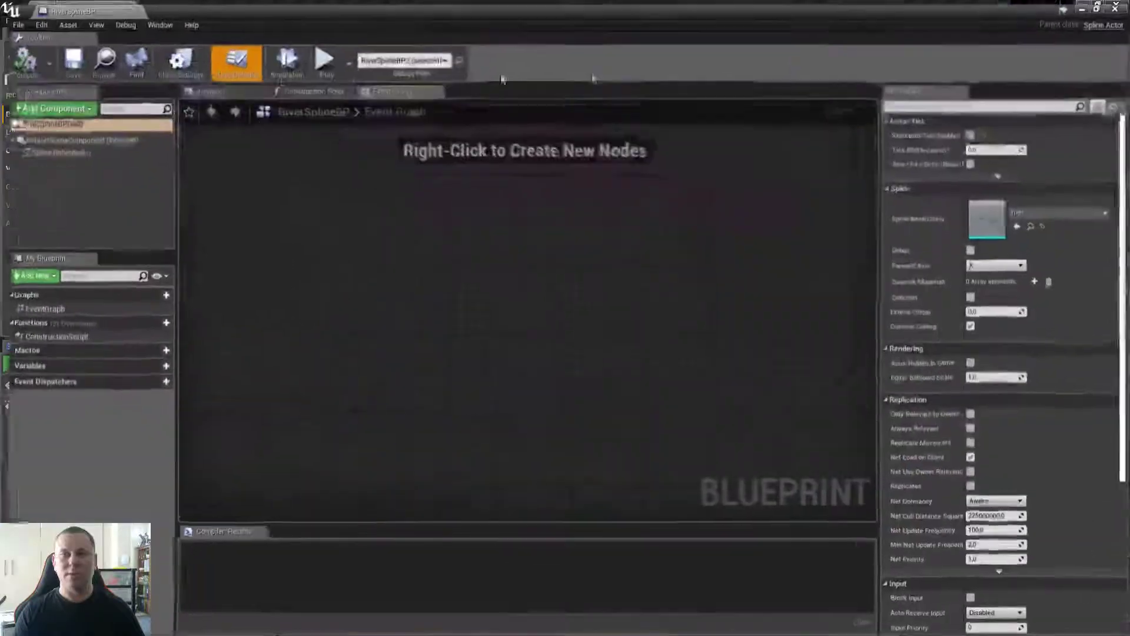
# - Locate the blueprint's river spline mesh among the assets, open it, and inspect it from different angles
pyautogui.click(1033, 224)
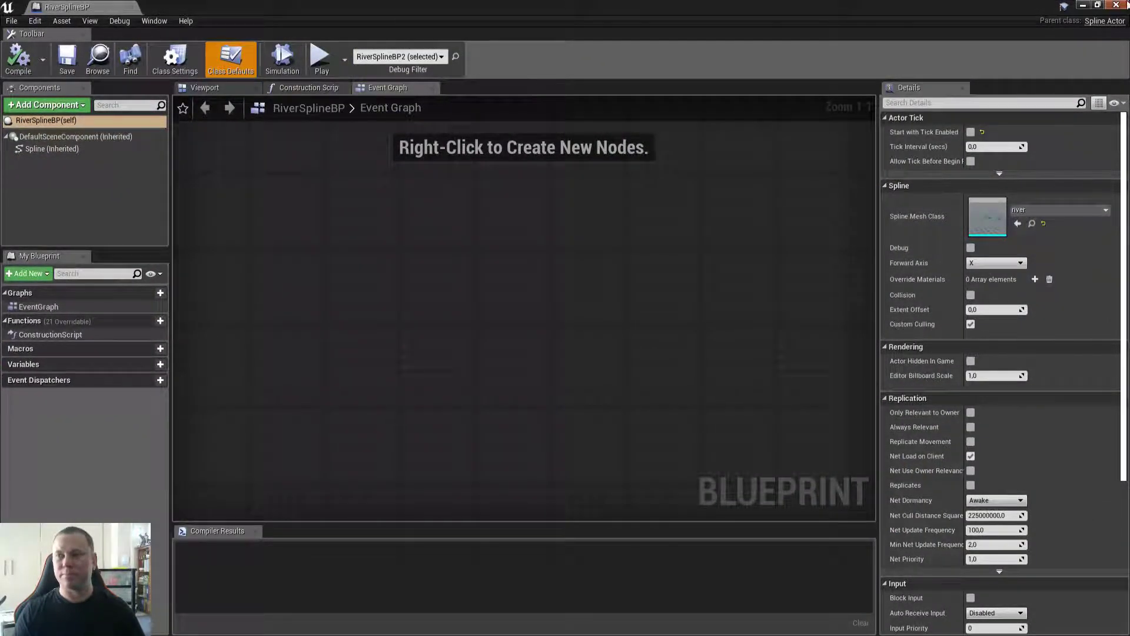
pyautogui.click(1098, 5)
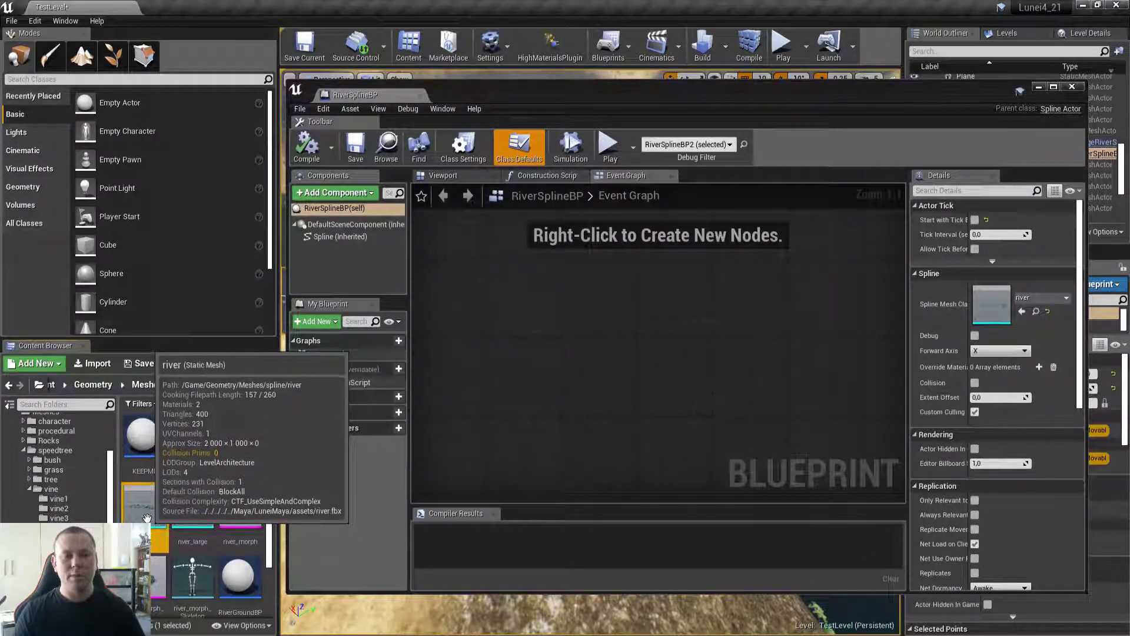
pyautogui.doubleClick(150, 539)
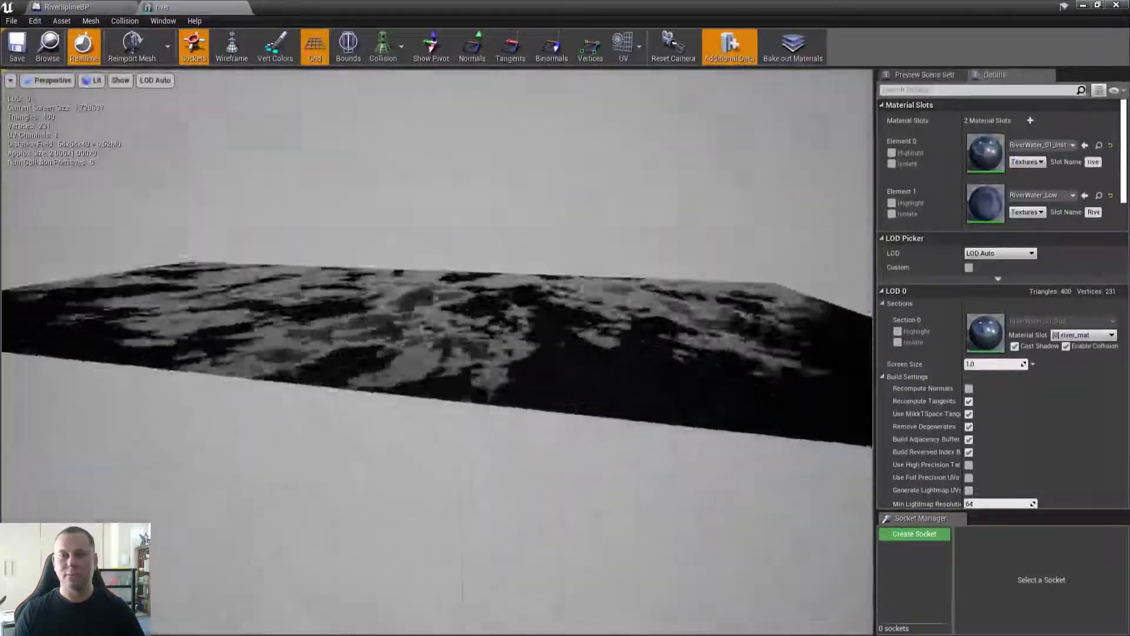
pyautogui.moveTo(438, 352); pyautogui.dragTo(347, 391, button='right')
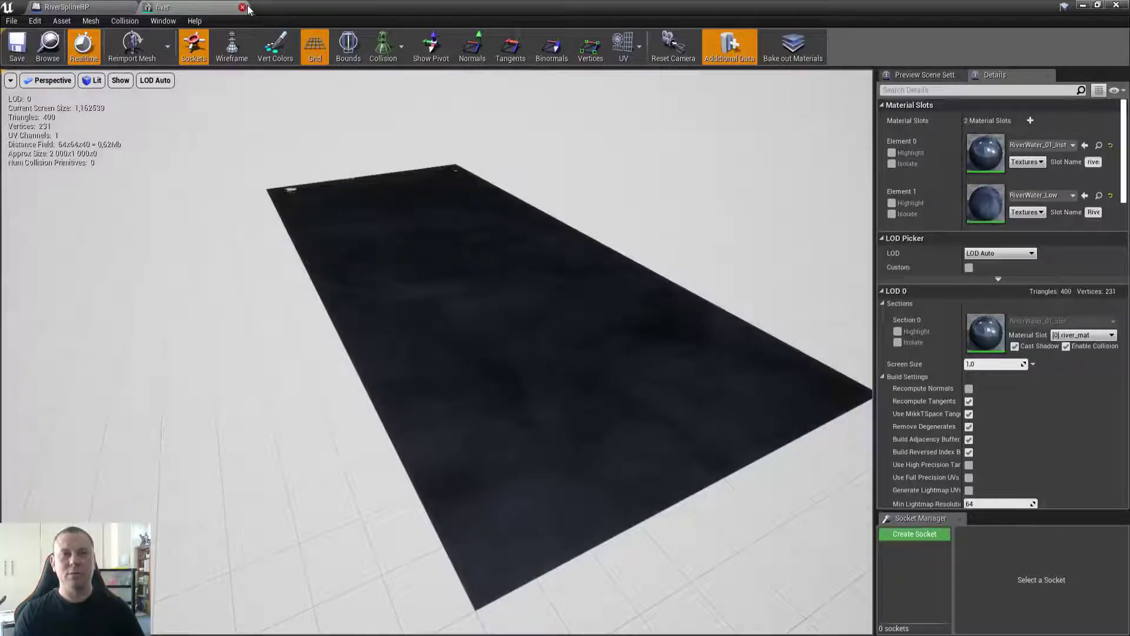
pyautogui.moveTo(453, 342); pyautogui.dragTo(495, 287, button='right')
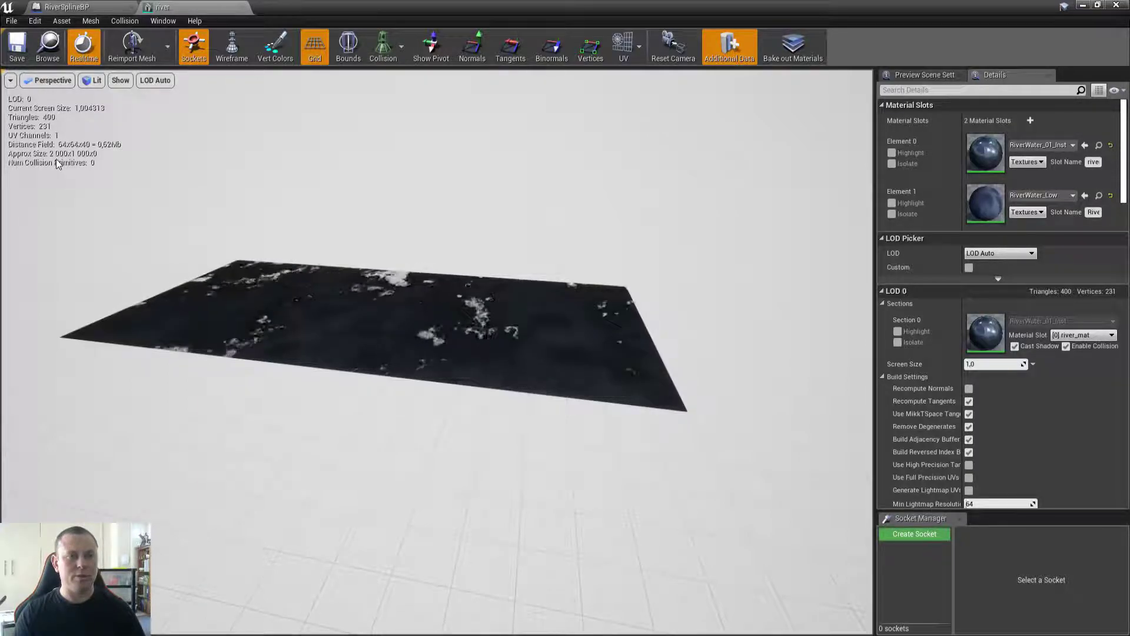
# - Go back through the RiverSplineBP blueprint to the level and lower RiverSplineBP2's third spline point to about Z -340
pyautogui.click(67, 6)
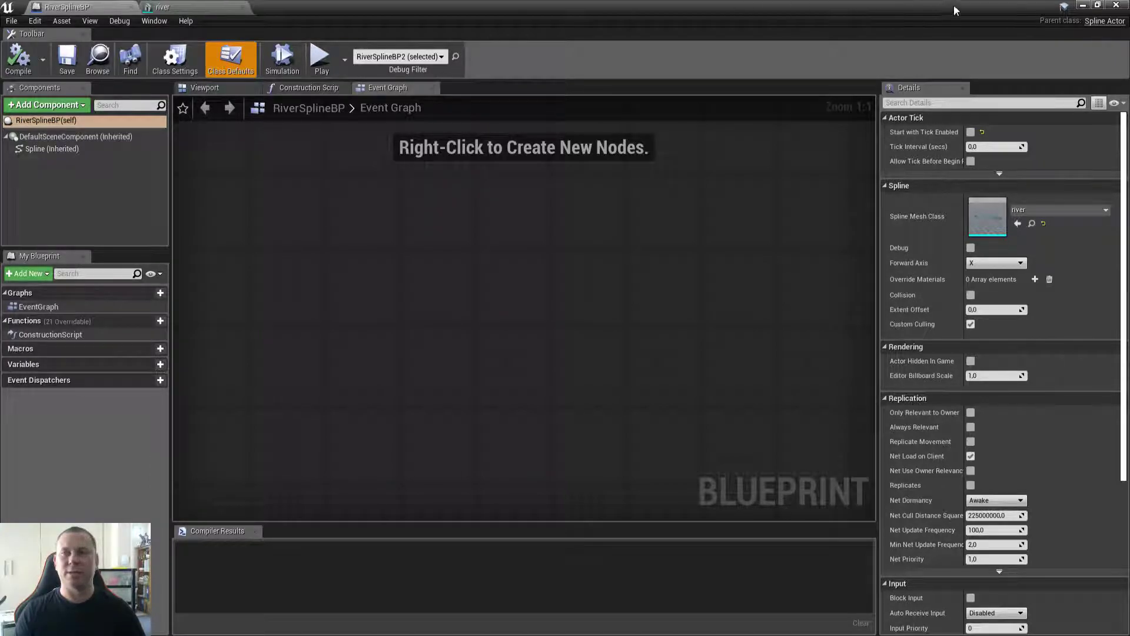
pyautogui.click(98, 59)
pyautogui.moveTo(566, 298); pyautogui.dragTo(598, 294, button='right')
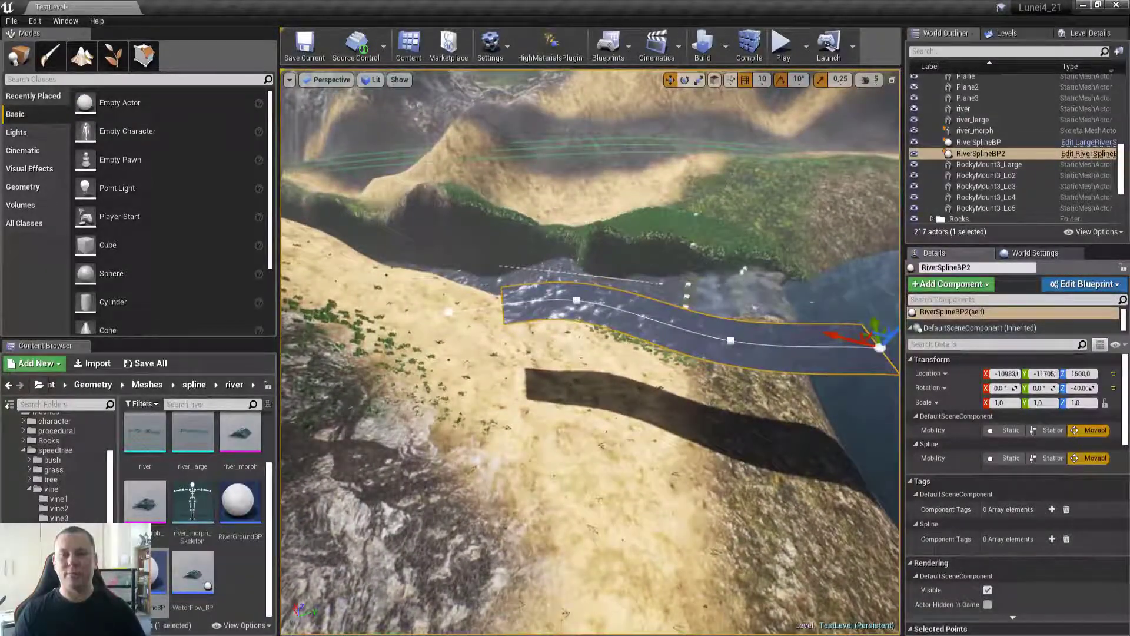
pyautogui.moveTo(578, 270); pyautogui.dragTo(570, 285)
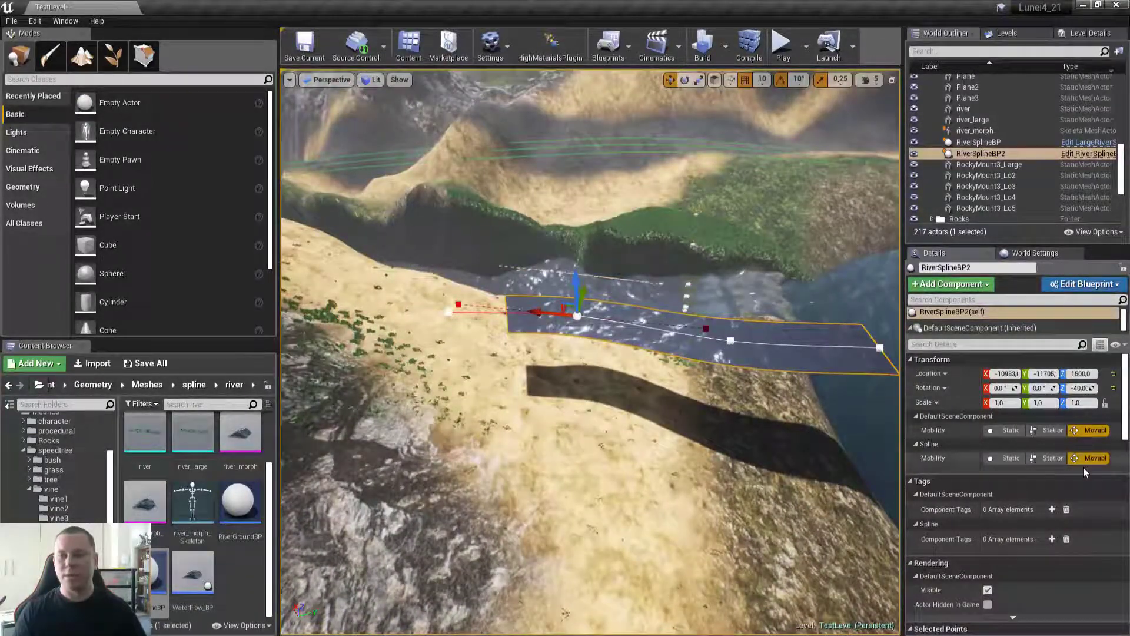
# - Examine RiverSplineBP2's selected point values and its Spline settings, including the mesh class, forward axis and override materials
pyautogui.scroll(-3, 1000, 456)
pyautogui.scroll(-5, 937, 479)
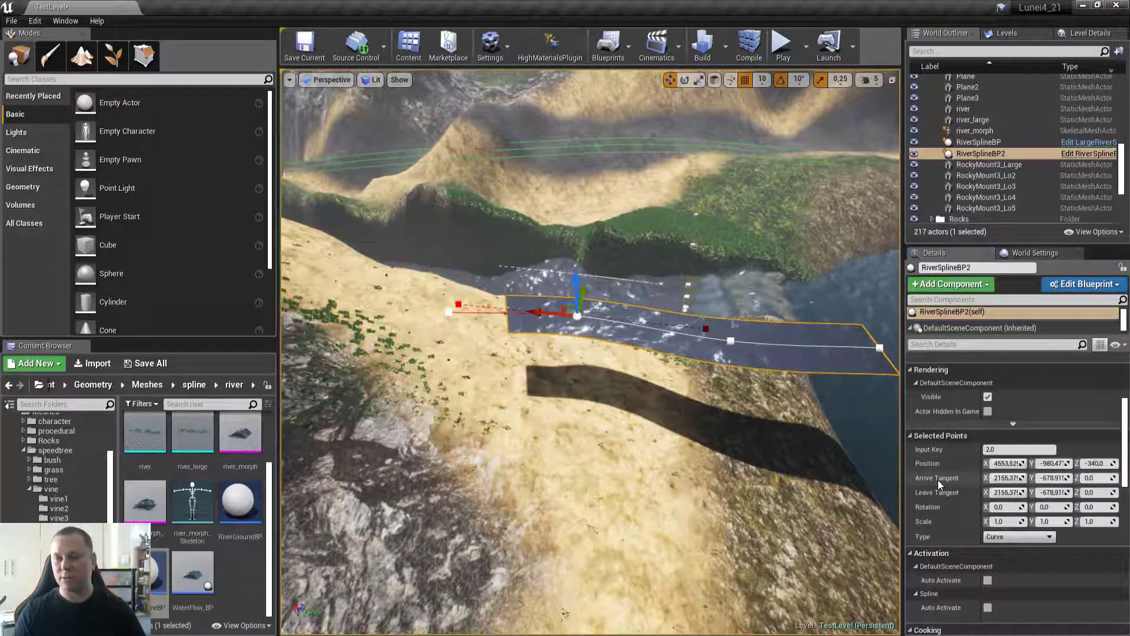
pyautogui.scroll(6, 939, 395)
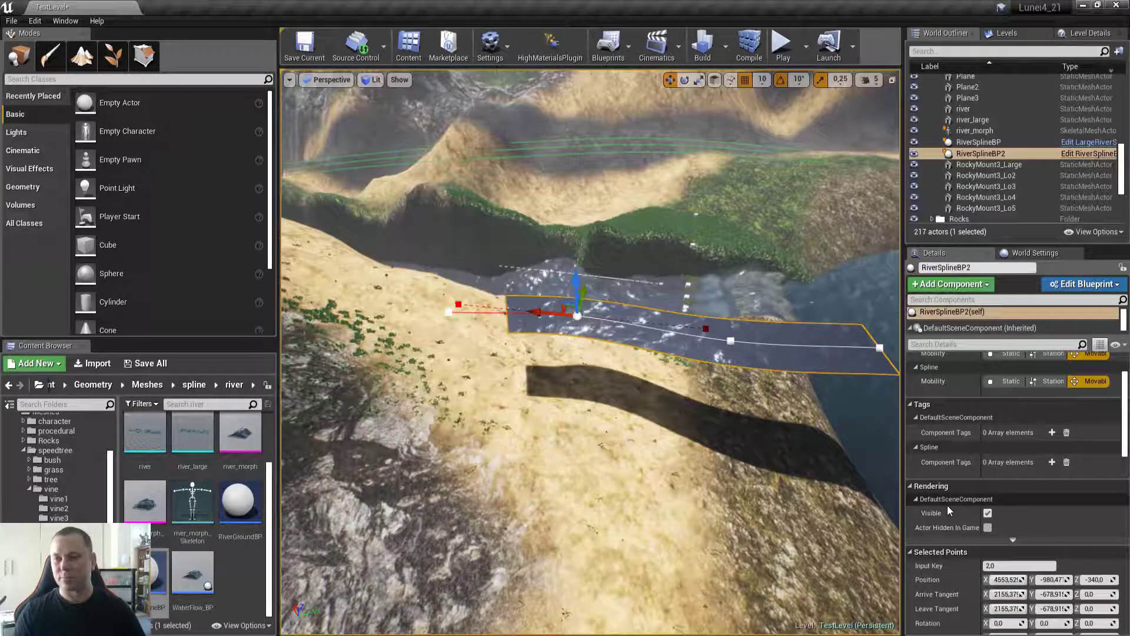
pyautogui.scroll(-5, 948, 505)
pyautogui.scroll(-10, 931, 503)
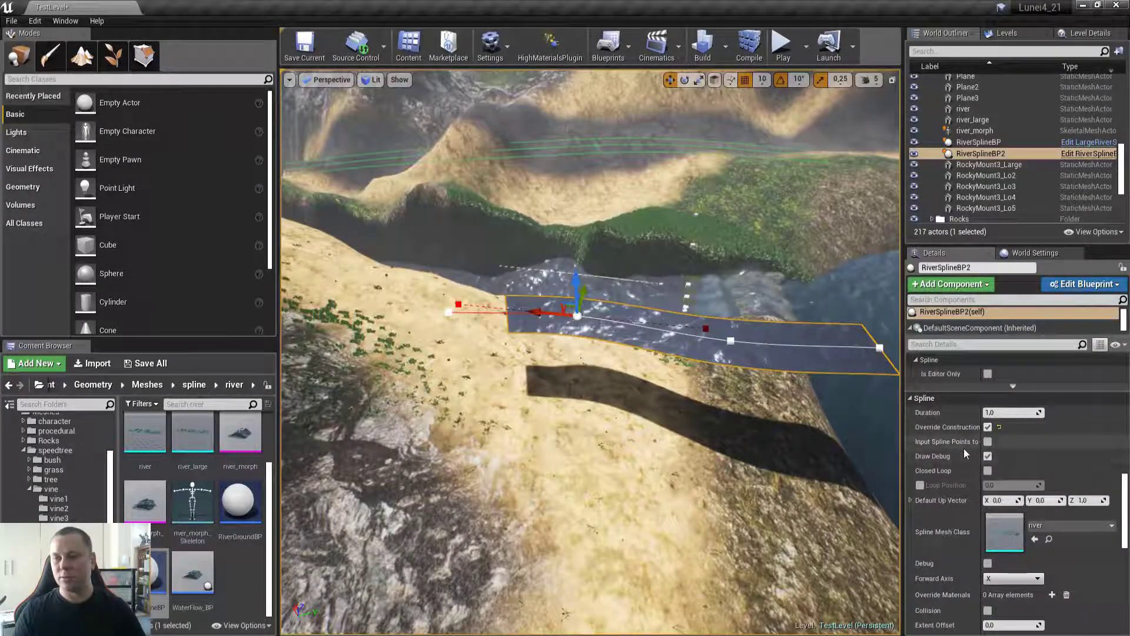
pyautogui.scroll(-5, 951, 496)
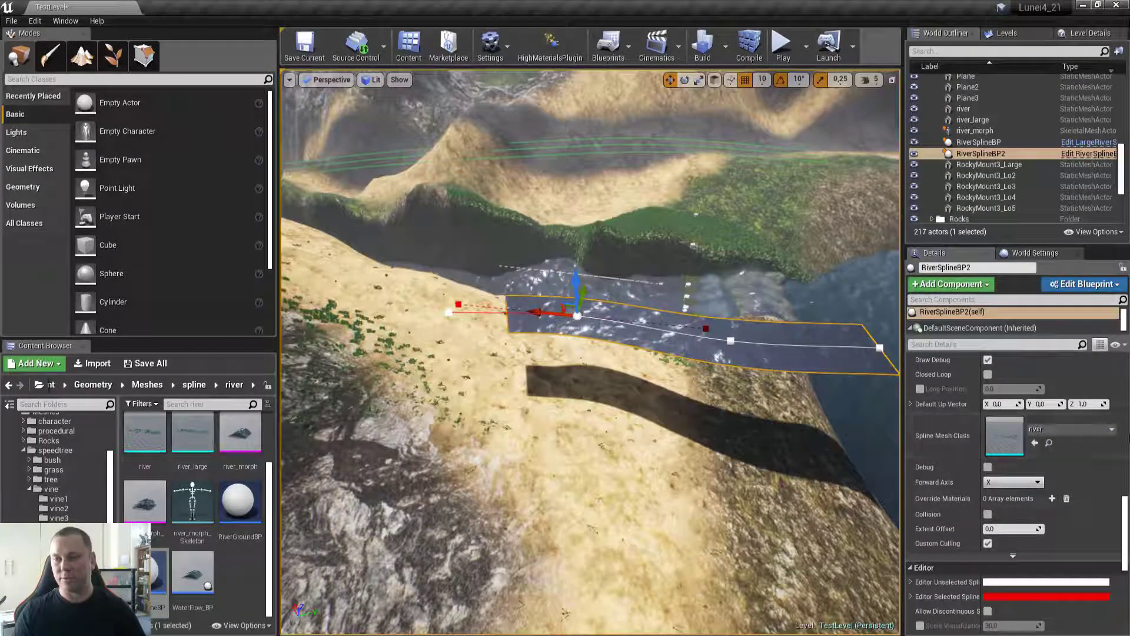
# - Add two elements to RiverSplineBP2's Override Materials array
pyautogui.click(1052, 499)
pyautogui.click(1052, 498)
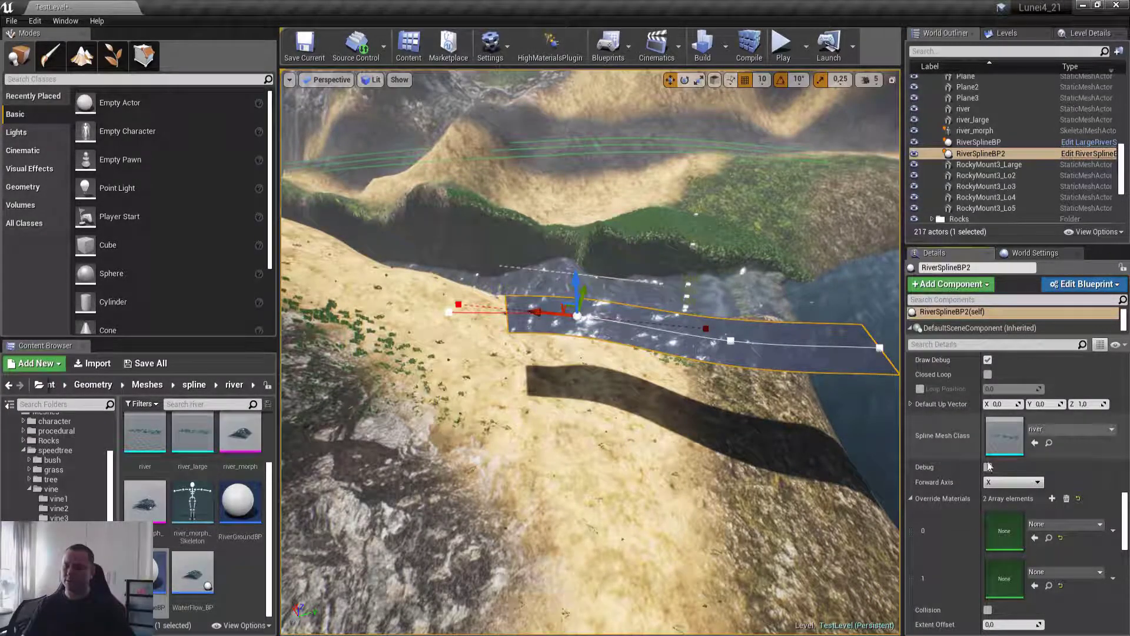
# - Open the river static mesh and examine its two material slots and its LODs at different distances, returning to the level
pyautogui.click(1049, 442)
pyautogui.doubleClick(161, 507)
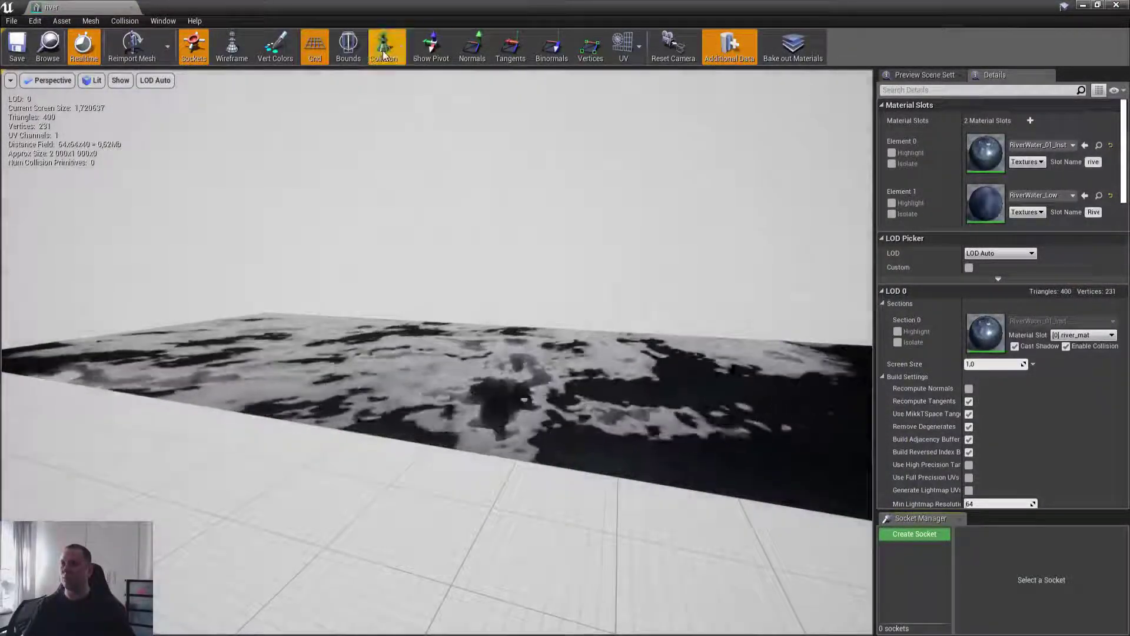
pyautogui.press('s')
pyautogui.moveTo(549, 425); pyautogui.dragTo(547, 489, button='right')
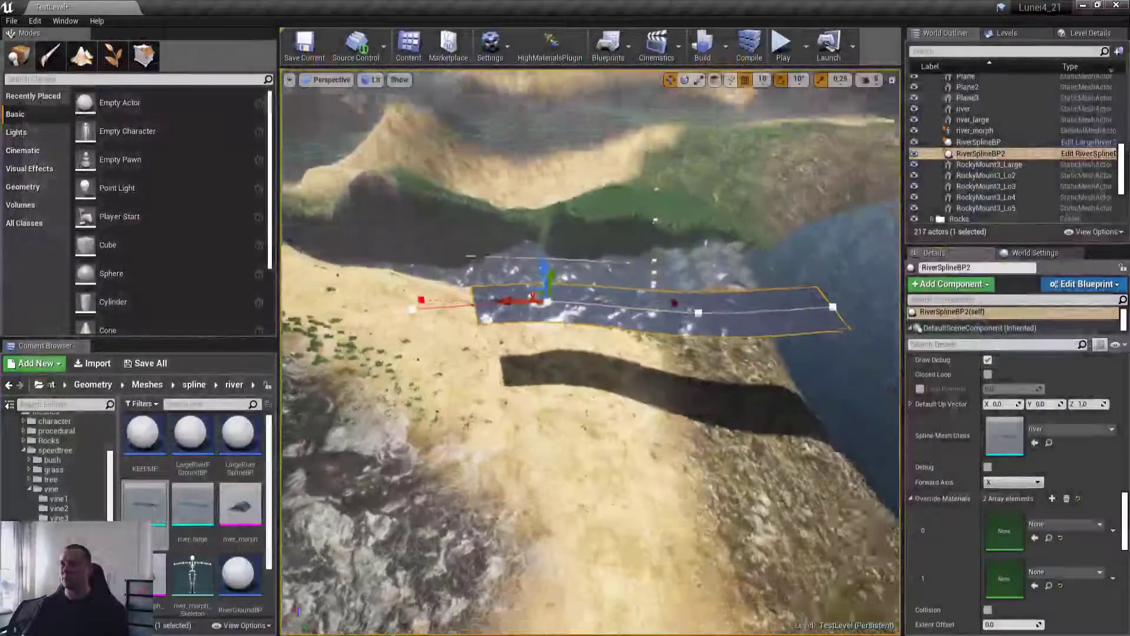
pyautogui.moveTo(588, 353); pyautogui.dragTo(588, 383, button='right')
pyautogui.press('d')
pyautogui.moveTo(590, 293); pyautogui.dragTo(559, 293, button='right')
pyautogui.press('Escape')
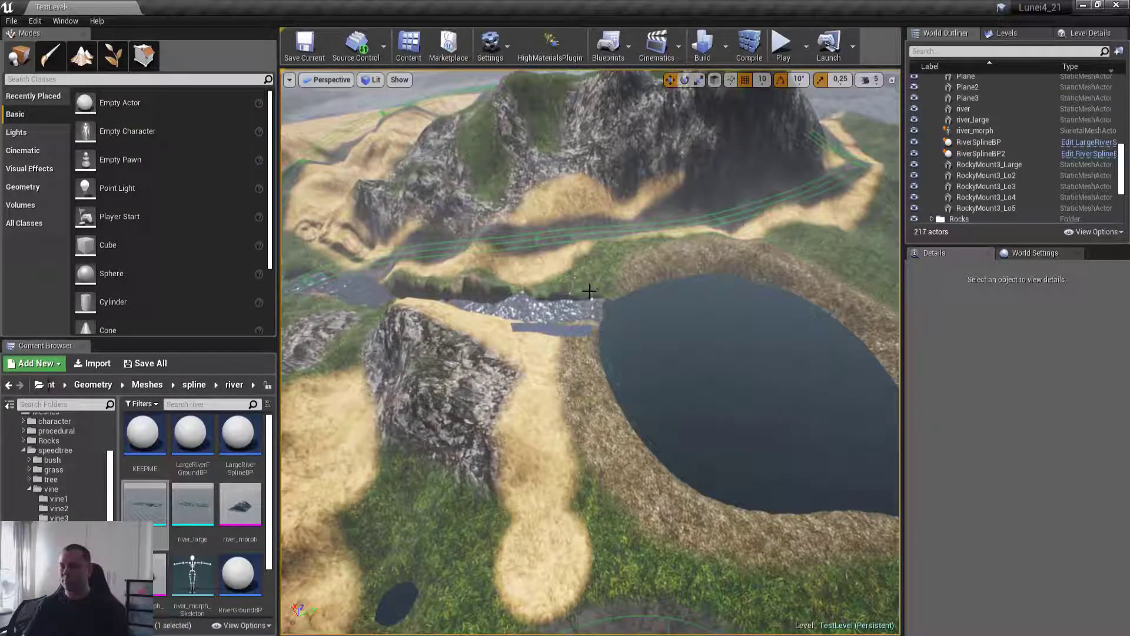
# - Set RiverSplineBP2's override material 0 to mud_high_mat and override material 1 to mud_low_mat
pyautogui.moveTo(590, 290); pyautogui.dragTo(553, 291, button='right')
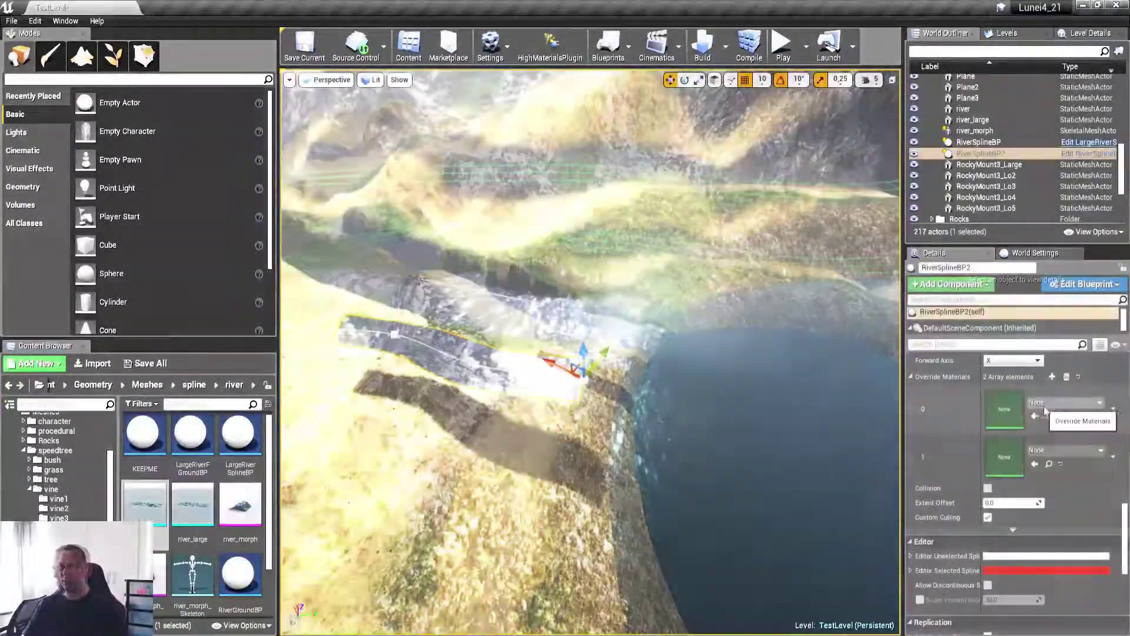
pyautogui.click(1052, 403)
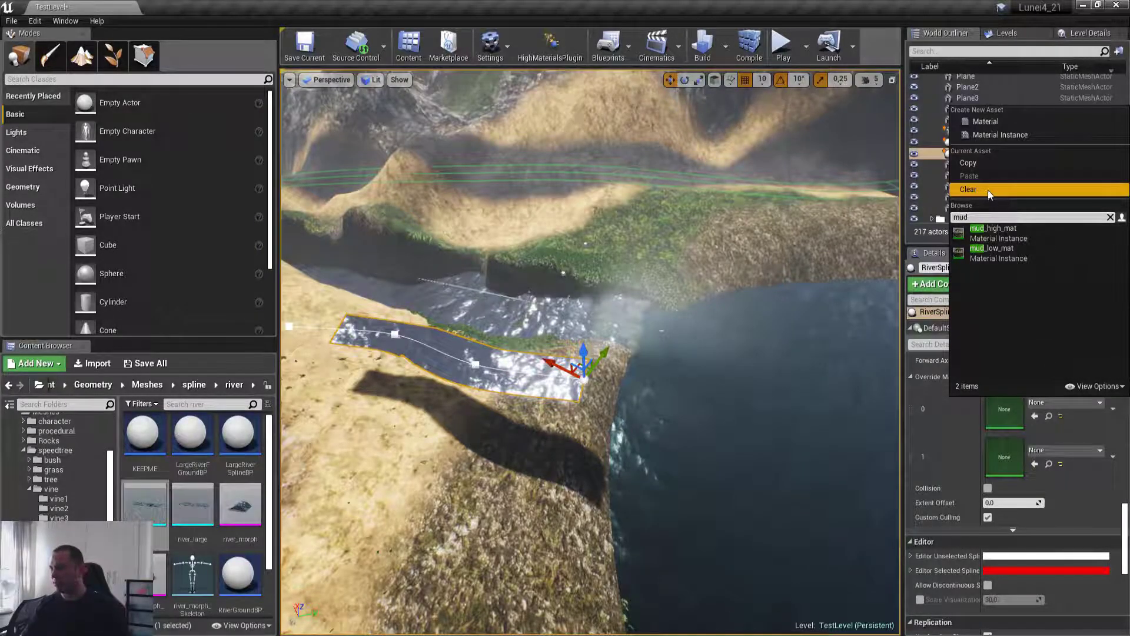
pyautogui.click(1001, 230)
pyautogui.click(1060, 451)
pyautogui.write('mud')
pyautogui.click(1027, 275)
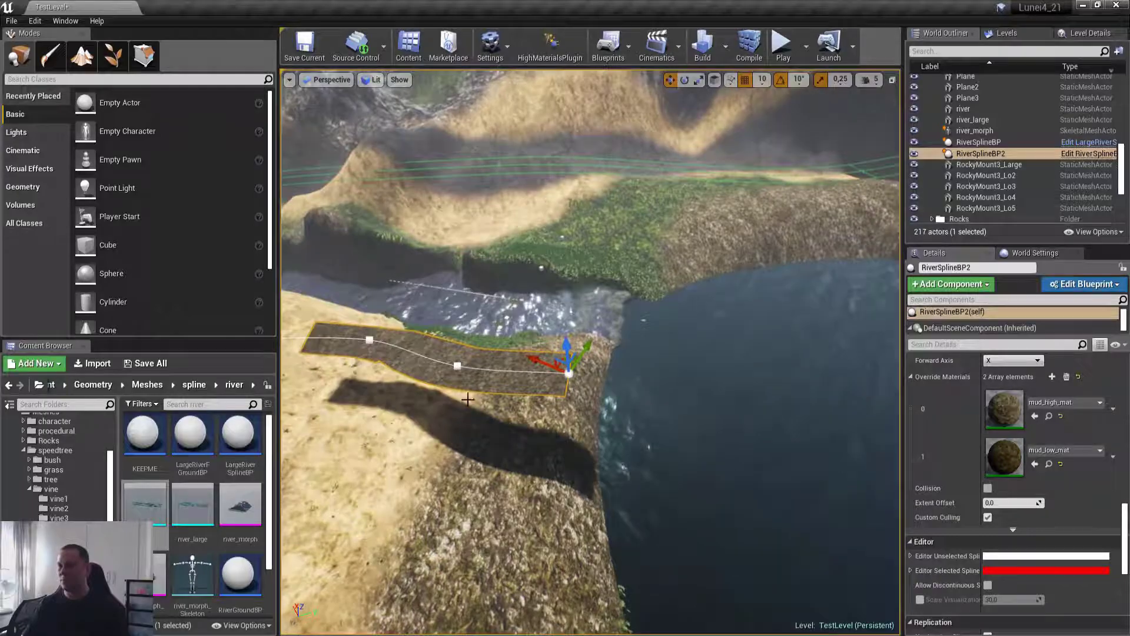
# - Examine the mud-covered river spline and the surrounding river and lake from different angles and distances
pyautogui.moveTo(589, 351); pyautogui.dragTo(448, 347, button='right')
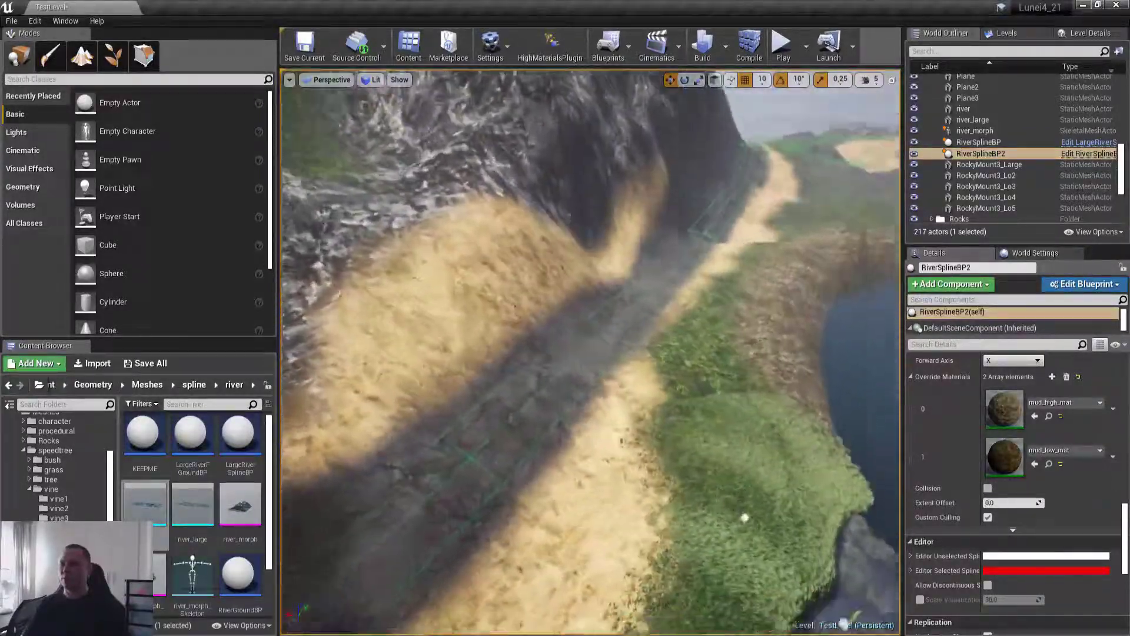
pyautogui.moveTo(547, 299); pyautogui.dragTo(548, 299, button='right')
pyautogui.moveTo(588, 342); pyautogui.dragTo(580, 371, button='right')
pyautogui.moveTo(709, 329); pyautogui.dragTo(619, 346, button='right')
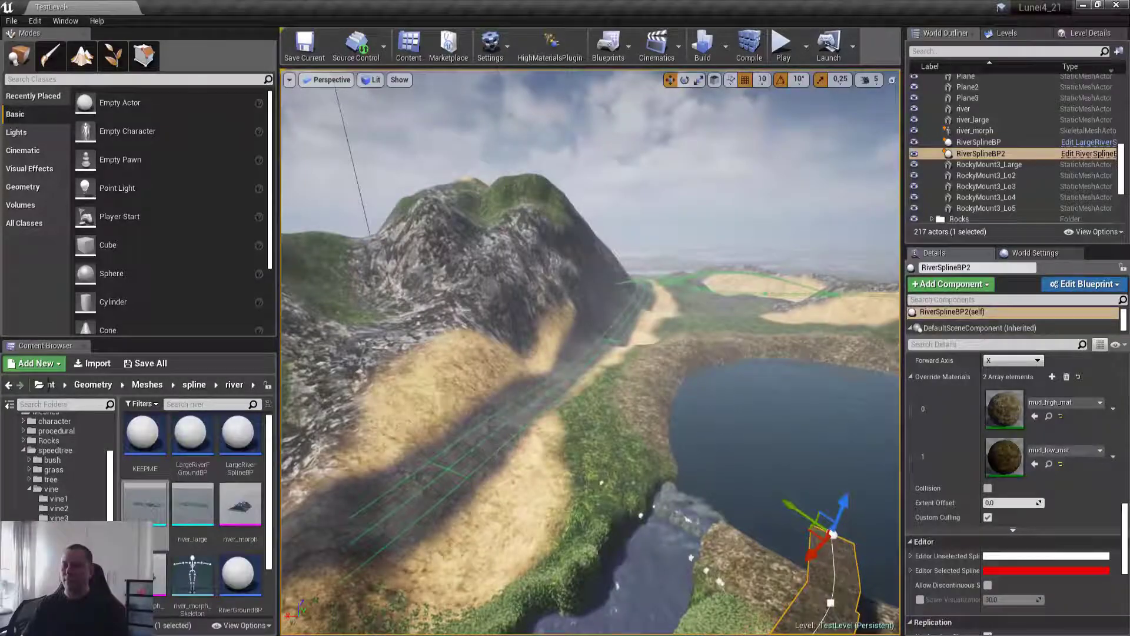
pyautogui.moveTo(523, 409); pyautogui.dragTo(483, 423, button='right')
pyautogui.moveTo(578, 426); pyautogui.dragTo(552, 393, button='right')
pyautogui.moveTo(622, 391); pyautogui.dragTo(622, 391, button='right')
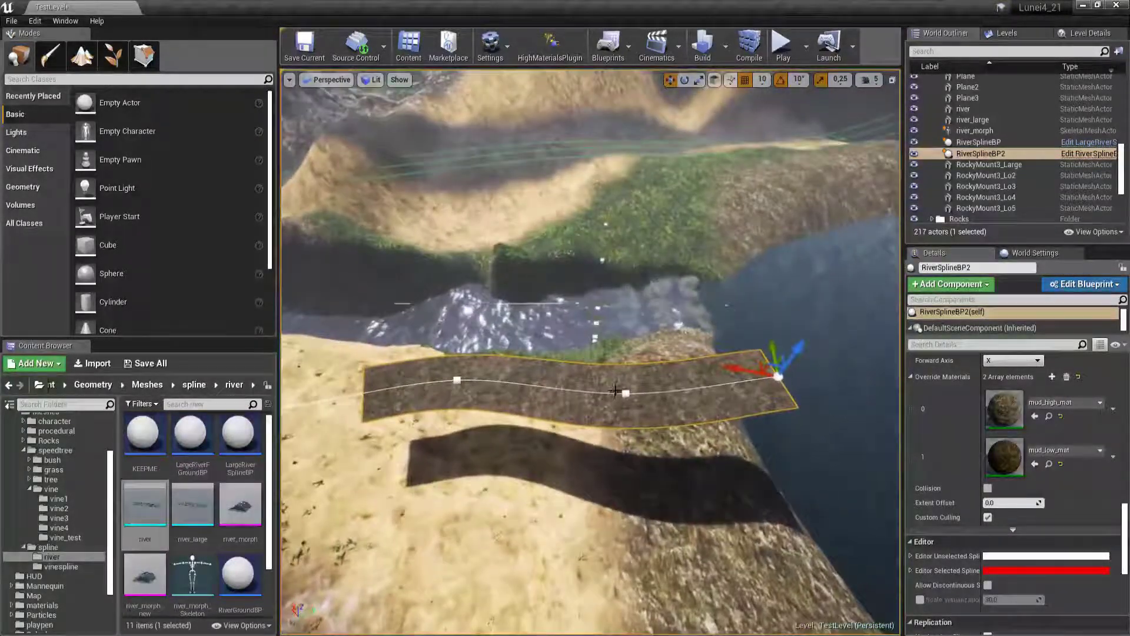
pyautogui.click(623, 391)
pyautogui.moveTo(617, 321); pyautogui.dragTo(617, 327)
pyautogui.moveTo(846, 240); pyautogui.dragTo(846, 240, button='right')
# - Collapse the River folder and expand the Spawner folder in the level's actor list
pyautogui.click(1000, 131)
pyautogui.press('Left')
pyautogui.press('Left')
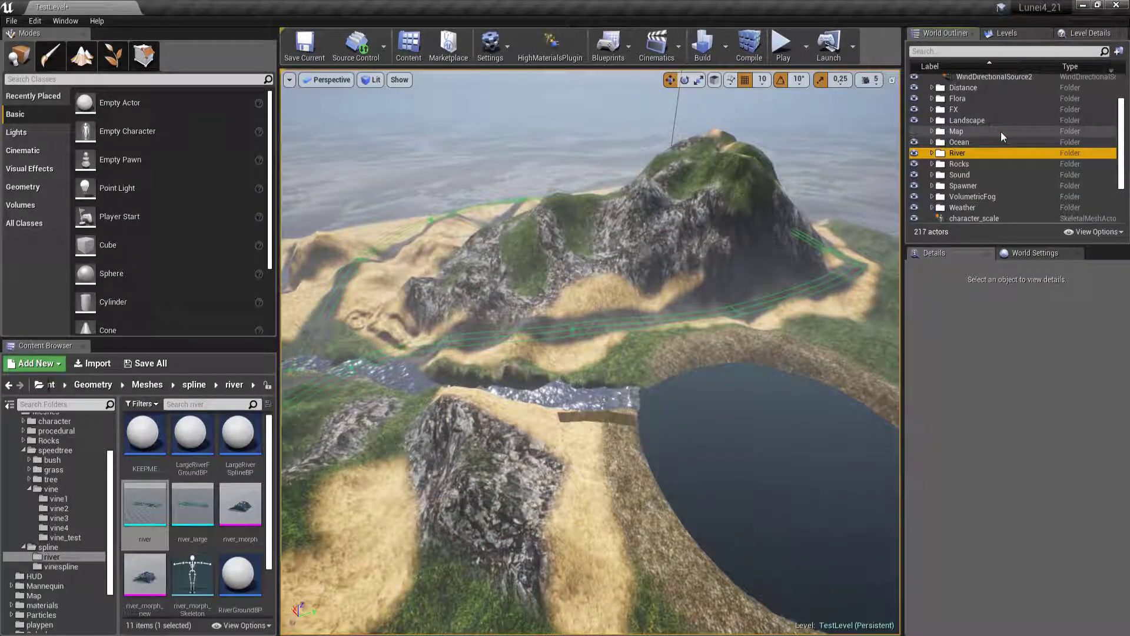
pyautogui.press('Down')
pyautogui.press('Down')
pyautogui.press('Down')
pyautogui.press('Right')
# - Run the spawn simulation of 1_CustomSpawnerBP to scatter terrace rocks over the landscape
pyautogui.scroll(-1, 1005, 147)
pyautogui.scroll(-2, 1004, 147)
pyautogui.click(976, 119)
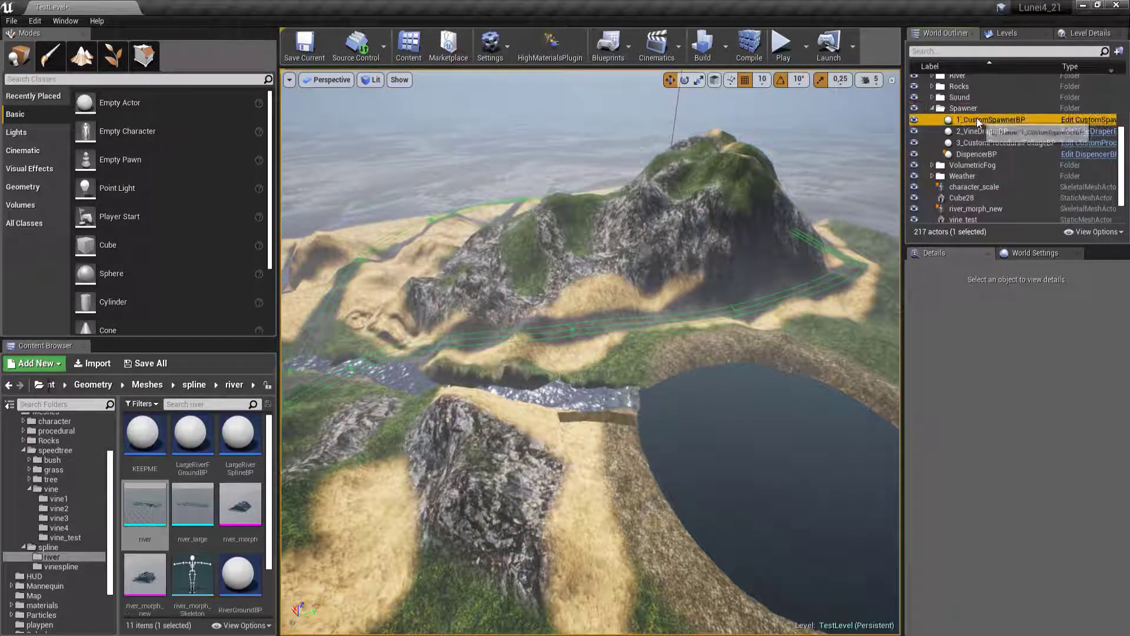
pyautogui.scroll(-3, 956, 438)
pyautogui.scroll(-3, 956, 438)
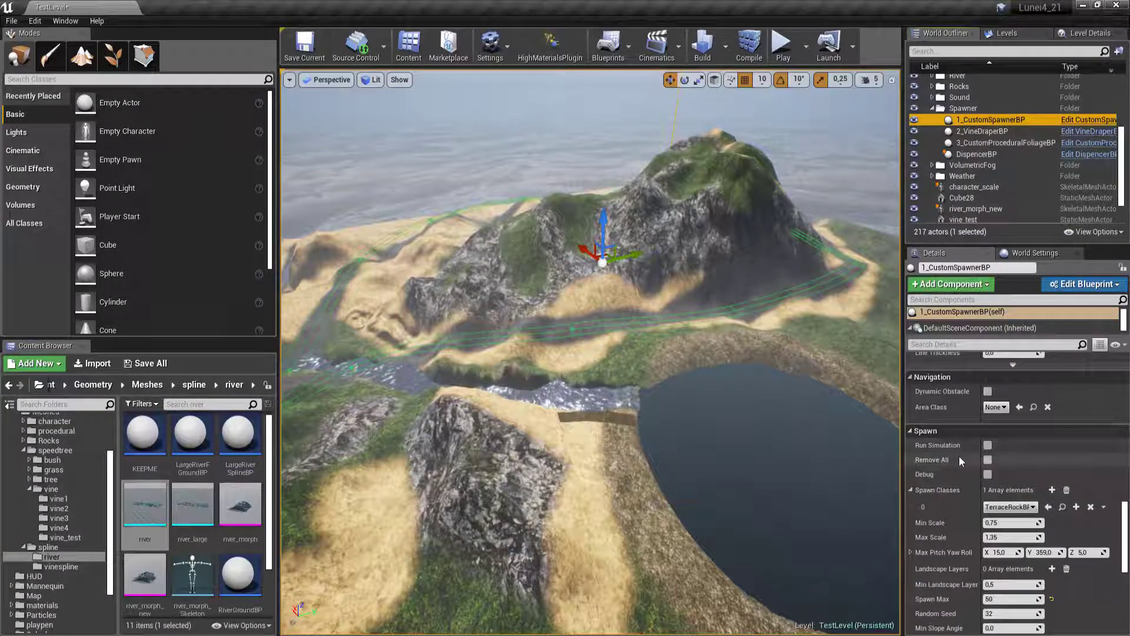
pyautogui.click(987, 445)
pyautogui.moveTo(710, 396); pyautogui.dragTo(654, 433, button='right')
# - Select all spawned TerraceRockBP_C actors and add the actor tags VineDrape and GrassDrape to them
pyautogui.click(1003, 132)
pyautogui.scroll(-8, 1016, 154)
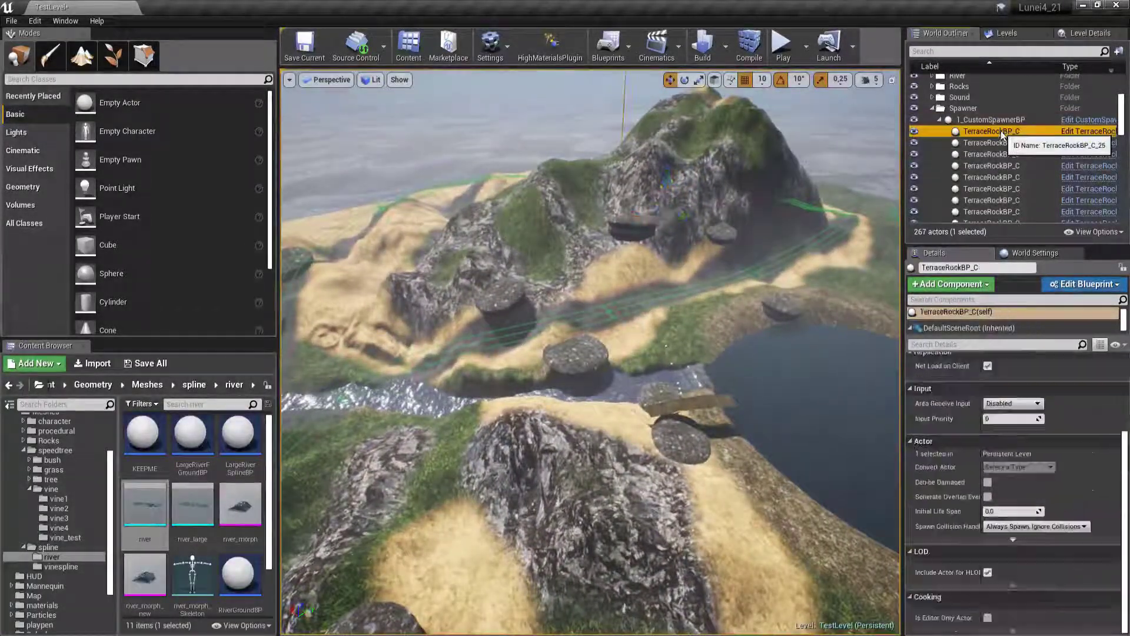
pyautogui.scroll(-3, 1033, 166)
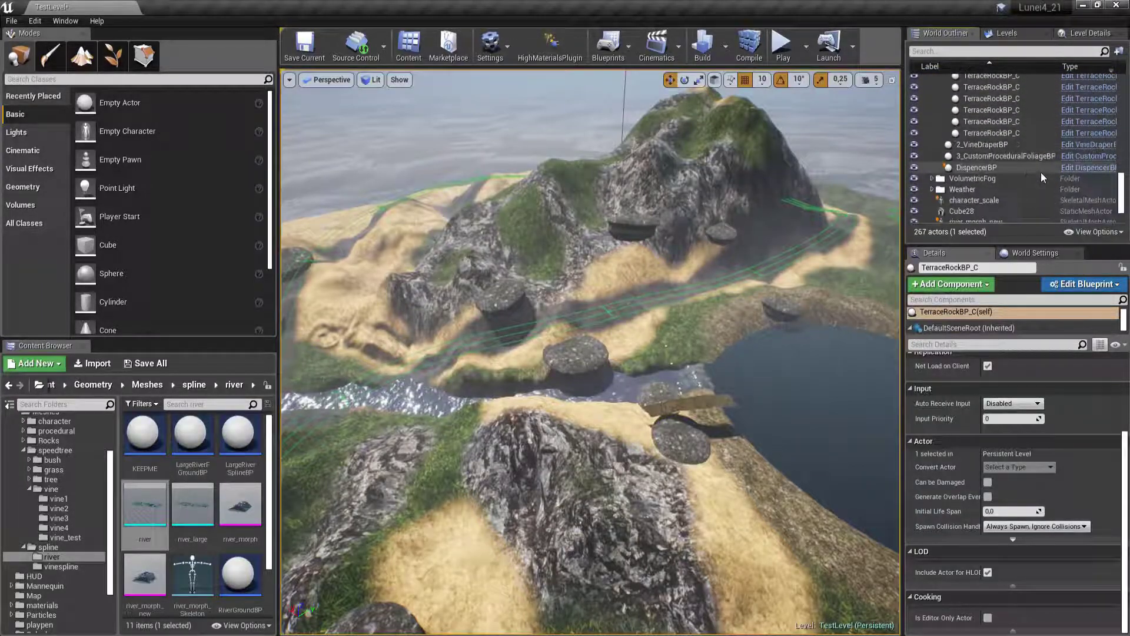
pyautogui.keyDown('shift'); pyautogui.click(1024, 133); pyautogui.keyUp('shift')
pyautogui.click(1008, 282)
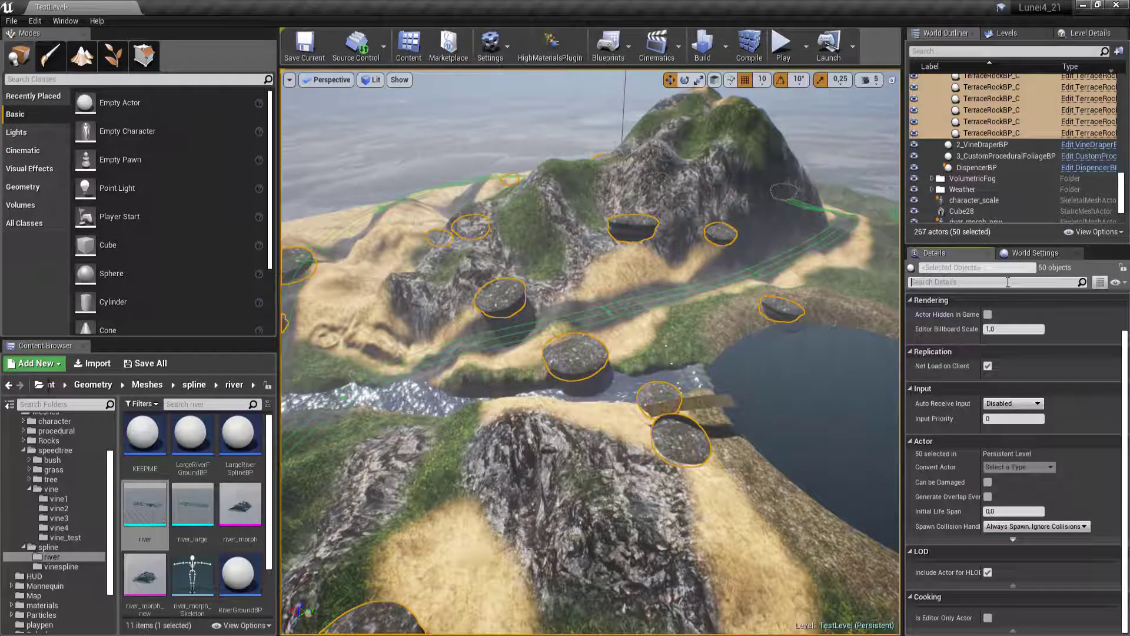
pyautogui.write('tag')
pyautogui.click(1051, 319)
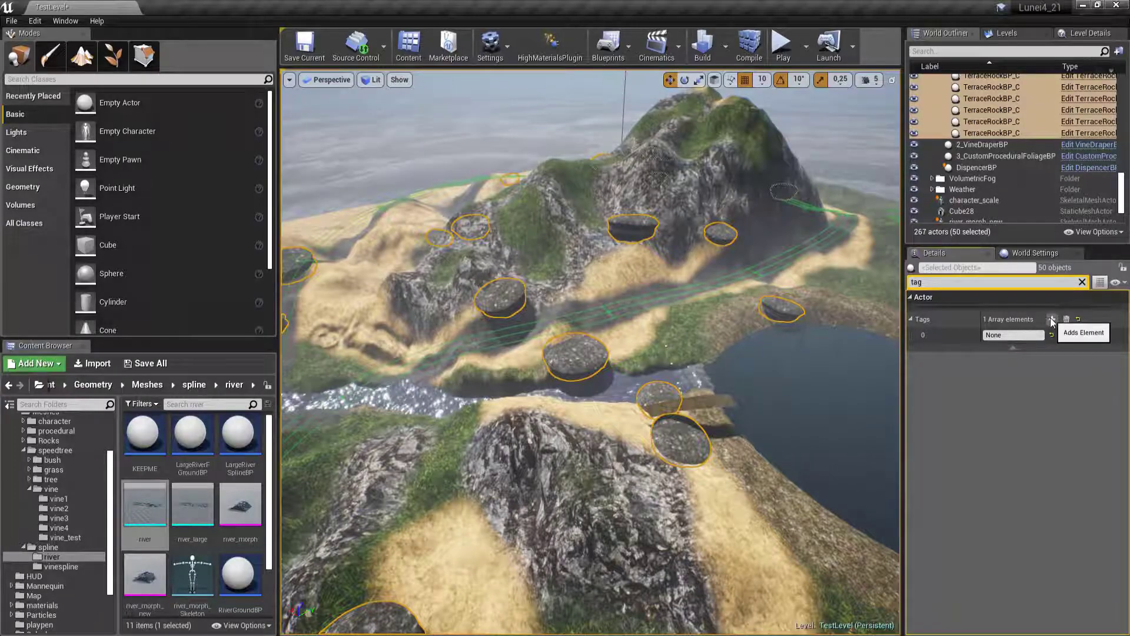
pyautogui.click(1051, 320)
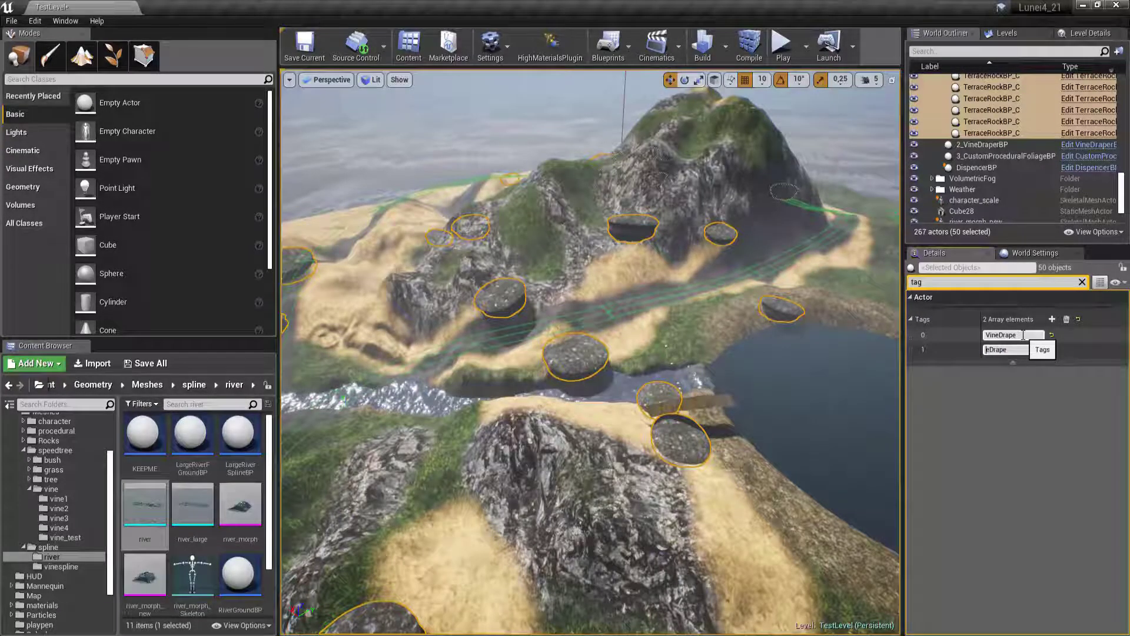
pyautogui.press('BackSpace')
pyautogui.press('BackSpace')
pyautogui.press('Return')
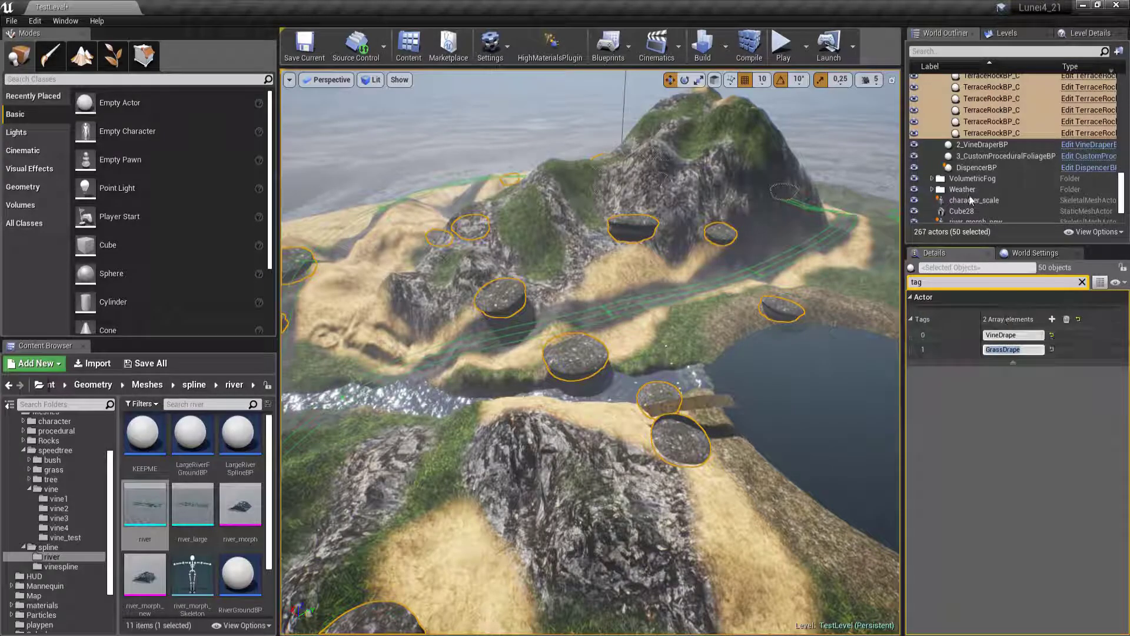
pyautogui.click(1081, 284)
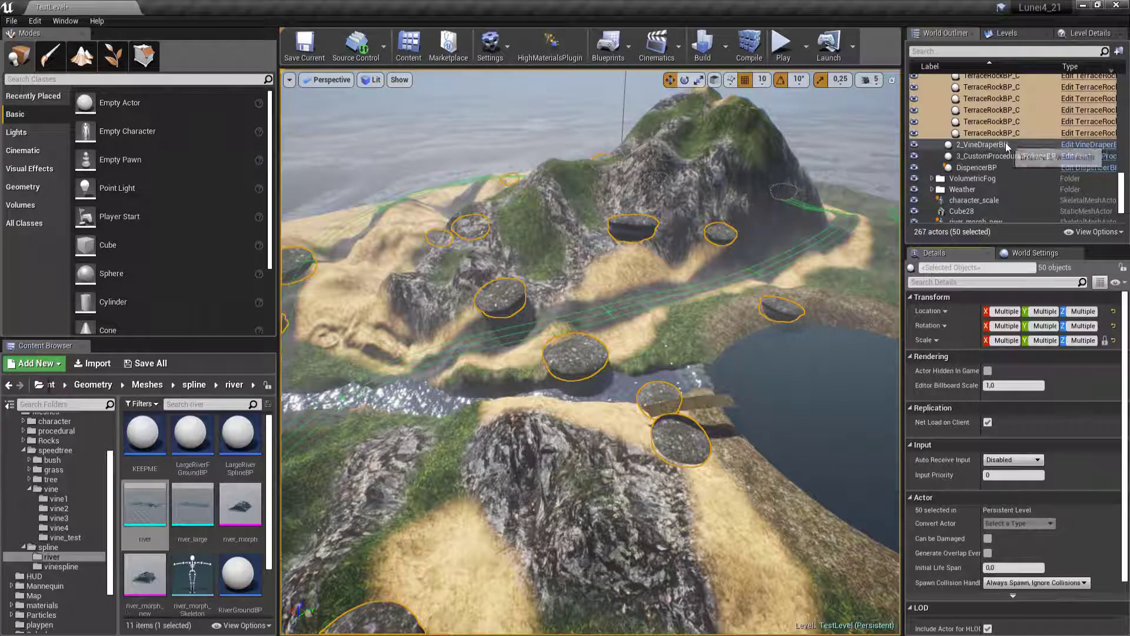
# - Run the spawn simulation of 2_VineDraperBP to drape spline vines over the tagged rocks
pyautogui.click(1006, 143)
pyautogui.scroll(-8, 959, 428)
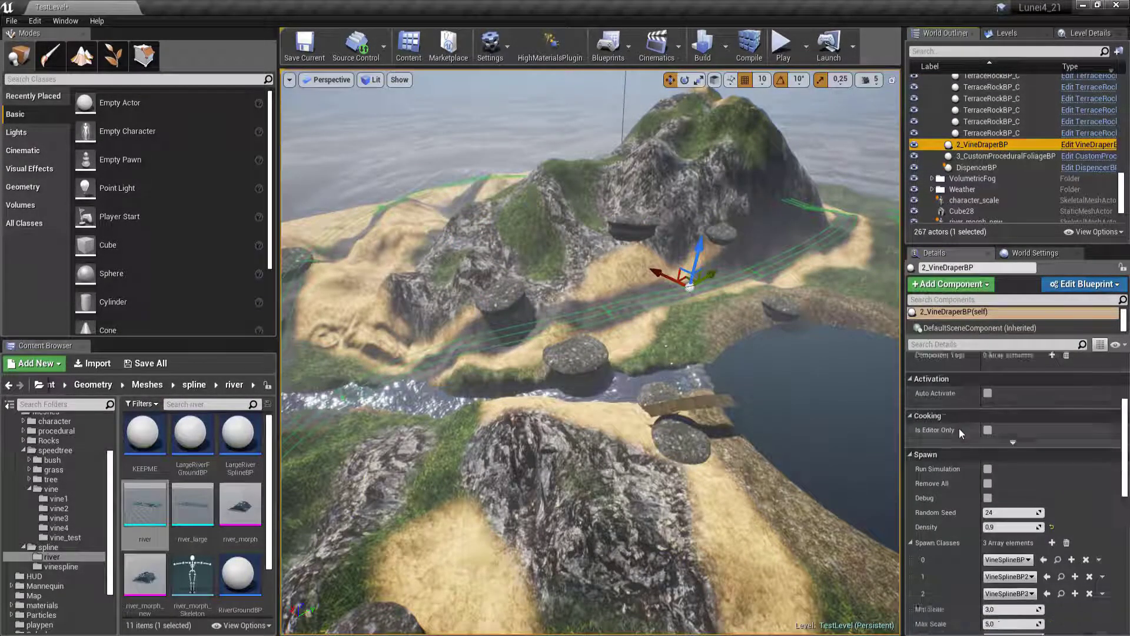
pyautogui.click(988, 390)
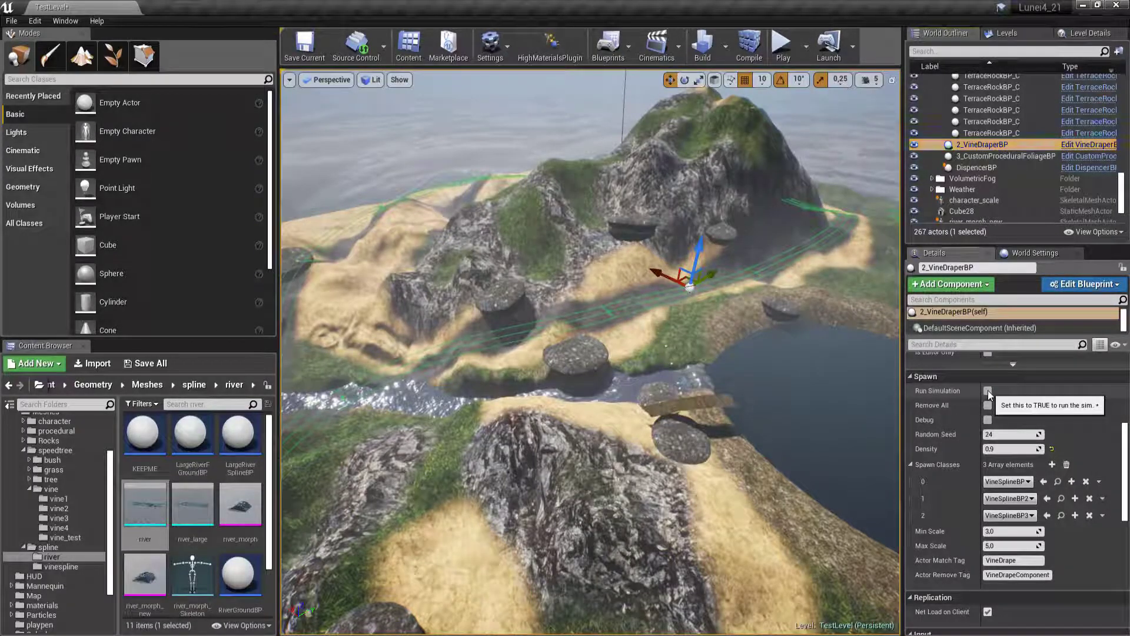
# - Fly around the landscape and examine the vines hanging over the terrace rocks
pyautogui.press('w')
pyautogui.moveTo(644, 391)
pyautogui.mouseDown(button='right')
pyautogui.moveTo(642, 412)
pyautogui.moveTo(601, 442)
pyautogui.moveTo(598, 368)
pyautogui.moveTo(647, 409)
pyautogui.moveTo(655, 436)
pyautogui.moveTo(647, 401)
pyautogui.mouseUp(button='right')
pyautogui.press('w')
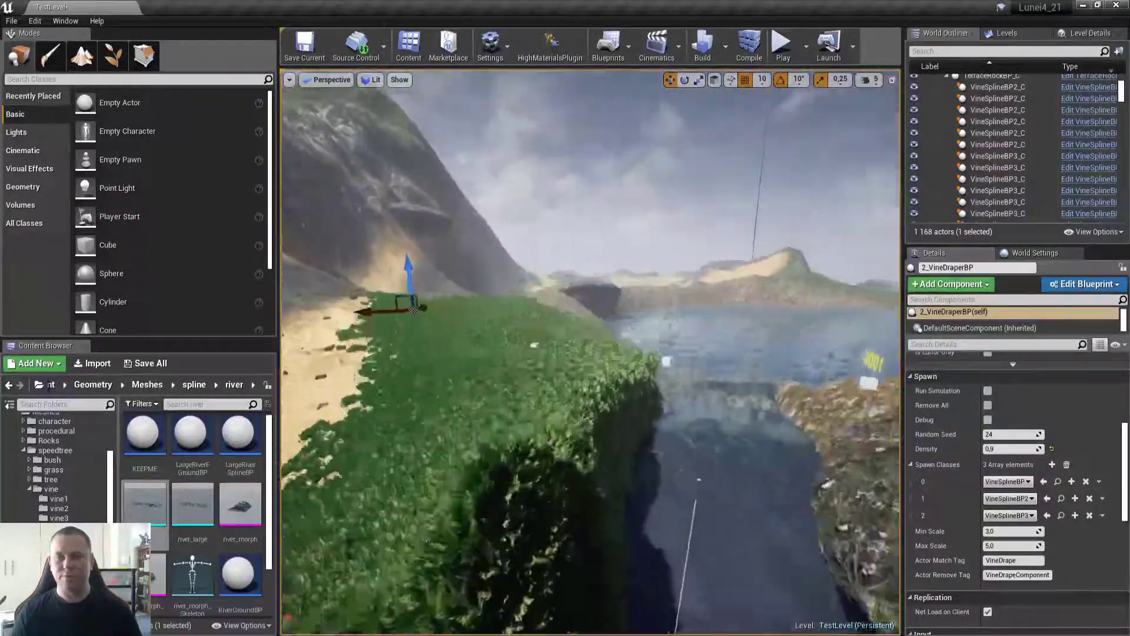
pyautogui.moveTo(647, 401); pyautogui.dragTo(648, 405, button='right')
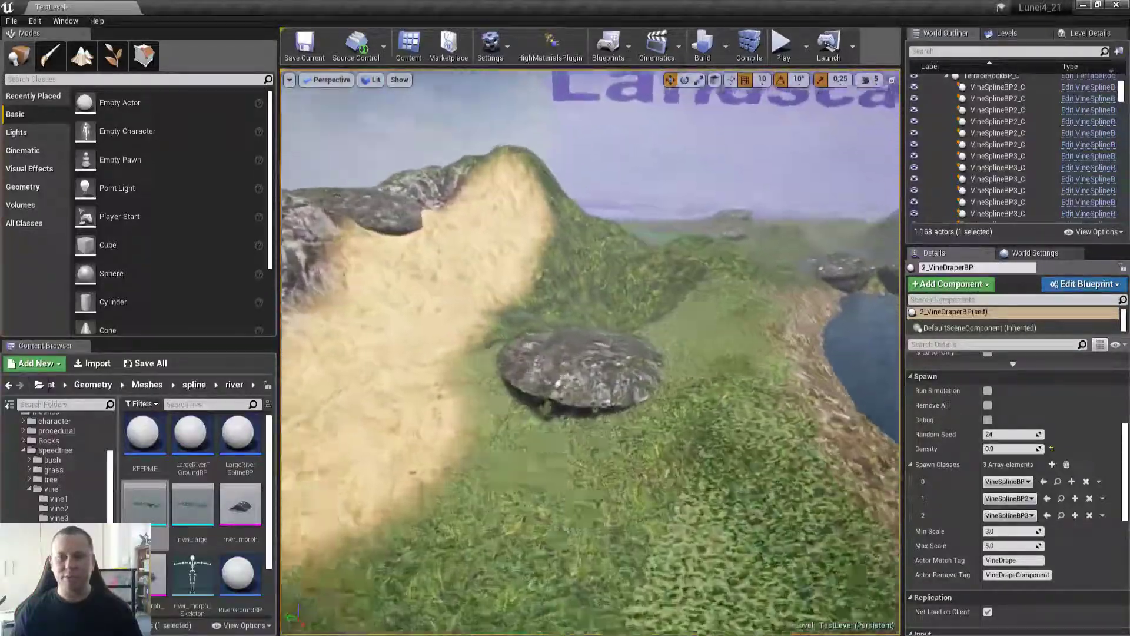
pyautogui.moveTo(649, 404); pyautogui.dragTo(649, 406, button='right')
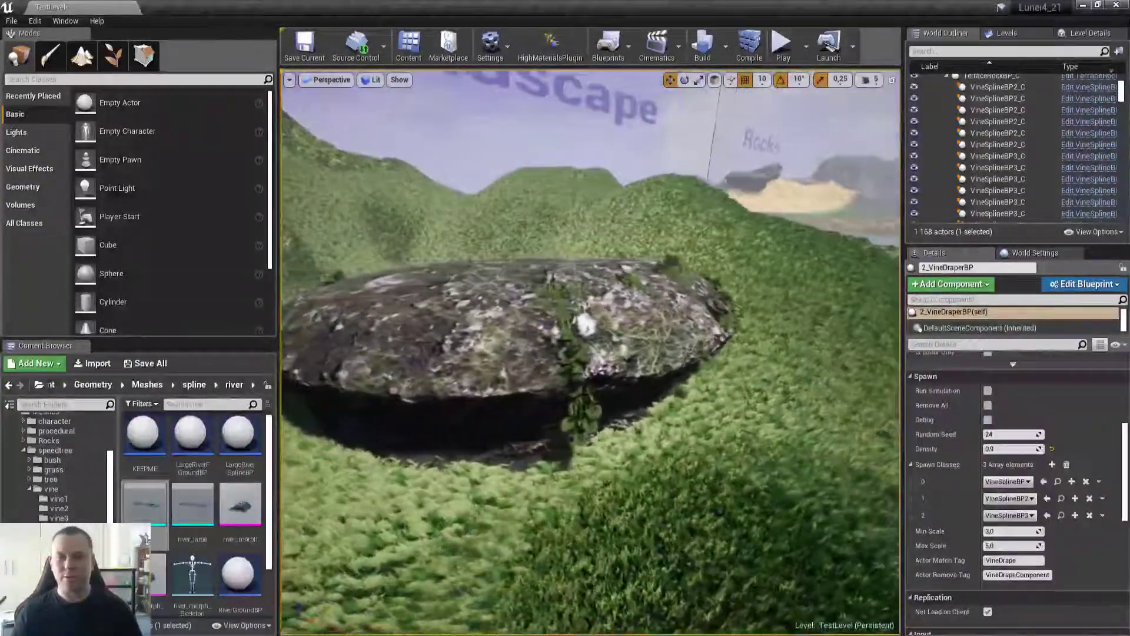
pyautogui.moveTo(649, 407); pyautogui.dragTo(651, 410, button='right')
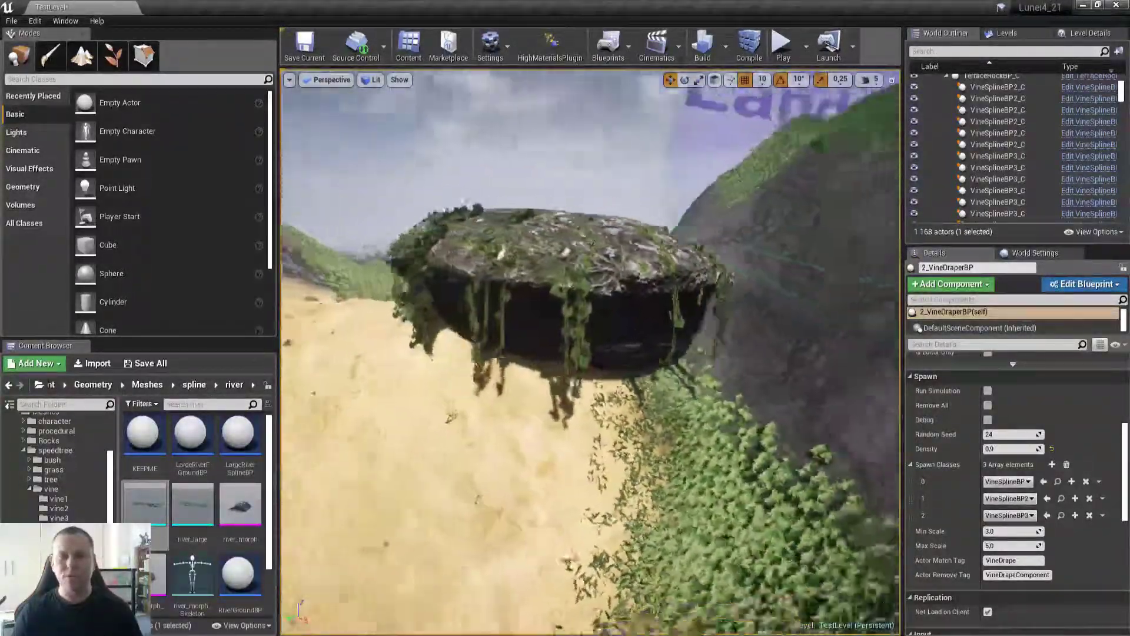
pyautogui.moveTo(650, 410); pyautogui.dragTo(646, 406, button='right')
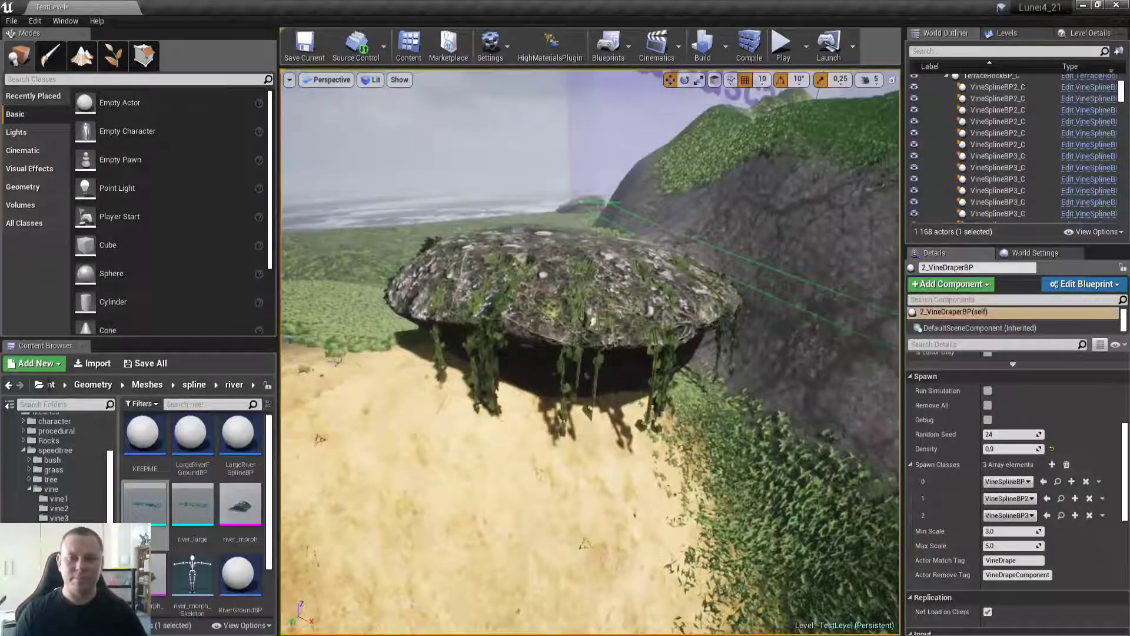
pyautogui.moveTo(591, 318); pyautogui.dragTo(591, 318, button='right')
pyautogui.moveTo(646, 406); pyautogui.dragTo(646, 406, button='right')
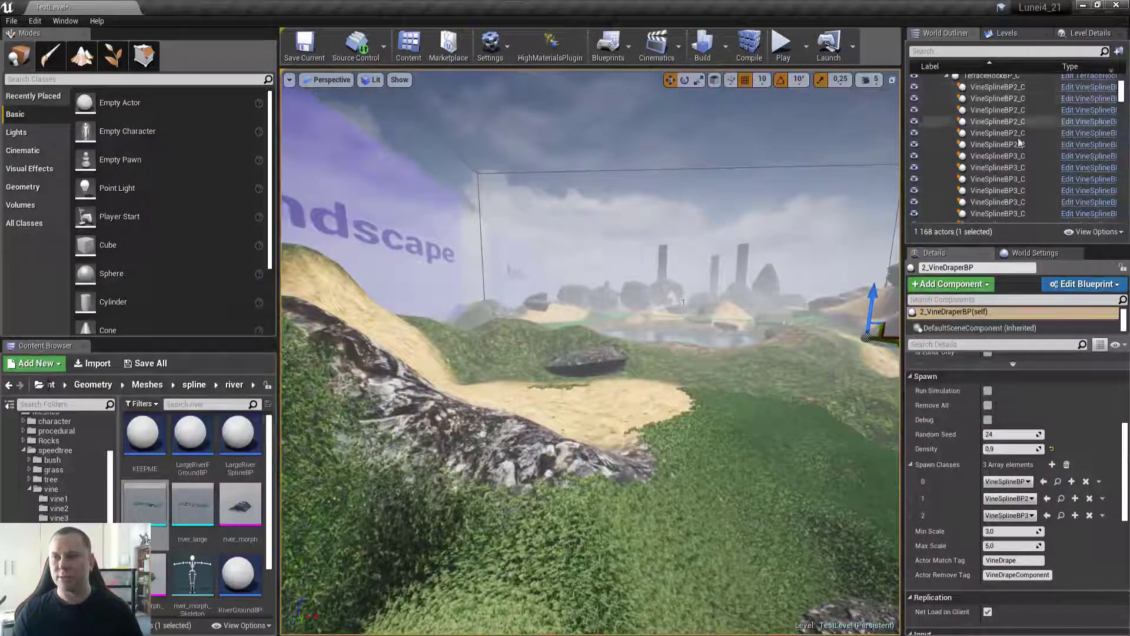
# - Collapse the actors under 1_CustomSpawnerBP, run the spawn simulation of 3_CustomProceduralFoliageBP, and save TestLevel
pyautogui.scroll(4, 1001, 124)
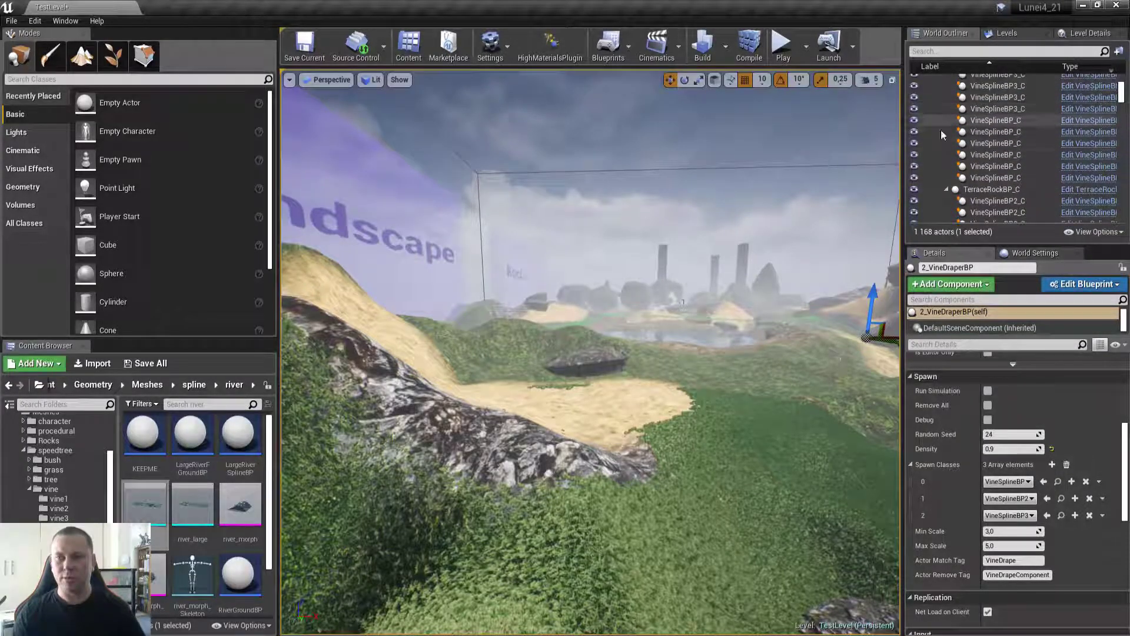
pyautogui.scroll(-4, 971, 138)
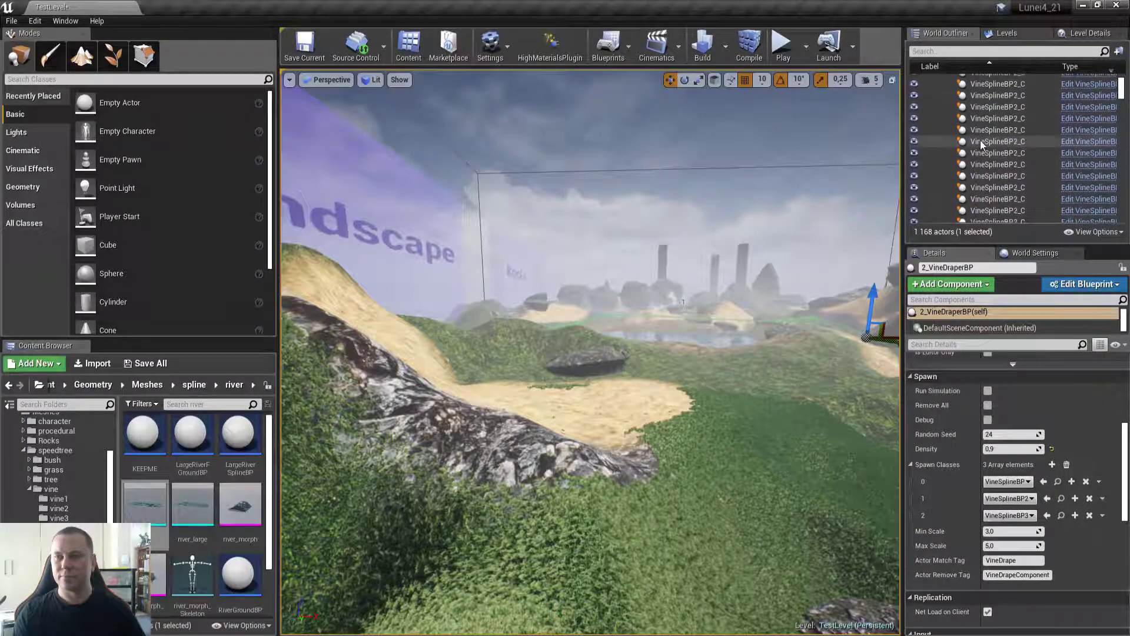
pyautogui.scroll(10, 980, 140)
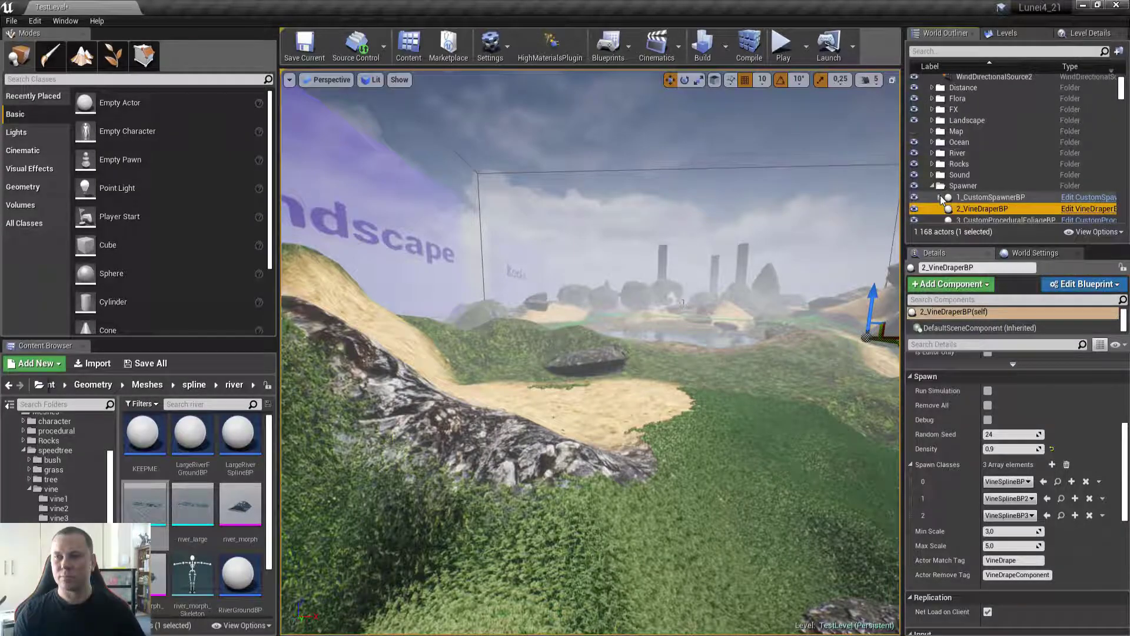
pyautogui.scroll(-2, 1000, 194)
pyautogui.click(994, 163)
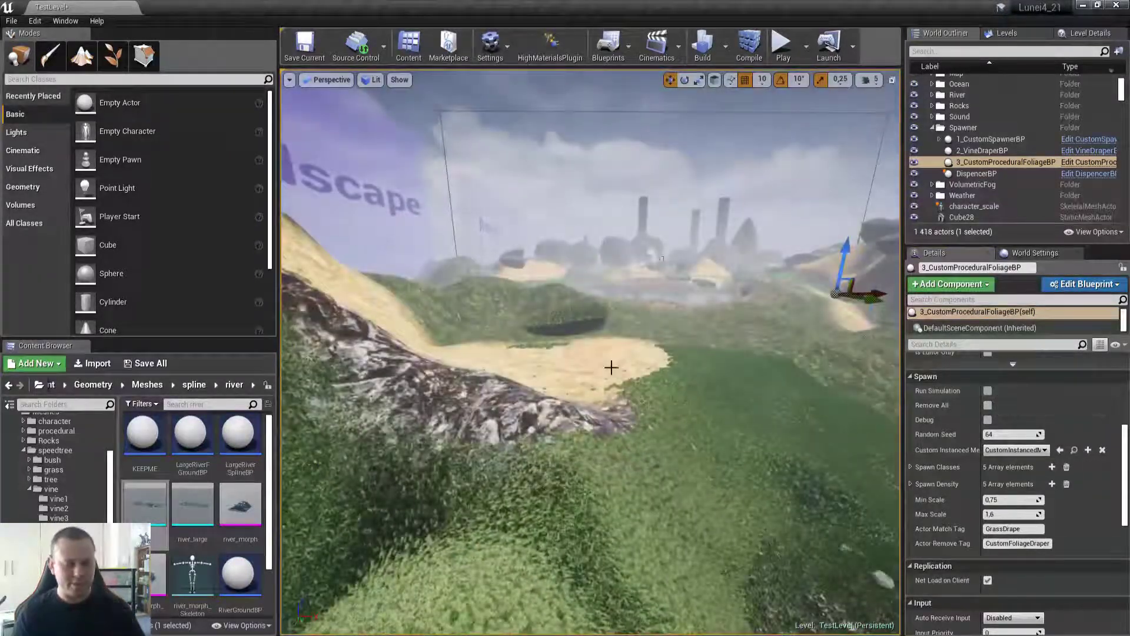
pyautogui.hotkey('ctrl', 's')
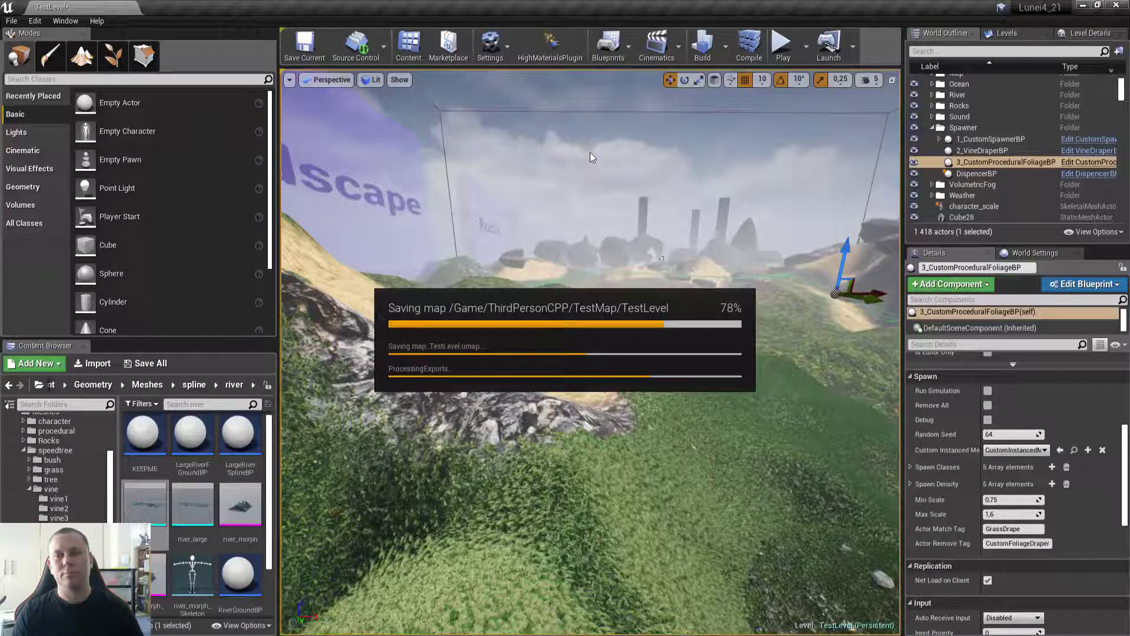
# - Fly over the lake and along the river to examine the grass and vines covering the terrace rocks
pyautogui.moveTo(587, 152)
pyautogui.mouseDown(button='right')
pyautogui.moveTo(758, 170)
pyautogui.moveTo(757, 252)
pyautogui.moveTo(746, 276)
pyautogui.moveTo(687, 275)
pyautogui.moveTo(687, 170)
pyautogui.moveTo(698, 187)
pyautogui.moveTo(640, 181)
pyautogui.moveTo(658, 193)
pyautogui.moveTo(628, 204)
pyautogui.moveTo(575, 122)
pyautogui.moveTo(516, 158)
pyautogui.moveTo(499, 187)
pyautogui.moveTo(493, 140)
pyautogui.moveTo(480, 146)
pyautogui.moveTo(493, 158)
pyautogui.moveTo(581, 134)
pyautogui.mouseUp(button='right')
pyautogui.press('w')
pyautogui.press('s')
pyautogui.press('w')
pyautogui.press('w')
pyautogui.press('s')
pyautogui.press('w')
pyautogui.press('s')
pyautogui.moveTo(587, 180); pyautogui.dragTo(587, 180, button='right')
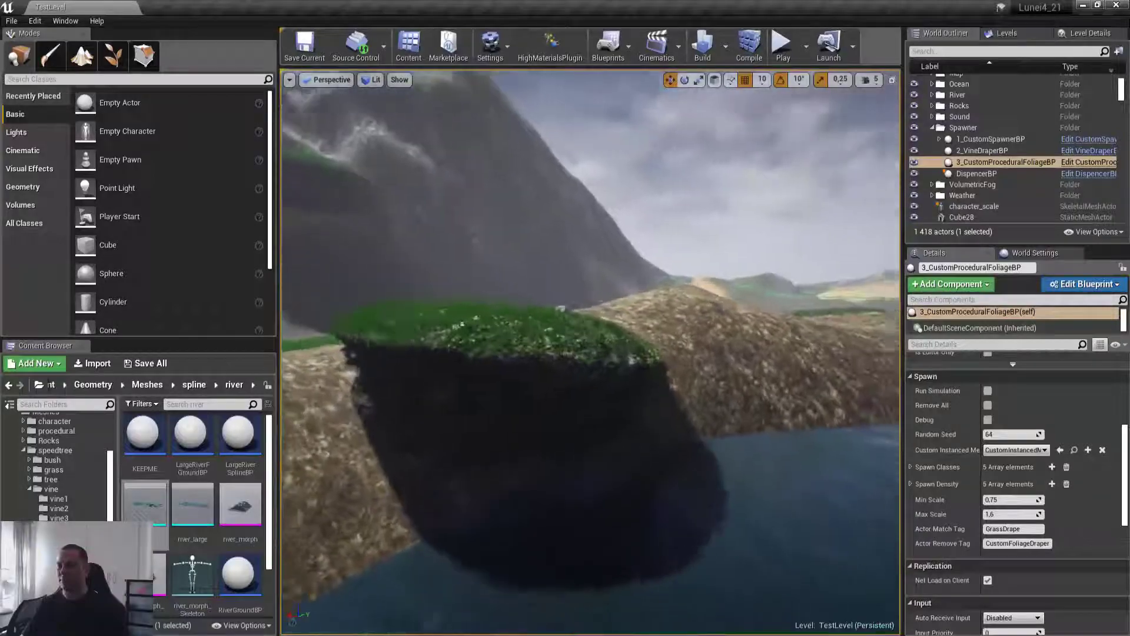
pyautogui.moveTo(587, 180); pyautogui.dragTo(587, 179, button='right')
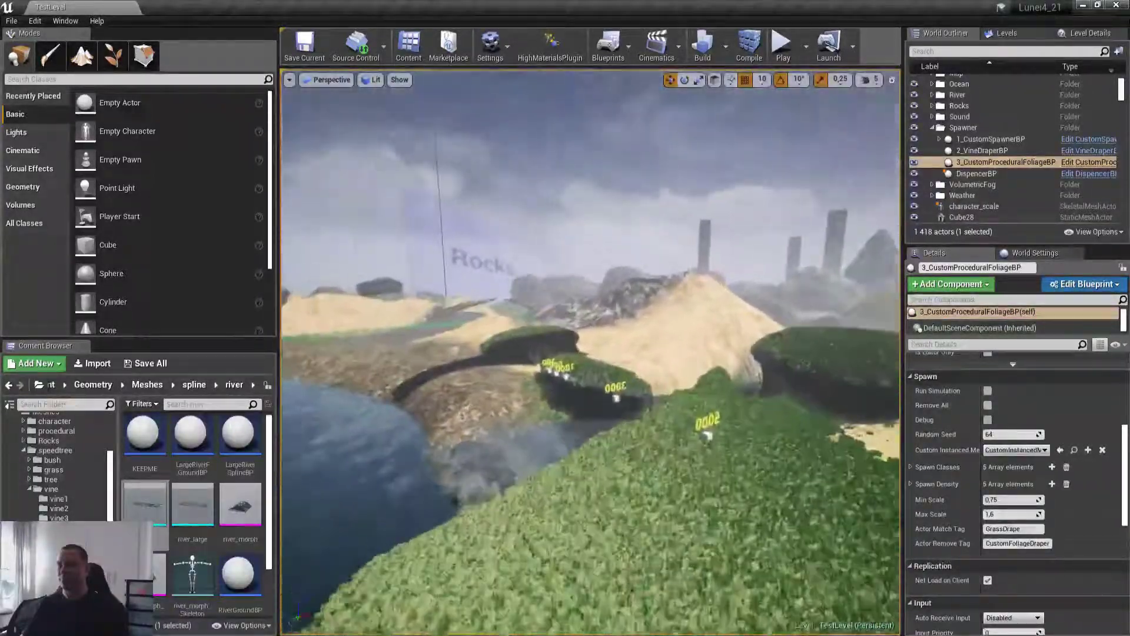
pyautogui.moveTo(587, 180); pyautogui.dragTo(587, 180, button='right')
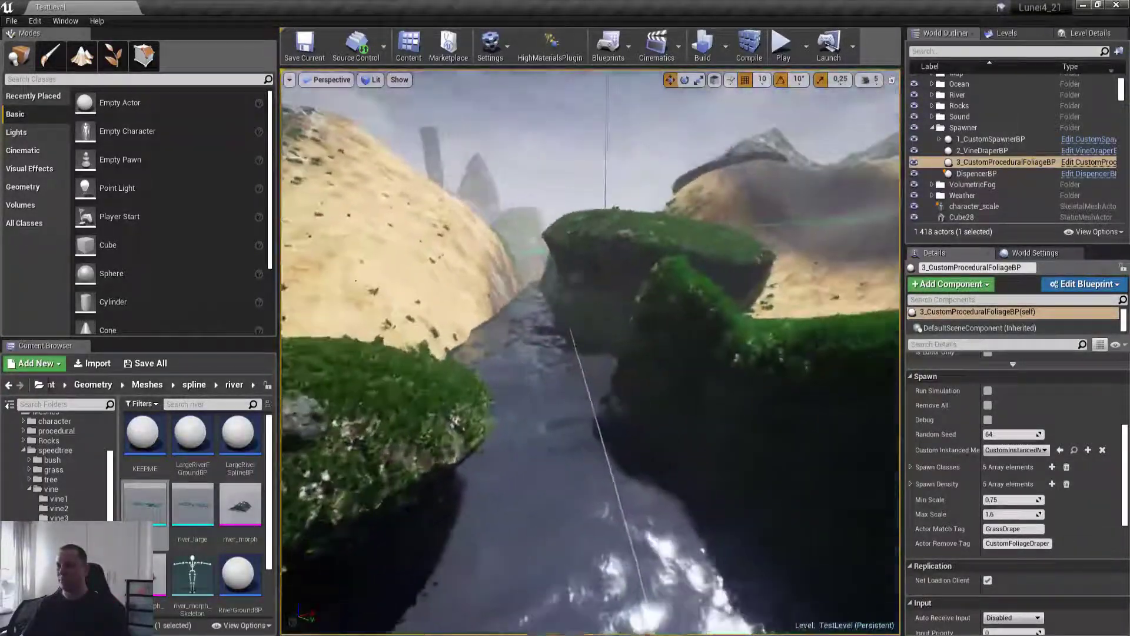
# - Fly between the grass-covered river rocks to the sandy slope and inspect the hanging vines and foliage up close
pyautogui.press('w')
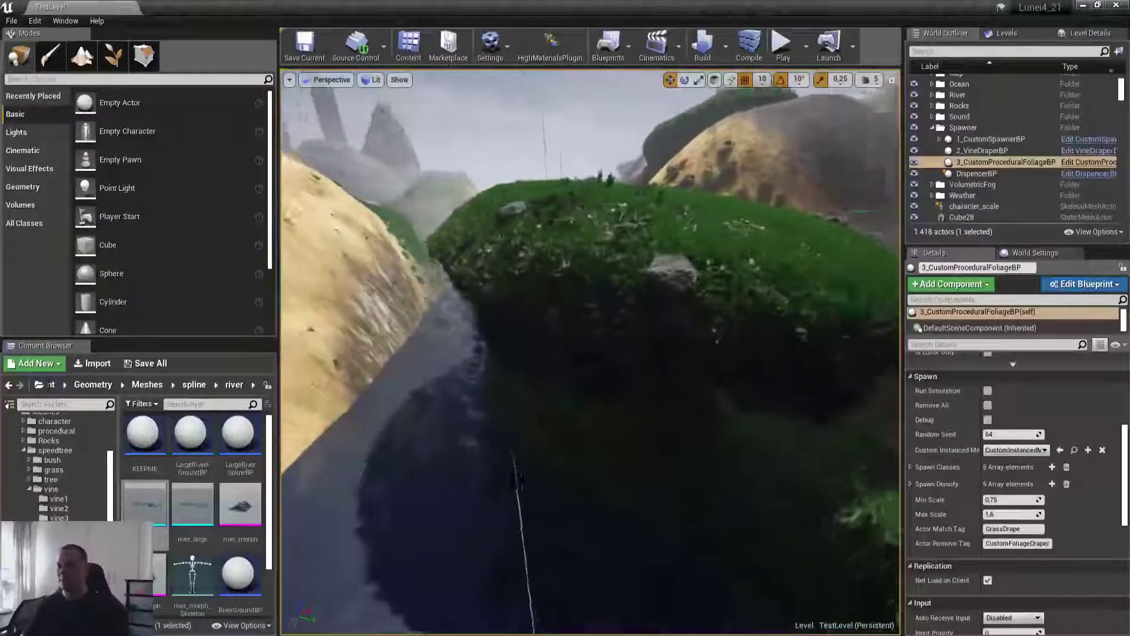
pyautogui.press('w')
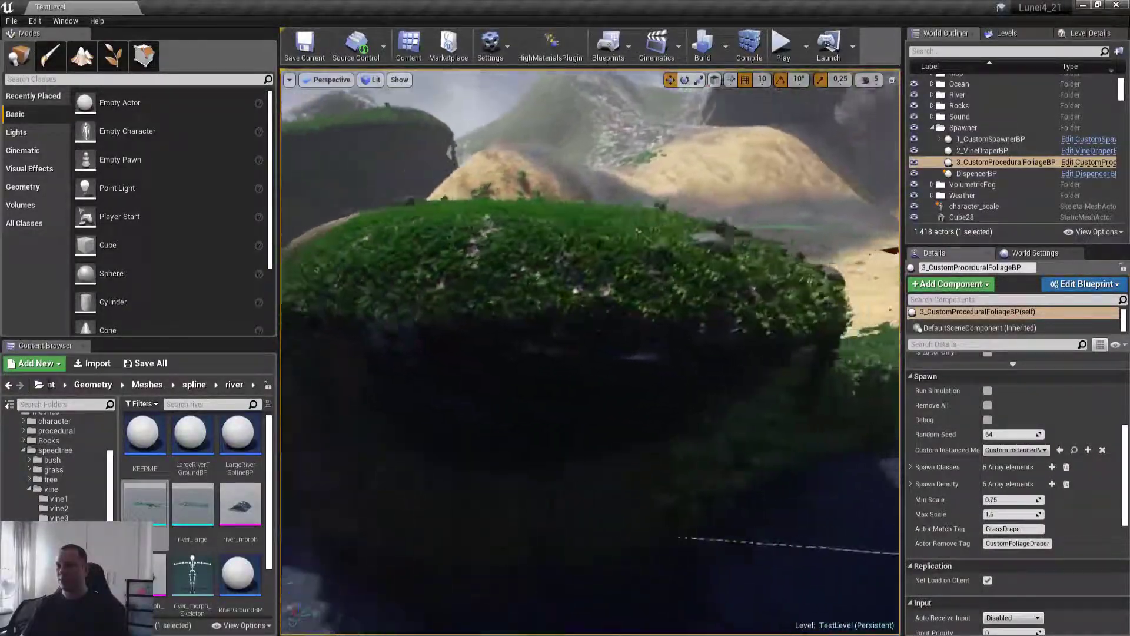
pyautogui.press('w')
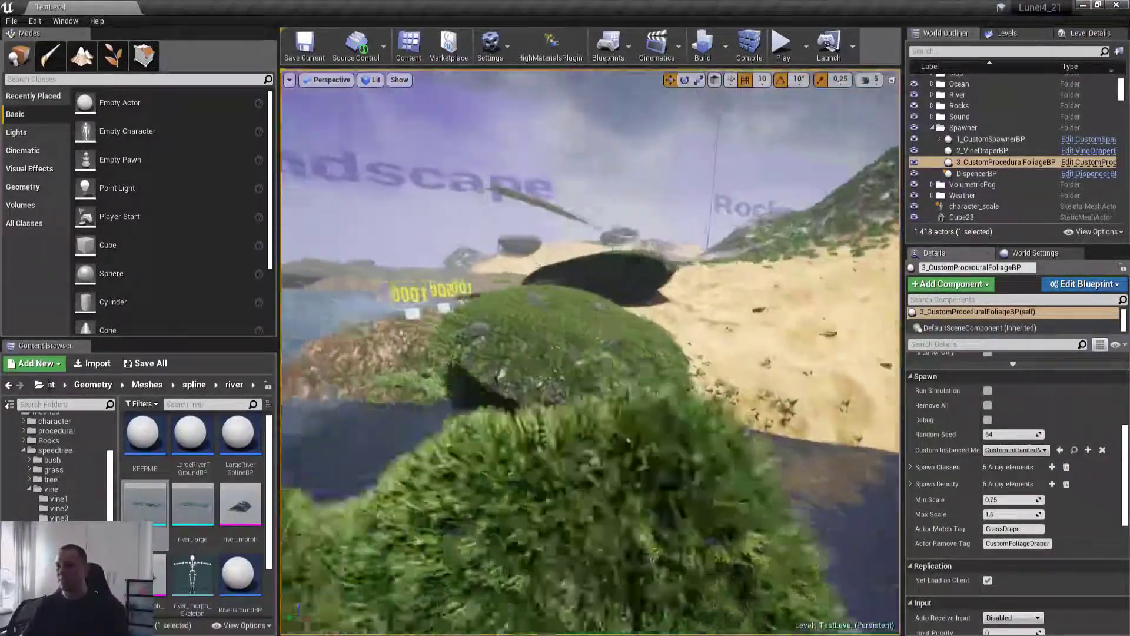
pyautogui.press('w')
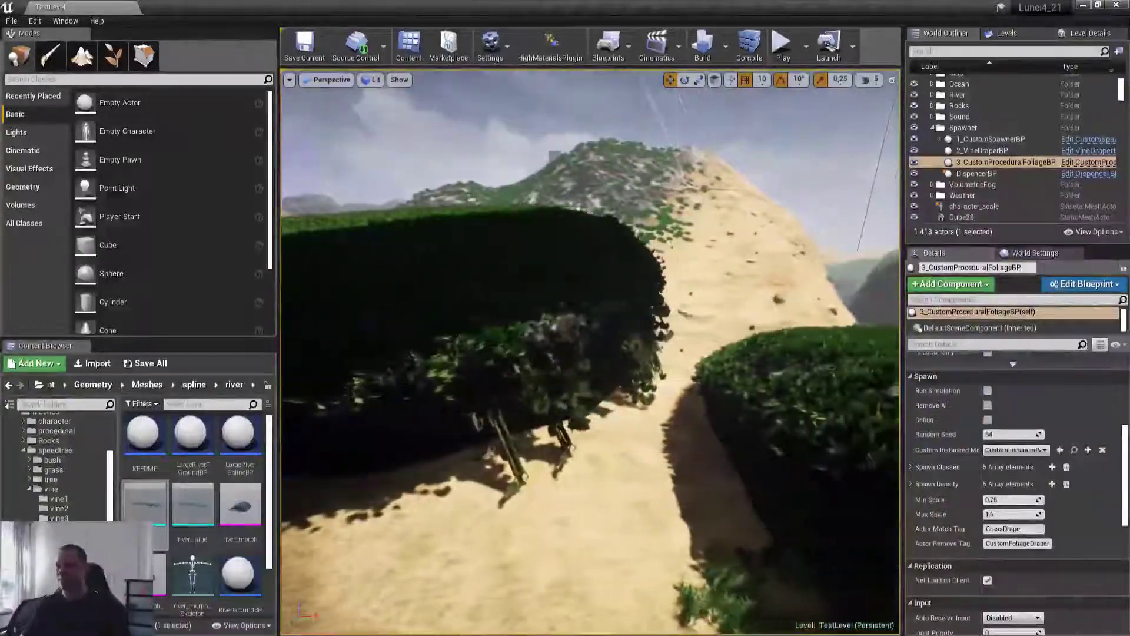
pyautogui.press('w')
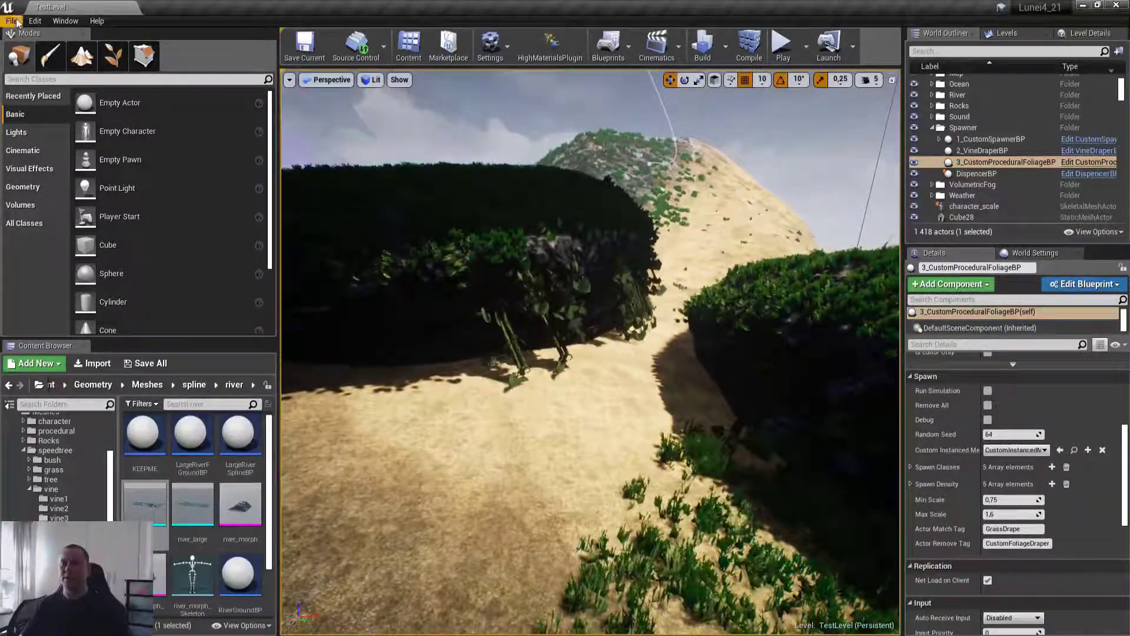
# - Package the project for Windows (64-bit) into the dist folder, check the packaging output log and close it
pyautogui.click(21, 22)
pyautogui.moveTo(74, 246)
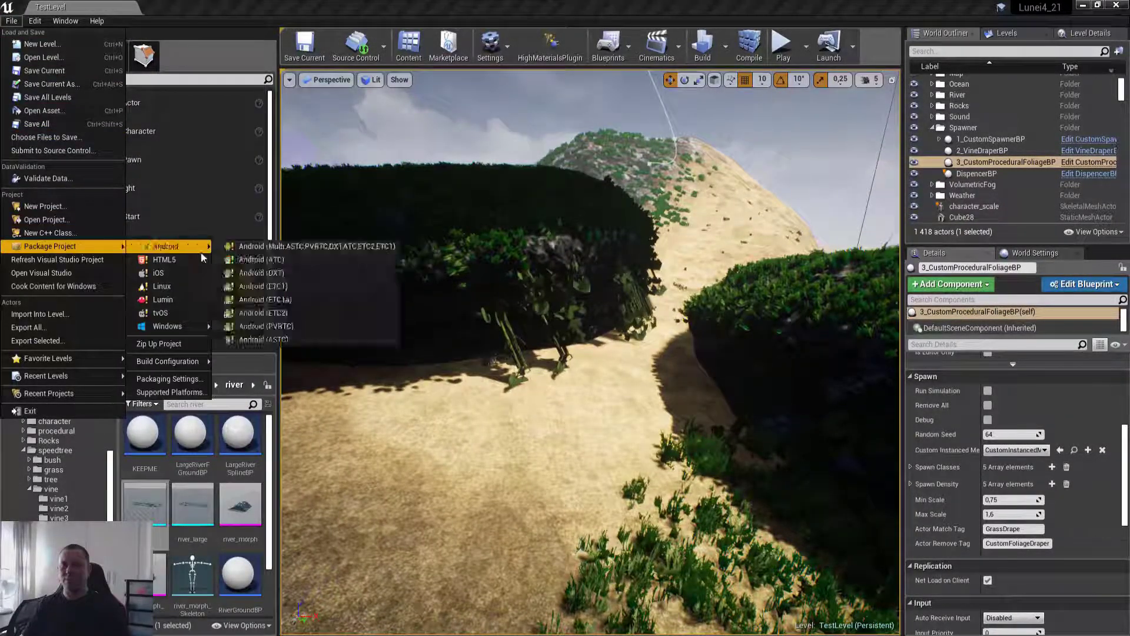
pyautogui.moveTo(174, 325)
pyautogui.click(259, 326)
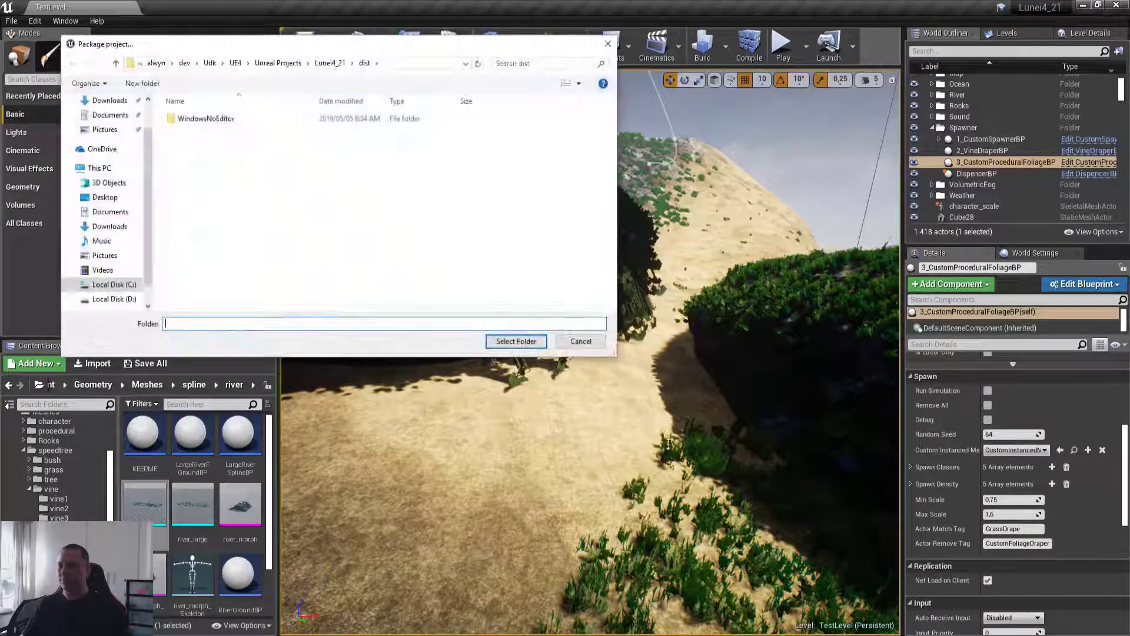
pyautogui.click(517, 341)
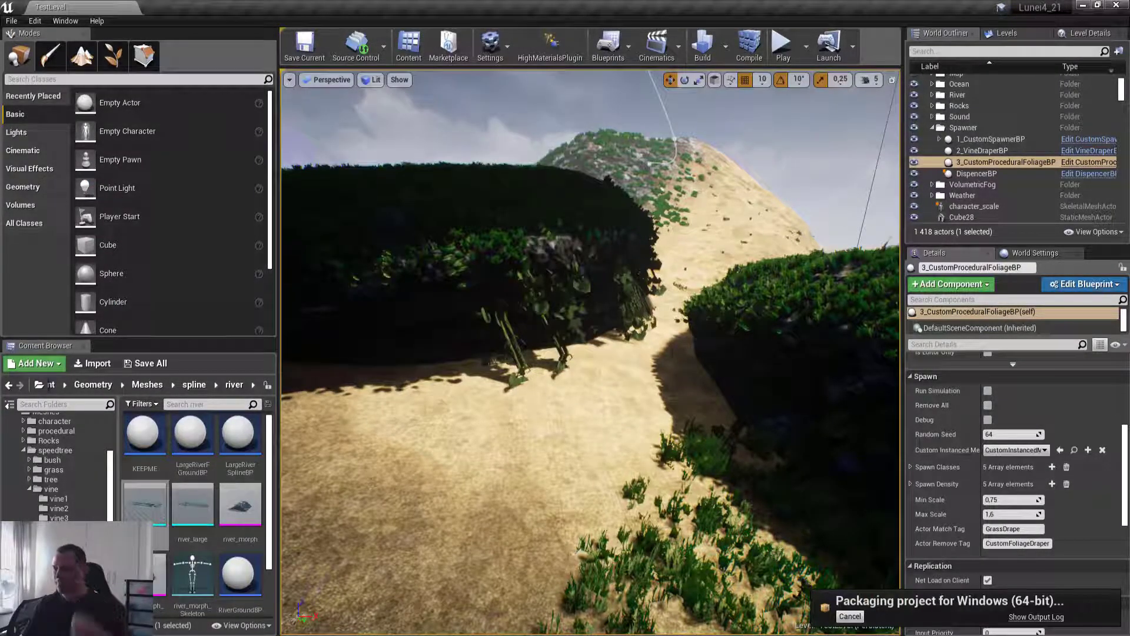
pyautogui.click(1035, 616)
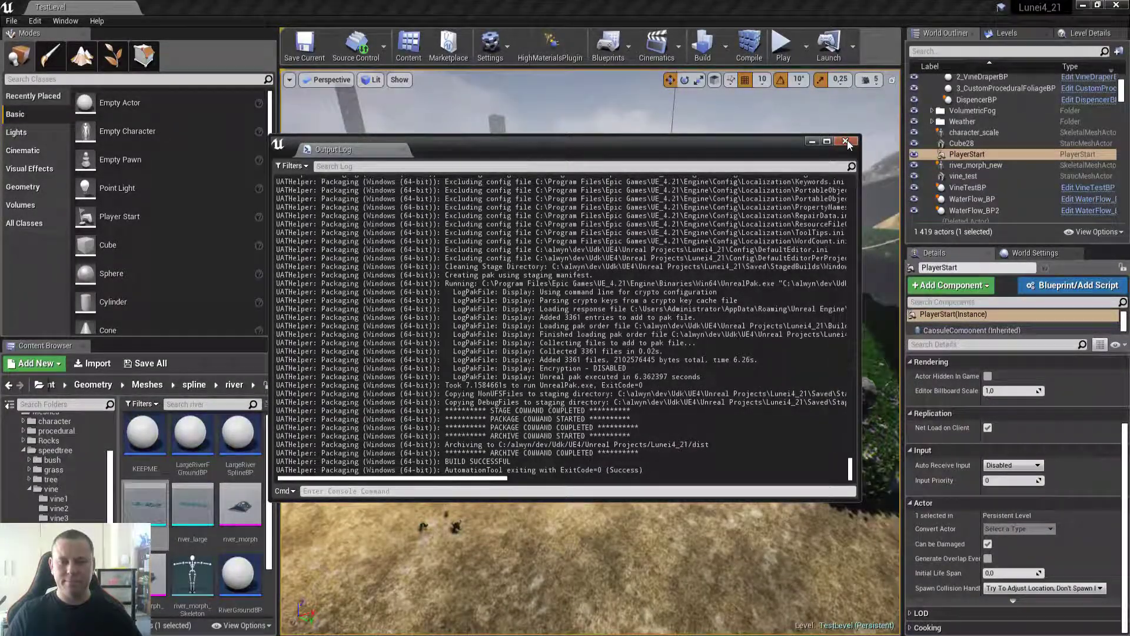
pyautogui.click(846, 141)
# - Switch to File Explorer, go to the project's dist\WindowsNoEditor folder and check the modified date in the properties of Lunei4_21.exe
pyautogui.hotkey('alt', 'Tab')
pyautogui.hotkey('alt', 'Tab')
pyautogui.hotkey('alt', 'Tab')
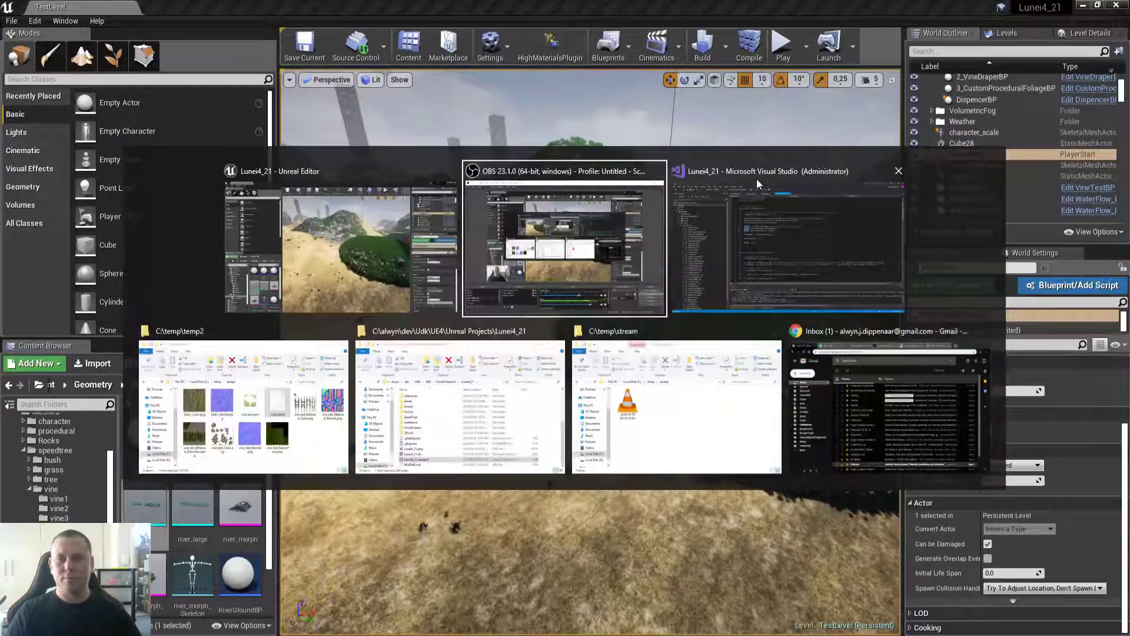
pyautogui.scroll(3, 619, 429)
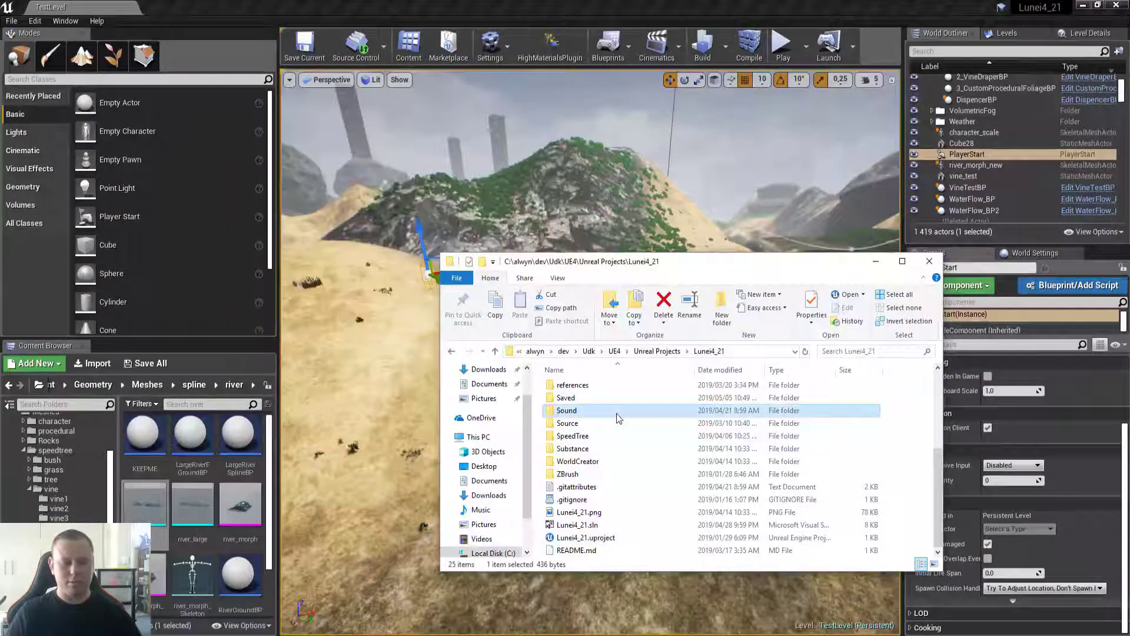
pyautogui.doubleClick(616, 413)
pyautogui.press('Return')
pyautogui.click(616, 413)
pyautogui.hotkey('alt', 'Return')
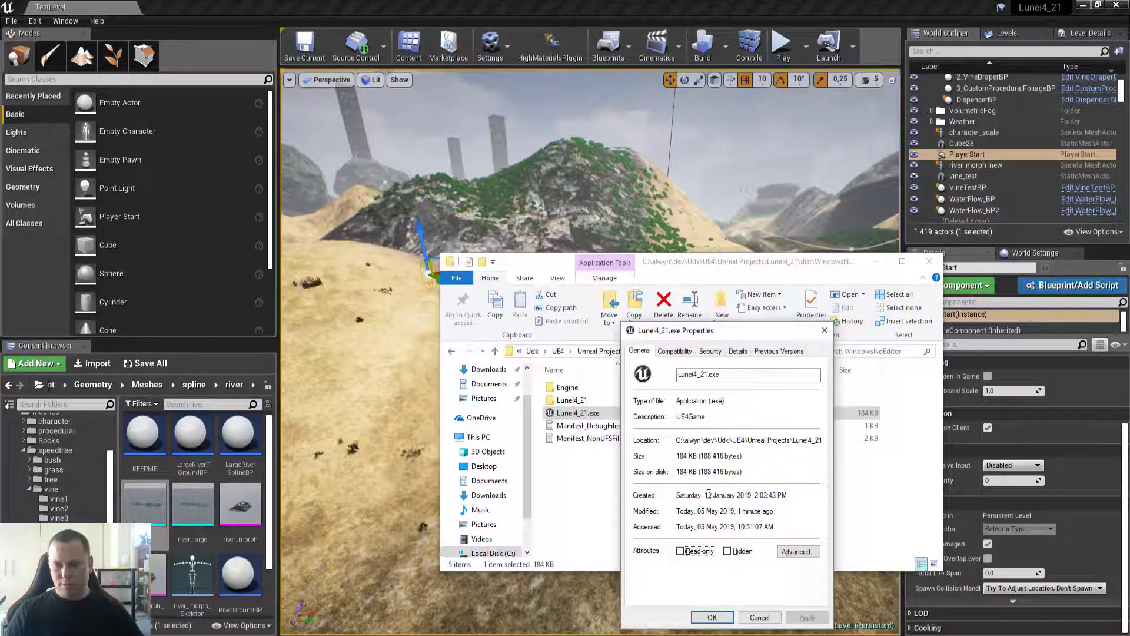
pyautogui.moveTo(698, 511); pyautogui.dragTo(796, 511)
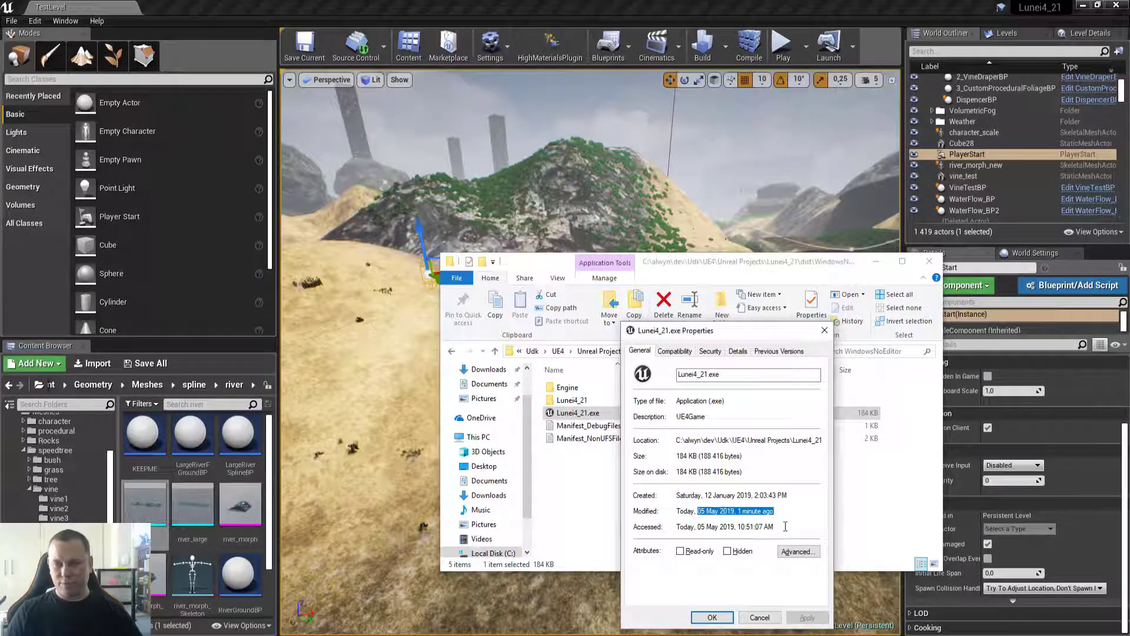
pyautogui.click(728, 615)
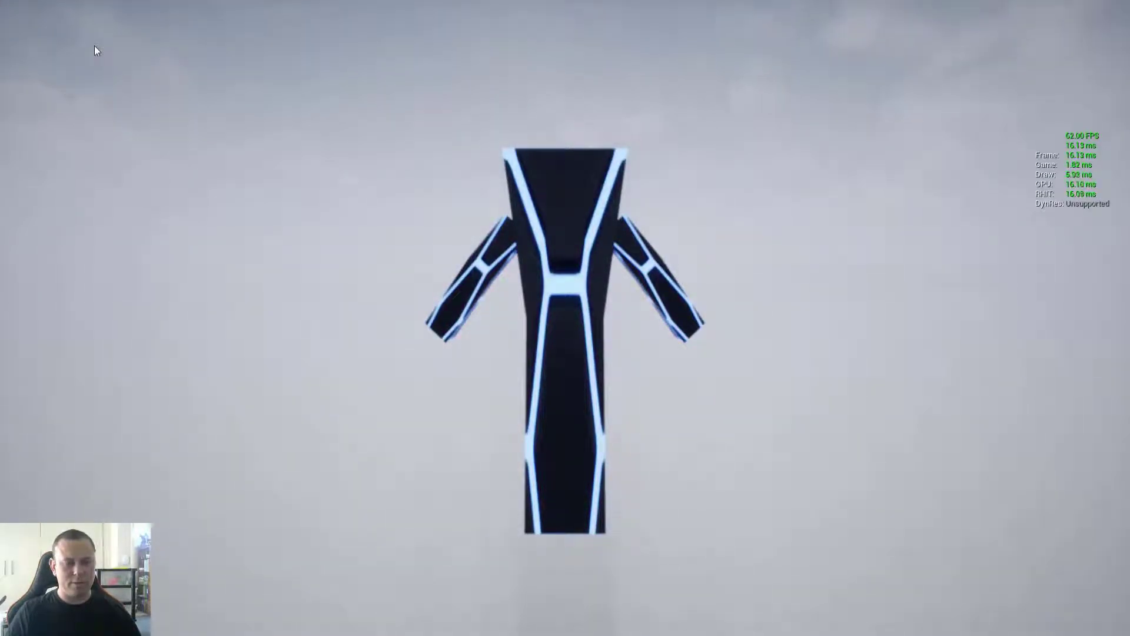
# - Explore the packaged game by moving the character past the river and over the grass and vine-covered rocks, and quit the game
pyautogui.click(94, 46)
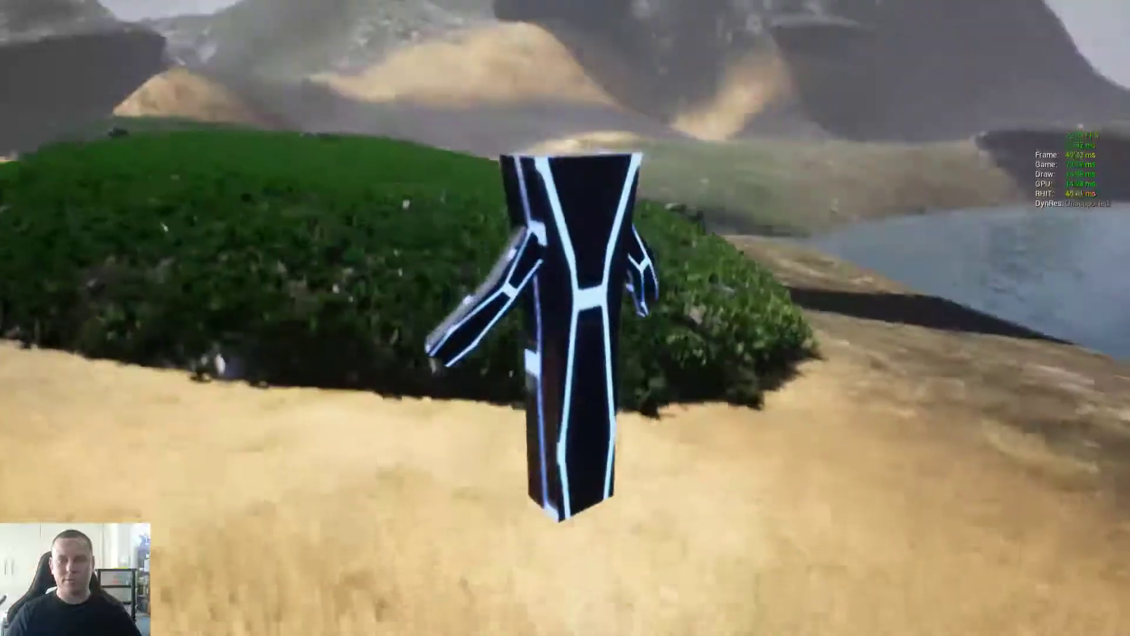
pyautogui.press('w')
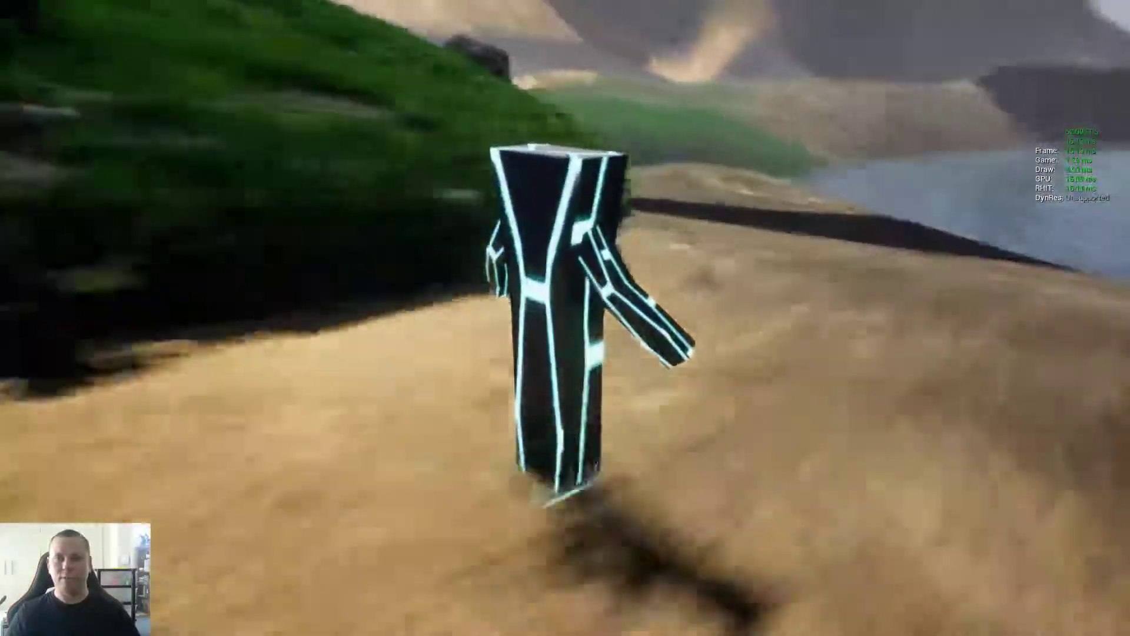
pyautogui.press('w')
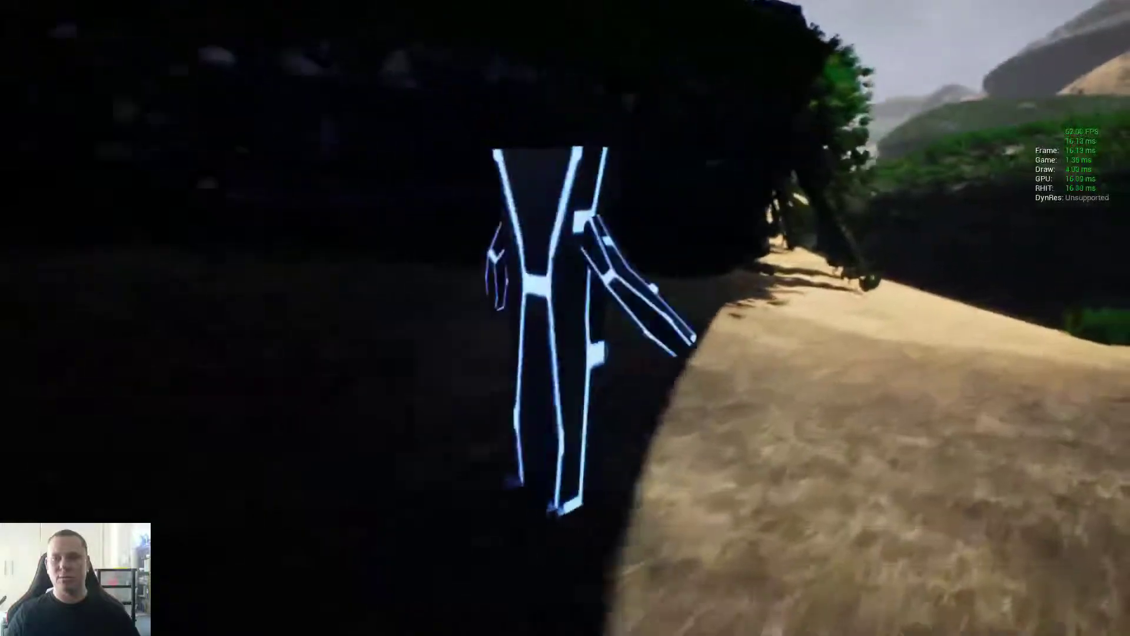
pyautogui.press('space')
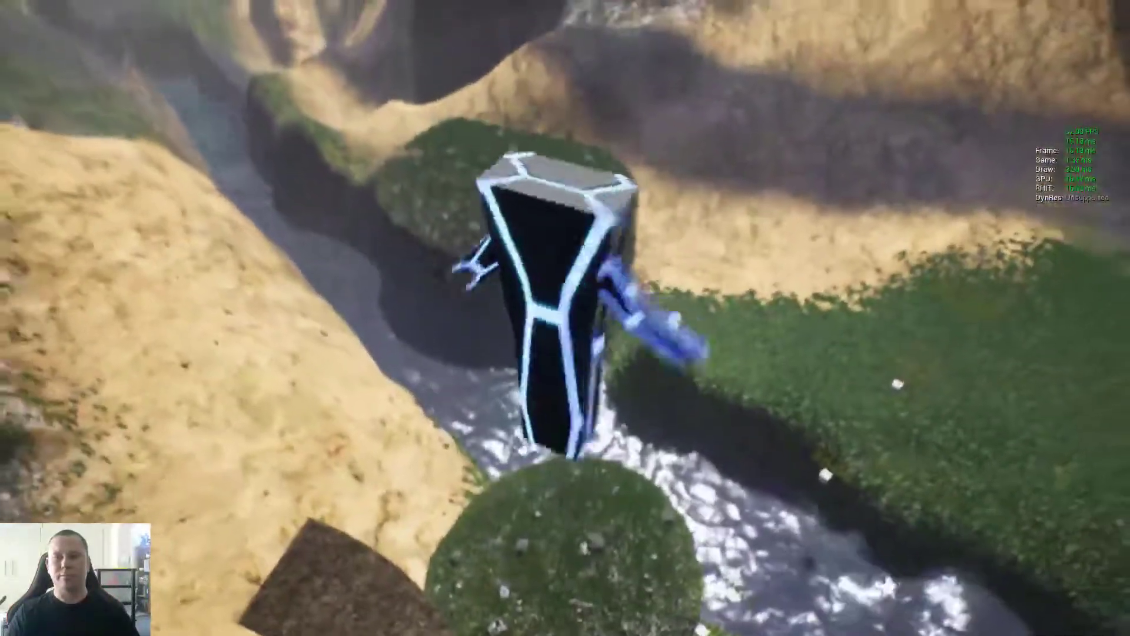
pyautogui.press('s')
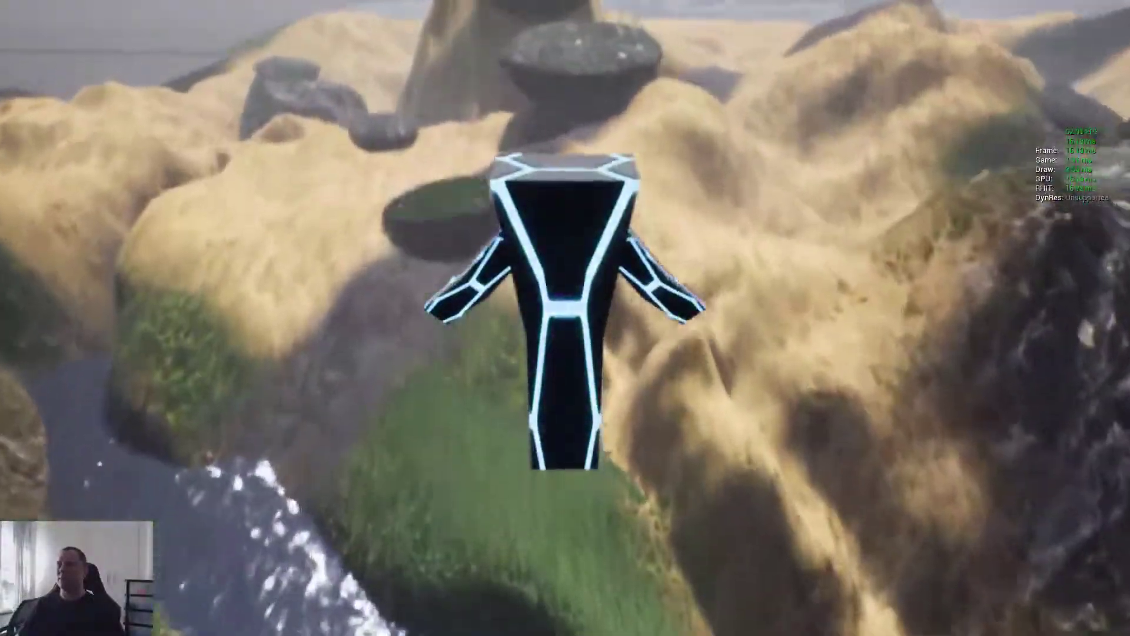
pyautogui.press('w')
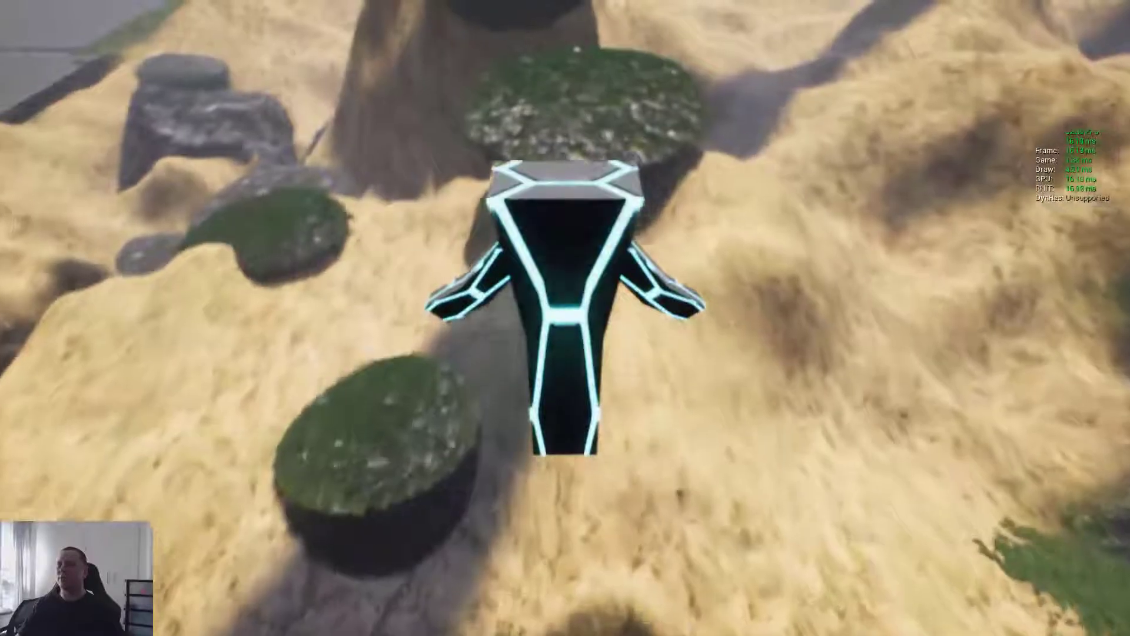
pyautogui.press('w')
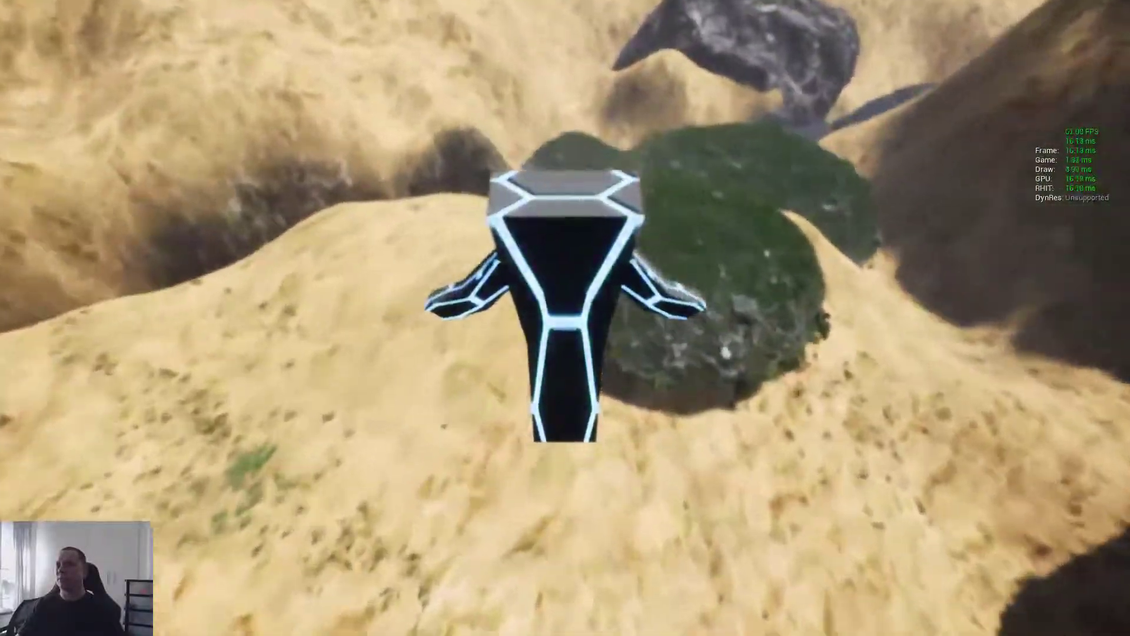
pyautogui.press('w')
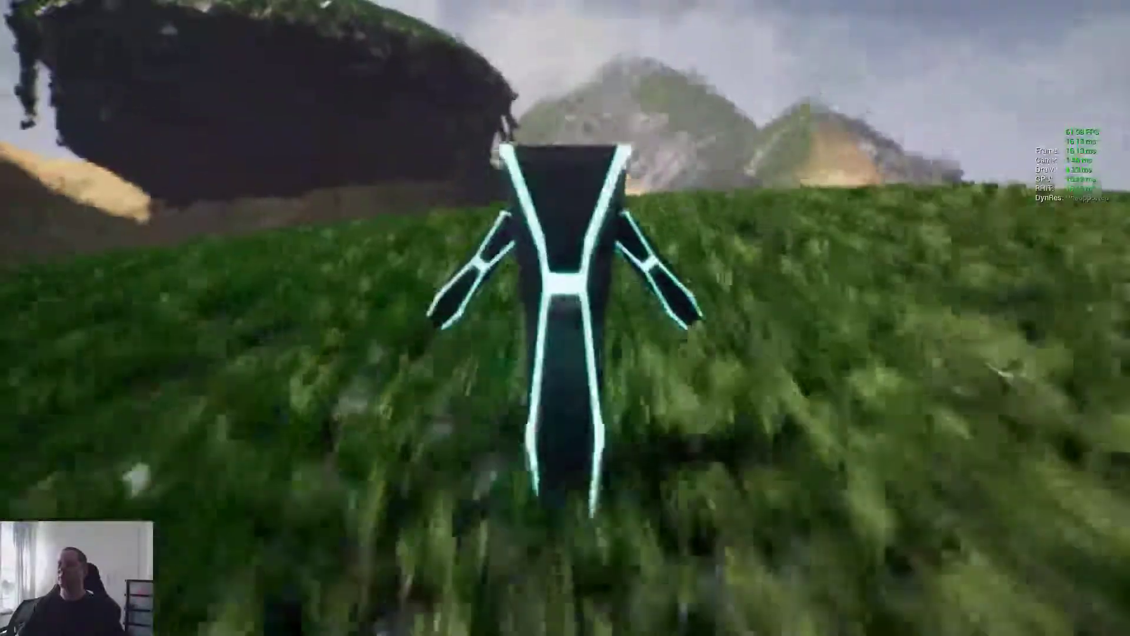
pyautogui.press('w')
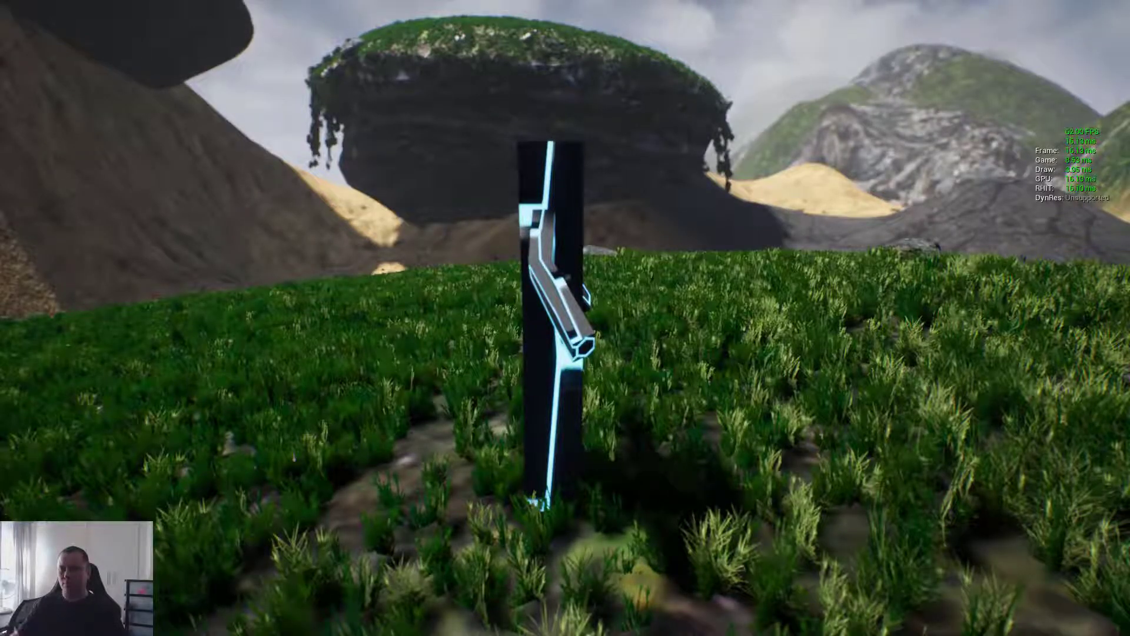
pyautogui.hotkey('alt', 'F4')
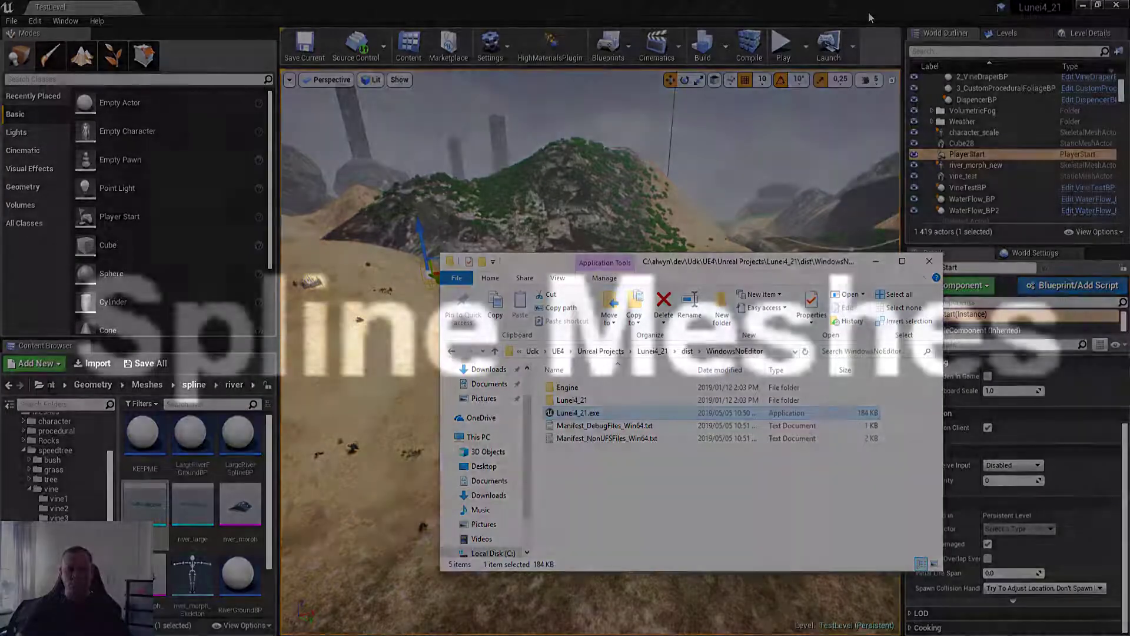